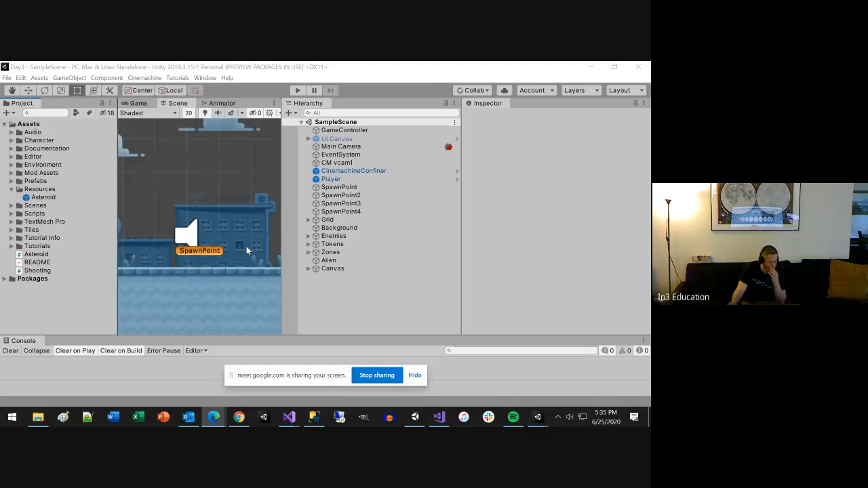
scroll(247, 249, down, 2)
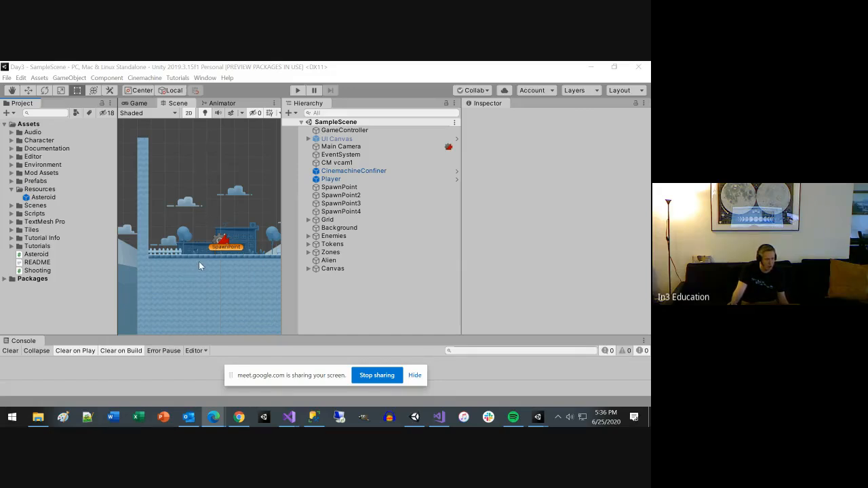
Step: Examine the spawn point area of the scene and the components attached to the Player object
scroll(198, 266, down, 3)
scroll(198, 261, down, 4)
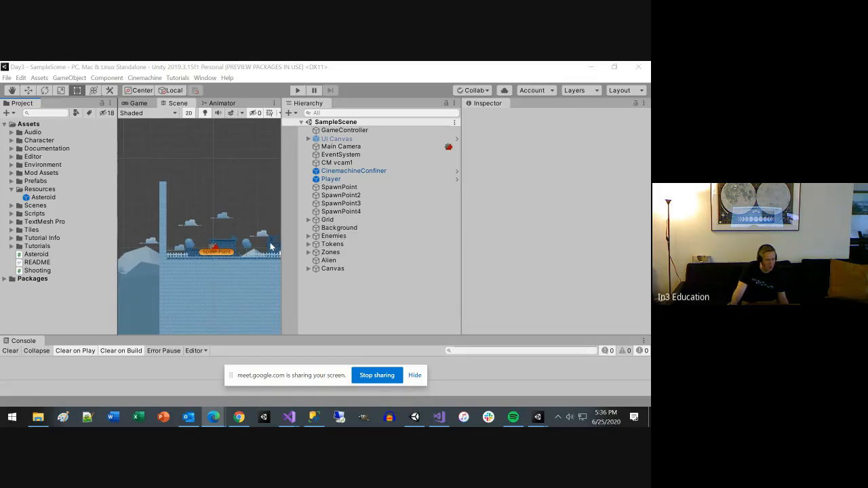
click(331, 181)
click(331, 181)
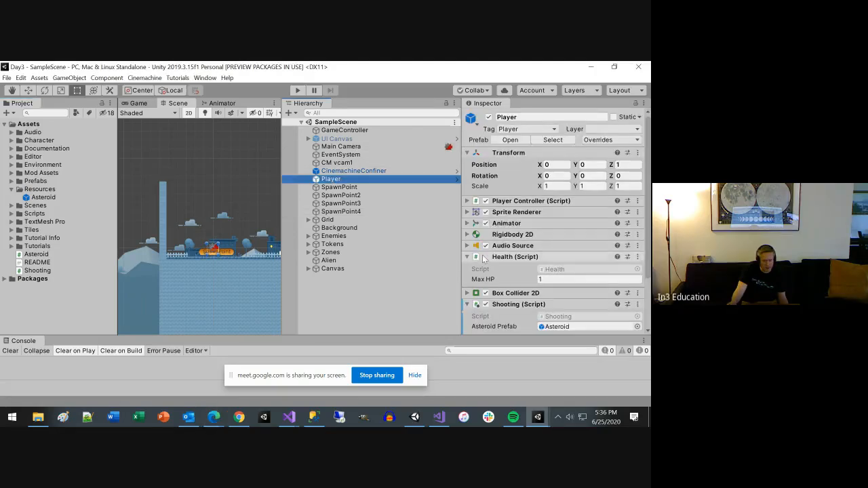
scroll(499, 265, down, 3)
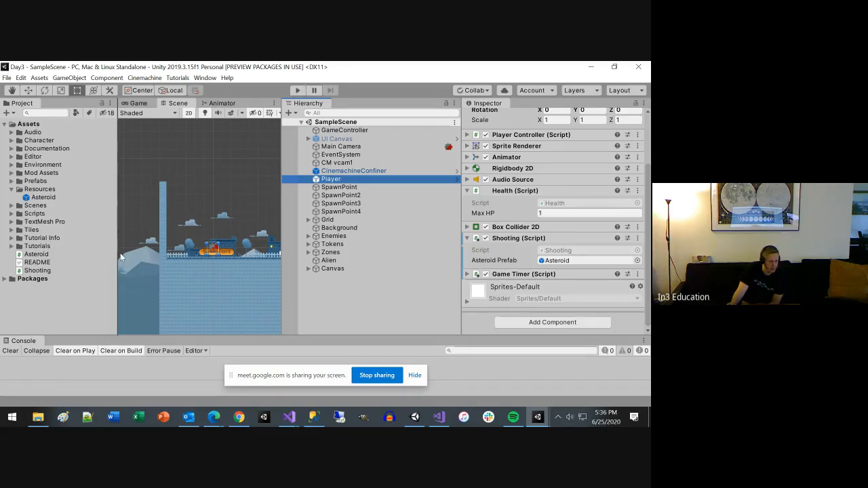
Step: Look through the project's assets, including the Shooting script, the Packages and Audio folders, and the Environment sprites
click(37, 270)
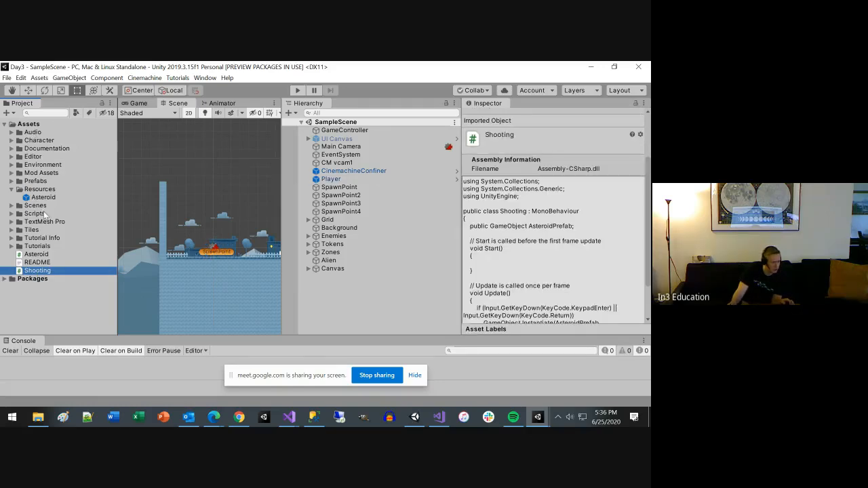
click(5, 280)
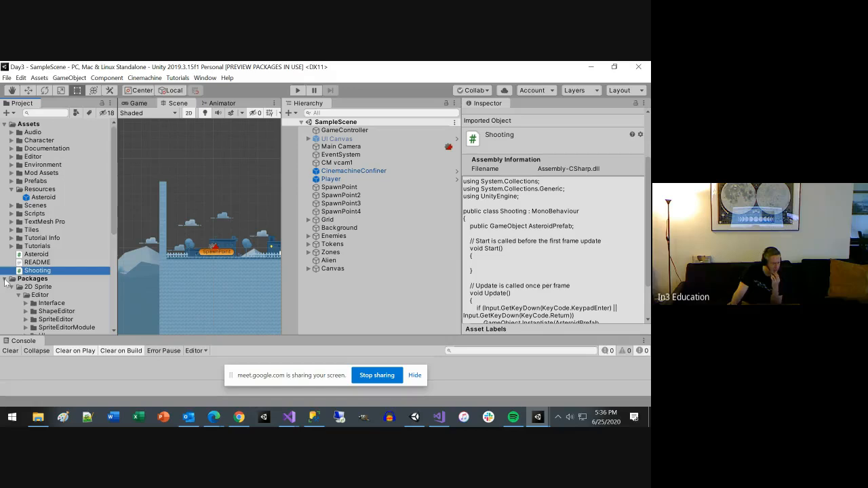
scroll(8, 286, down, 4)
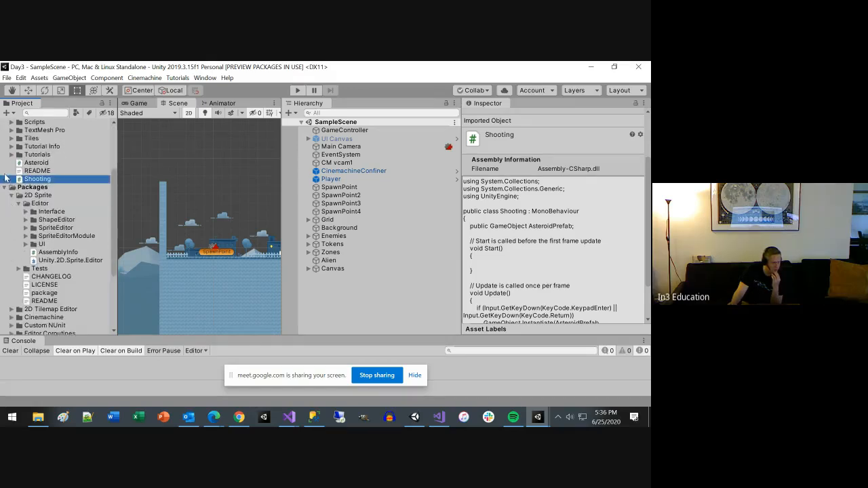
click(5, 189)
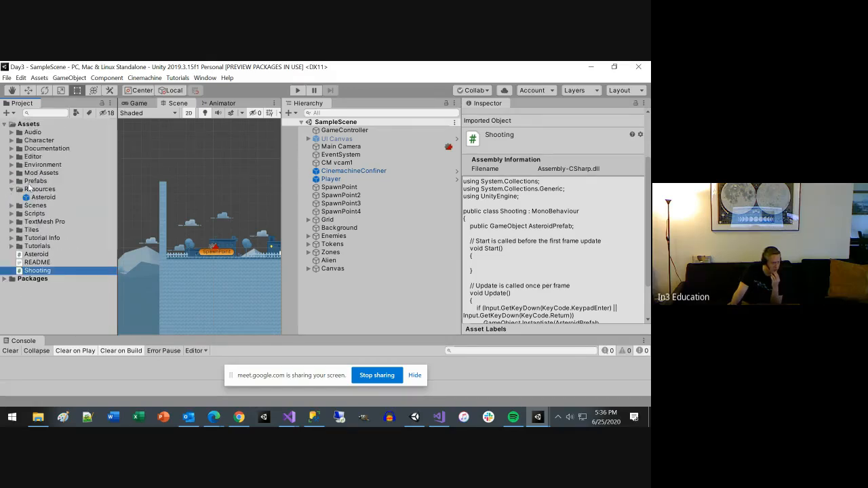
click(32, 132)
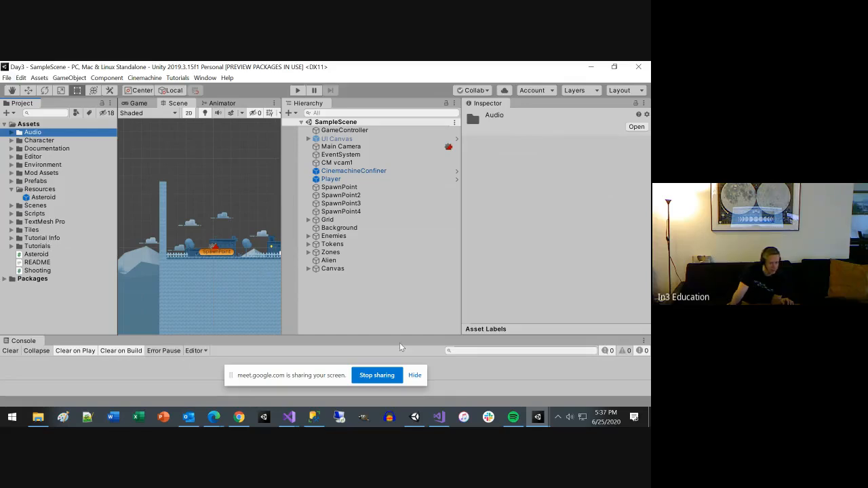
click(414, 375)
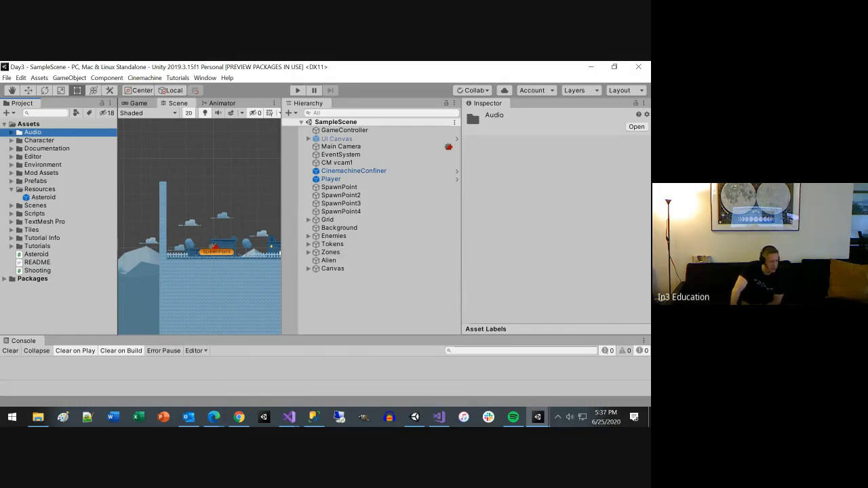
click(13, 165)
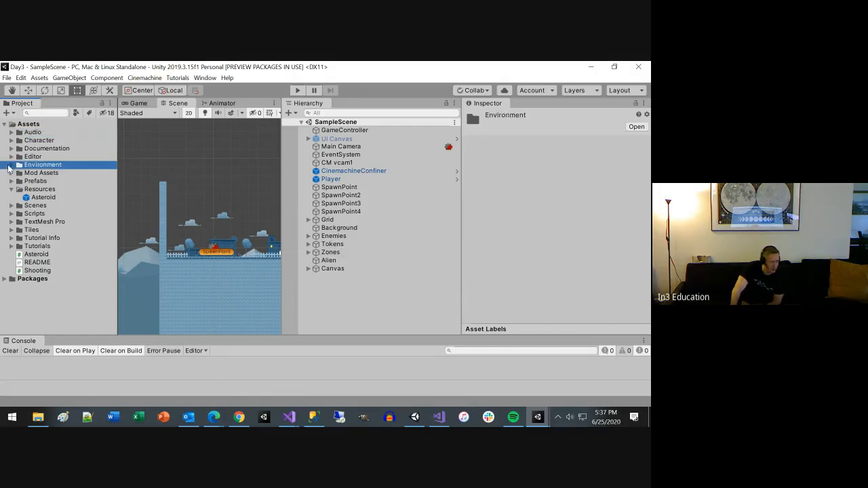
click(11, 165)
click(18, 173)
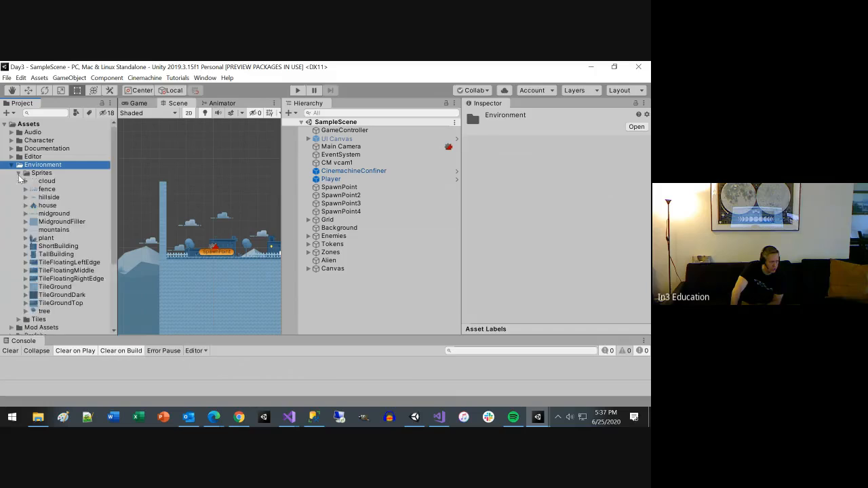
click(12, 165)
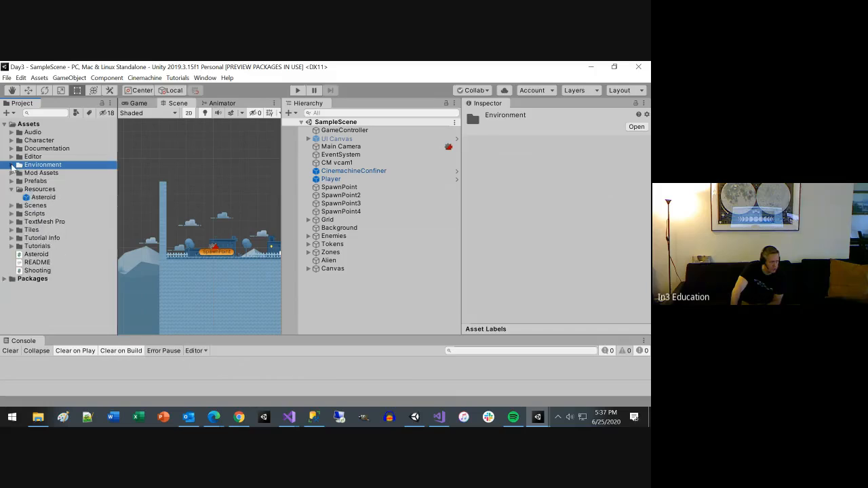
Step: Open the Day5 project from the Unity Hub project list
click(7, 78)
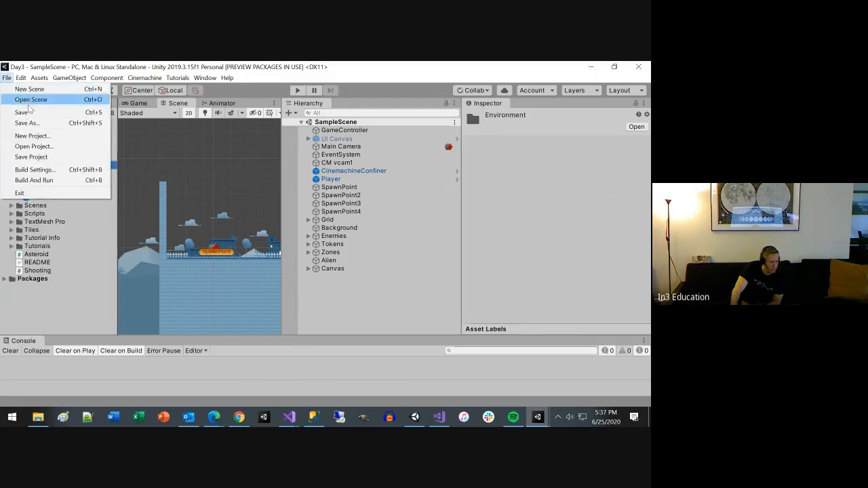
click(37, 148)
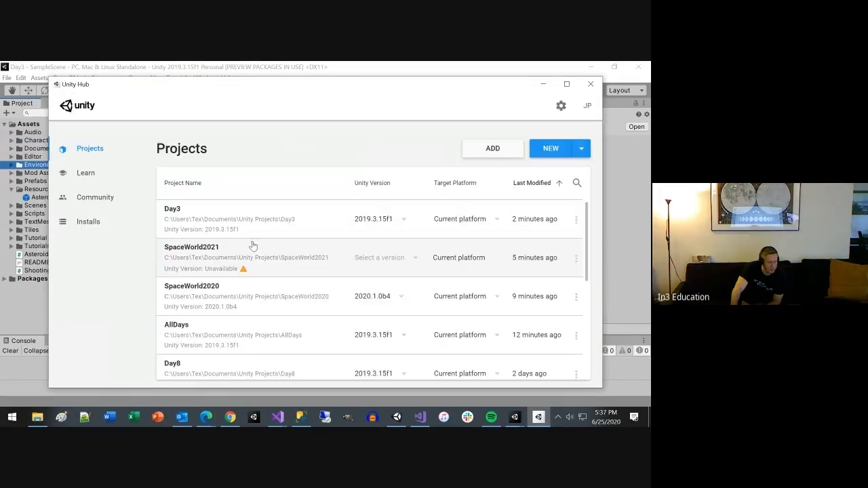
scroll(253, 245, down, 5)
click(189, 319)
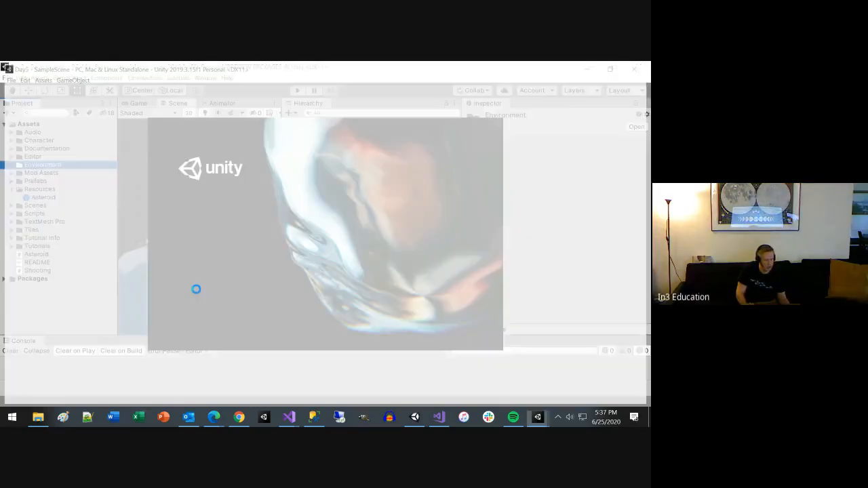
Step: Examine the Day5 scene from several angles, including the Cylinder, its nested cubes and their components
scroll(213, 162, down, 10)
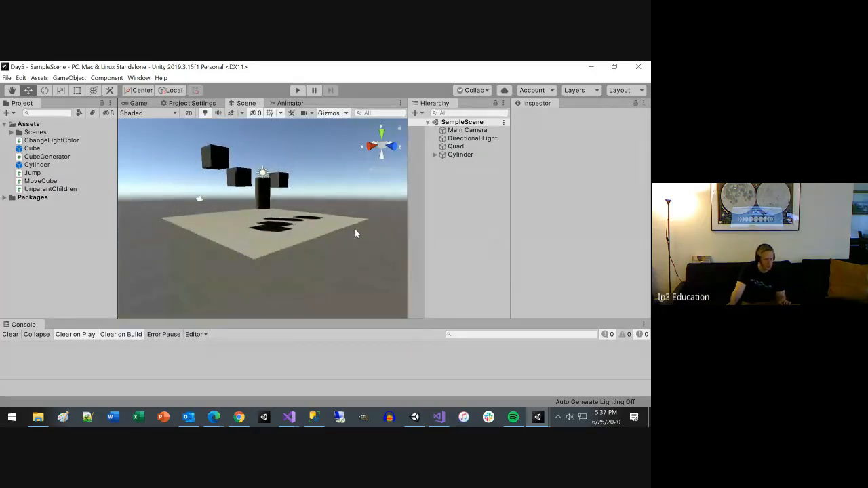
alt+drag(353, 226, 167, 303)
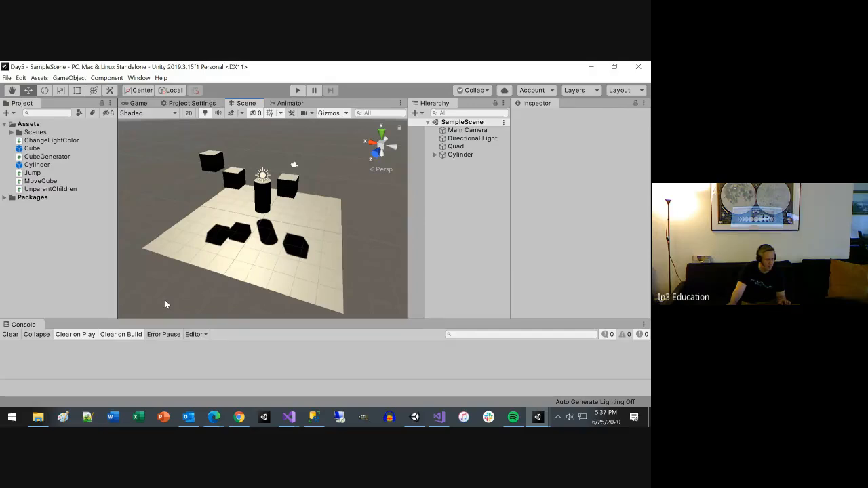
alt+drag(384, 244, 630, 240)
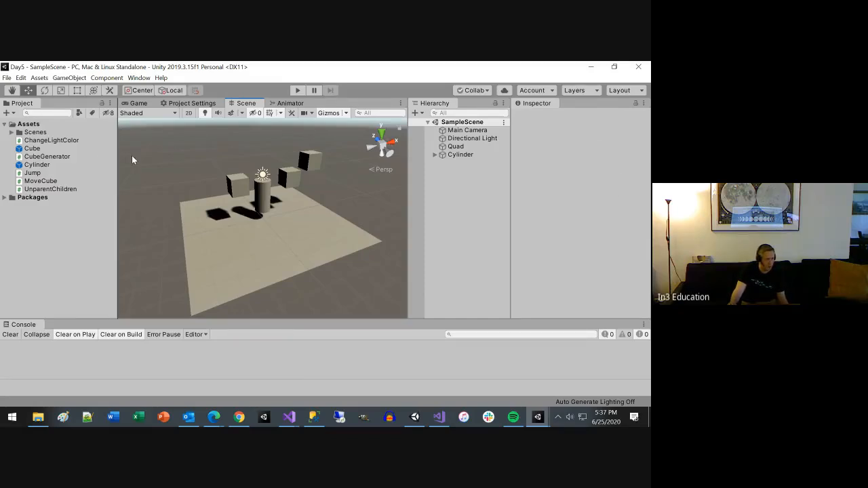
click(434, 154)
click(441, 171)
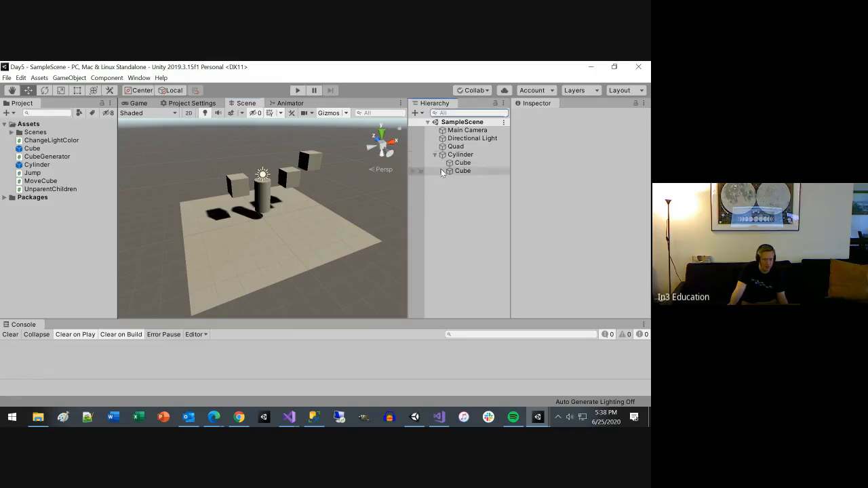
click(463, 172)
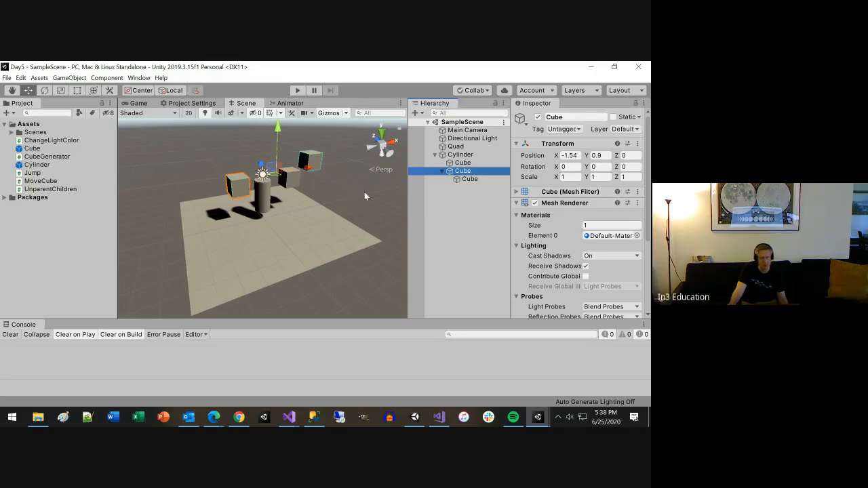
click(517, 192)
scroll(542, 221, down, 3)
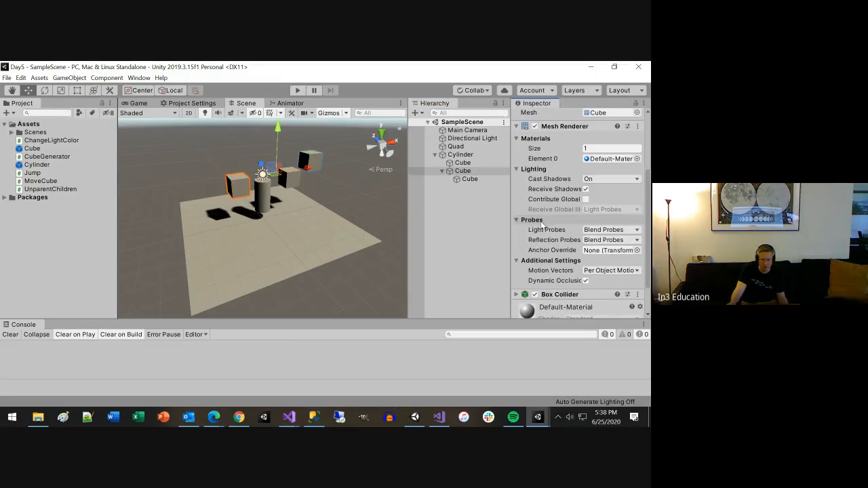
scroll(542, 221, down, 1)
click(456, 155)
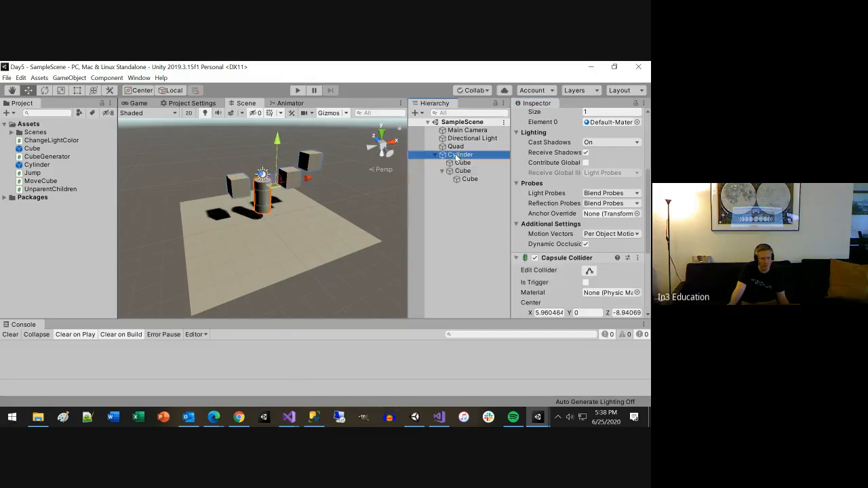
Step: Export SampleScene from the Scenes folder with its dependencies as a Unity package named Day5 on the Desktop
click(11, 132)
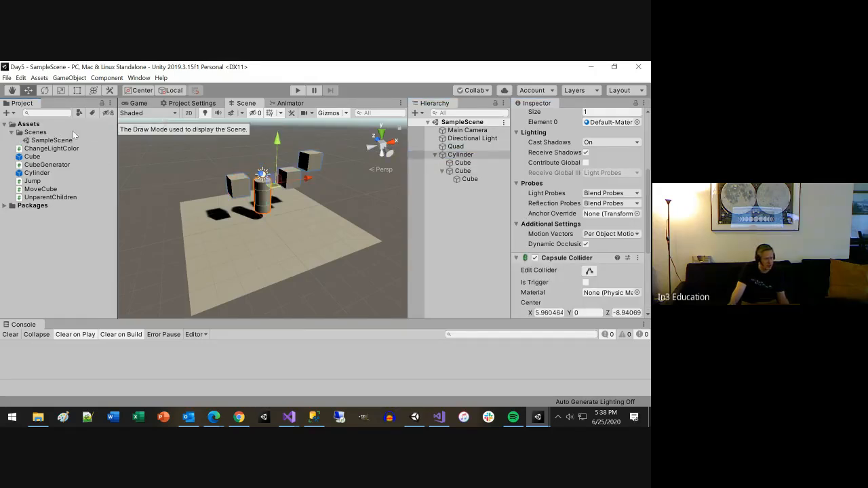
click(51, 198)
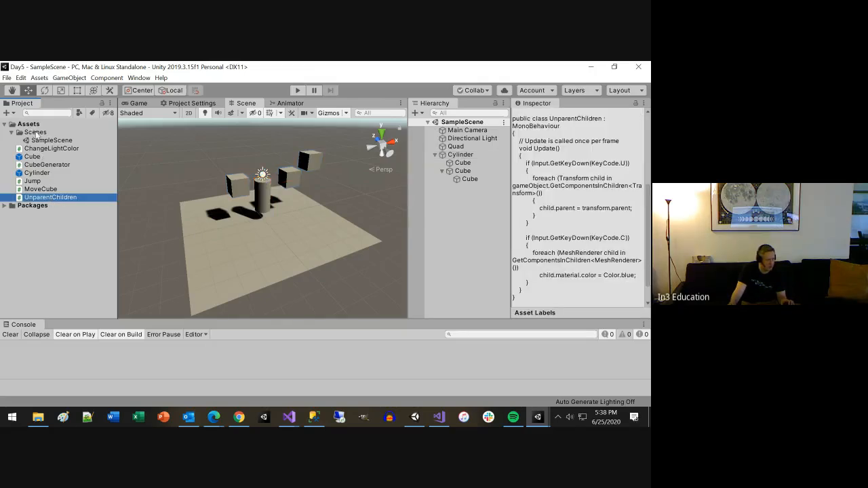
click(55, 140)
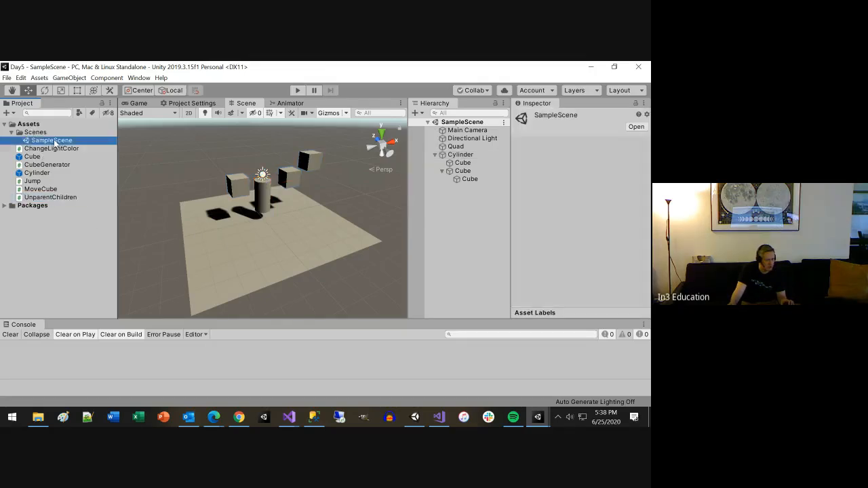
right_click(60, 143)
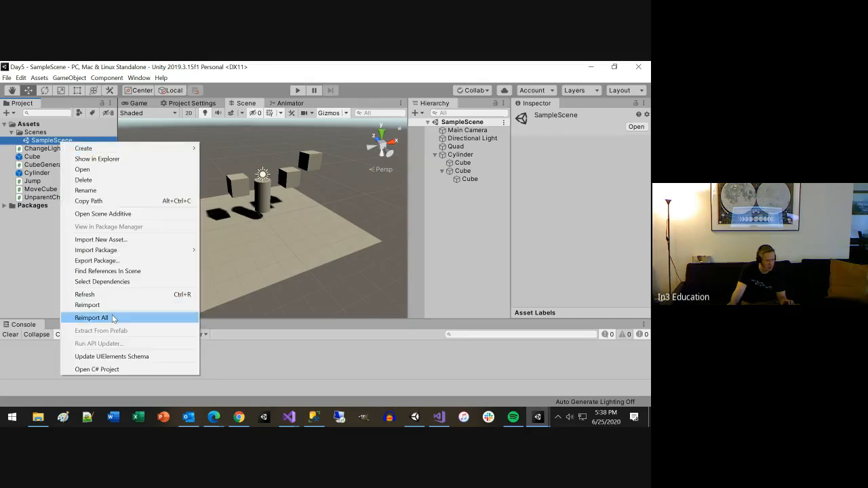
click(125, 260)
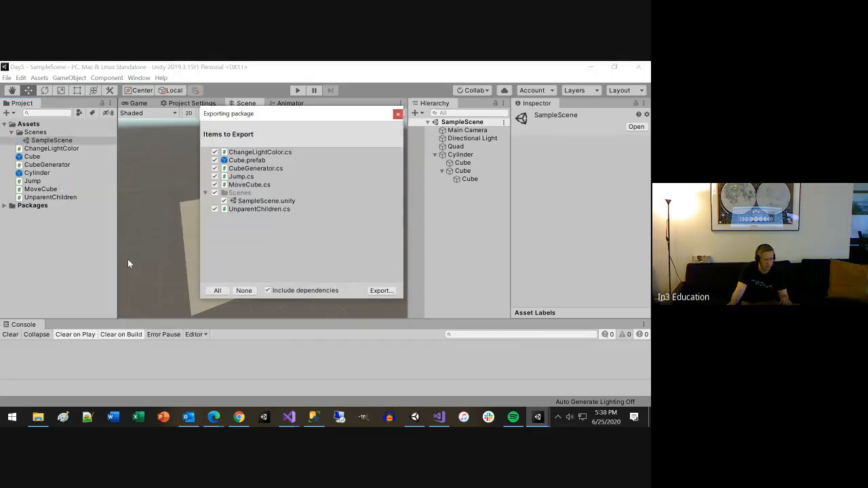
click(382, 291)
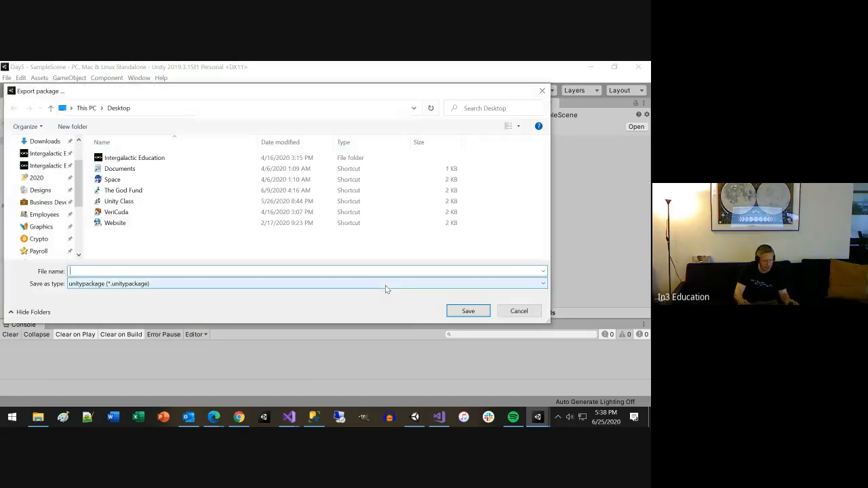
text(DAy)
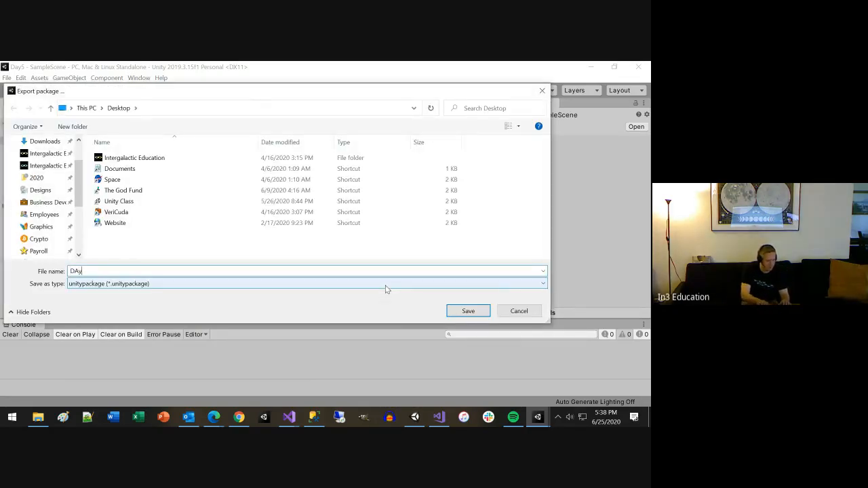
key(BackSpace)
text(ay5)
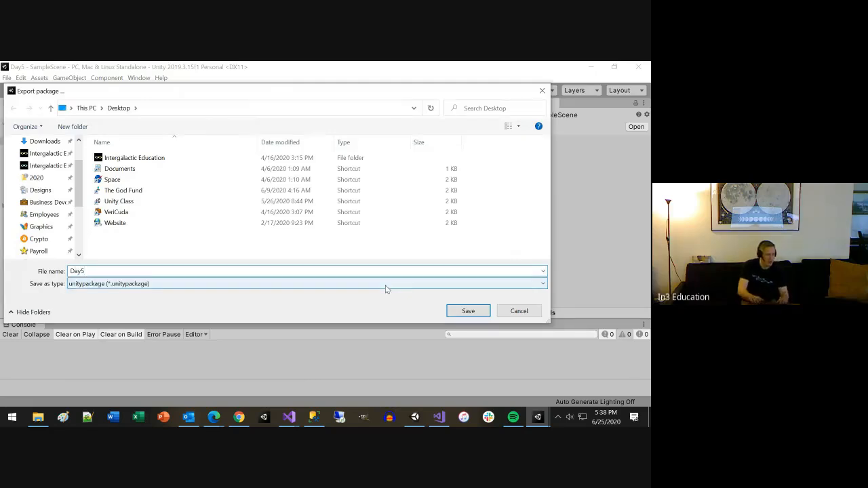
key(Return)
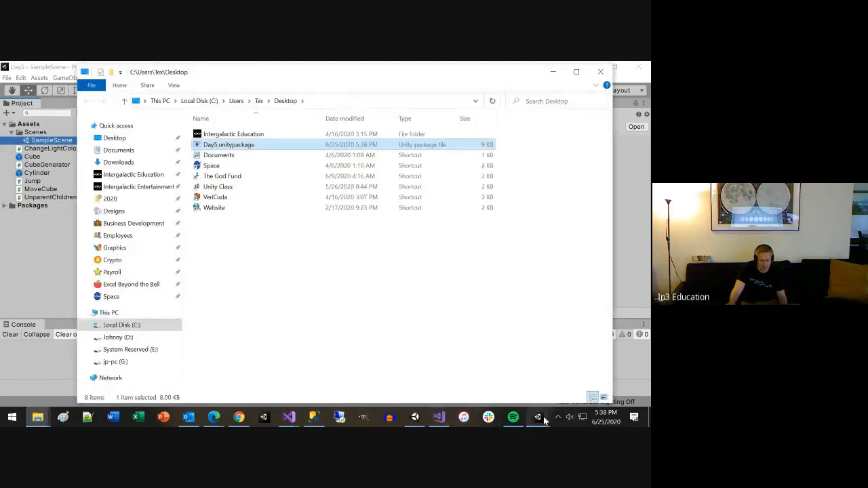
Step: Switch to the AllDays project, import all items of Day5.unitypackage from the Desktop, and reload the modified scene
mouse_move(537, 417)
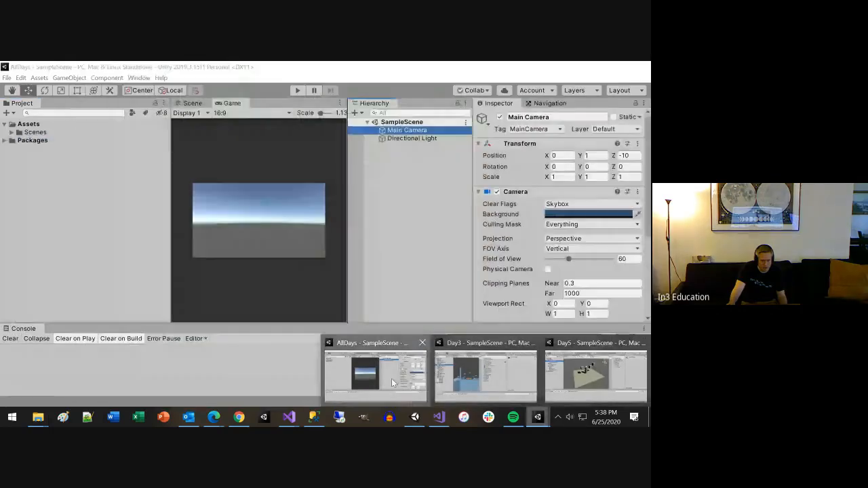
click(392, 383)
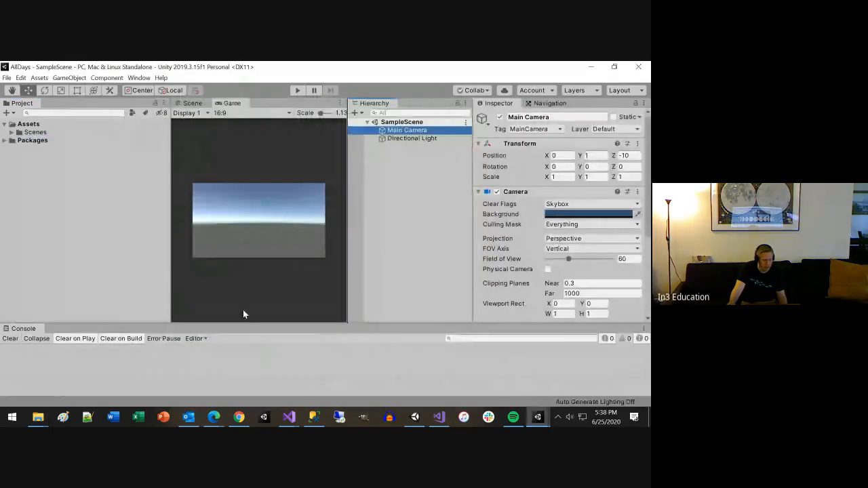
right_click(84, 196)
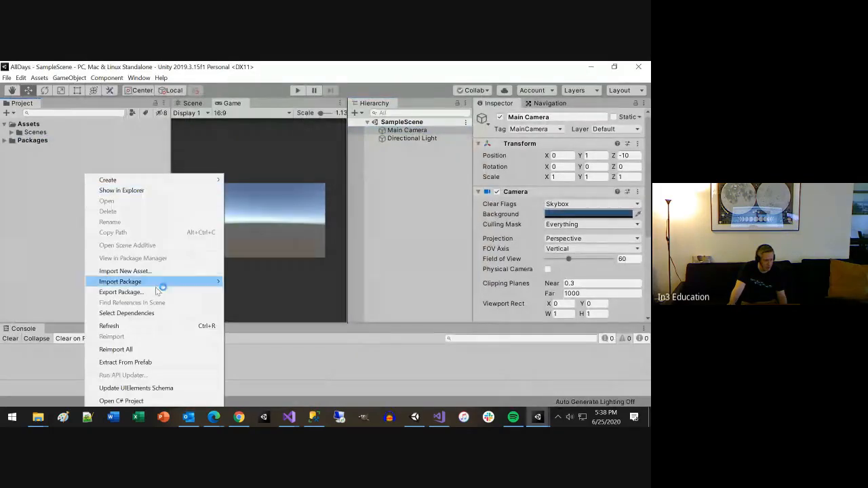
mouse_move(179, 281)
click(231, 283)
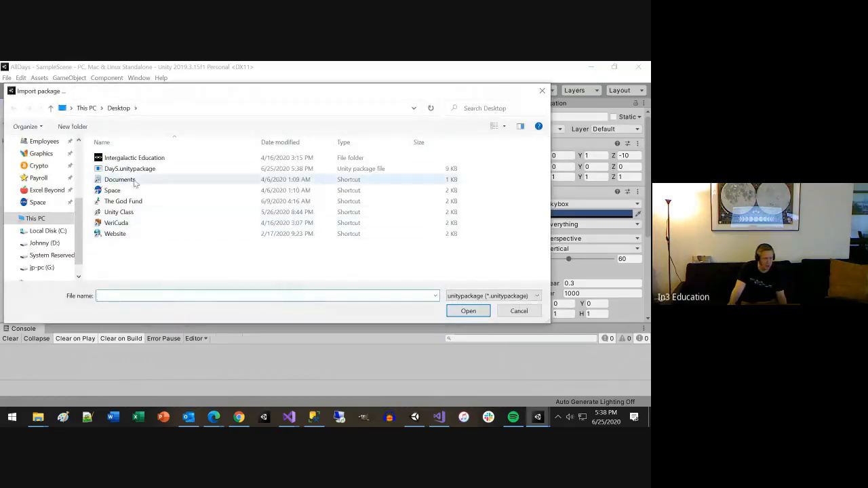
double_click(137, 167)
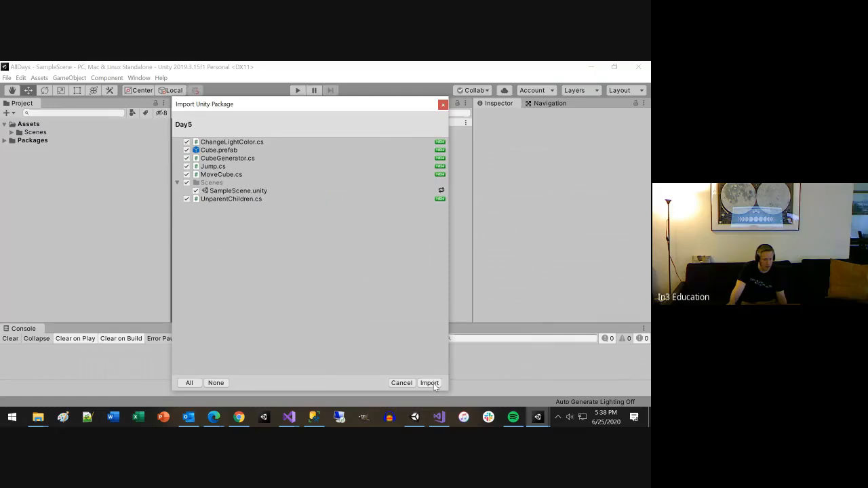
click(429, 383)
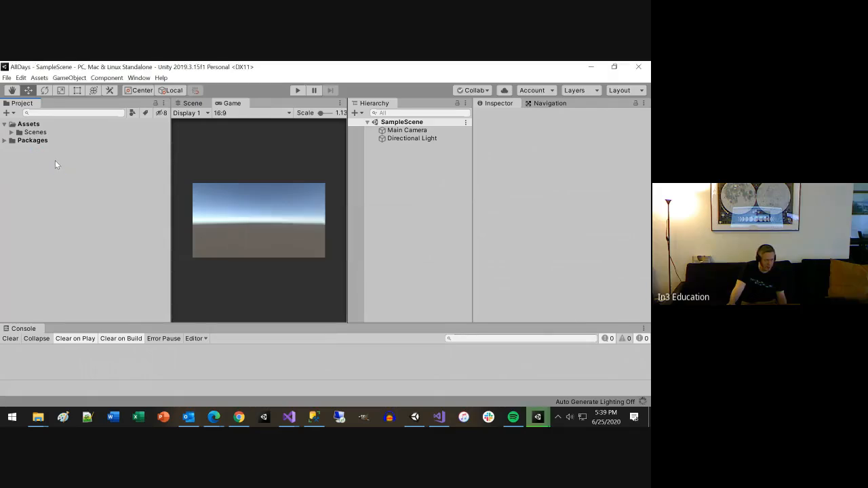
click(353, 258)
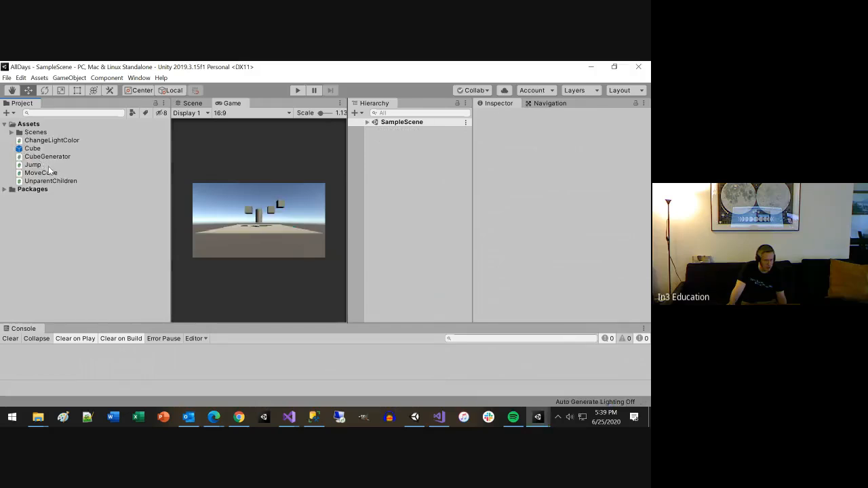
Step: Rename SampleScene in the Scenes folder as Day5 and reload the open scene
click(11, 133)
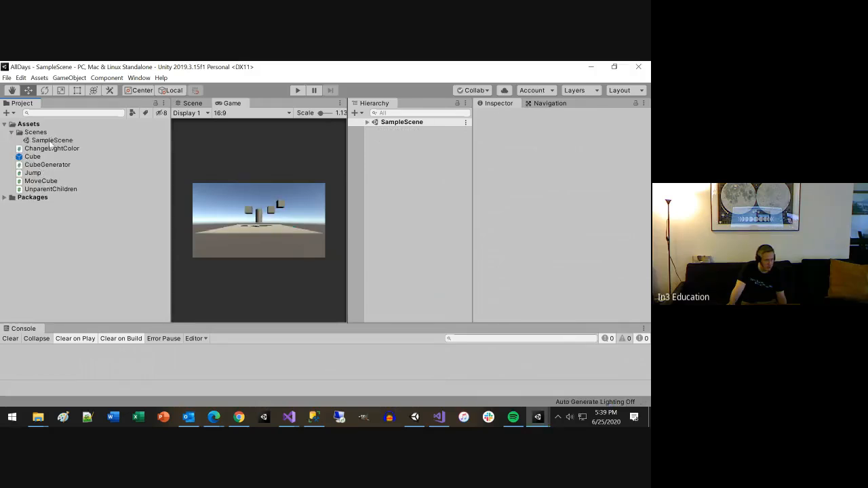
click(51, 140)
click(52, 141)
text(Da)
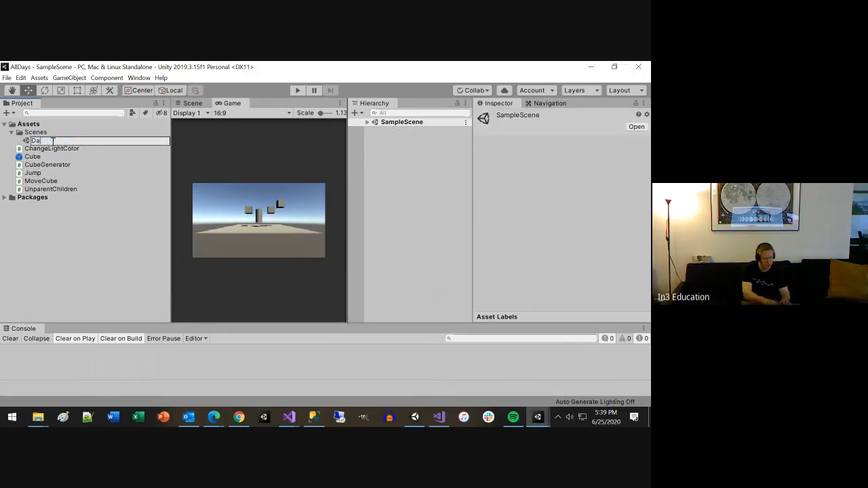
text(y5)
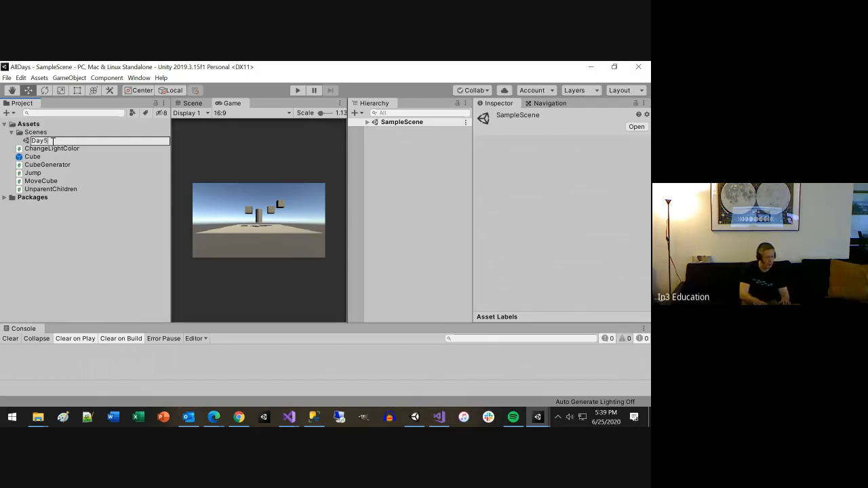
key(Return)
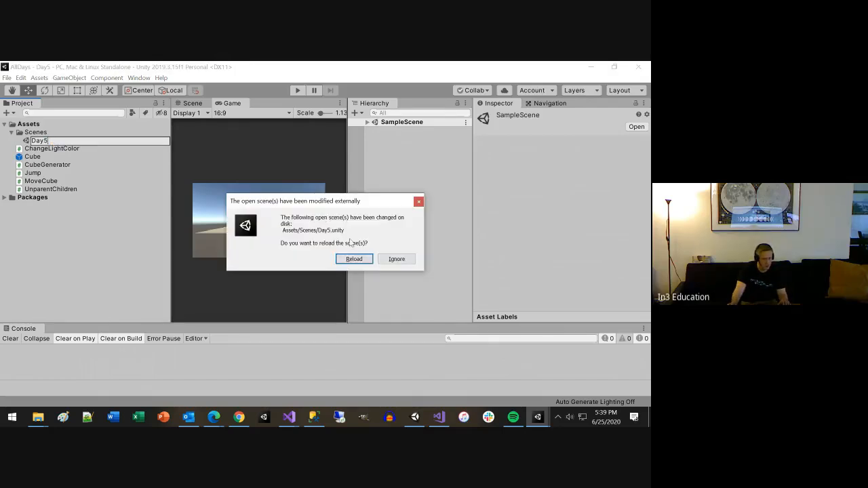
click(363, 259)
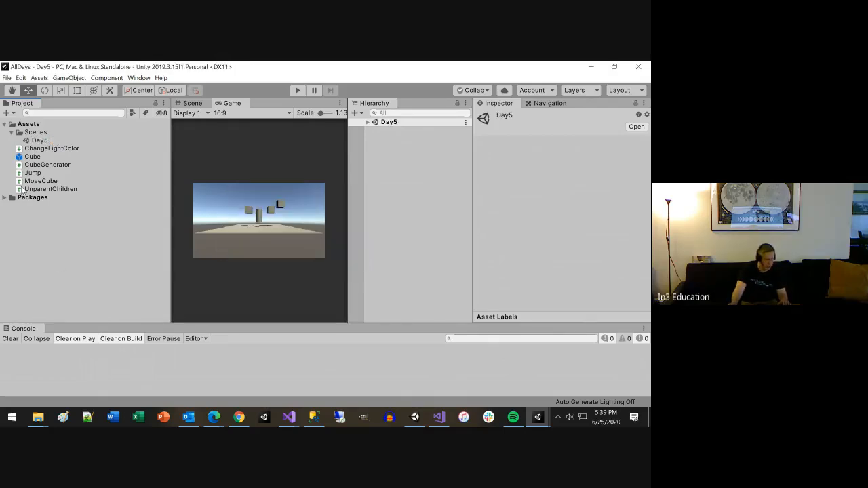
Step: Create a folder named Scripts directly under Assets
click(11, 132)
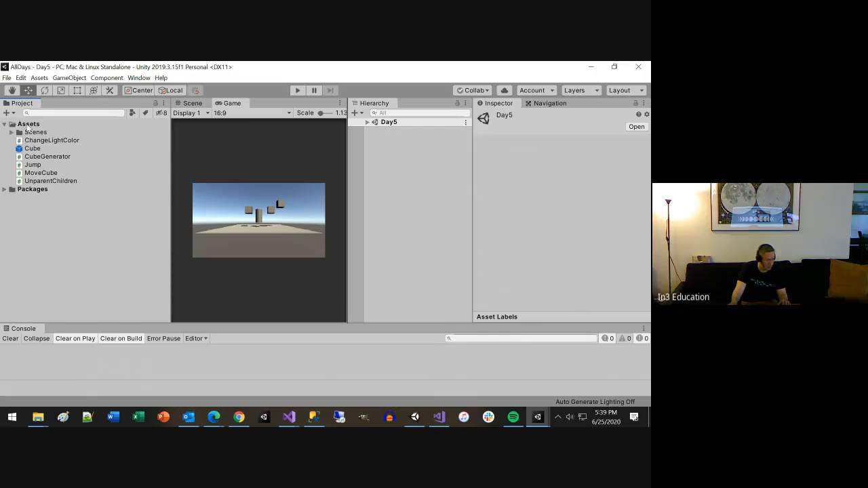
click(28, 126)
right_click(31, 127)
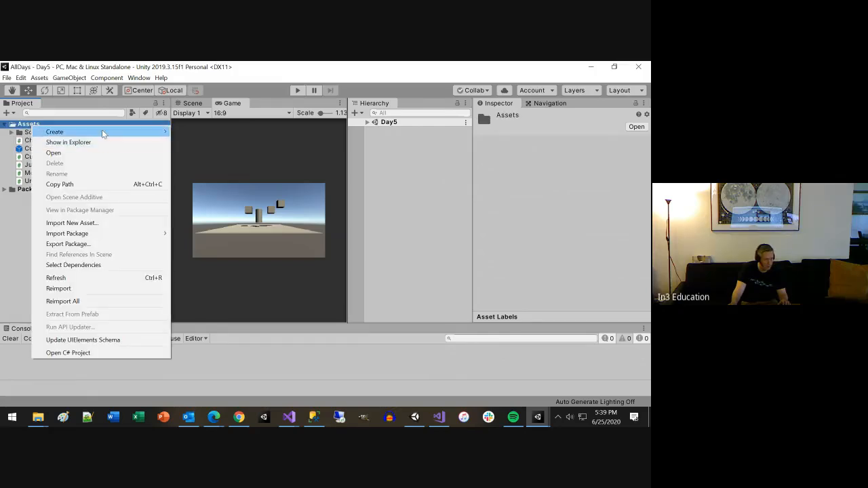
mouse_move(102, 131)
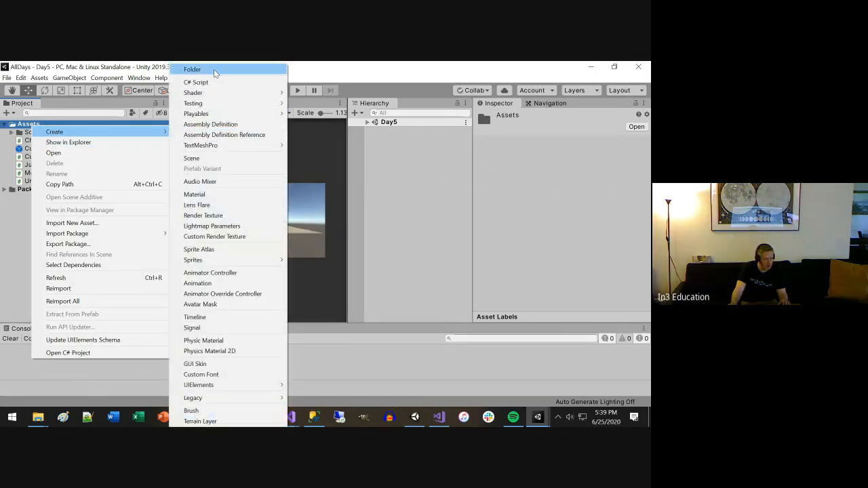
click(214, 69)
text(Scripts)
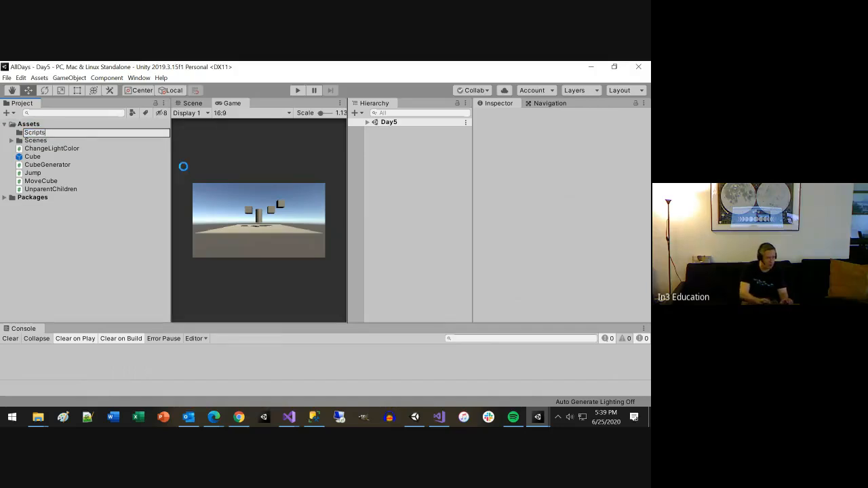
key(Return)
Step: Move the ChangeLightColor, CubeGenerator, Jump, MoveCube and UnparentChildren scripts into the Scripts folder, leaving out the Cube prefab
click(61, 189)
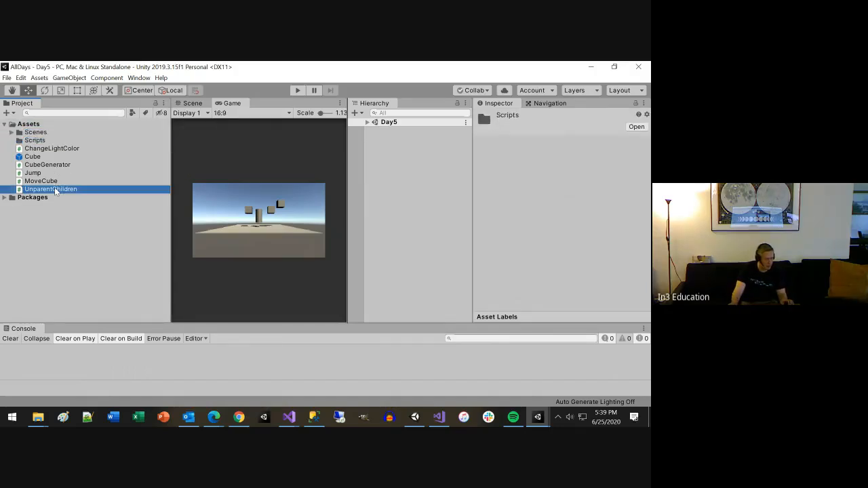
shift+click(49, 149)
ctrl+click(36, 157)
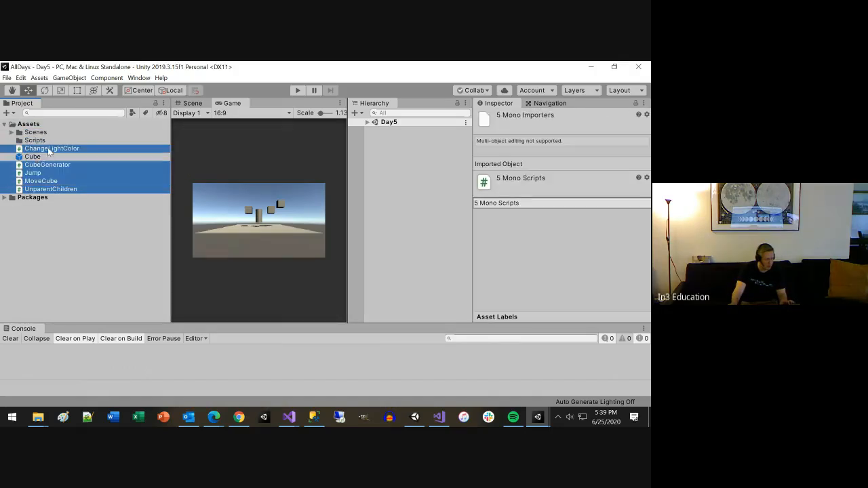
mouse_move(49, 149)
mouse_down()
mouse_move(53, 134)
mouse_move(37, 142)
mouse_up()
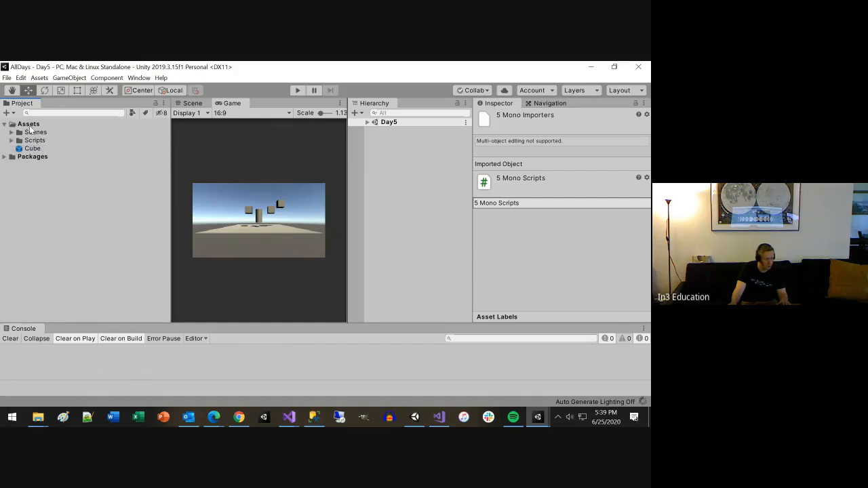
Step: Create a folder named Resources under Assets and move the Cube prefab into it
click(32, 124)
right_click(33, 124)
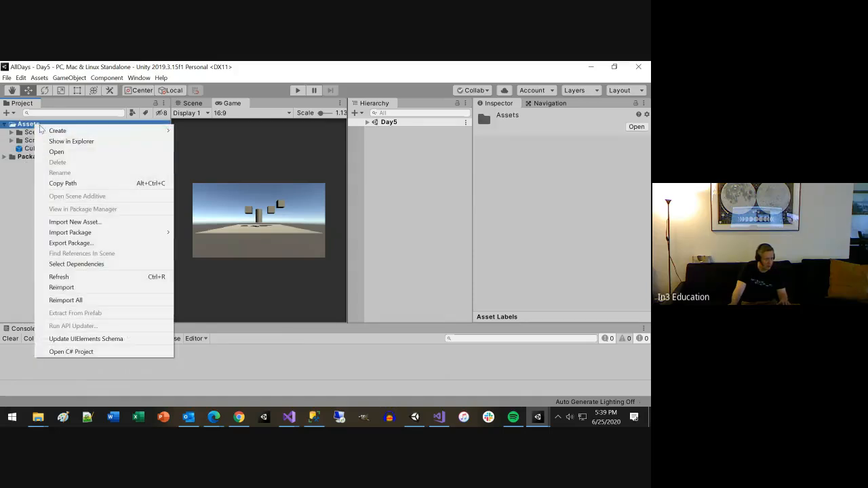
mouse_move(63, 133)
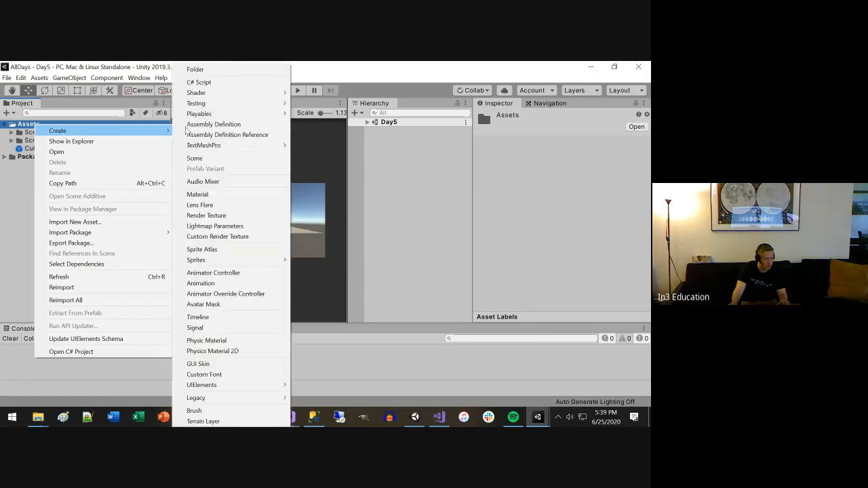
click(201, 69)
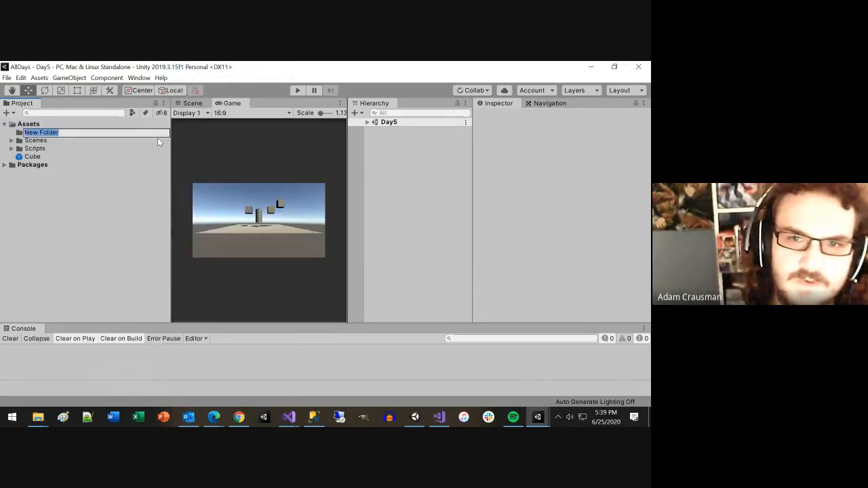
text(Re)
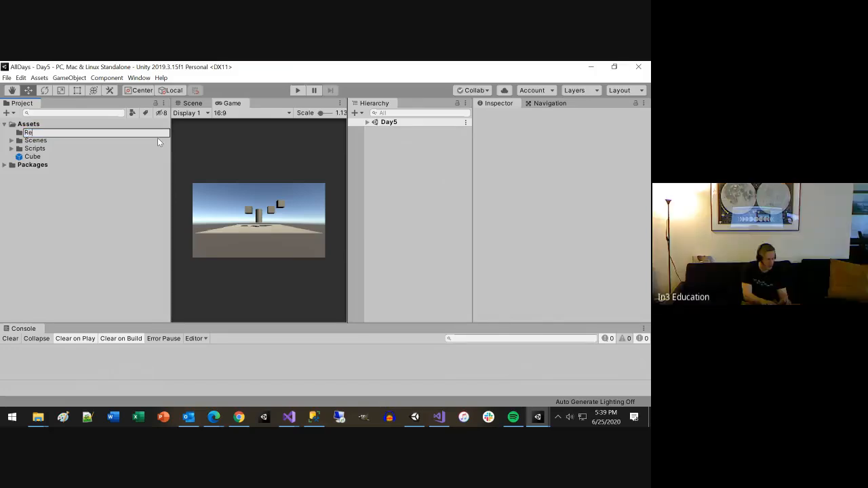
text(sources)
key(Return)
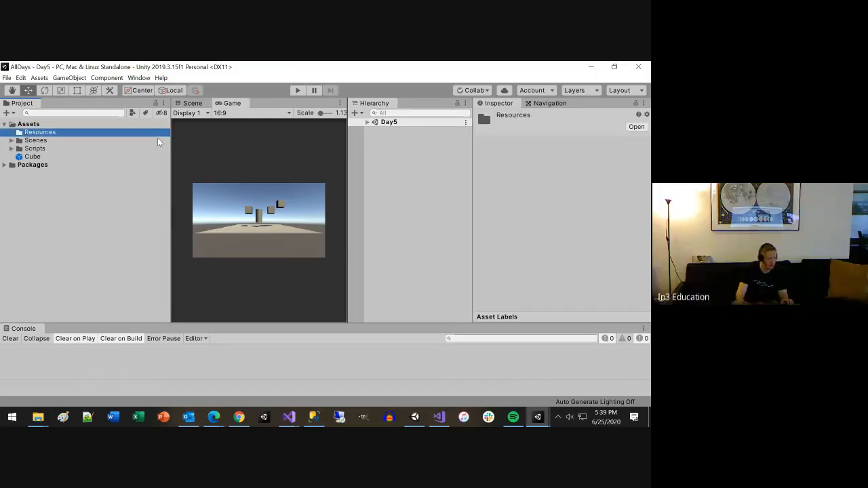
drag(32, 156, 57, 133)
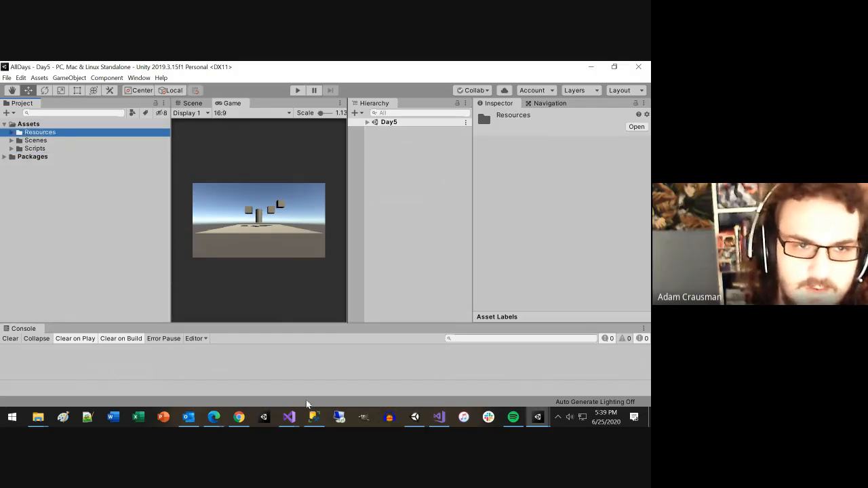
Step: Close the Day5 project's editor window and open the Day7 project from the Unity Hub project list
click(537, 419)
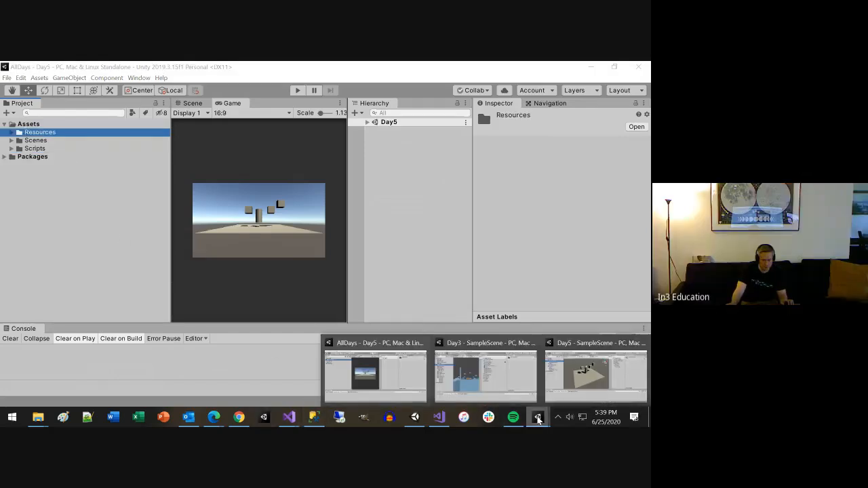
click(642, 345)
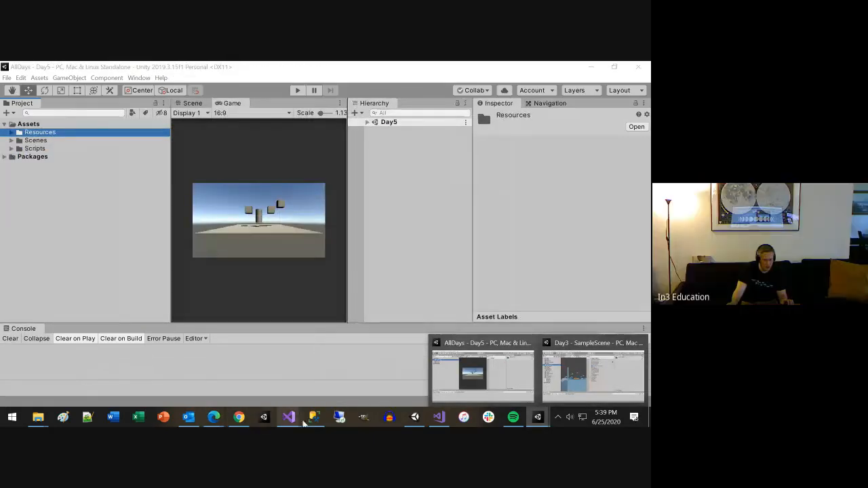
click(264, 416)
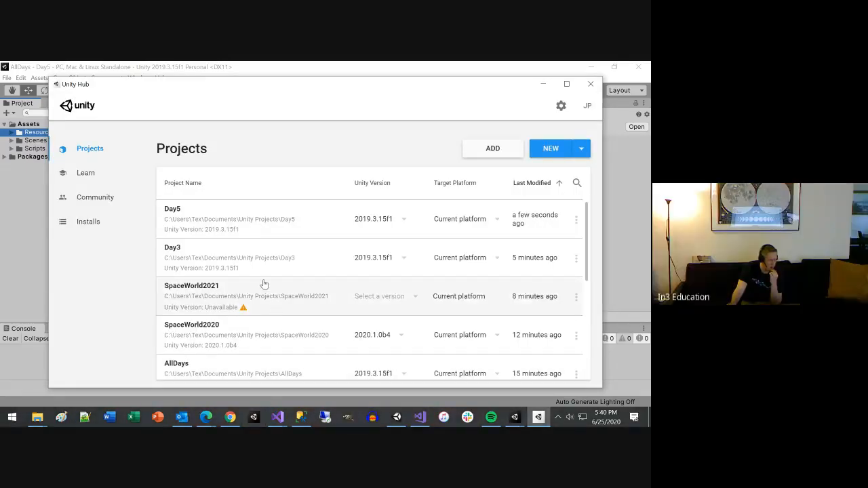
scroll(248, 302, down, 5)
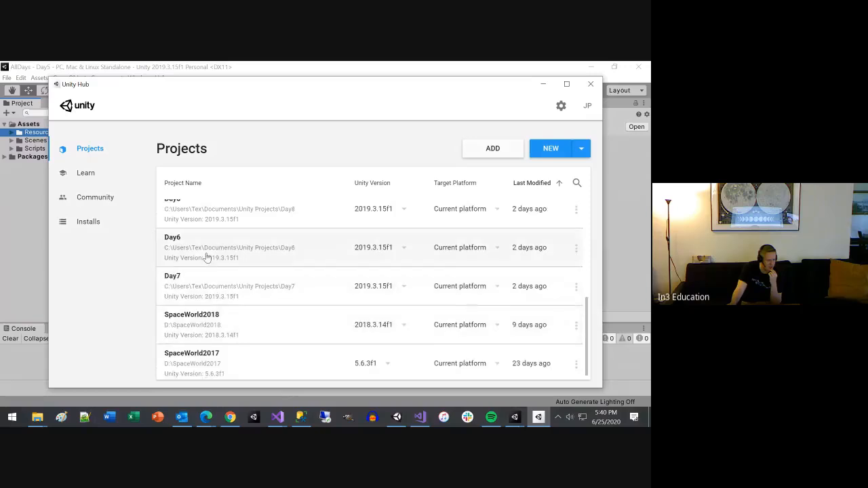
scroll(208, 255, up, 1)
click(185, 323)
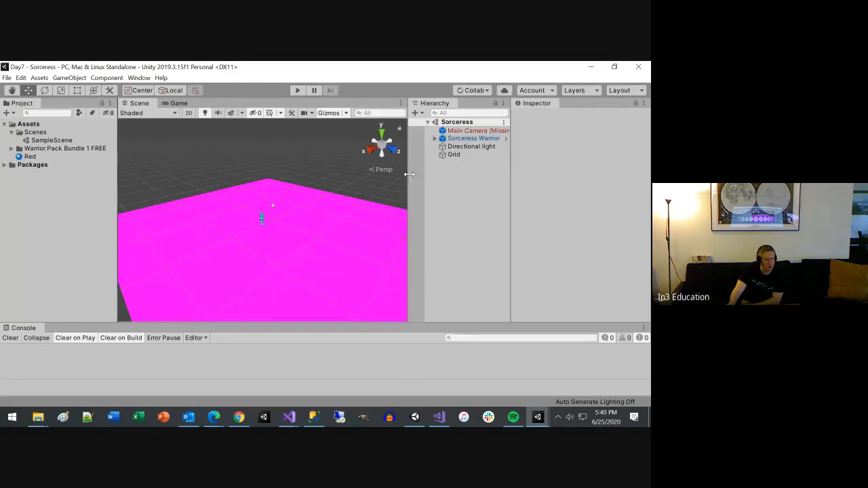
Step: Examine the Day7 project's Main Camera and Sorceress Warrior objects, the Warrior Pack Bundle 1 FREE folder and the Red material
drag(407, 176, 342, 175)
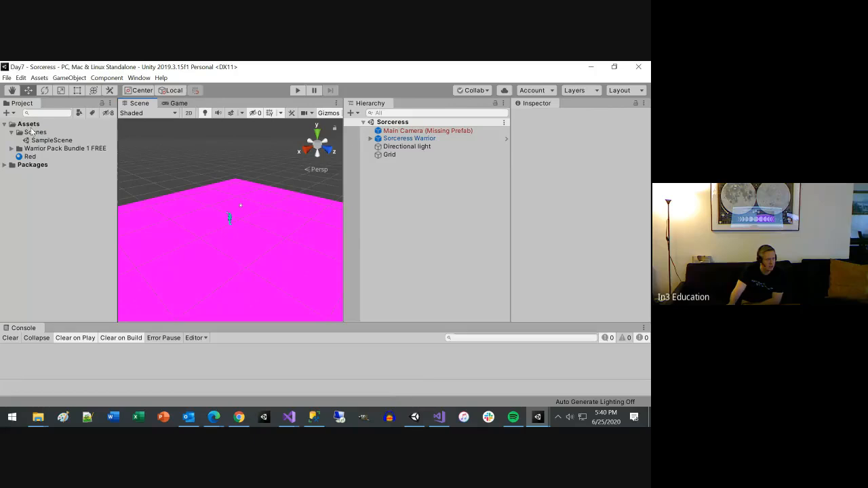
alt+click(13, 148)
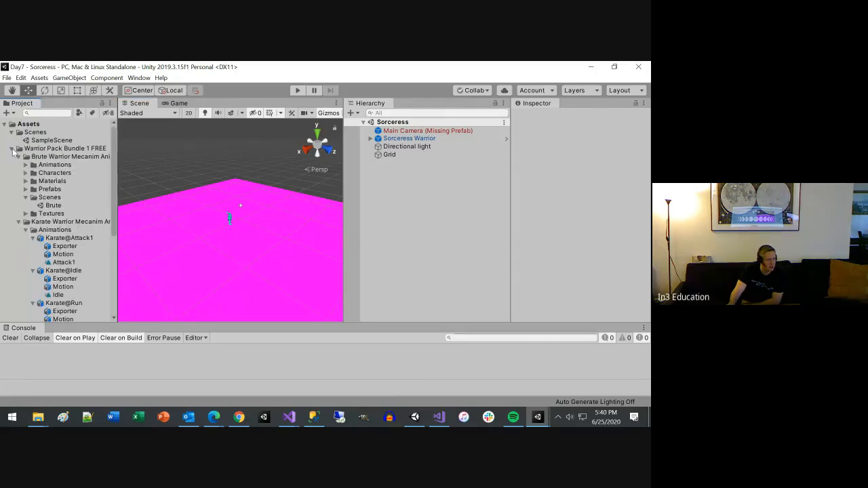
click(452, 133)
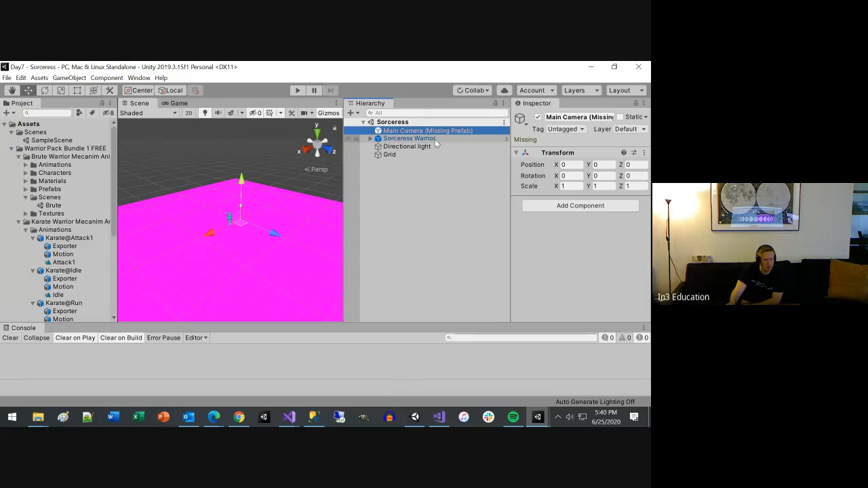
click(436, 140)
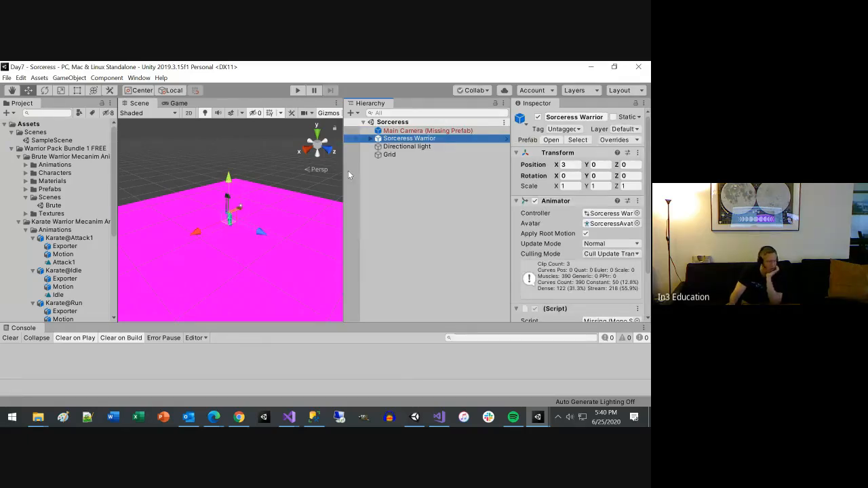
click(11, 149)
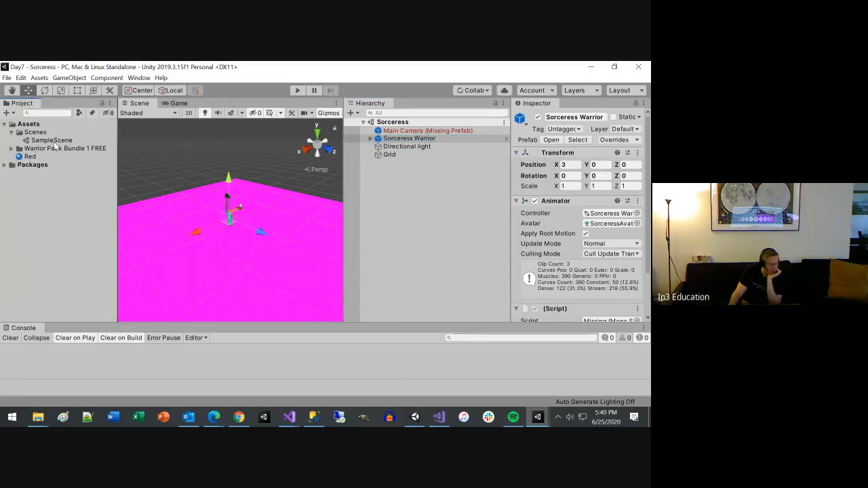
click(31, 157)
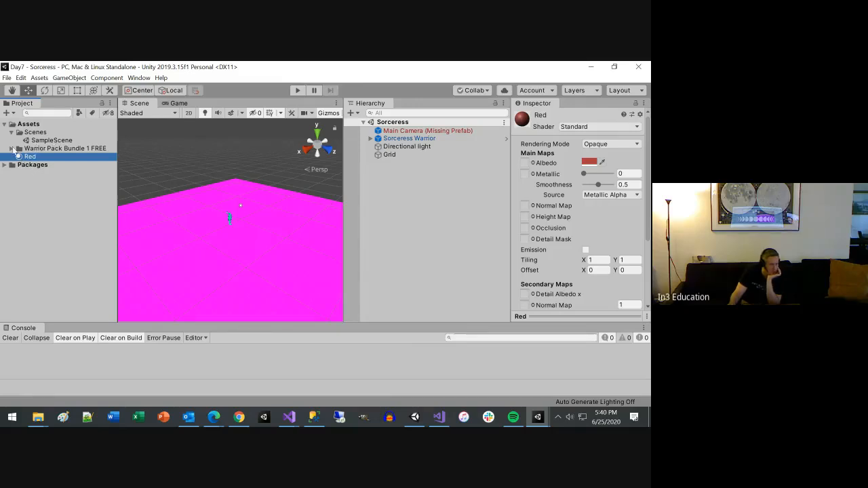
Step: Expand the Warrior Pack Bundle 1 FREE folder, and open the Day6 project from the Unity Hub project list
alt+click(11, 148)
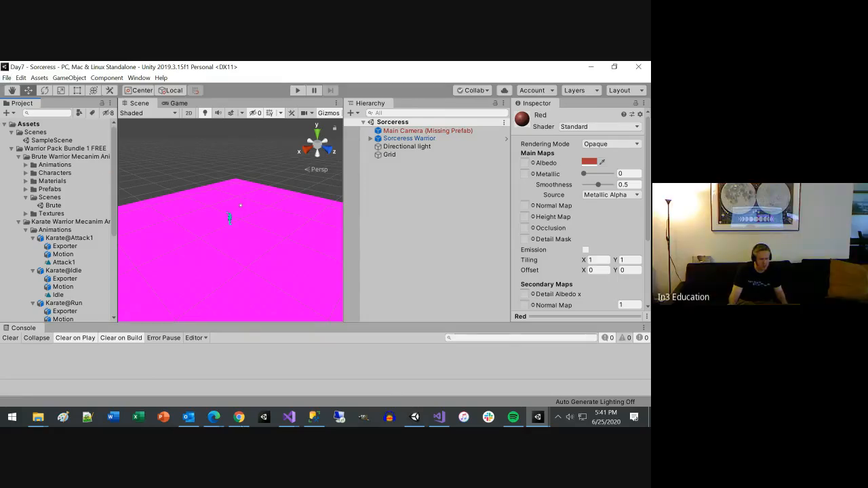
click(263, 416)
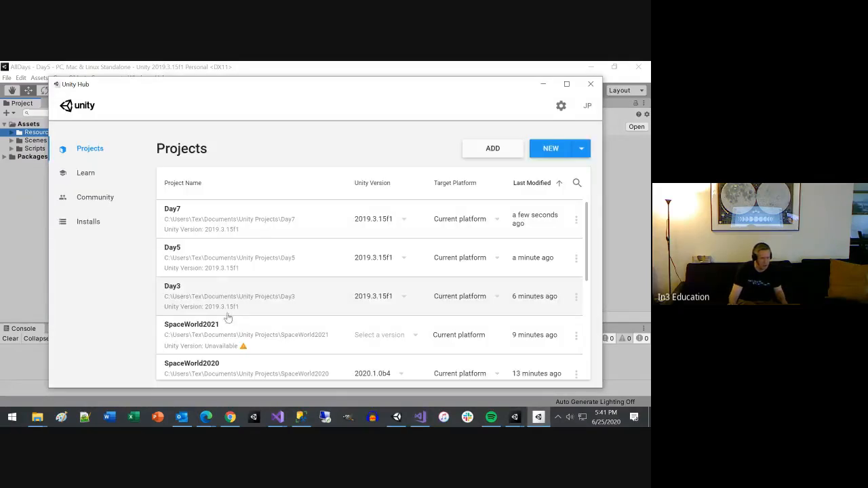
scroll(217, 310, down, 5)
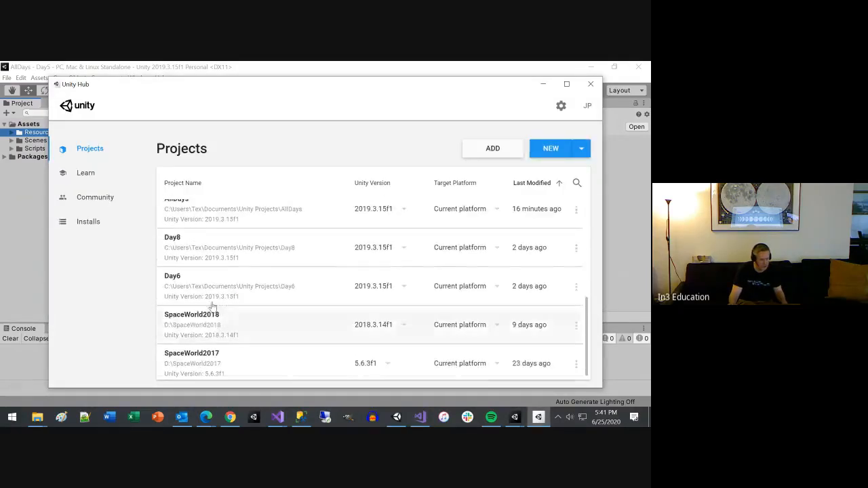
click(179, 280)
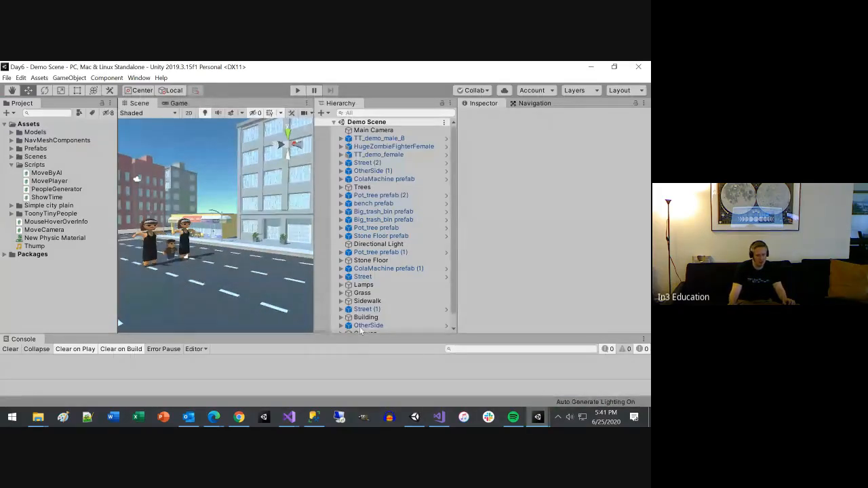
Step: Look over the Demo Scene's street and open SampleScene from the Scenes folder
scroll(290, 263, down, 10)
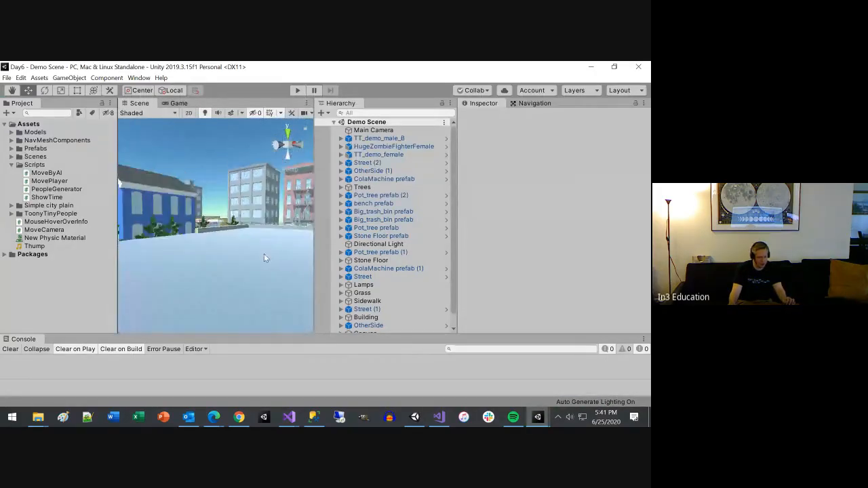
scroll(263, 253, down, 1)
alt+drag(301, 247, 99, 272)
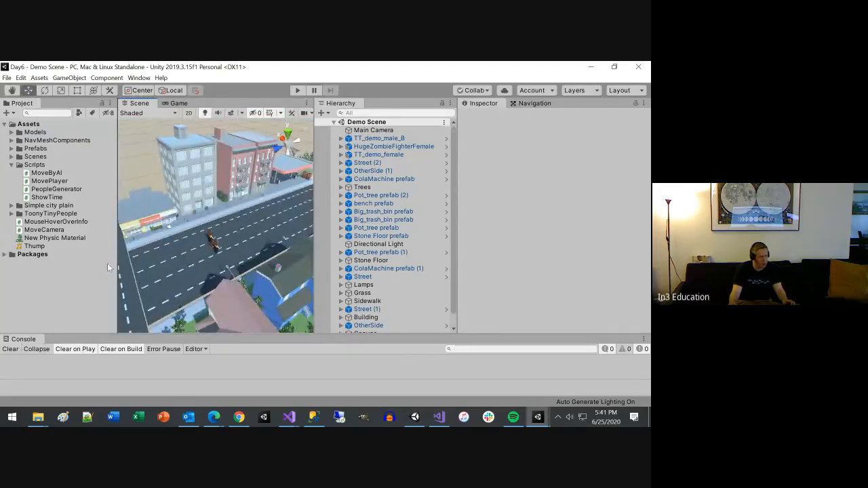
click(12, 157)
click(48, 193)
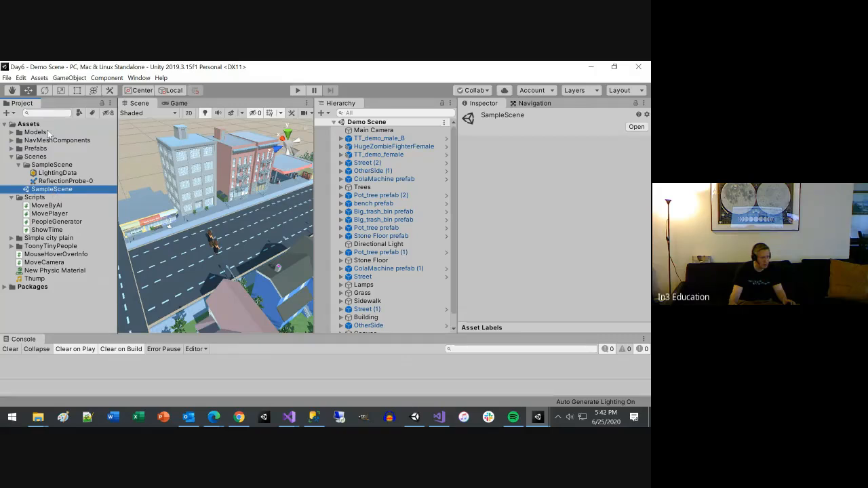
double_click(55, 189)
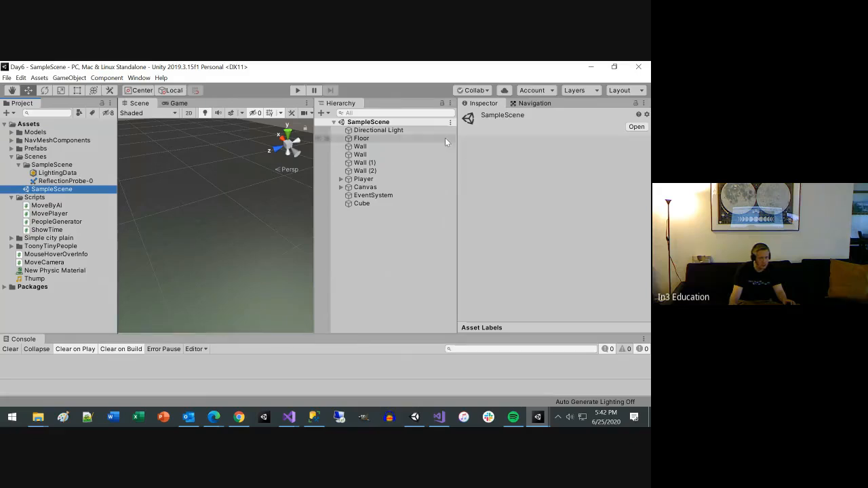
Step: Focus the scene view on the Directional Light and examine the walls around it
double_click(386, 131)
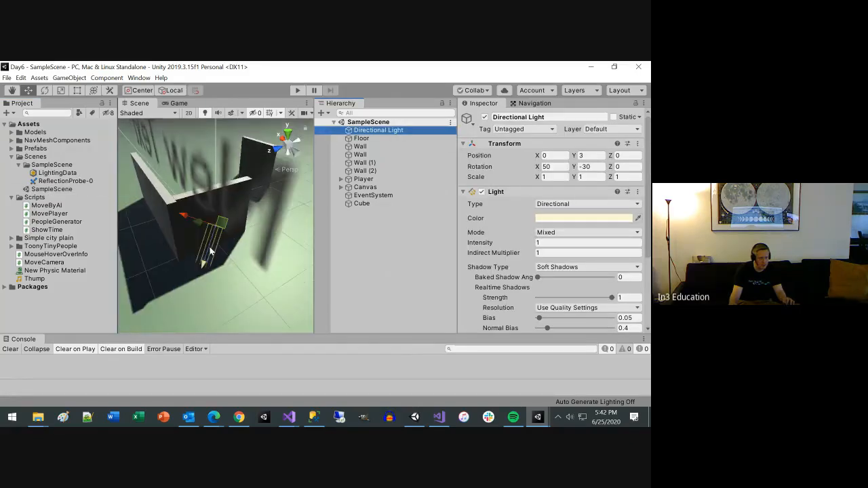
mouse_move(229, 253)
alt+mouse_down()
mouse_move(299, 277)
mouse_move(513, 201)
mouse_move(614, 208)
mouse_move(219, 255)
alt+mouse_up()
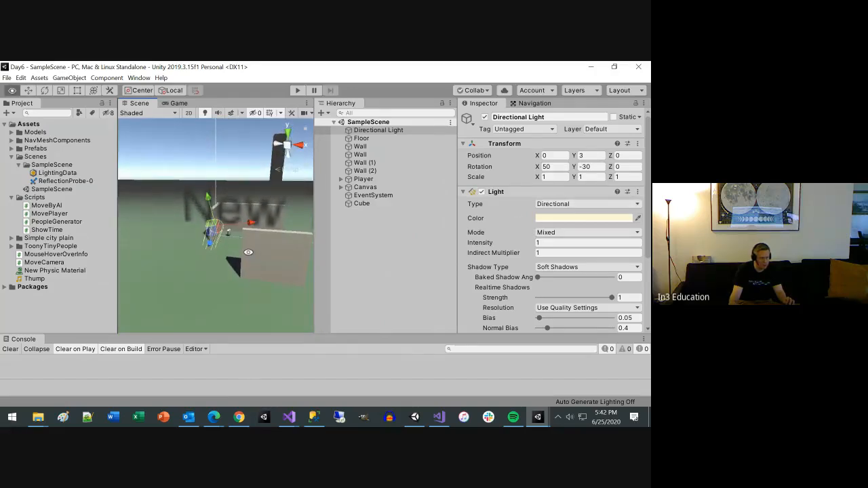
alt+drag(253, 257, 114, 266)
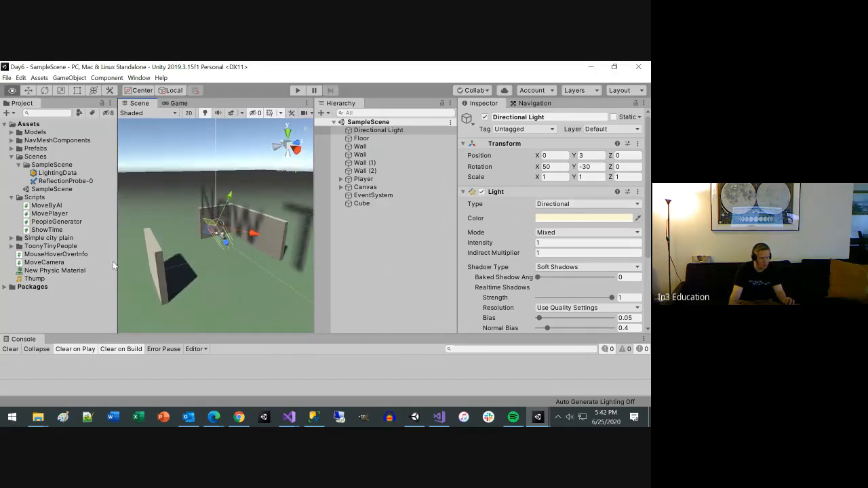
Step: Rename the SampleScene scene file in the Scenes folder as Day5 and reload the open scene
click(52, 189)
click(70, 190)
text(D)
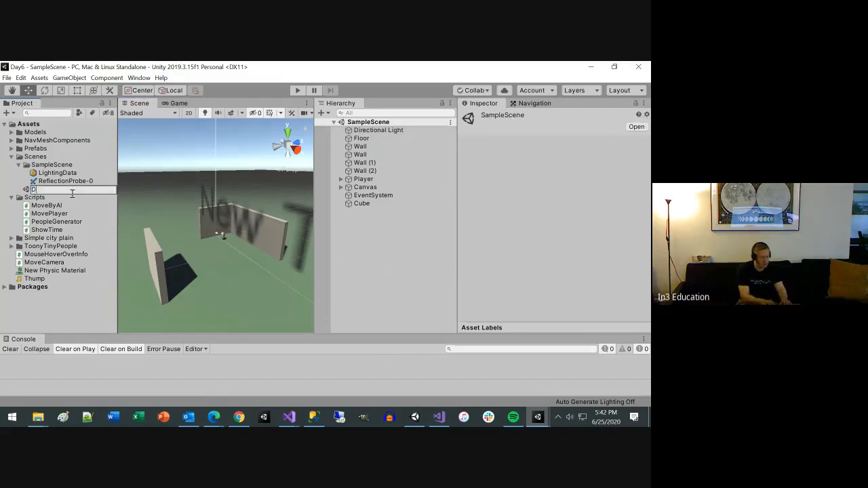
text(A)
key(BackSpace)
text(ay5)
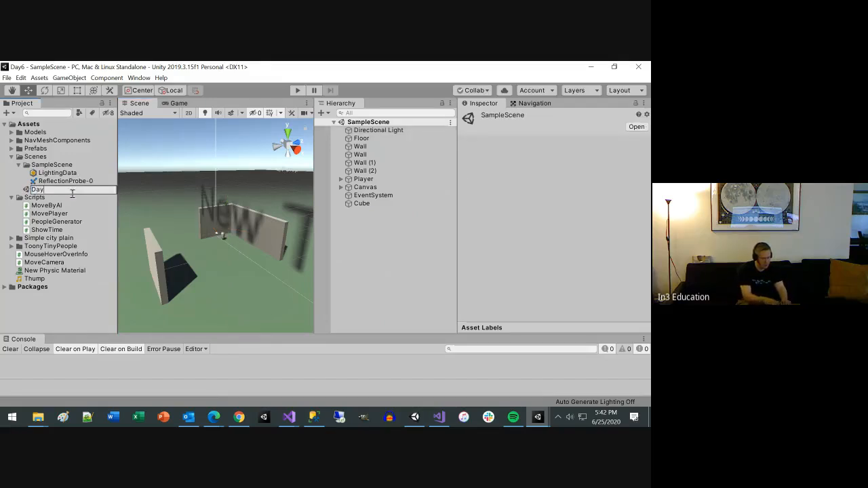
key(Return)
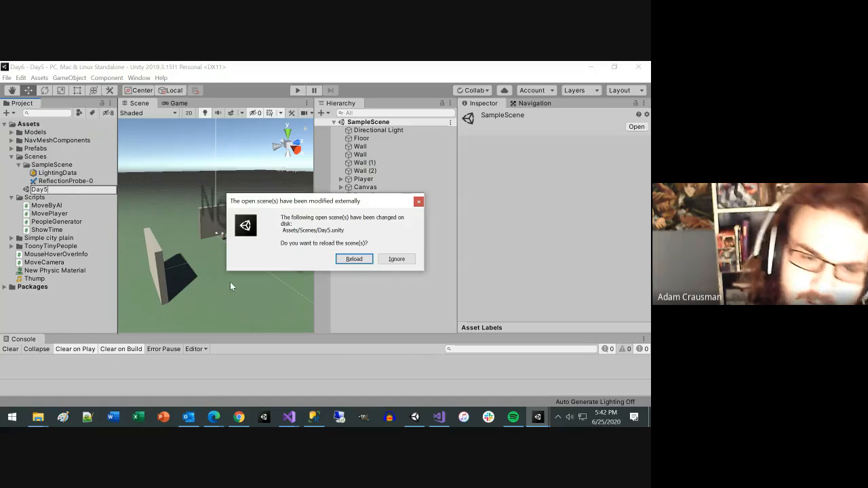
click(350, 260)
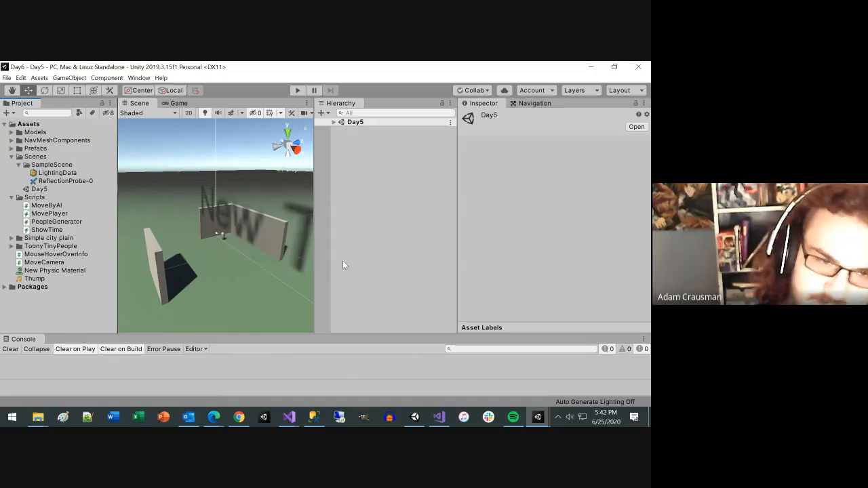
Step: Check the contents of the Scenes folder in the AllDays project and return to the Day6 editor window
click(537, 417)
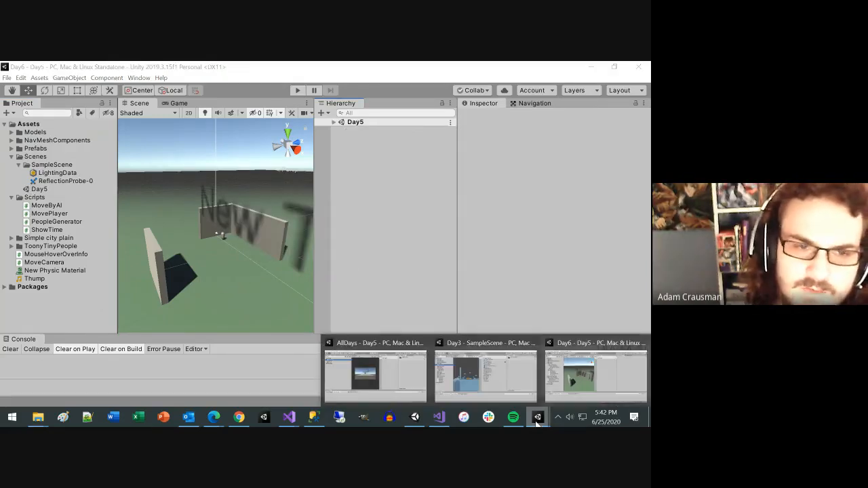
click(358, 361)
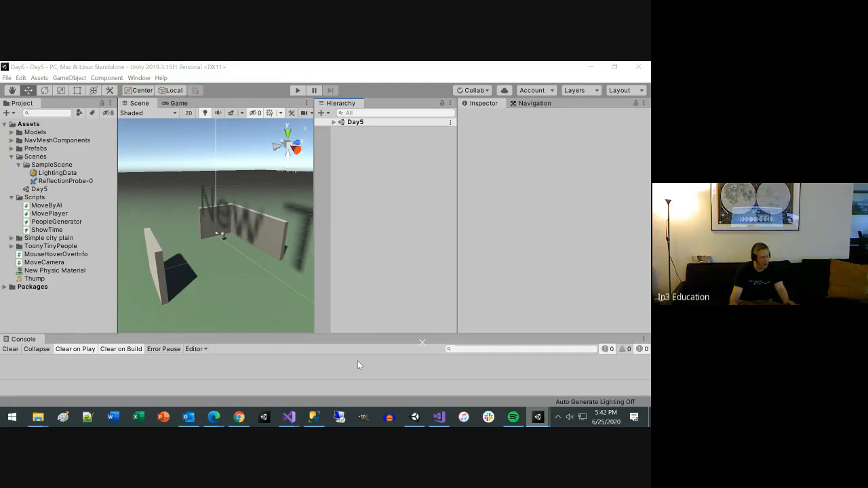
click(11, 140)
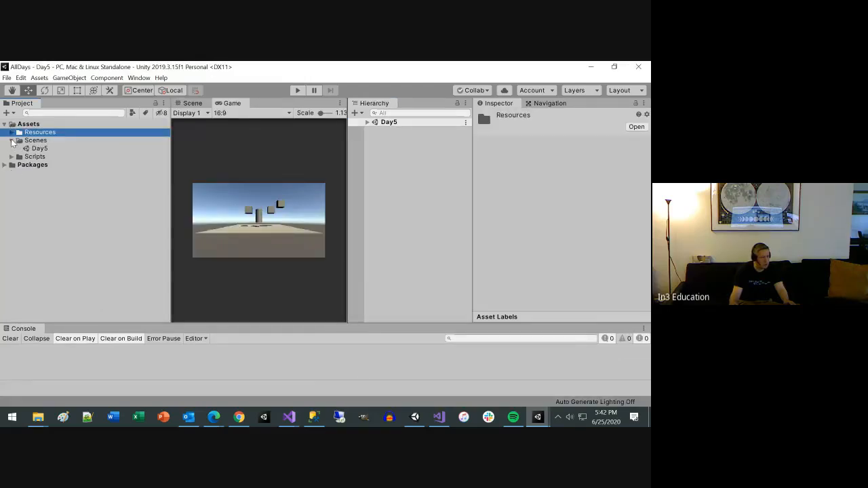
click(543, 420)
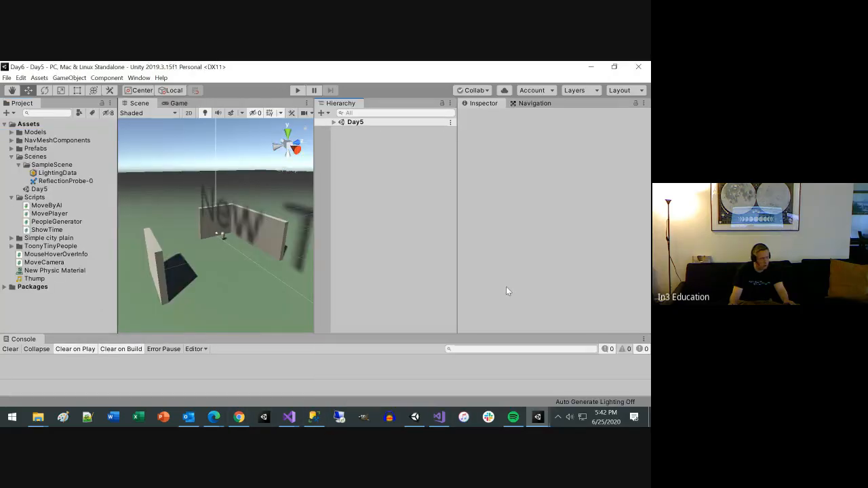
Step: Try to open the Day6 project from the Unity Hub project list, and close the Hub window
click(266, 416)
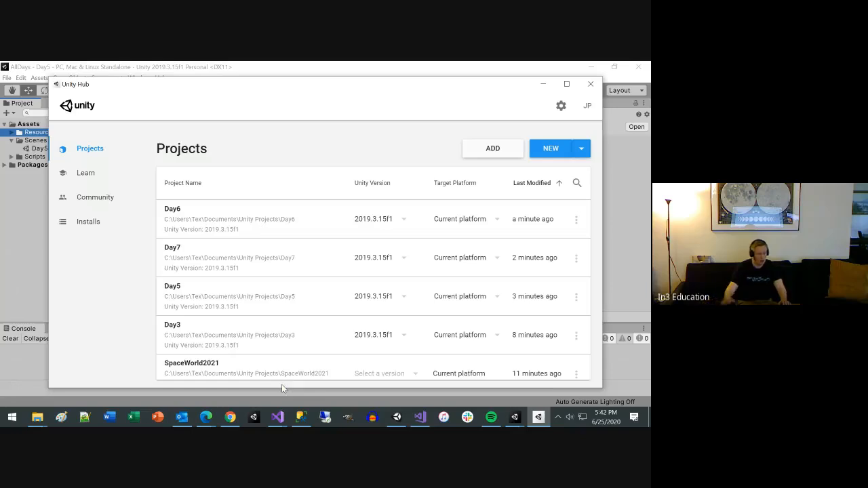
click(192, 220)
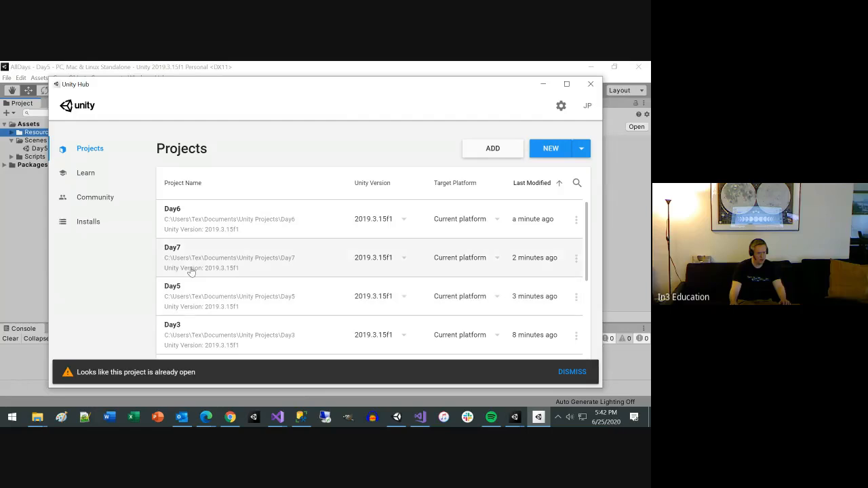
click(590, 83)
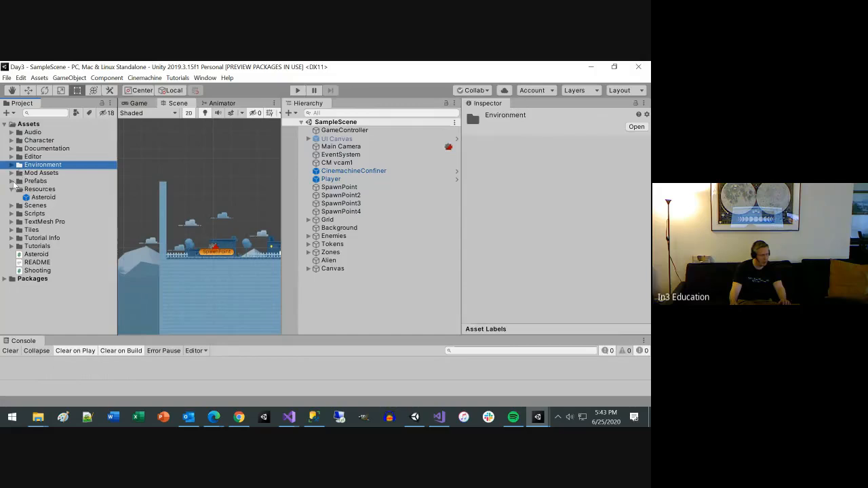
Step: In the Day3 project, rename the SampleScene scene file as Day3 and reload the open scene
click(11, 205)
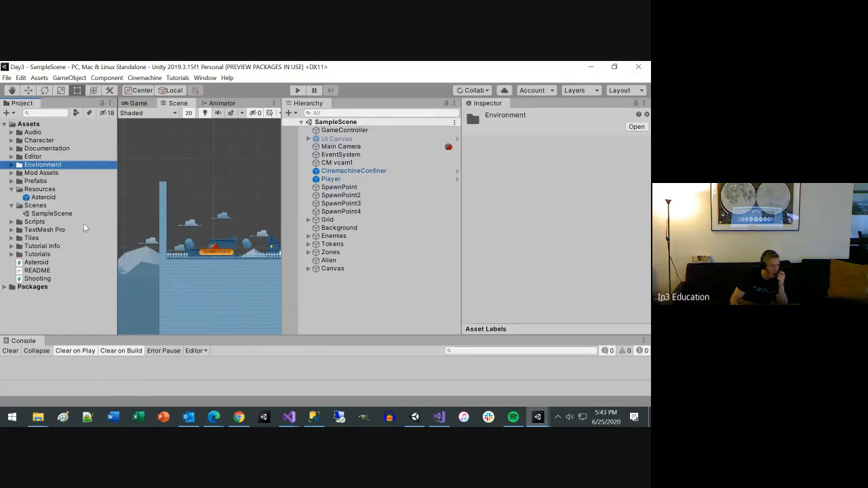
click(66, 213)
click(66, 213)
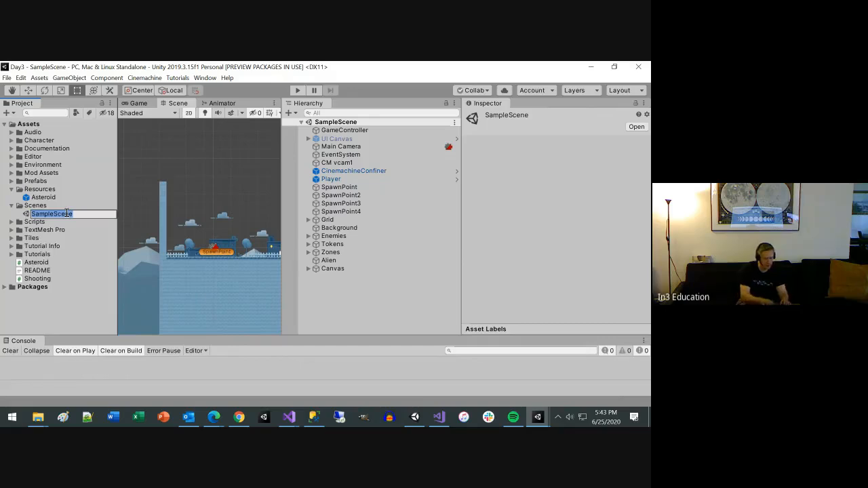
text(Day3)
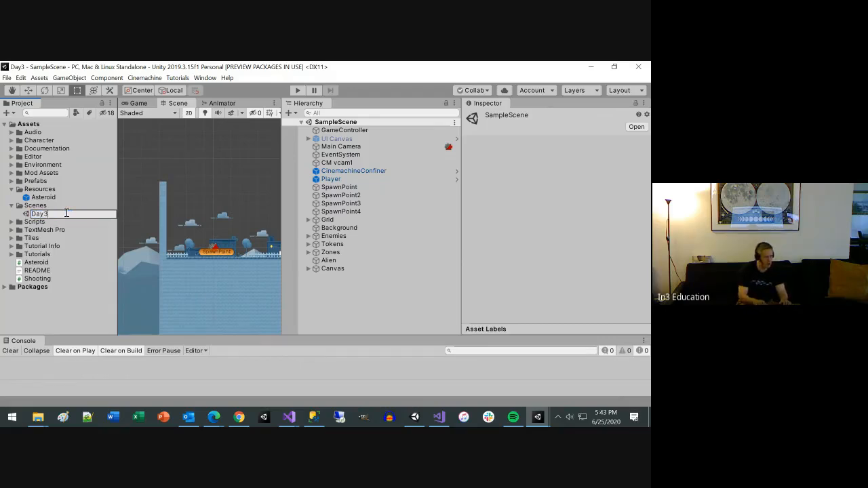
key(Return)
click(353, 258)
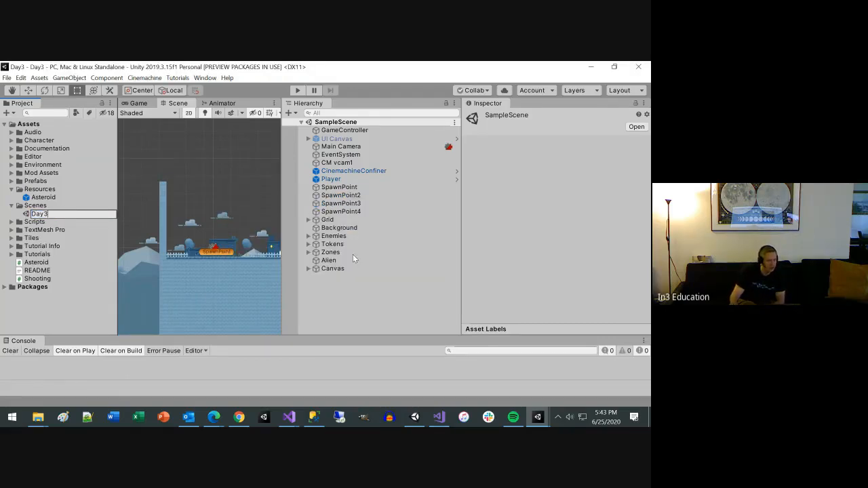
Step: Export the Day3 scene with its dependencies to the Desktop as a Unity package named Day3
click(39, 214)
right_click(39, 214)
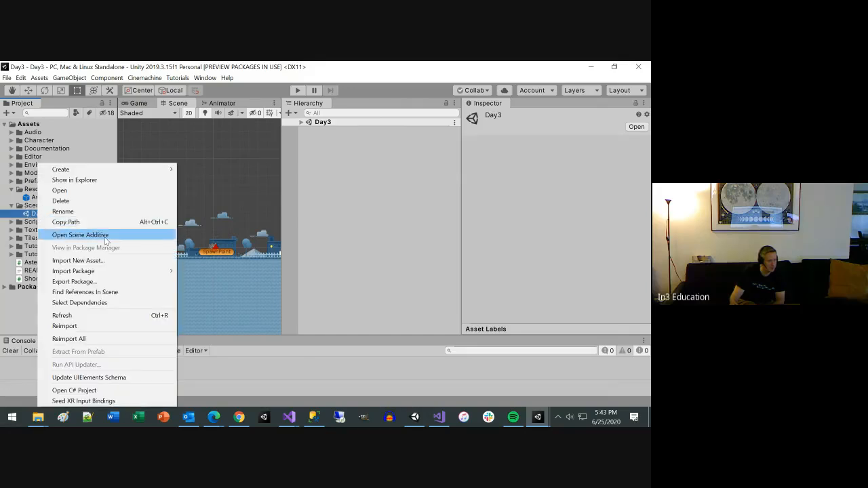
click(75, 281)
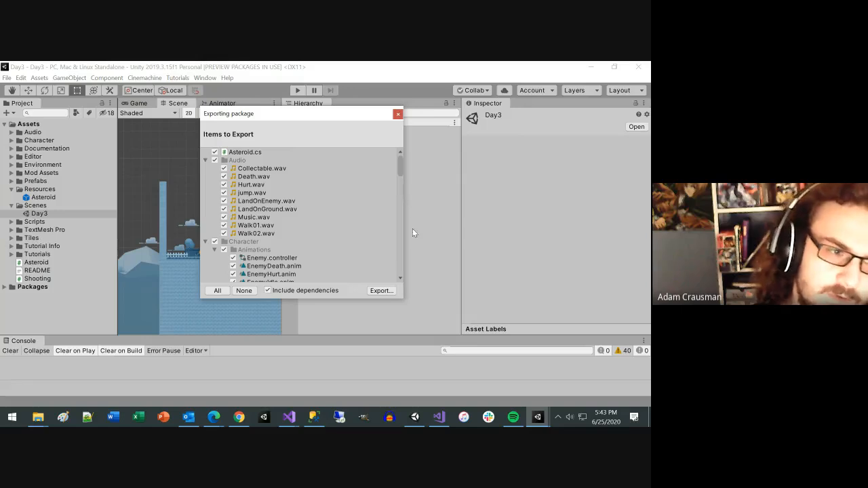
drag(402, 297, 488, 354)
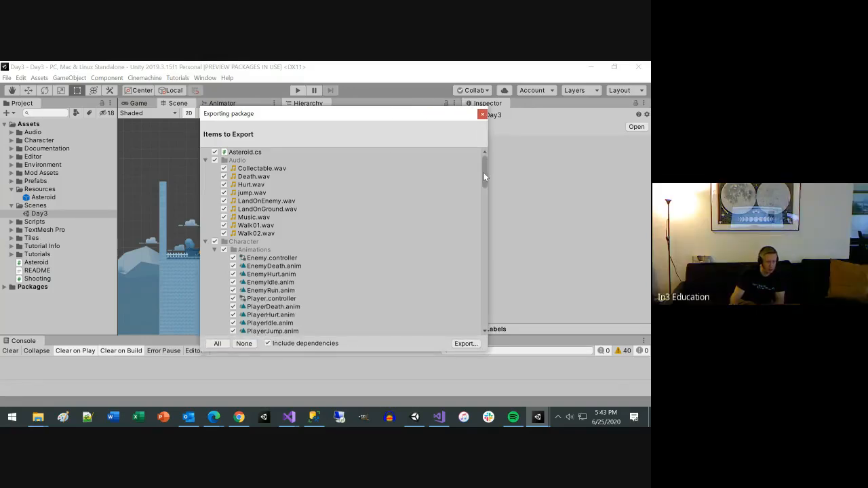
drag(483, 174, 486, 120)
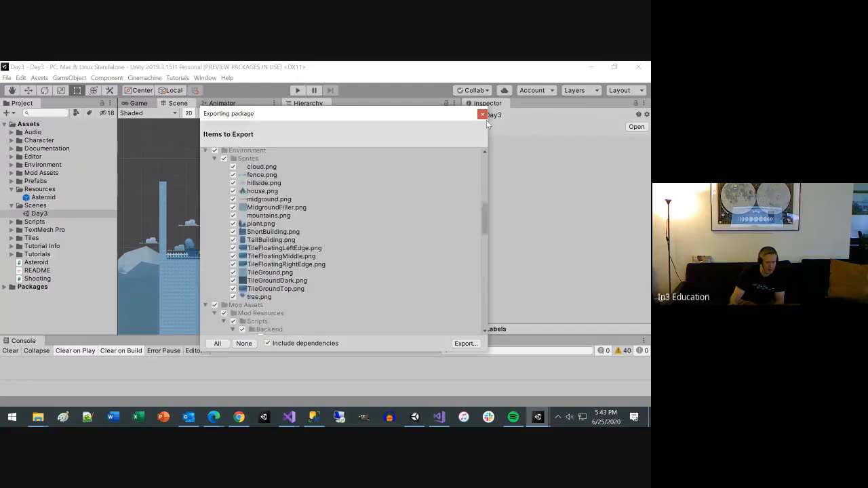
click(456, 345)
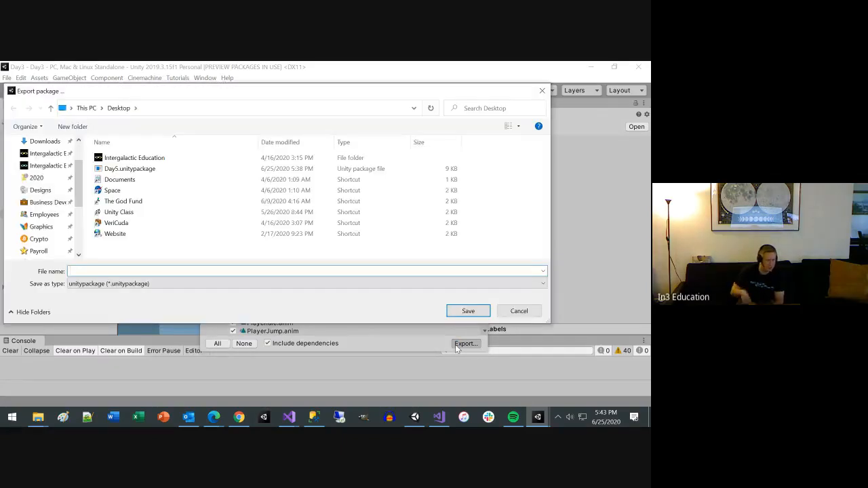
text(Day)
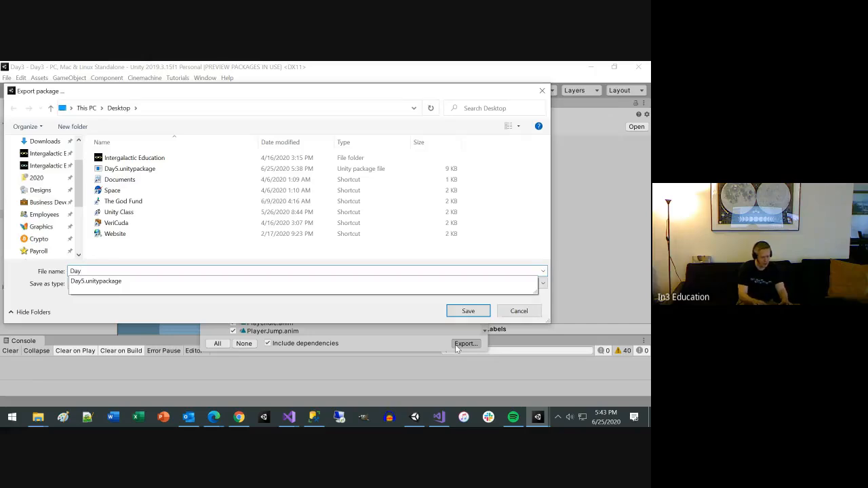
text(3)
key(Return)
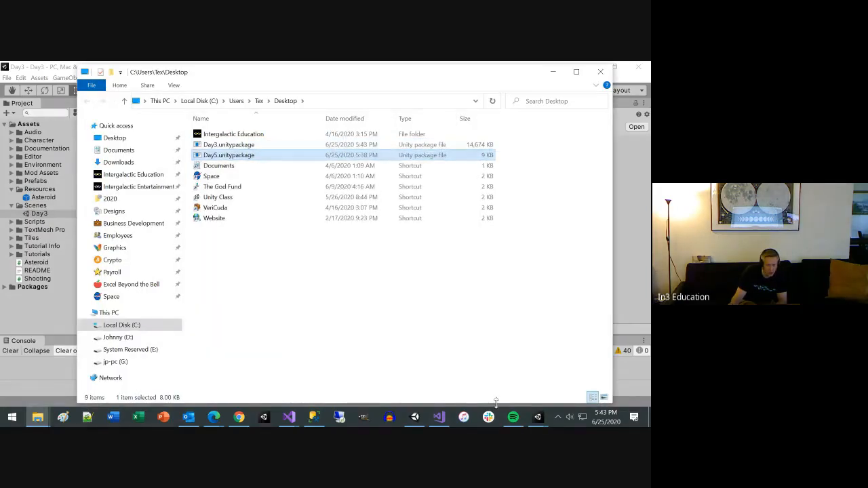
Step: Switch to the AllDays project and import the full contents of the Day3 Unity package from the Desktop
click(537, 417)
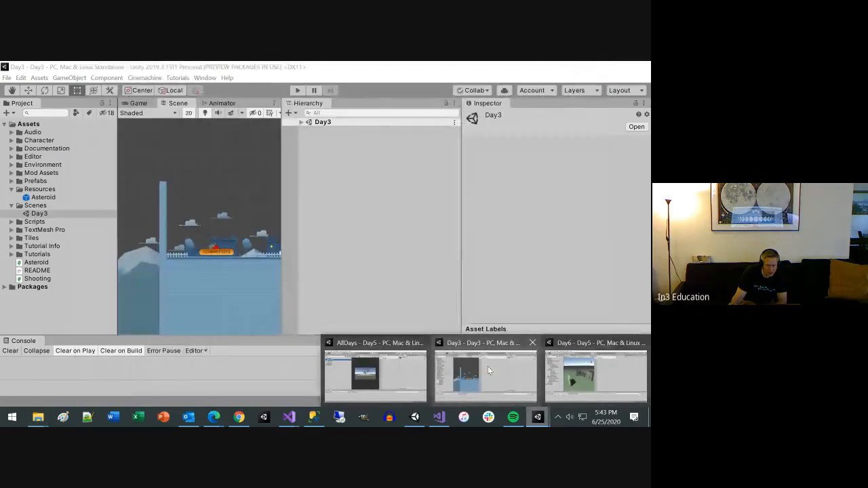
click(330, 366)
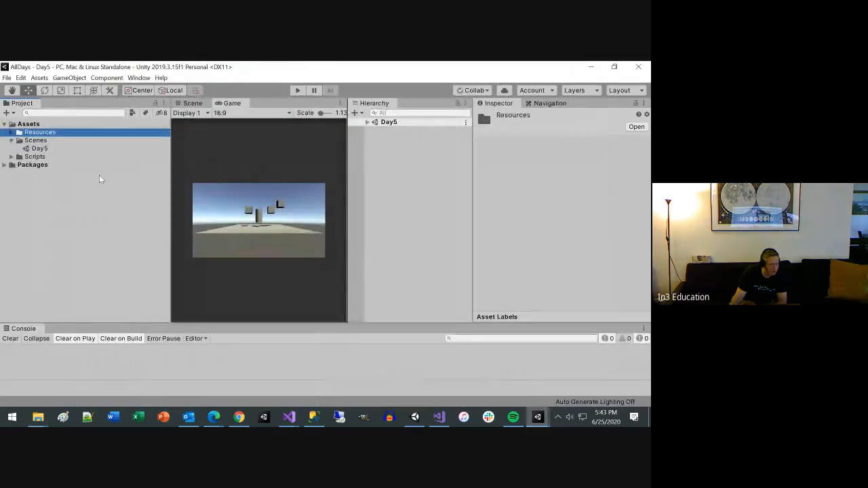
right_click(47, 207)
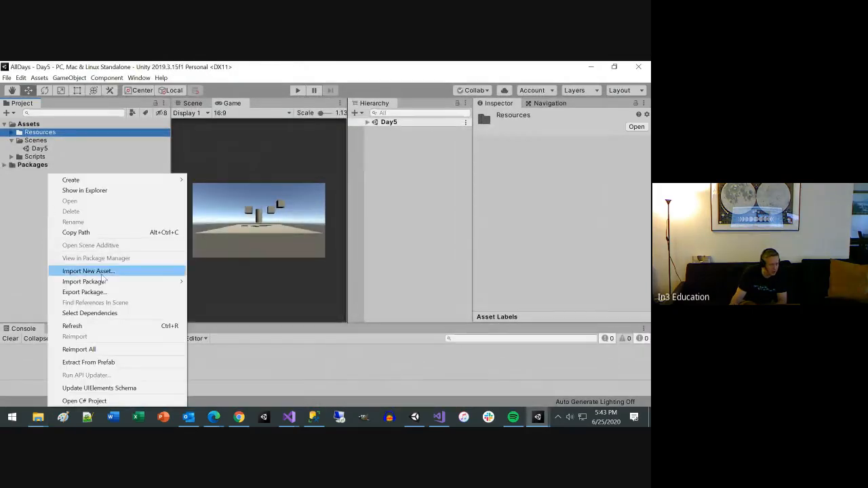
mouse_move(103, 281)
click(237, 282)
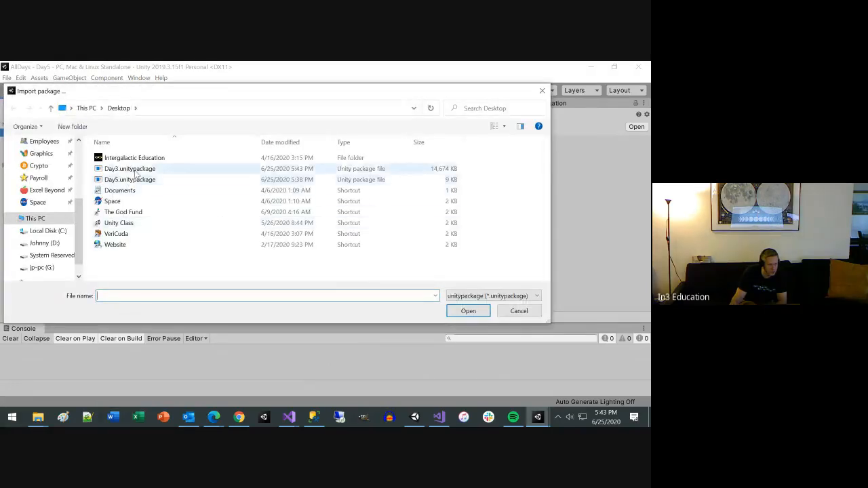
double_click(134, 169)
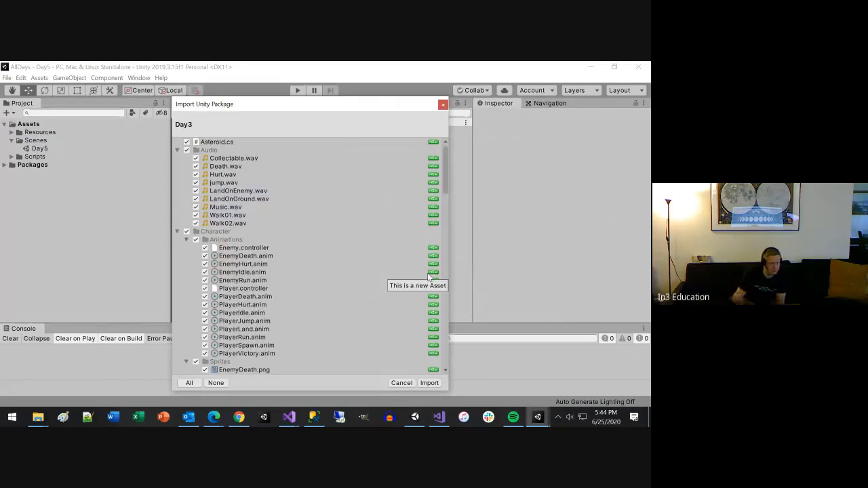
scroll(340, 277, down, 15)
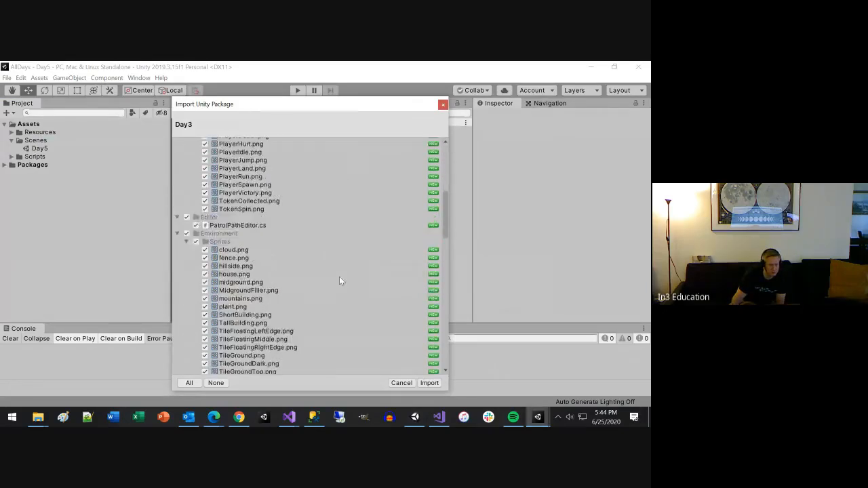
scroll(340, 281, down, 10)
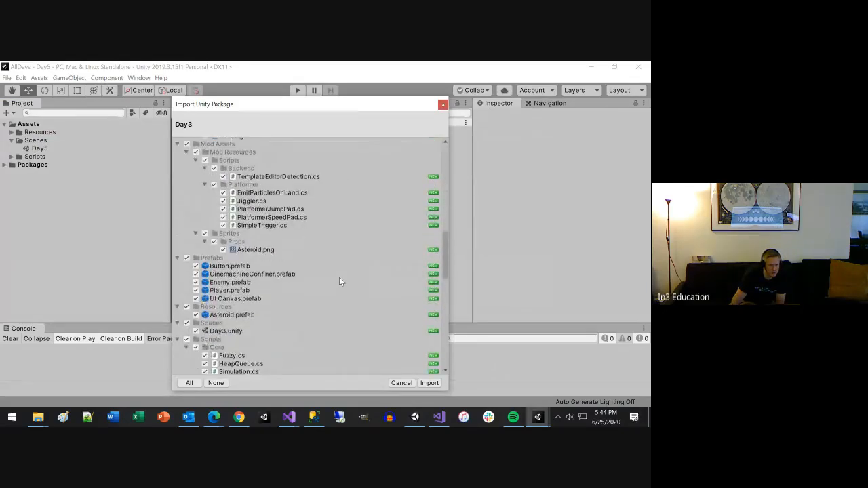
scroll(340, 282, down, 10)
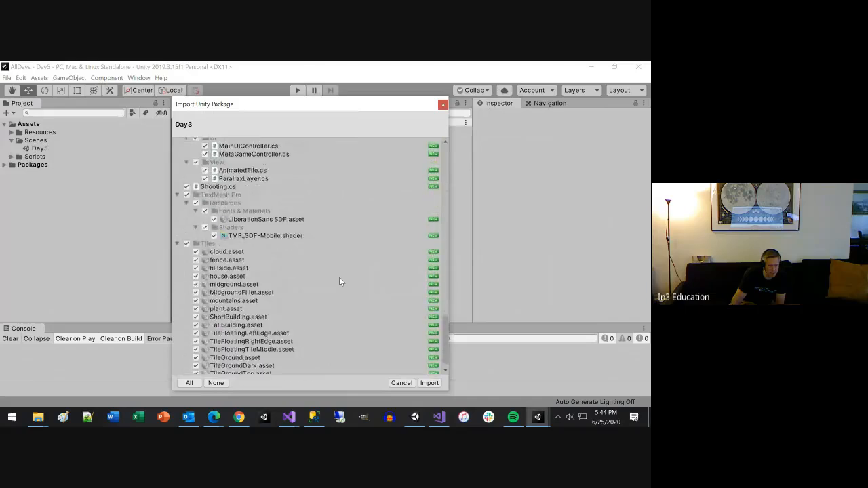
click(428, 383)
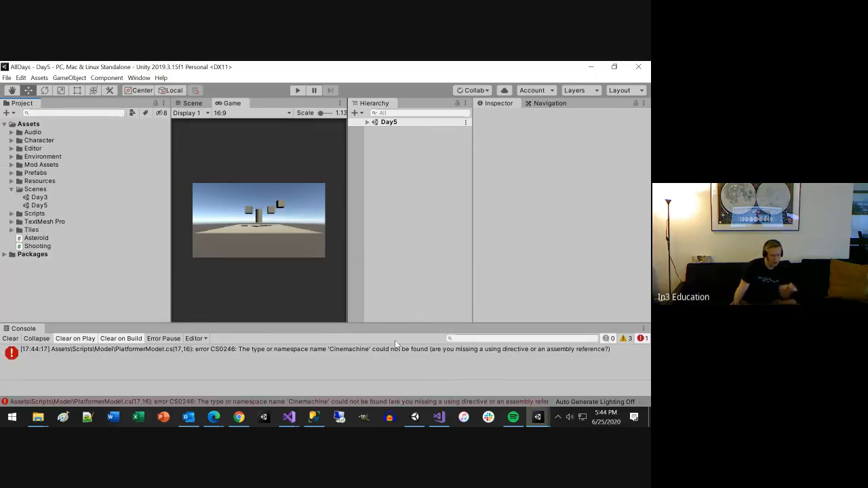
Step: Locate the script behind the missing Cinemachine namespace error and install the Cinemachine 2.5.0 package in AllDays
click(340, 348)
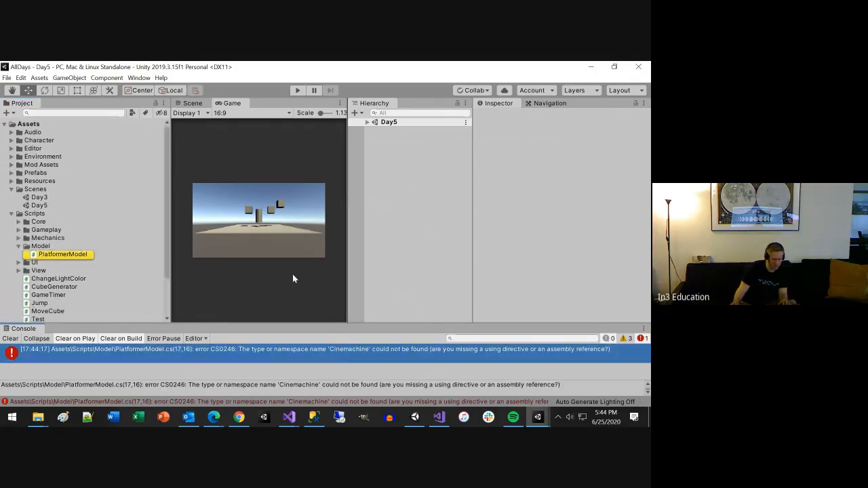
click(139, 78)
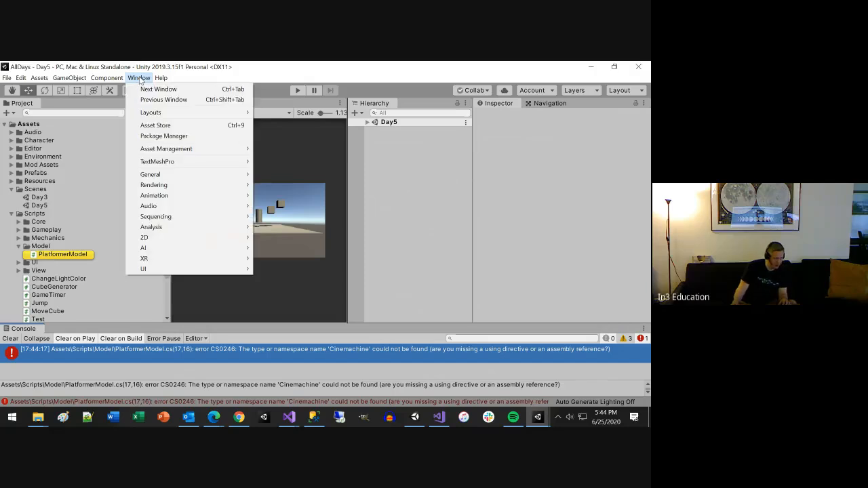
click(187, 136)
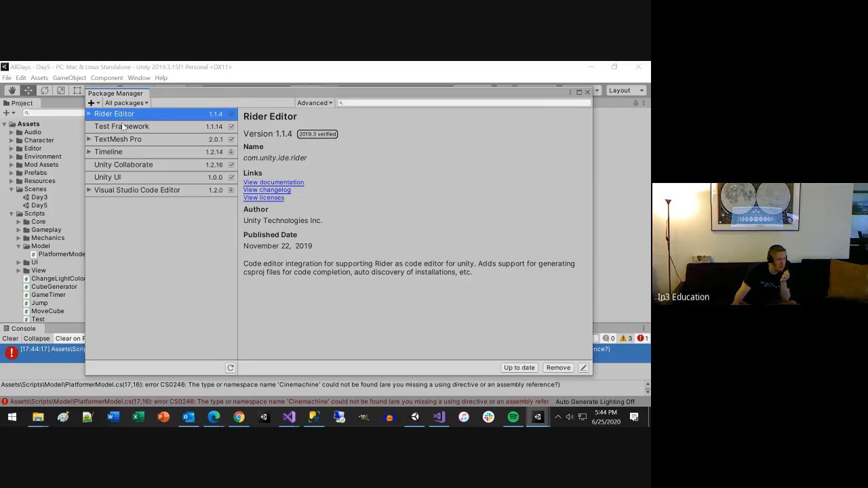
scroll(161, 275, up, 3)
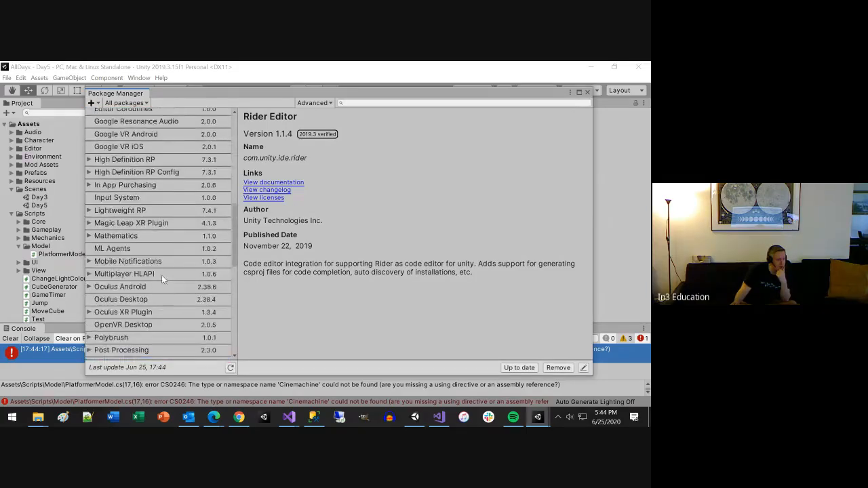
scroll(166, 252, up, 3)
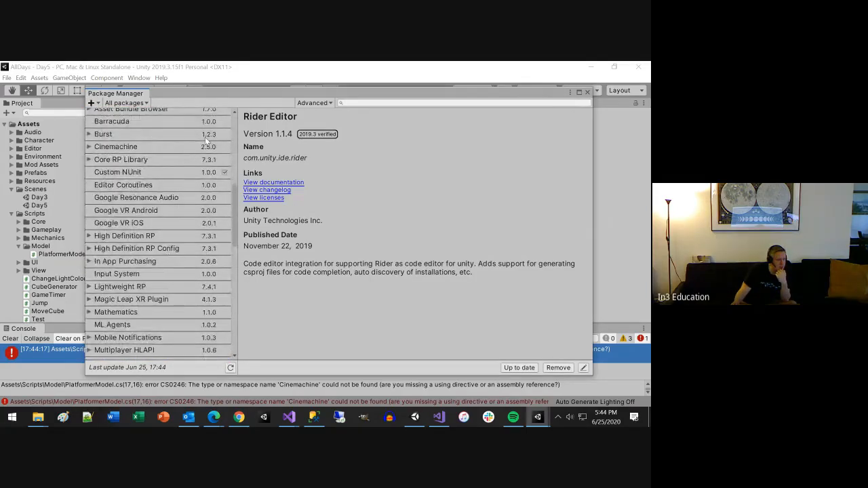
click(208, 147)
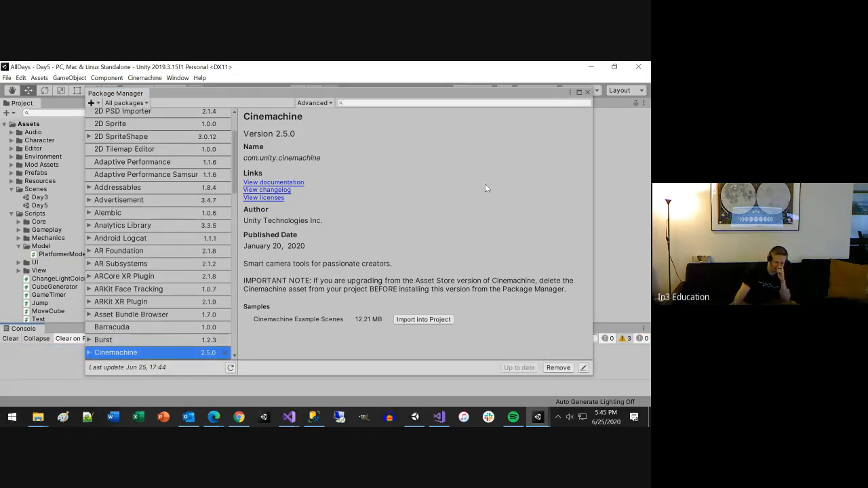
click(587, 91)
scroll(263, 234, down, 1)
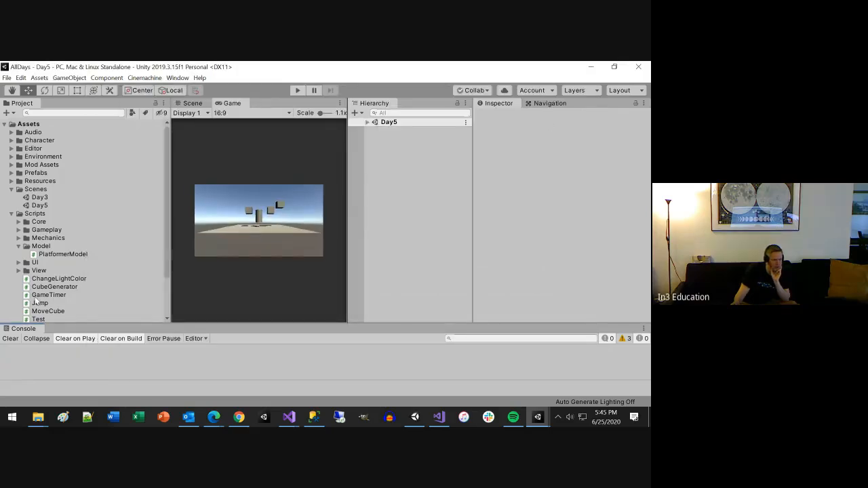
scroll(35, 301, down, 3)
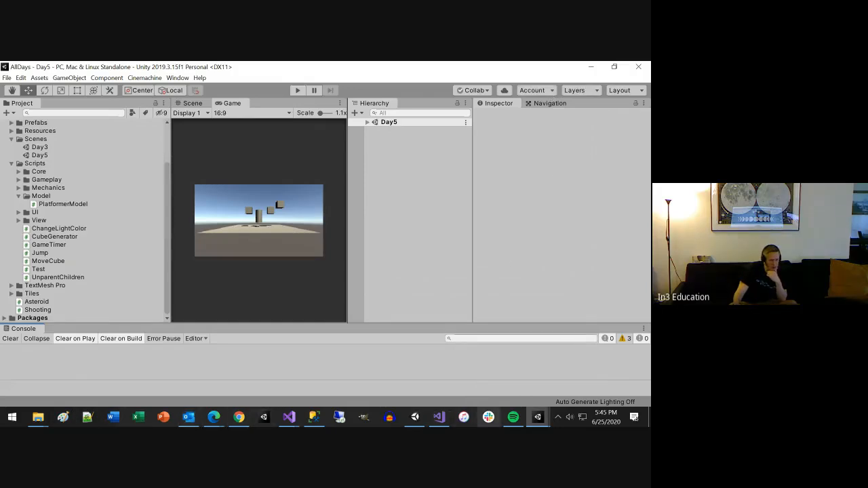
Step: In the Day6 project, rename the Day5 scene file as Day6 and reload the open scene
click(538, 416)
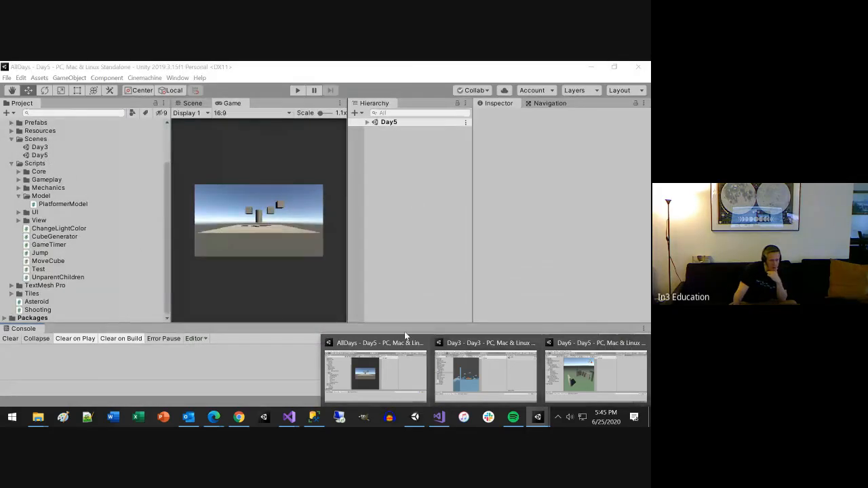
click(586, 375)
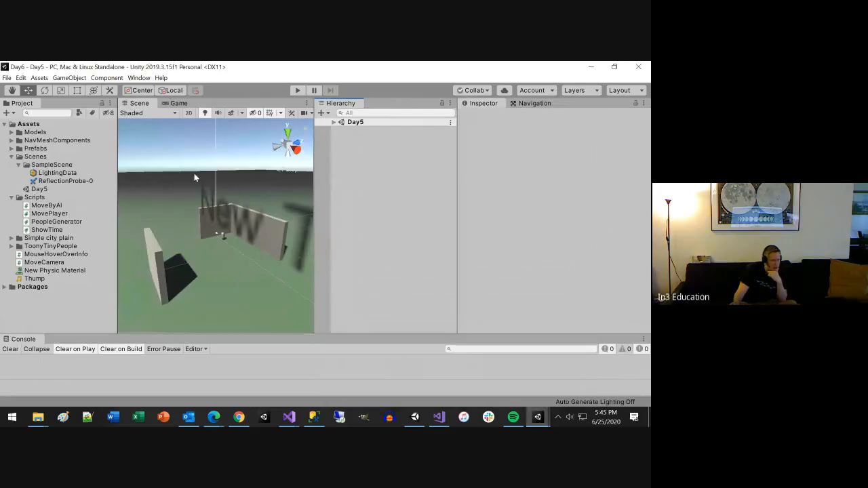
click(51, 181)
key(F2)
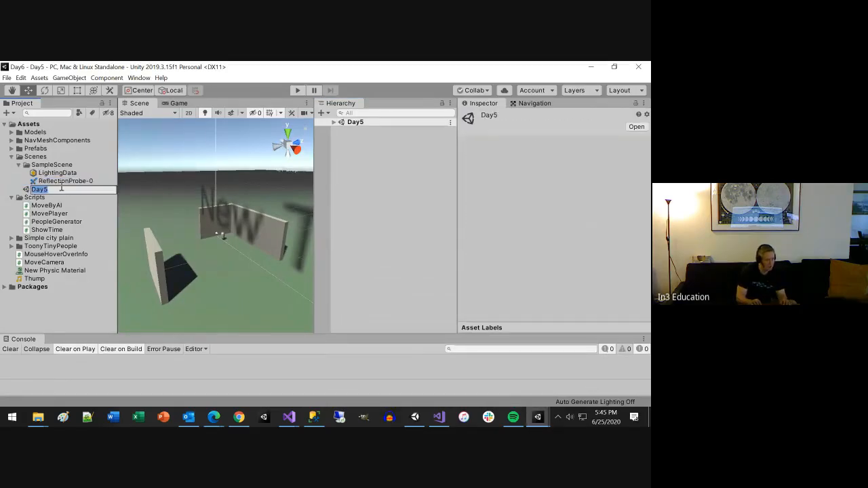
text(Day6)
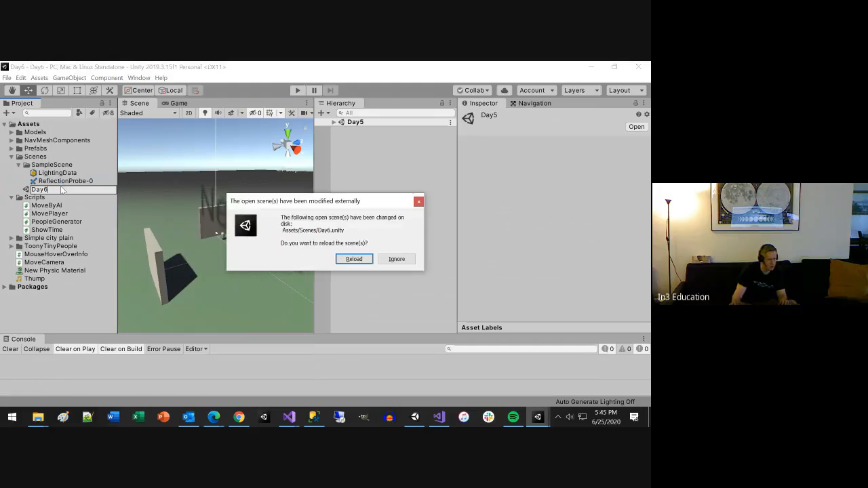
click(359, 258)
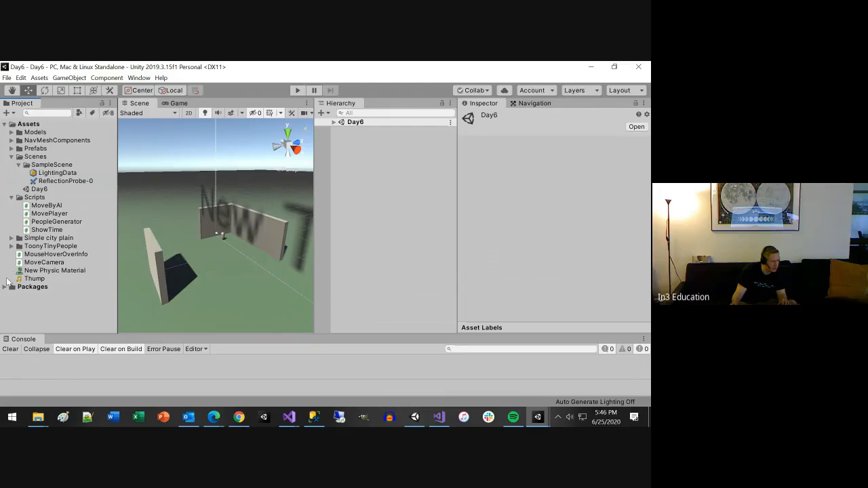
Step: Move the Demo Scene file from the scene folder of Simple city plain into the main Scenes folder
click(11, 247)
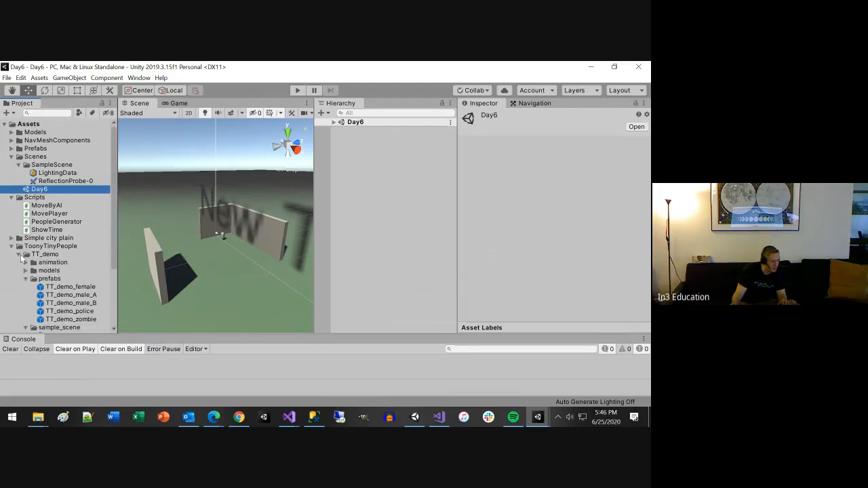
click(19, 254)
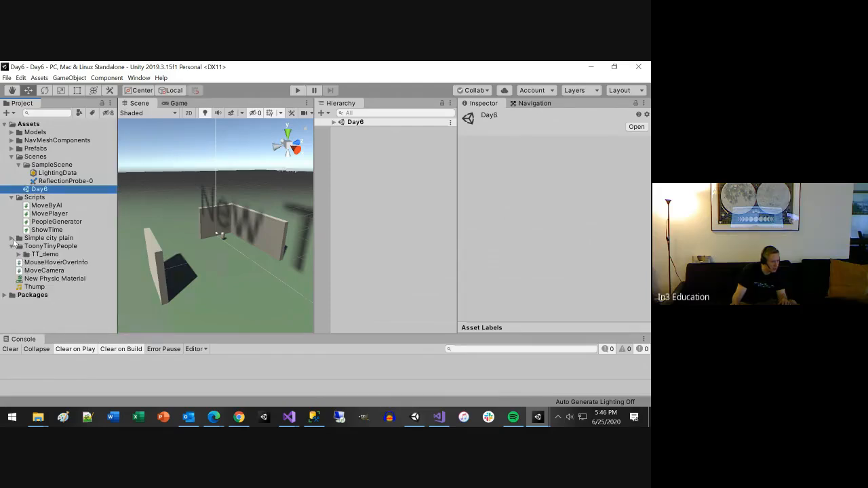
click(11, 238)
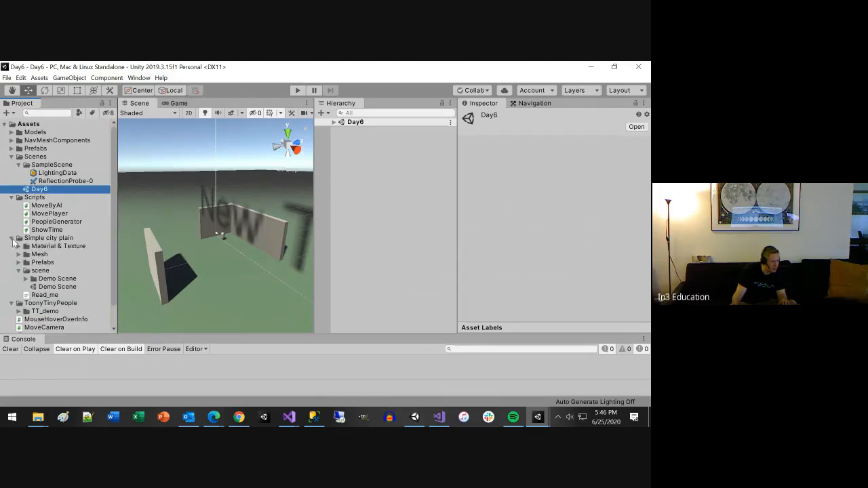
click(64, 288)
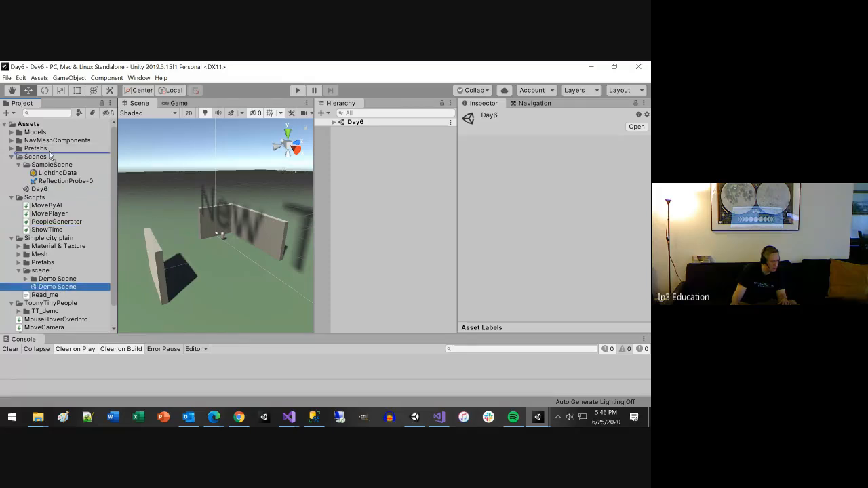
drag(38, 160, 39, 162)
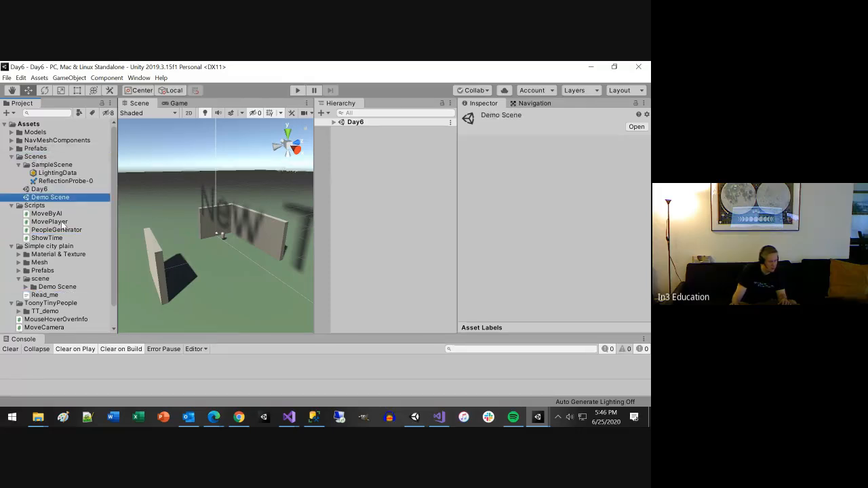
Step: Rename the Demo Scene file in the Scenes folder as Day7
key(F2)
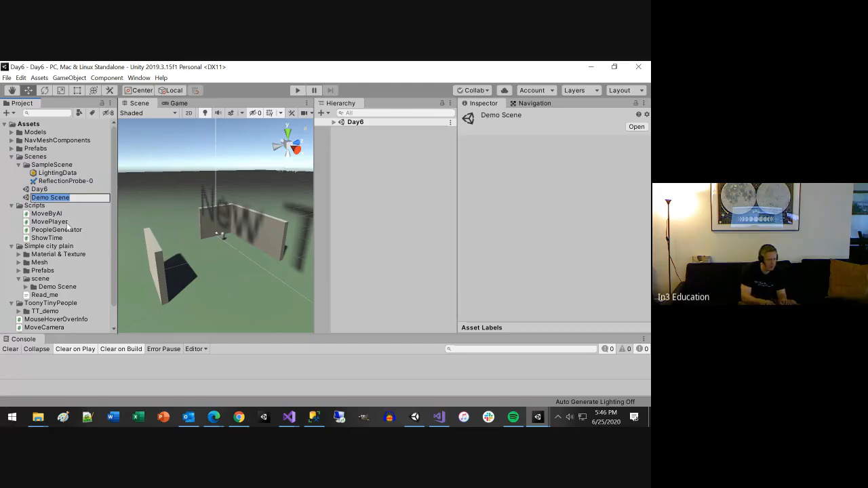
text(Da)
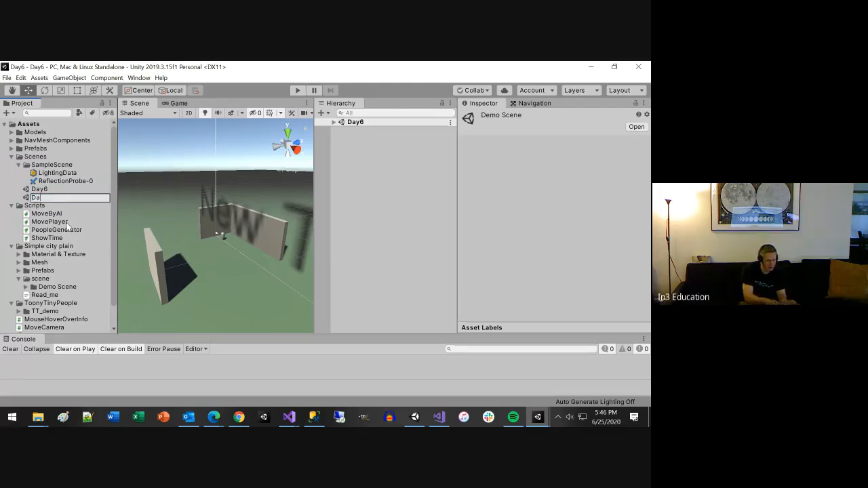
text(y5)
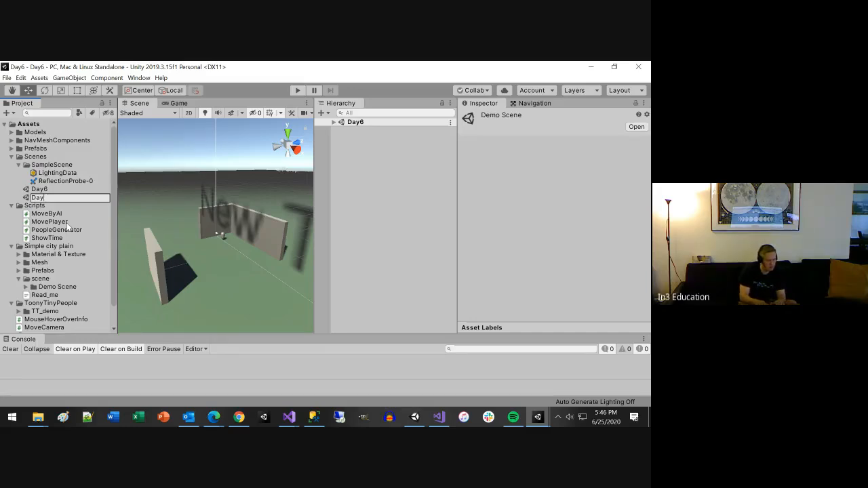
text(7)
key(Return)
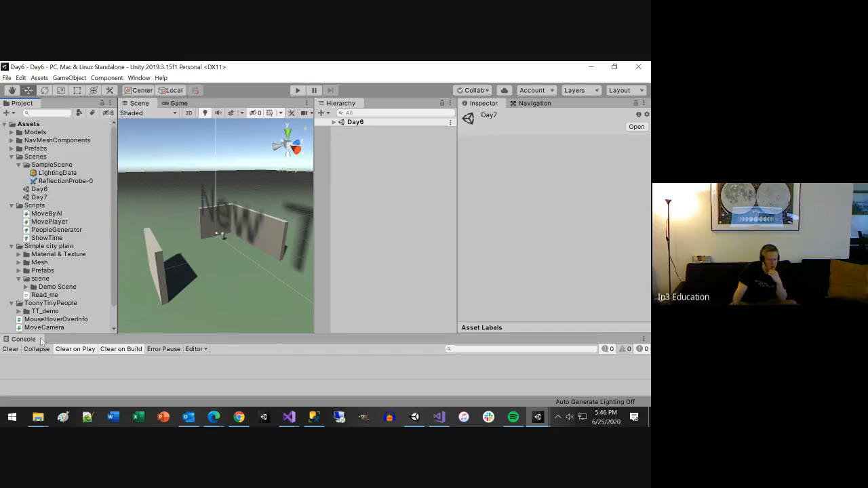
Step: Open the Day7 project from the Unity Hub and check its asset folders, collapsing Warrior Pack Bundle 1 FREE
click(270, 418)
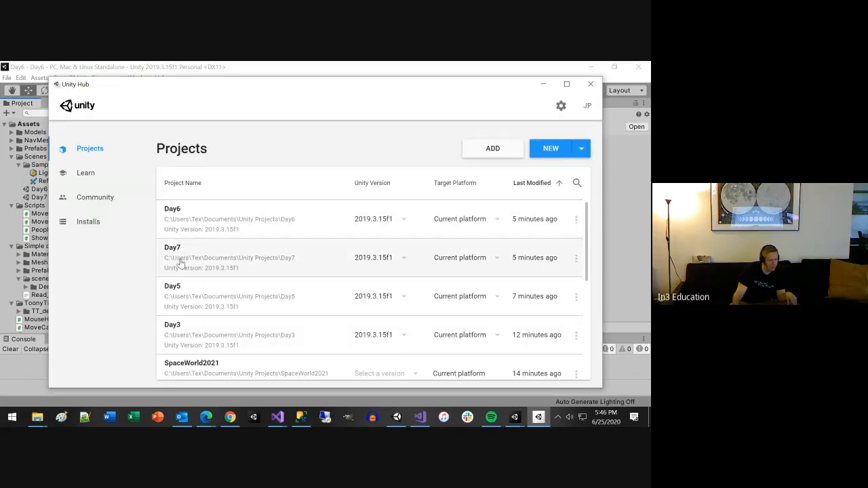
click(180, 258)
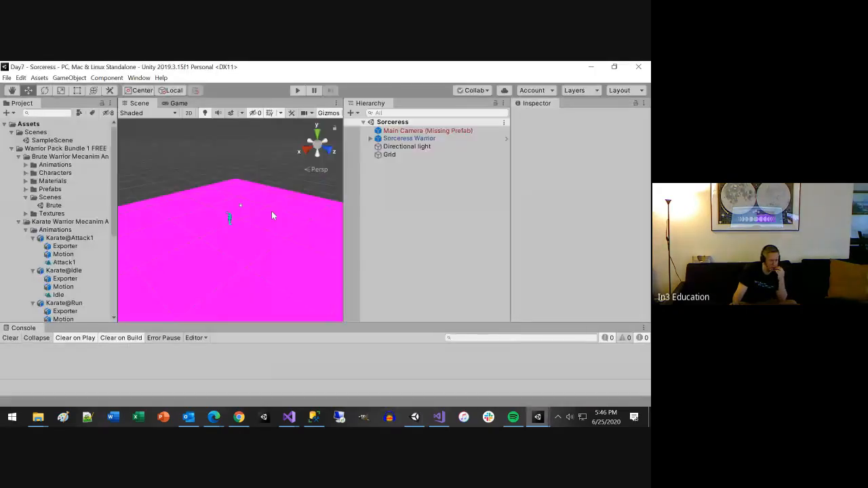
click(11, 149)
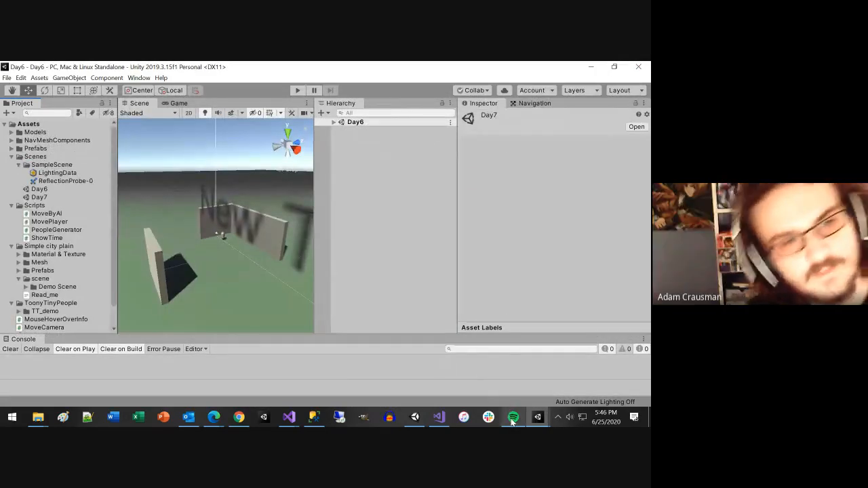
Step: Open the Day8 project from the Unity Hub
mouse_move(247, 419)
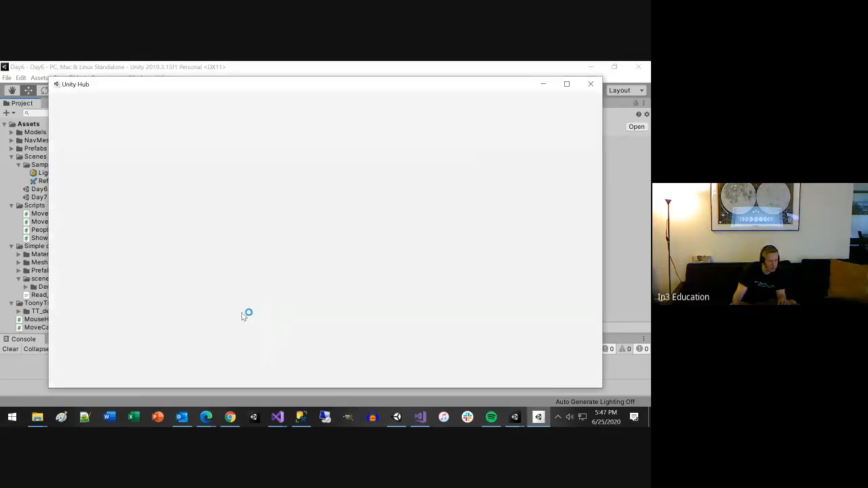
scroll(201, 301, down, 5)
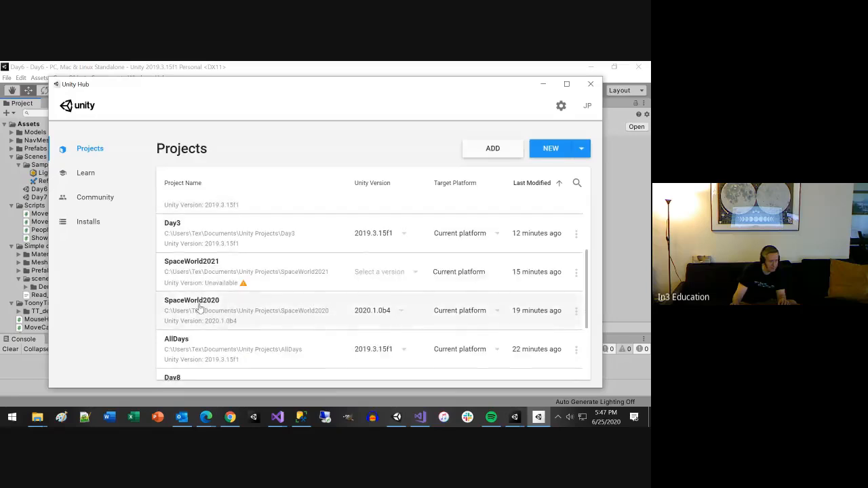
click(180, 299)
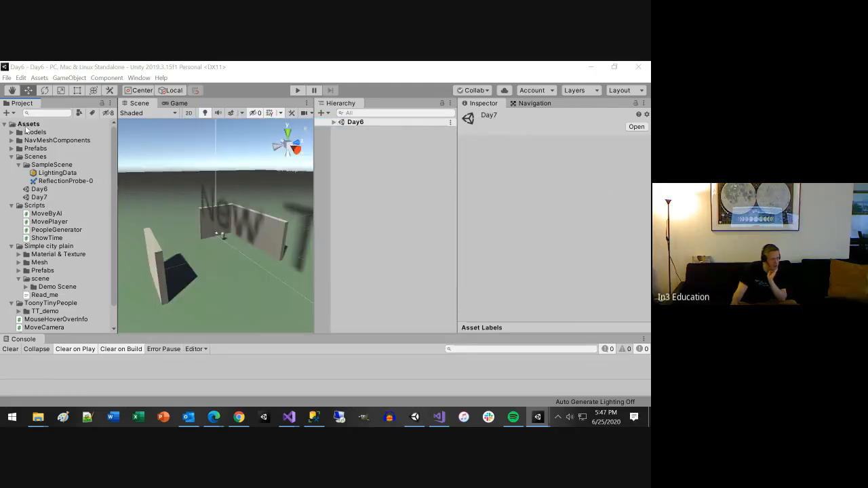
Step: Export the whole Assets folder of the Day6 project with dependencies to the Desktop as a package named Day6
click(27, 125)
right_click(27, 126)
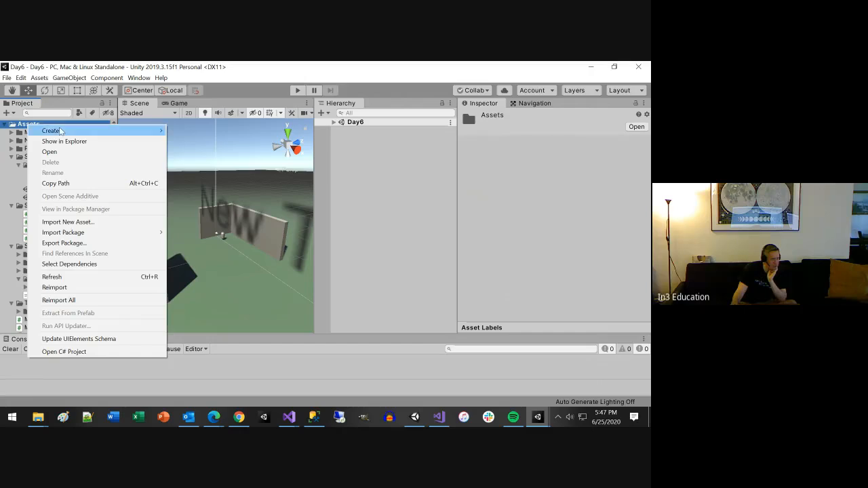
click(86, 244)
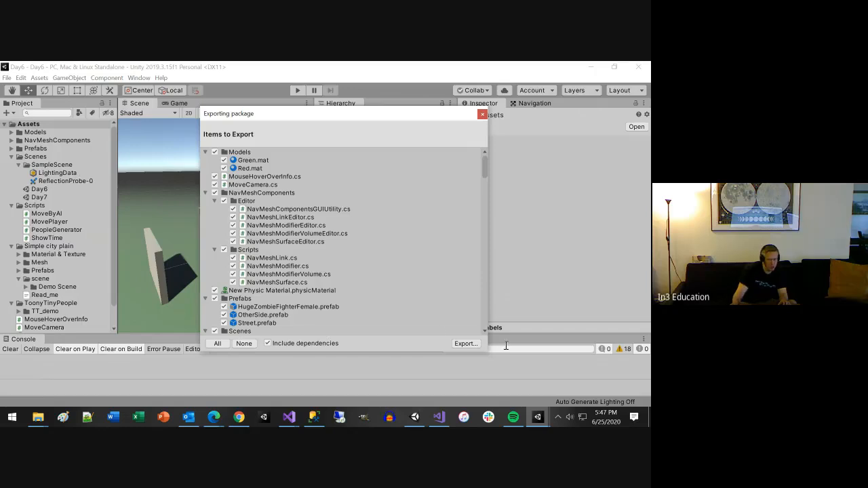
scroll(432, 246, down, 3)
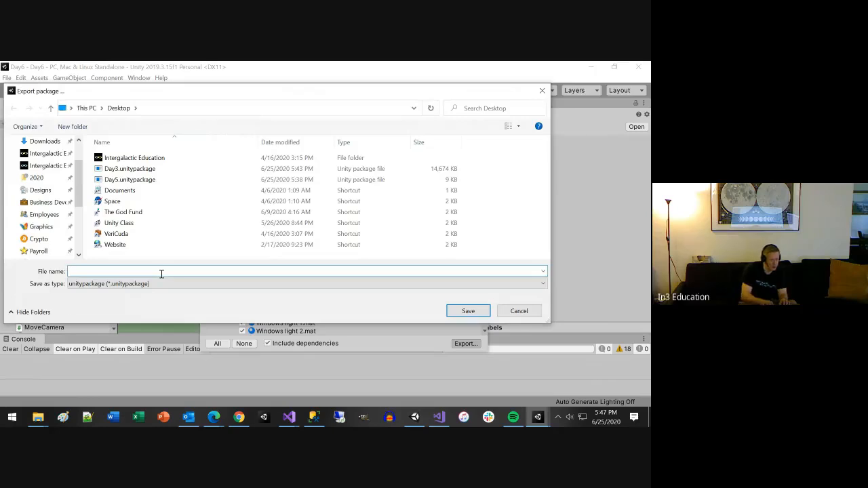
text(DAy)
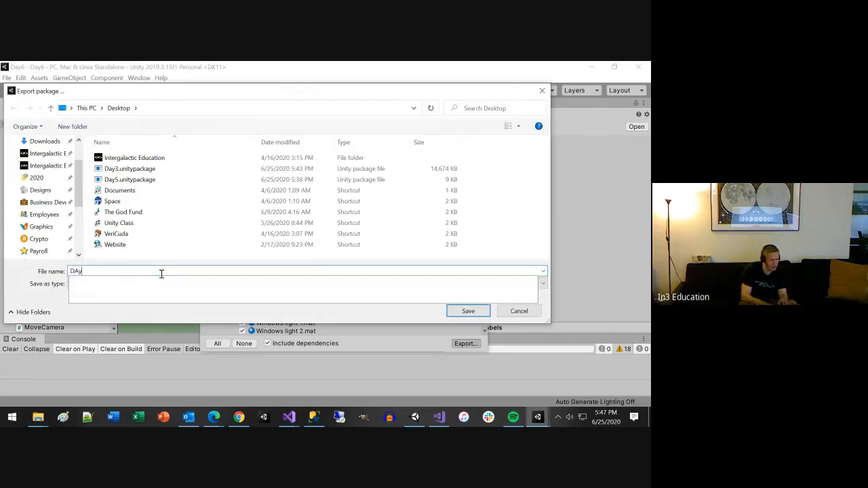
key(BackSpace)
key(BackSpace)
text(ay6)
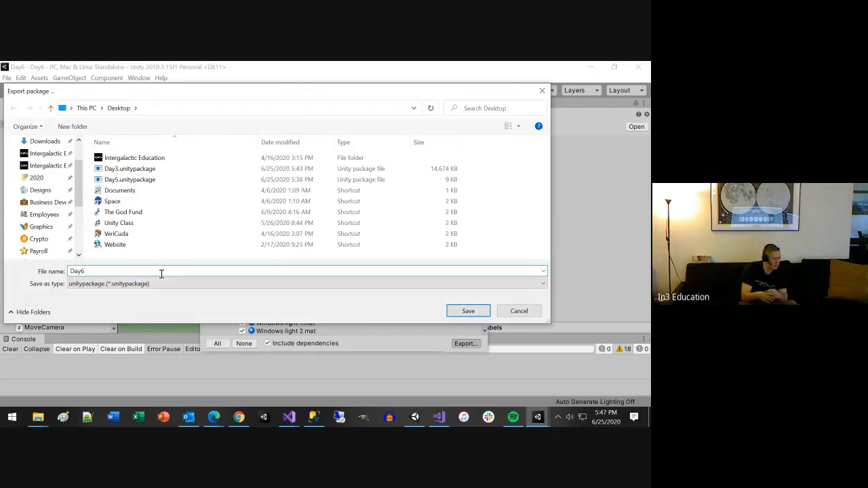
key(Return)
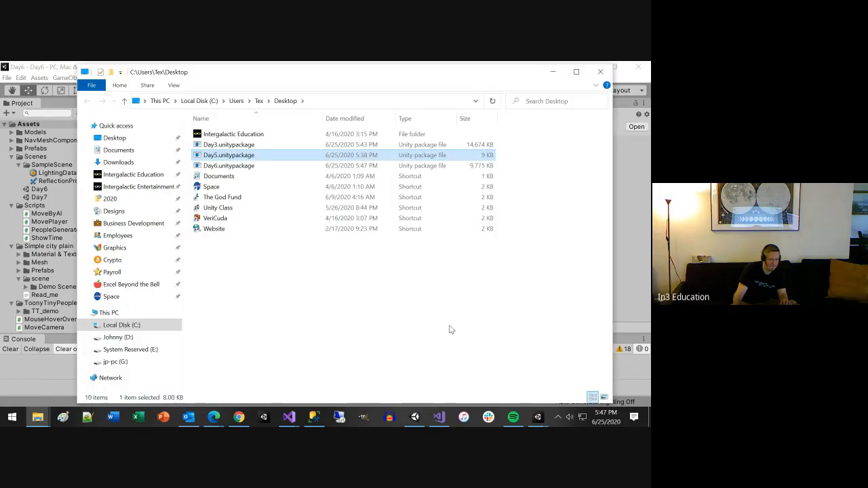
Step: Switch to the AllDays project and open Day6.unitypackage from the Desktop as a custom package import
click(537, 416)
click(286, 367)
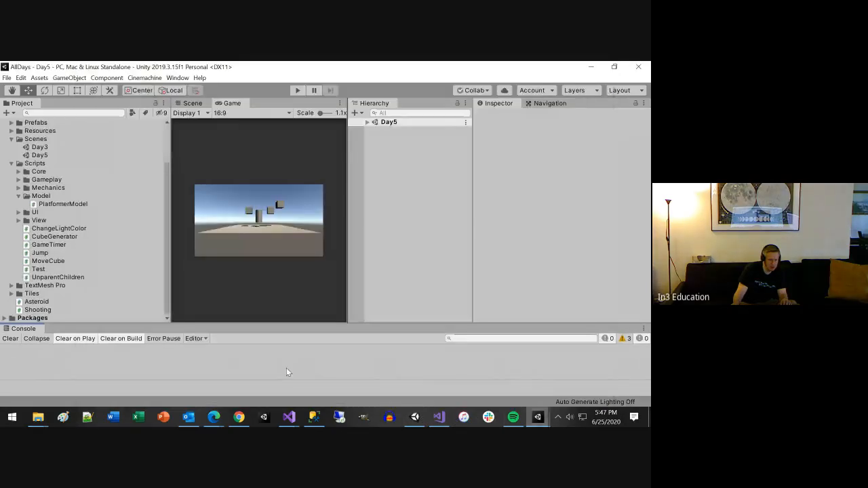
click(68, 204)
right_click(68, 204)
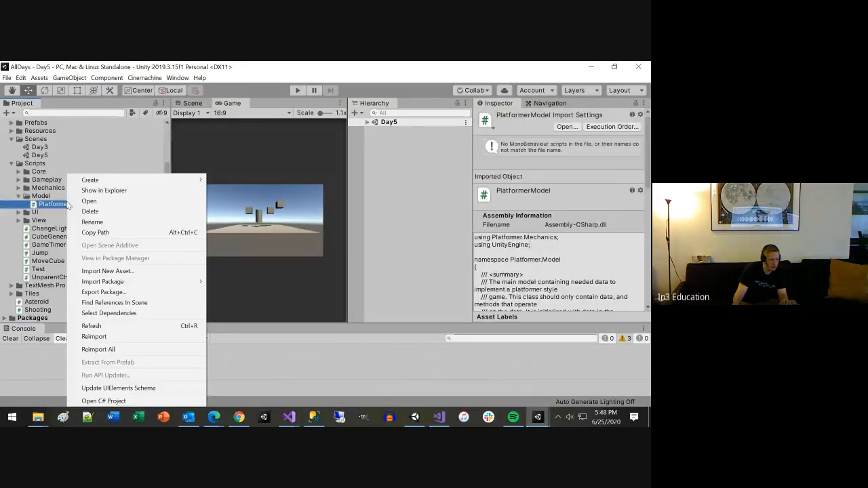
mouse_move(109, 281)
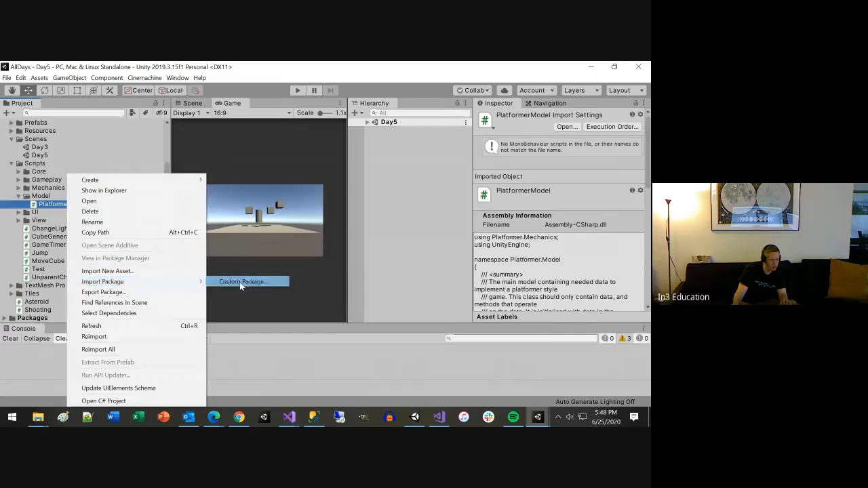
click(244, 280)
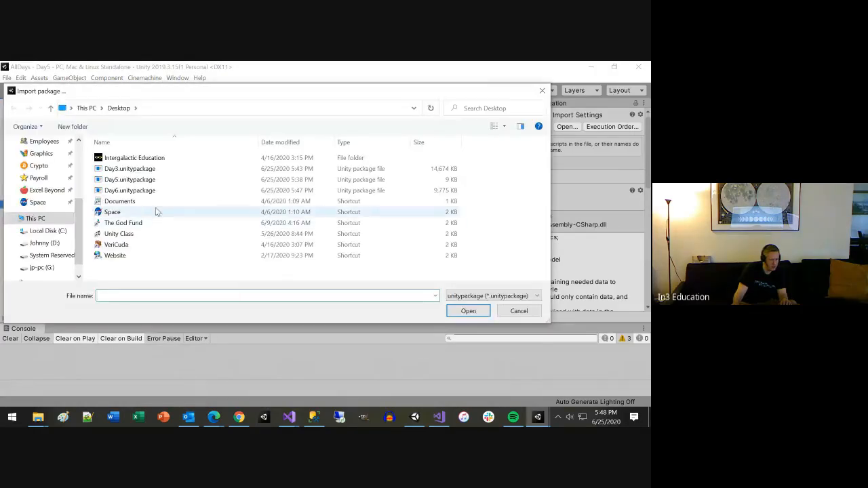
double_click(138, 192)
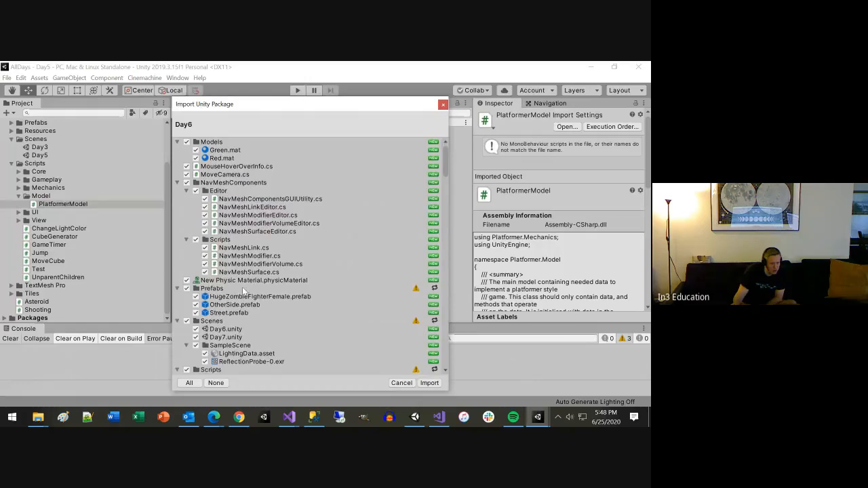
Step: Look through the Day6 package contents, including its Scenes and Scripts folders, and import all items into AllDays
click(243, 291)
click(219, 323)
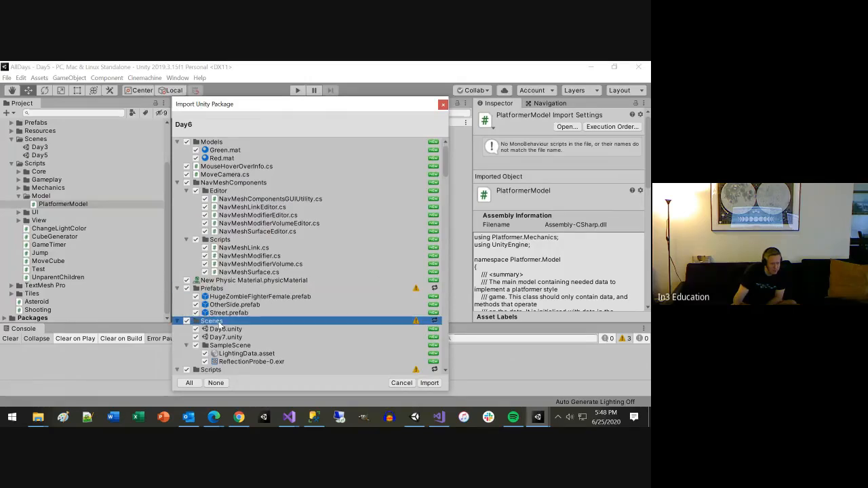
scroll(223, 324, down, 1)
click(222, 340)
scroll(222, 341, down, 4)
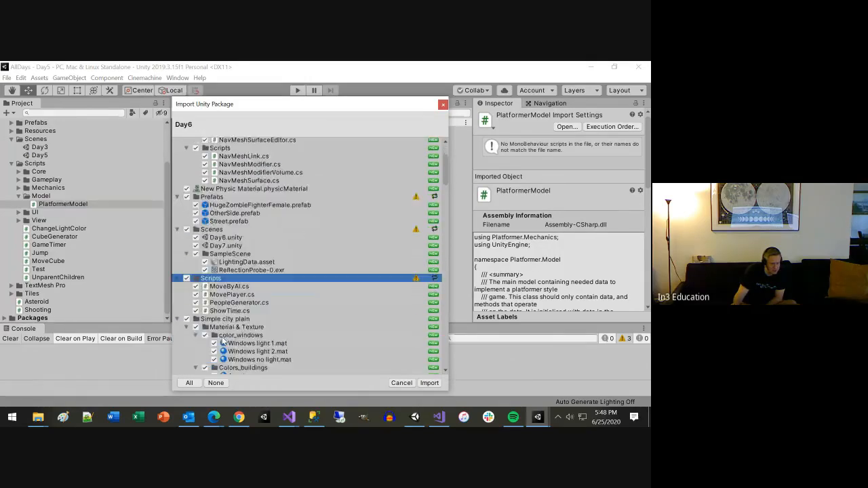
scroll(328, 350, down, 12)
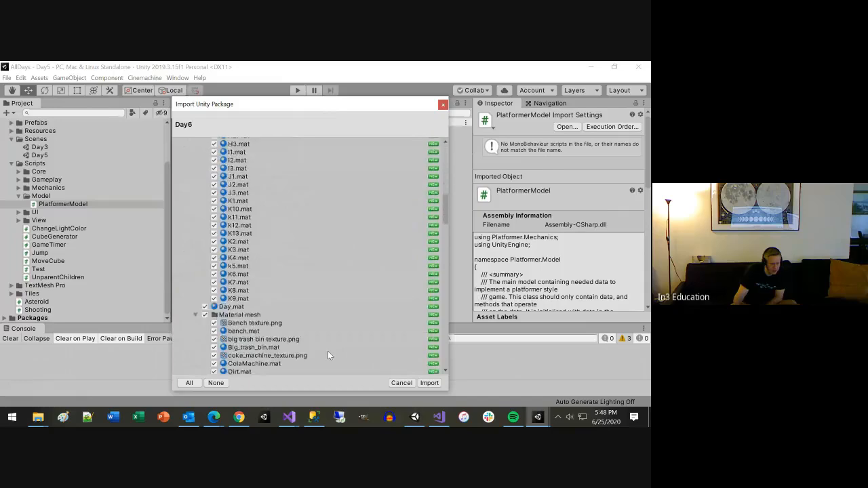
scroll(327, 350, down, 15)
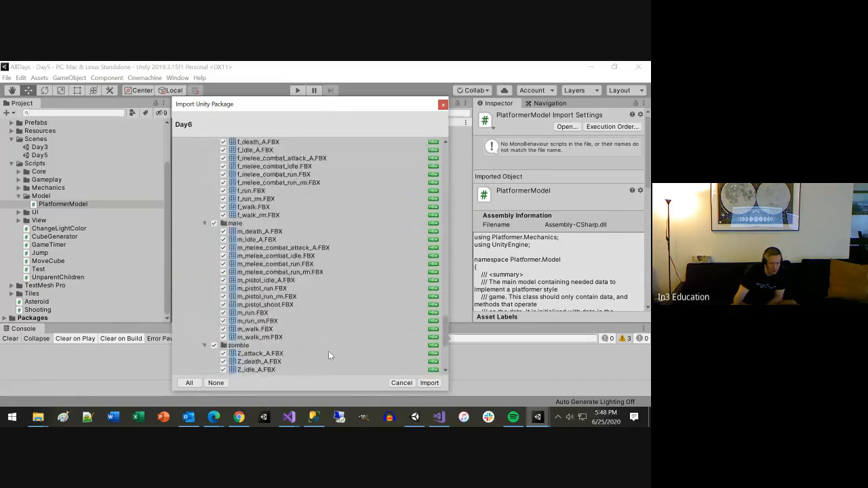
scroll(328, 355, down, 2)
scroll(343, 356, up, 7)
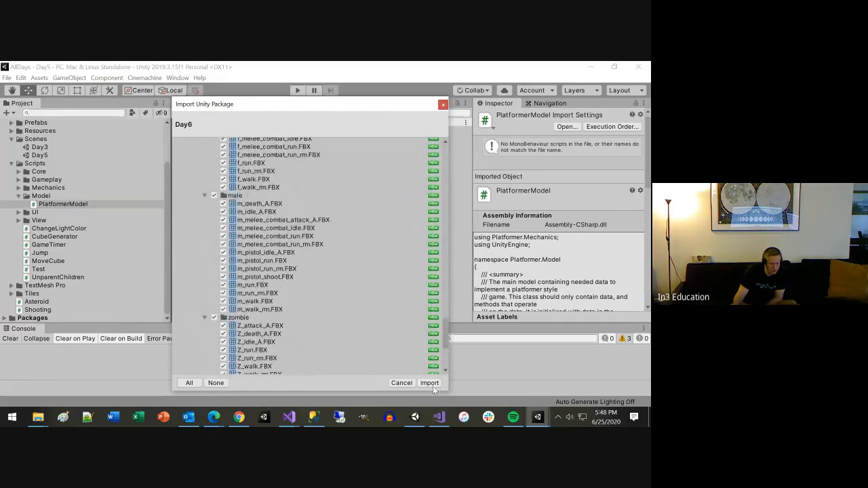
click(429, 383)
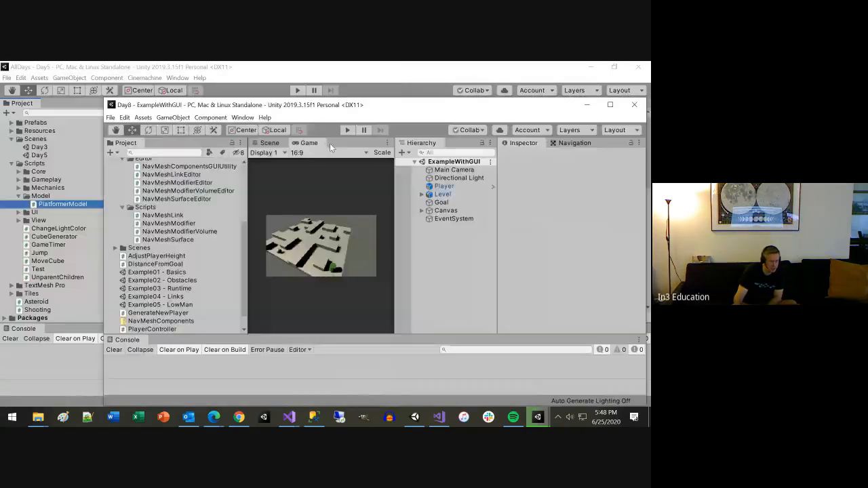
Step: In the Day8 project, collapse the example and NavMeshComponents folders, open SampleScene from Scenes, and delete its scene file
scroll(230, 243, up, 4)
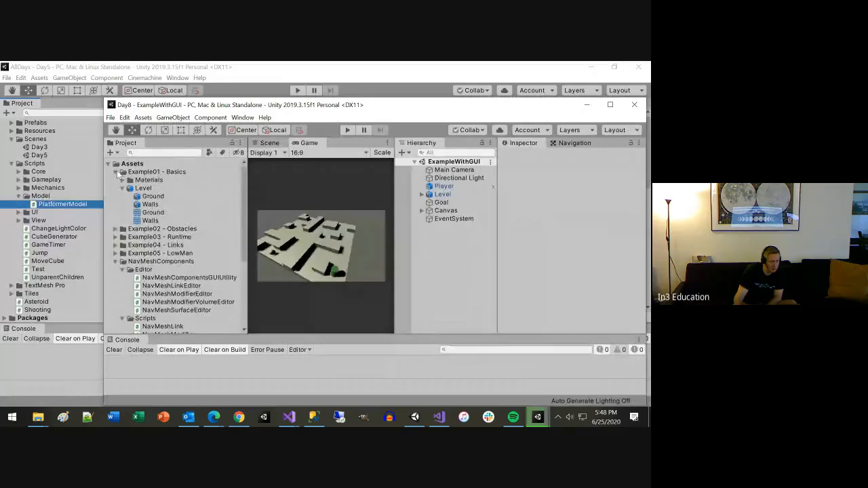
click(116, 172)
click(115, 213)
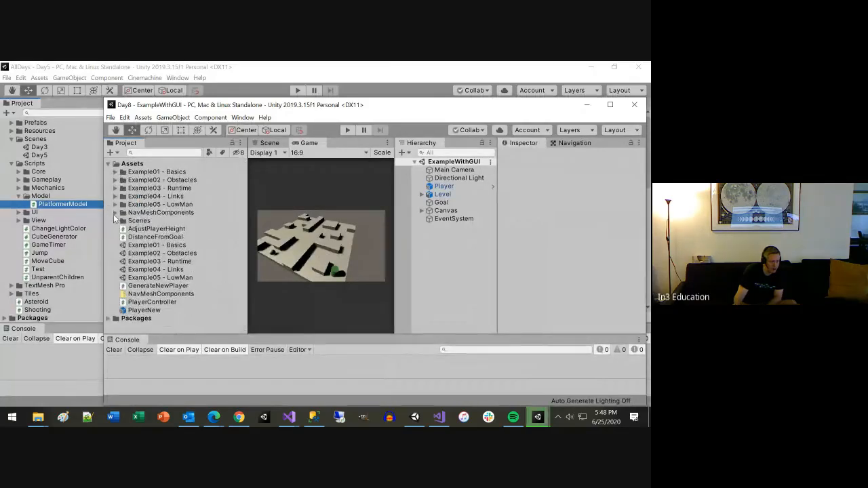
click(114, 221)
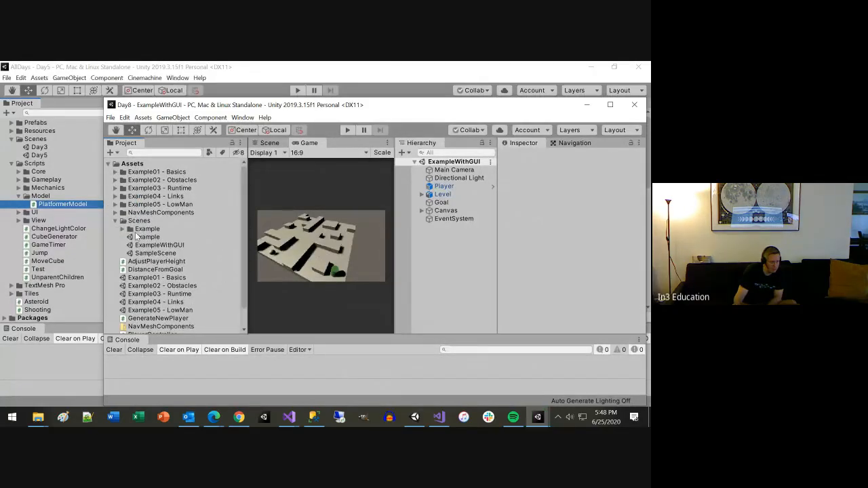
double_click(164, 255)
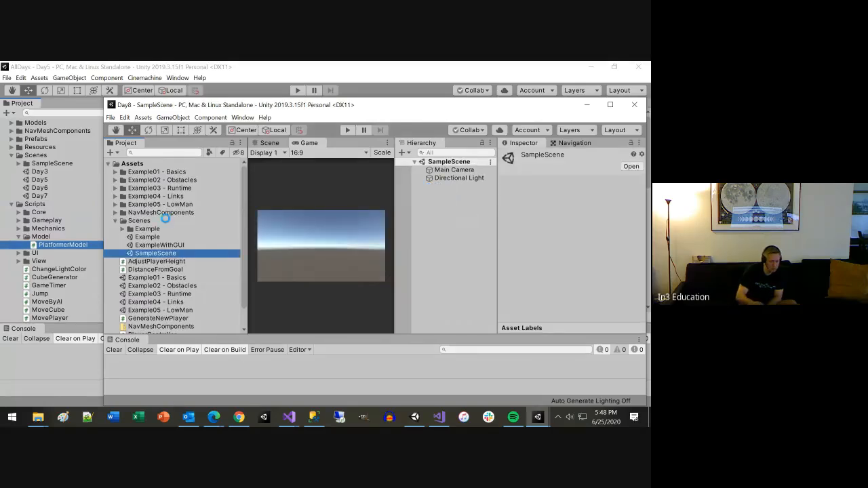
key(Delete)
key(Return)
Step: Export the whole Assets folder of the Day8 project with dependencies to the Desktop as a package named Day8
click(136, 164)
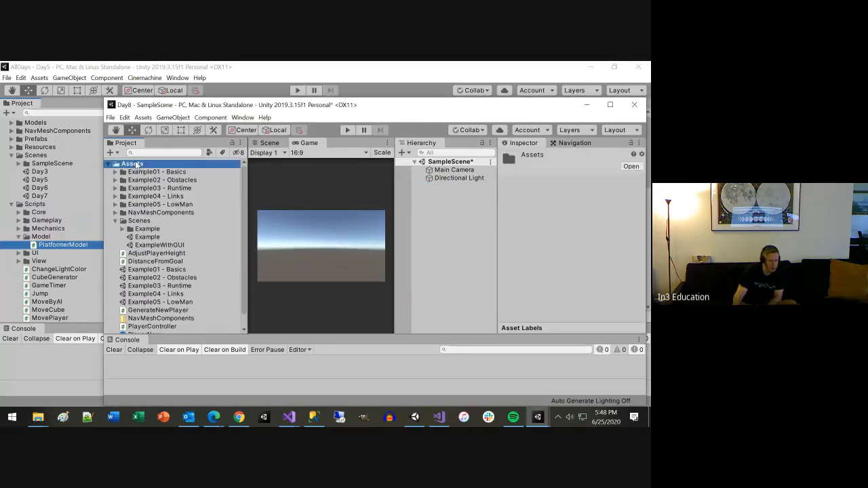
right_click(137, 163)
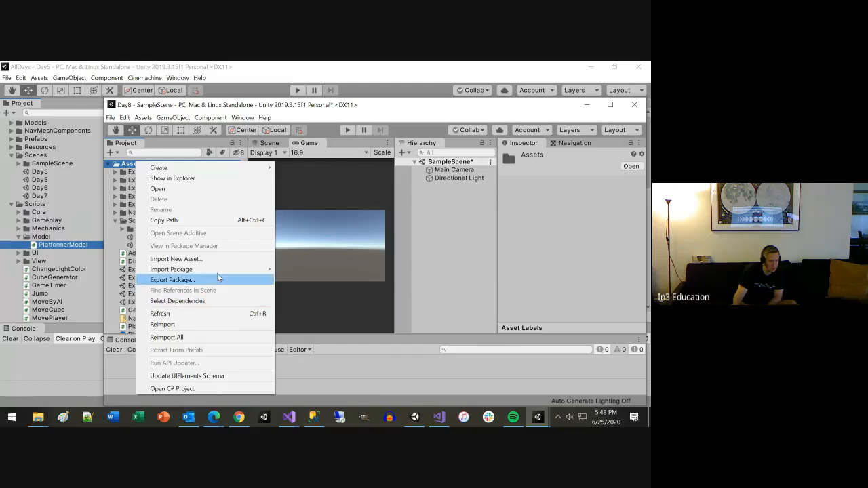
mouse_move(225, 273)
click(222, 280)
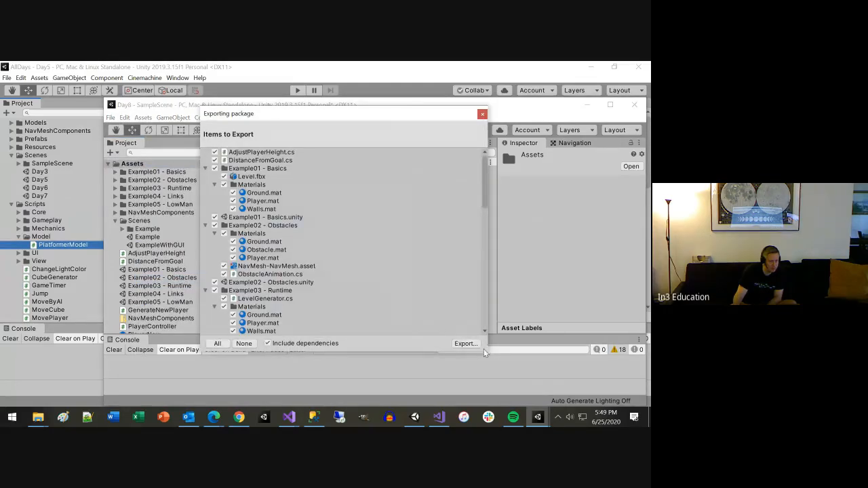
click(466, 343)
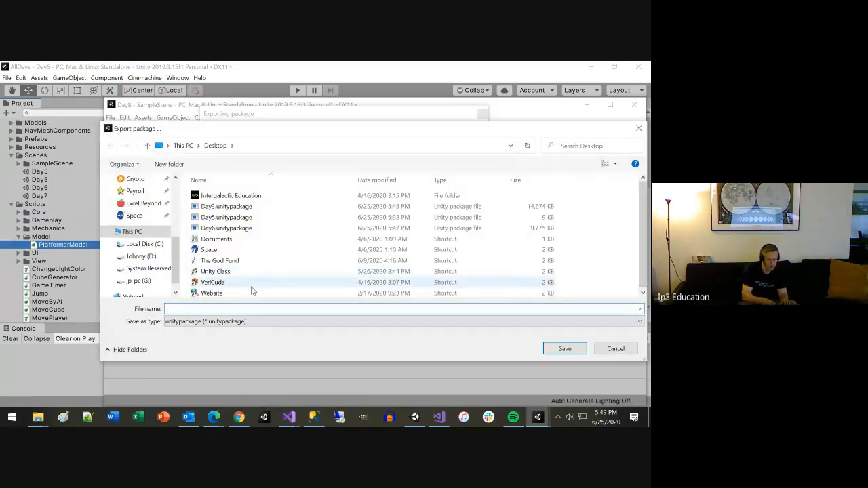
text(DAy8)
key(BackSpace)
key(BackSpace)
key(BackSpace)
key(BackSpace)
text(D)
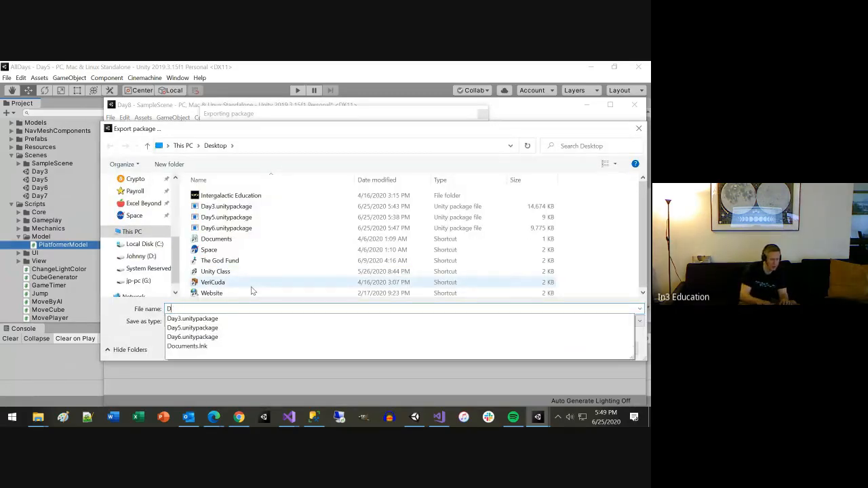
text(ay8)
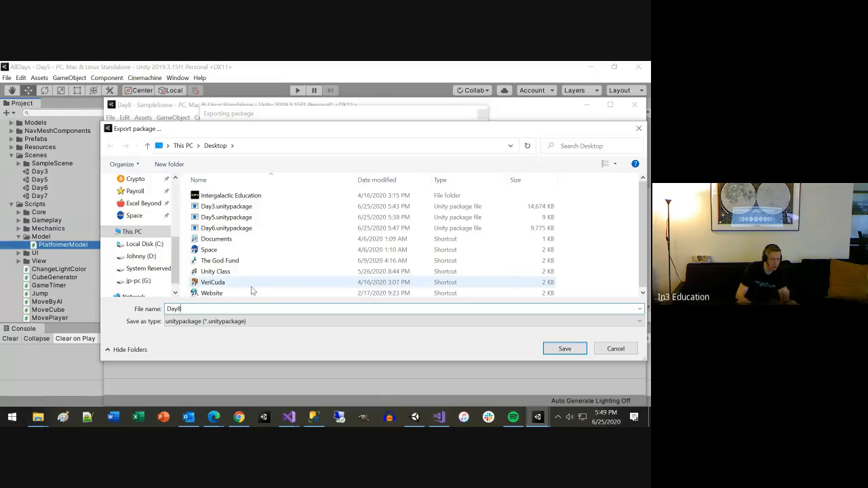
key(Return)
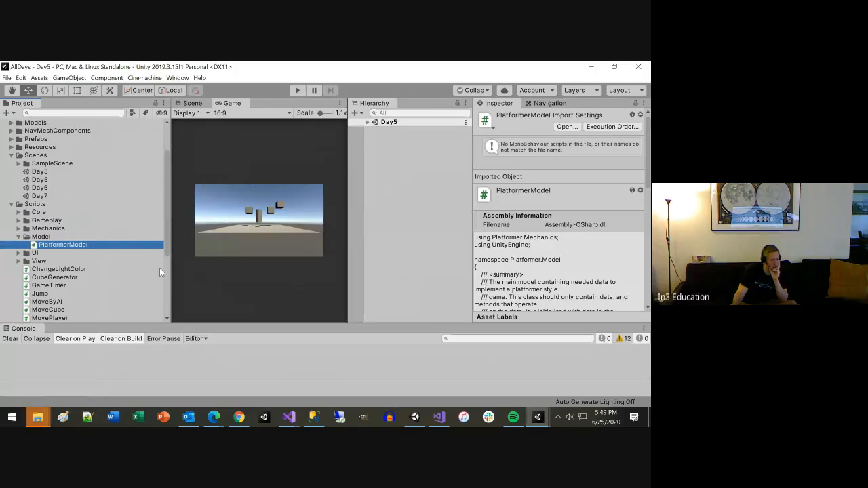
Step: Check the exported packages in the Desktop folder in File Explorer and close that window
click(37, 417)
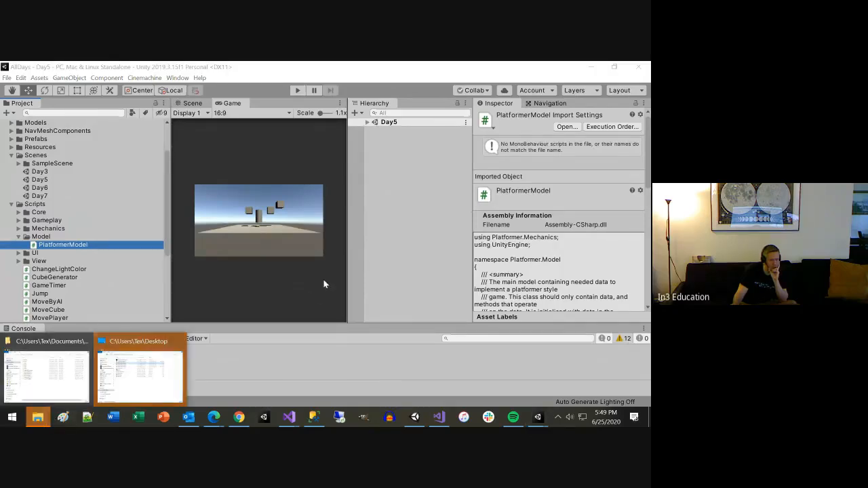
click(133, 347)
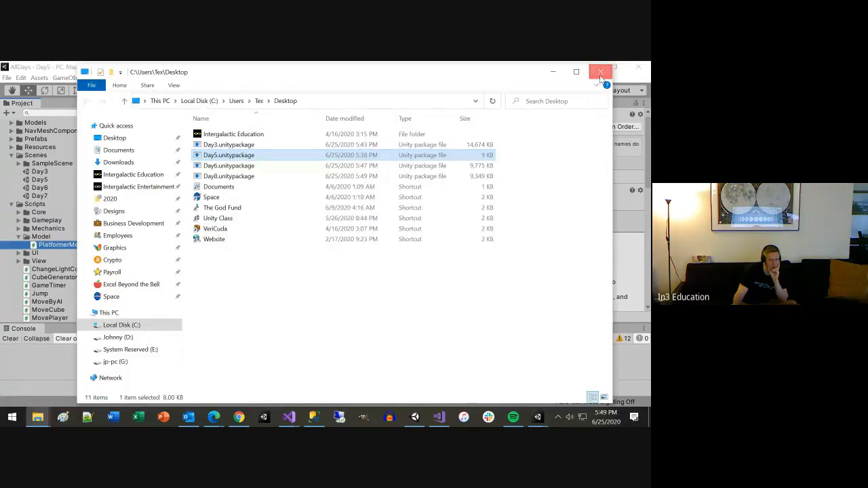
click(601, 73)
Step: Choose the Day8 package from the Desktop for import into AllDays and look through its contents down to the Scenes folder
right_click(43, 155)
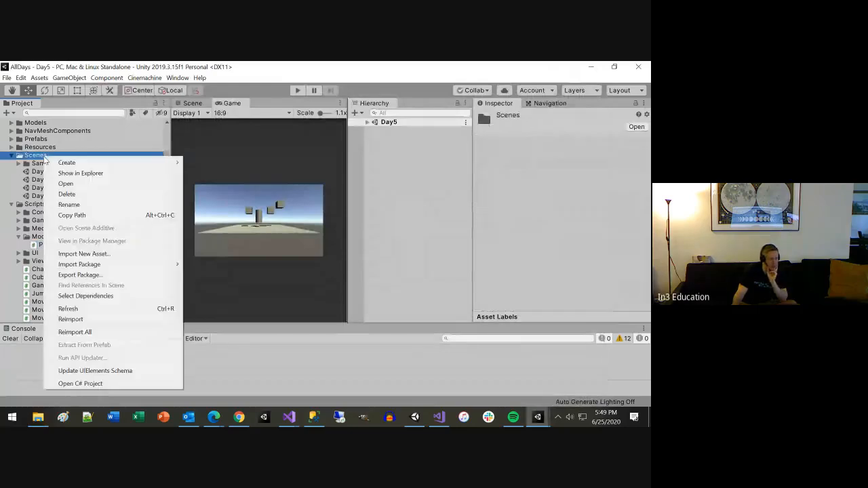
mouse_move(88, 264)
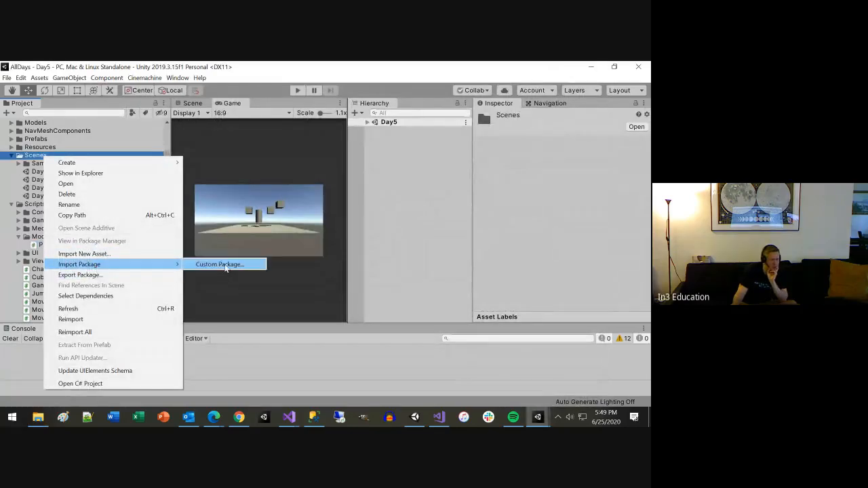
click(224, 265)
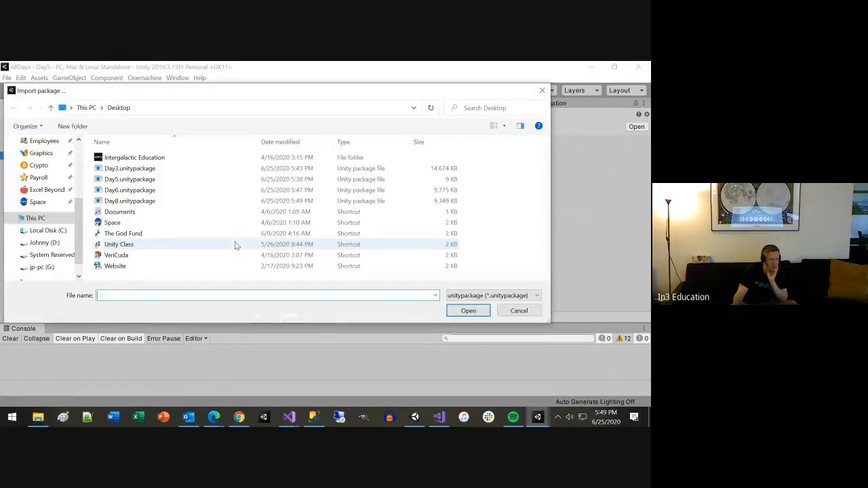
double_click(151, 205)
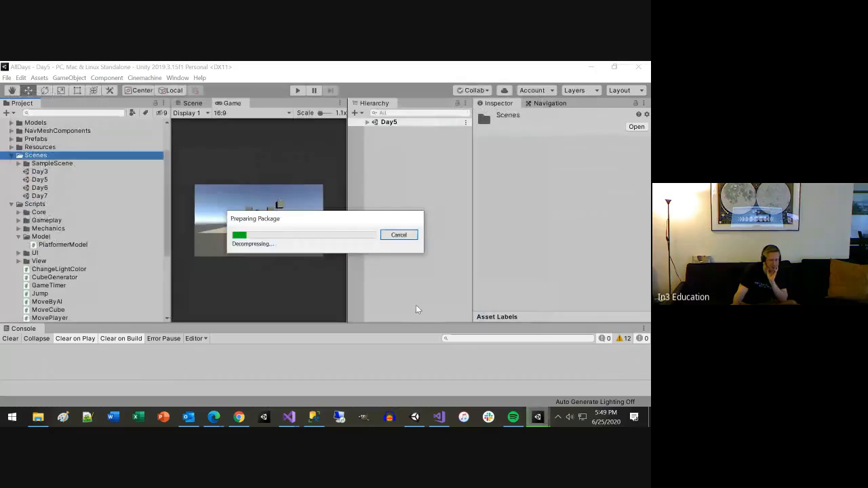
scroll(404, 282, down, 15)
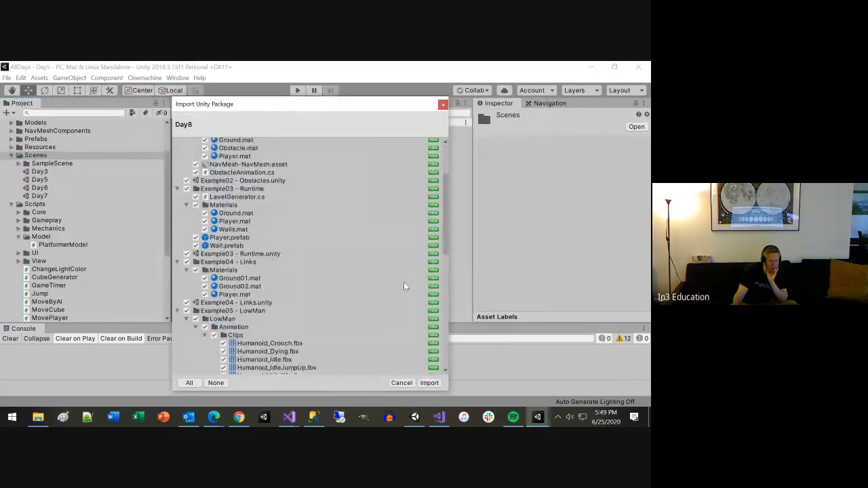
scroll(403, 283, down, 2)
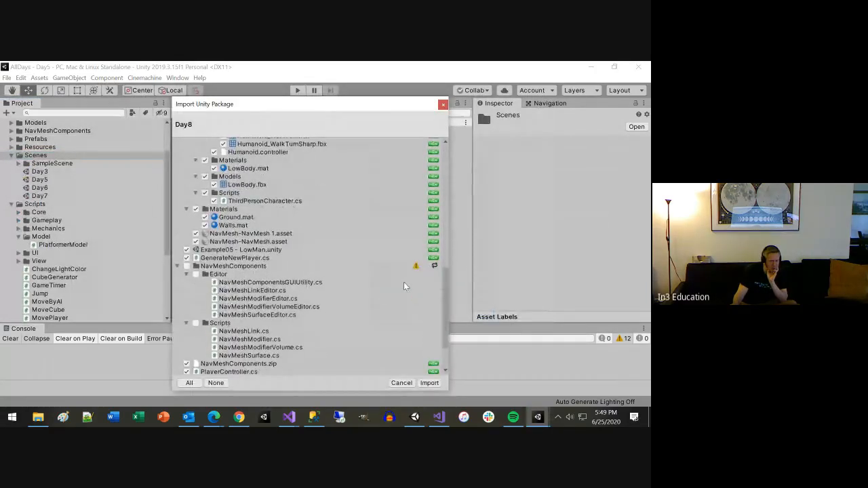
scroll(379, 289, down, 3)
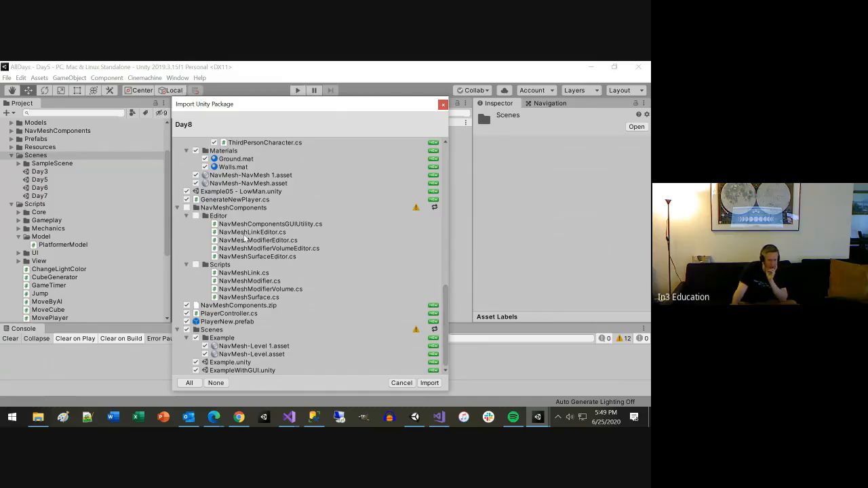
Step: Try to include the NavMeshComponents folder and its Editor and Scripts subfolders, and import the Day8 package
click(187, 210)
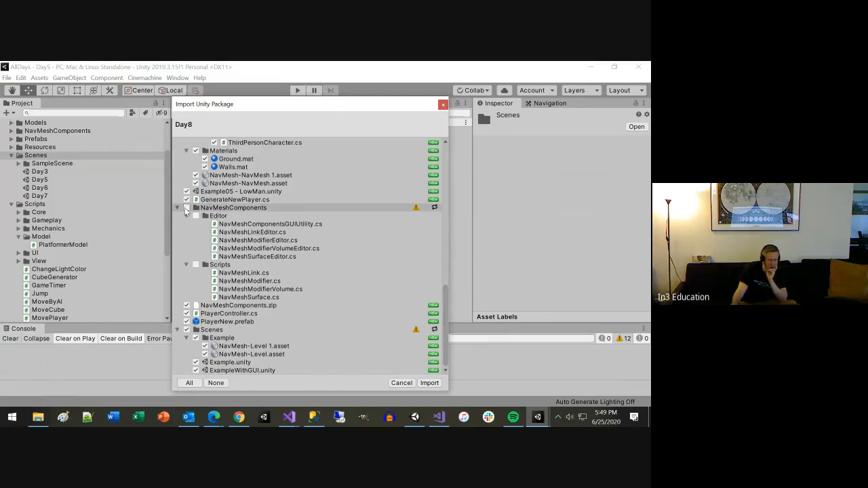
click(196, 217)
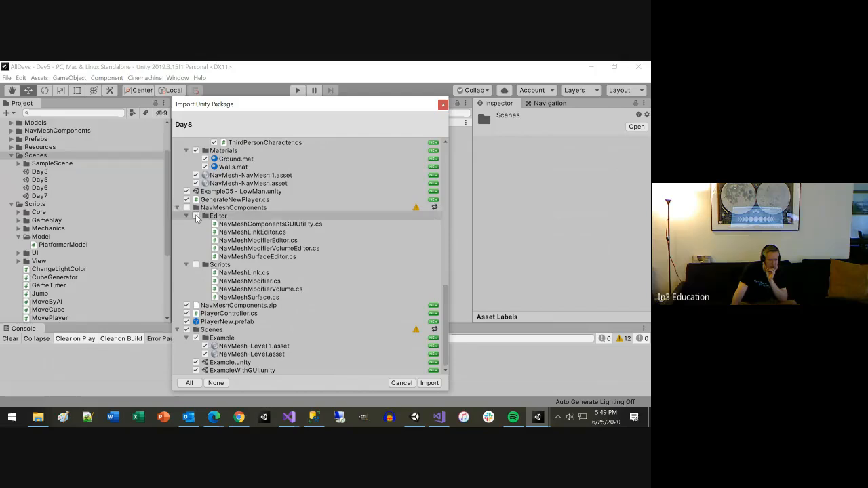
click(197, 265)
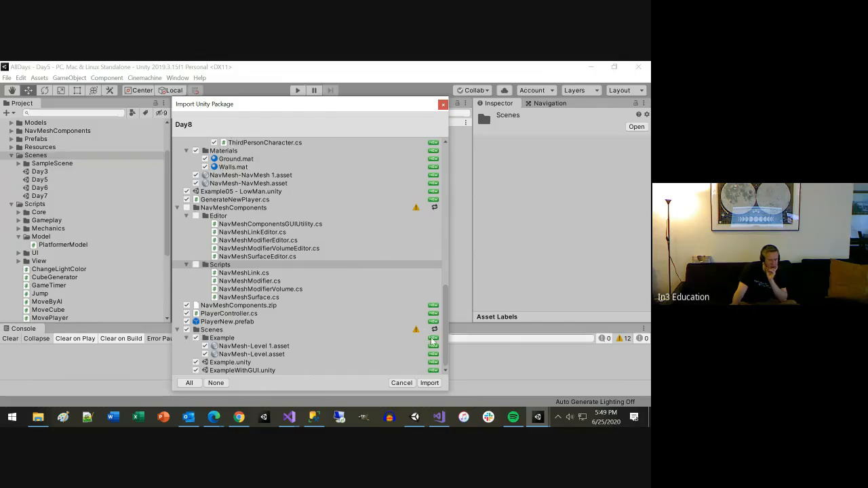
click(429, 383)
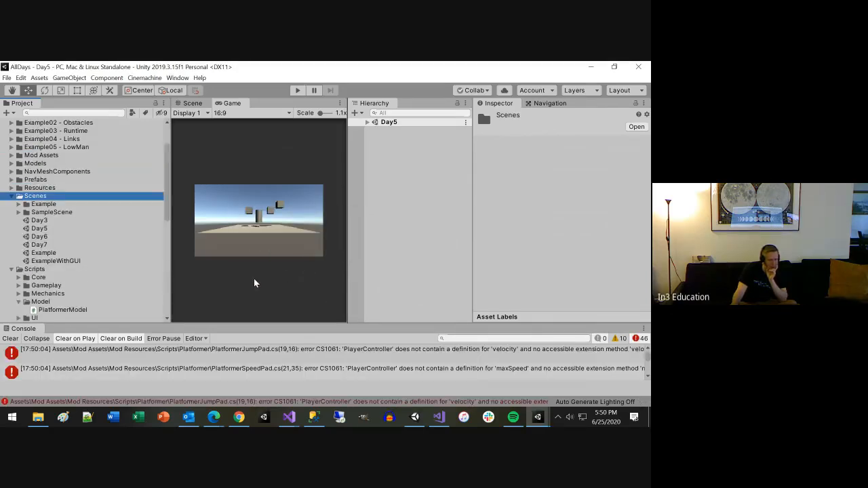
Step: Open PlatformerJumpPad.cs in Visual Studio from the Console's velocity error and examine how the script uses PlayerController
double_click(238, 356)
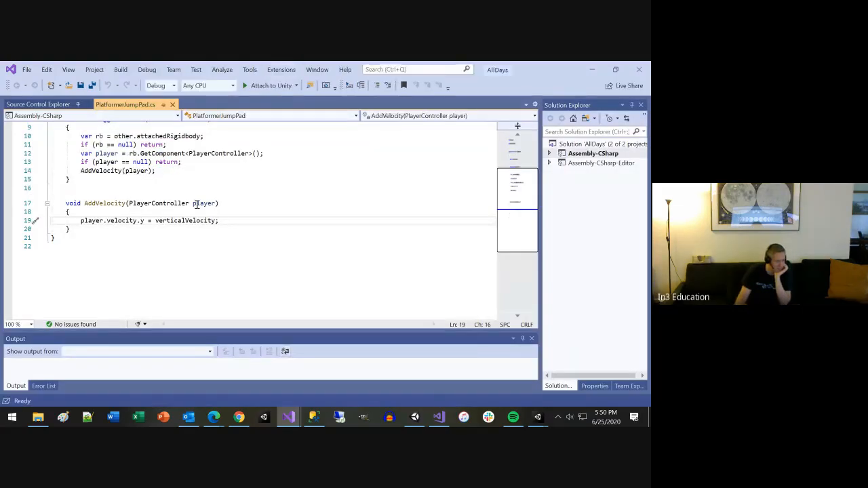
scroll(197, 203, up, 3)
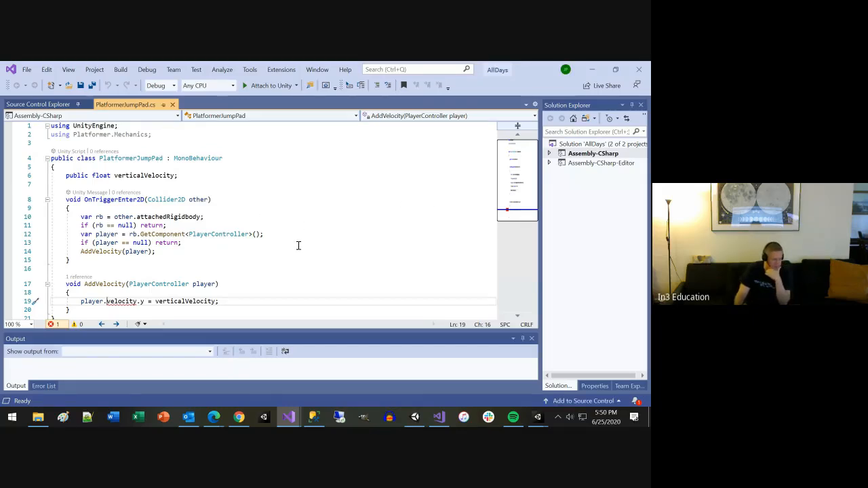
scroll(298, 246, down, 1)
scroll(297, 246, up, 1)
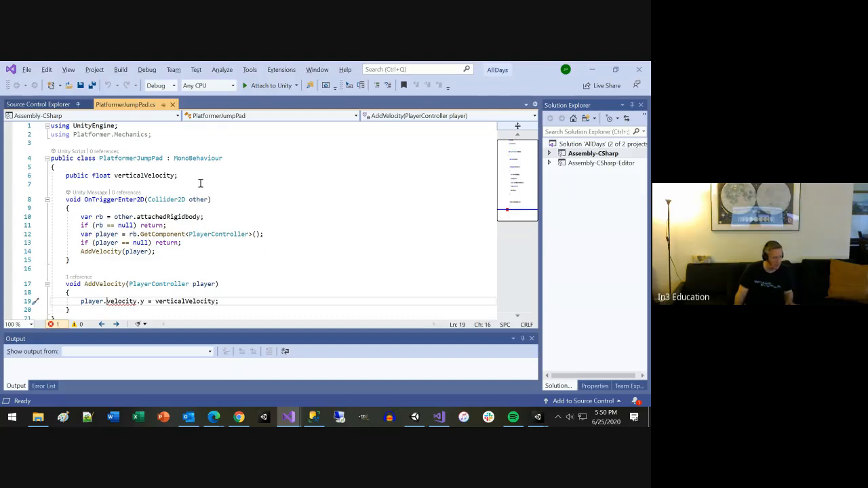
Step: Back in Unity, enlarge the Console, search the project for playercon, and open the second PlayerController script
key(alt+Tab)
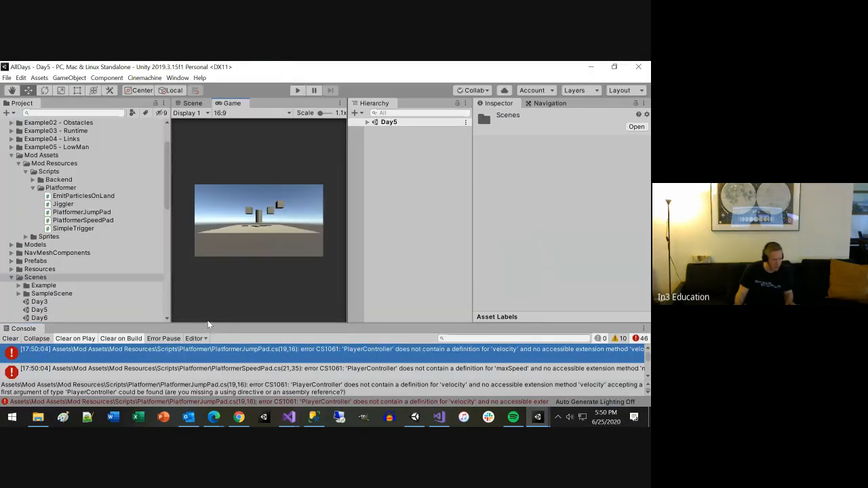
drag(194, 325, 195, 221)
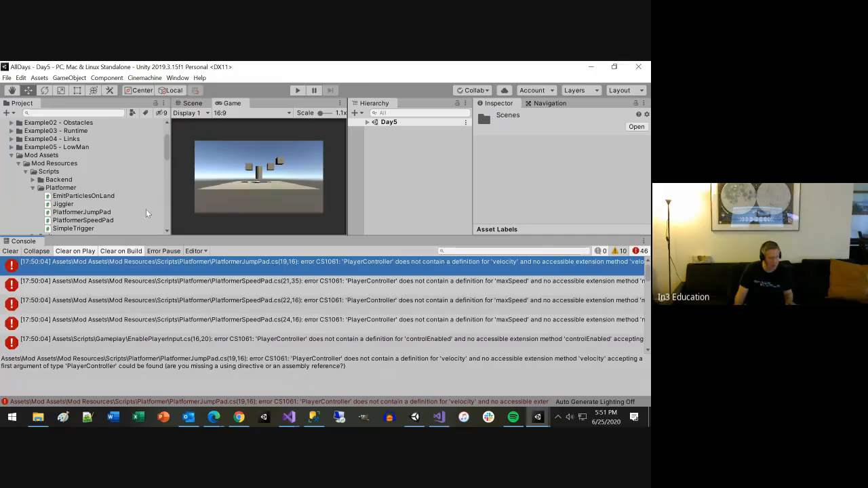
click(78, 112)
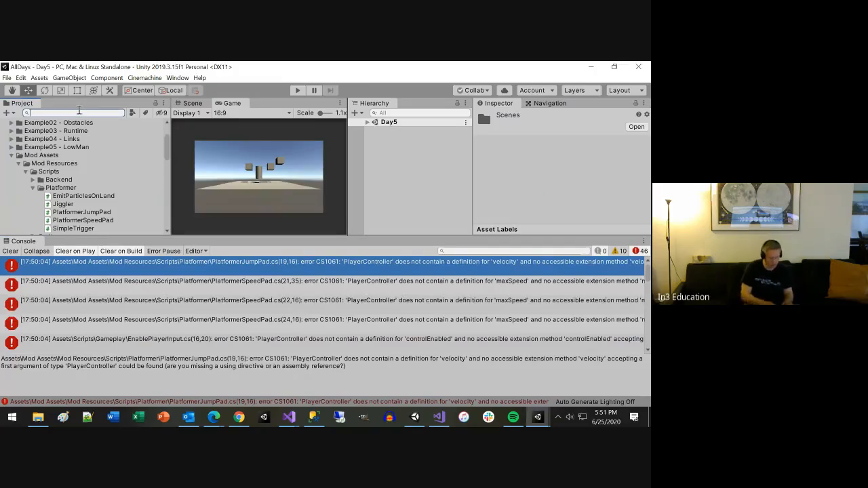
text(playerconto)
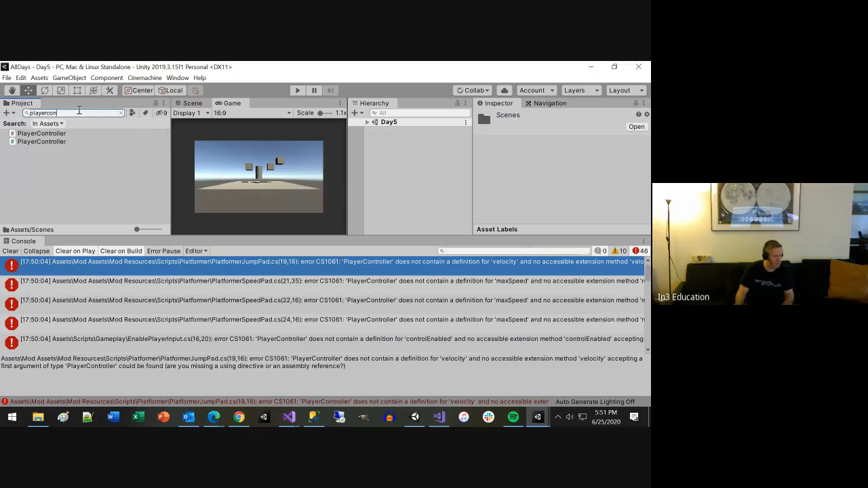
double_click(56, 140)
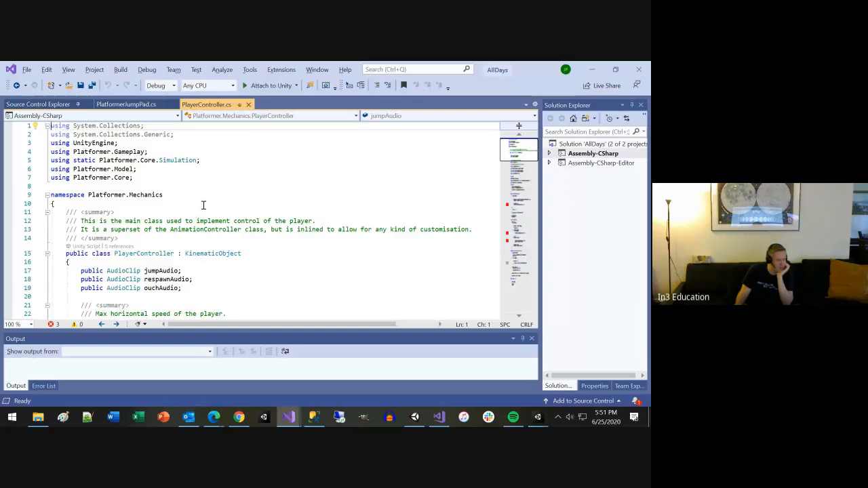
Step: Compare the PlayerController script's namespace with the PlayerController type used by AddVelocity in PlatformerJumpPad.cs
click(173, 194)
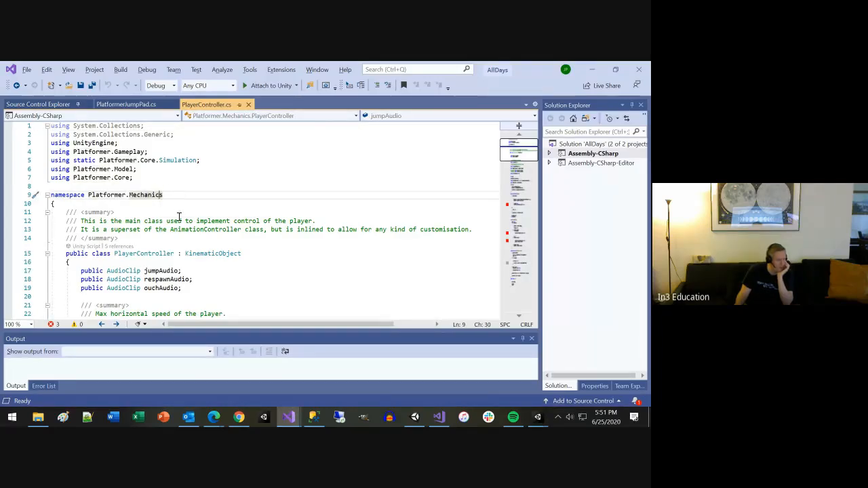
click(125, 105)
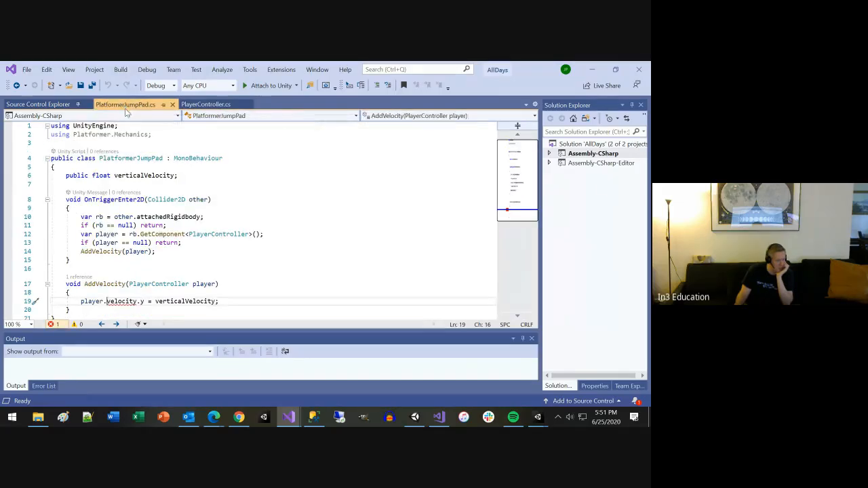
click(159, 284)
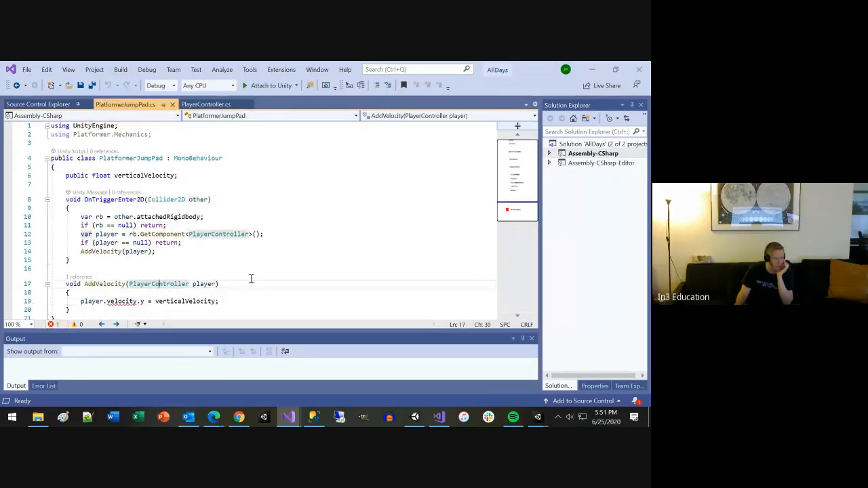
click(206, 104)
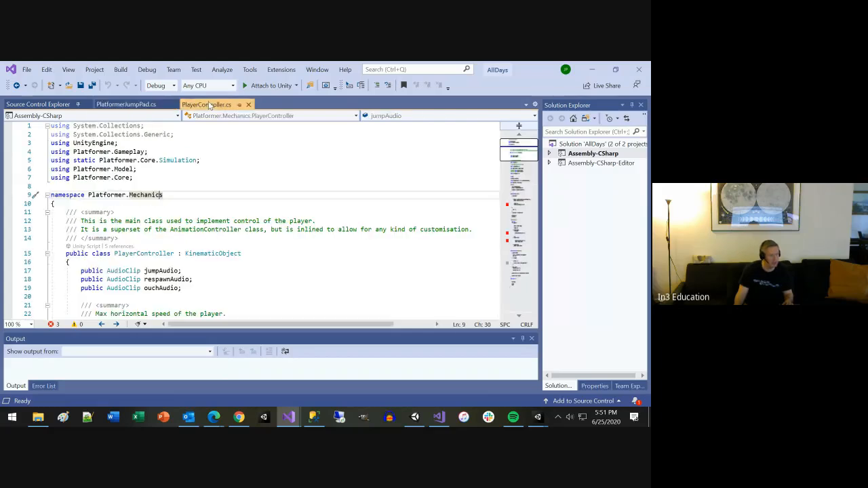
Step: Copy the Platformer.Mechanics namespace from PlayerController.cs and prefix the AddVelocity parameter type with it in PlatformerJumpPad.cs
drag(89, 194, 164, 195)
key(ctrl+c)
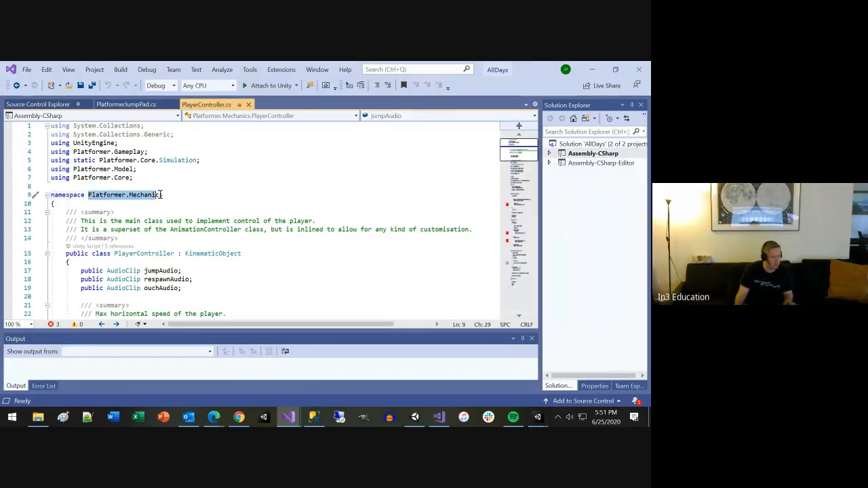
key(ctrl+Tab)
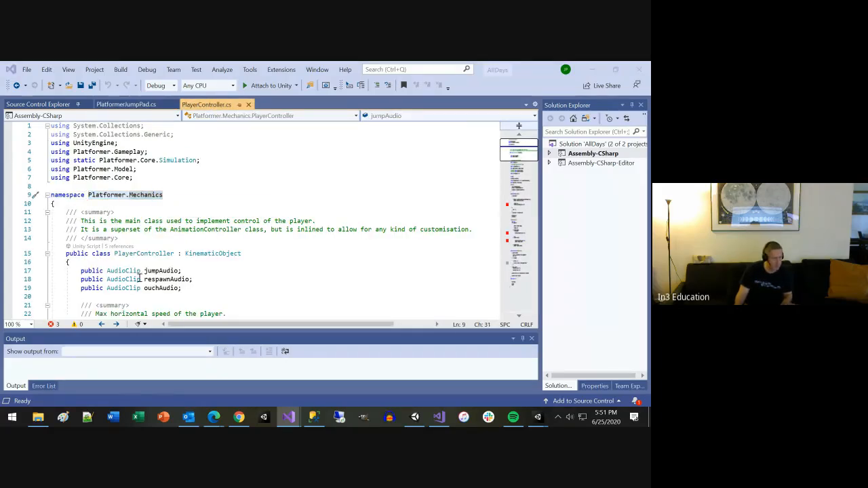
click(129, 284)
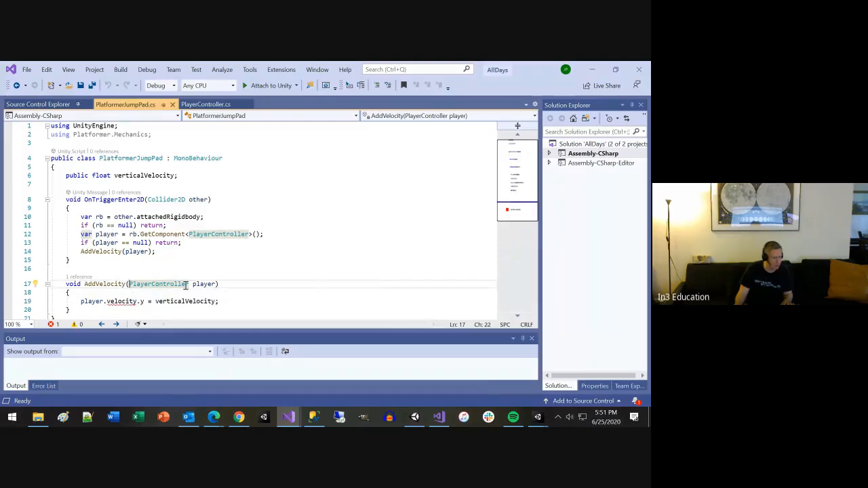
key(ctrl+v)
text(.)
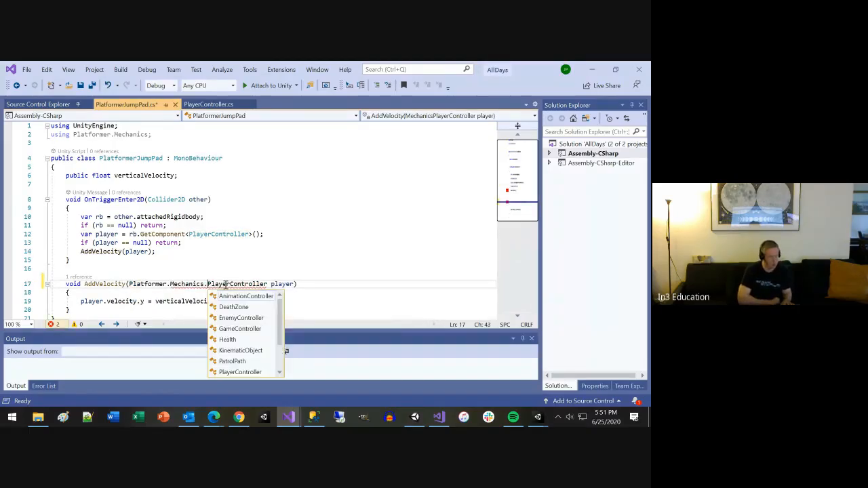
key(Escape)
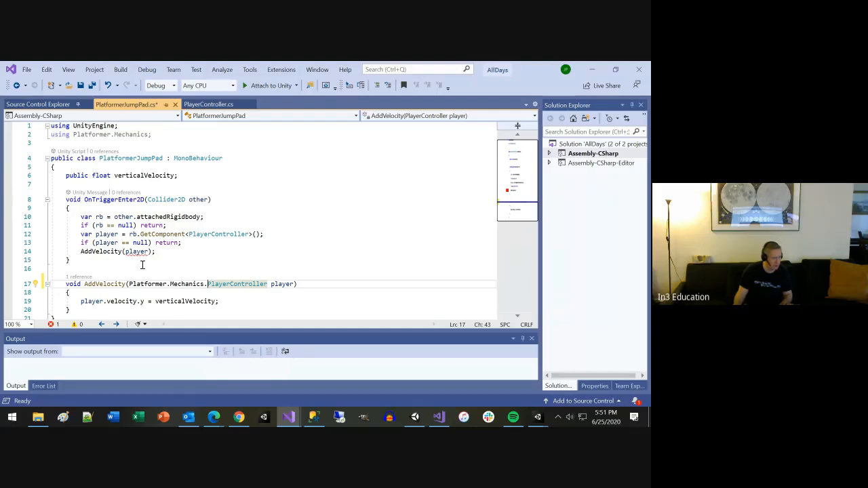
Step: Change the GetComponent type in OnTriggerEnter2D to Platformer.Mechanics.PlayerController and save PlatformerJumpPad.cs
click(188, 233)
text(Platformer.Mechanics)
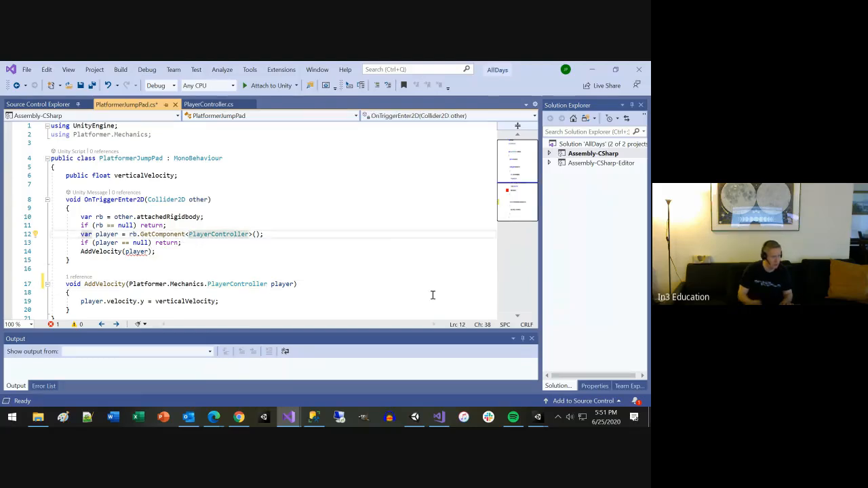
text(.)
key(Escape)
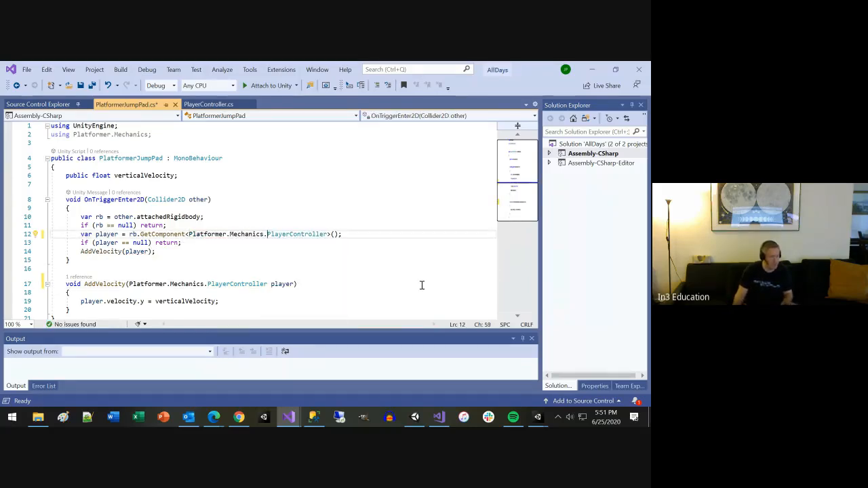
scroll(406, 284, down, 2)
scroll(405, 283, up, 1)
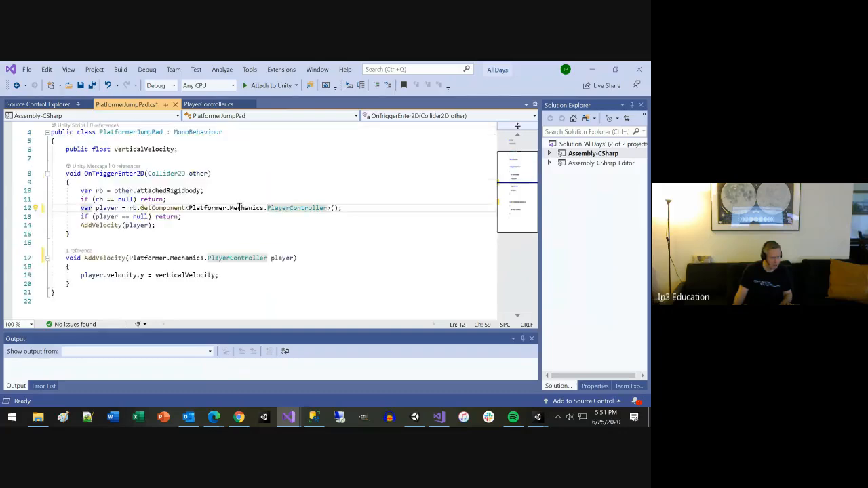
key(ctrl+s)
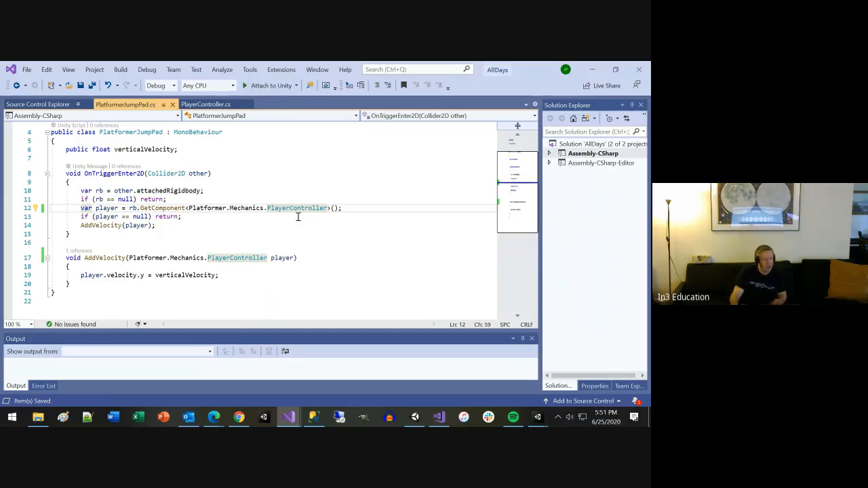
Step: Open PlatformerSpeedPad.cs from Unity's first Console error and prefix the PlayerModifier method's PlayerController parameter type with Platformer.Mechanics
key(alt+Tab)
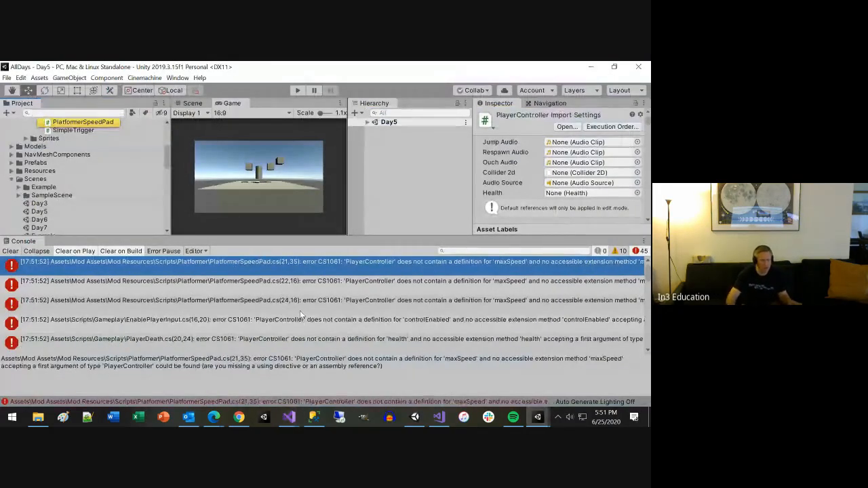
double_click(323, 268)
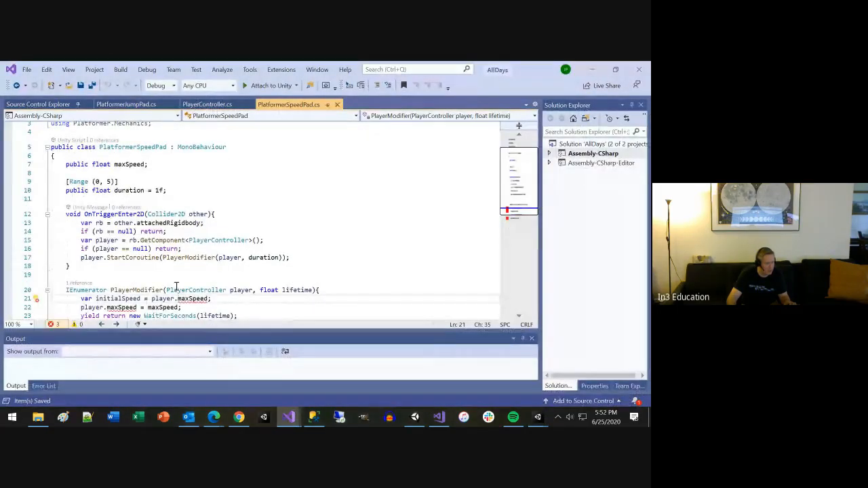
scroll(112, 149, up, 1)
click(70, 143)
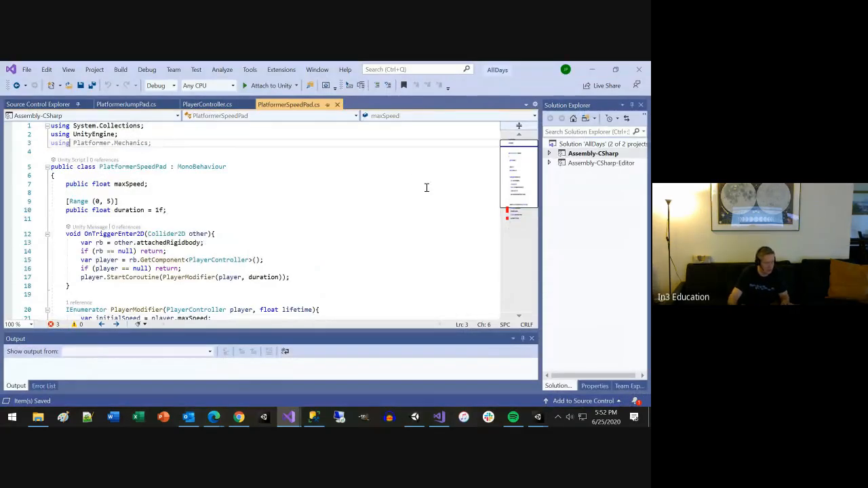
scroll(422, 220, down, 3)
click(166, 232)
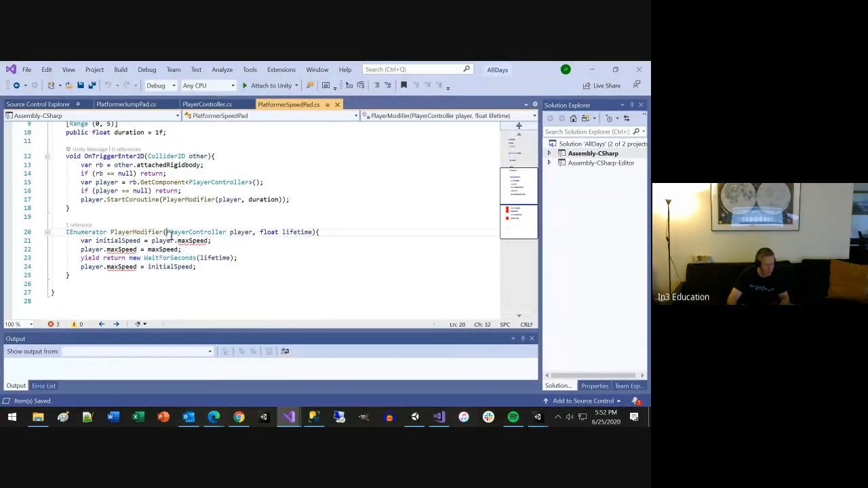
text(Platformer.Mechanics.)
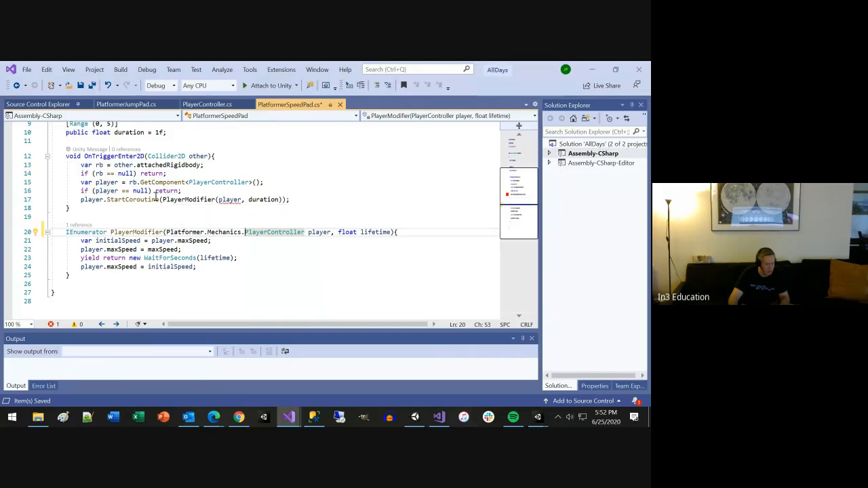
Step: Change the GetComponent type in OnTriggerEnter2D to Platformer.Mechanics.PlayerController and save PlatformerSpeedPad.cs
click(188, 182)
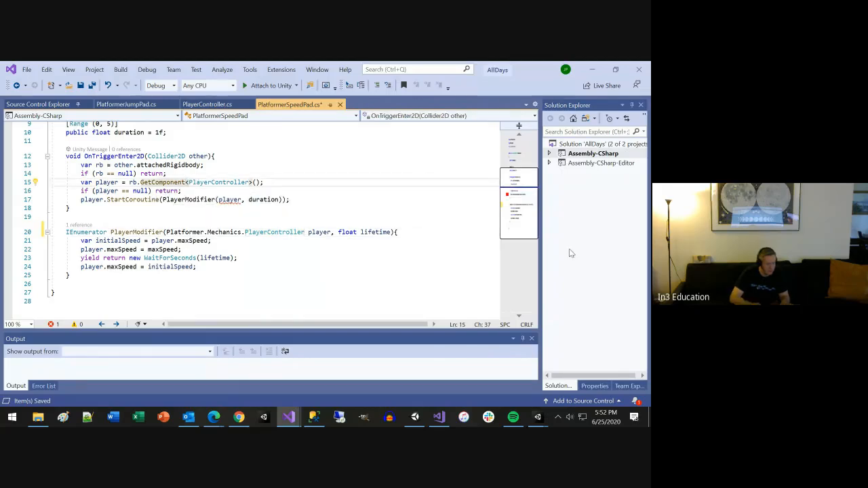
text(Platformer.Mechanics.)
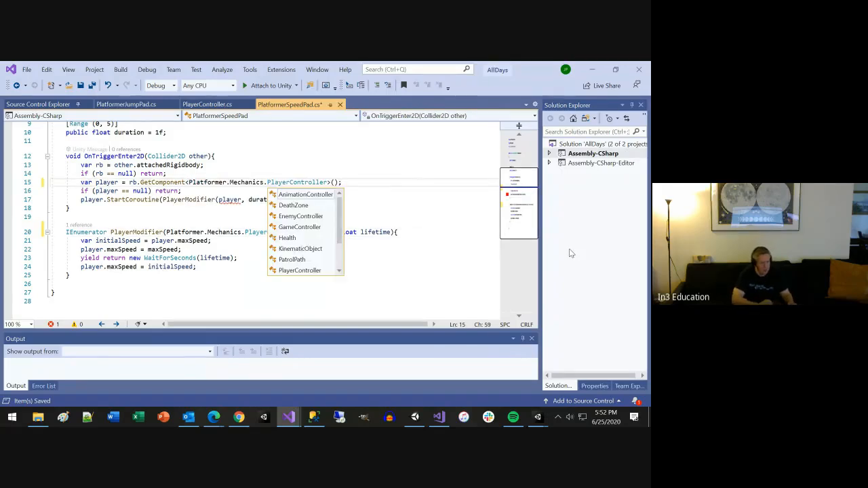
key(Escape)
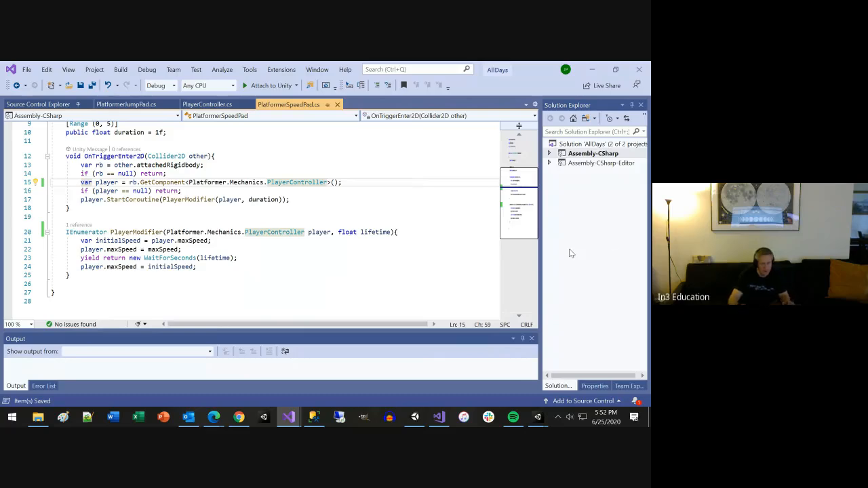
key(ctrl+s)
scroll(379, 224, up, 2)
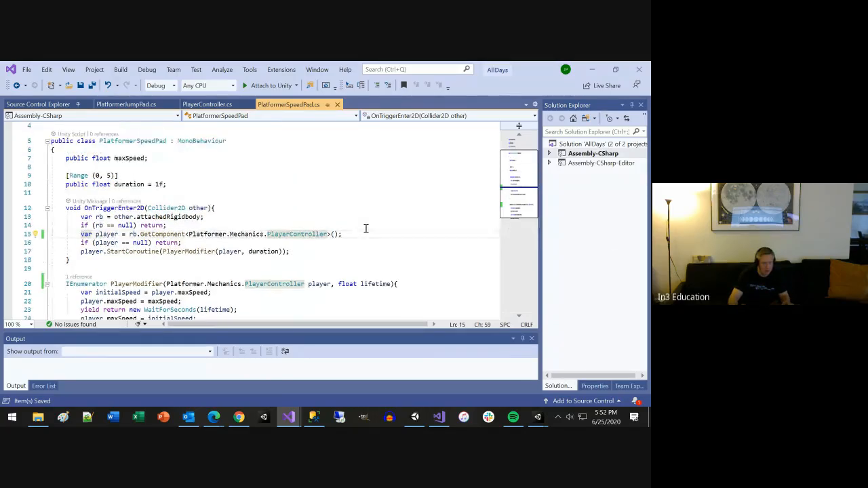
scroll(365, 229, up, 2)
Step: Back in Unity, open EnablePlayerInput.cs from the first Console error and go to the definition of model.player
key(alt+Tab)
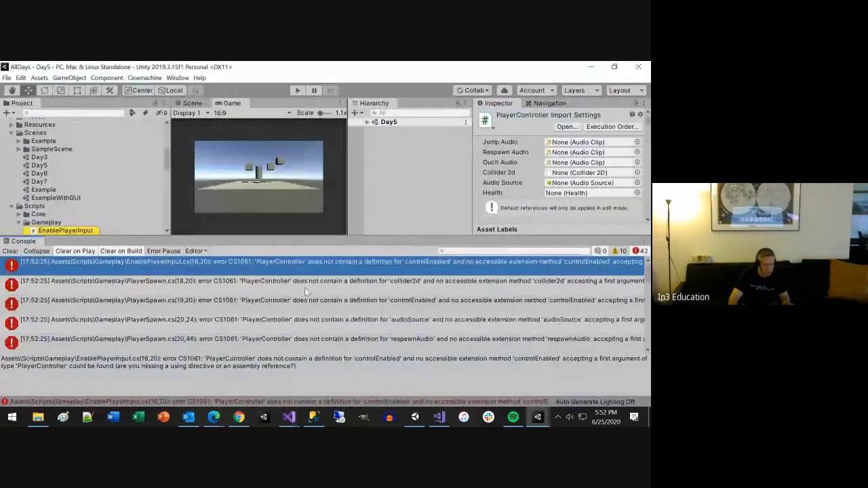
double_click(308, 264)
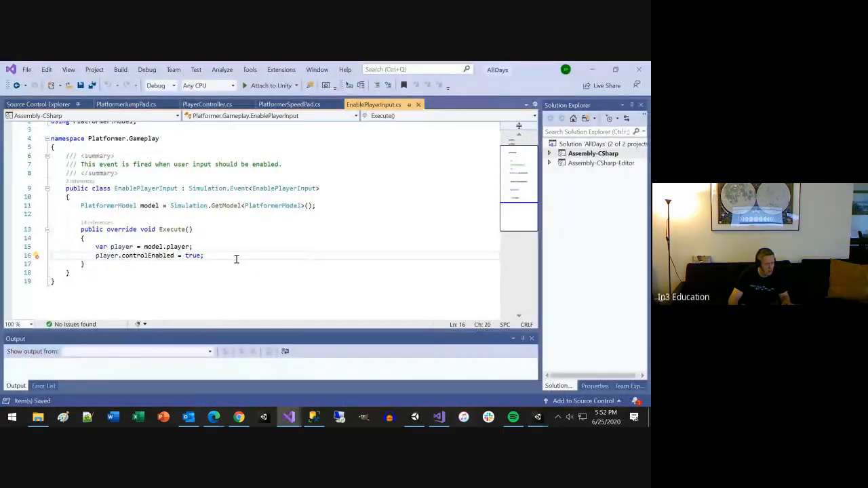
scroll(236, 260, up, 1)
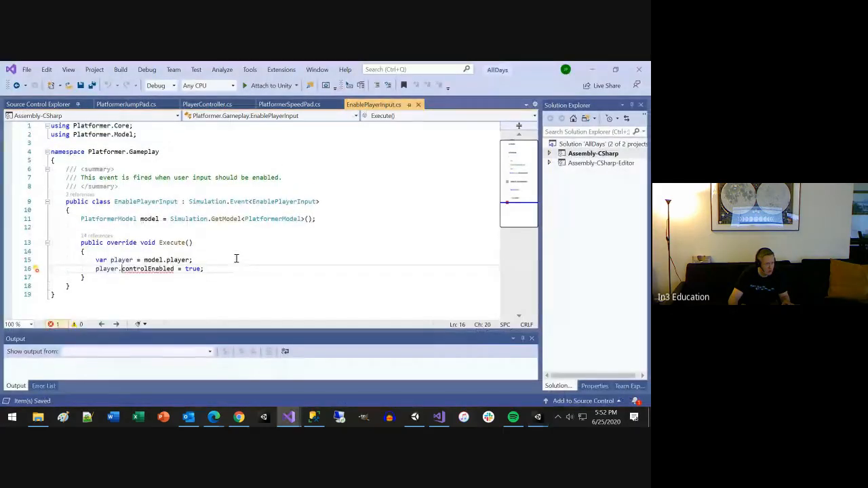
click(109, 260)
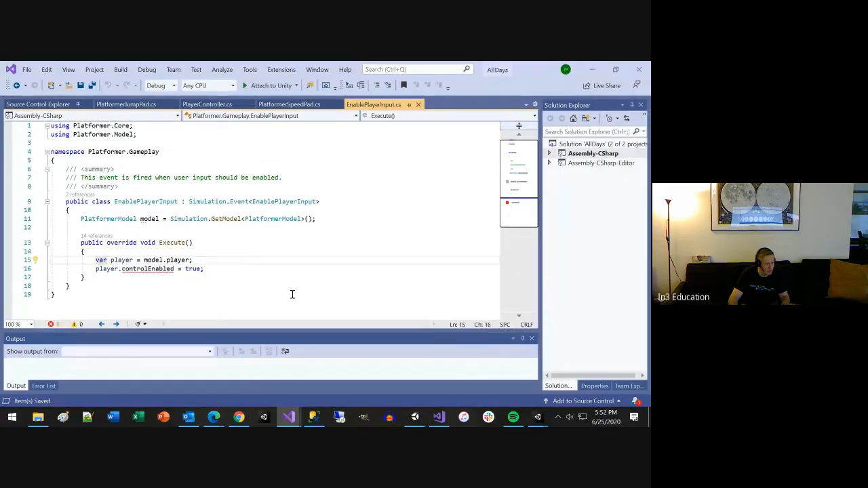
click(170, 261)
key(F12)
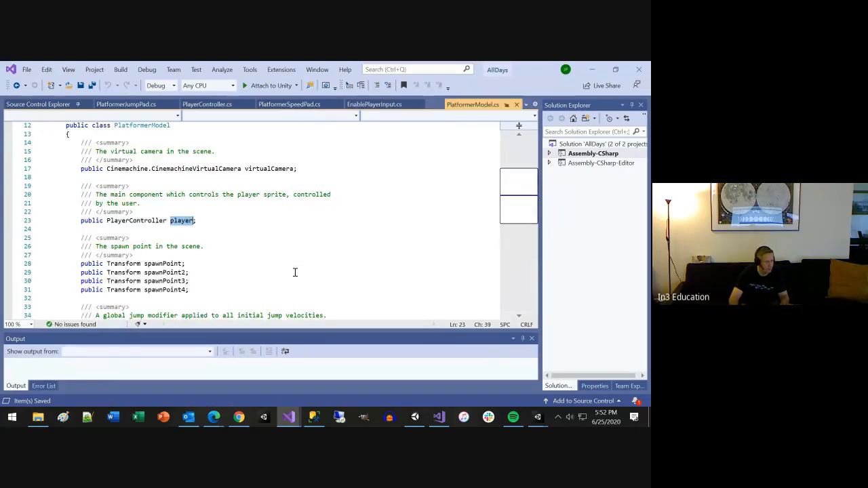
Step: Prefix the player field's type in PlatformerModel.cs with Platformer.Mechanics, save the file, and return to EnablePlayerInput.cs
click(106, 221)
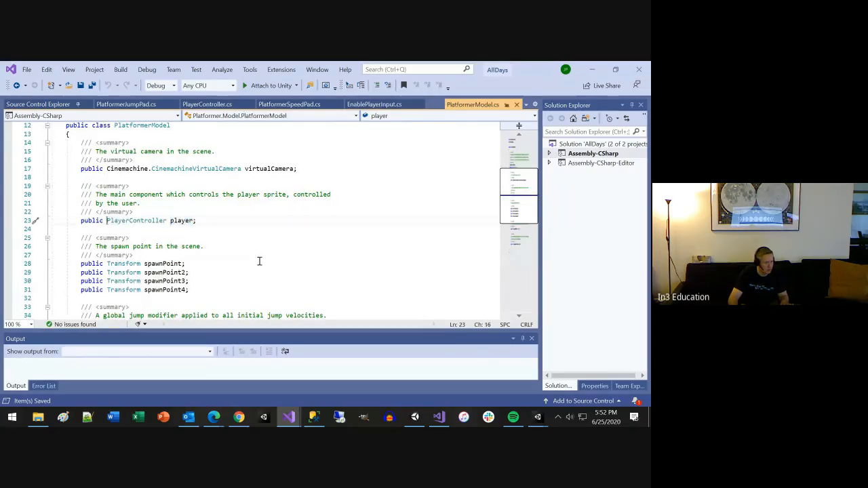
text(Platformer.Mechanics.)
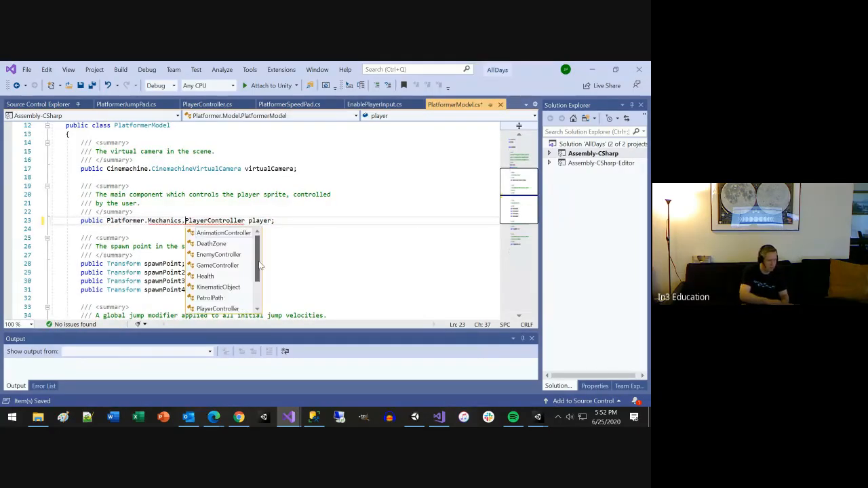
key(Escape)
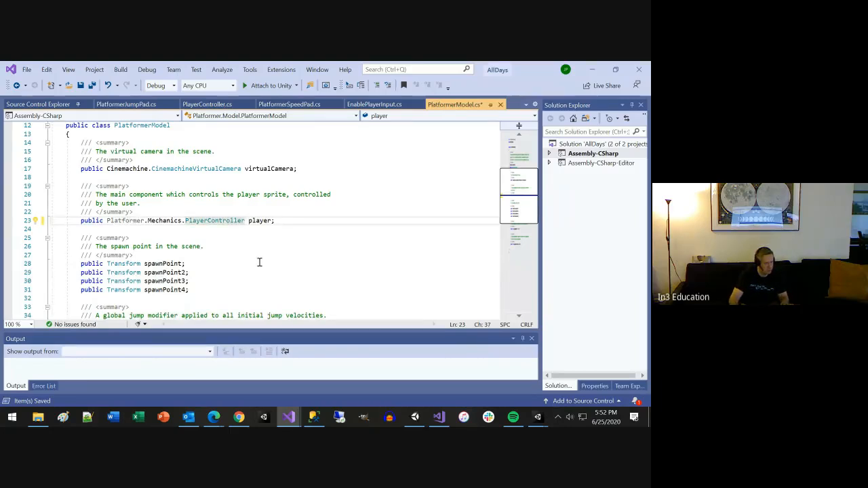
scroll(259, 261, up, 2)
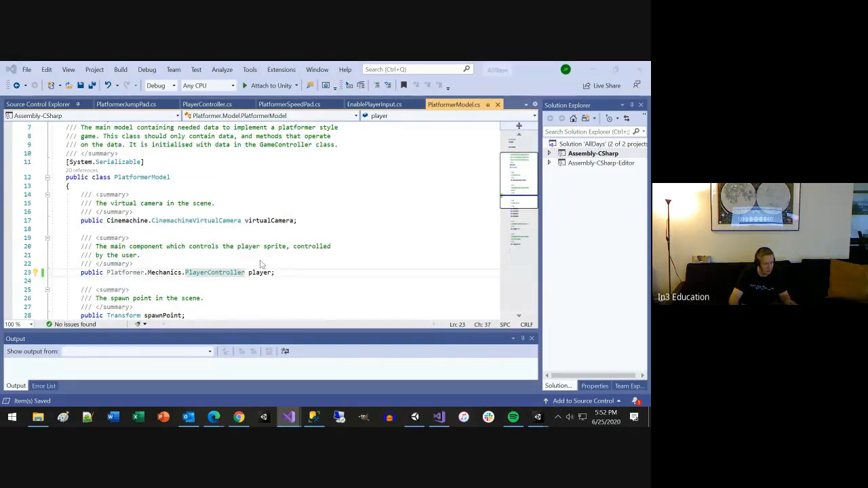
key(ctrl+Tab)
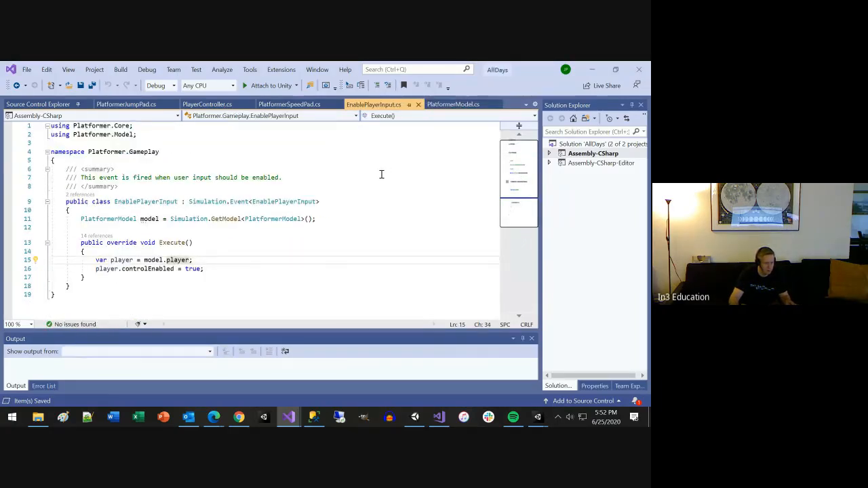
Step: Switch to Unity, open PlayerSpawn.cs from the first Console error, and examine its PlayerController.JumpState reference
key(alt+Tab)
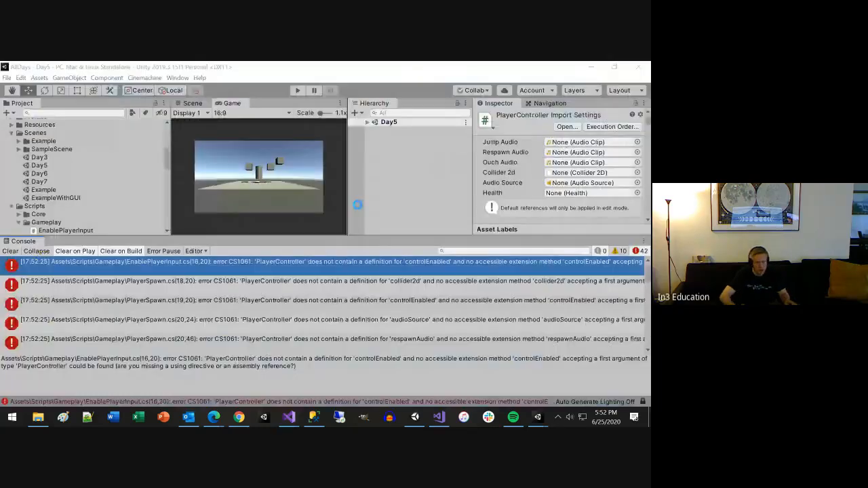
double_click(298, 263)
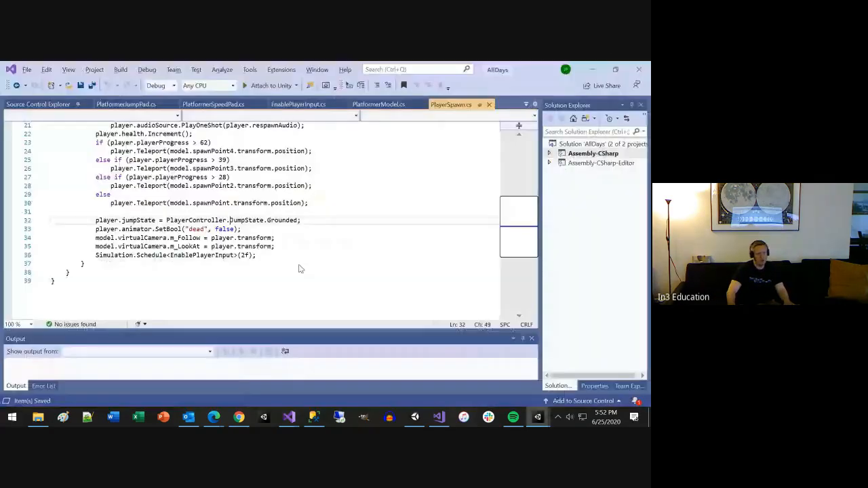
scroll(324, 275, up, 1)
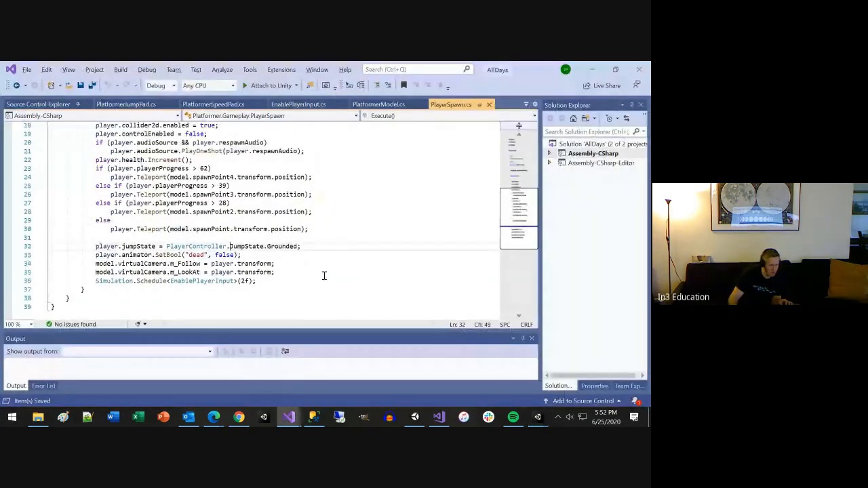
Step: Close all open script files in Visual Studio, keeping only Source Control Explorer open
click(488, 104)
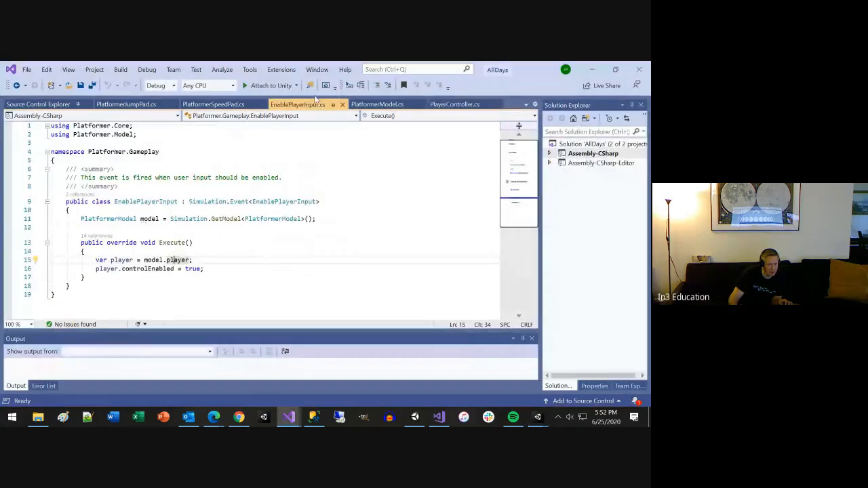
click(175, 104)
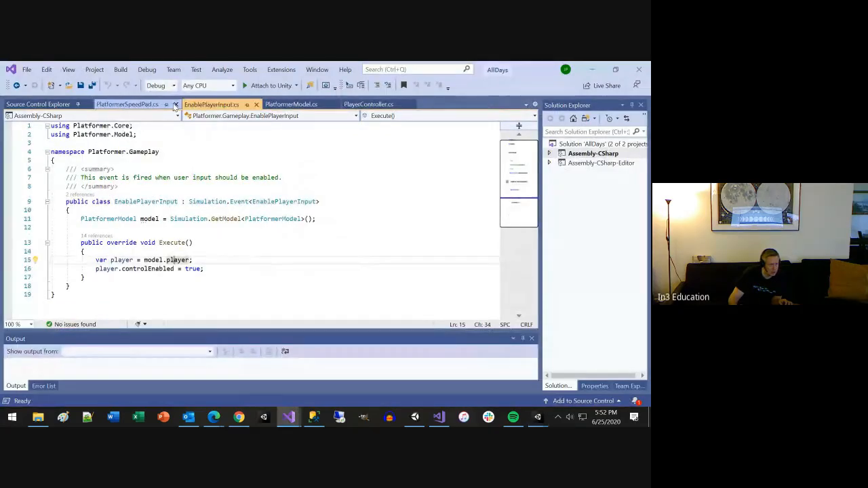
click(174, 105)
click(167, 105)
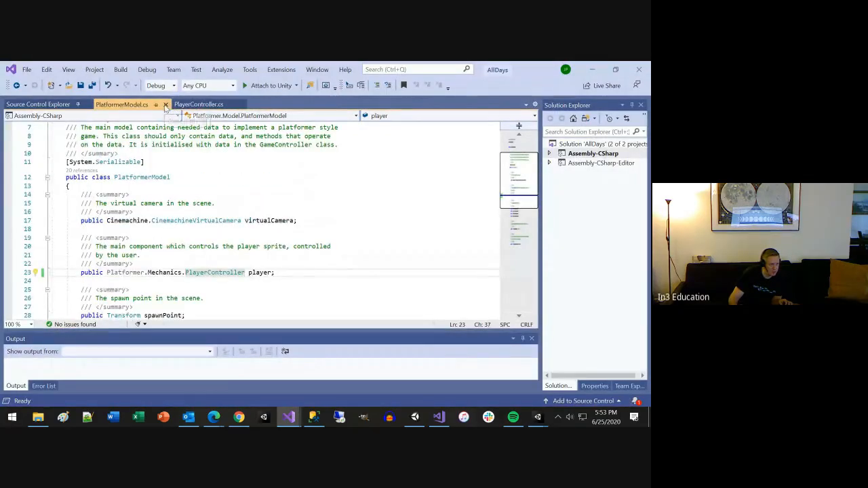
click(165, 105)
click(162, 105)
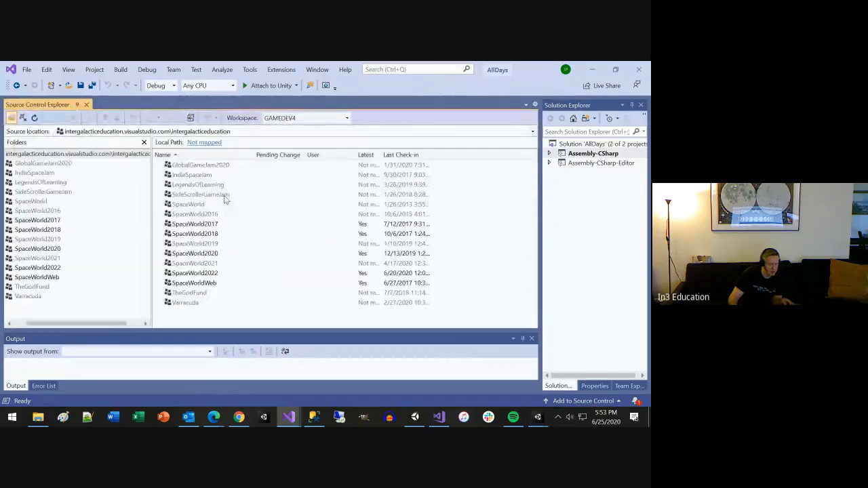
Step: Return to Unity and open PlayerJumped.cs from the Console's first audioSource error
key(alt+Tab)
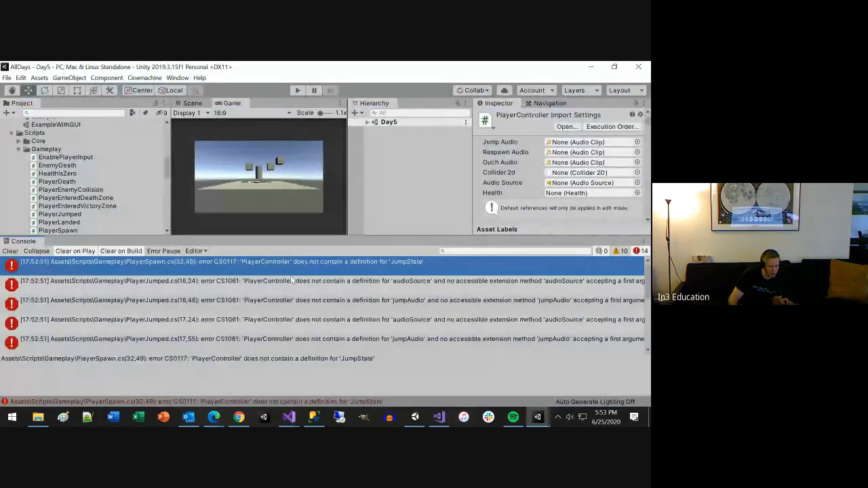
click(303, 281)
double_click(304, 281)
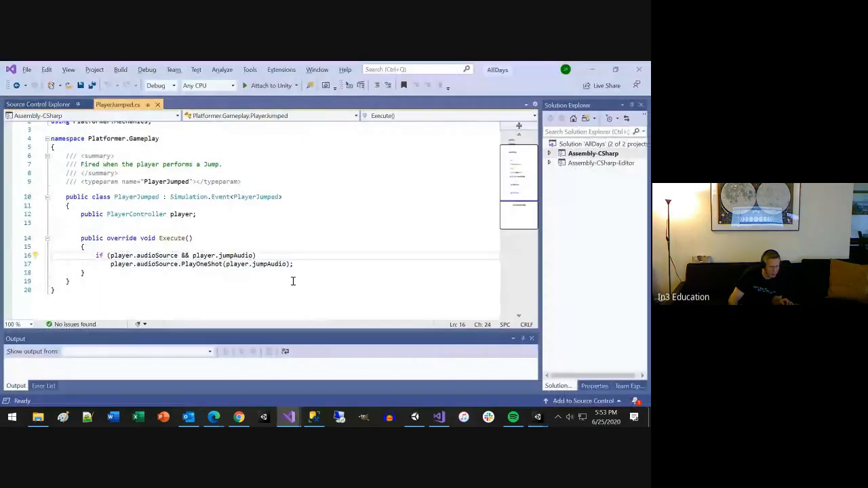
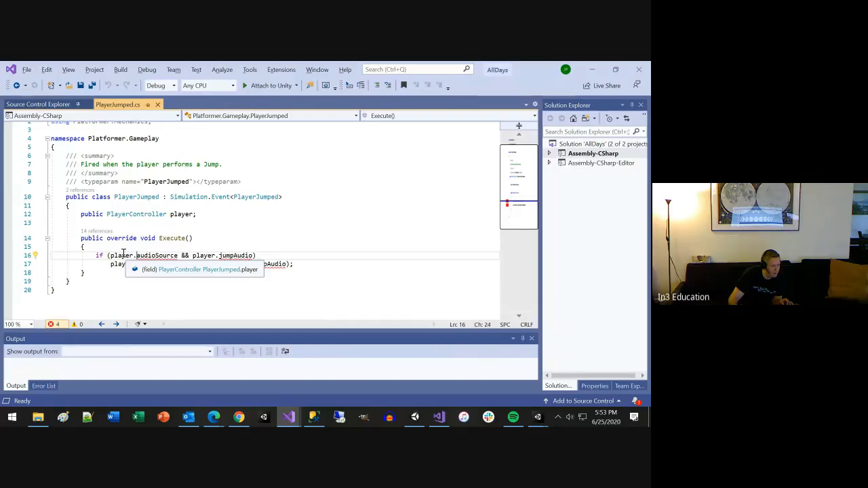
Step: Prefix the player field's PlayerController type in PlayerJumped.cs with Platformer.Mechanics and save the file
click(112, 214)
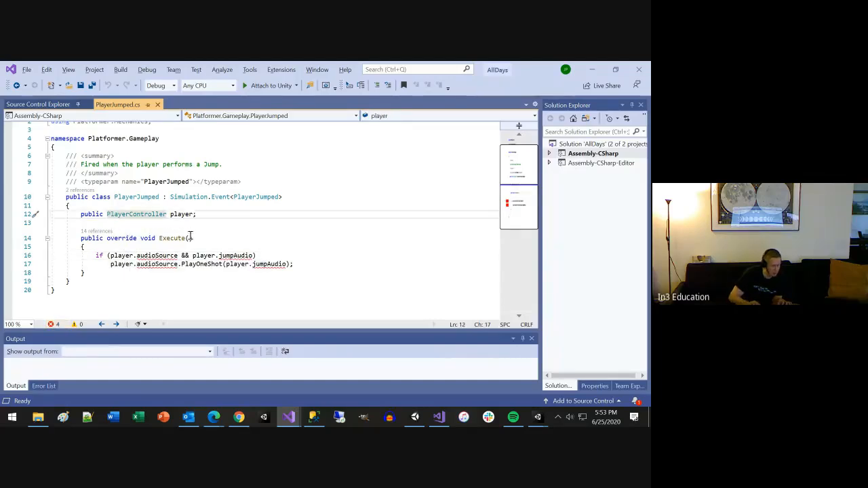
text(Platformer.Mechanics.)
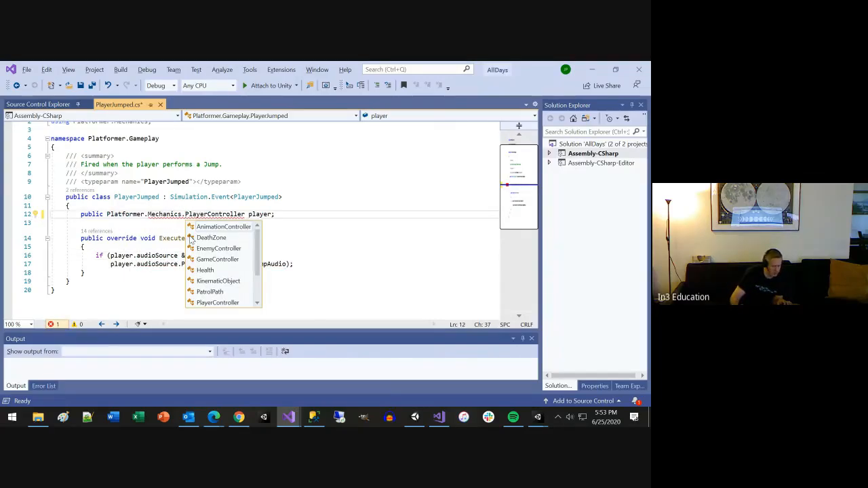
key(ctrl+s)
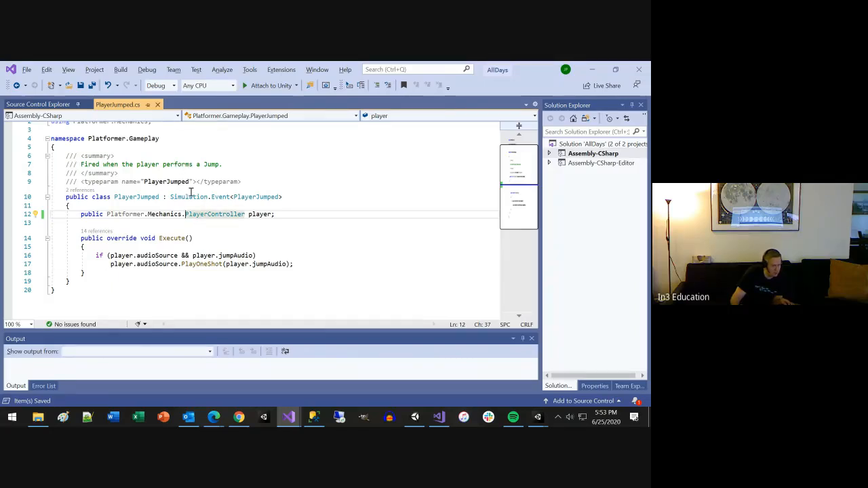
scroll(143, 215, up, 1)
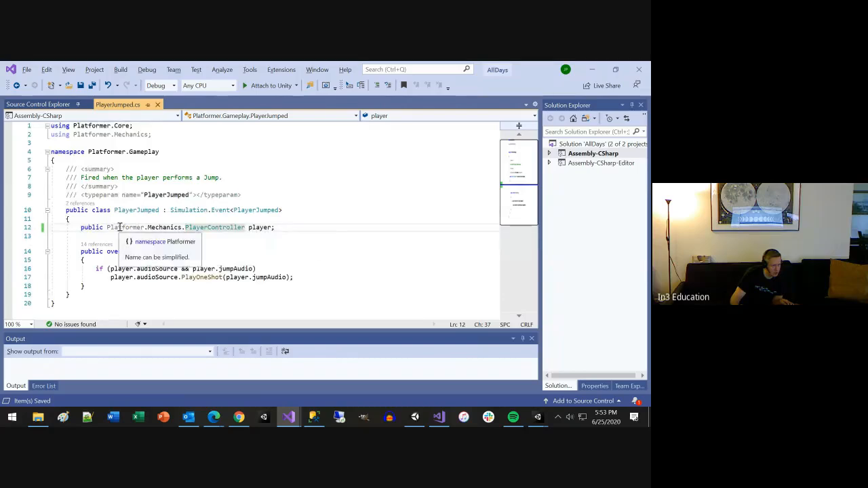
Step: Shorten the player field's type in PlayerJumped.cs to Mechanics.PlayerController and save the file
double_click(118, 228)
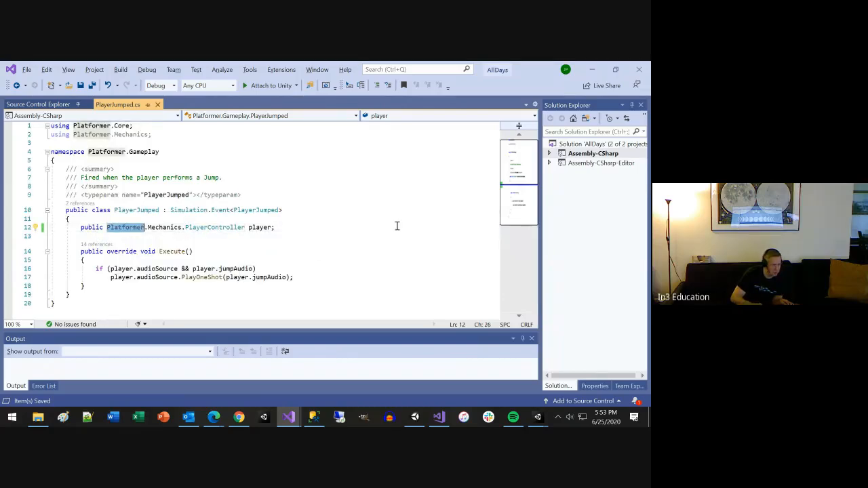
key(Delete)
key(Delete)
key(ctrl+s)
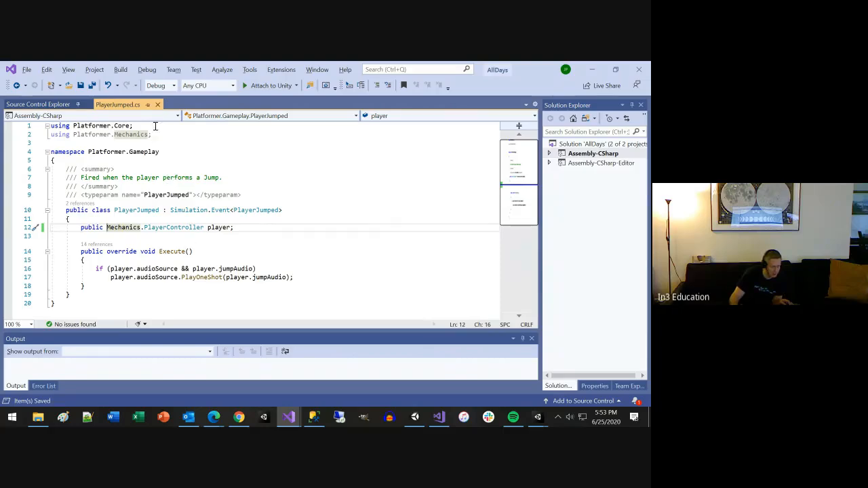
Step: Switch to Unity, open TokenInstance.cs from the first Console error, and locate its PlayerController references
key(alt+Tab)
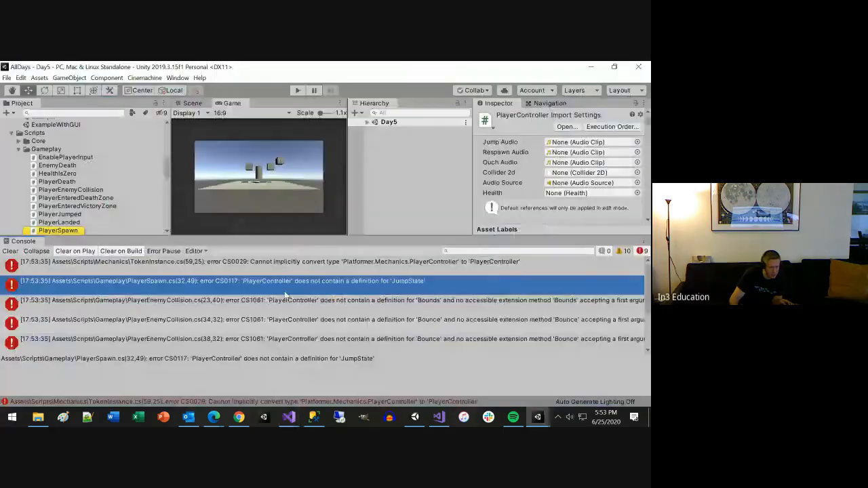
click(314, 264)
double_click(315, 265)
scroll(233, 244, up, 10)
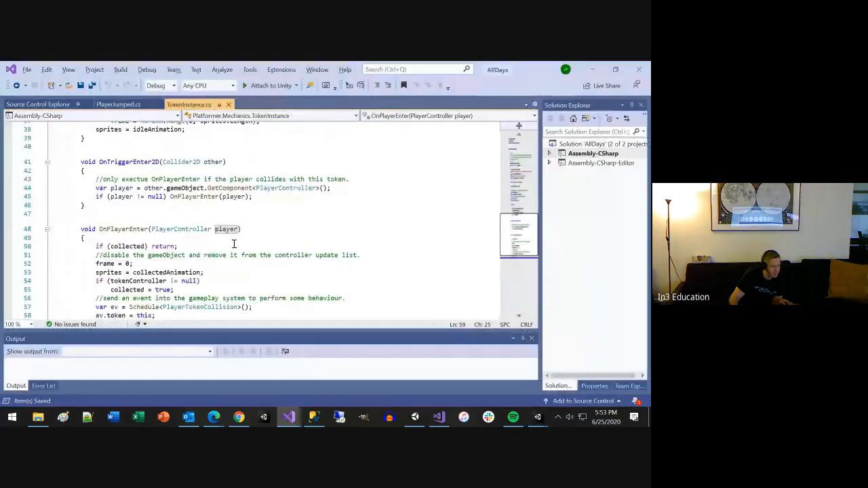
scroll(234, 244, up, 6)
scroll(233, 243, down, 11)
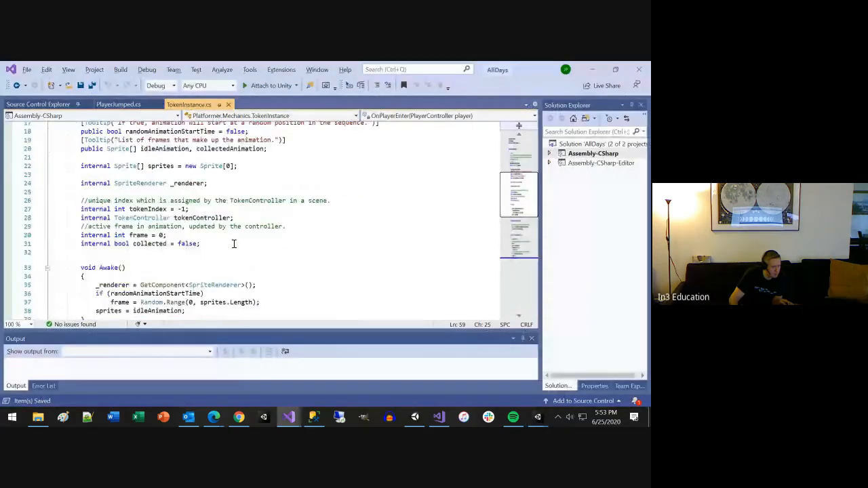
scroll(197, 272, down, 1)
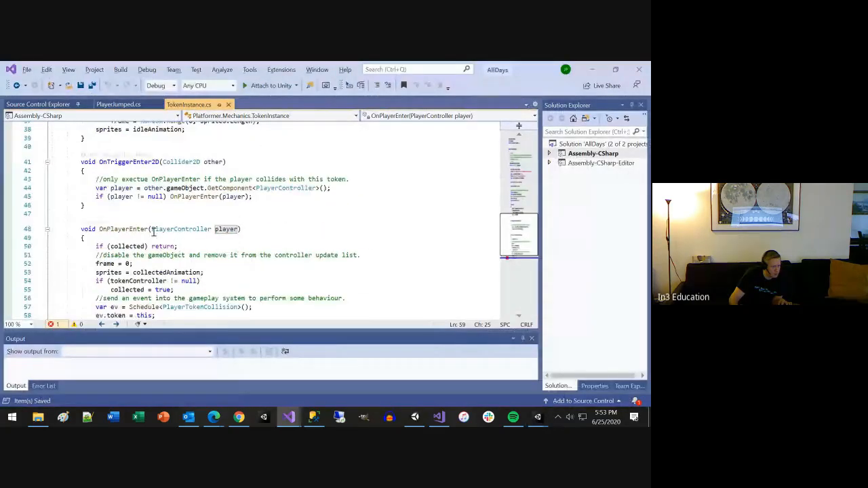
Step: Prefix PlayerController with Platformer.Mechanics in TokenInstance.cs, in both the OnPlayerEnter parameter and the OnTriggerEnter2D GetComponent call, and save
click(152, 228)
text(Platformer.Mechanics)
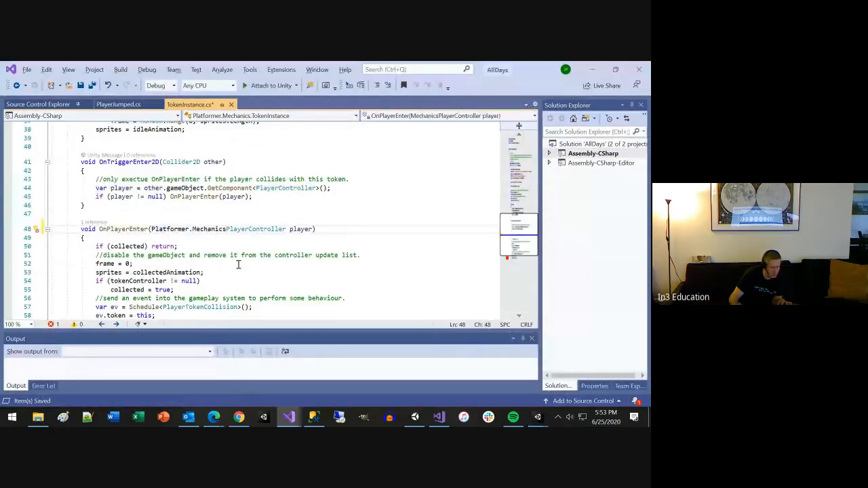
scroll(238, 264, down, 1)
text(.)
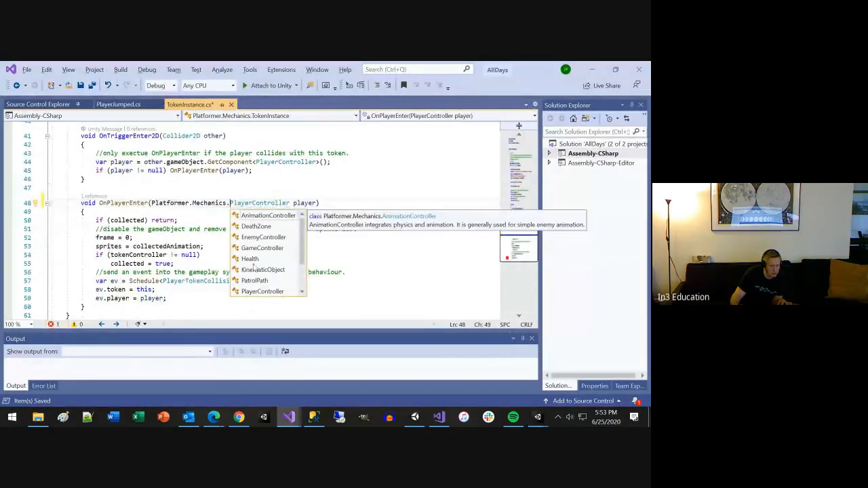
click(212, 171)
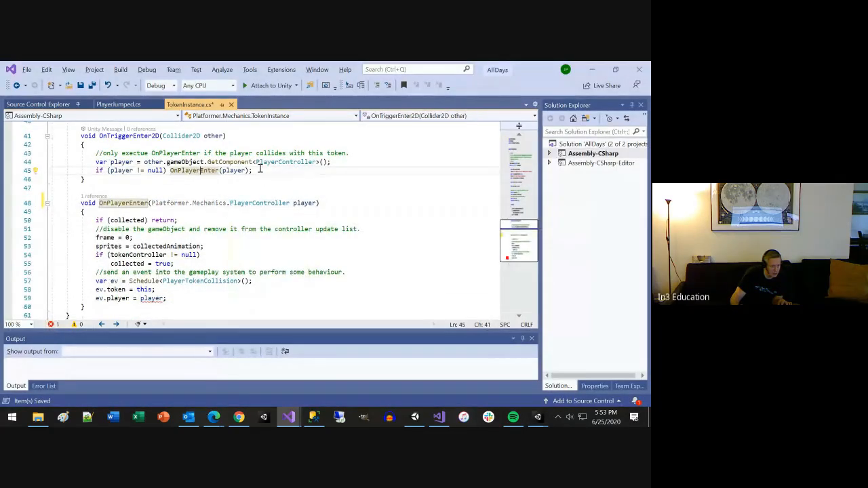
click(254, 162)
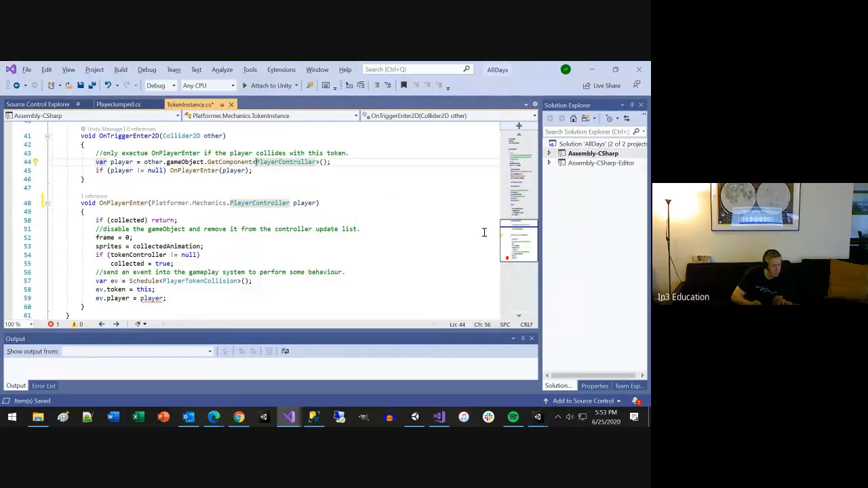
text(Platformer.Mechanics.)
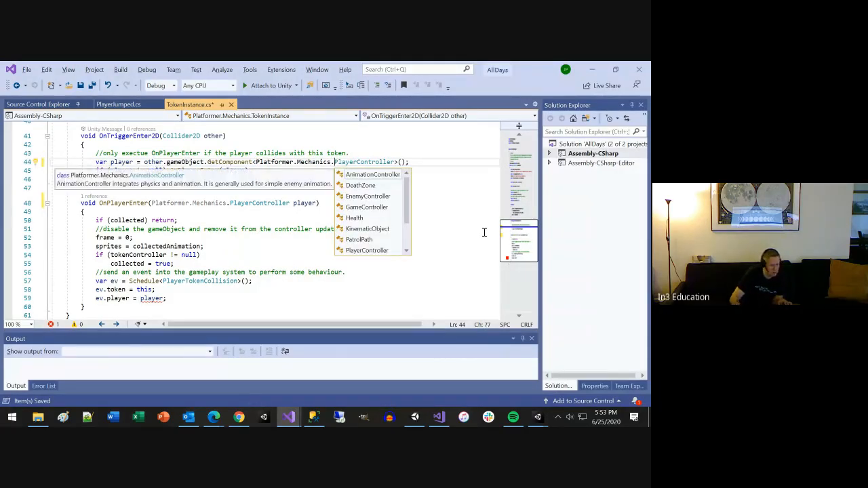
key(ctrl+s)
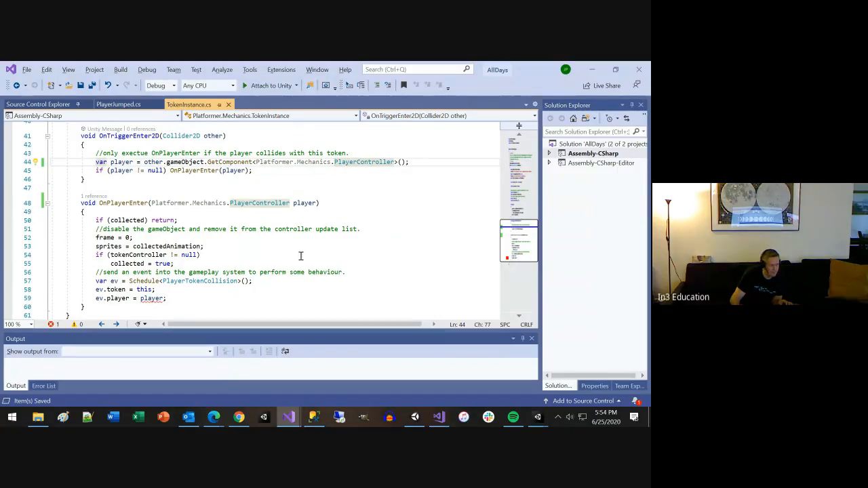
Step: Return to Unity, reopen the TokenInstance.cs type conversion error, and go to the definition of PlayerTokenCollision
key(alt+Tab)
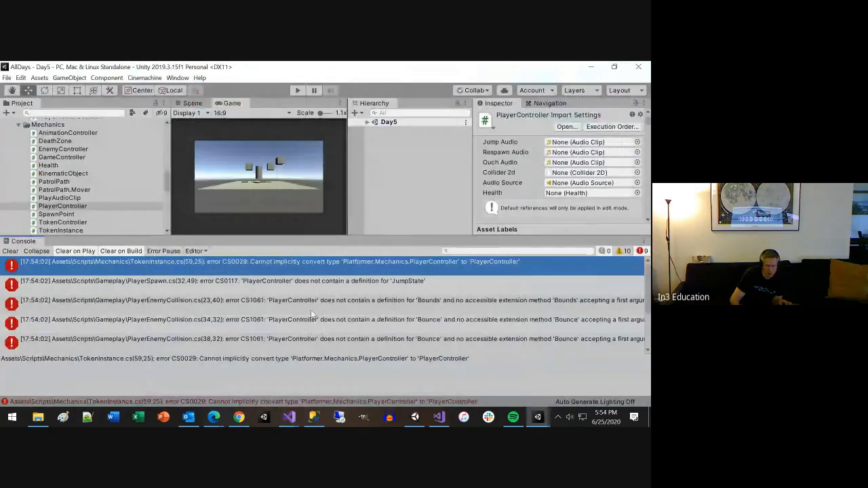
click(292, 301)
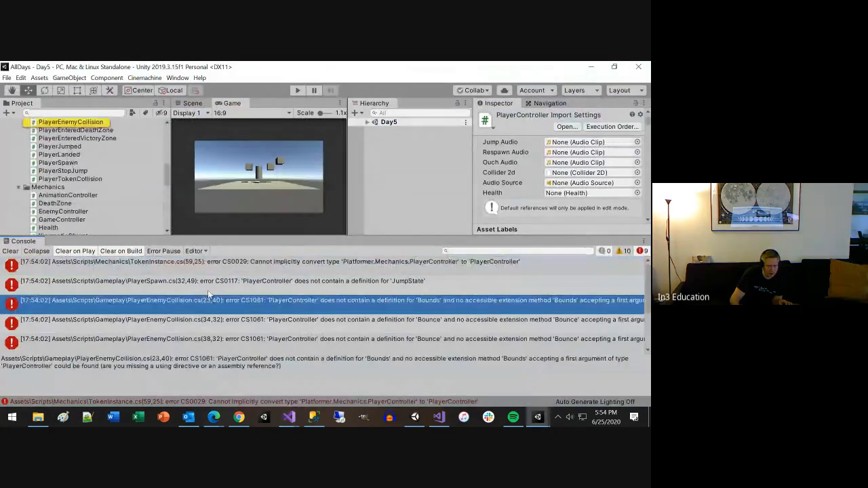
double_click(310, 266)
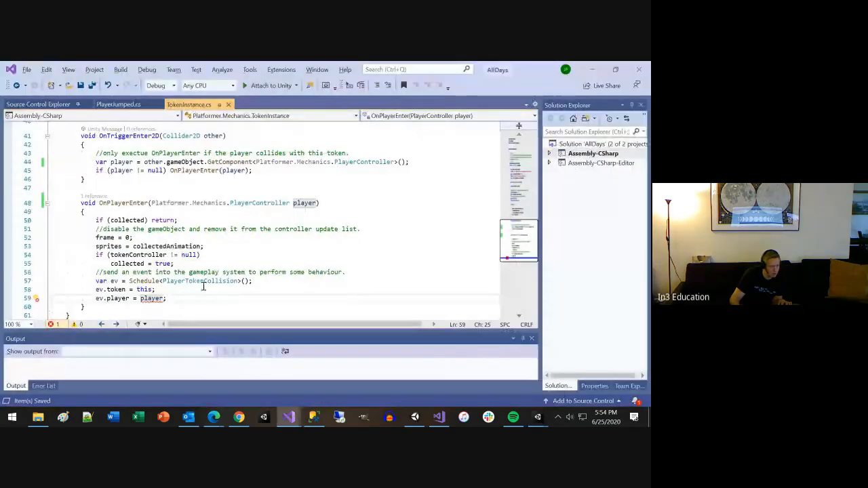
click(101, 299)
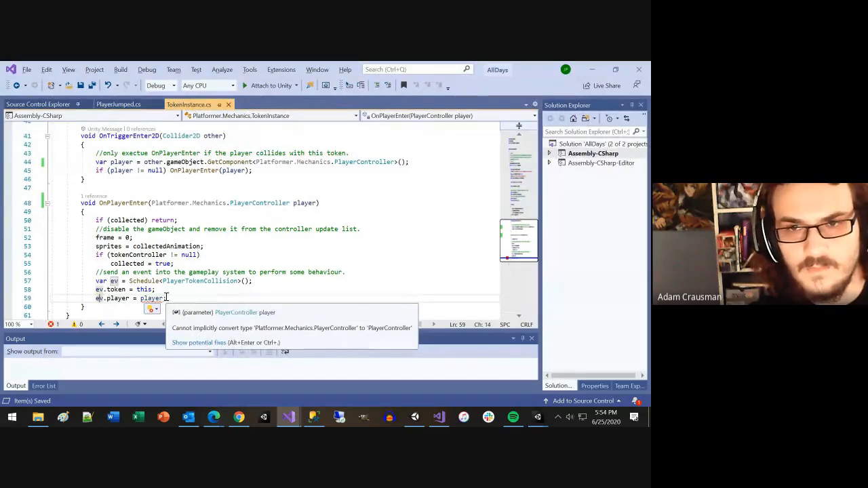
click(211, 282)
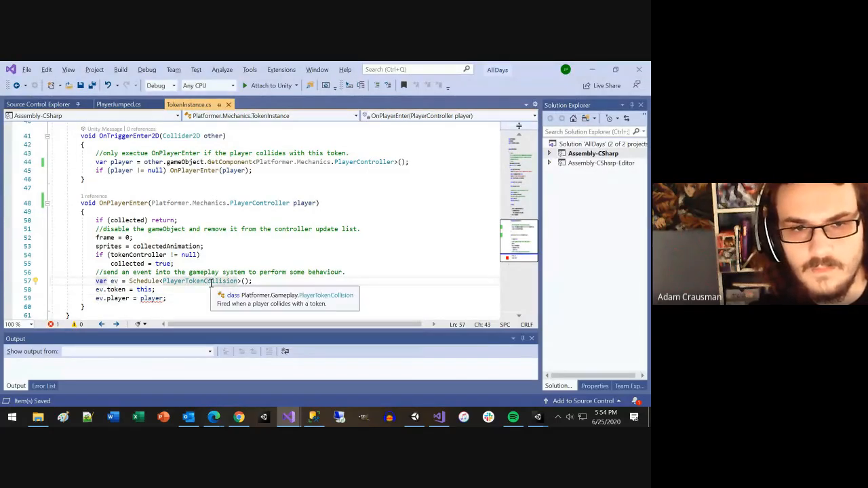
key(F12)
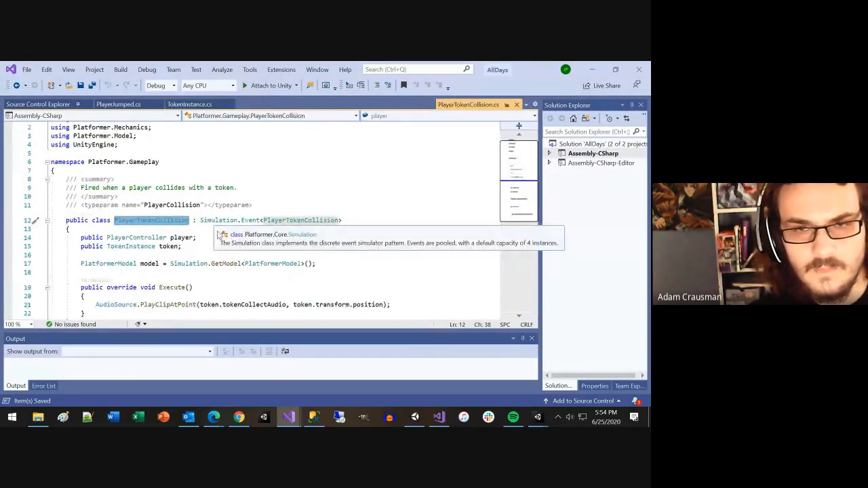
Step: Prefix the player field's PlayerController type in PlayerTokenCollision.cs with Platformer.Mechanics and save the file
click(107, 237)
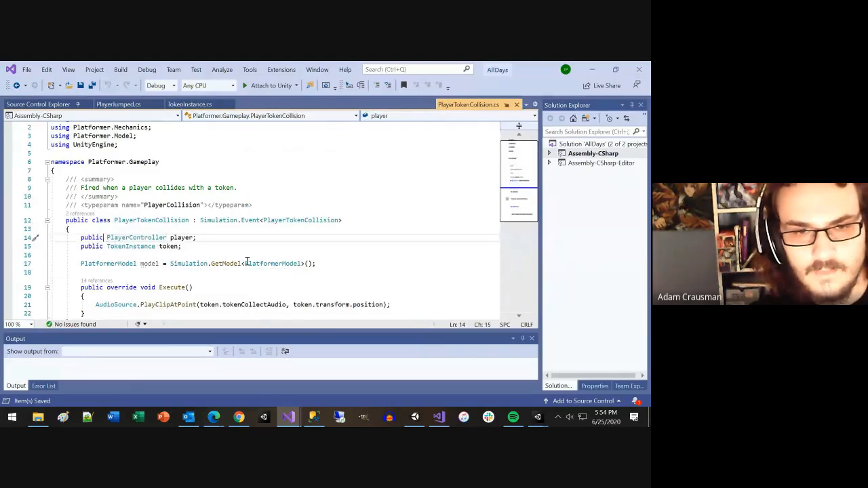
text(Platformer.Mechanics)
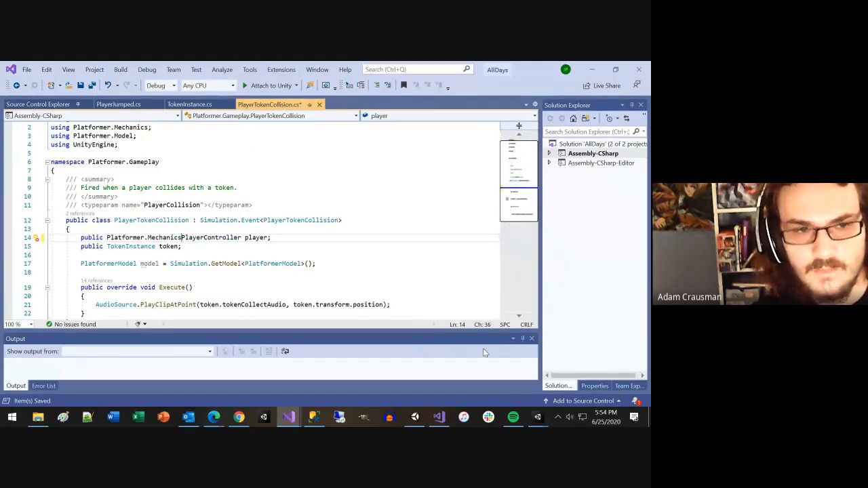
text(.)
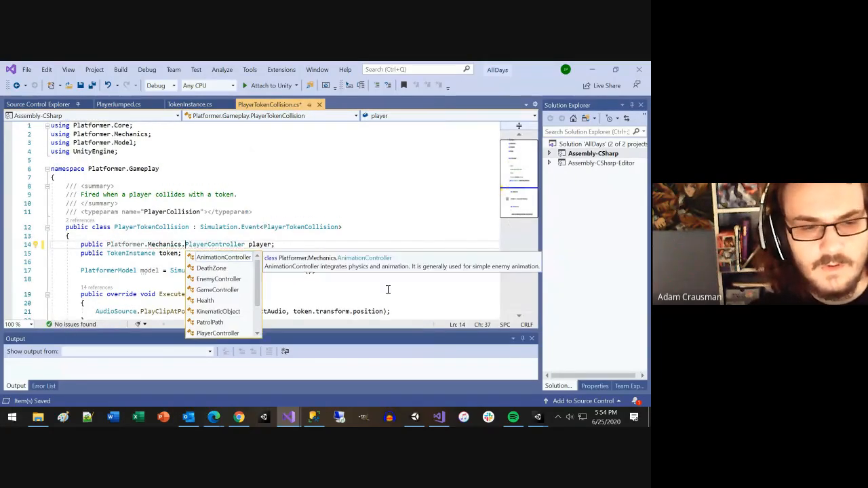
key(ctrl+s)
scroll(355, 271, down, 3)
scroll(360, 268, up, 3)
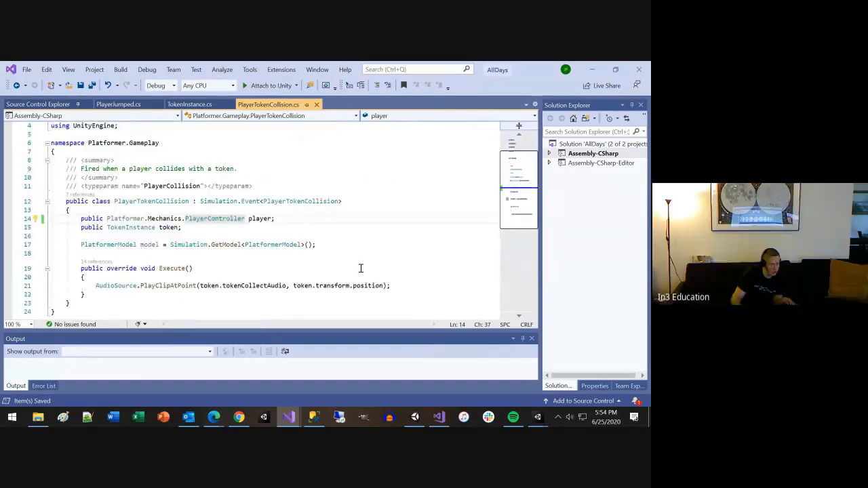
Step: Switch to Unity, open PlayerSpawn.cs from the JumpState error in the Console, and review the script around its PlayerController reference
key(alt+Tab)
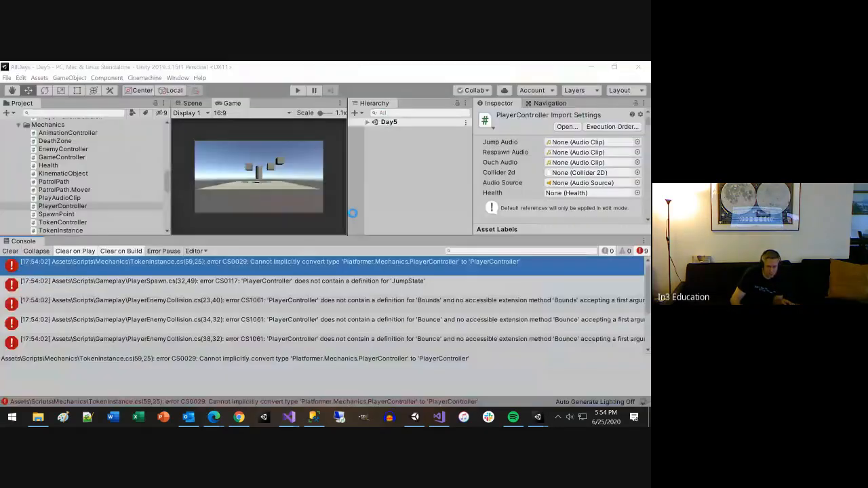
click(280, 315)
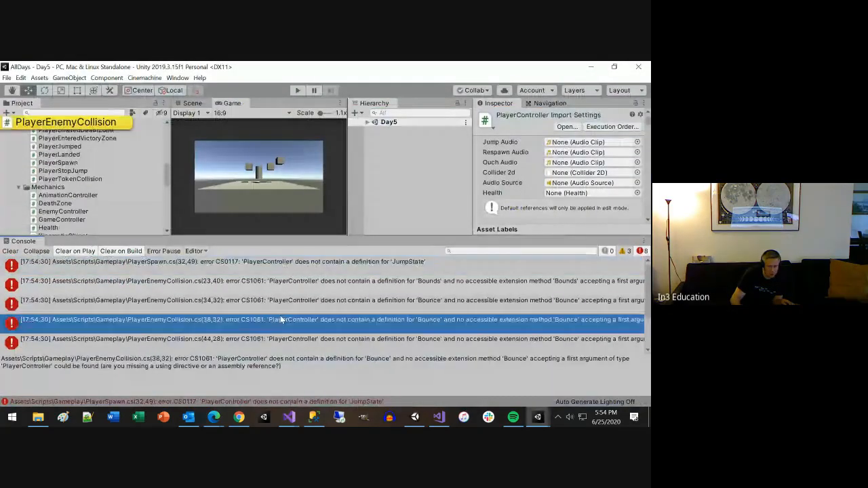
double_click(285, 263)
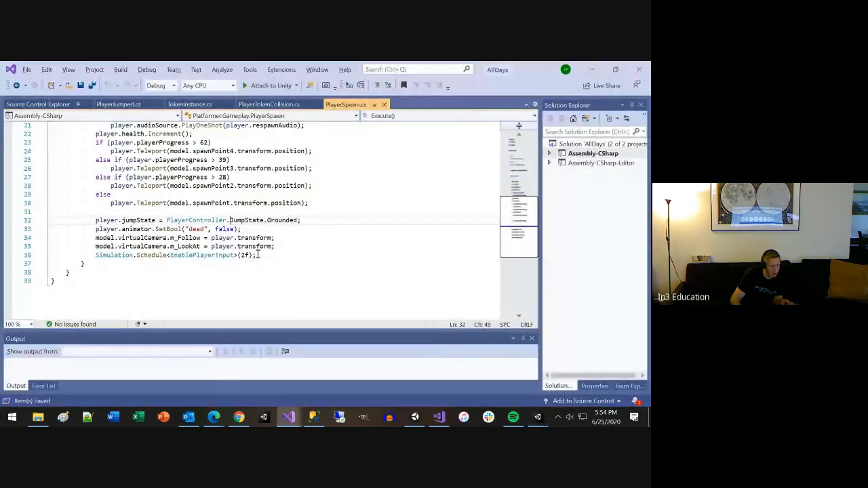
key(alt+Tab)
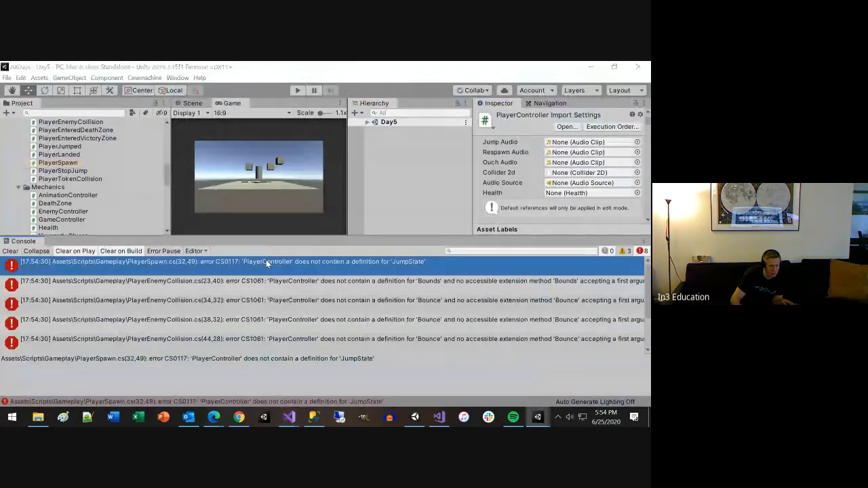
key(alt+Tab)
scroll(251, 260, up, 4)
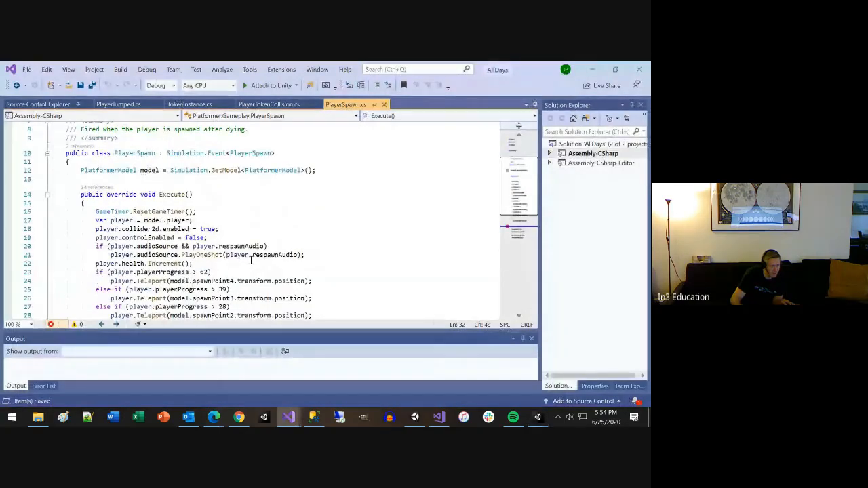
scroll(250, 260, up, 2)
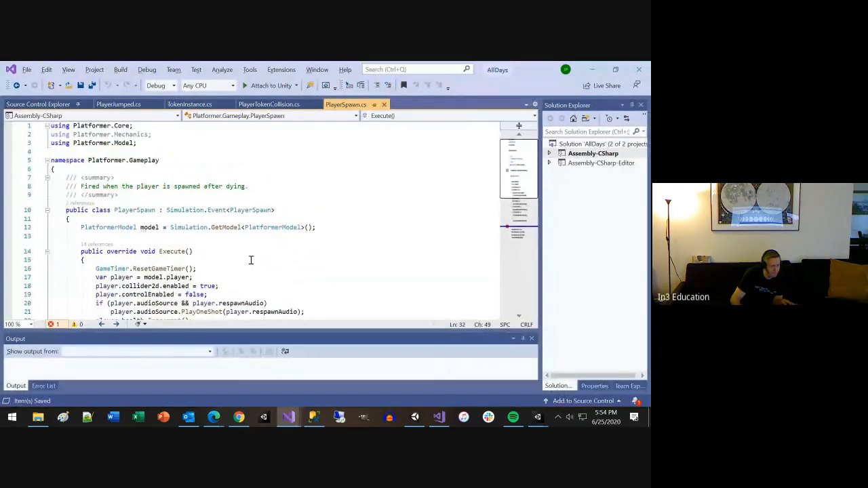
scroll(251, 259, down, 6)
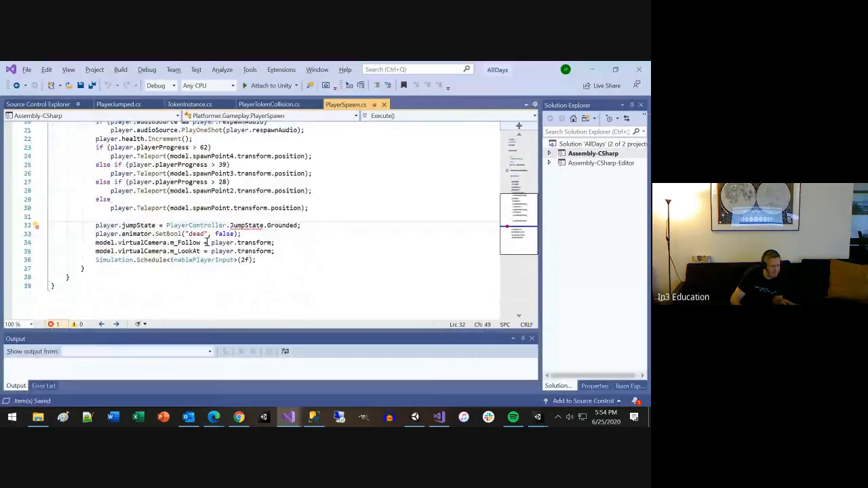
Step: Prefix PlayerController.JumpState.Grounded on line 32 of PlayerSpawn.cs with Platformer.Mechanics
click(165, 225)
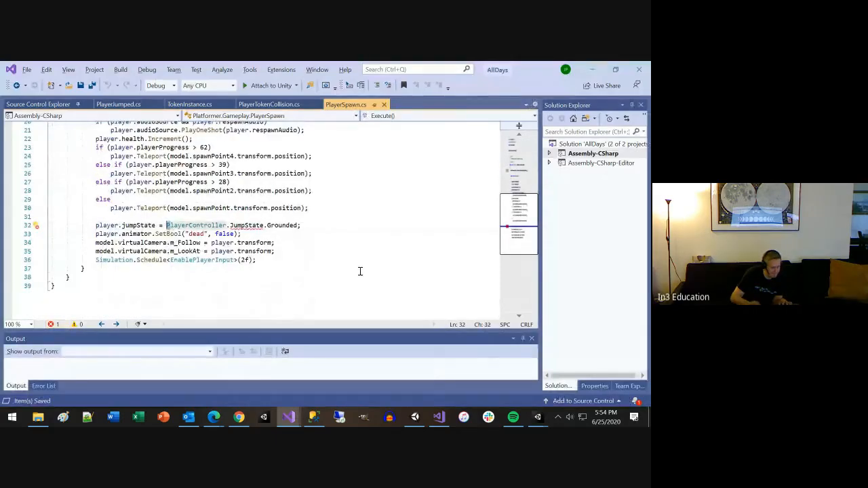
text(Platformer.Mechanics.)
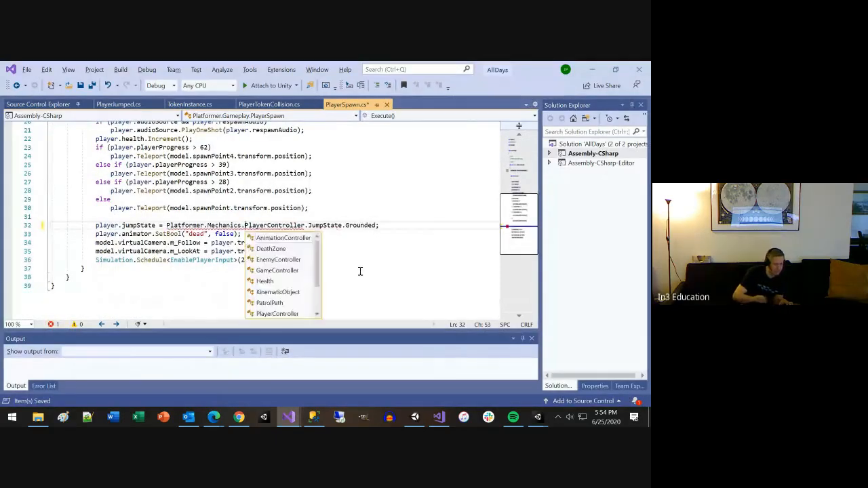
Step: Save PlayerSpawn.cs, check its namespaces, and close the PlayerSpawn, PlayerTokenCollision and TokenInstance scripts
key(ctrl+s)
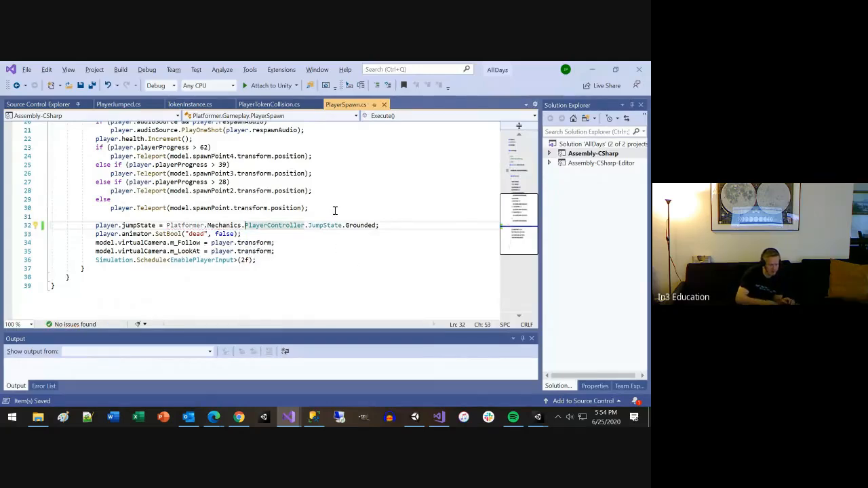
scroll(335, 211, up, 5)
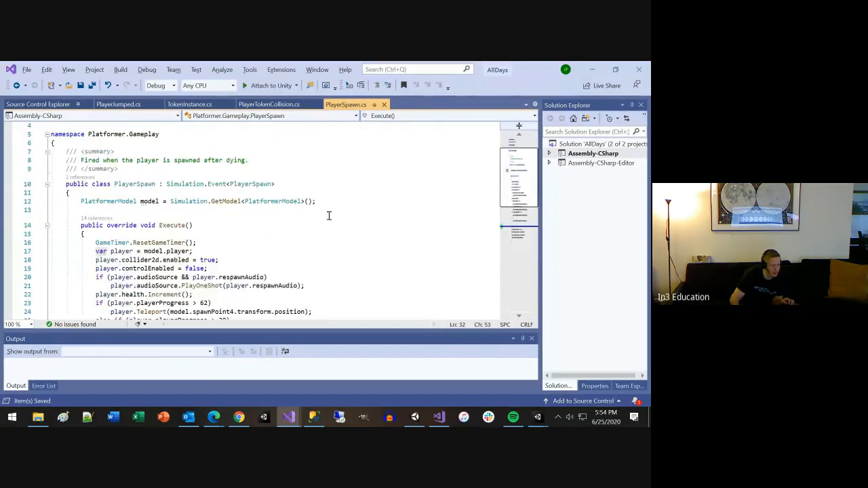
scroll(329, 215, up, 1)
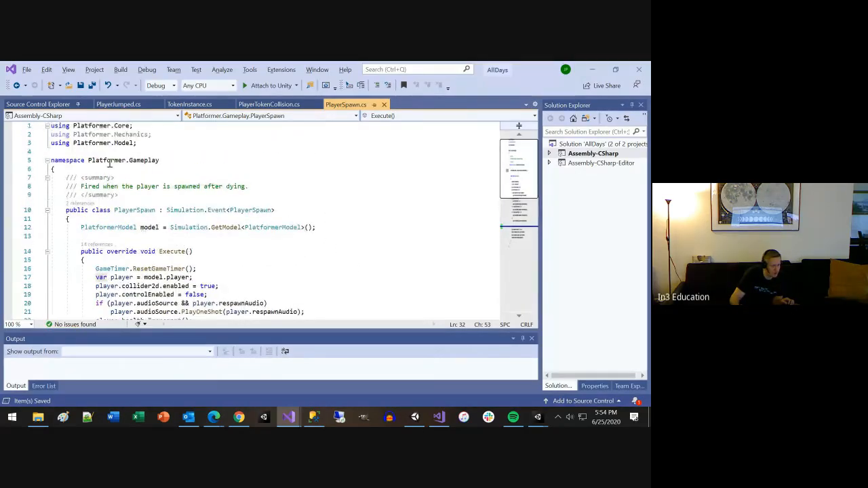
key(ctrl+F4)
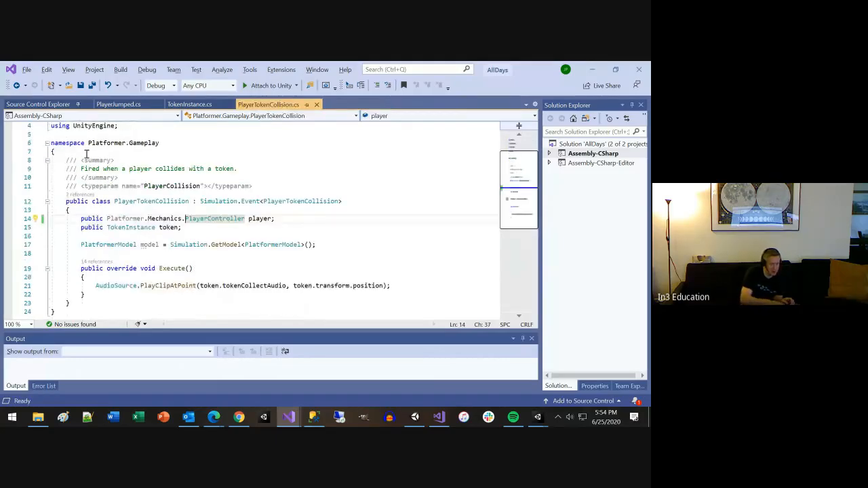
key(ctrl+F4)
key(ctrl+F4)
Step: Switch to Unity, open PlayerEnemyCollision.cs from the line 23 Bounds error, and locate the player reference in it
key(alt+Tab)
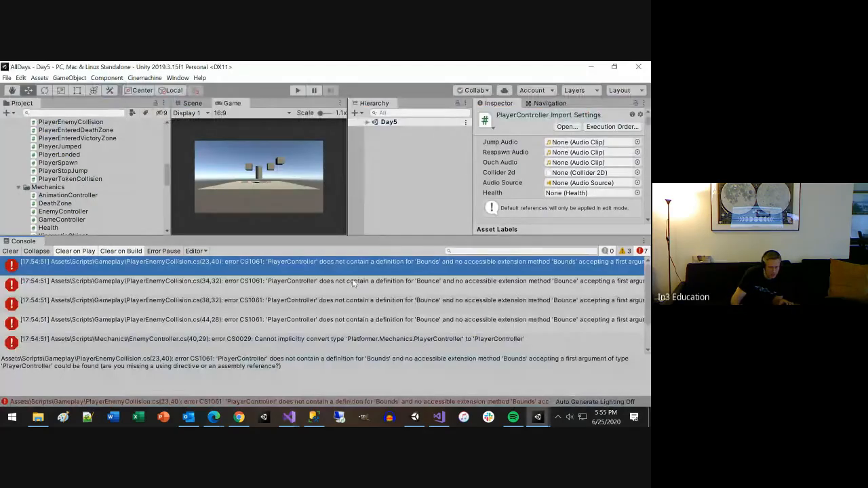
double_click(391, 262)
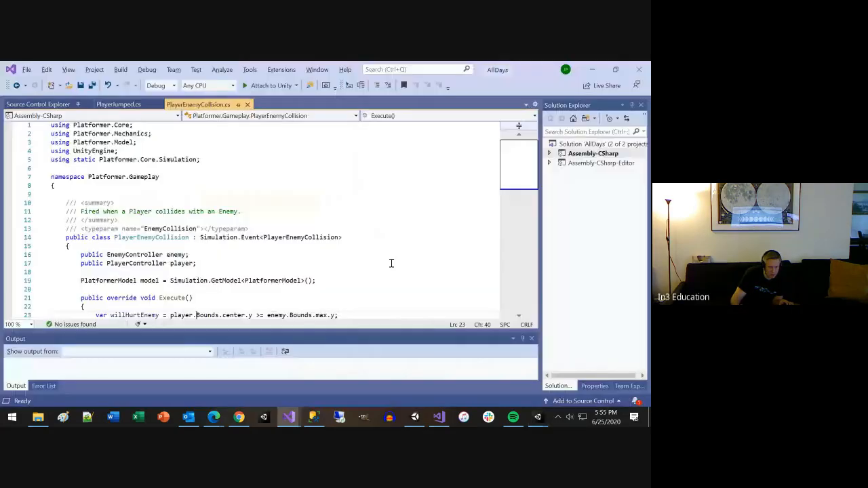
scroll(235, 293, down, 2)
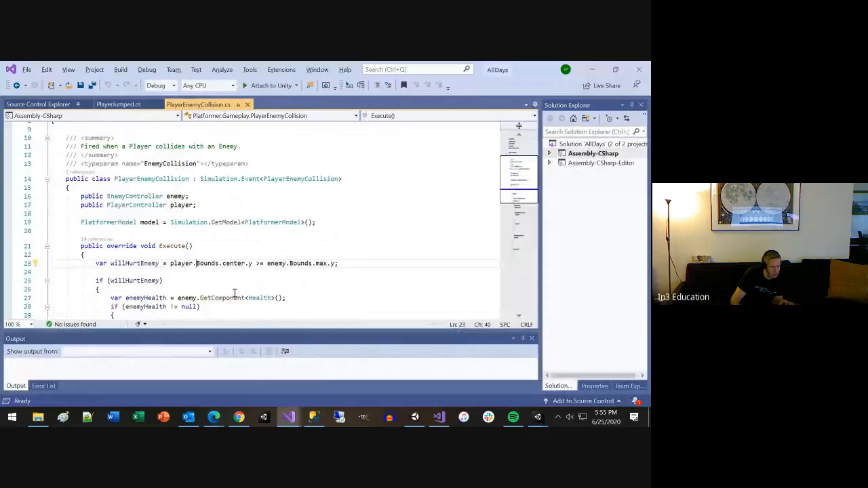
click(184, 263)
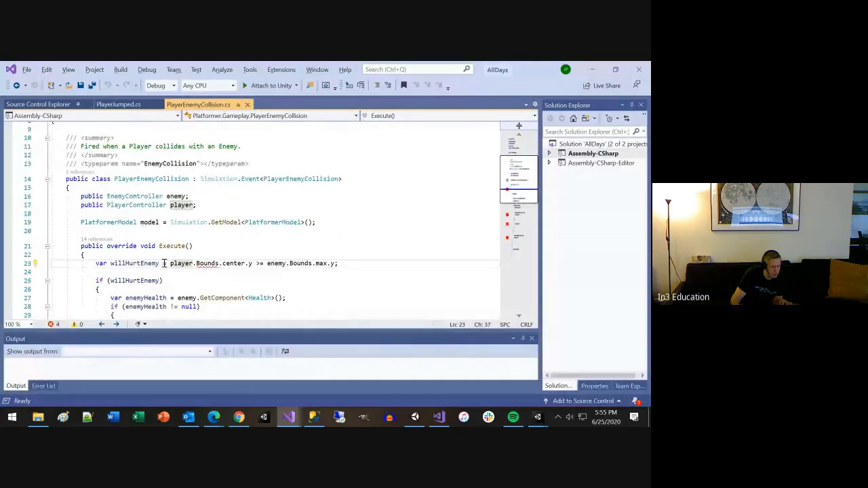
Step: Prefix the player field's PlayerController type in PlayerEnemyCollision.cs with Platformer.Mechanics and save the file
click(105, 205)
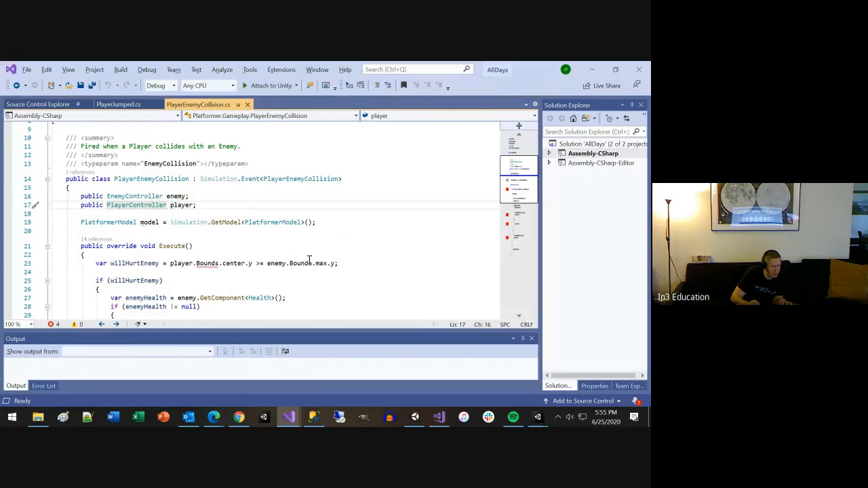
text(Platformer.Mechanics.)
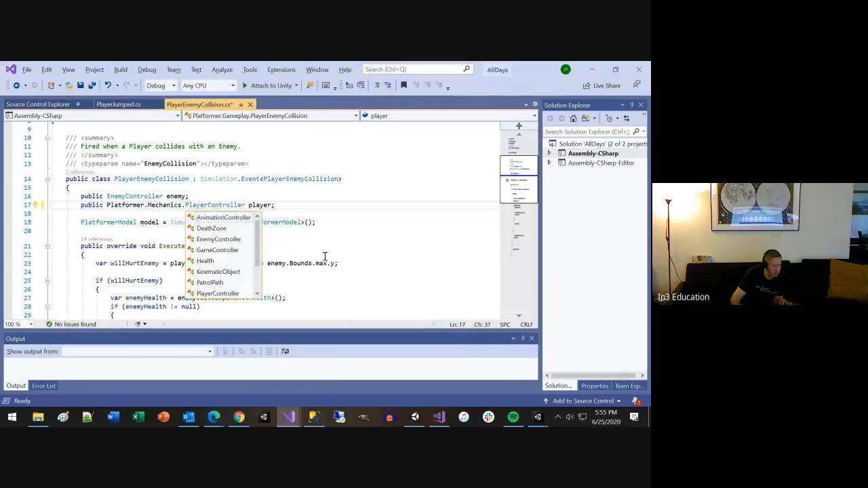
scroll(358, 261, up, 2)
scroll(358, 261, up, 1)
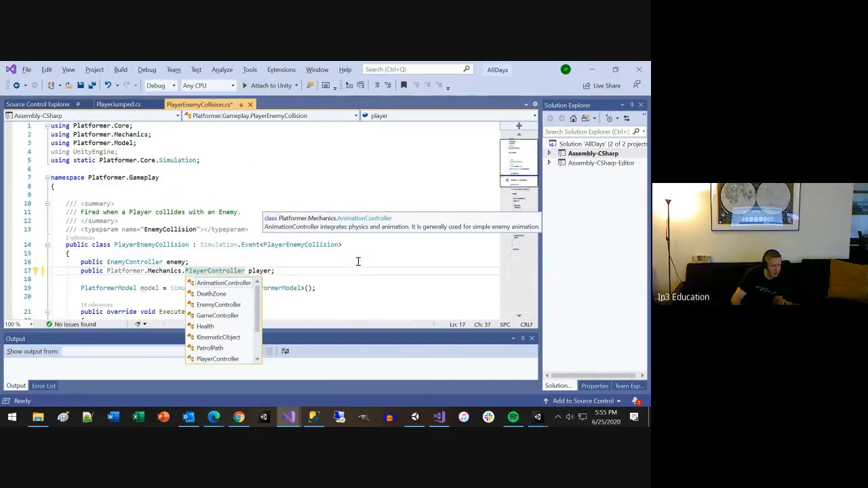
key(ctrl+s)
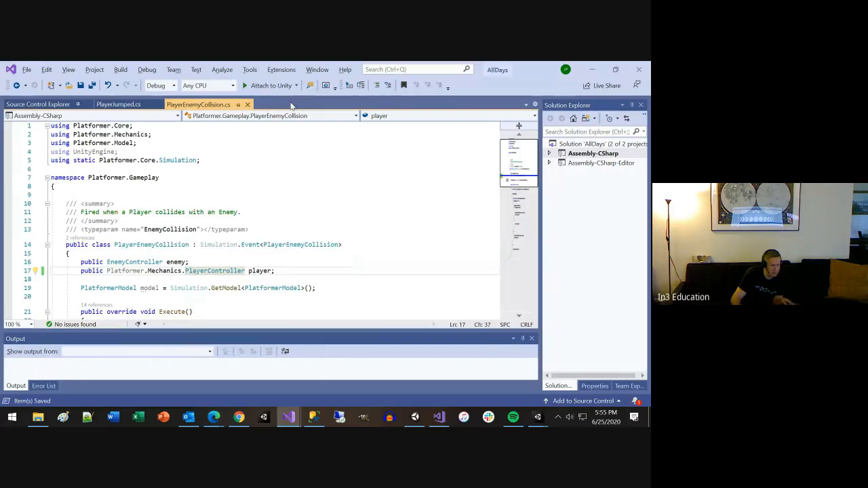
Step: Switch to Unity and open PlayerController.cs at the line 65 type conversion error
key(alt+Tab)
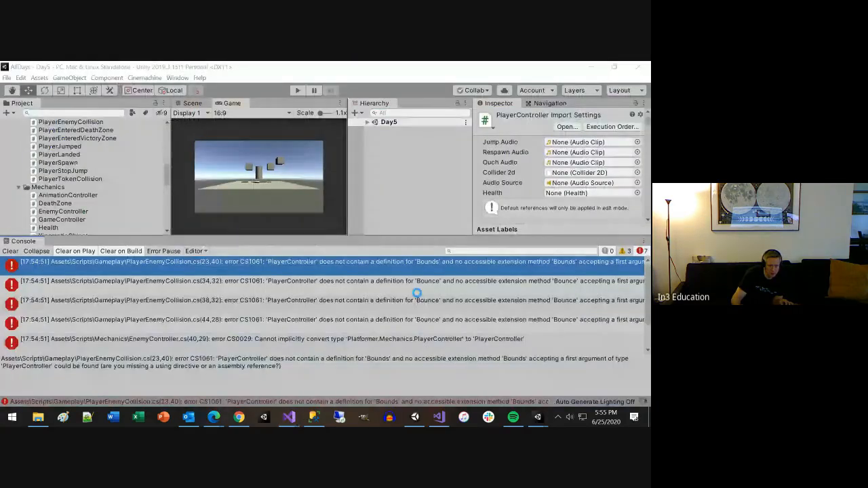
click(398, 265)
double_click(397, 265)
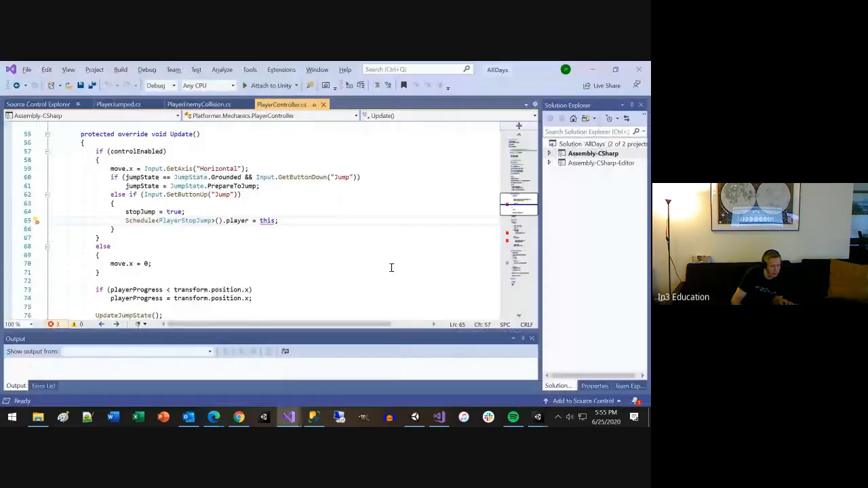
Step: Examine PlayerController.cs from its namespace and class declaration to the PlayerStopJump call in the Update method
scroll(268, 269, up, 3)
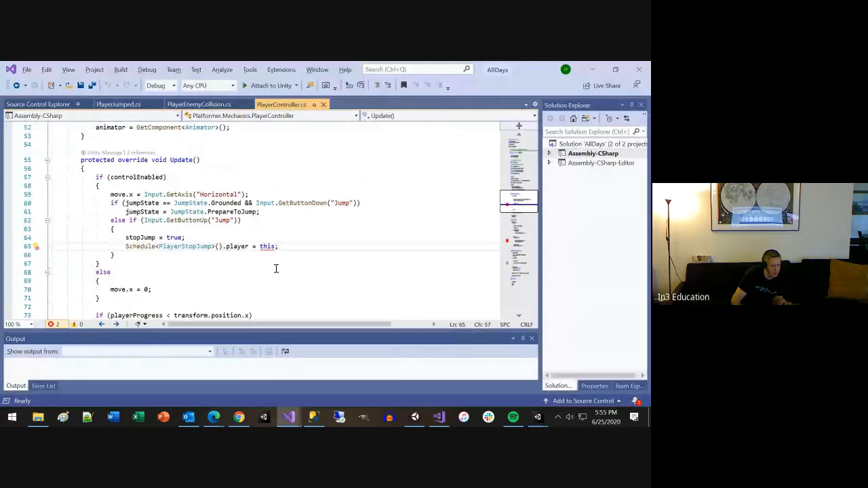
scroll(272, 263, up, 3)
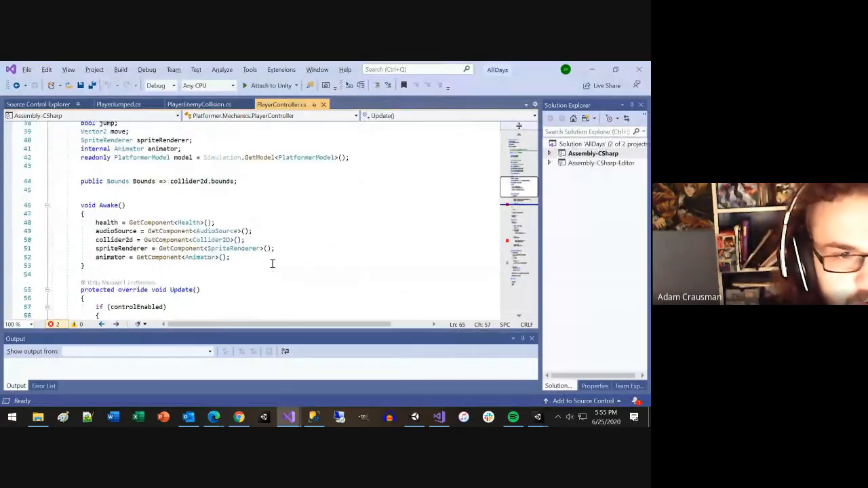
scroll(272, 263, up, 3)
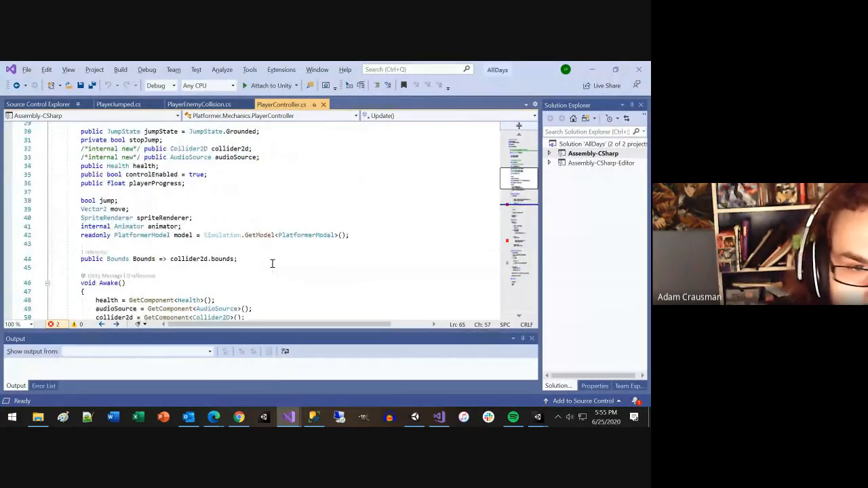
scroll(272, 264, up, 1)
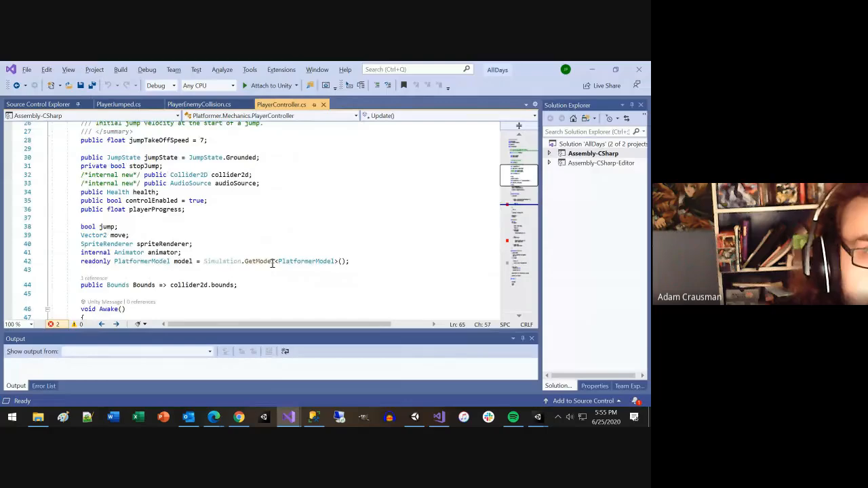
scroll(272, 263, up, 3)
scroll(272, 263, up, 2)
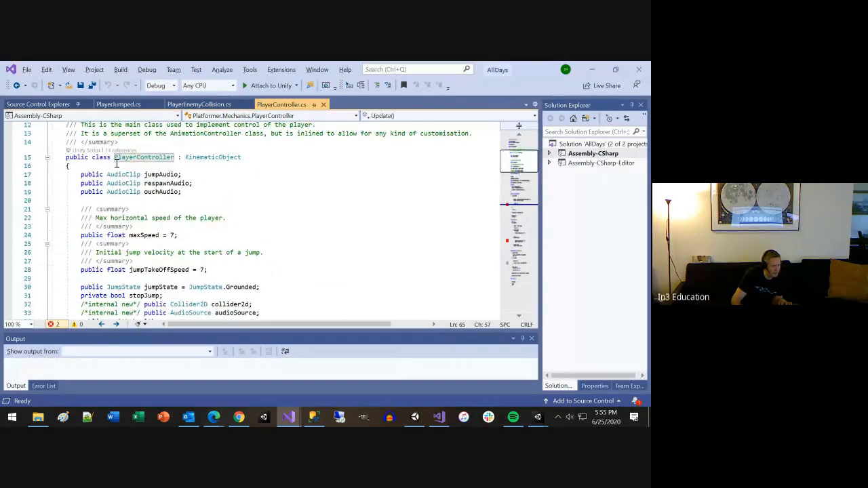
scroll(280, 212, up, 4)
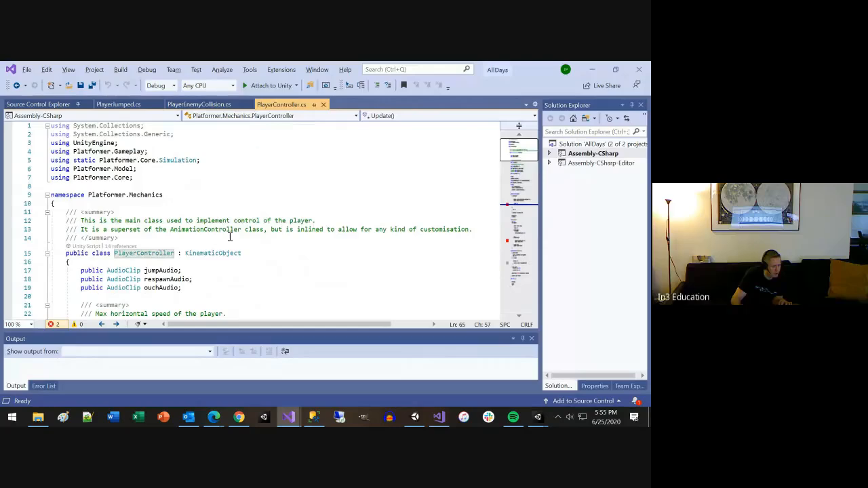
scroll(270, 245, down, 4)
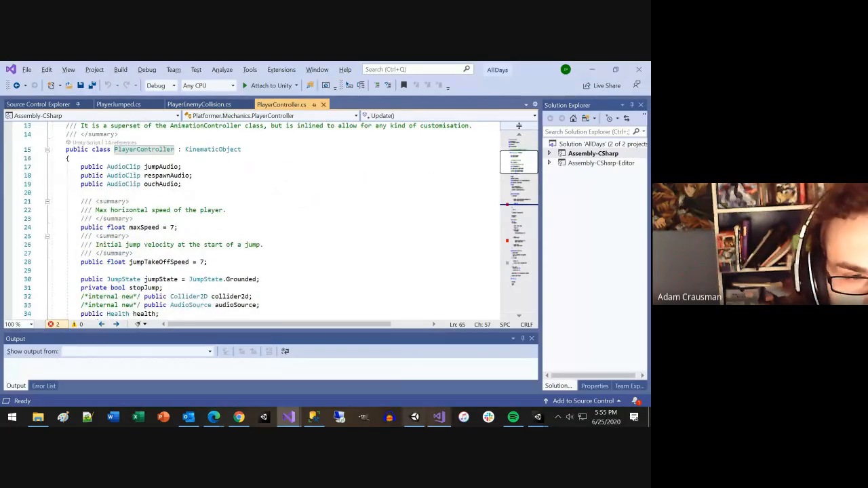
scroll(232, 226, down, 1)
scroll(232, 226, down, 10)
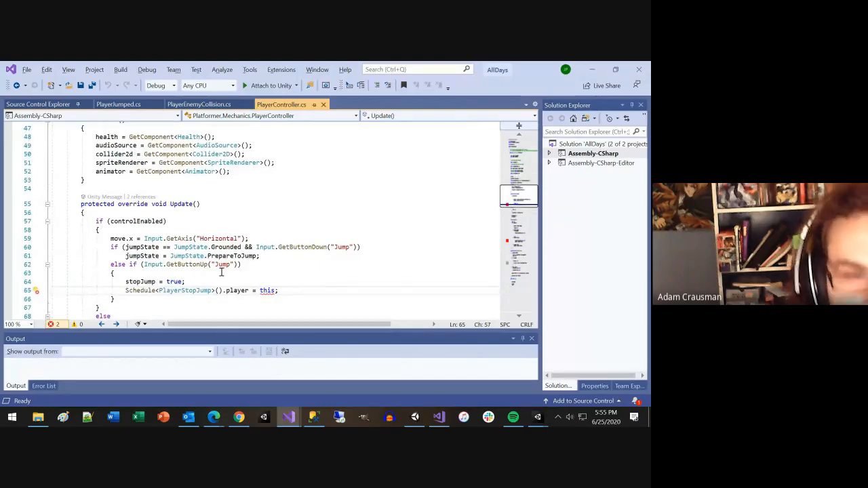
Step: Go to the definition of PlayerStopJump's player field, prefix its PlayerController type with Platformer.Mechanics, then save and close PlayerStopJump.cs
click(232, 290)
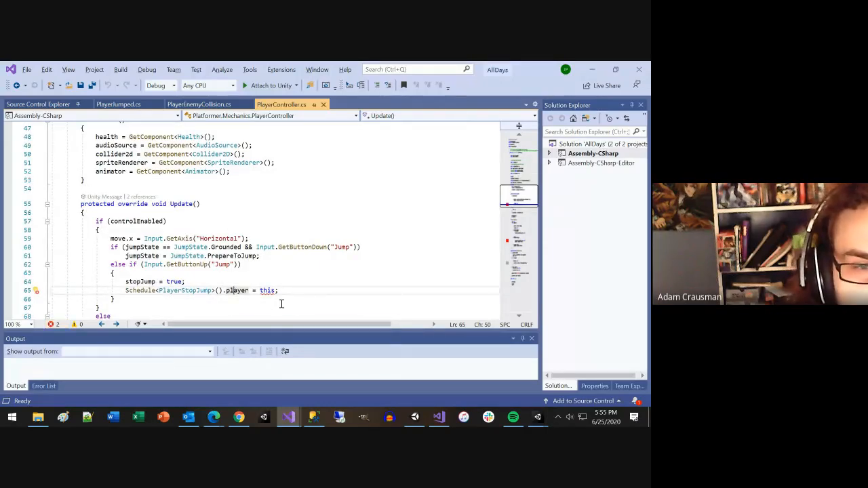
key(F12)
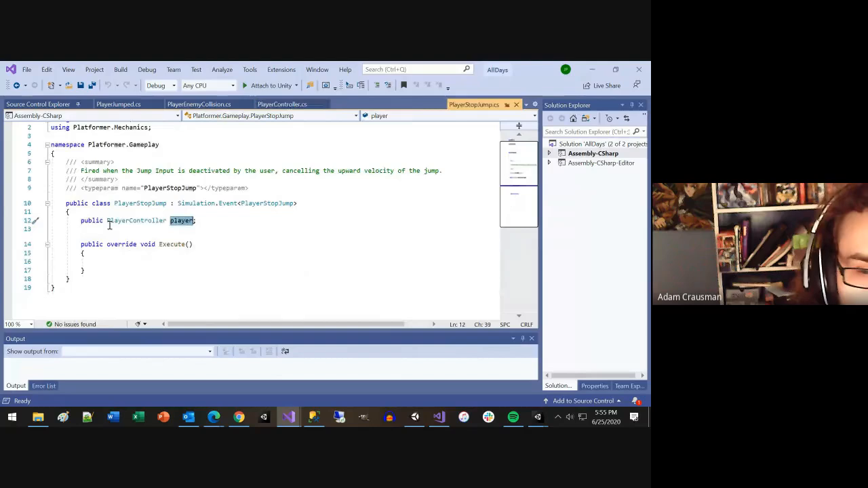
click(106, 222)
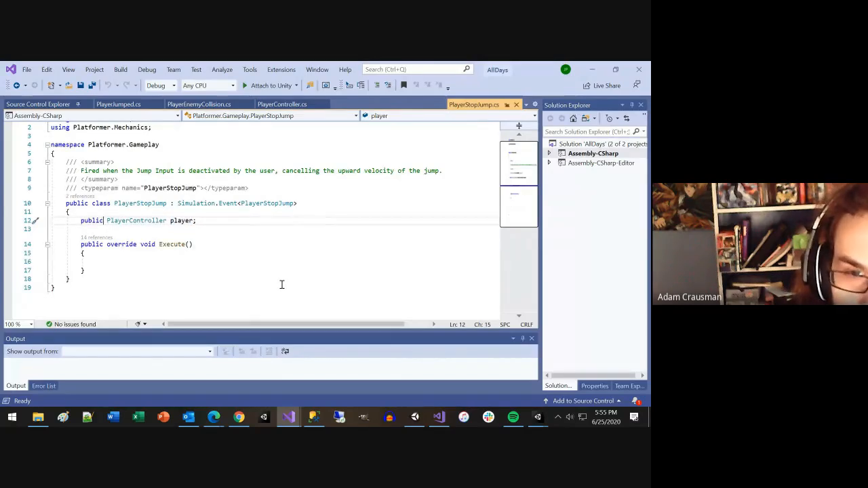
key(Right)
text(Platformer.Mechanics.)
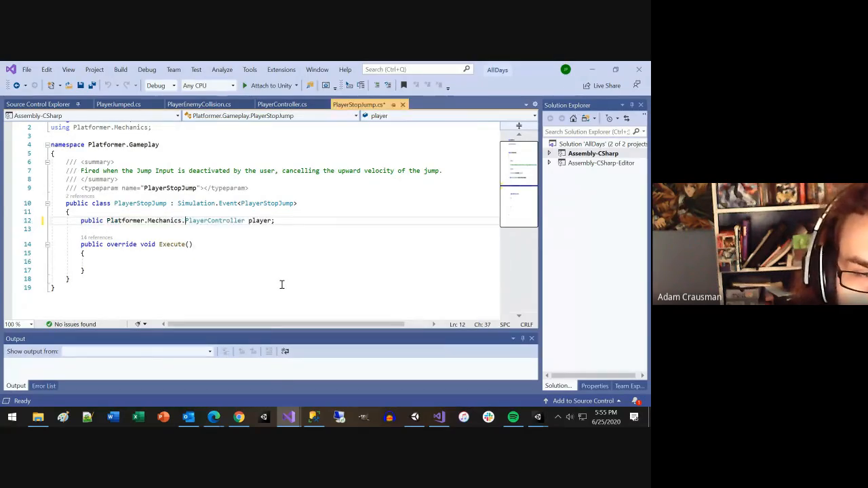
key(ctrl+s)
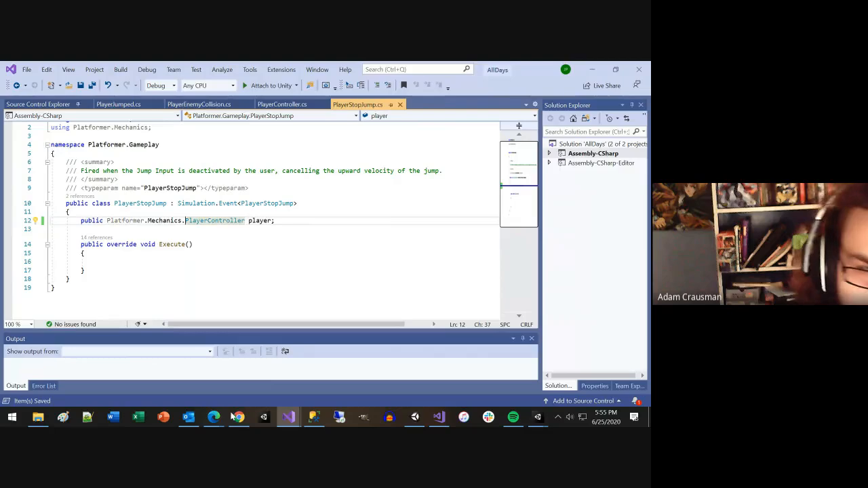
click(400, 105)
Step: Switch to Unity, open the remaining PlayerController.cs conversion error at line 100, and go to the definition of PlayerLanded's player field
key(alt+Tab)
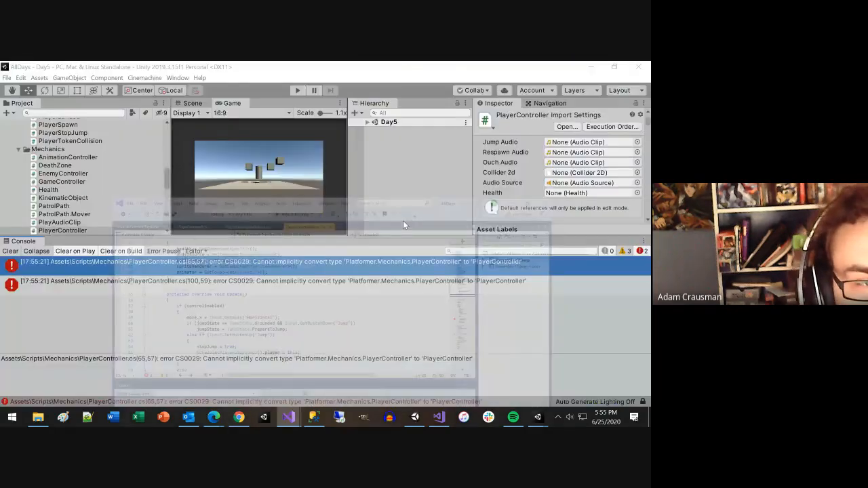
double_click(360, 265)
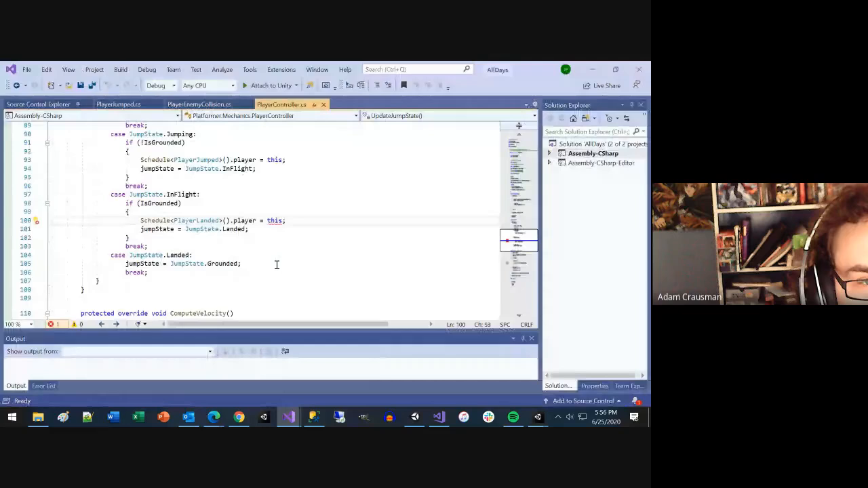
click(248, 220)
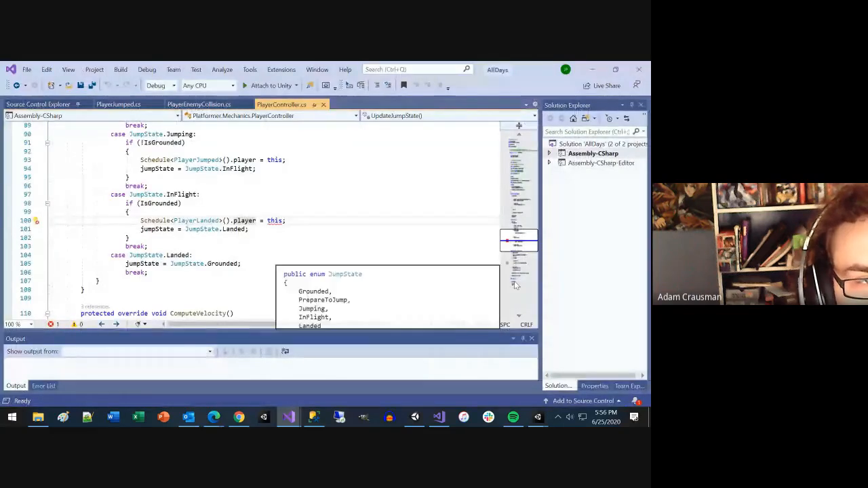
key(F12)
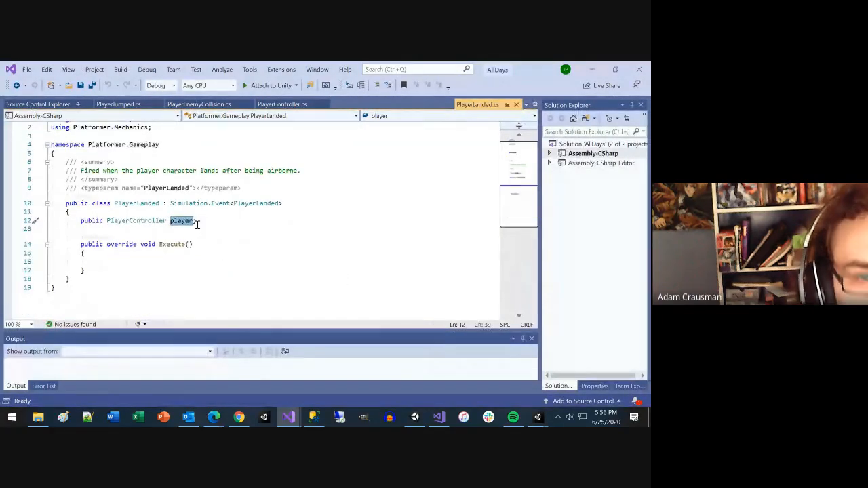
Step: Prefix the player field's PlayerController type in PlayerLanded.cs with Platformer.Mechanics and save the file
click(106, 220)
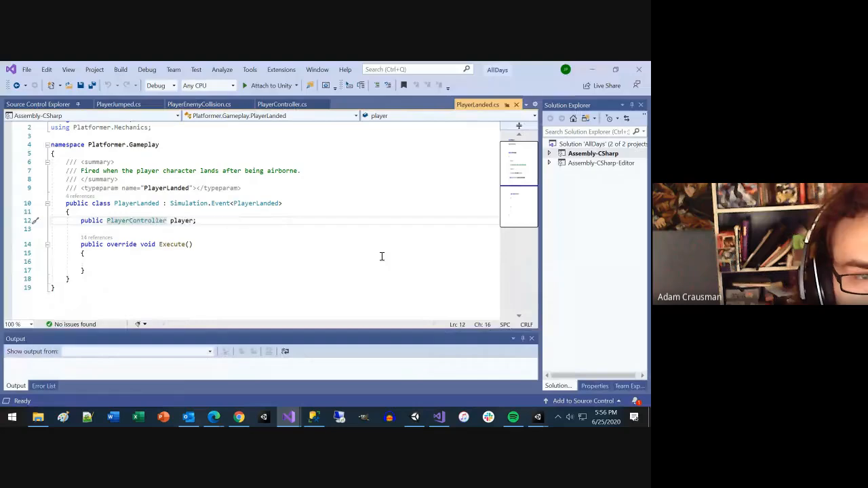
text(Platformer.Mechanics)
text(.)
key(ctrl+s)
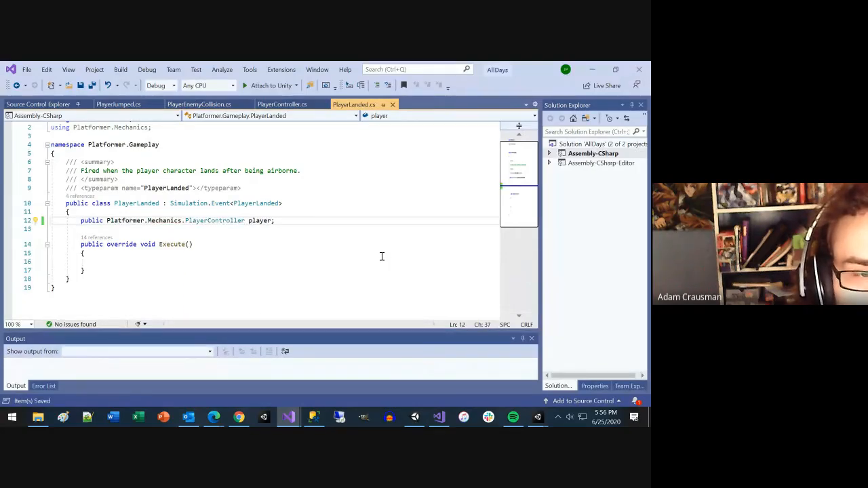
Step: Close the PlayerLanded.cs, PlayerController.cs and PlayerJumped.cs scripts
click(392, 105)
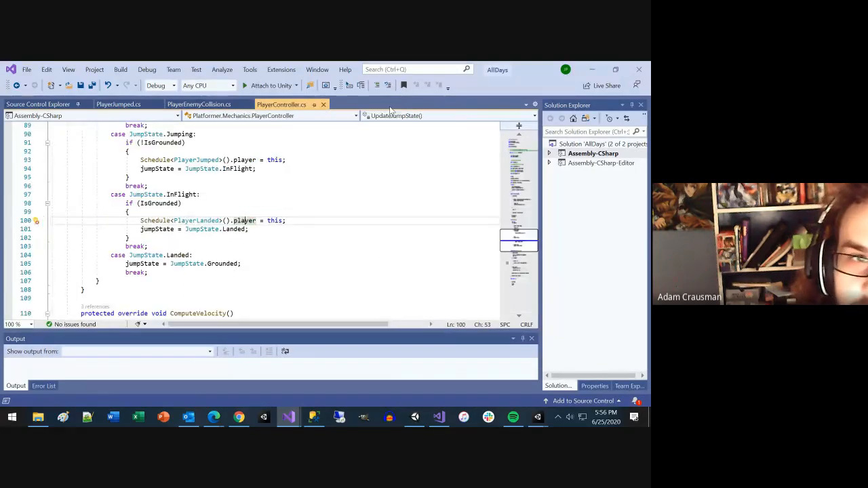
click(324, 105)
click(157, 105)
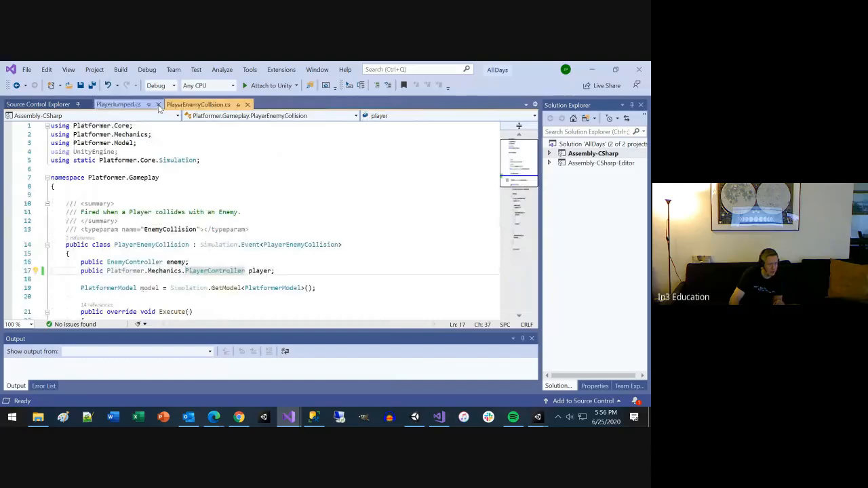
Step: Close the remaining PlayerEnemyCollision.cs script, switch to Unity and shrink the Console to give the Project area more height
click(177, 105)
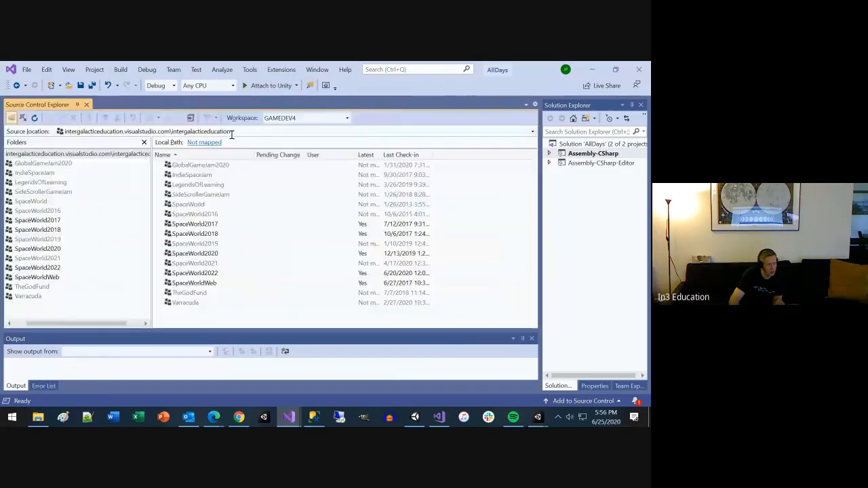
key(alt+Tab)
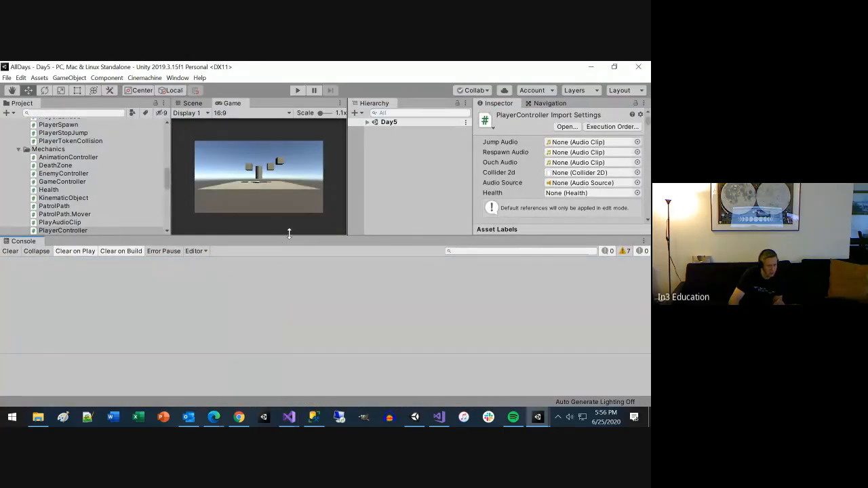
drag(289, 234, 253, 325)
Step: Collapse the Mod Assets, Scenes and Scripts folders in the project's asset tree
scroll(149, 248, up, 10)
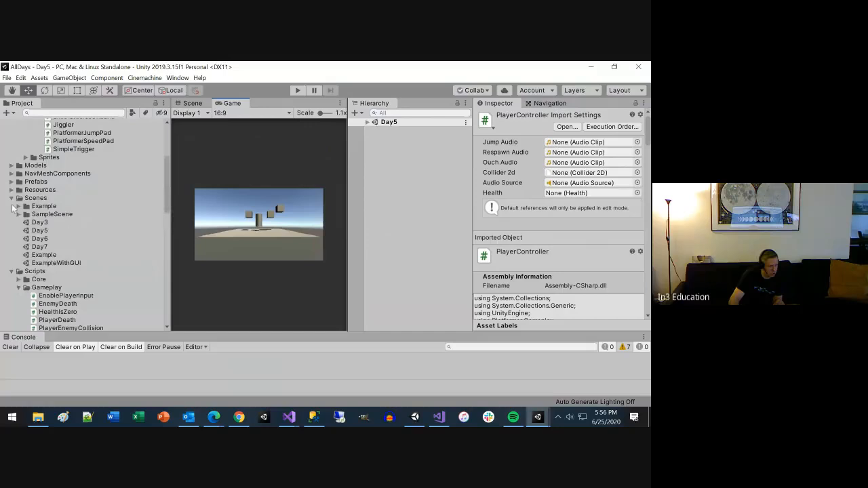
scroll(31, 238, up, 5)
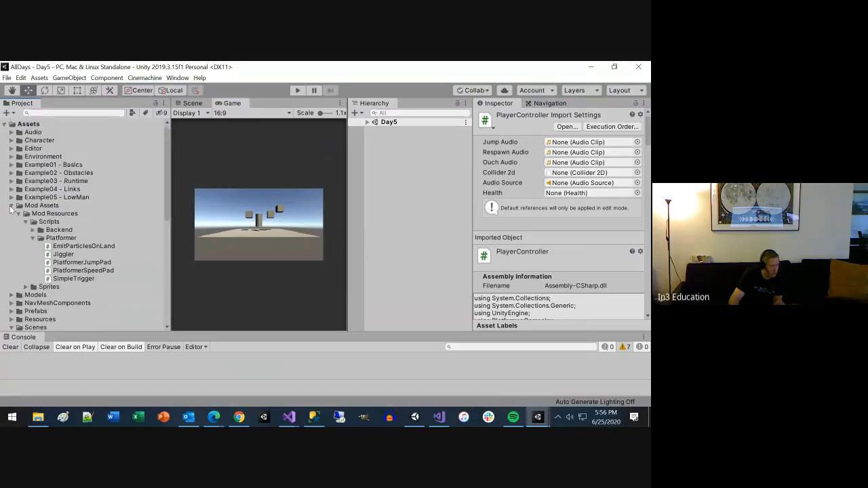
click(11, 206)
click(12, 247)
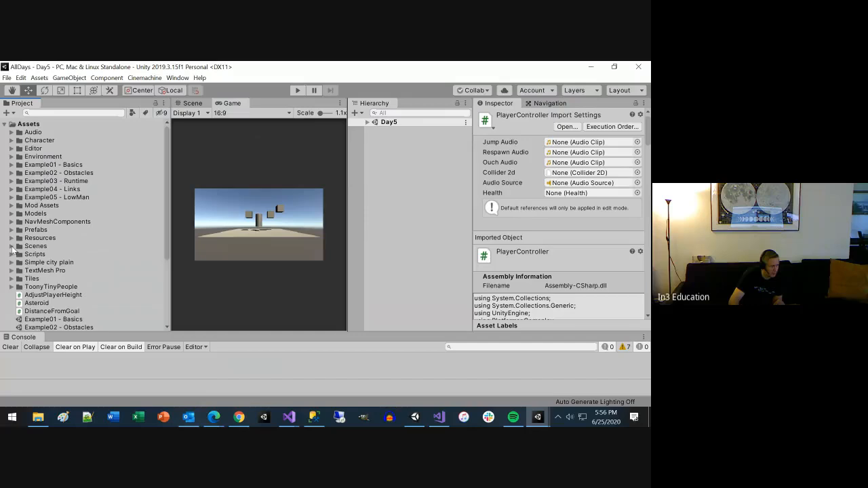
Step: Move the loose AdjustPlayerHeight, Asteroid and DistanceFromGoal scripts from the Assets root into the Scripts folder
scroll(27, 300, down, 2)
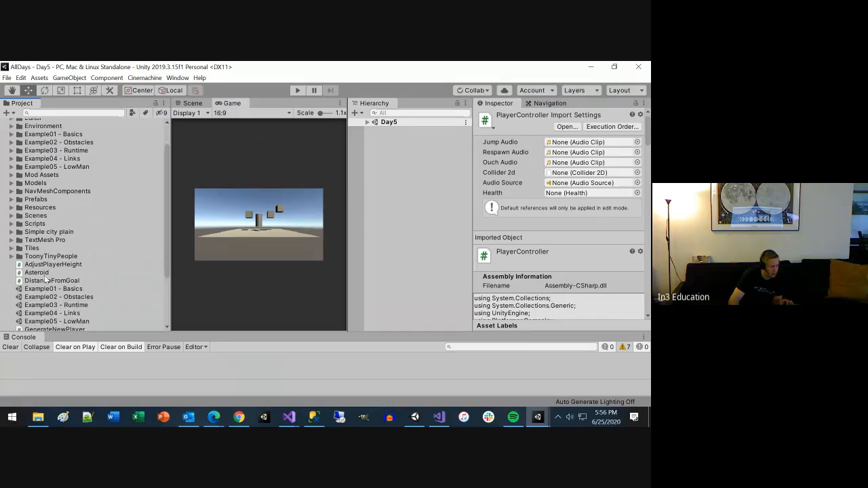
click(44, 274)
click(41, 280)
shift+click(42, 264)
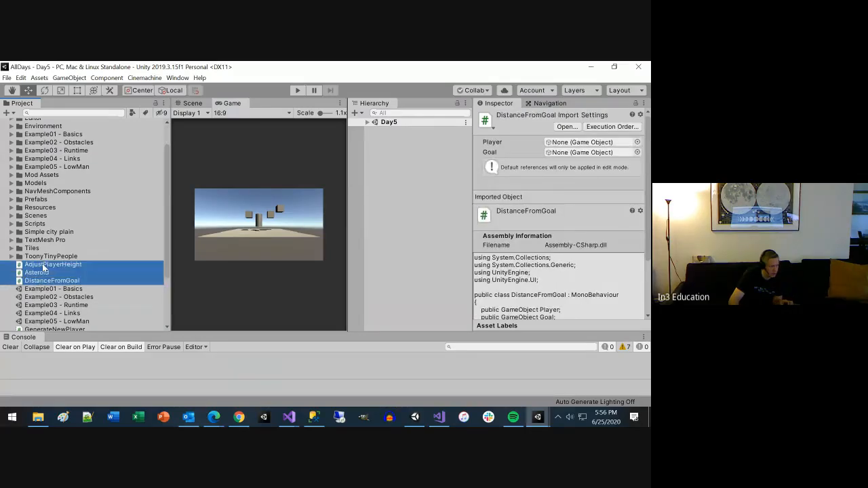
scroll(76, 281, up, 2)
scroll(76, 281, down, 2)
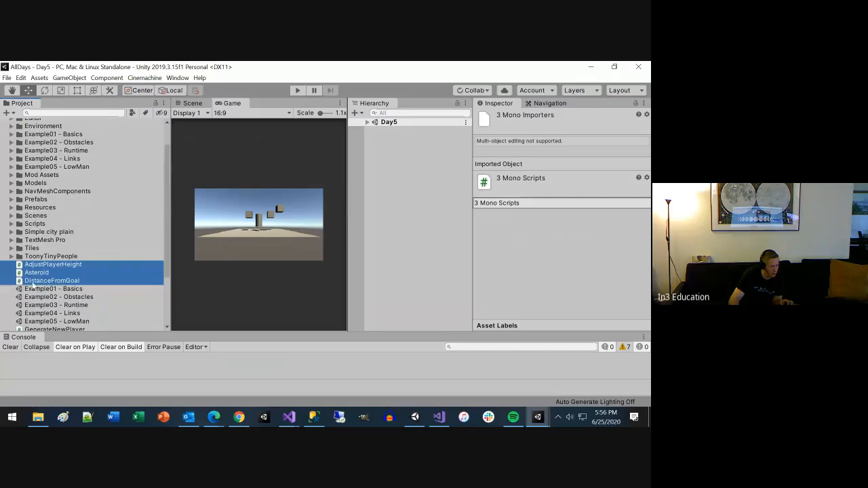
drag(25, 280, 39, 226)
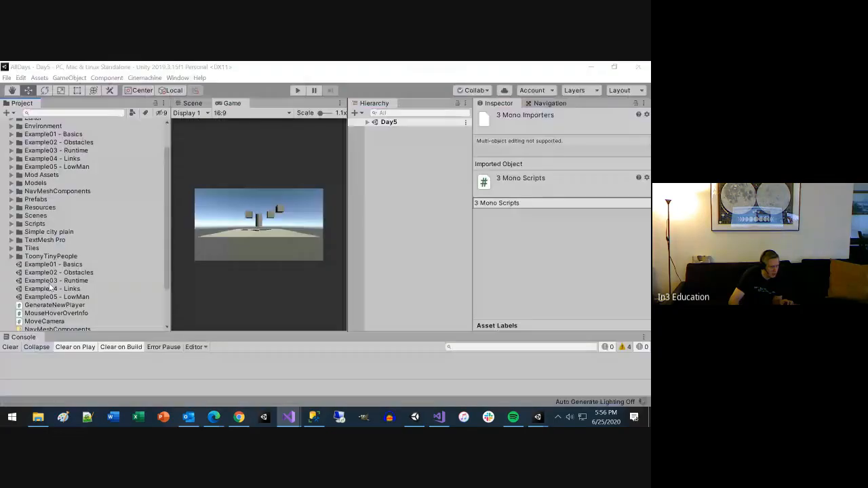
click(56, 271)
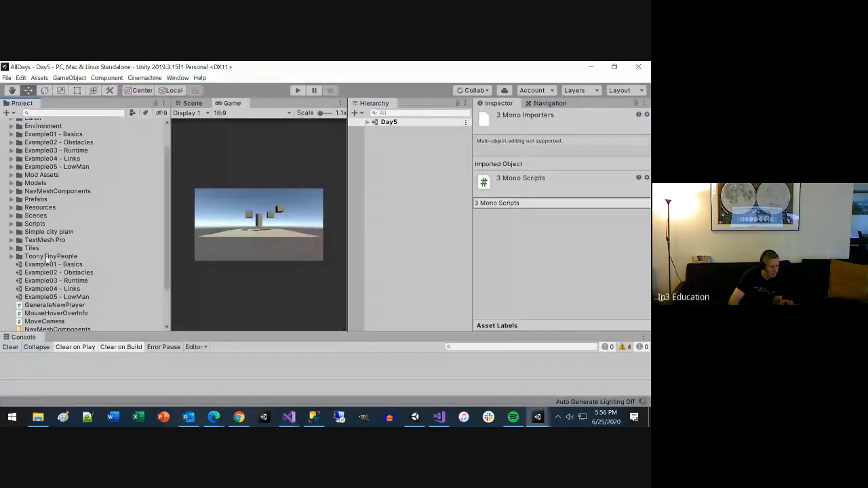
Step: Move the five scenes from Example01 - Basics through Example05 - LowMan into the Scenes folder
click(46, 265)
shift+click(46, 298)
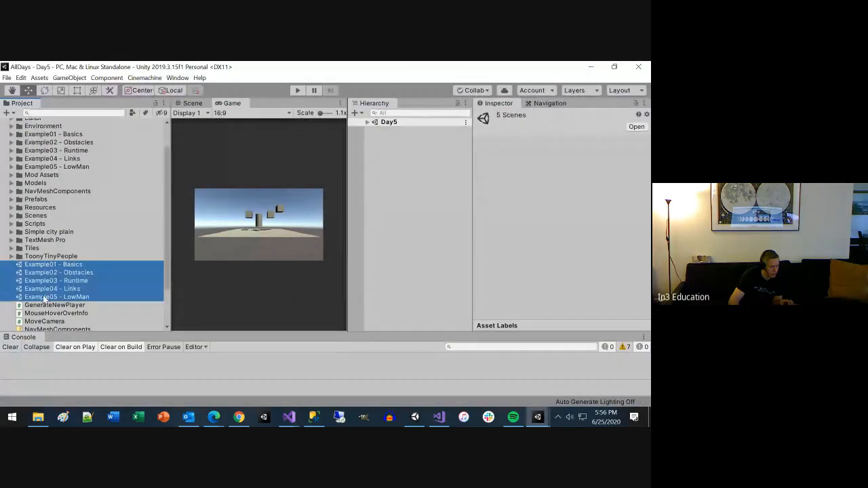
drag(45, 300, 39, 220)
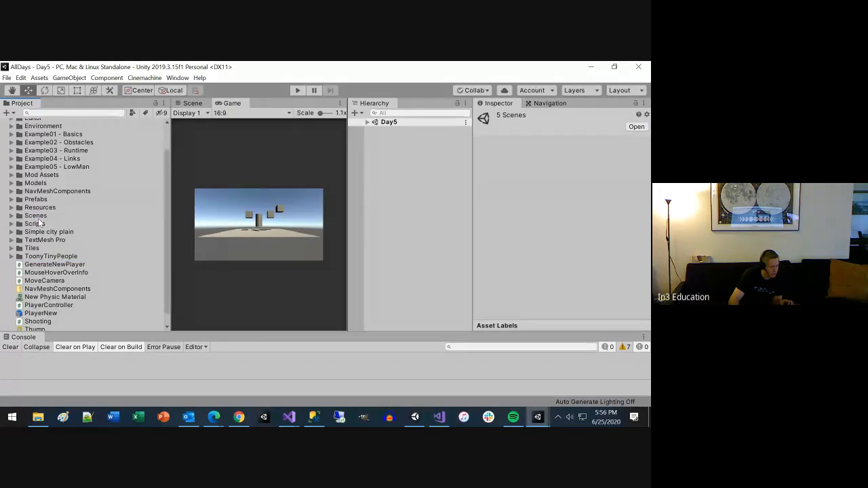
Step: Move the GenerateNewPlayer, MouseHoverOverInfo and MoveCamera scripts from the Assets root into the Scripts folder
click(45, 280)
shift+click(42, 265)
drag(43, 266, 34, 224)
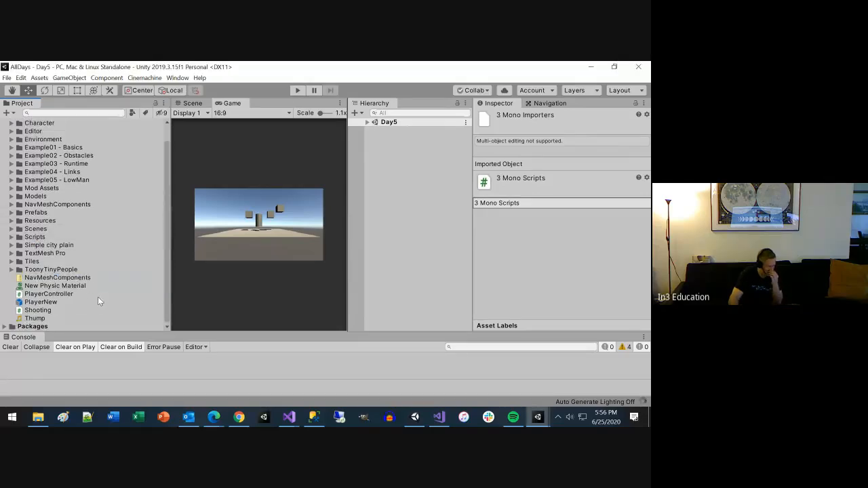
key(alt+Tab)
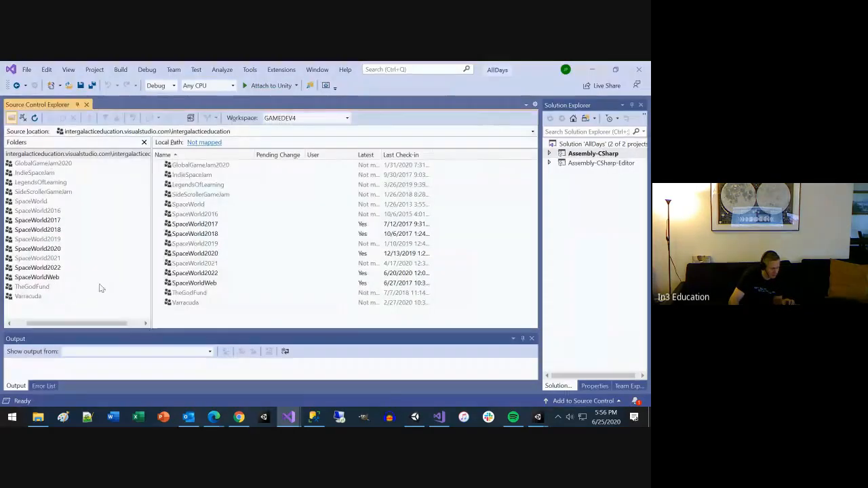
key(alt+Tab)
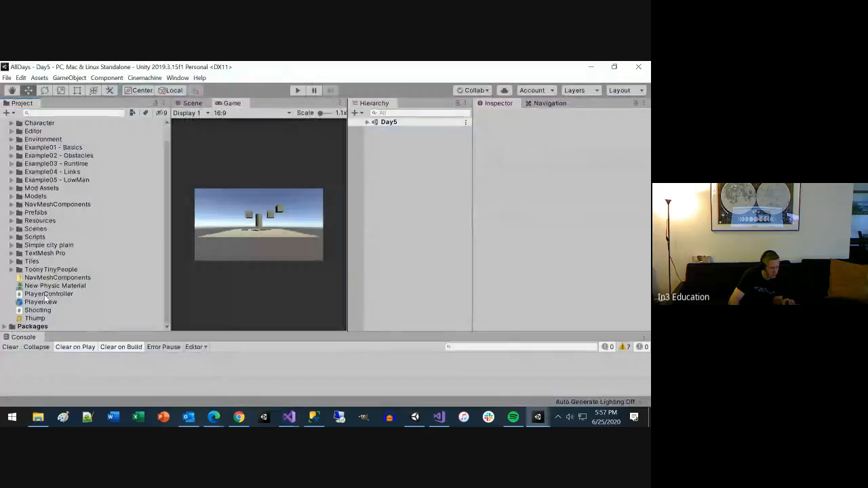
Step: Move the root-level PlayerController and Shooting scripts into the Scripts folder, then collapse that folder
click(44, 296)
click(45, 295)
ctrl+click(42, 312)
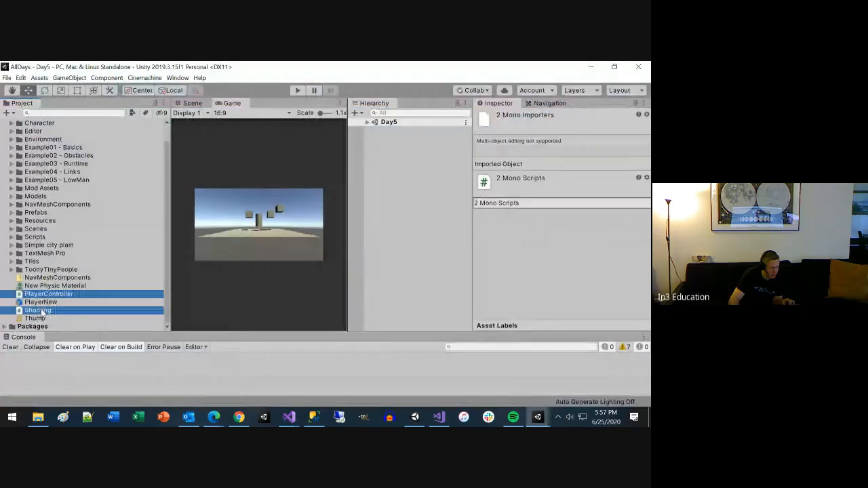
drag(42, 312, 35, 239)
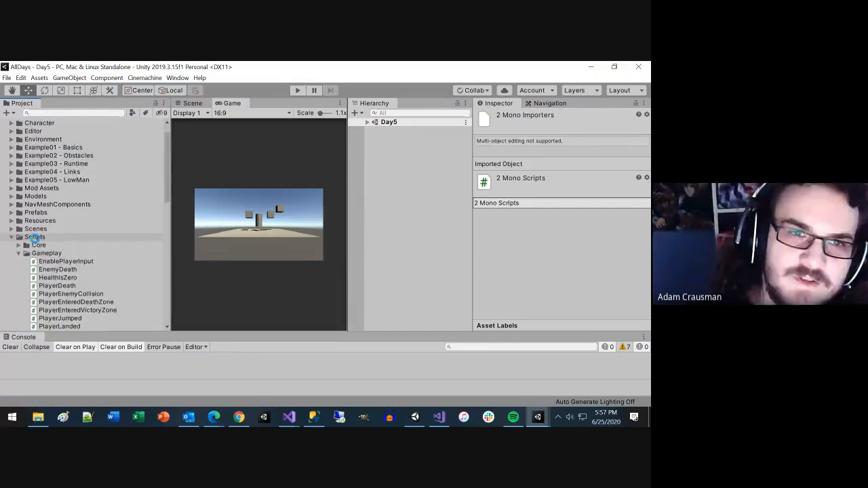
key(alt+Tab)
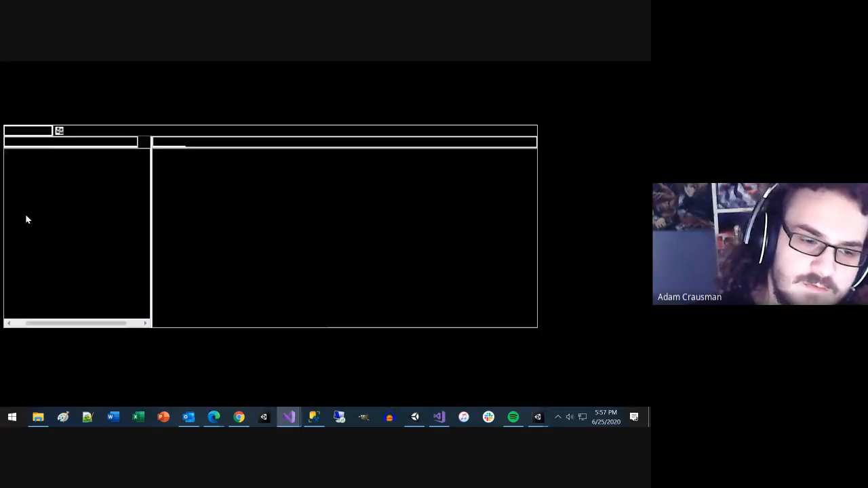
key(alt+Tab)
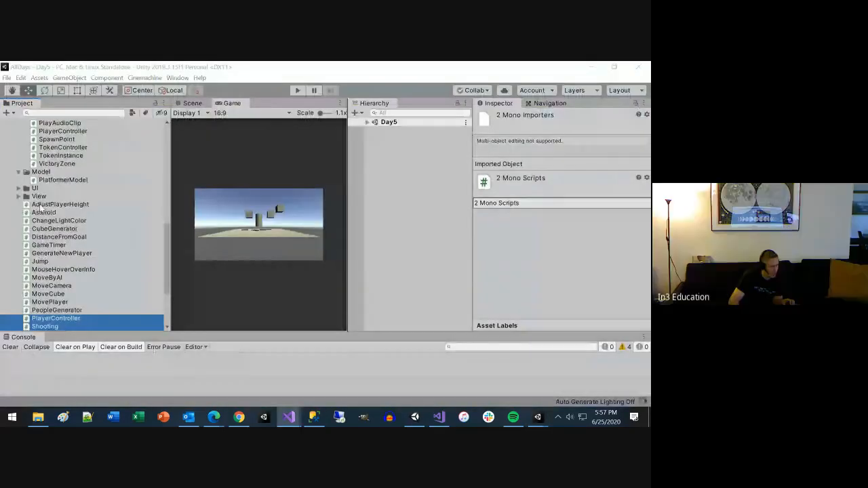
scroll(78, 231, up, 7)
scroll(78, 232, up, 3)
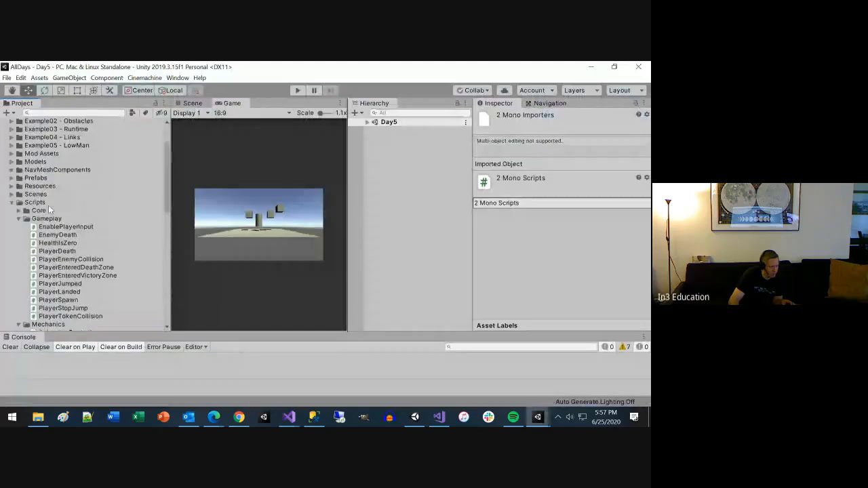
click(16, 203)
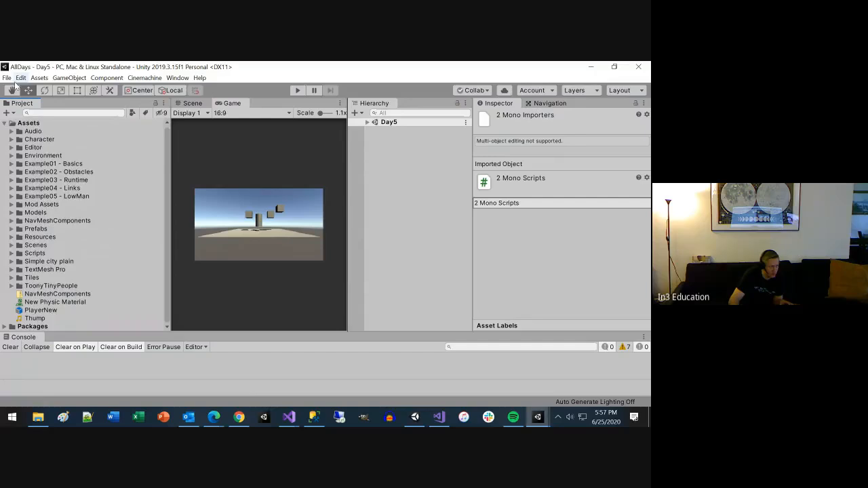
Step: Save the AllDays project
click(21, 77)
mouse_move(6, 77)
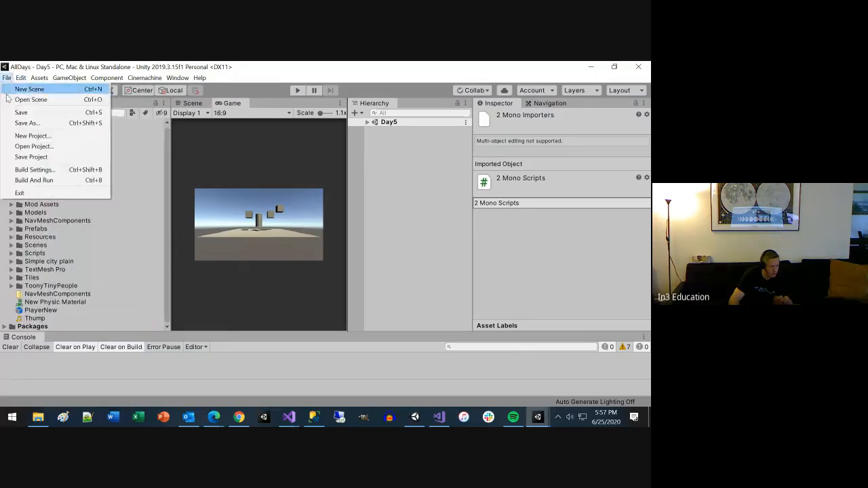
click(27, 157)
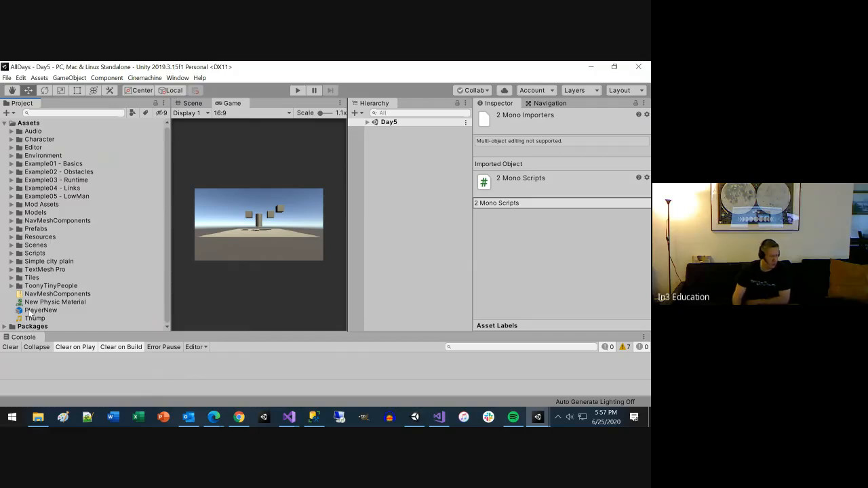
Step: Move the Thump sound into the Audio folder and the PlayerNew prefab into the Resources folder
drag(33, 322, 35, 133)
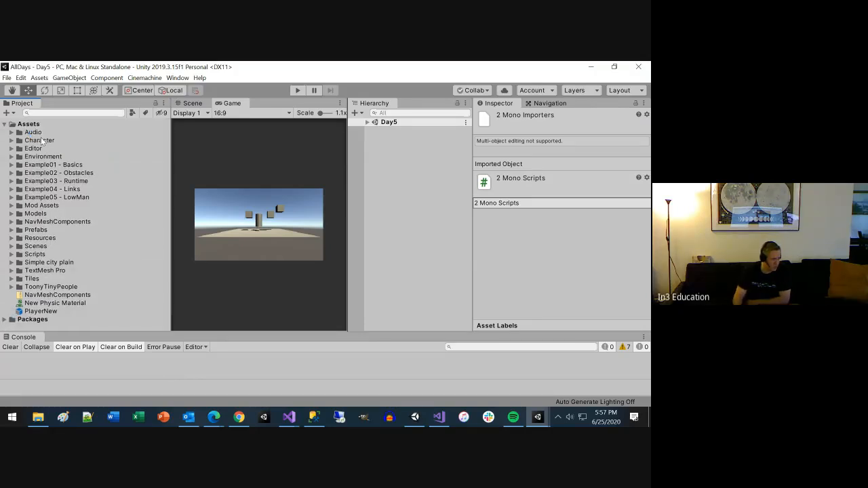
click(39, 312)
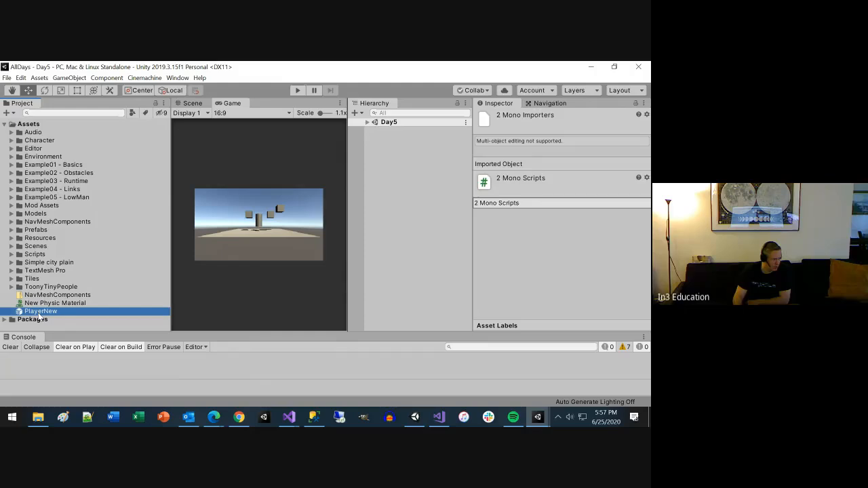
drag(42, 314, 50, 239)
Step: Inspect the New Physic Material asset, then show the NavMeshComponents zip archive in File Explorer
click(48, 303)
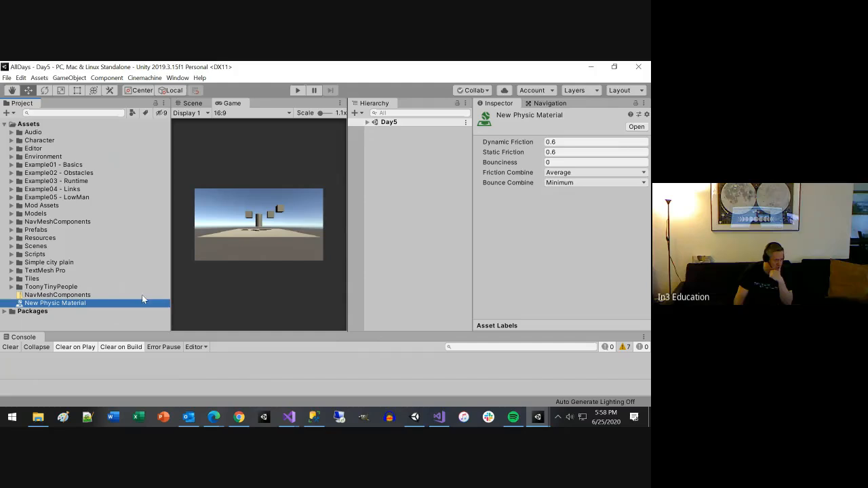
click(65, 295)
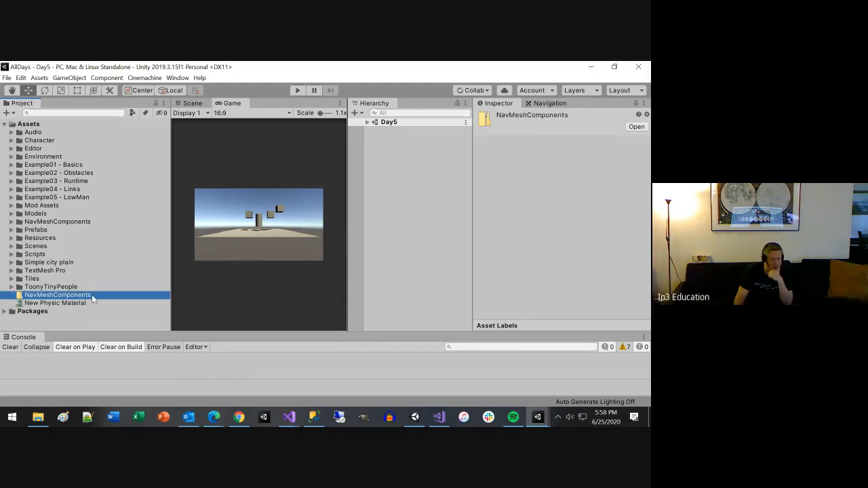
right_click(47, 301)
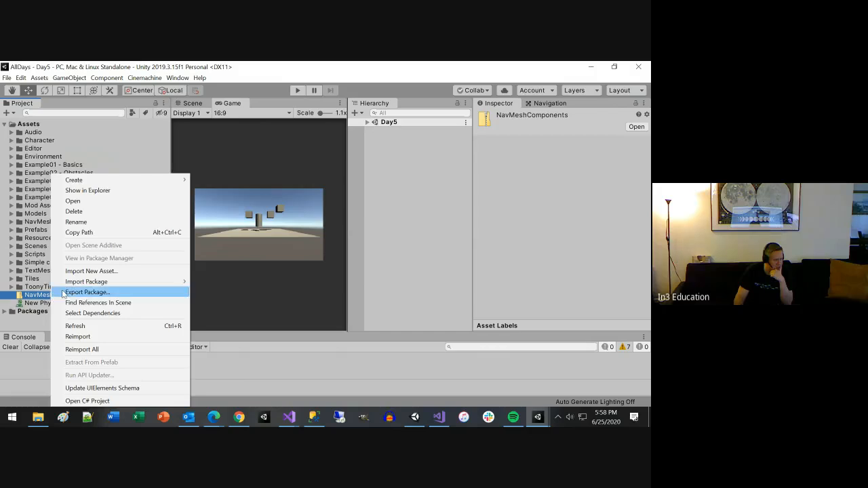
click(88, 190)
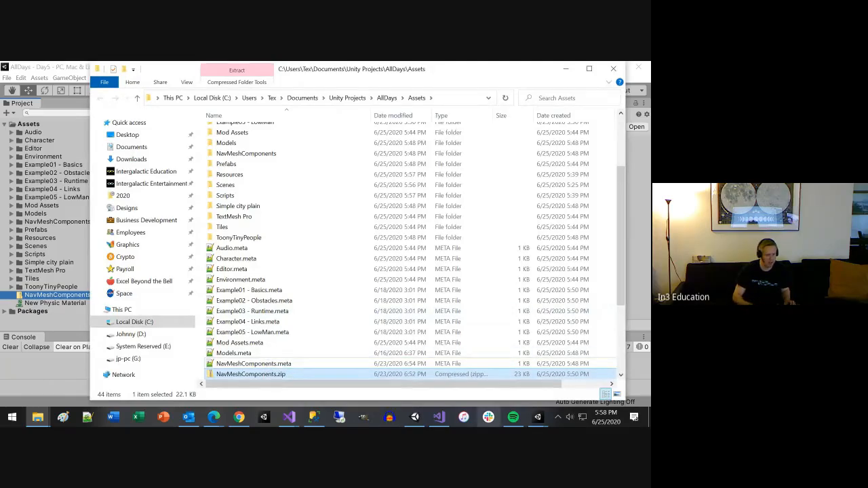
Step: Try to delete NavMeshComponents.zip together with NavMeshComponents.meta from the AllDays Assets folder
ctrl+click(319, 362)
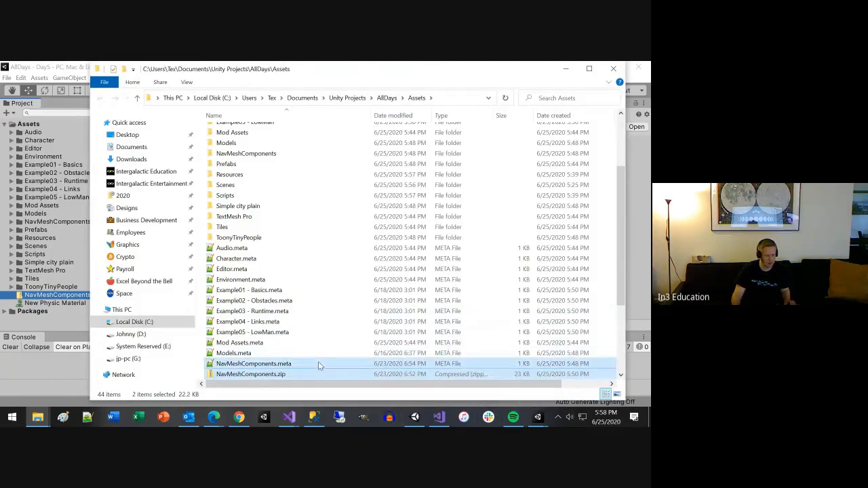
click(649, 417)
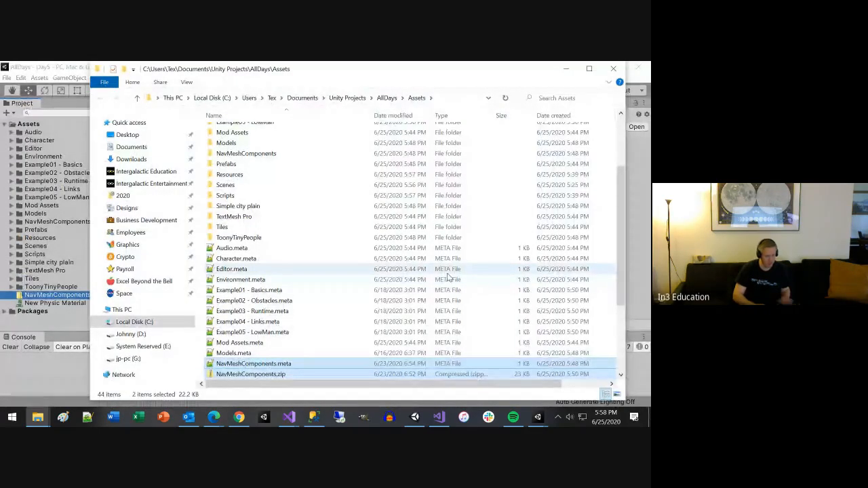
key(Delete)
key(Return)
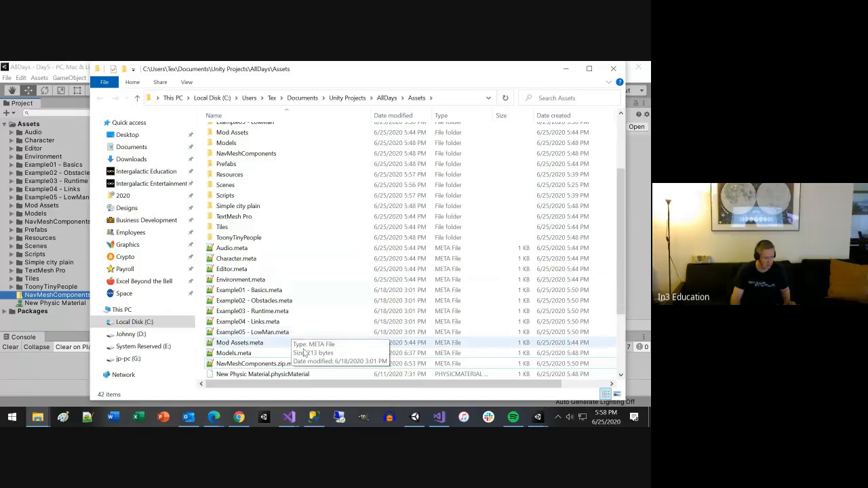
Step: Delete NavMeshComponents.zip and its NavMeshComponents.zip.meta file from the AllDays Assets folder
scroll(324, 368, down, 2)
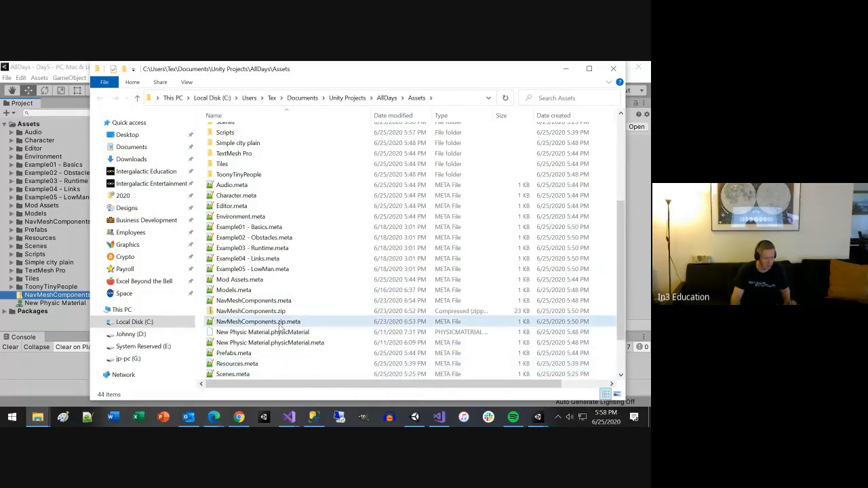
click(276, 321)
ctrl+click(275, 313)
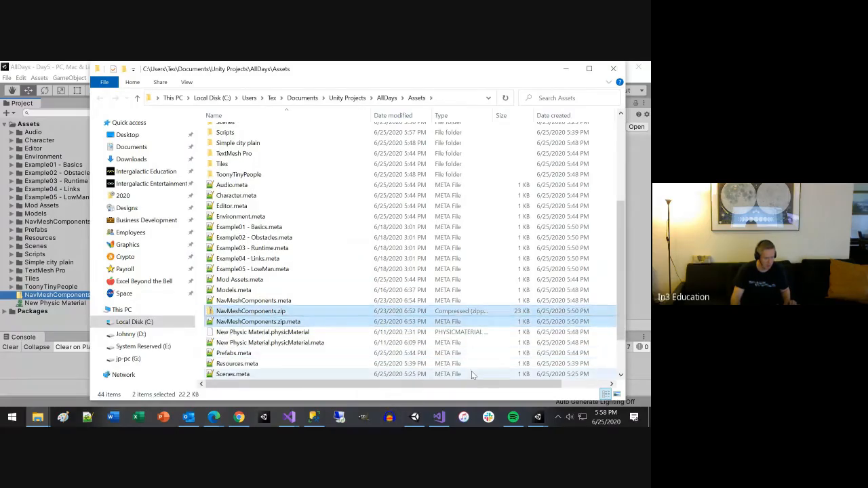
key(Delete)
key(Return)
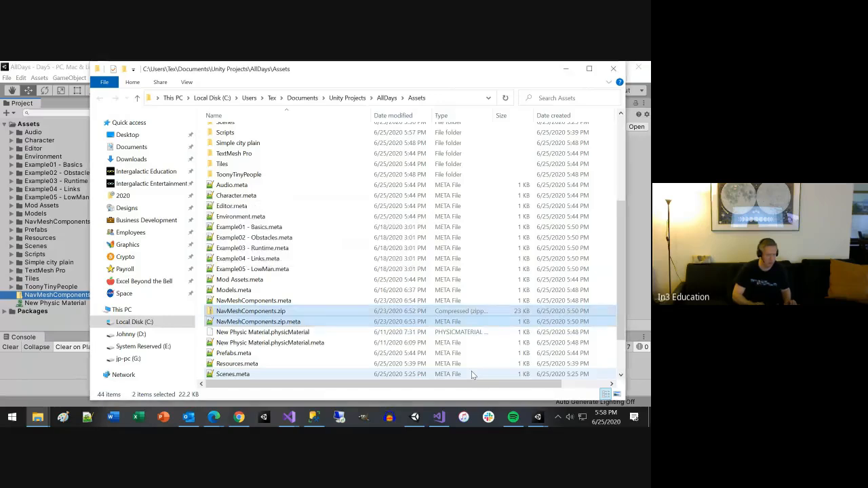
Step: Close the File Explorer window and move the New Physic Material asset into the Environment folder
click(612, 68)
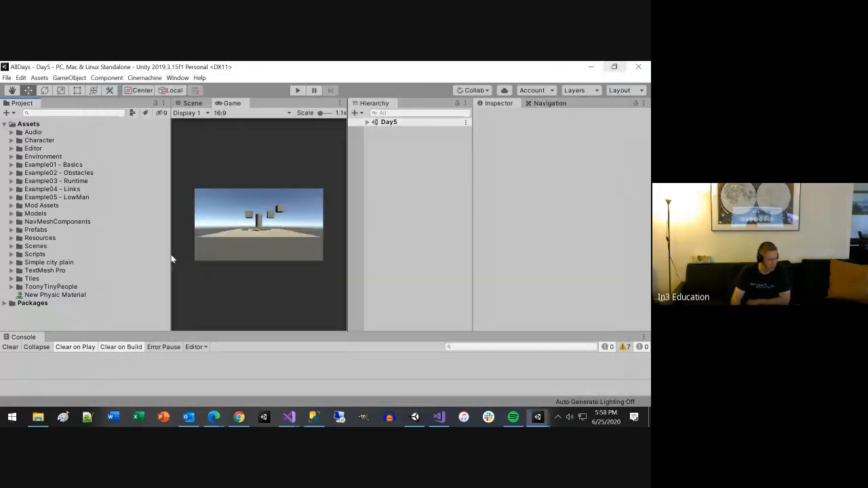
click(54, 287)
click(65, 295)
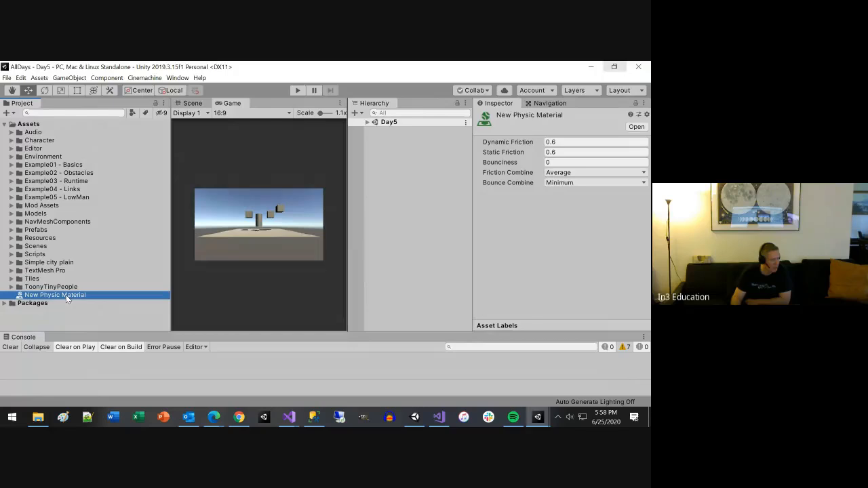
drag(66, 295, 47, 156)
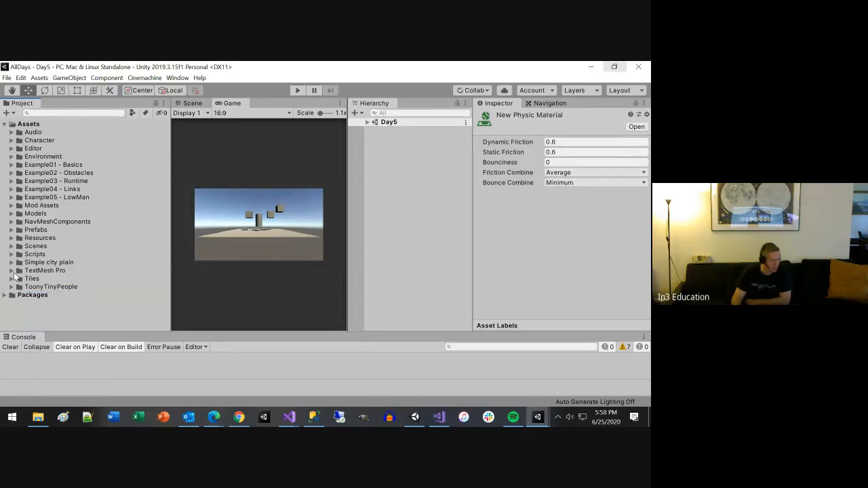
Step: Look through the contents of the Audio, Character and Editor folders, including the PatrolPathEditor script
click(12, 133)
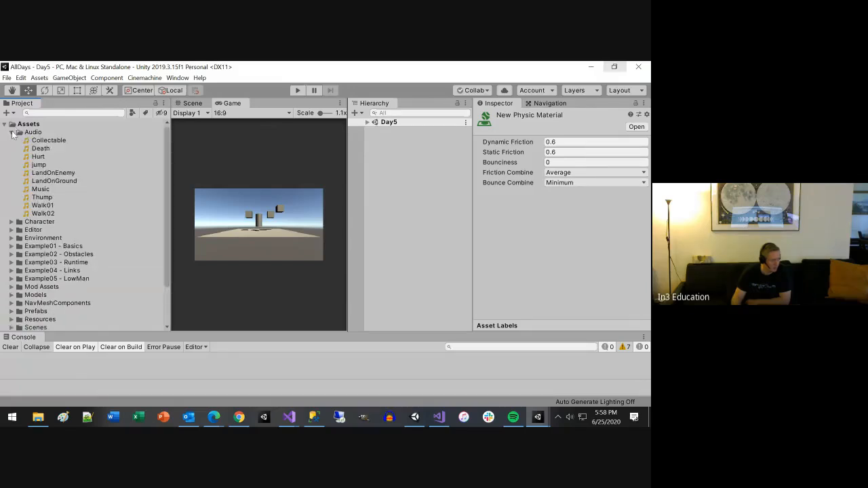
click(12, 133)
click(11, 140)
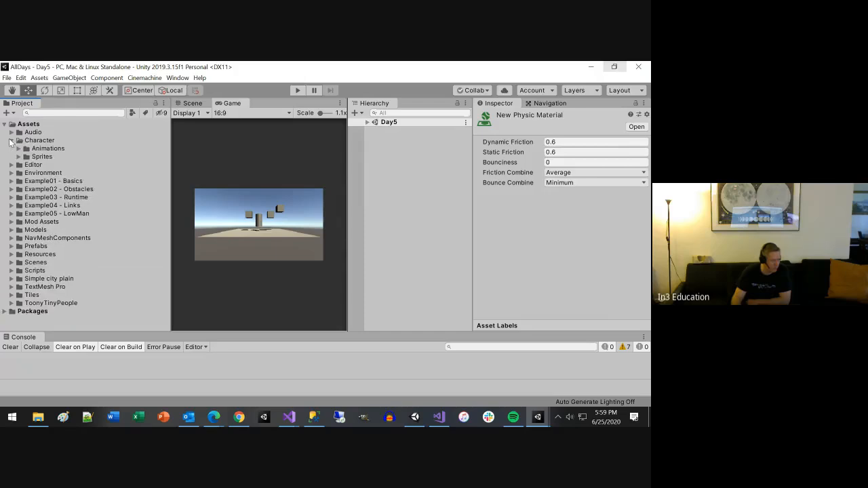
click(19, 157)
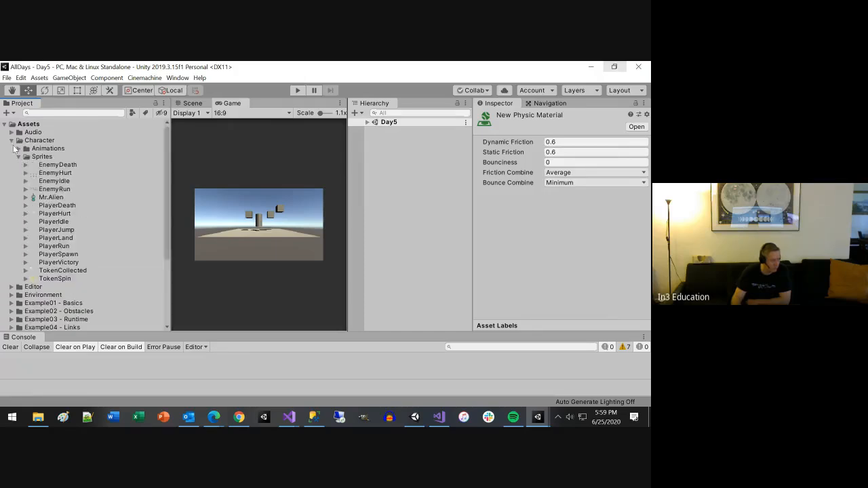
click(18, 149)
click(18, 148)
click(19, 156)
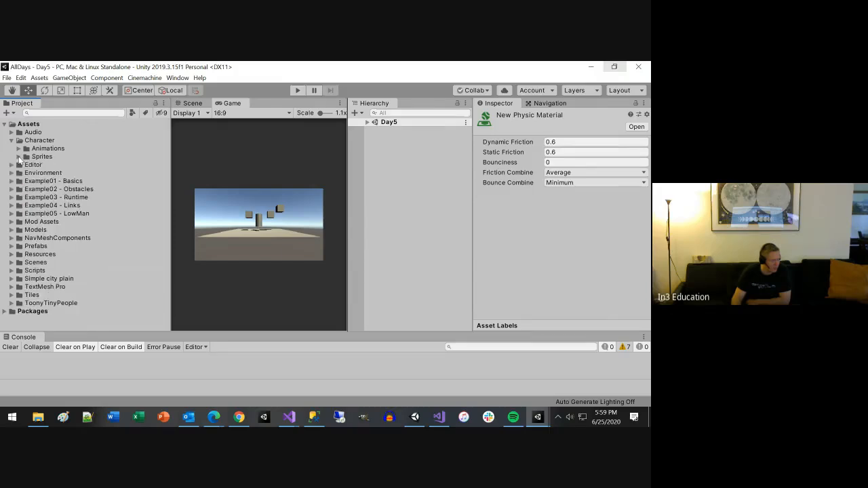
click(11, 141)
click(11, 148)
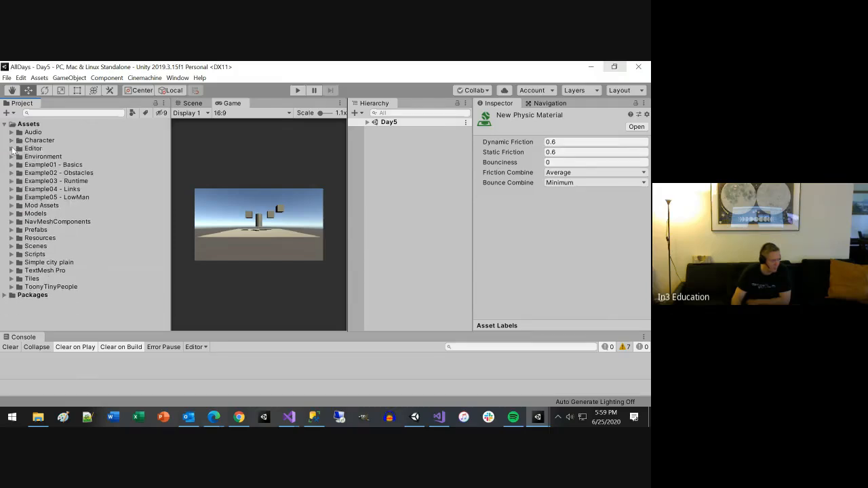
click(56, 157)
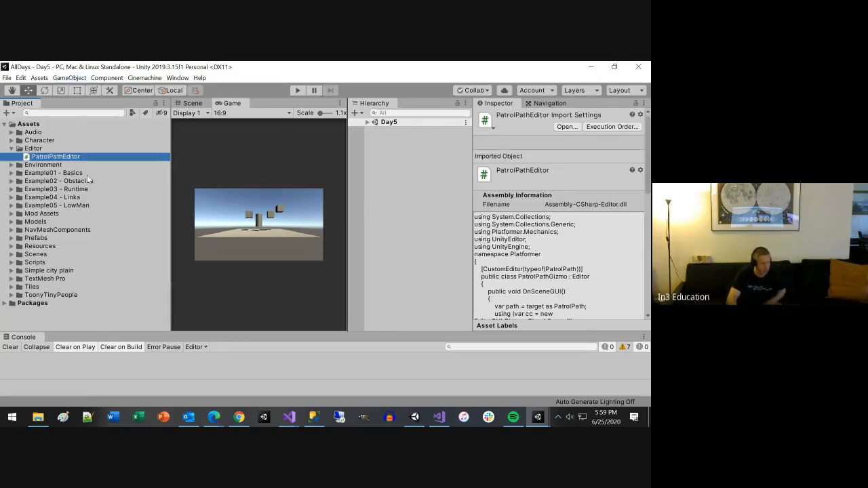
click(11, 150)
Step: Examine the contents of the Environment, Example01 - Basics and Example05 - LowMan folders
click(11, 157)
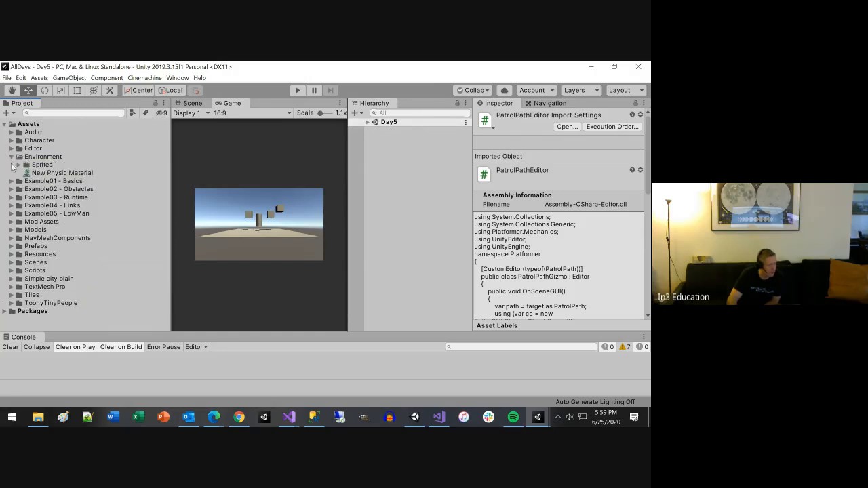
click(19, 165)
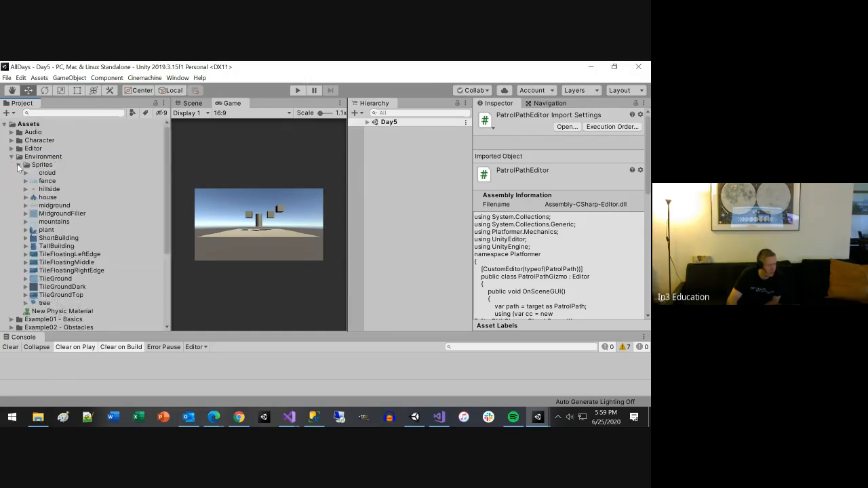
click(19, 165)
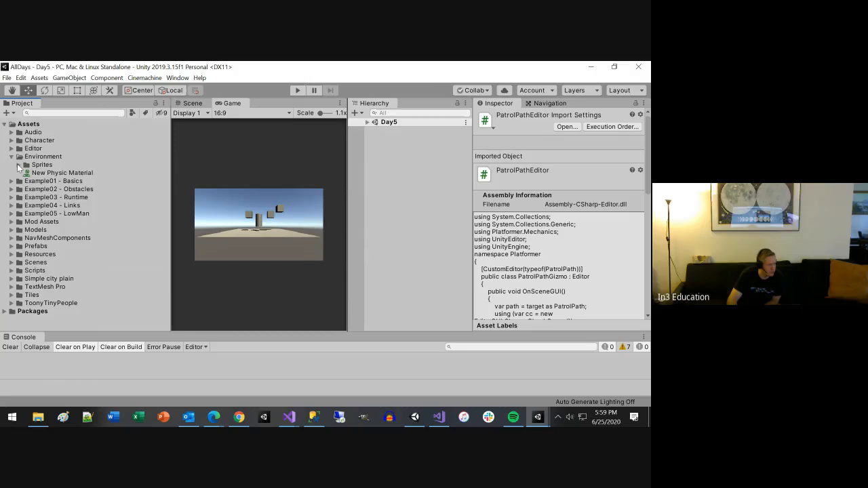
click(12, 157)
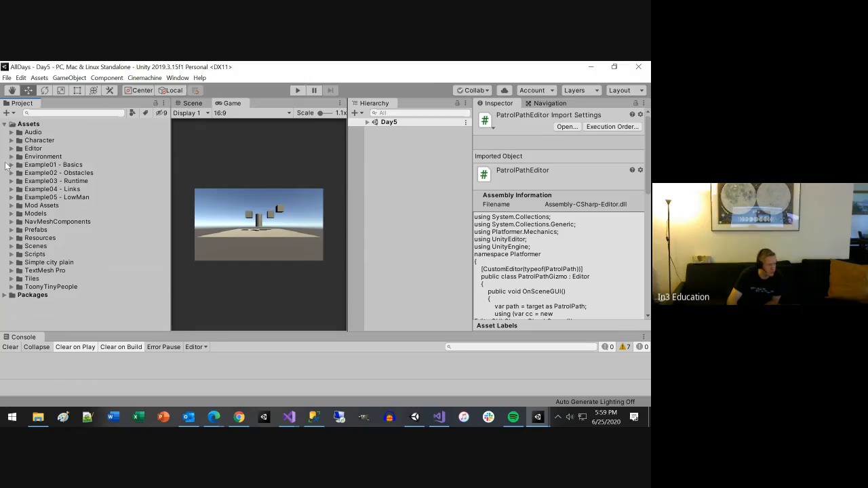
click(10, 165)
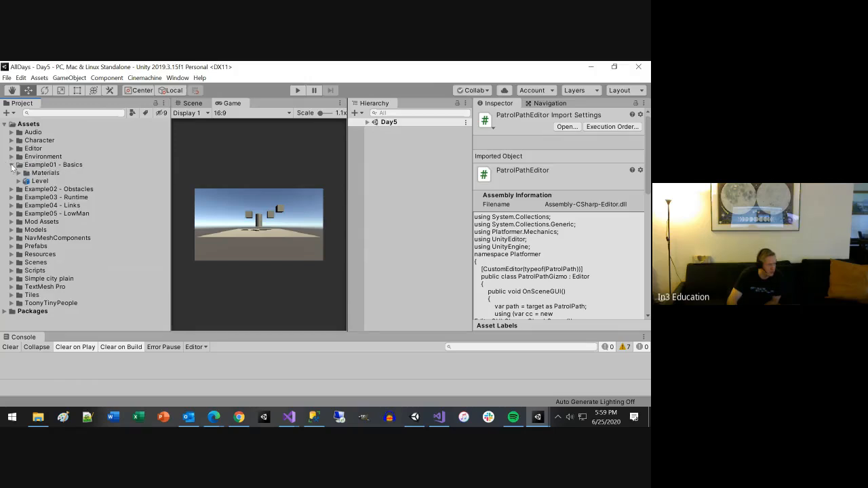
click(11, 164)
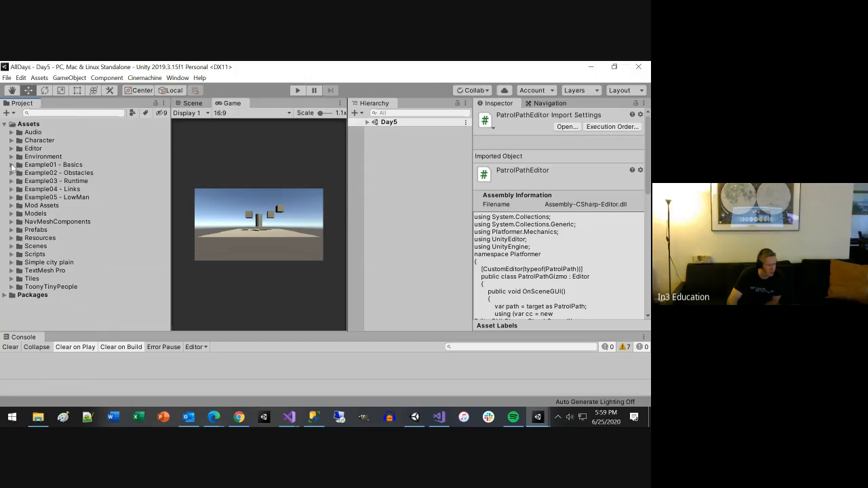
click(15, 198)
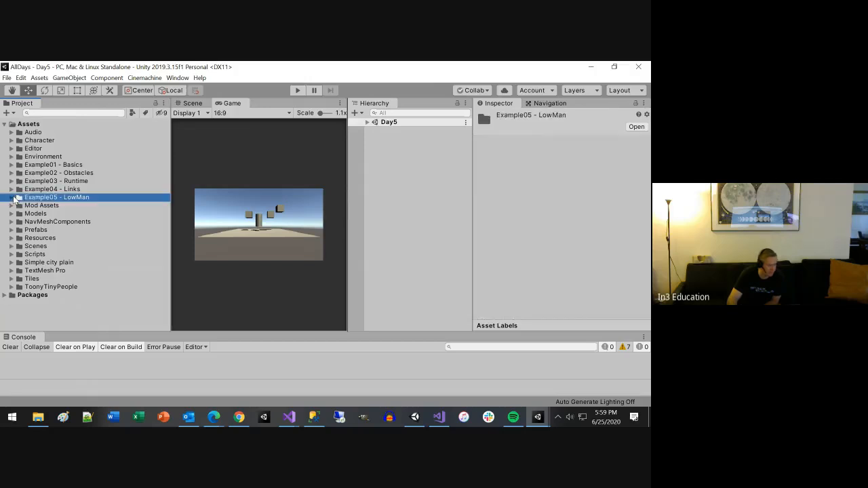
click(13, 197)
click(19, 213)
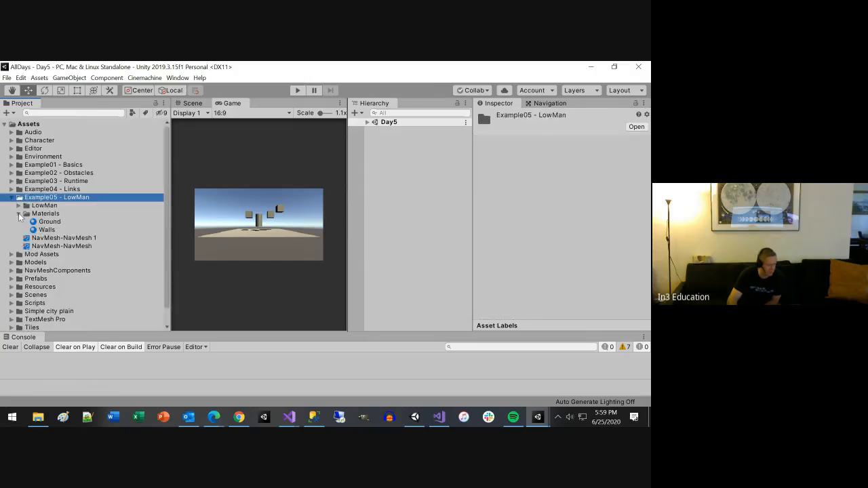
click(12, 198)
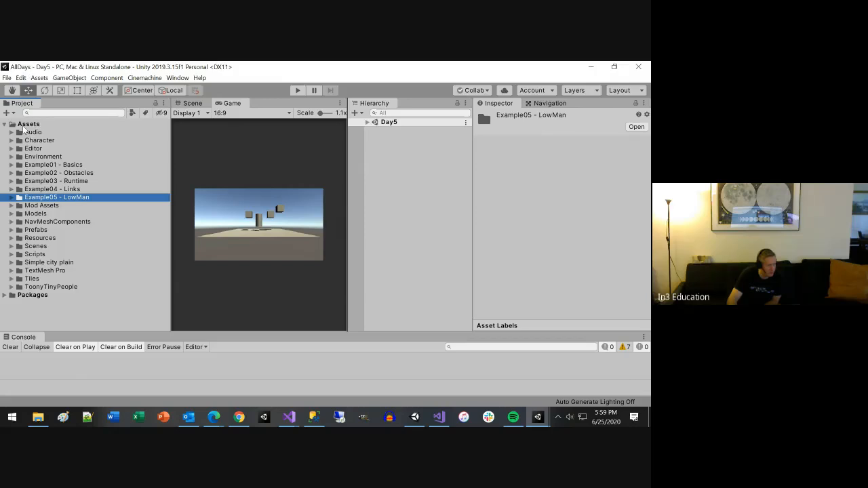
Step: Create a new folder named AIExample directly under Assets
click(6, 78)
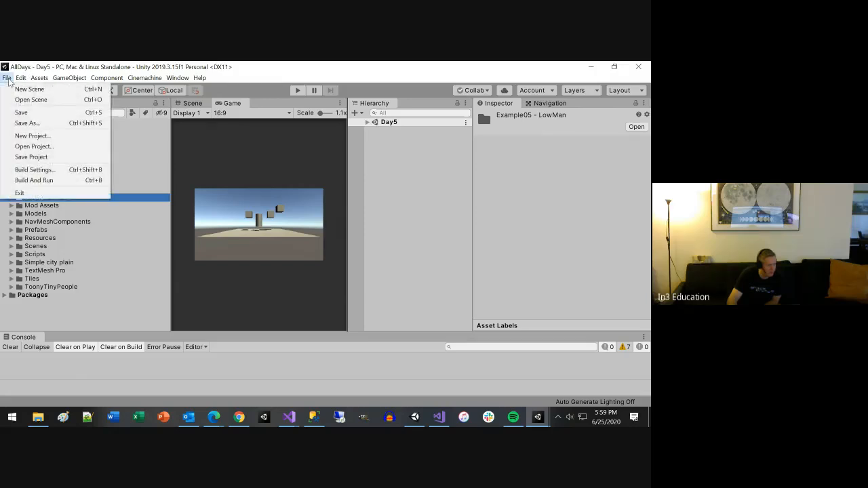
click(47, 65)
click(37, 126)
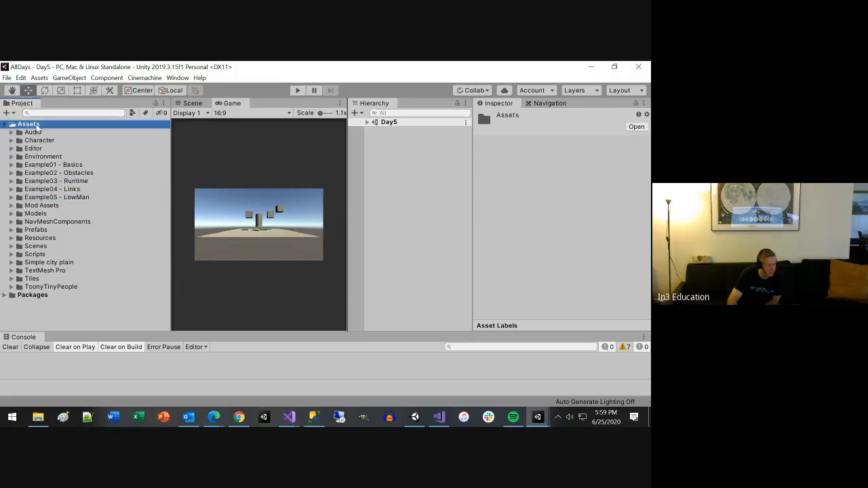
right_click(37, 126)
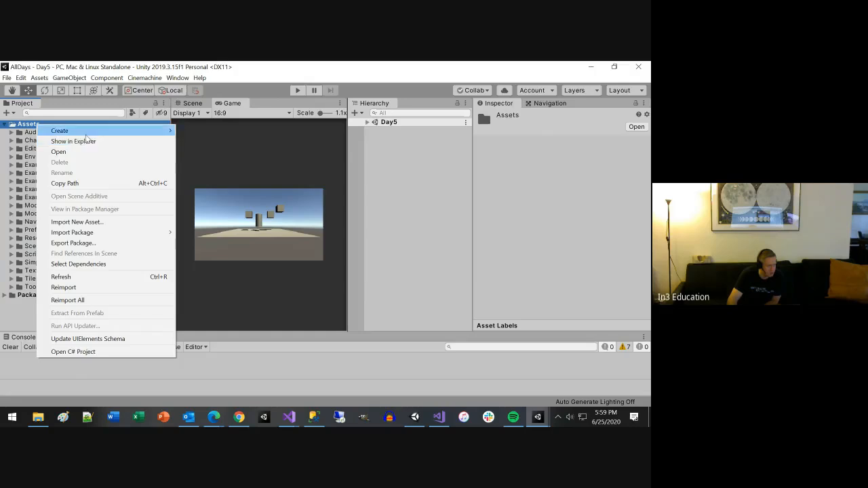
mouse_move(96, 133)
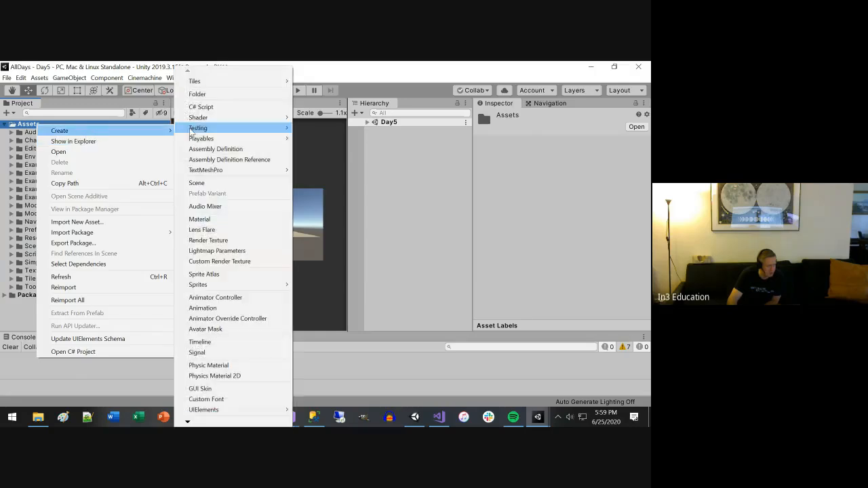
click(207, 91)
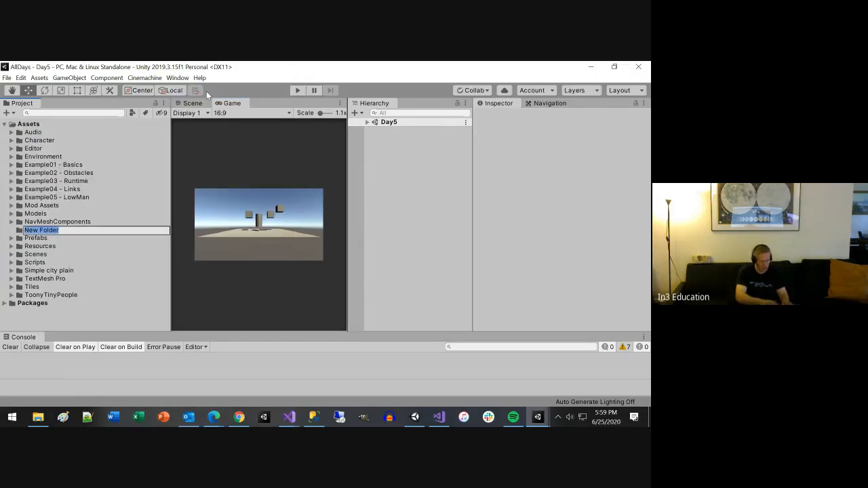
text(AIE)
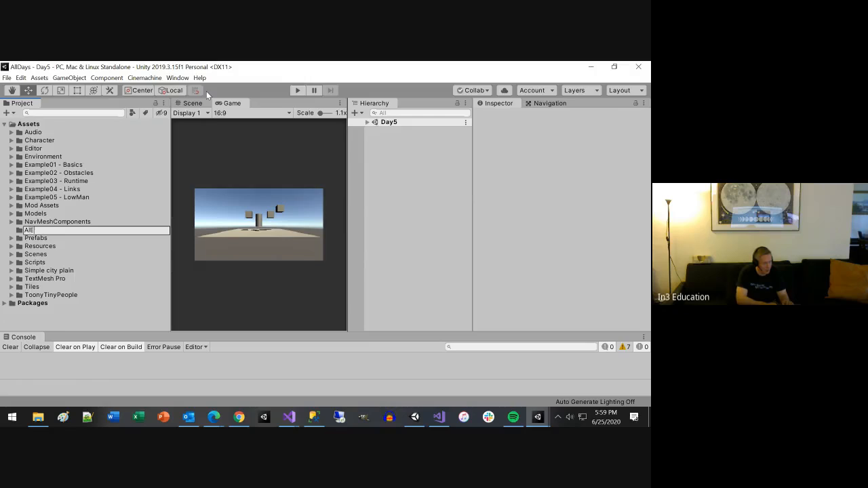
text(xample)
key(Return)
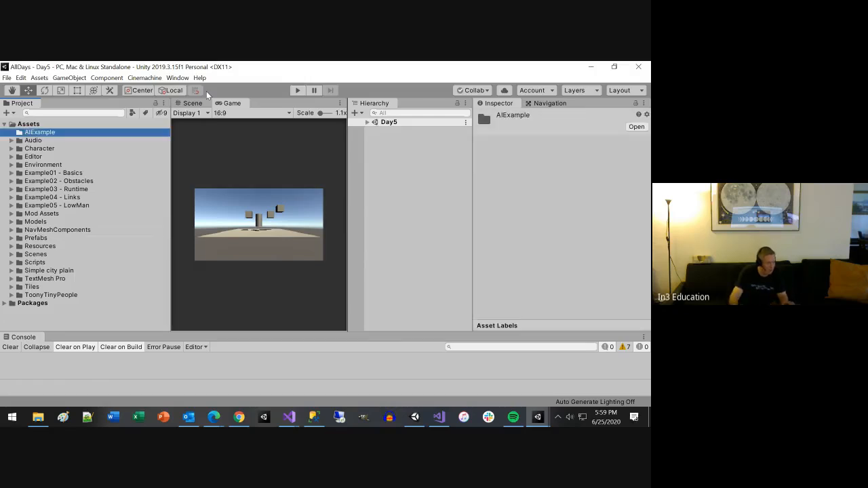
Step: Rename the AIExample folder as AIExamples
click(41, 174)
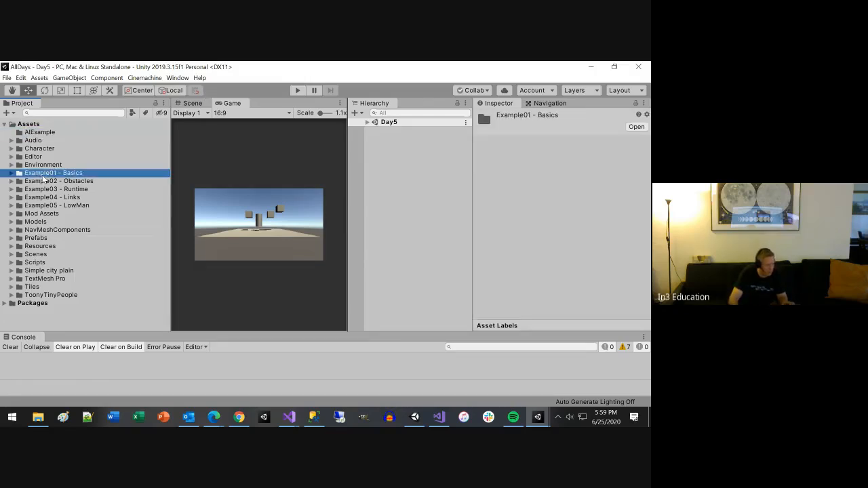
click(59, 130)
key(F2)
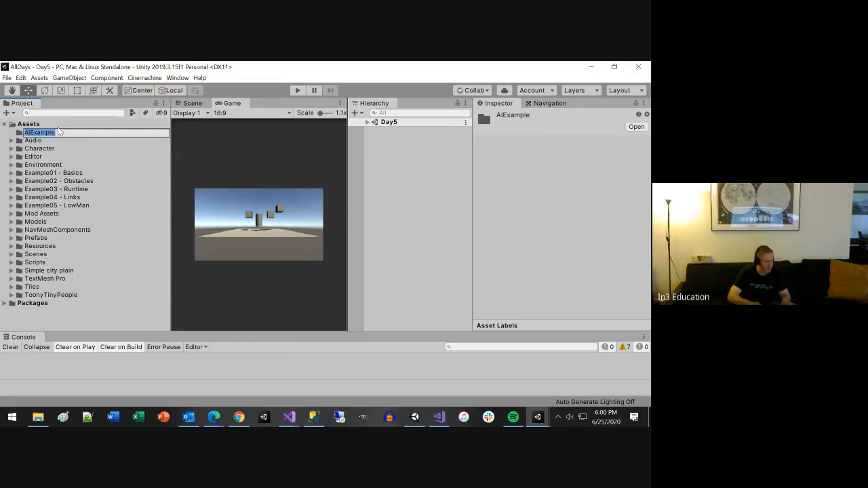
key(End)
text(s)
key(Return)
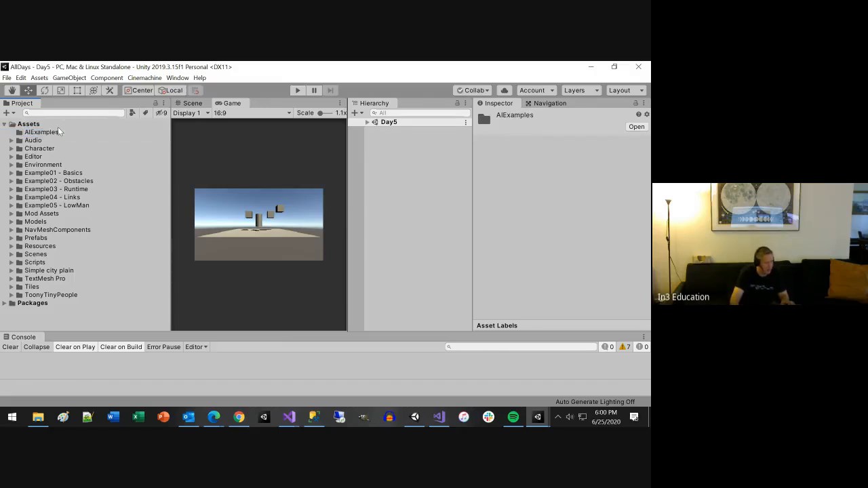
Step: Move the five folders from Example01 - Basics through Example05 - LowMan into the AIExamples folder
click(61, 173)
shift+click(43, 202)
drag(43, 202, 47, 134)
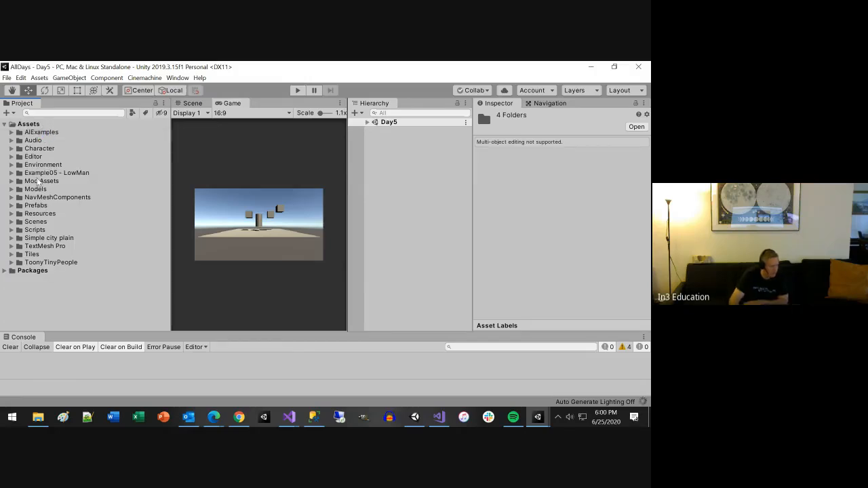
key(alt+Tab)
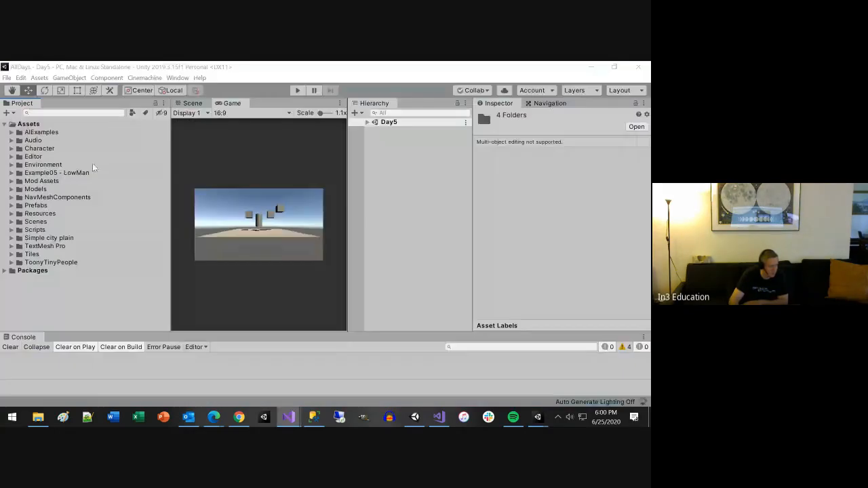
click(85, 174)
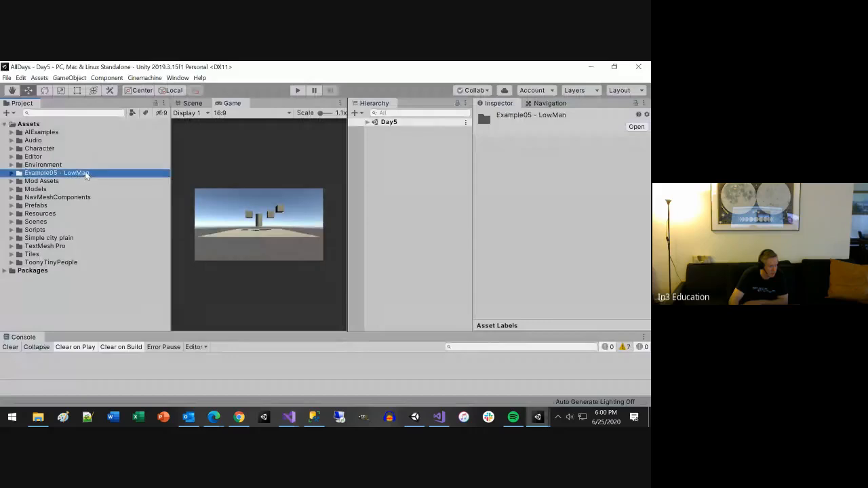
drag(54, 136, 53, 134)
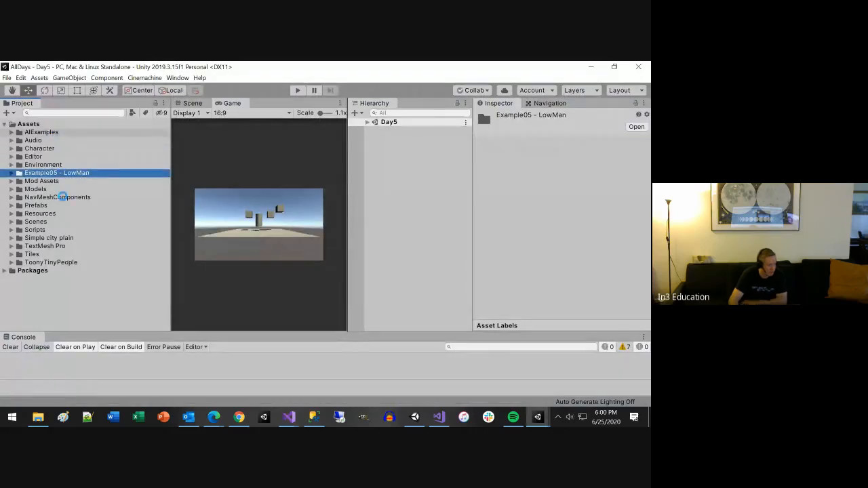
key(alt+Tab)
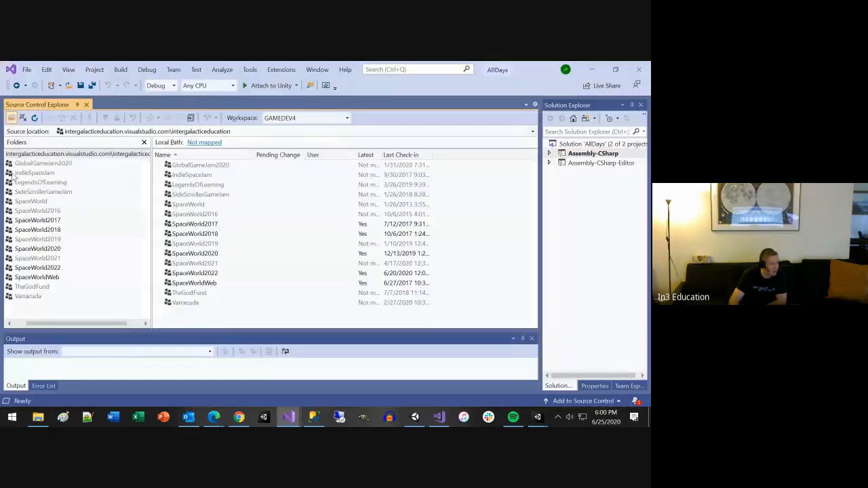
key(alt+Tab)
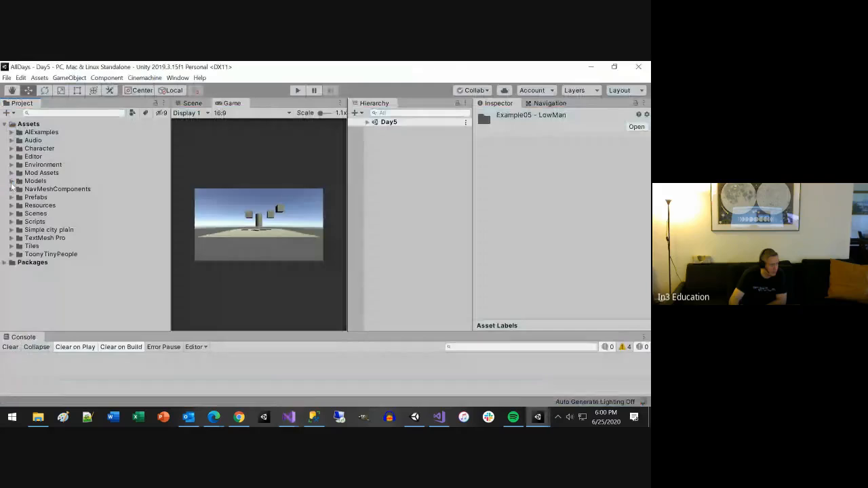
Step: Examine the Scripts and Sprites subfolders inside the Mod Assets folder, down to the Backend and Props contents
click(11, 174)
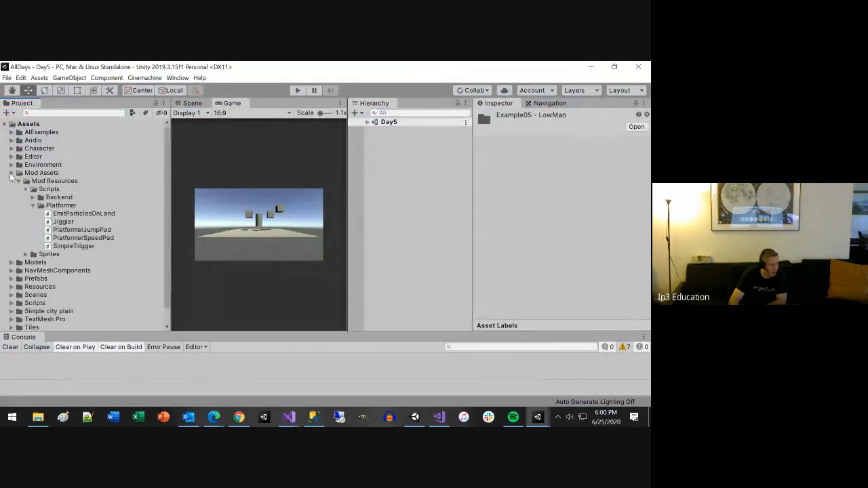
click(25, 255)
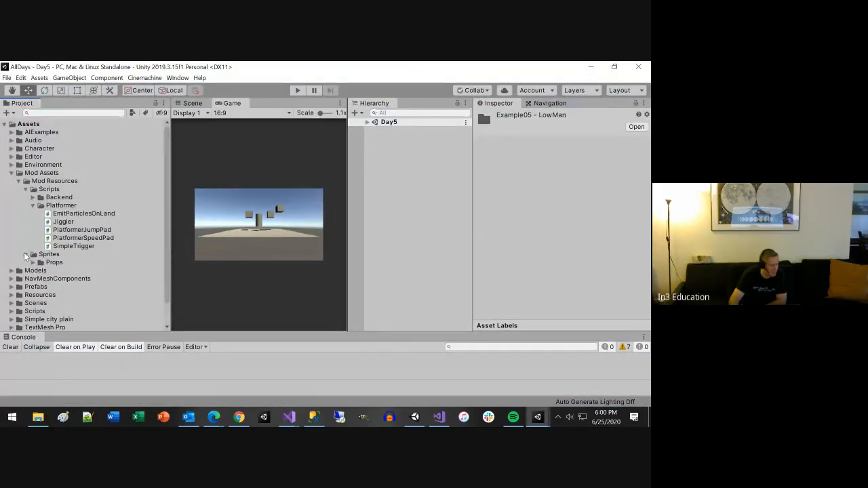
click(32, 197)
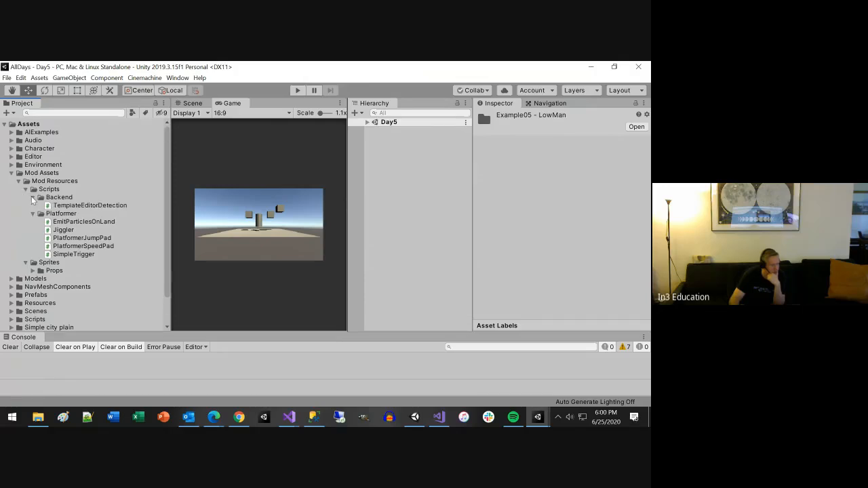
click(26, 189)
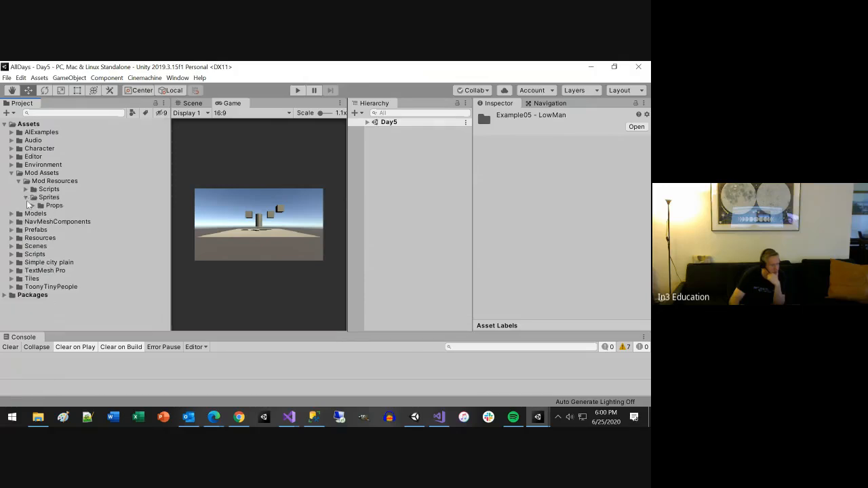
click(27, 199)
click(27, 199)
click(33, 206)
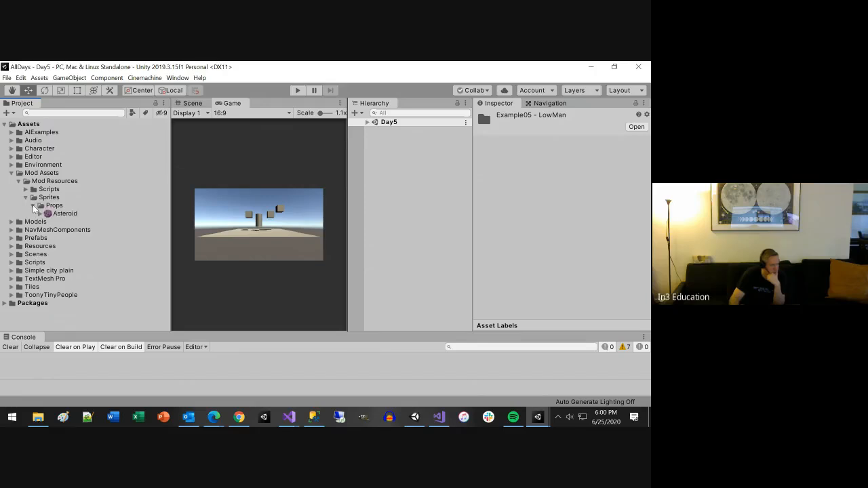
Step: Create a folder named Sprites directly under Assets and move the Asteroid sprite from Mod Assets into it
right_click(31, 125)
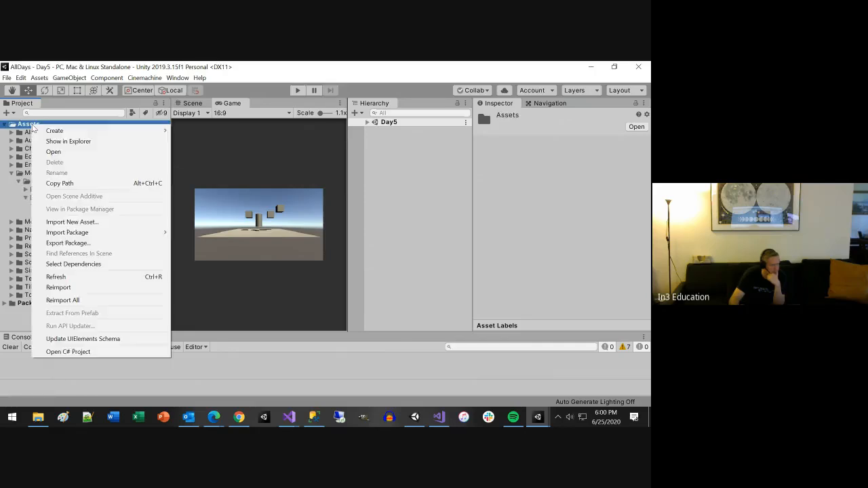
mouse_move(56, 132)
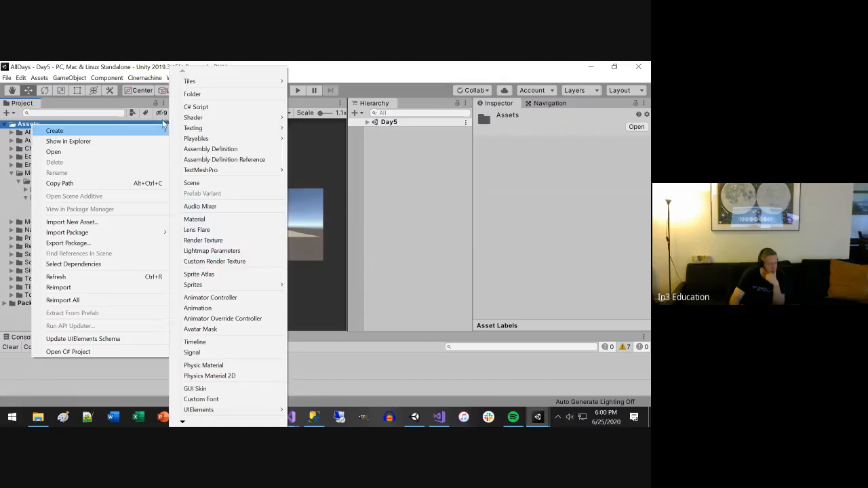
click(196, 94)
text(Sprites)
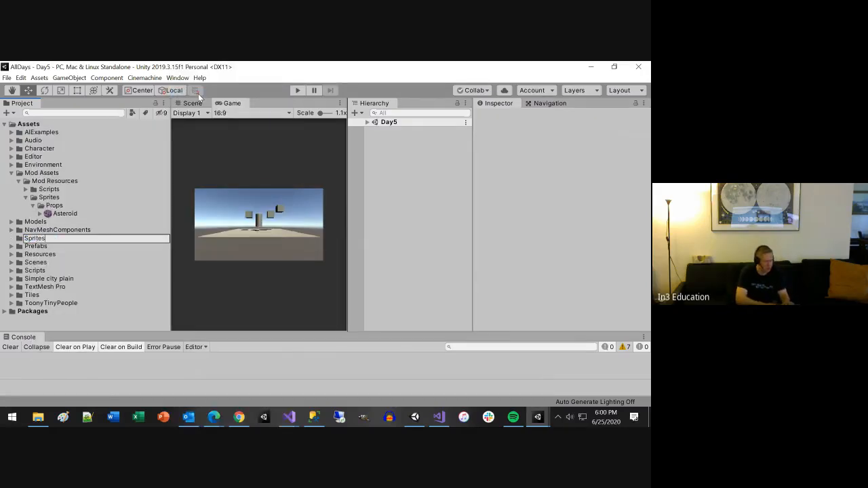
key(Return)
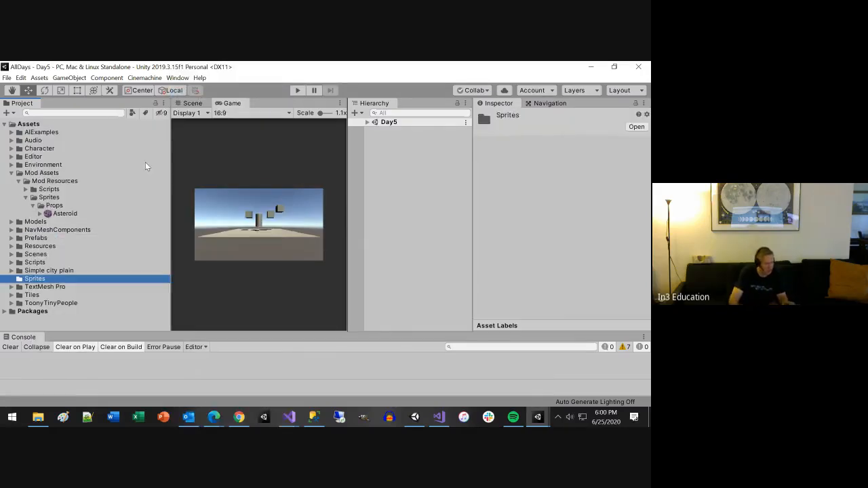
drag(56, 215, 39, 282)
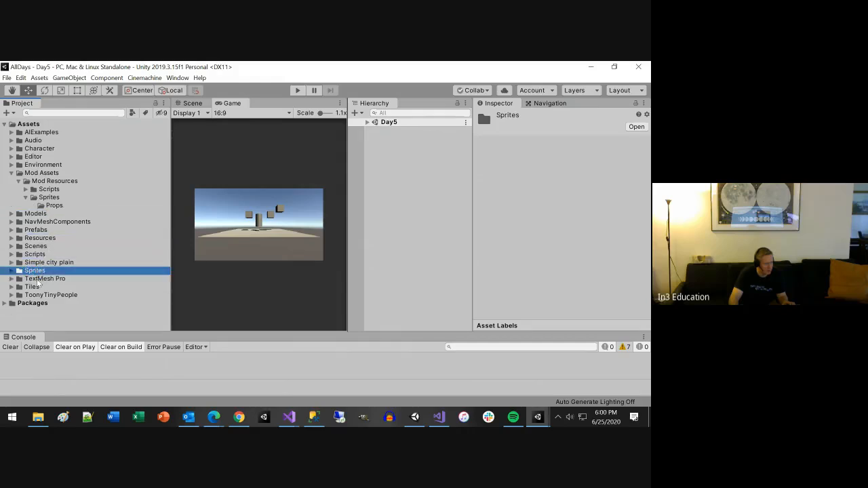
Step: Move the Backend and Platformer folders from Mod Resources into the Scripts folder directly under Assets
click(26, 190)
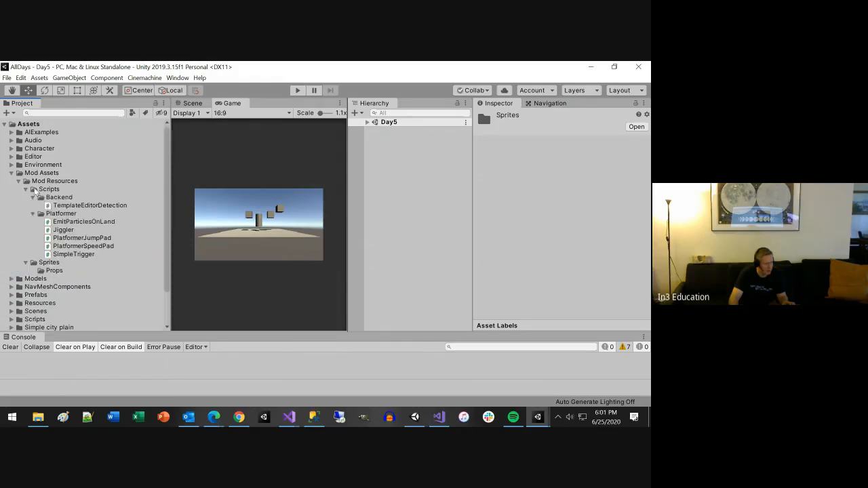
click(58, 197)
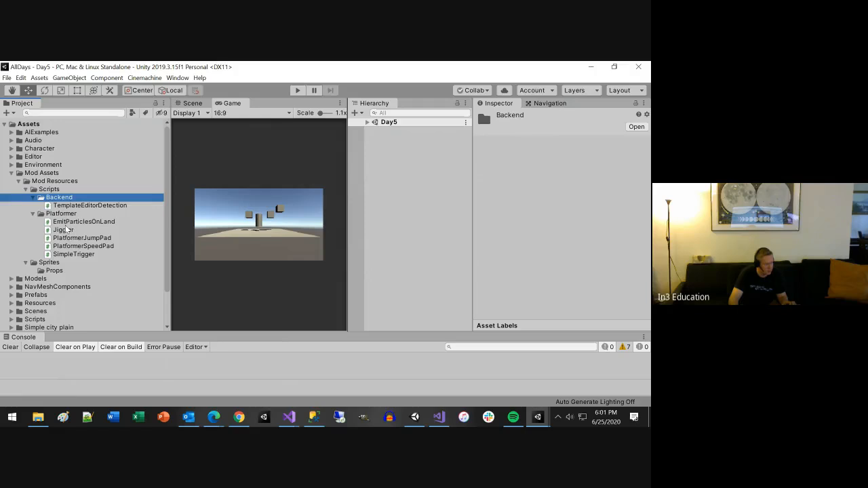
ctrl+click(59, 214)
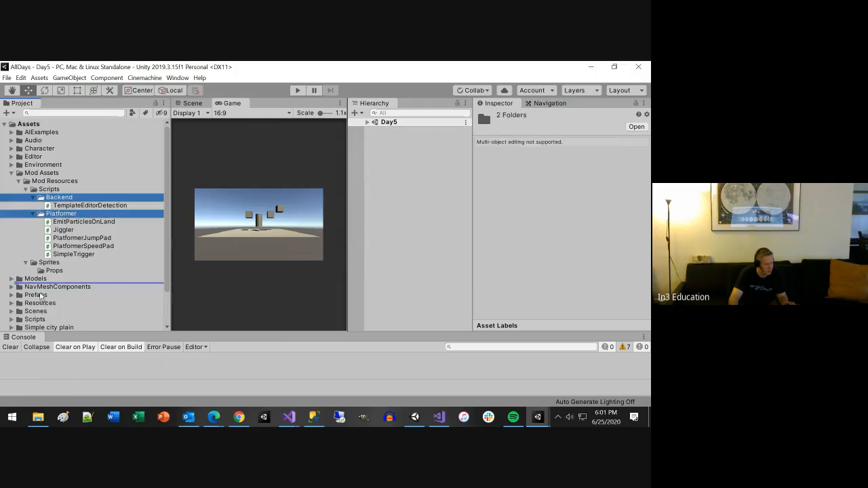
drag(35, 324, 36, 323)
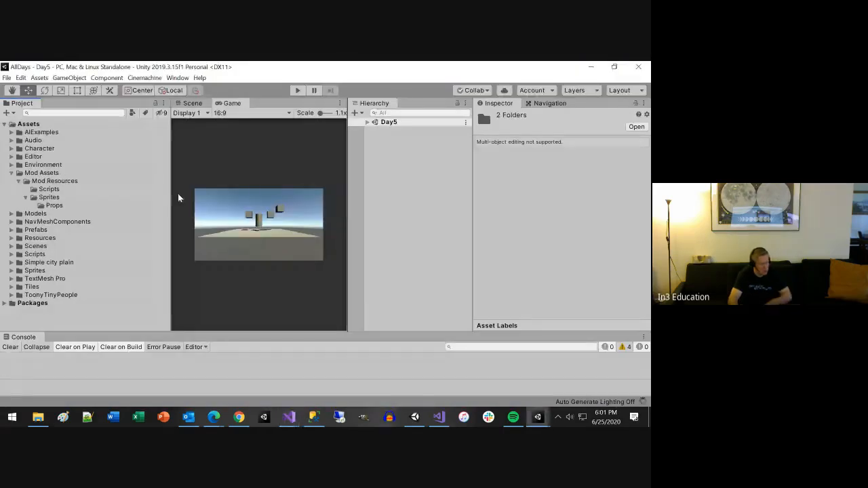
Step: Delete the Mod Assets folder with its remaining empty subfolders
click(51, 188)
click(42, 172)
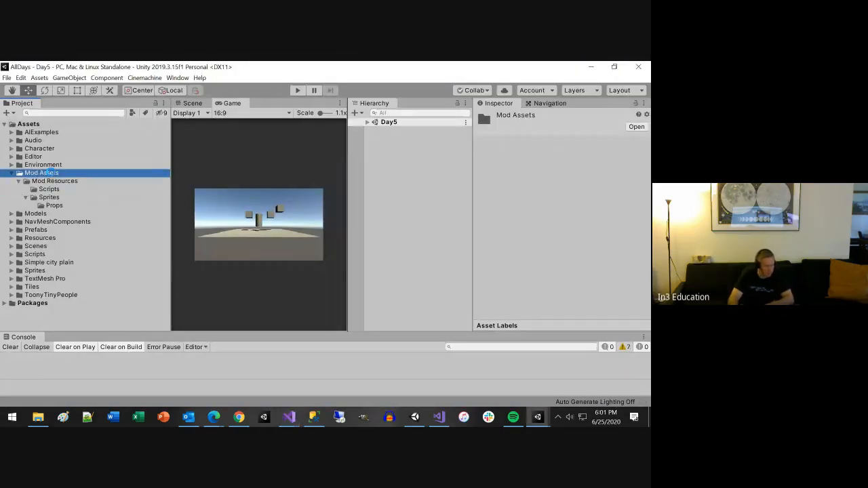
key(Delete)
key(Return)
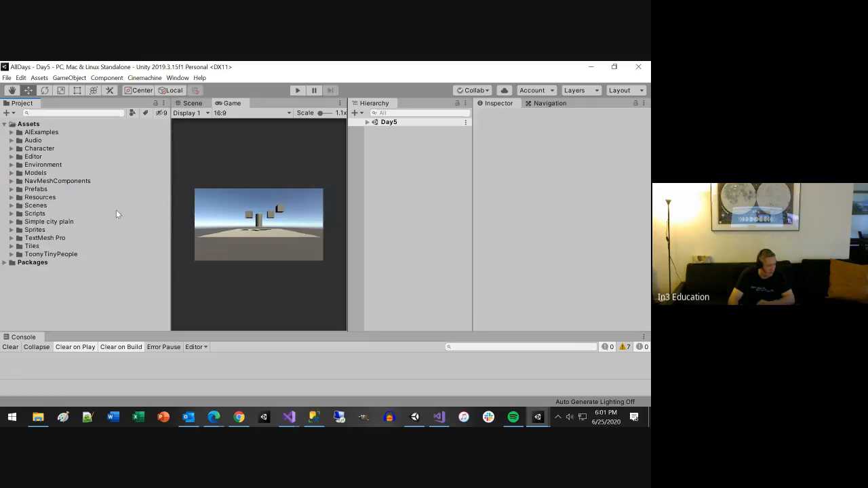
Step: Rename the Models folder, which holds the Green and Red materials, as Materials
click(10, 173)
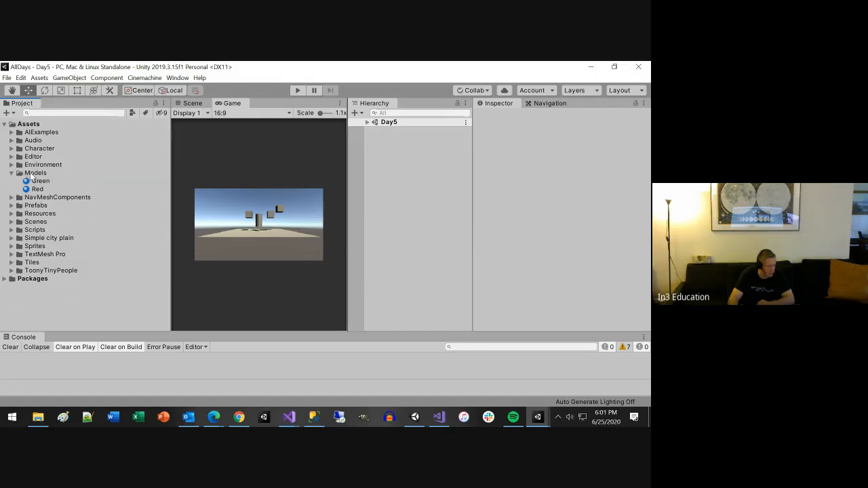
click(33, 173)
key(F2)
text(Ma)
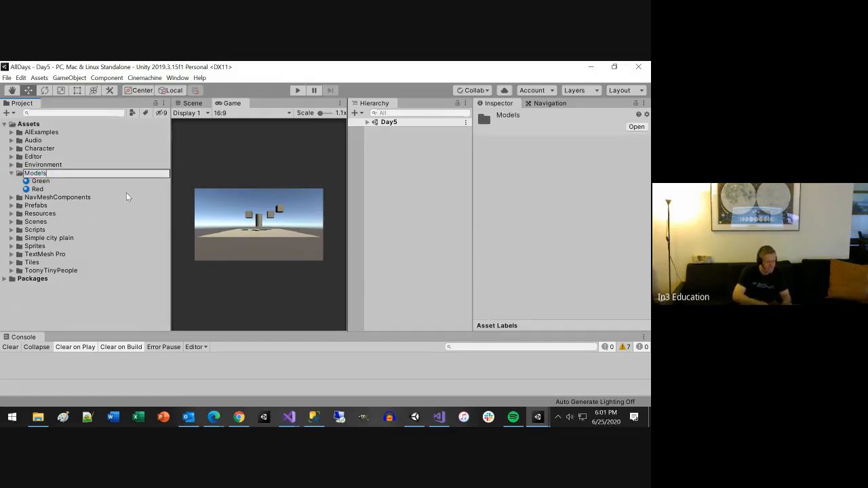
text(terials)
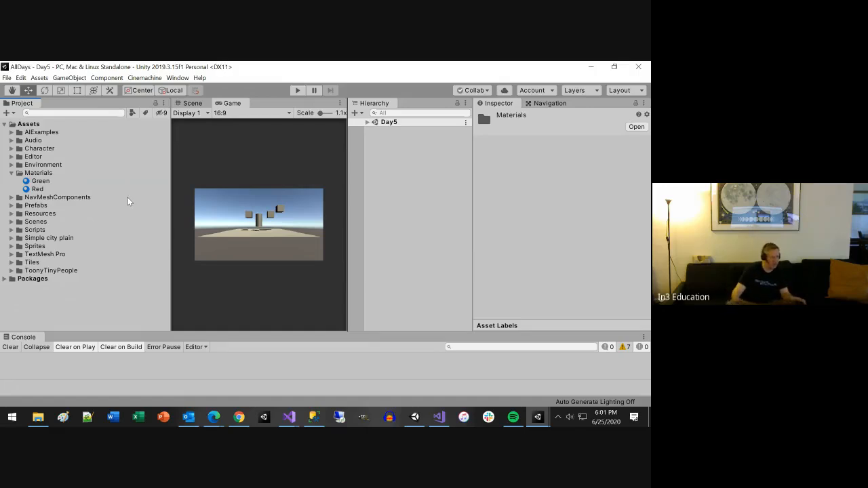
Step: Inspect the Green and Red materials in the Materials folder
click(41, 181)
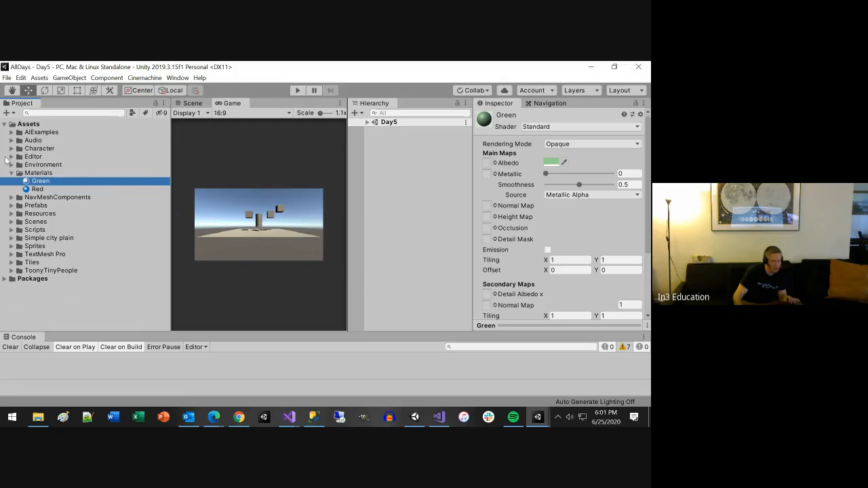
click(28, 189)
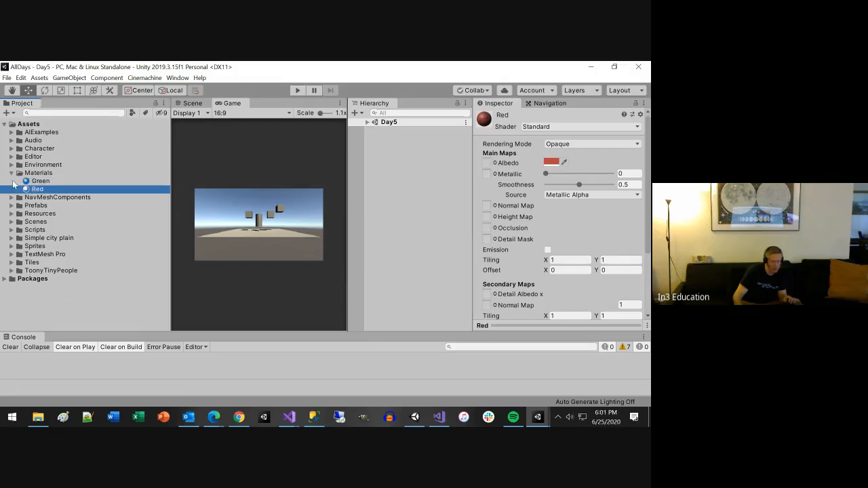
click(12, 173)
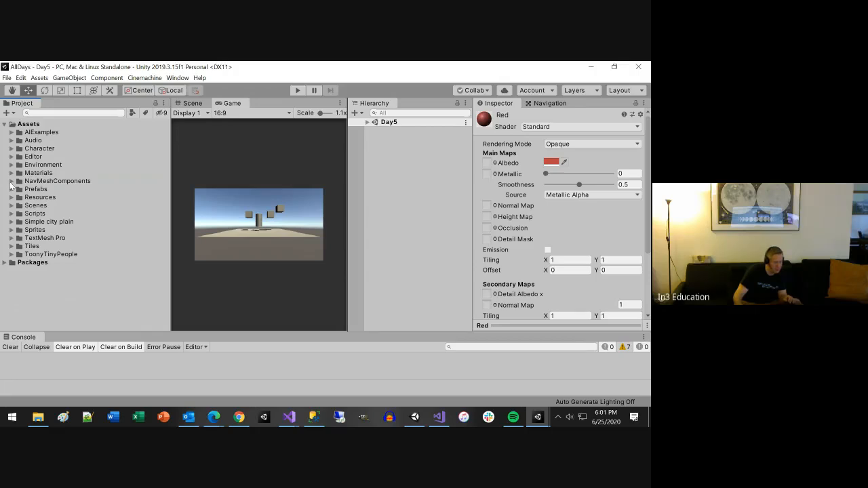
Step: Move the five editor scripts from the Editor subfolder of NavMeshComponents into the Editor folder directly under Assets
click(12, 181)
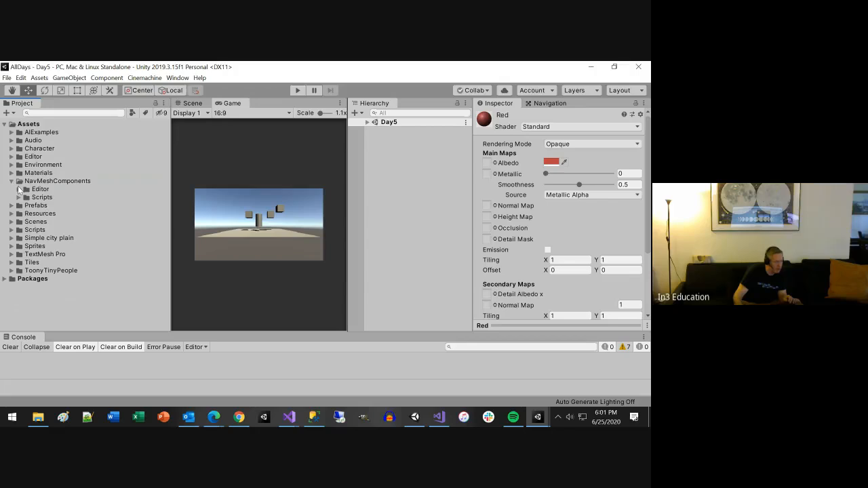
click(19, 190)
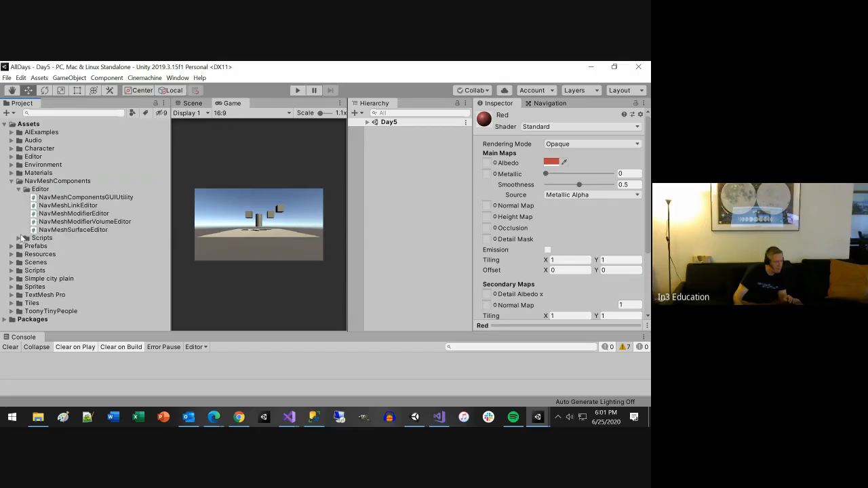
click(18, 239)
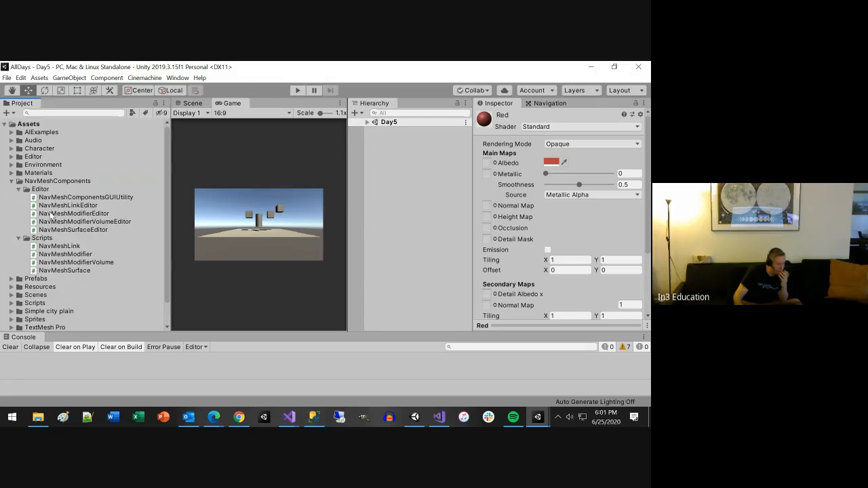
click(43, 190)
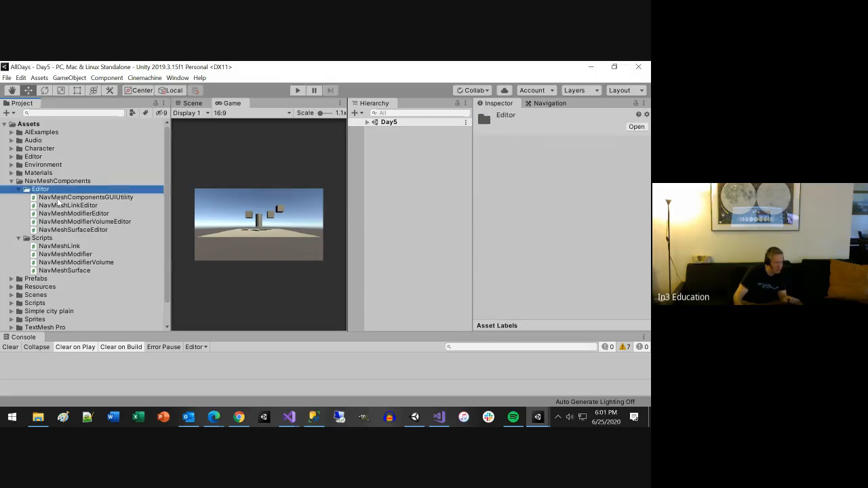
click(60, 197)
shift+click(64, 229)
drag(47, 221, 36, 160)
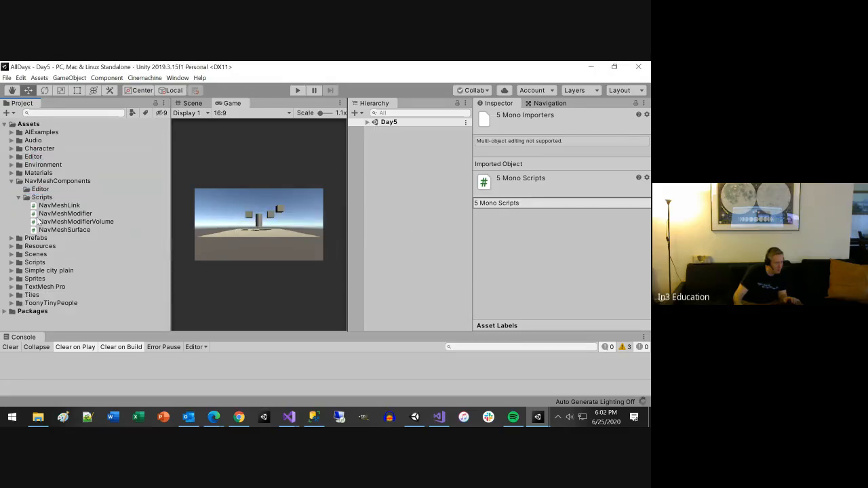
key(alt+Tab)
key(alt+Tab)
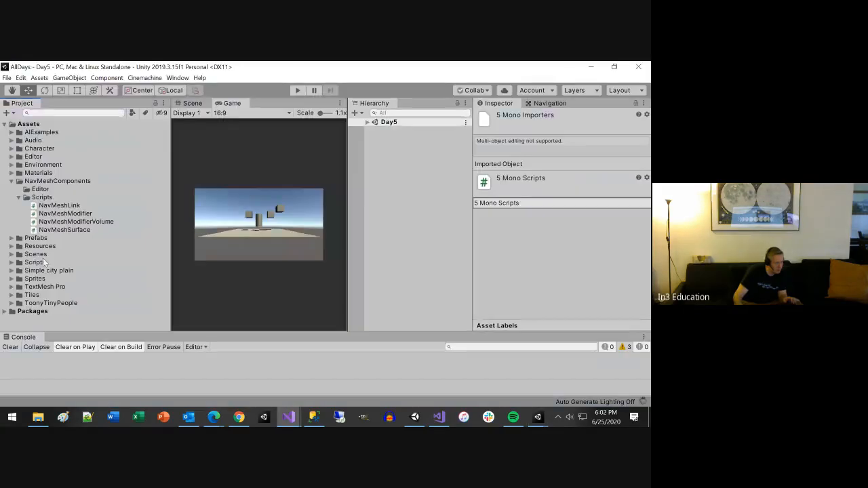
Step: Rename the Scripts subfolder of NavMeshComponents as NavMesh and clear the Console messages
click(10, 263)
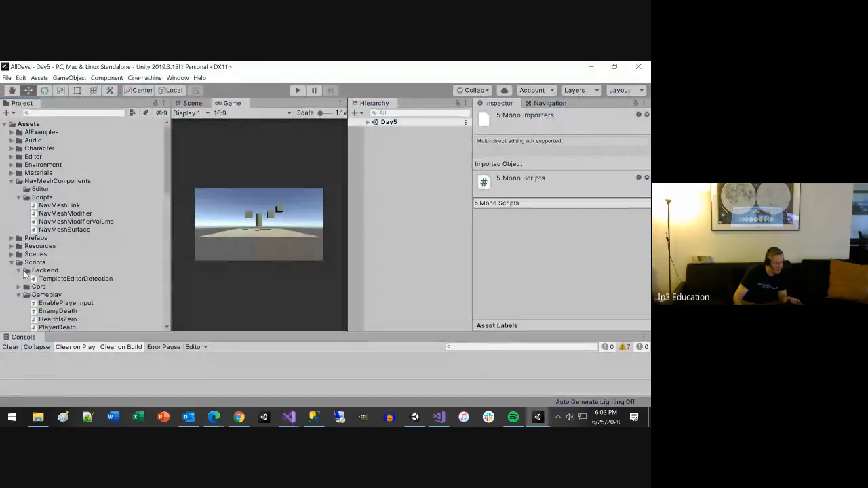
click(19, 270)
click(18, 287)
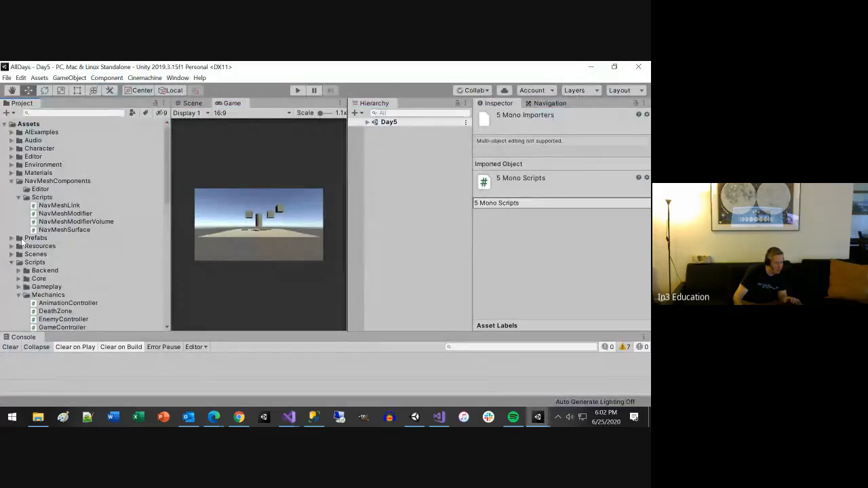
click(42, 197)
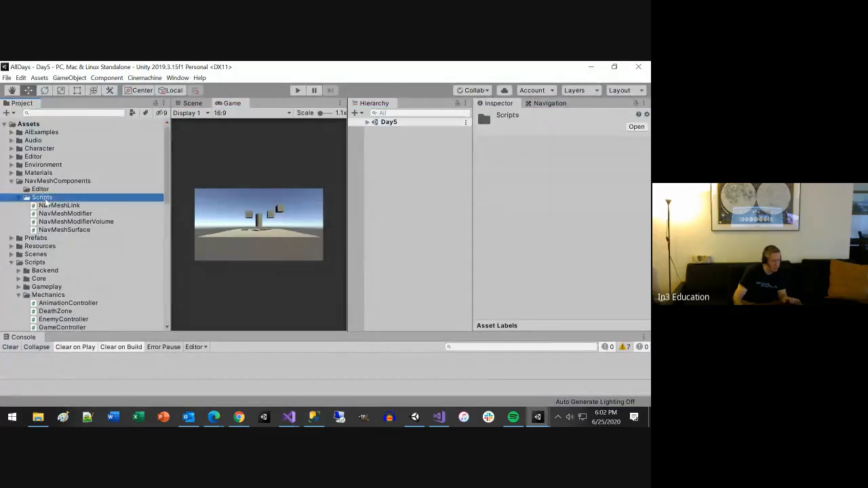
click(44, 197)
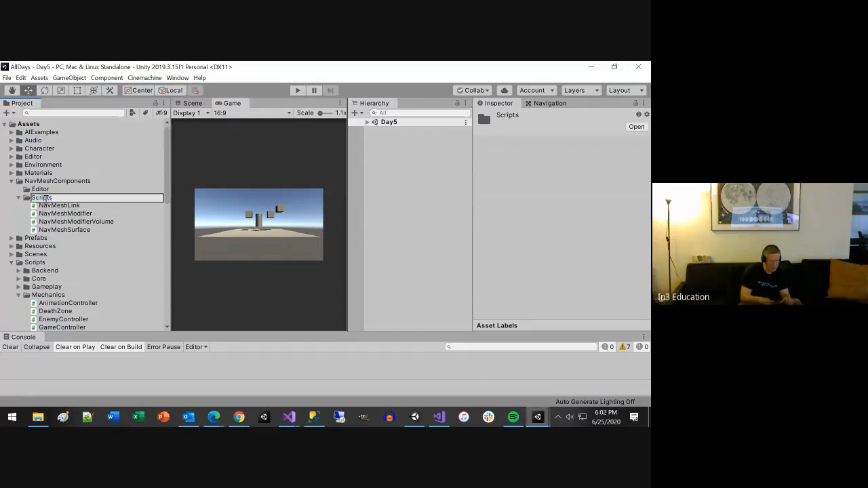
text(NavMesh)
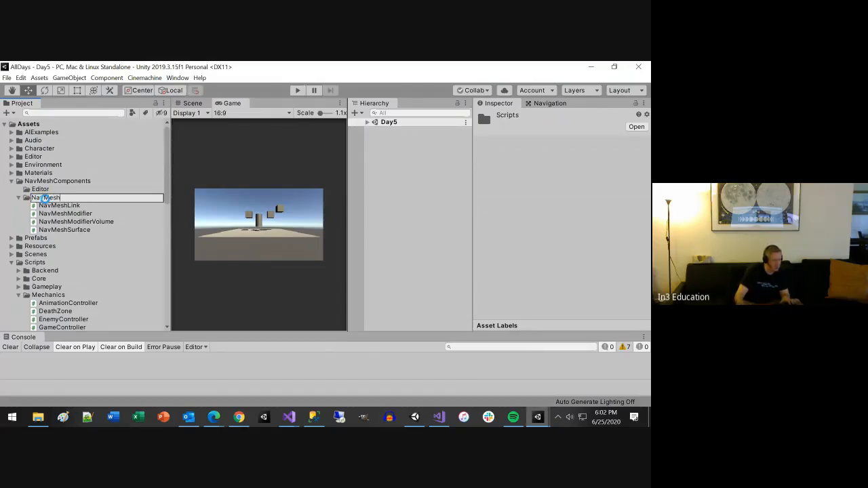
key(Return)
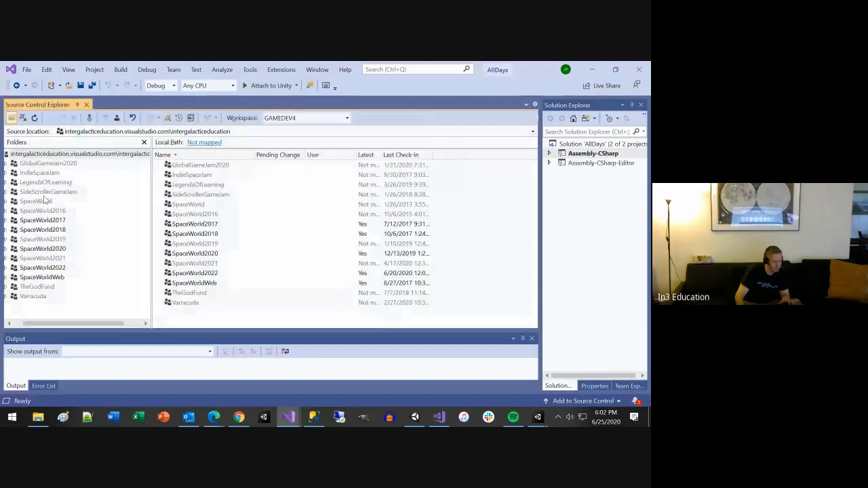
key(alt+Tab)
click(11, 347)
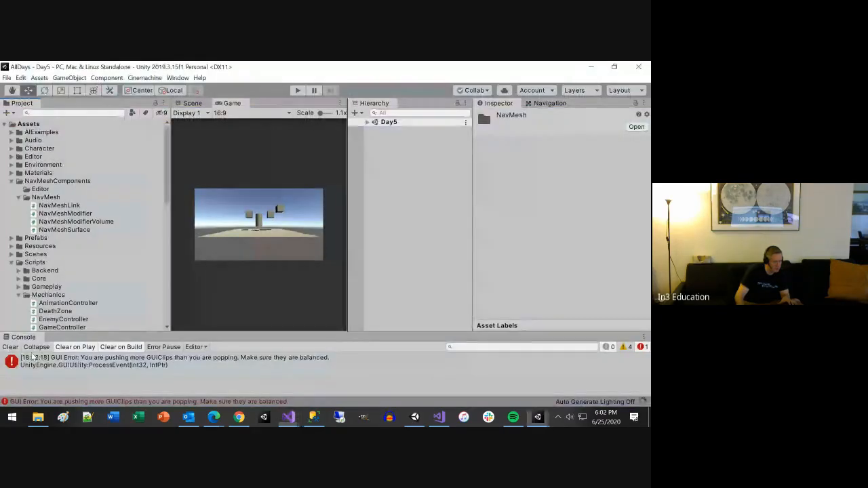
Step: Move the NavMesh folder with its four scripts from NavMeshComponents into the Scripts folder under Assets
click(44, 199)
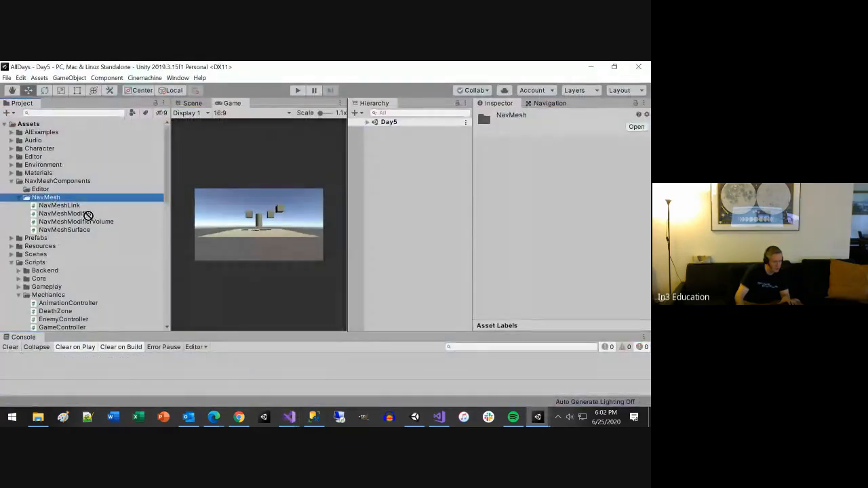
drag(35, 266, 35, 263)
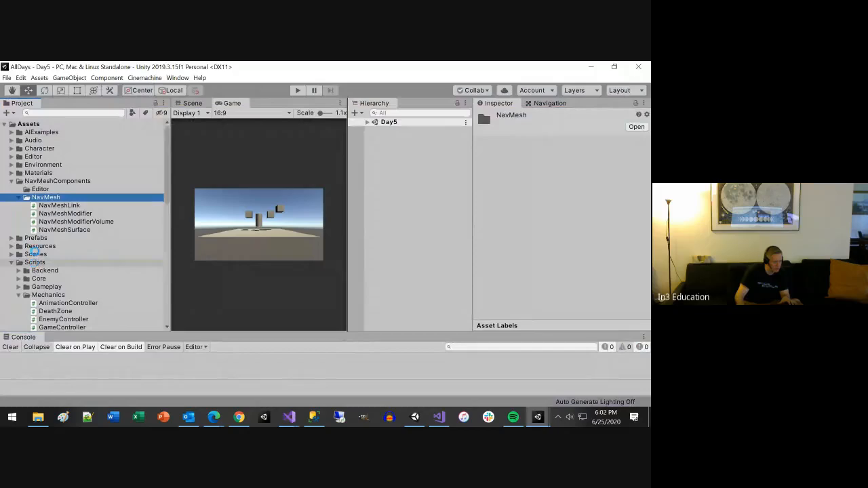
key(alt+Tab)
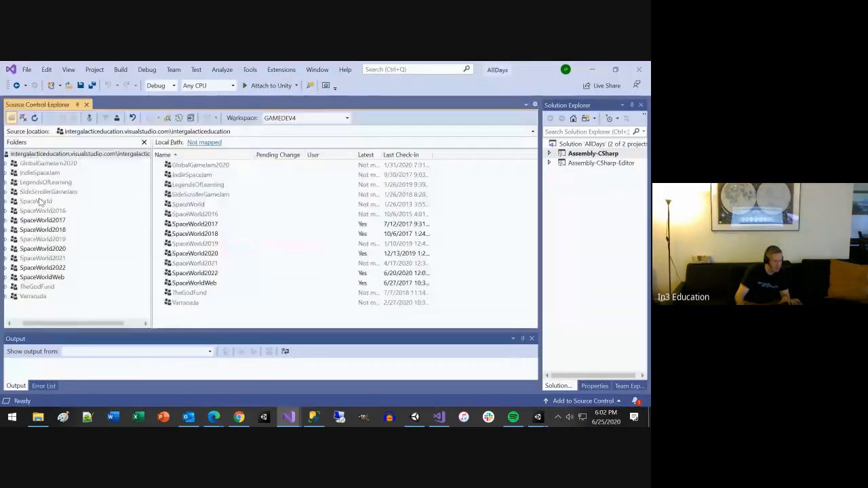
key(alt+Tab)
scroll(39, 202, up, 3)
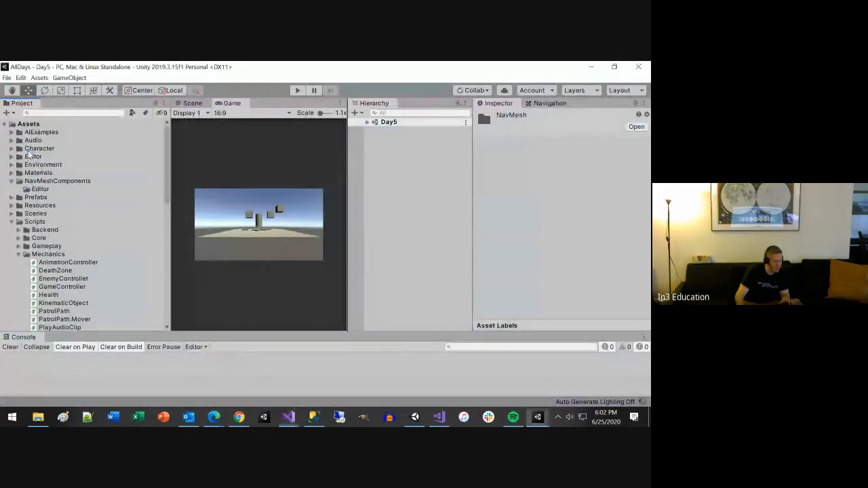
Step: Delete the leftover NavMeshComponents folder, including its empty Editor subfolder, from Assets
click(32, 156)
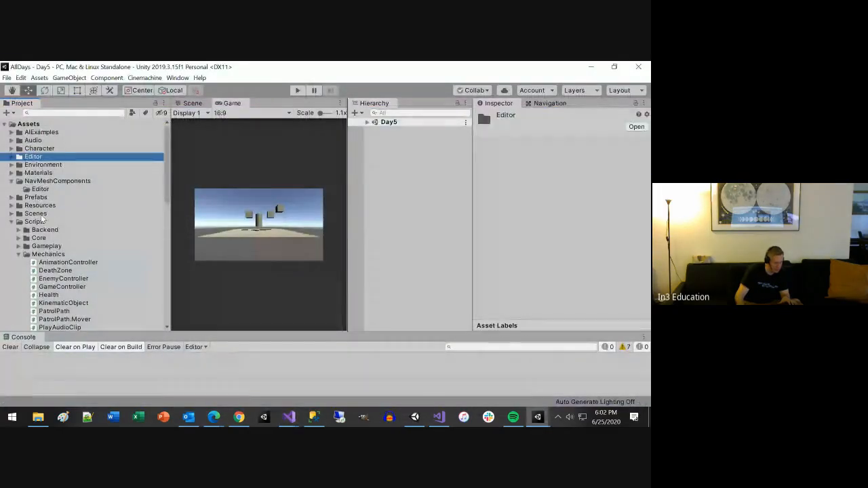
click(35, 181)
key(Delete)
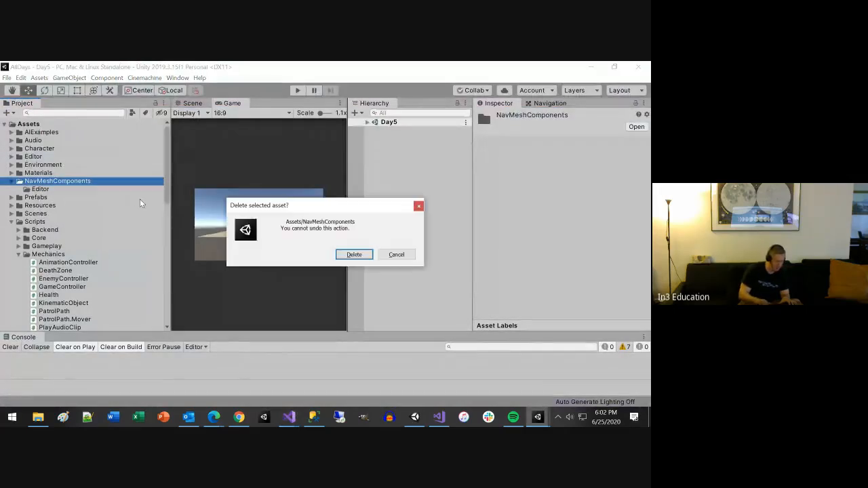
key(Return)
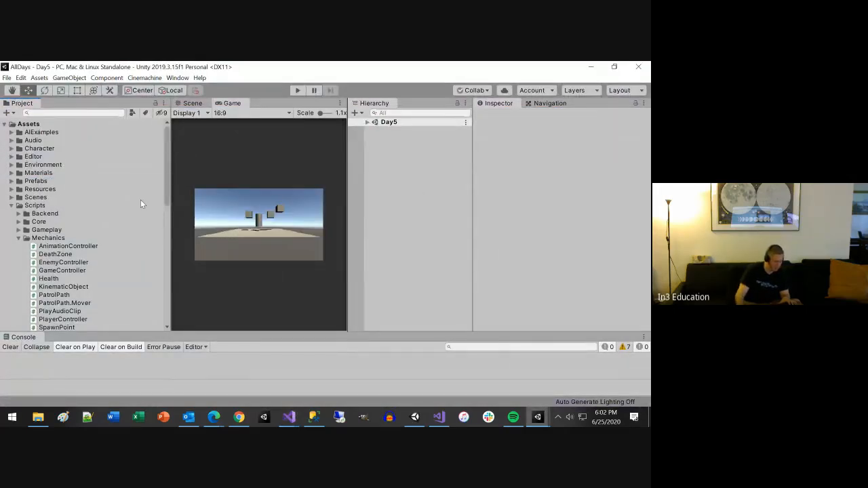
Step: Look through the contents of the Materials, Prefabs and Resources folders for assets that need reorganizing
click(20, 174)
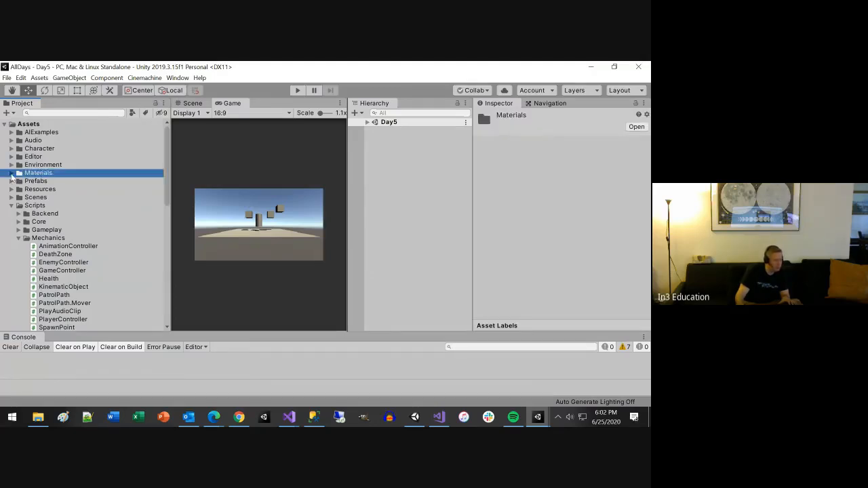
click(11, 173)
click(11, 174)
click(12, 182)
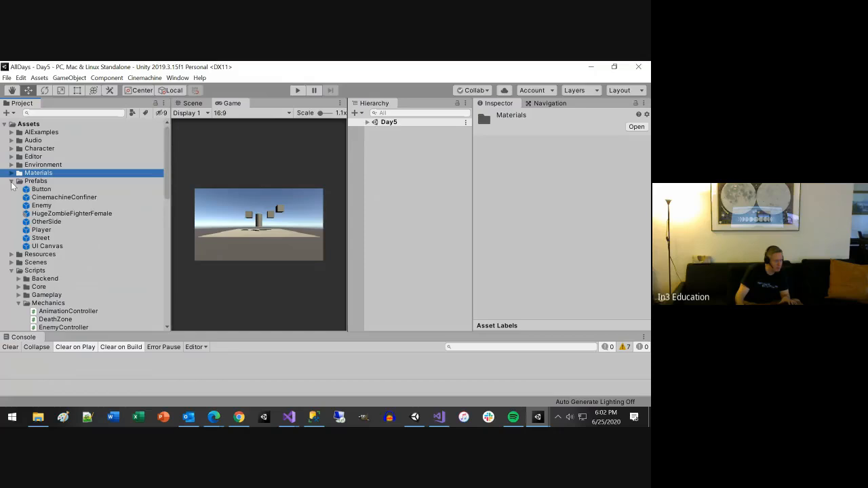
click(11, 182)
click(12, 190)
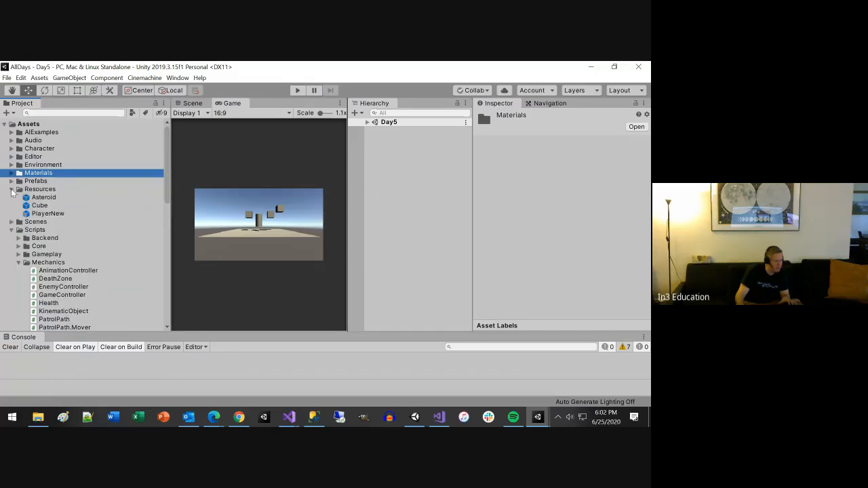
click(12, 190)
click(11, 190)
click(11, 190)
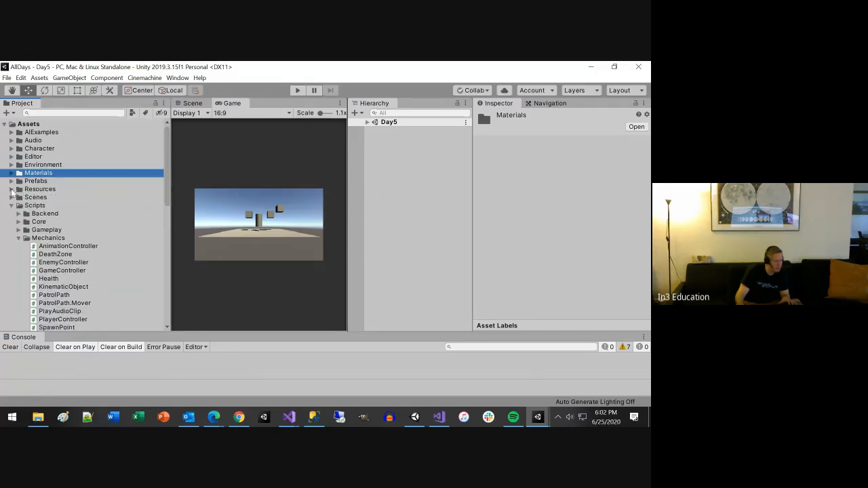
click(38, 190)
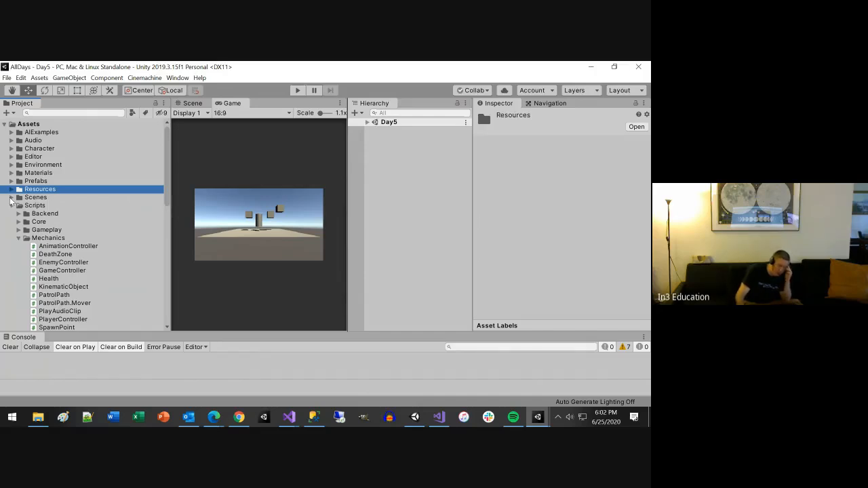
Step: Move the NavMesh-Level 1 and NavMesh-Level assets from the Example subfolder of Scenes into the AIExamples folder
click(11, 197)
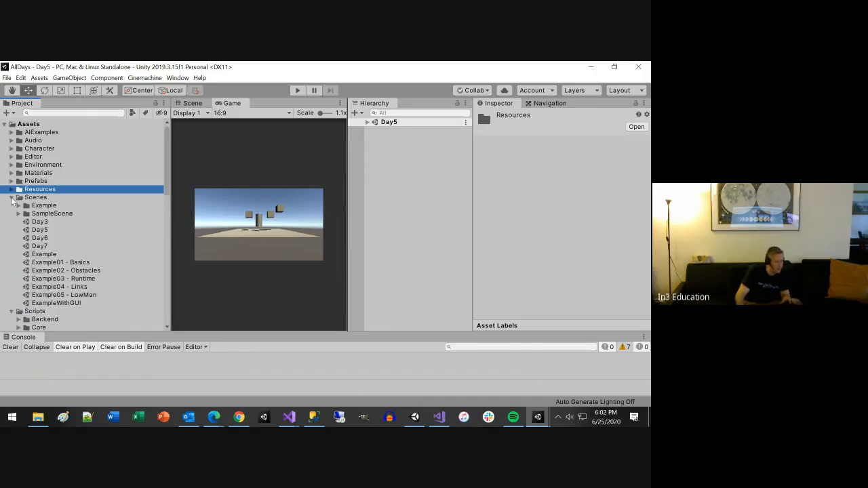
click(18, 205)
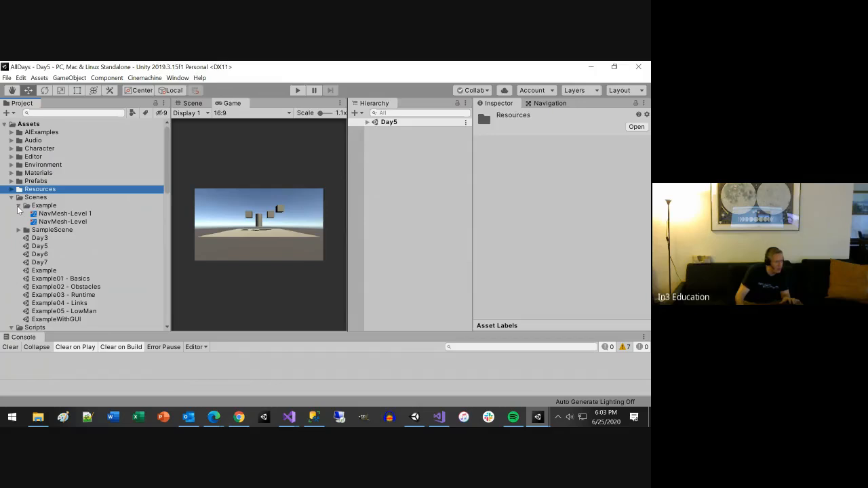
click(67, 214)
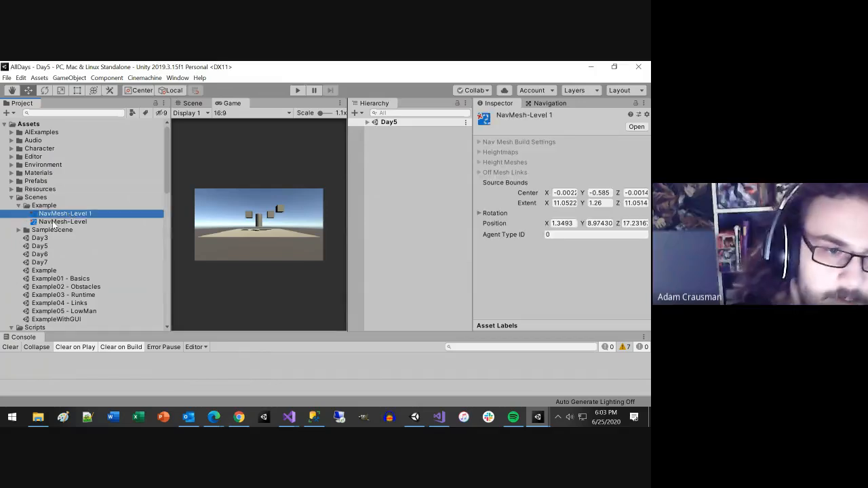
shift+click(46, 222)
drag(46, 222, 48, 136)
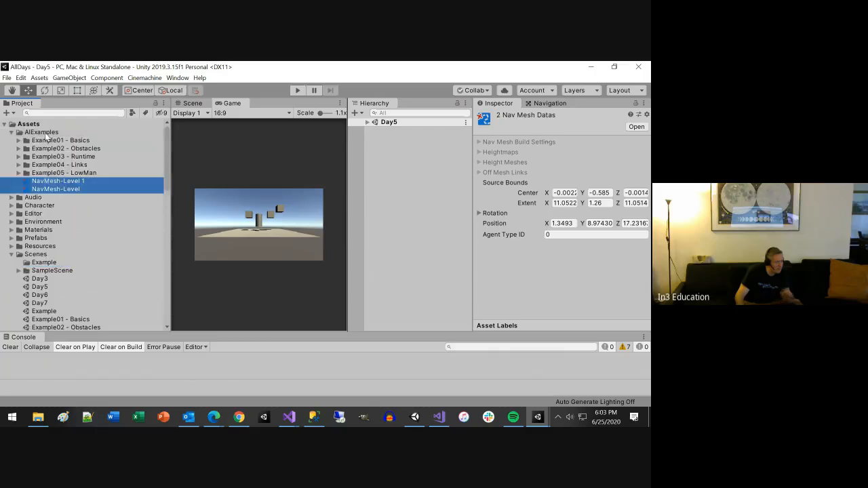
click(11, 132)
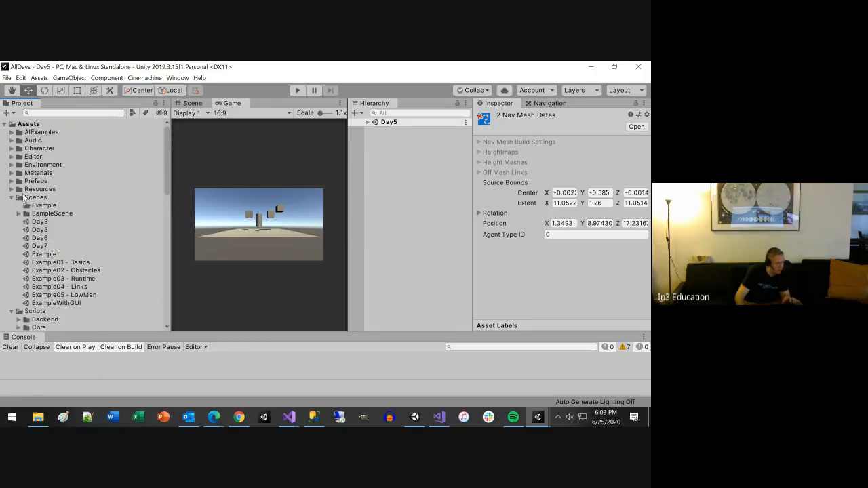
Step: Delete the emptied Example subfolder from the Scenes folder
click(44, 205)
key(Delete)
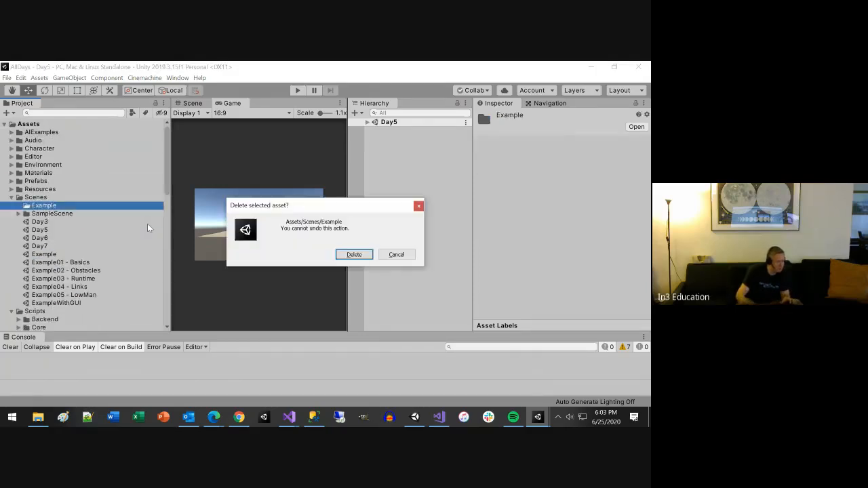
key(Return)
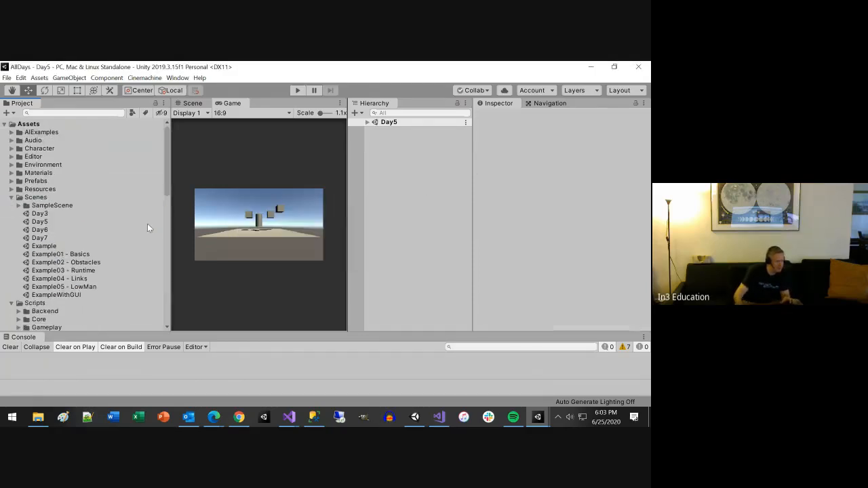
Step: Check the ReflectionProbe-0 and LightingData assets in the SampleScene subfolder of Scenes and delete that subfolder
click(19, 206)
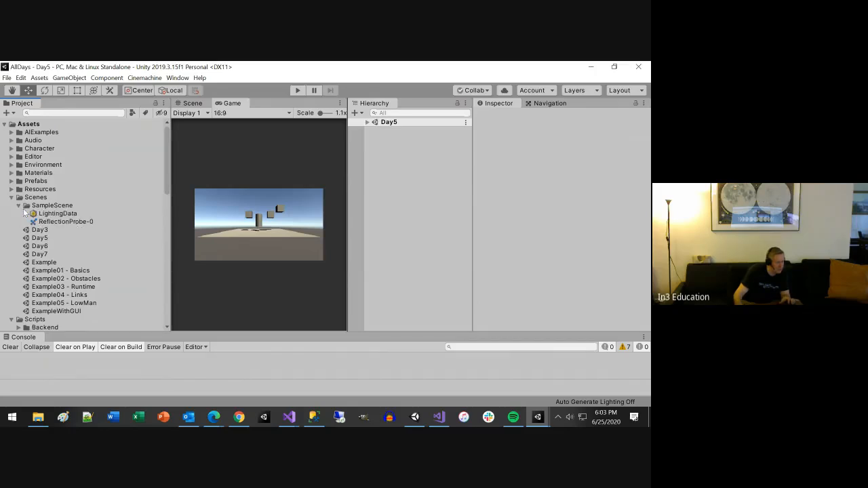
click(66, 221)
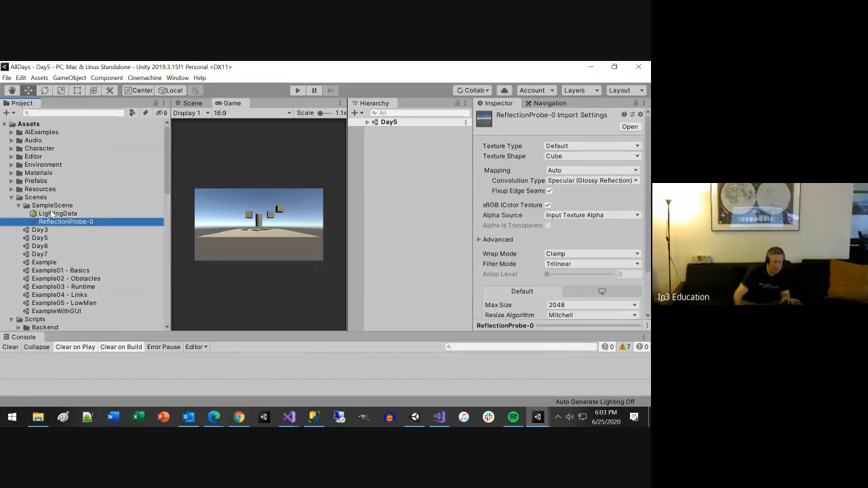
click(55, 215)
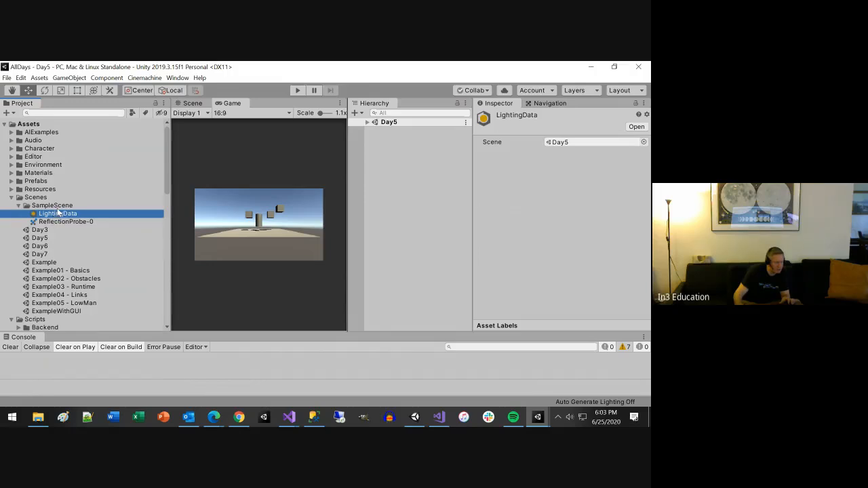
click(54, 205)
key(Delete)
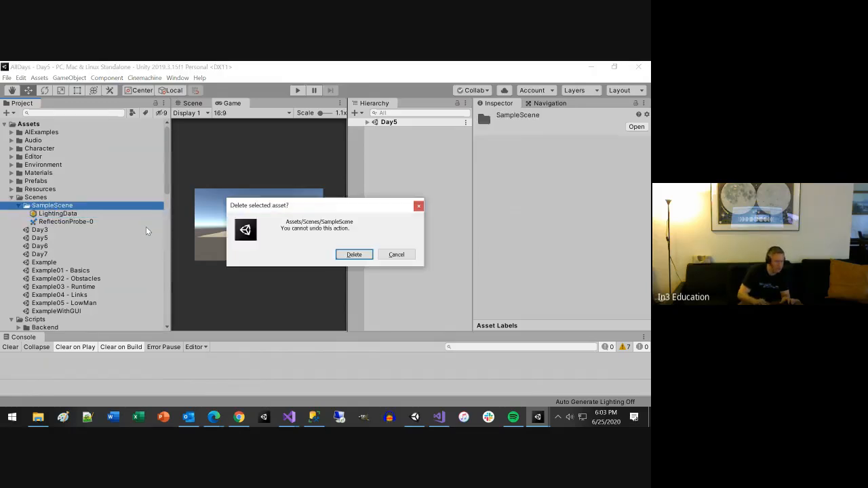
key(Return)
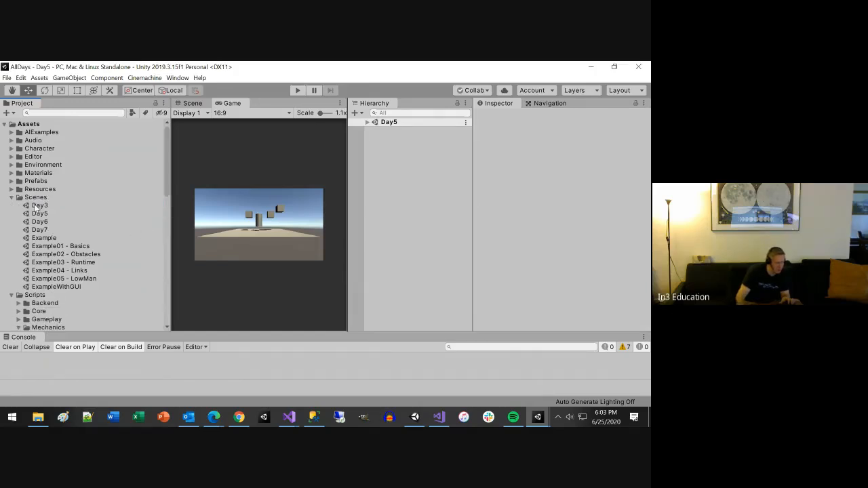
Step: Review the script subfolders from Backend to Platformer, leaving them and the Scenes folder collapsed
click(11, 198)
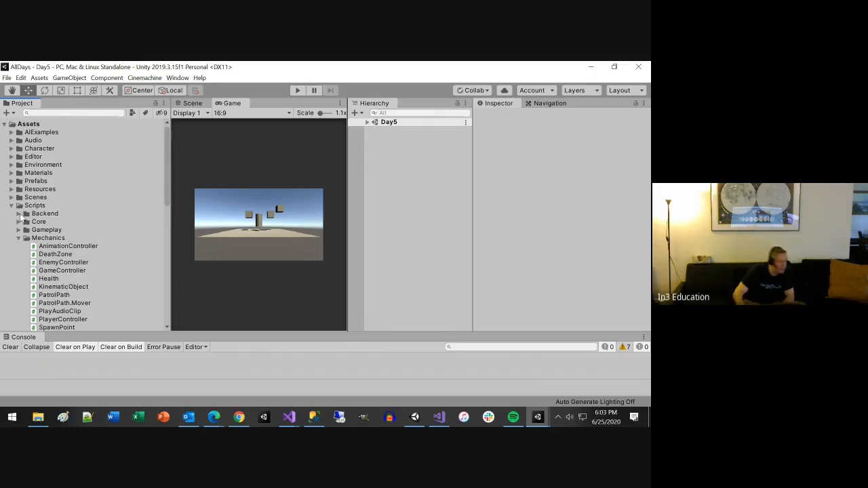
click(18, 214)
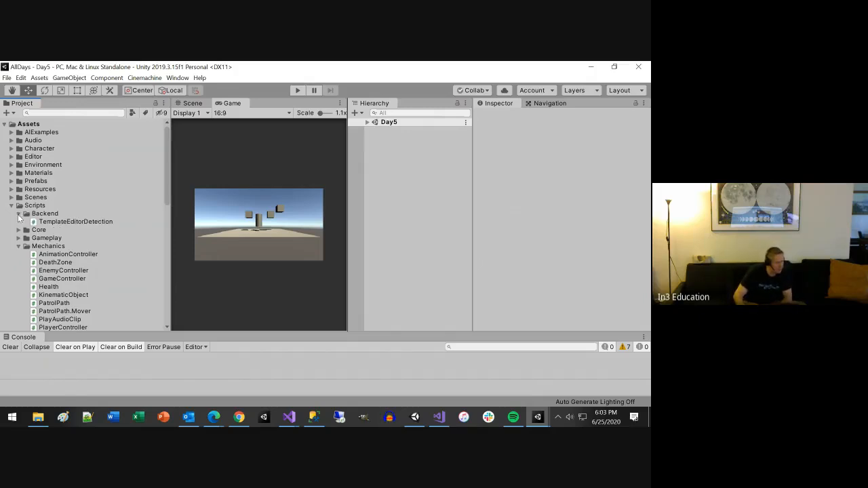
click(18, 213)
click(18, 222)
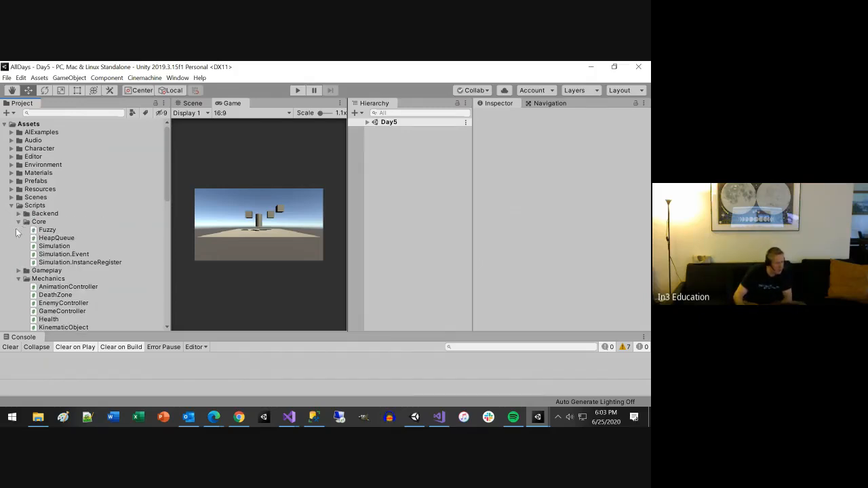
click(19, 221)
click(18, 231)
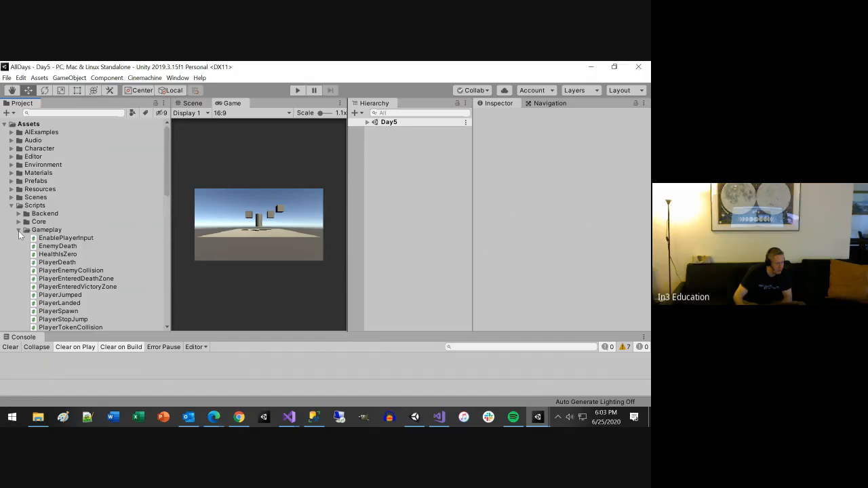
click(18, 231)
click(18, 238)
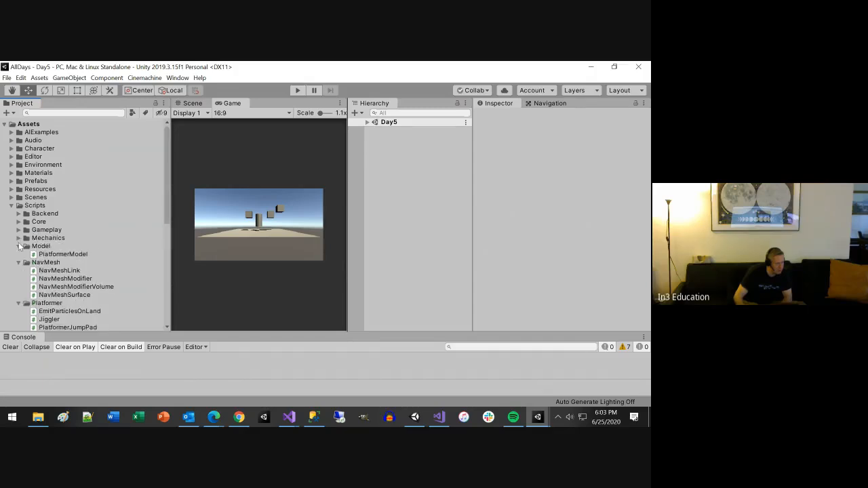
click(18, 246)
click(18, 254)
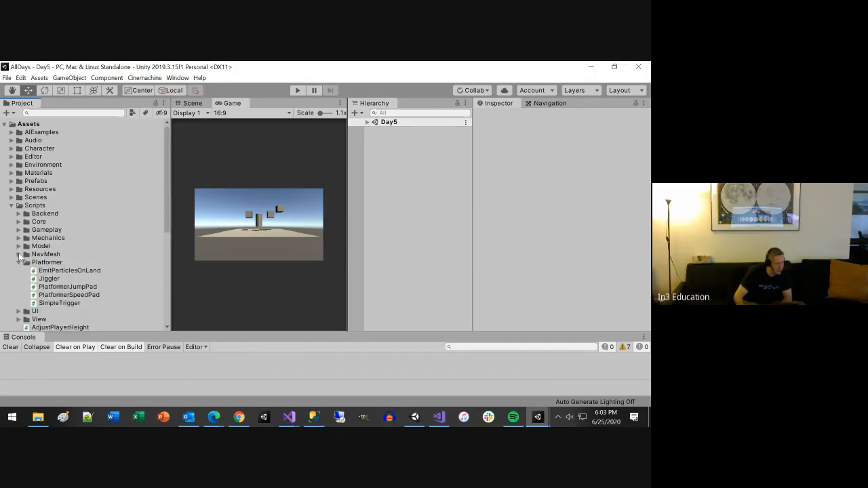
click(19, 263)
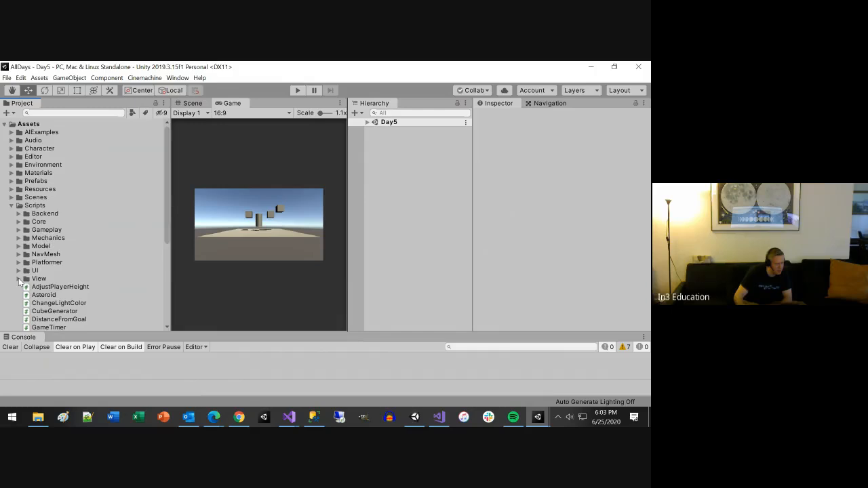
Step: Check the code of the Test script in the Scripts folder and delete that script
scroll(17, 293, down, 4)
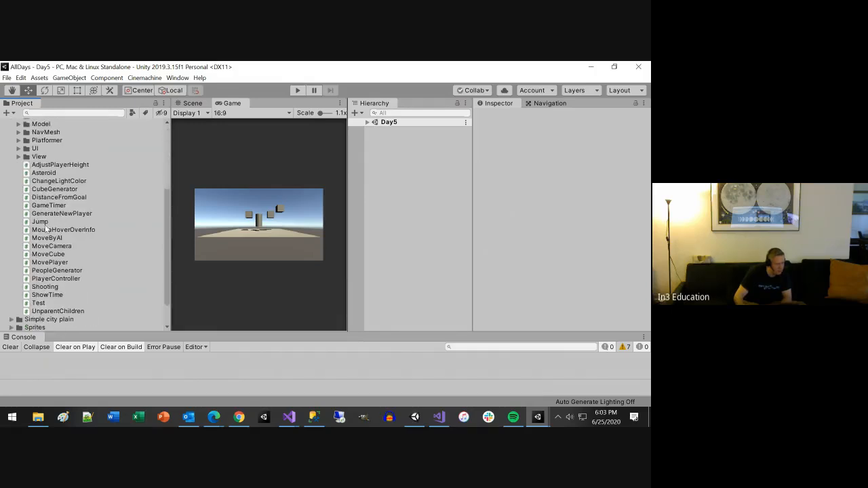
click(38, 303)
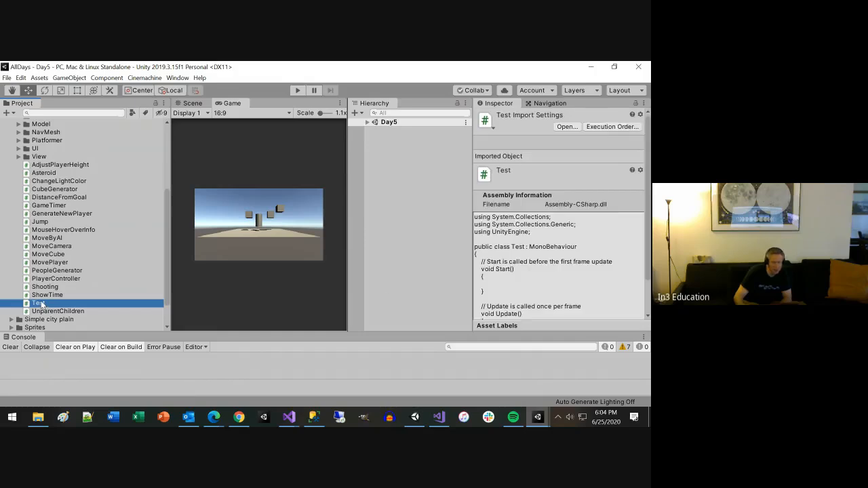
scroll(566, 286, down, 2)
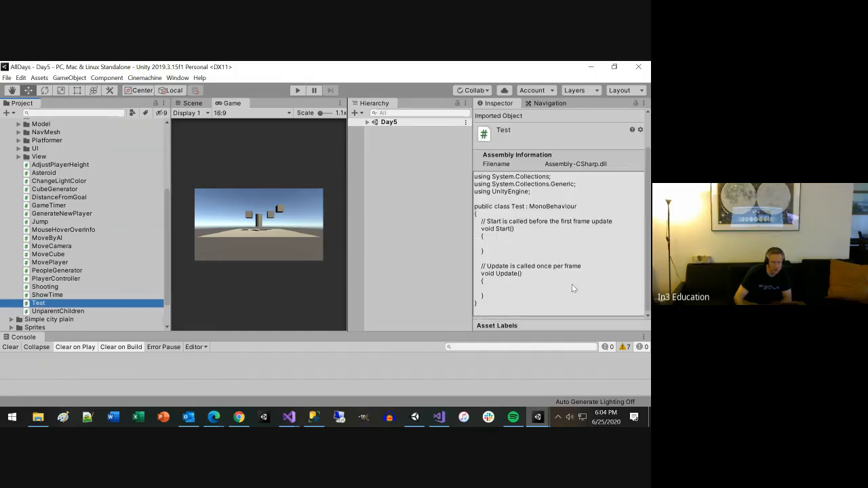
right_click(39, 307)
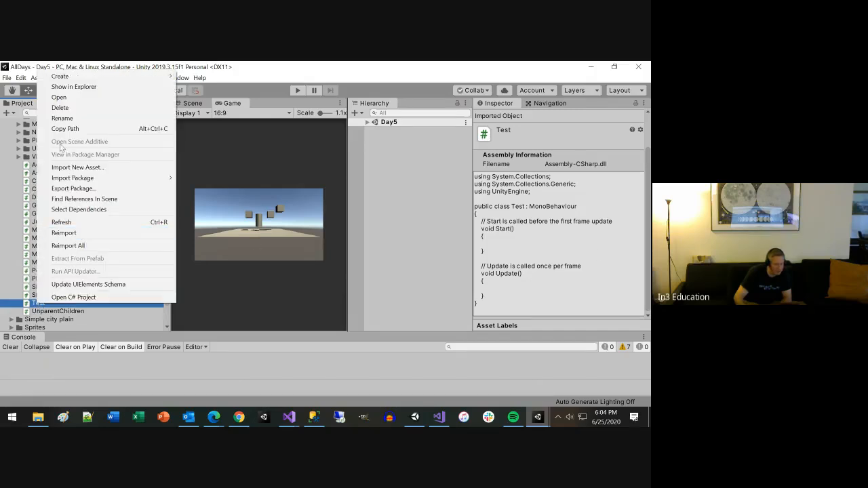
click(61, 107)
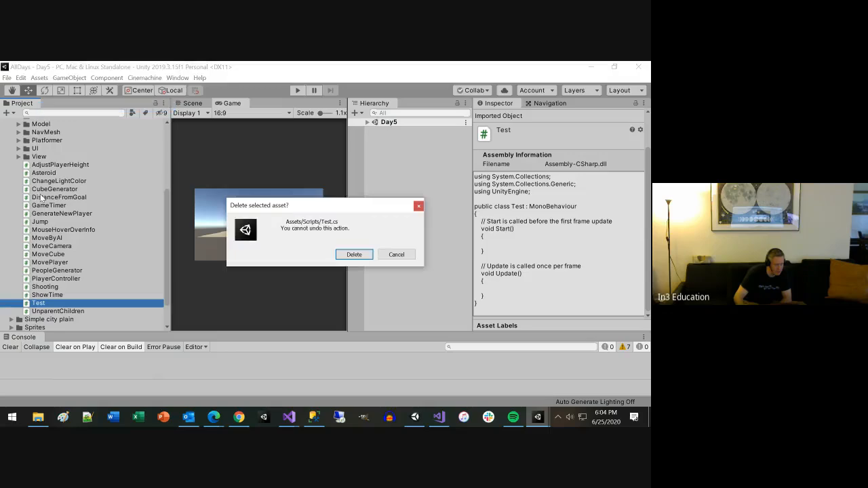
click(354, 254)
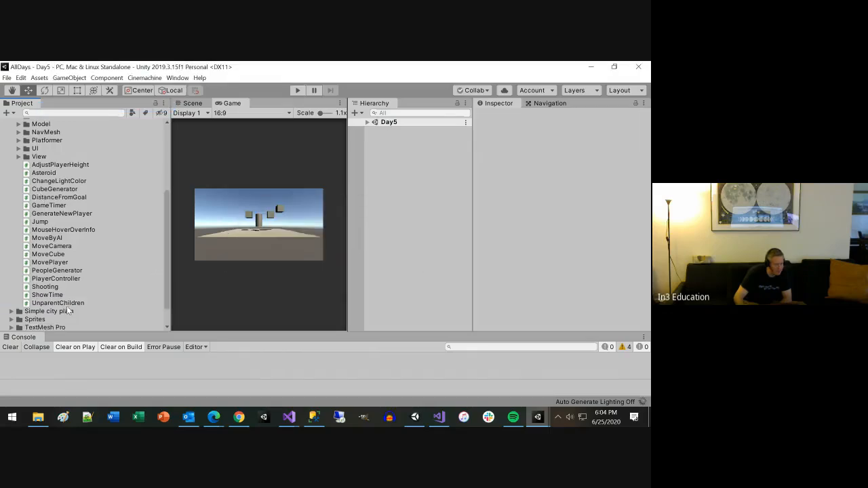
Step: Review the code of the loose scripts from UnparentChildren upward, leaving the Scripts folder collapsed
double_click(67, 303)
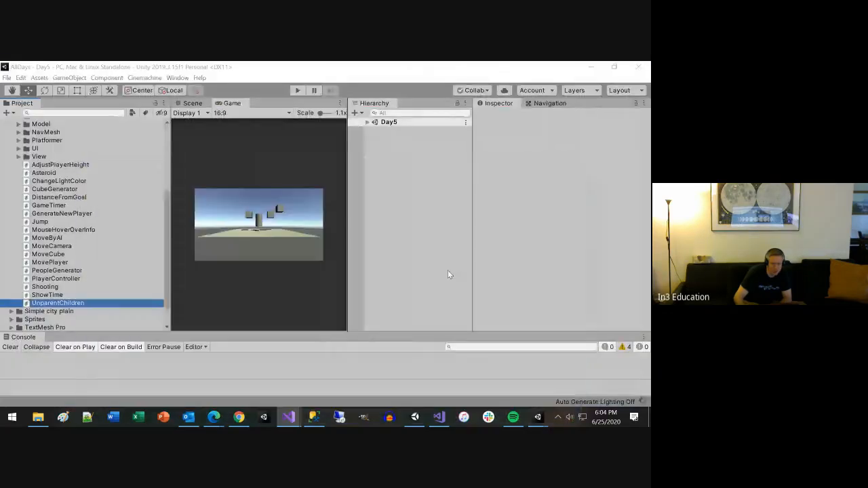
click(49, 296)
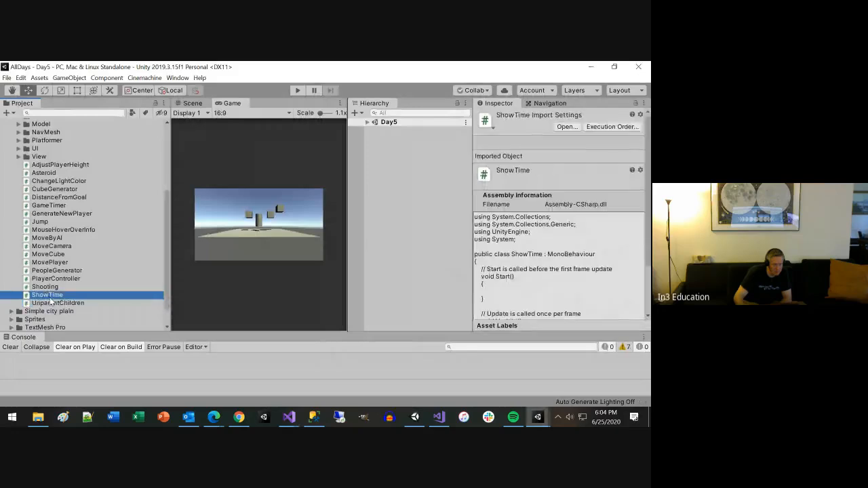
click(52, 303)
scroll(617, 287, down, 5)
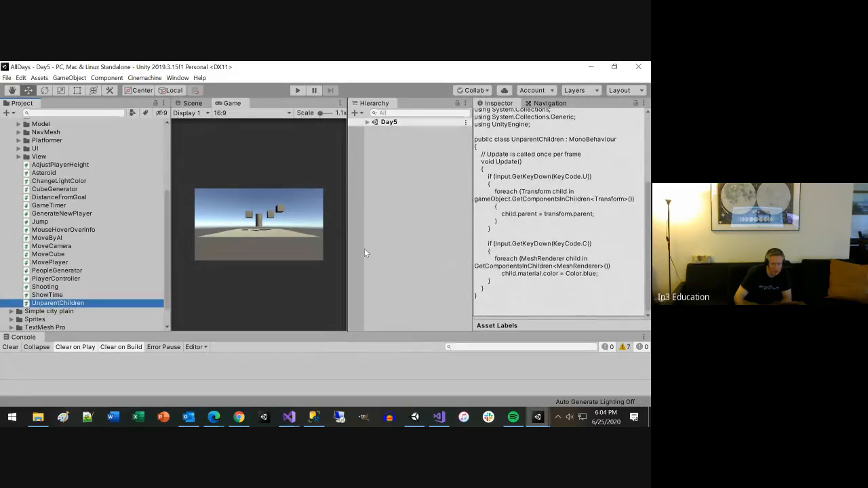
click(51, 296)
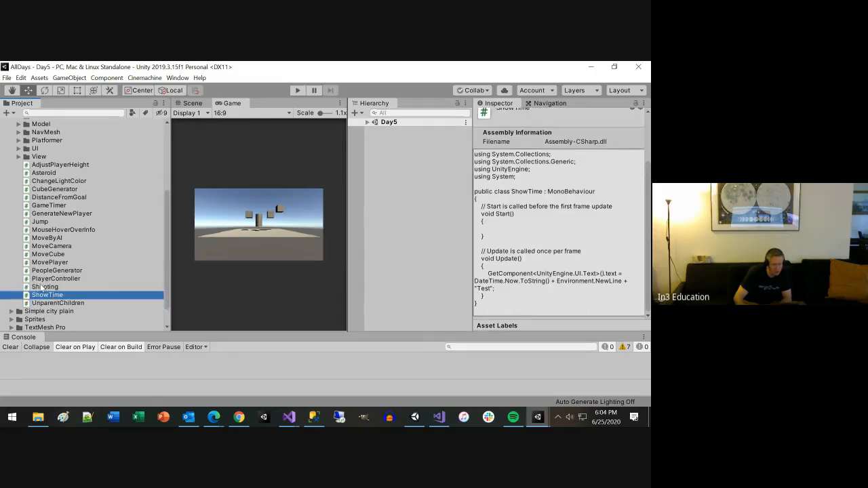
click(42, 287)
key(Up)
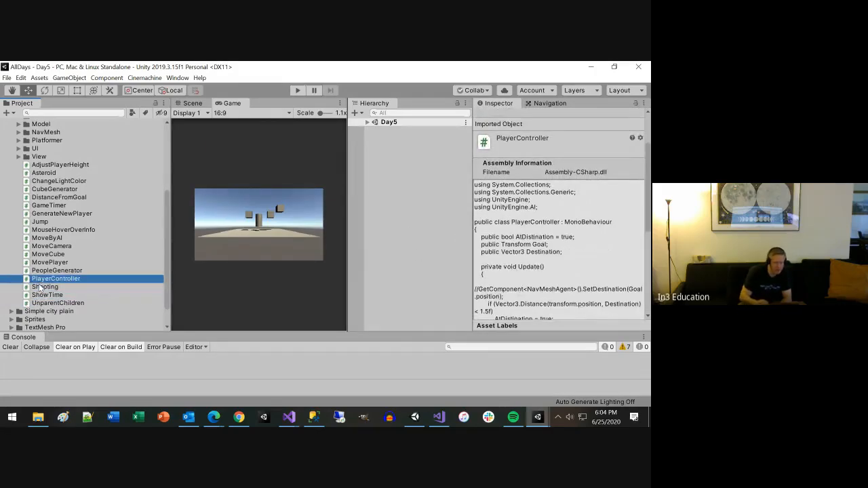
key(Up)
key(Up)
key(Up)
key(Up)
key(Up)
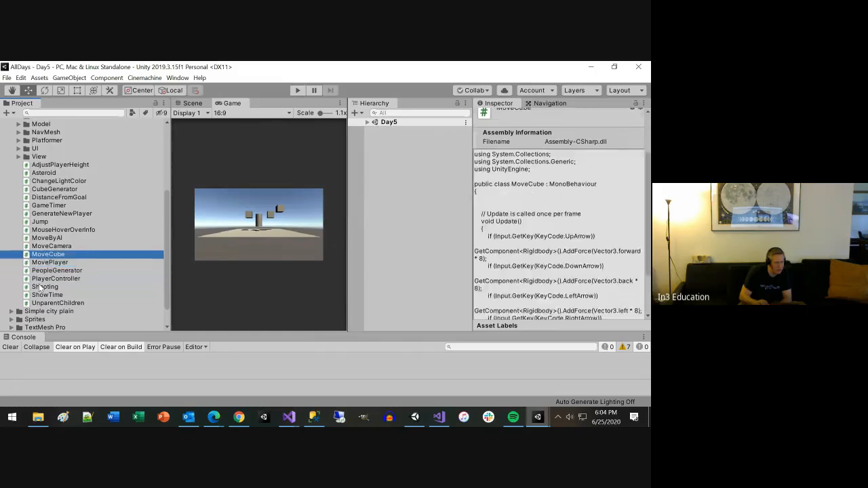
key(Up)
key(Up)
key(Up)
key(Up)
key(Up)
key(Up)
key(Up)
key(Up)
key(Up)
key(Up)
key(Up)
key(Up)
key(Up)
key(Up)
key(Up)
key(Up)
key(Up)
key(Up)
key(Up)
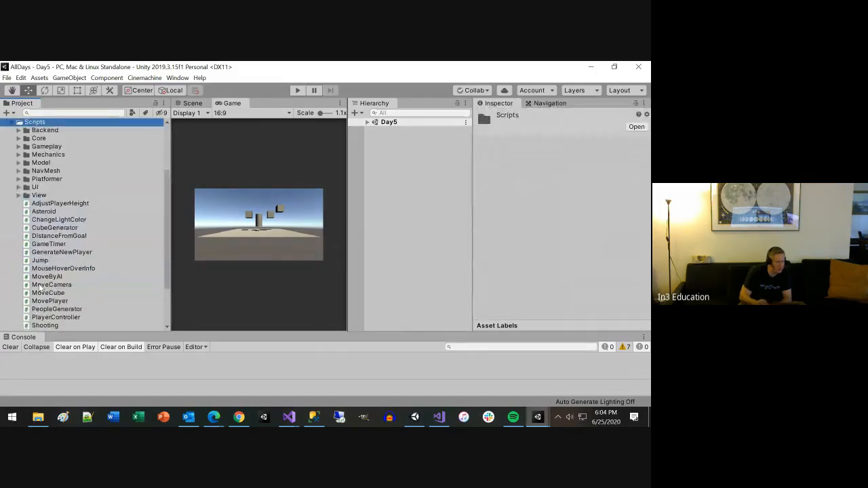
key(Left)
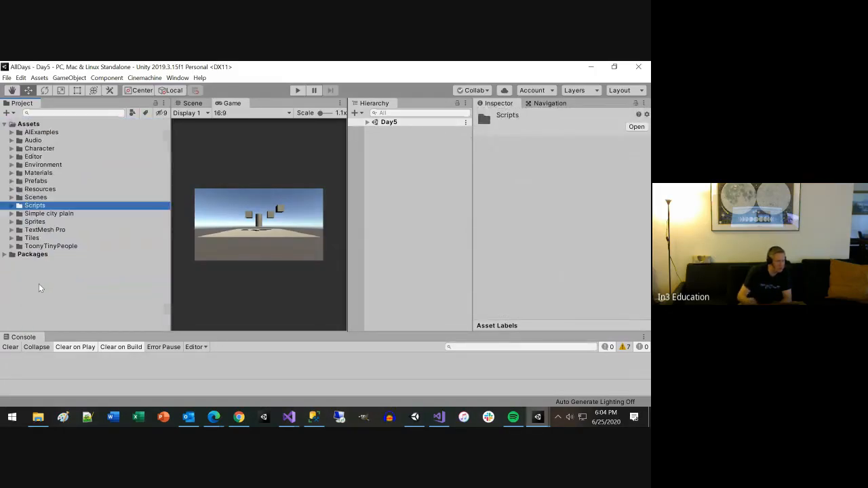
Step: Look into the Simple city plain folder and create a new folder named PlugIns directly under Assets
click(11, 213)
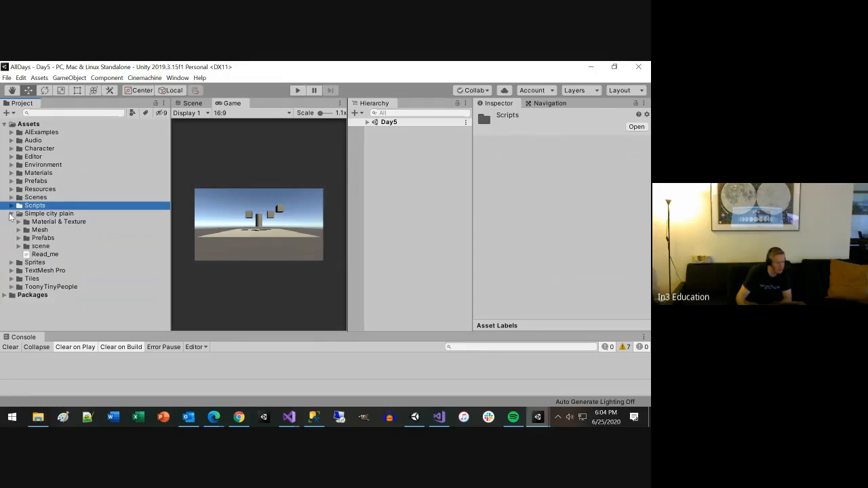
click(29, 125)
right_click(29, 124)
mouse_move(84, 135)
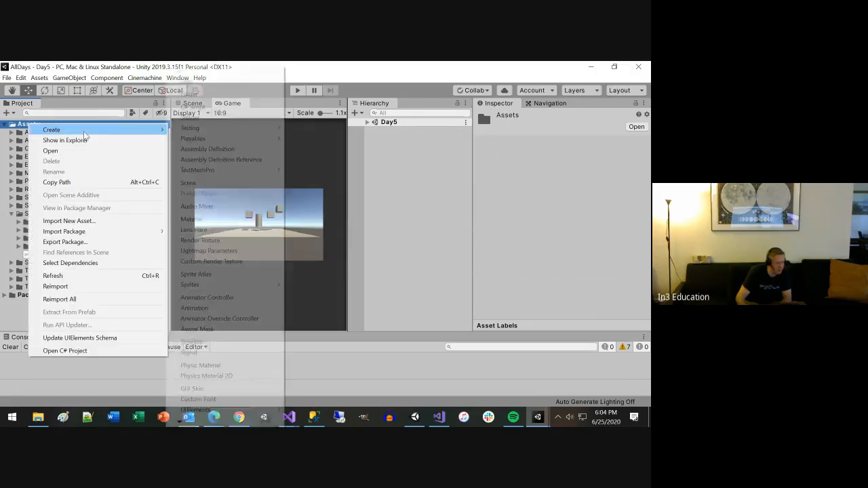
click(195, 93)
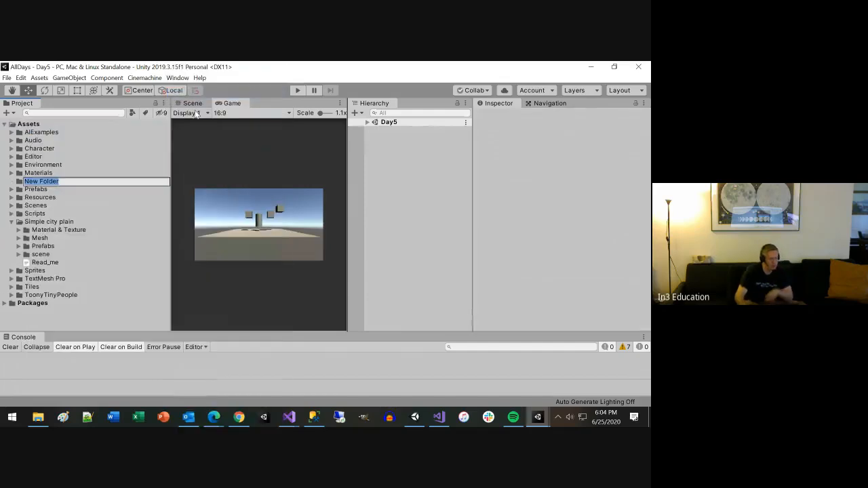
text(Plugs)
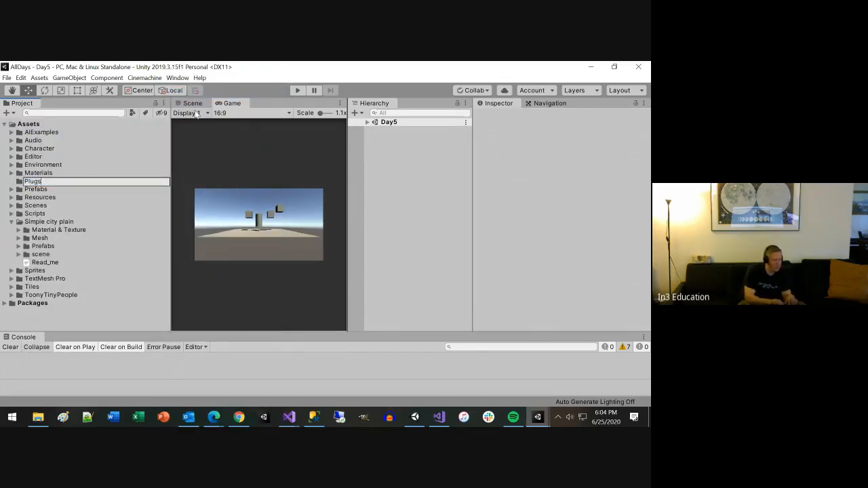
text(ns)
key(Return)
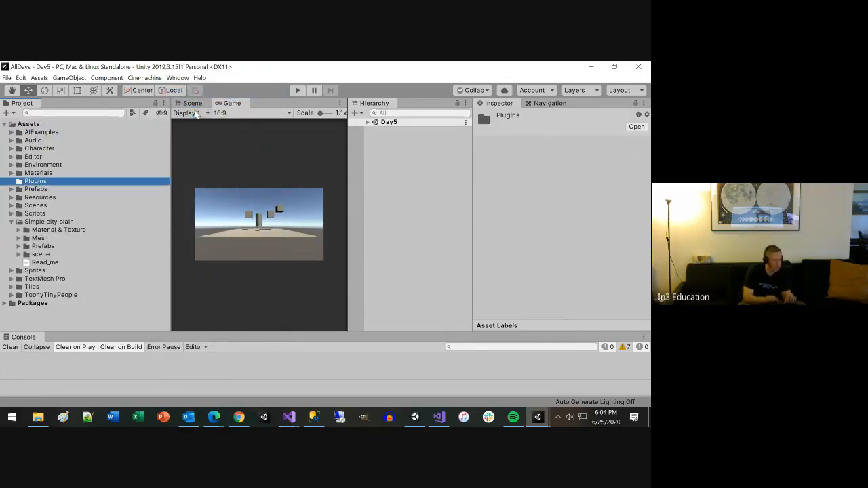
Step: Collapse the Simple city plain folder and move it into the PlugIns folder
click(12, 223)
drag(33, 223, 42, 181)
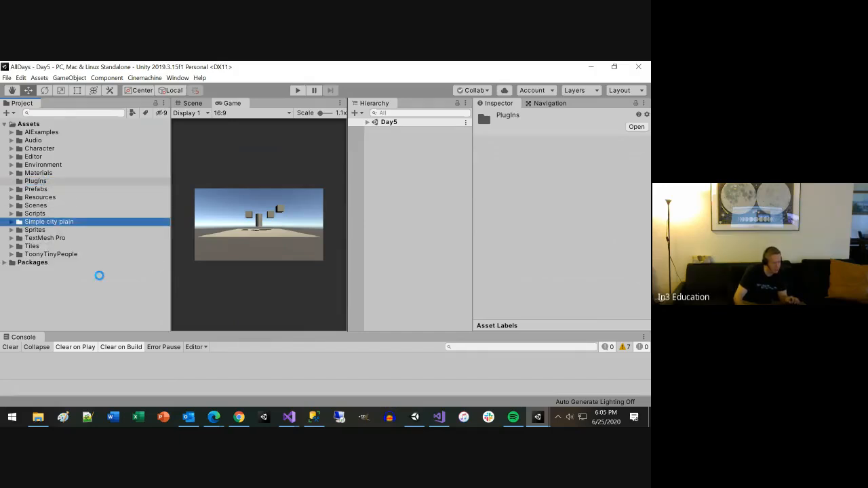
key(alt+Tab)
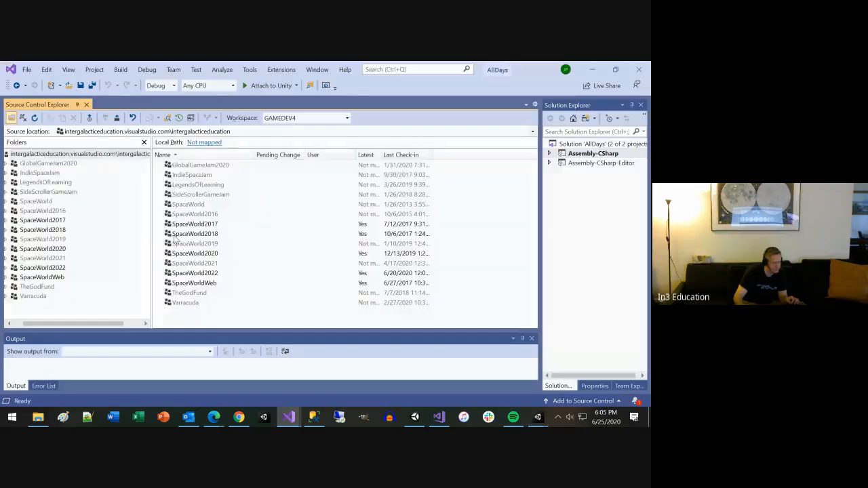
key(alt+Tab)
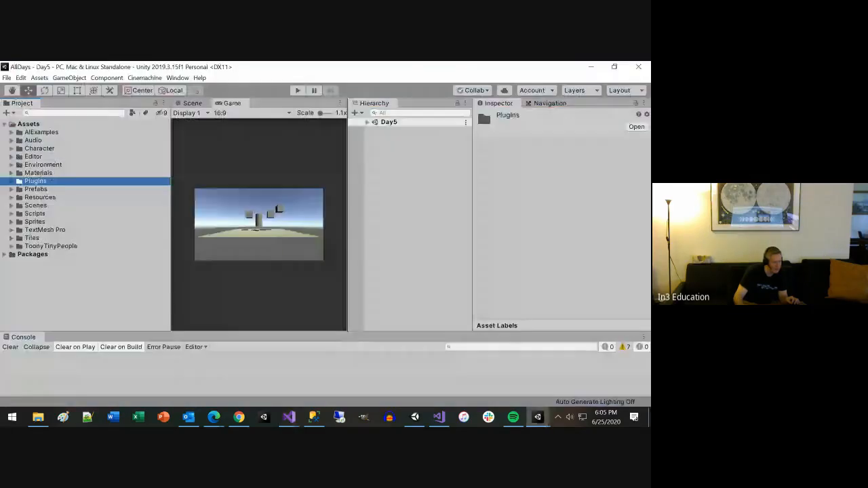
Step: Check the font and shader resources inside the TextMesh Pro folder and move that folder into PlugIns
click(11, 230)
click(19, 238)
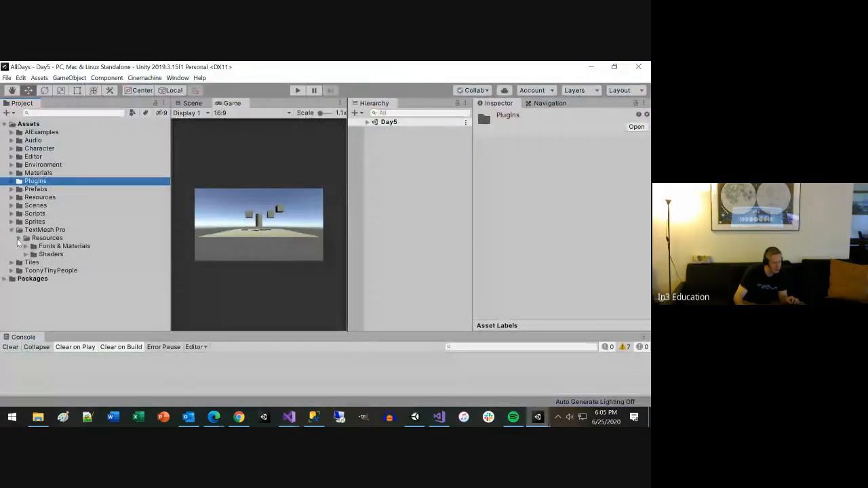
click(26, 253)
click(26, 246)
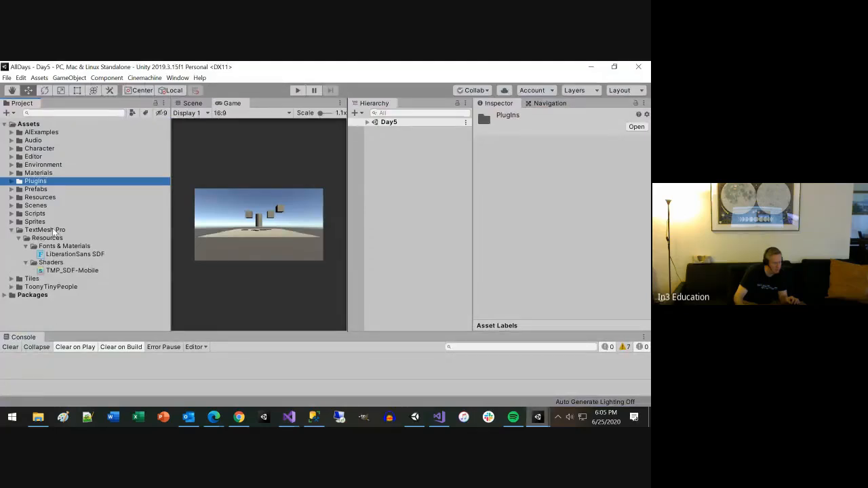
drag(52, 228, 31, 181)
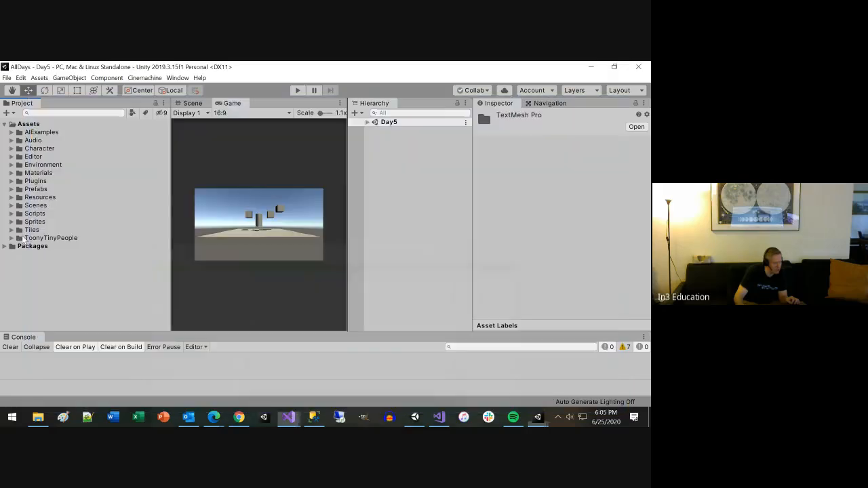
Step: Inspect the tile assets in the Tiles folder and move all of them, from cloud to tree, into the Sprites folder
click(12, 230)
scroll(61, 259, down, 2)
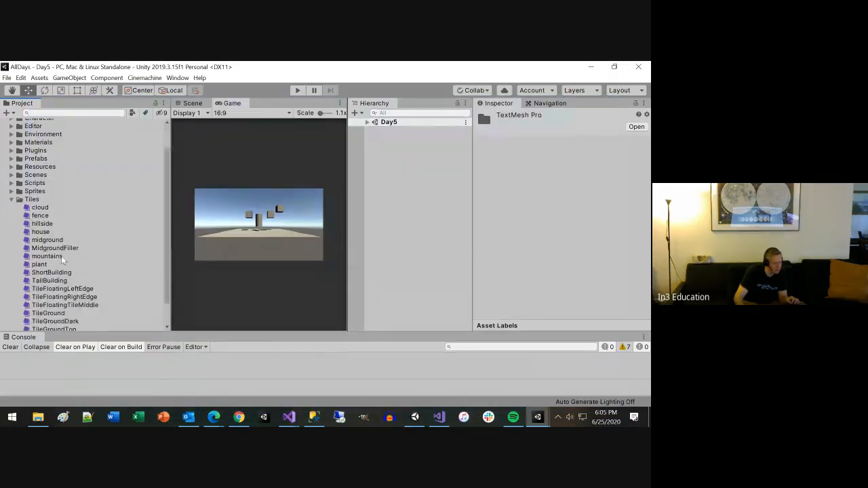
scroll(62, 259, down, 1)
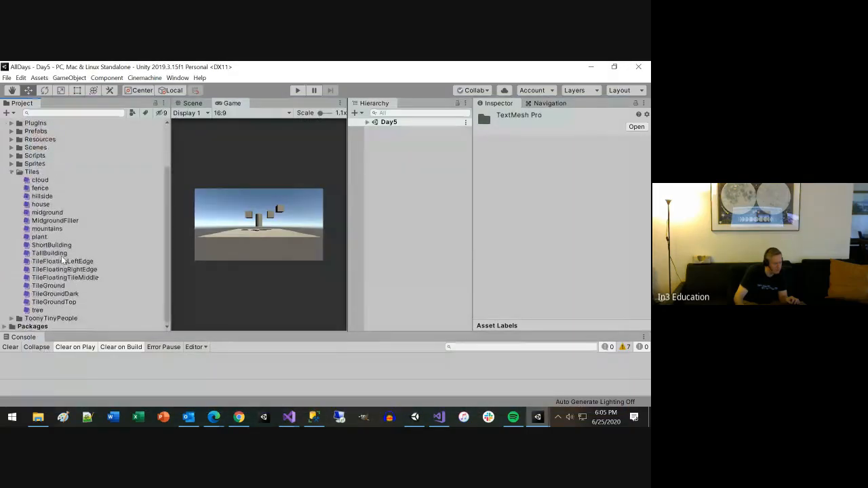
click(41, 204)
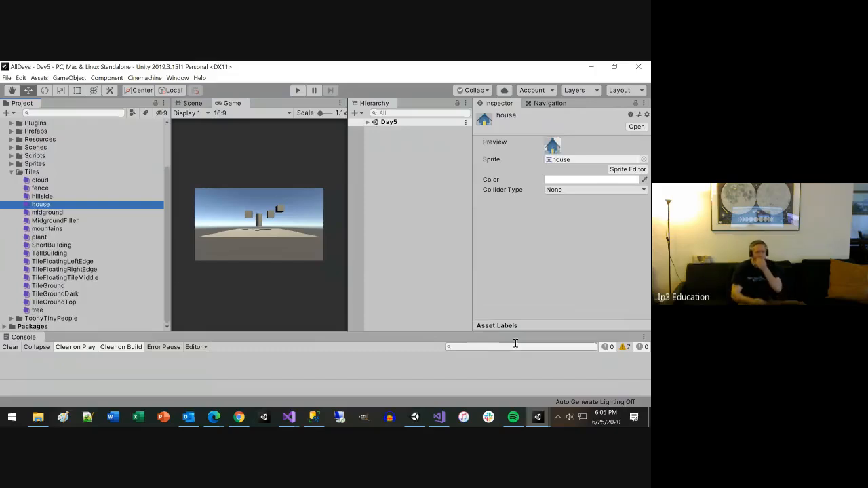
key(Down)
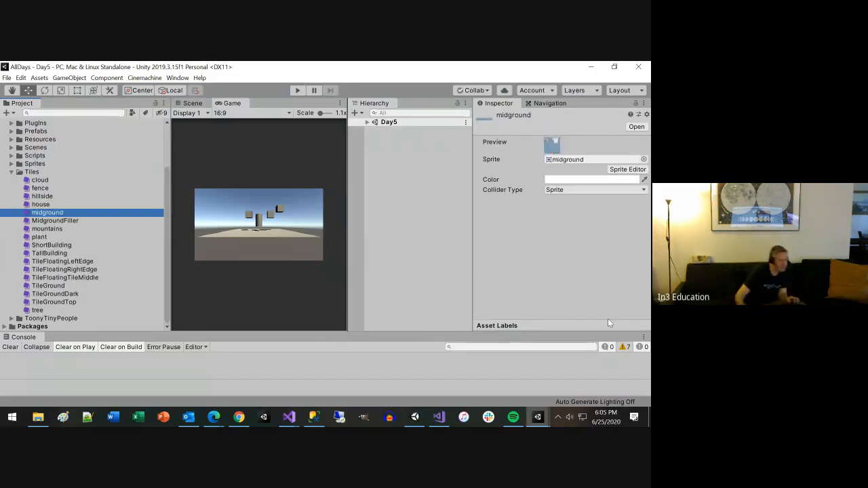
click(38, 181)
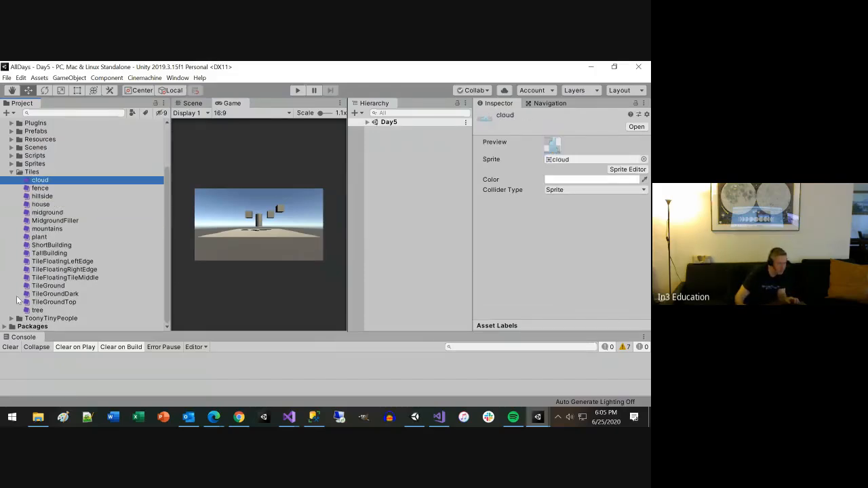
shift+click(37, 310)
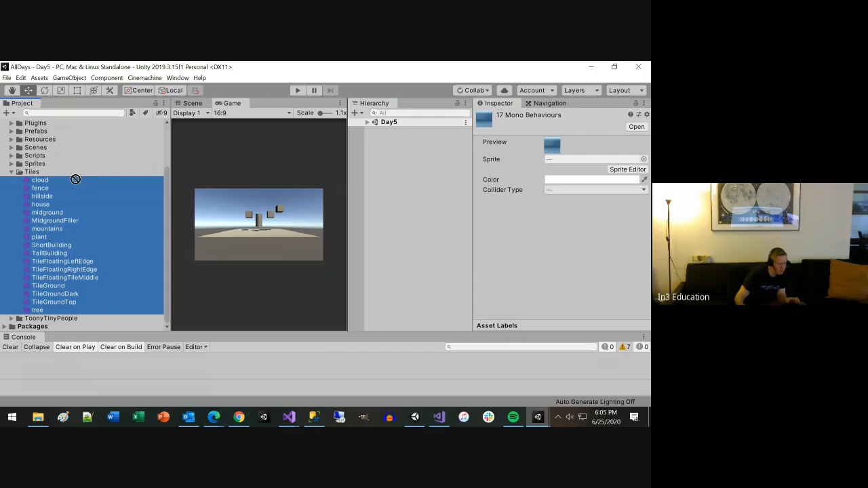
drag(41, 165, 41, 164)
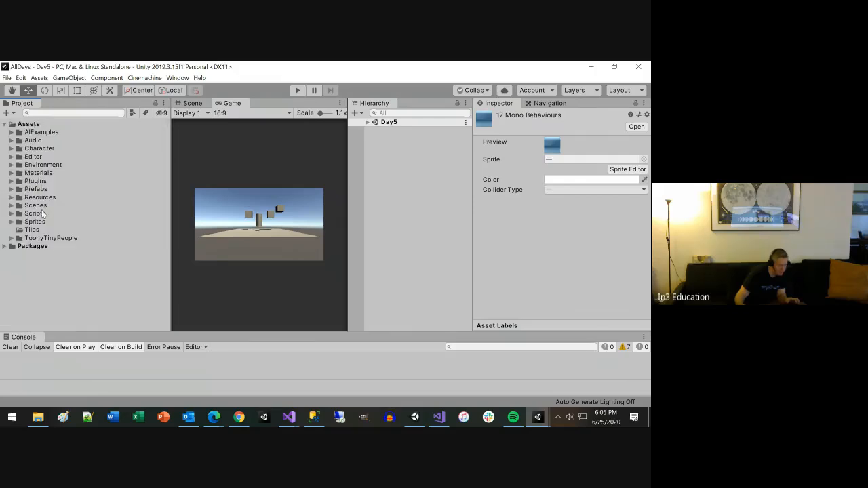
Step: Delete the emptied Tiles folder from Assets
click(34, 230)
key(Delete)
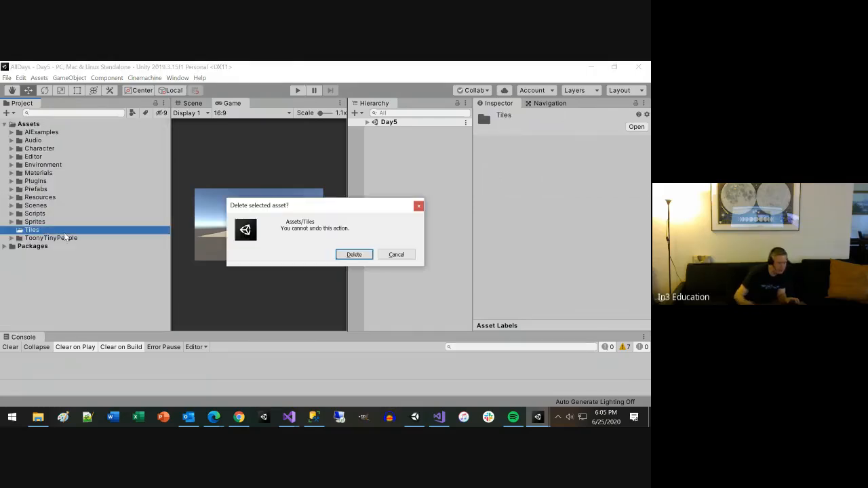
key(Return)
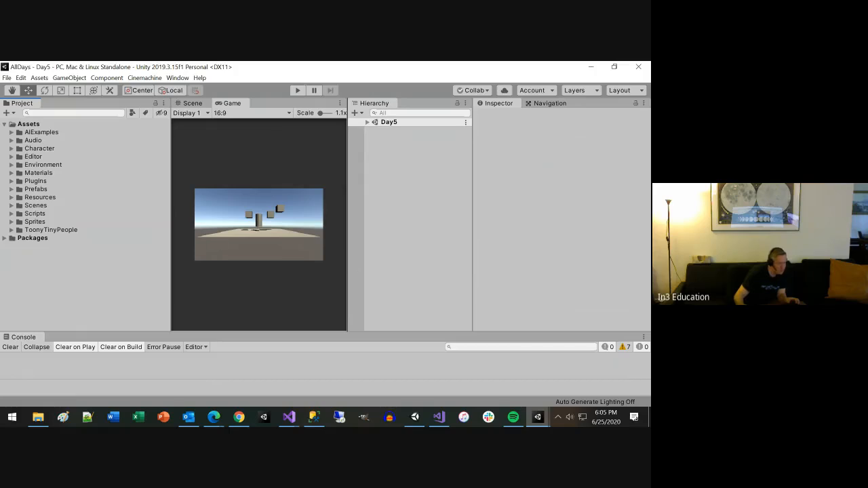
Step: Expand the ToonyTinyPeople folder and rename its TT_demo subfolder to ToonyTinyPeople
click(11, 230)
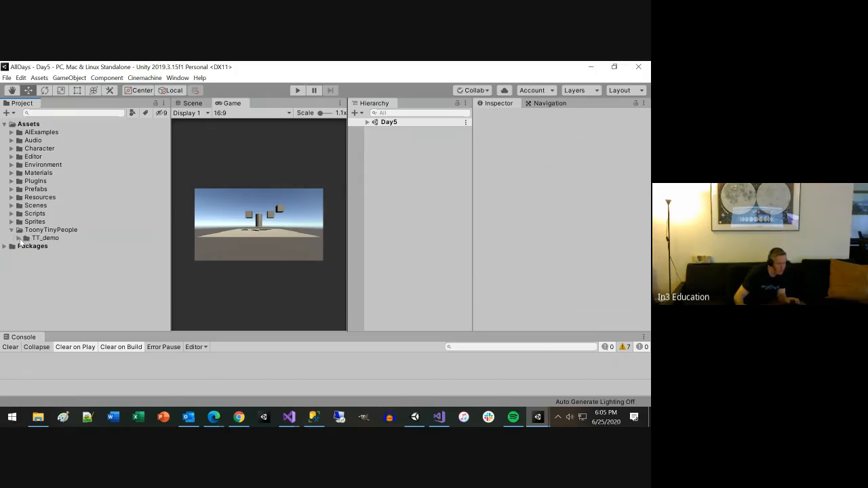
click(19, 238)
click(51, 230)
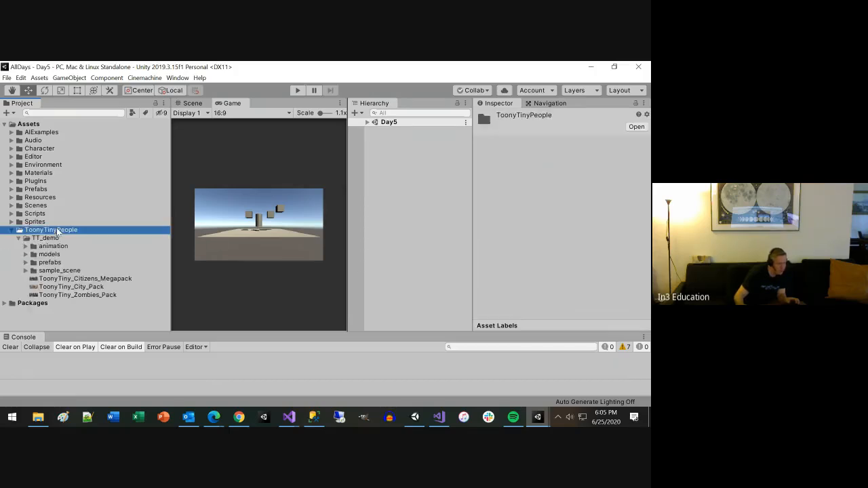
click(57, 229)
key(ctrl+c)
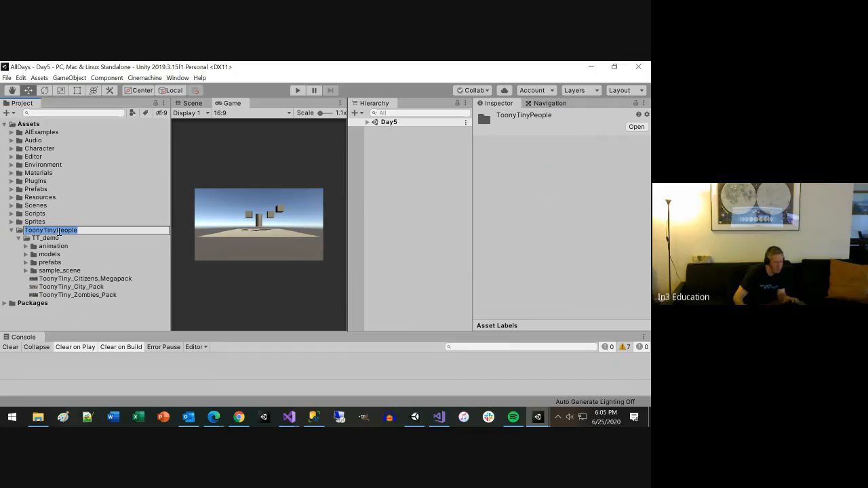
click(55, 239)
click(56, 239)
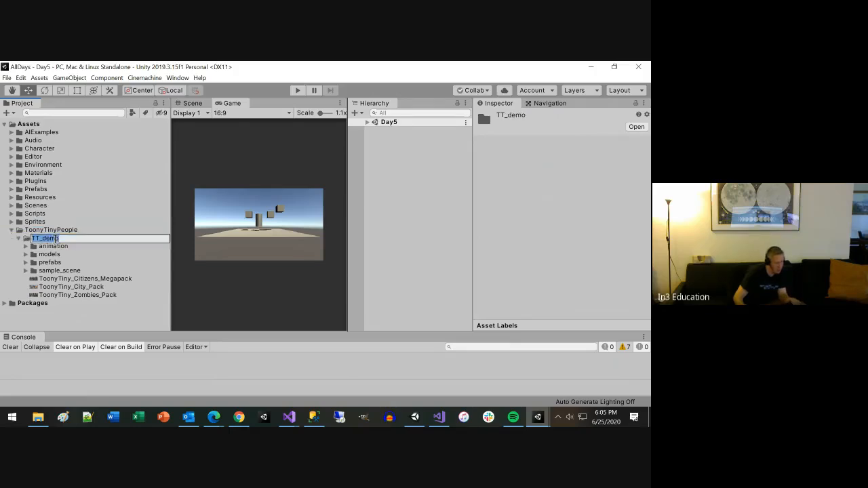
key(ctrl+v)
key(Return)
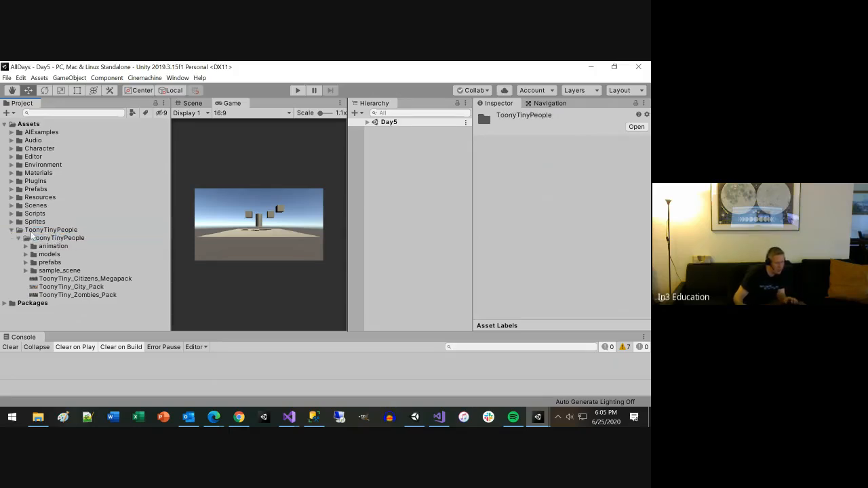
Step: Move the inner ToonyTinyPeople folder into PlugIns and delete the emptied outer ToonyTinyPeople folder
drag(48, 238, 36, 185)
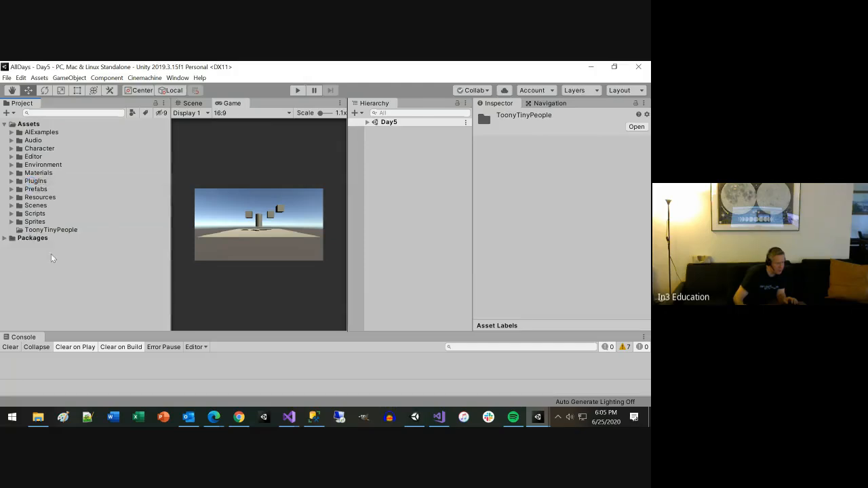
click(66, 232)
key(Delete)
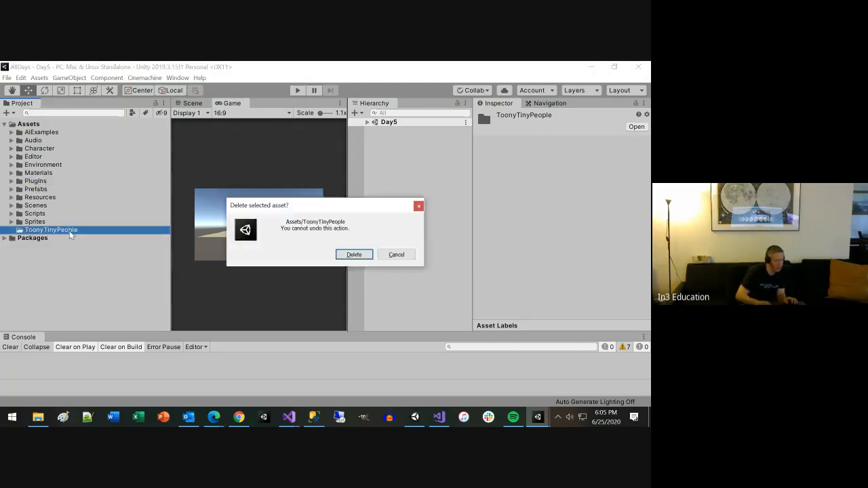
key(Return)
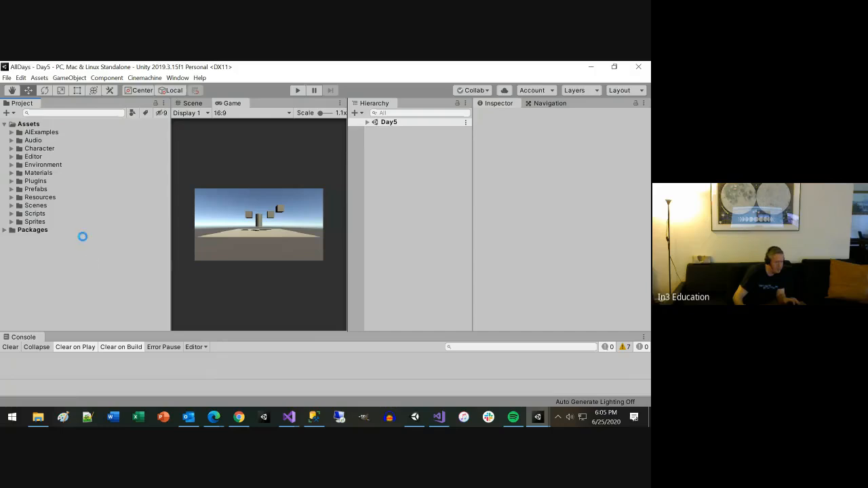
Step: Save the project and move the AIExamples folder into PlugIns
click(6, 77)
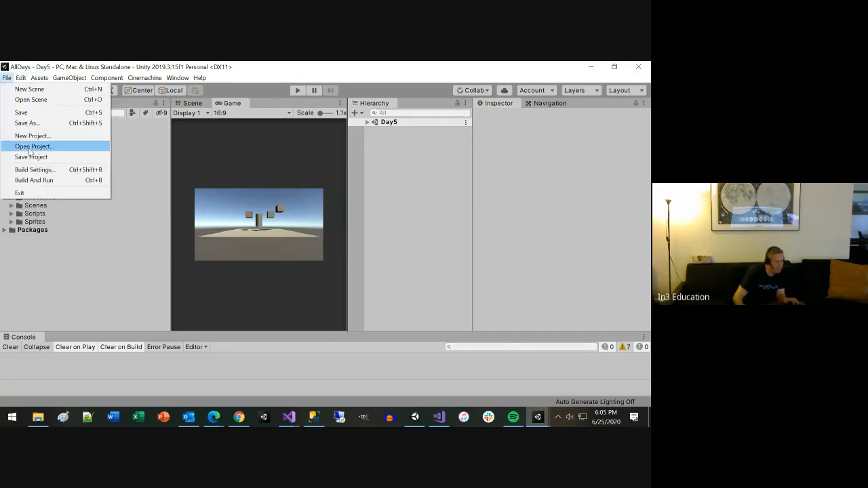
click(29, 158)
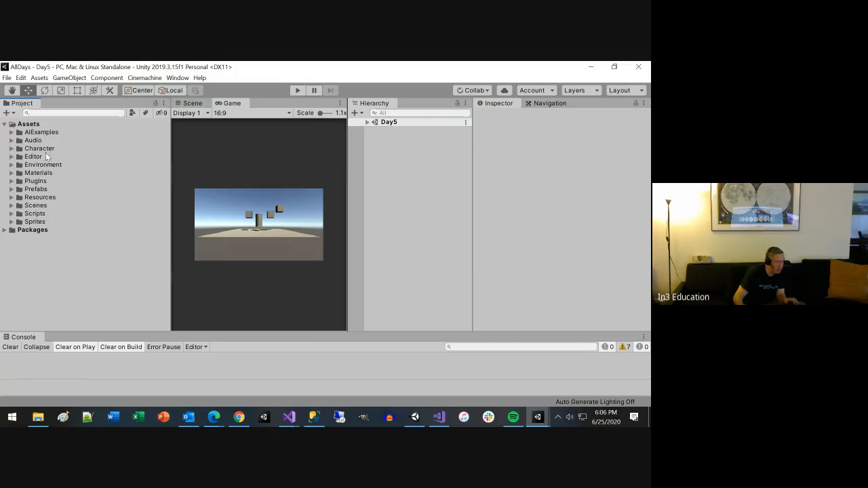
click(34, 124)
click(38, 133)
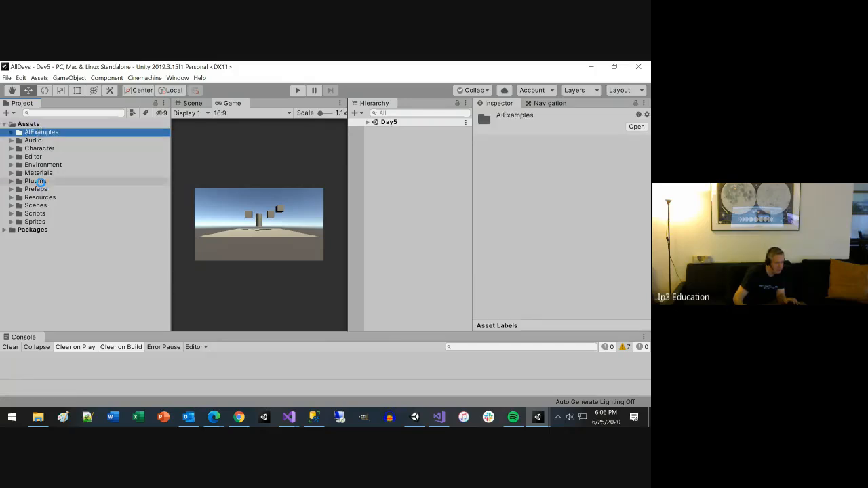
Step: Switch to Visual Studio to reload the AllDays solution's projects and return to Unity
key(alt+Tab)
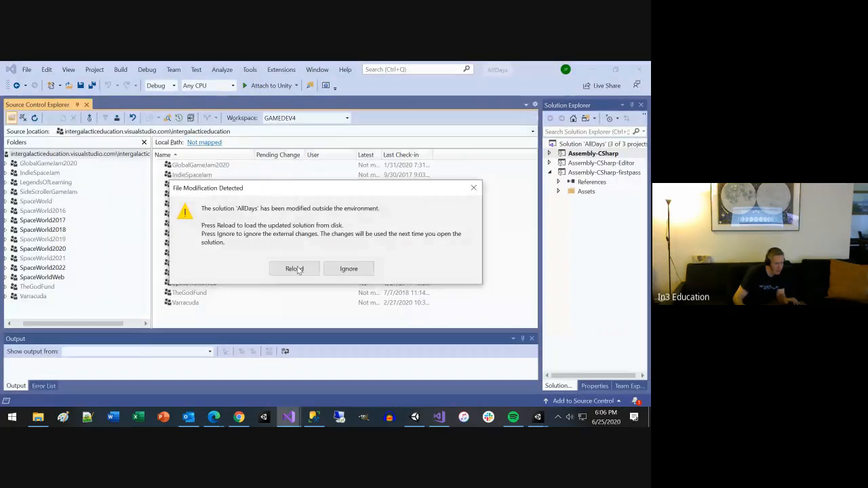
click(293, 267)
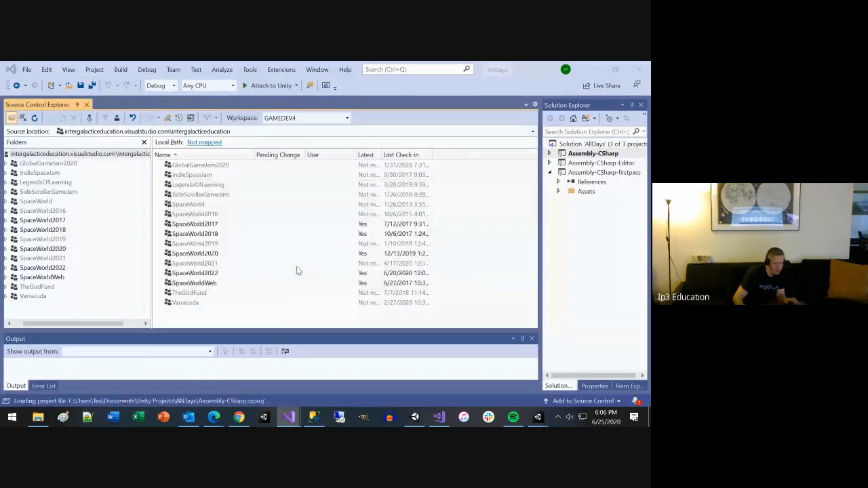
key(alt+Tab)
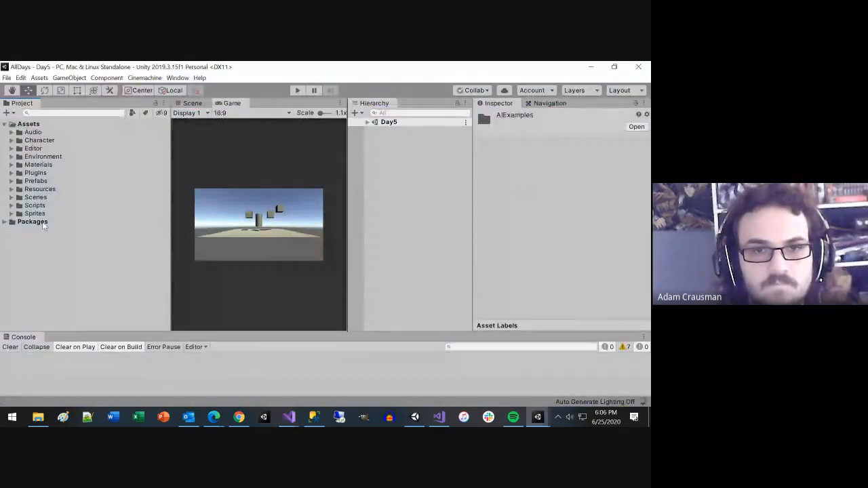
Step: Open the Day3 scene from the Scenes folder, run it in Play mode and widen the Game view
click(34, 213)
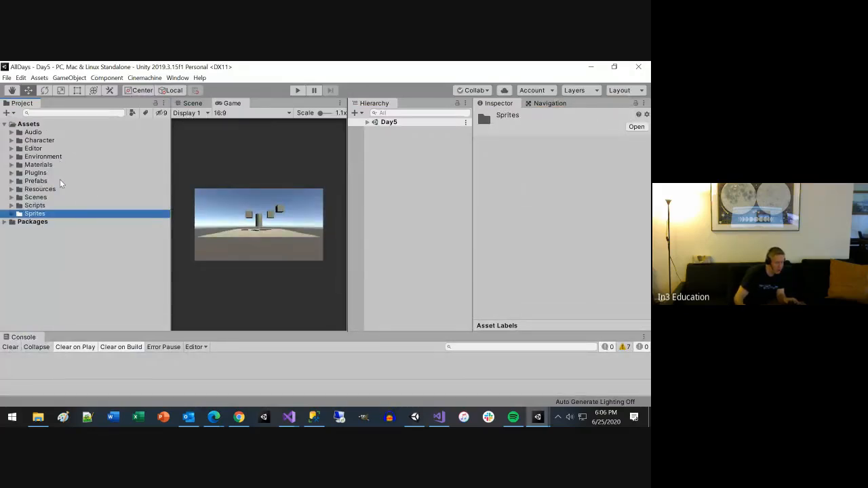
click(11, 197)
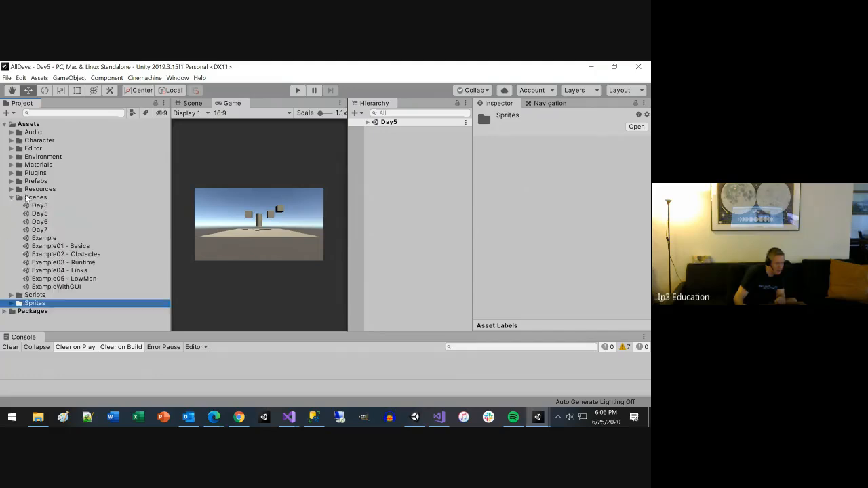
click(38, 201)
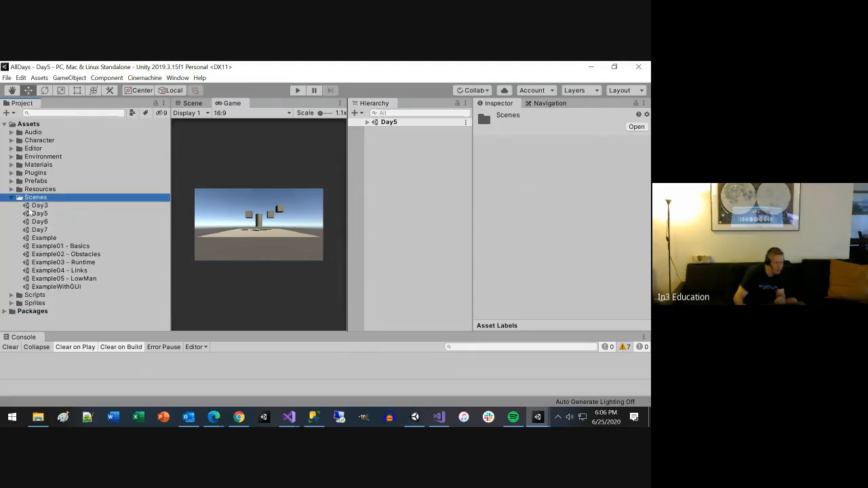
double_click(40, 205)
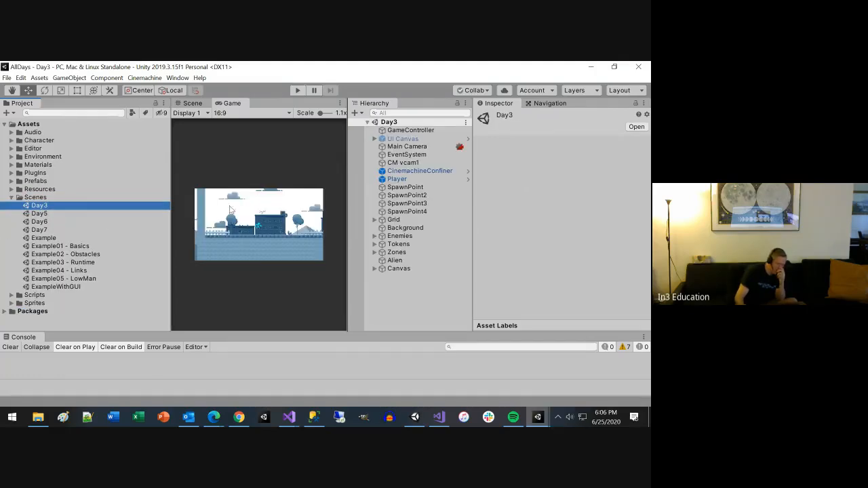
click(298, 90)
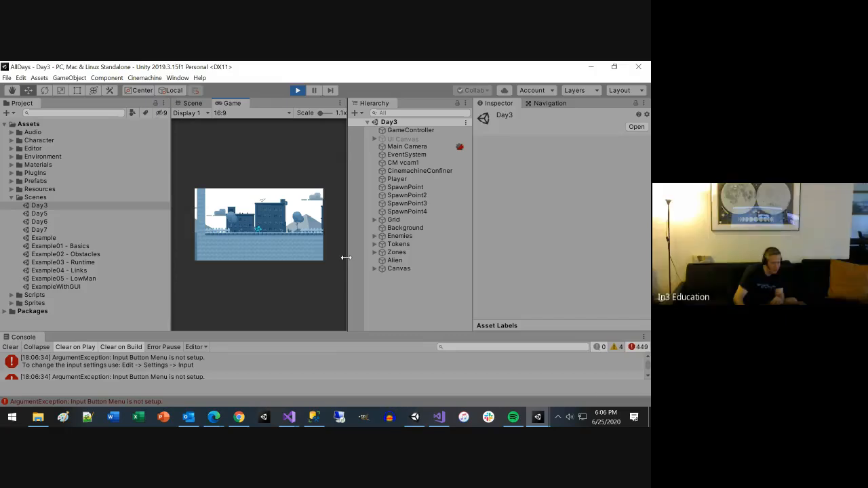
drag(346, 257, 410, 258)
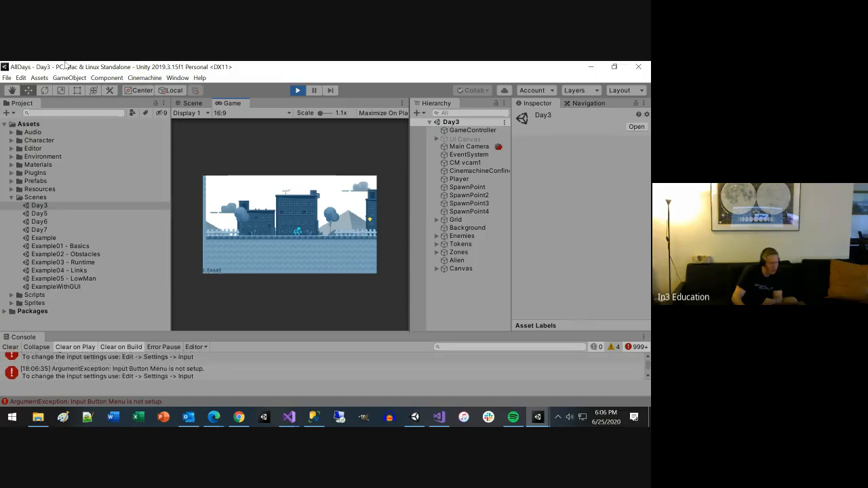
Step: Examine the axes defined in the project's Input Manager settings and close the settings window
click(20, 78)
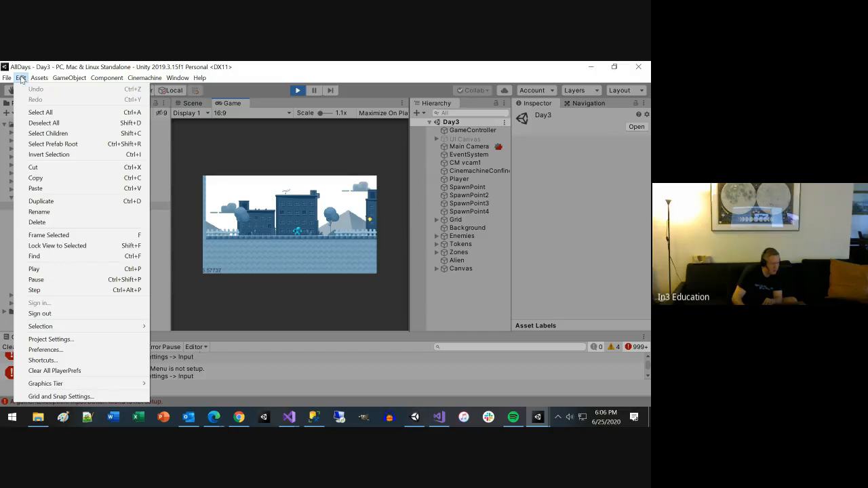
click(53, 341)
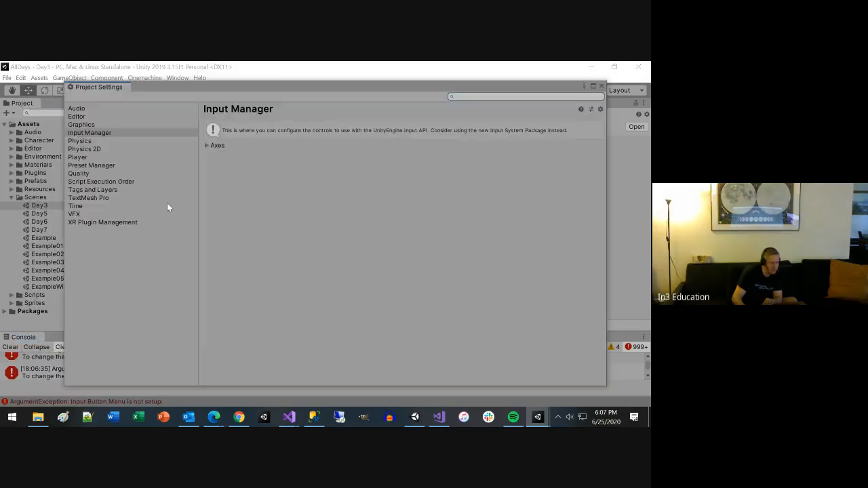
click(82, 133)
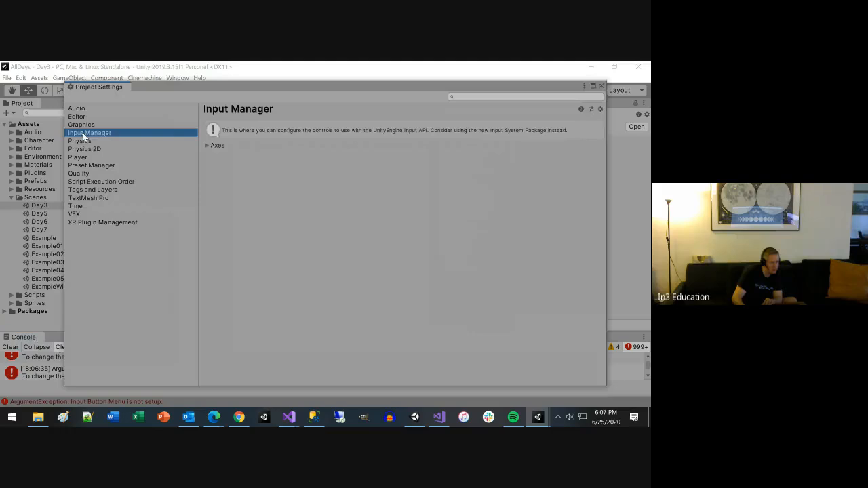
click(205, 146)
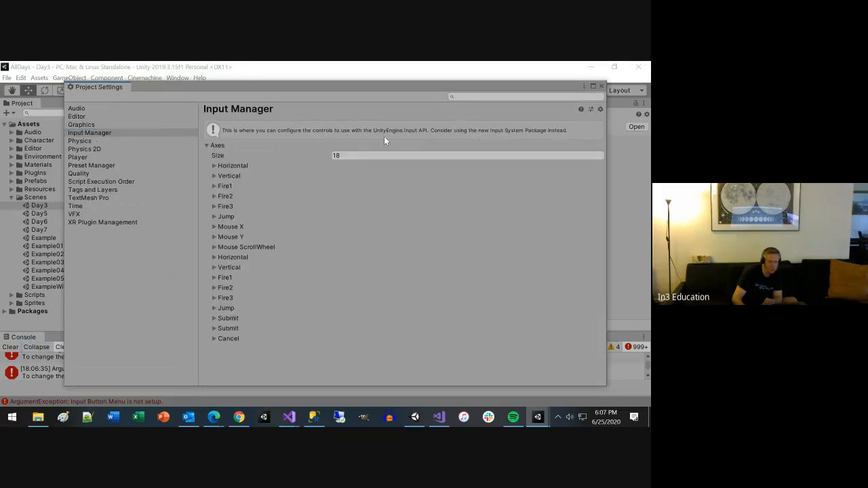
click(600, 87)
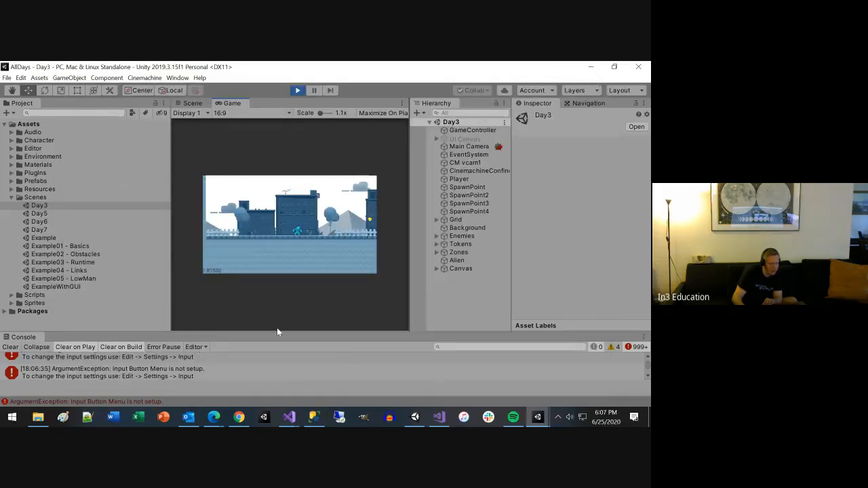
Step: Enlarge the Console, select an Input Button Menu error and inspect the components of the GameController object it points to
drag(276, 329, 284, 275)
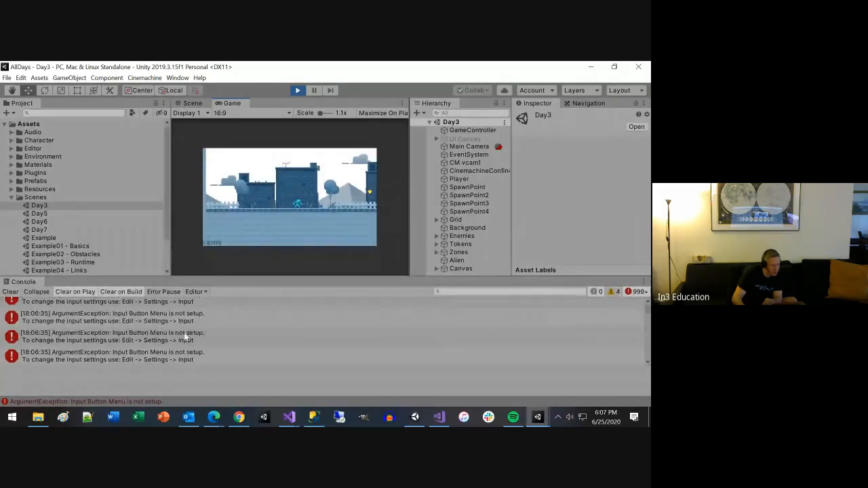
scroll(187, 331, down, 3)
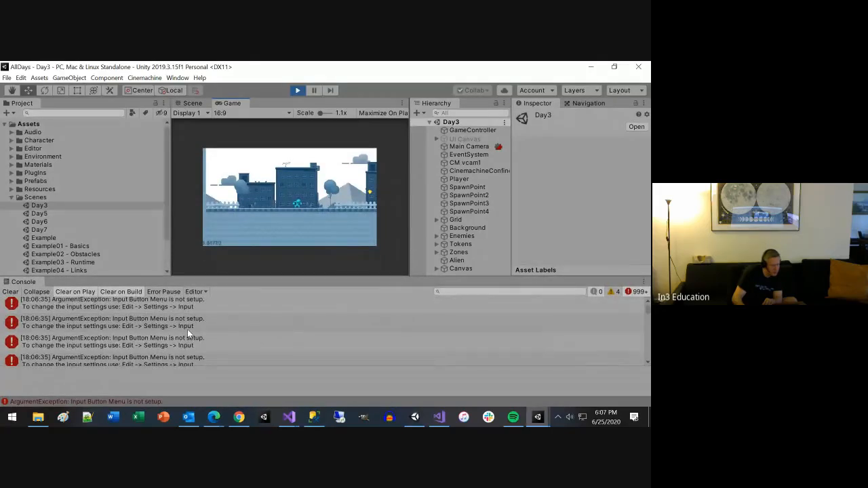
scroll(187, 328, up, 1)
click(192, 348)
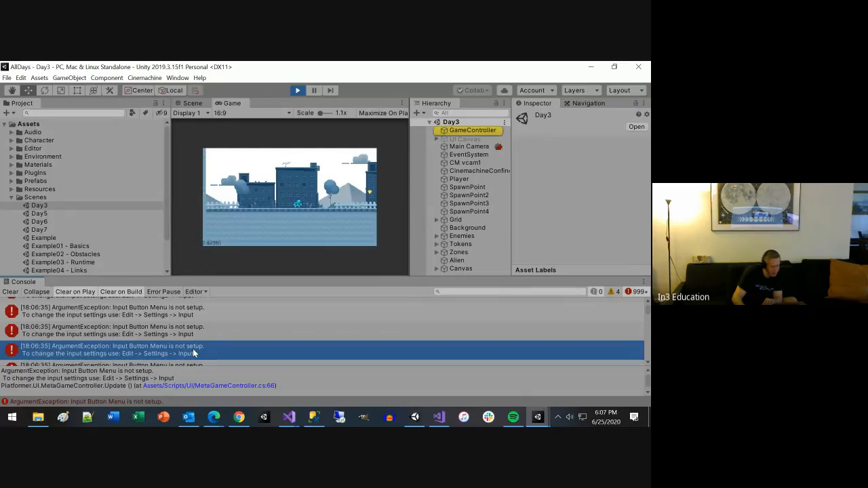
click(470, 129)
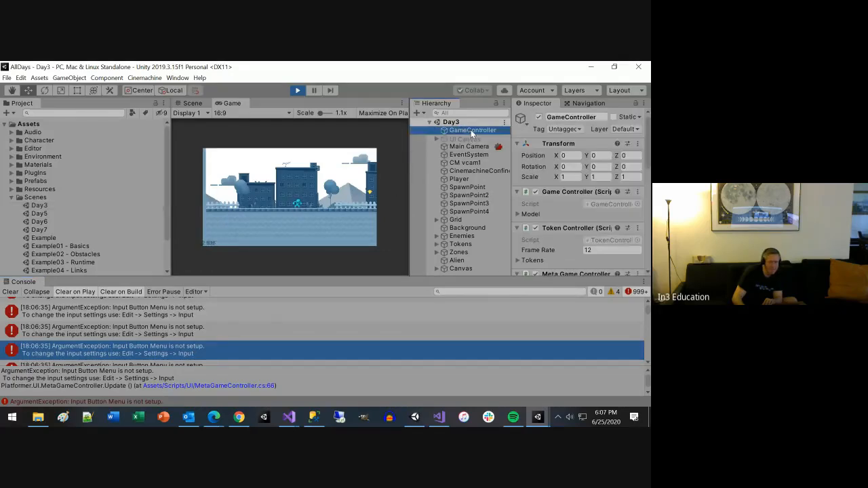
scroll(582, 230, down, 5)
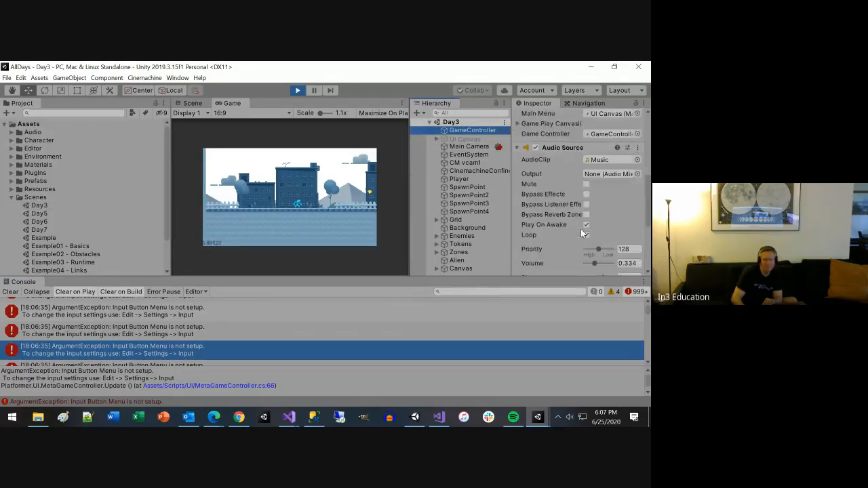
scroll(580, 229, down, 5)
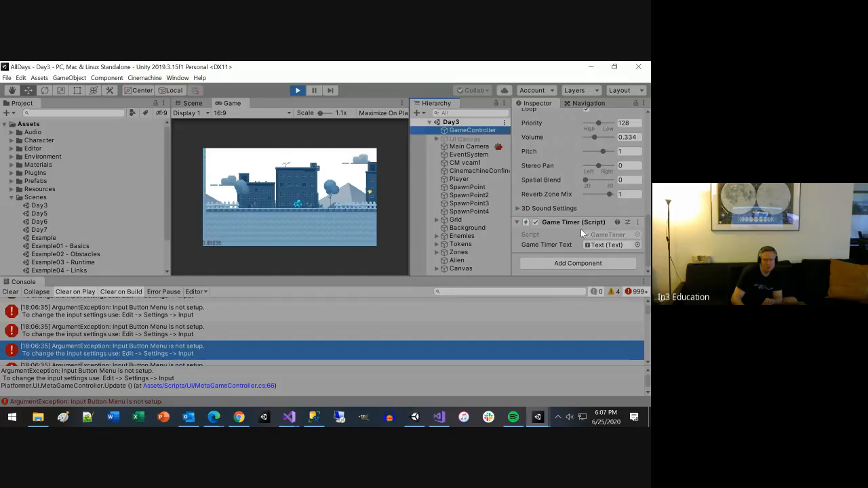
scroll(95, 345, down, 5)
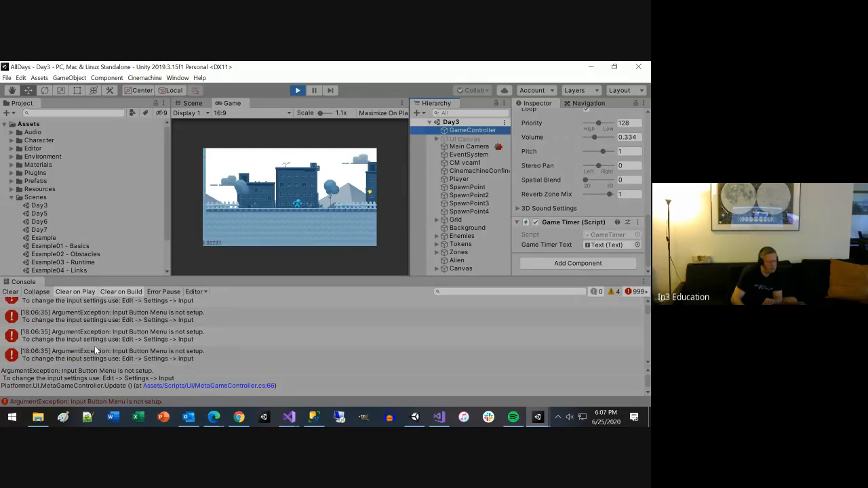
Step: Open MetaGameController.cs at line 66 from an Input Button Menu error and examine the GetButtonDown call
scroll(95, 346, up, 1)
click(98, 339)
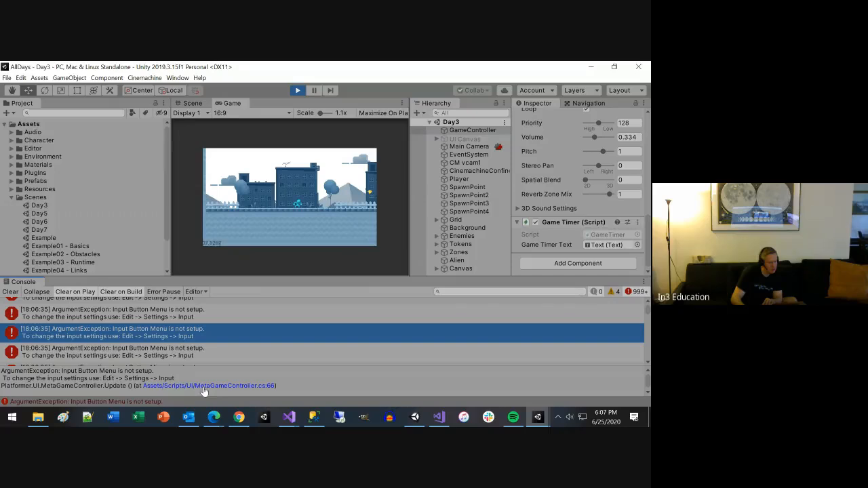
click(221, 385)
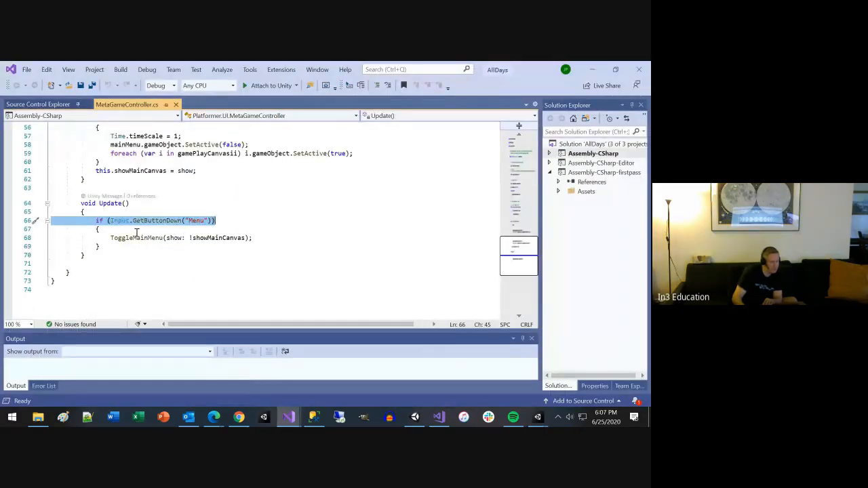
mouse_move(144, 225)
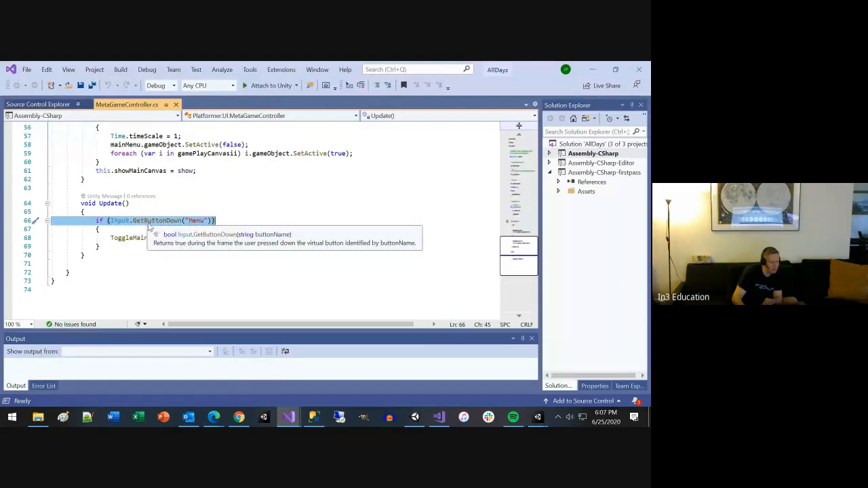
Step: Switch from the MetaGameController.cs script back to the AllDays project in Unity and exit Play mode
click(149, 221)
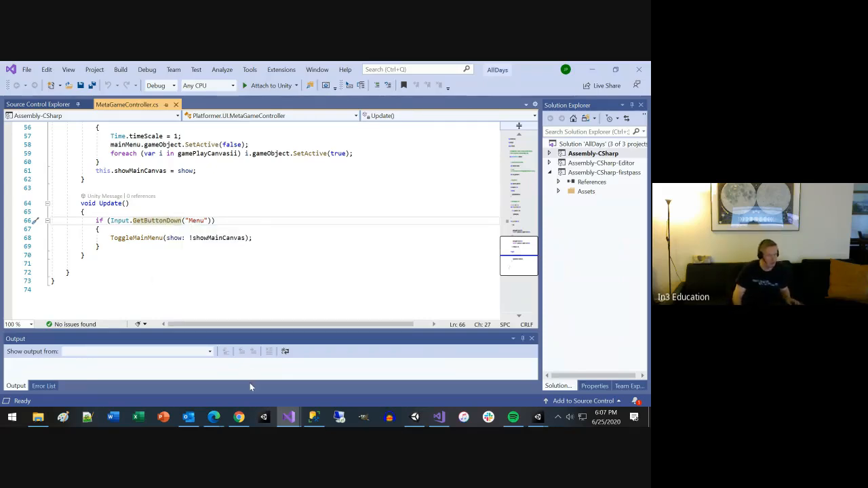
click(538, 416)
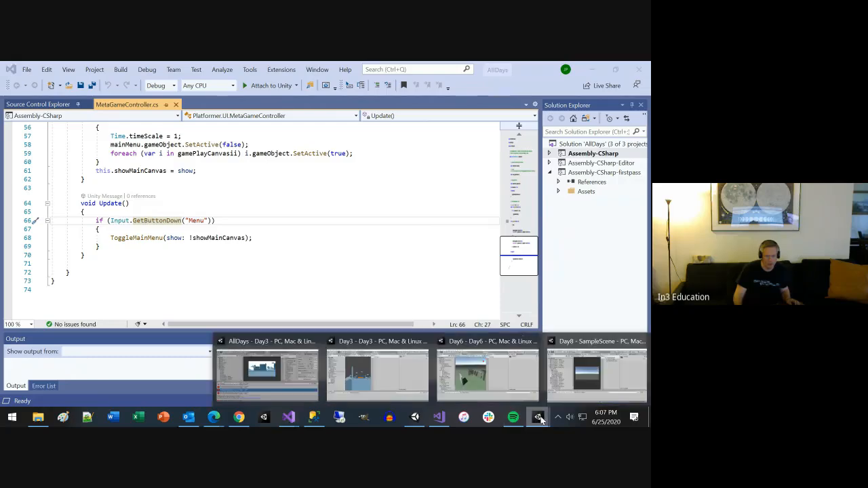
click(288, 376)
key(ctrl+p)
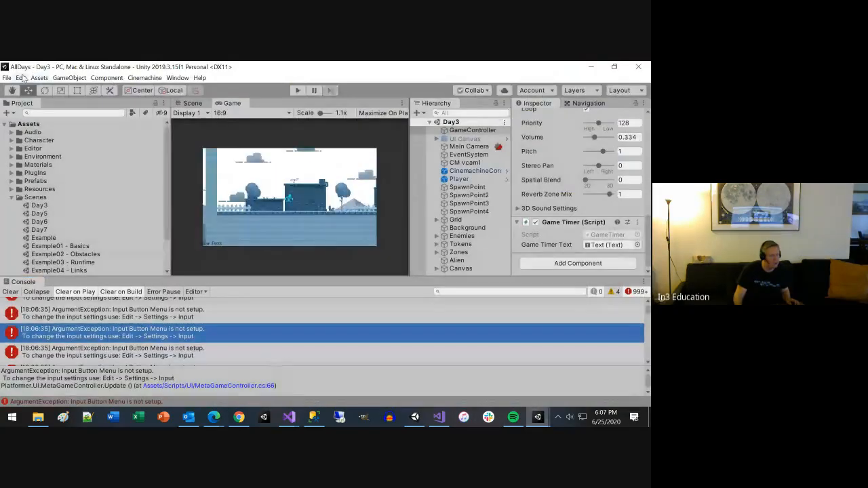
click(21, 78)
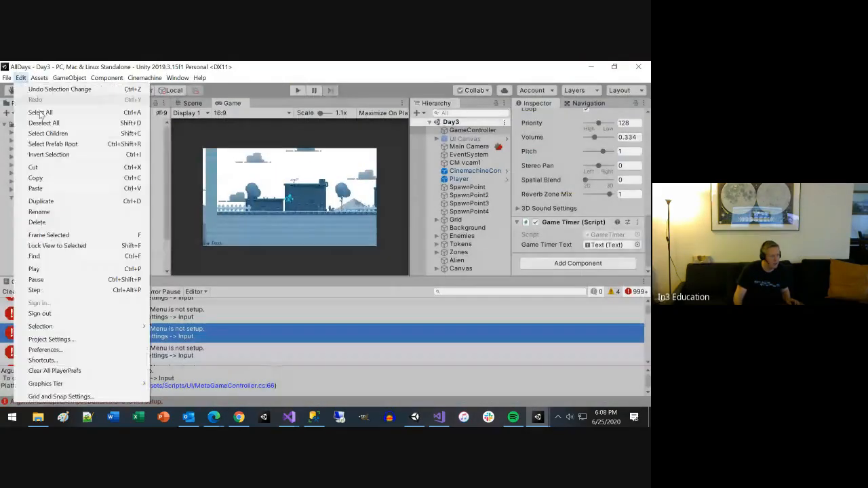
click(60, 350)
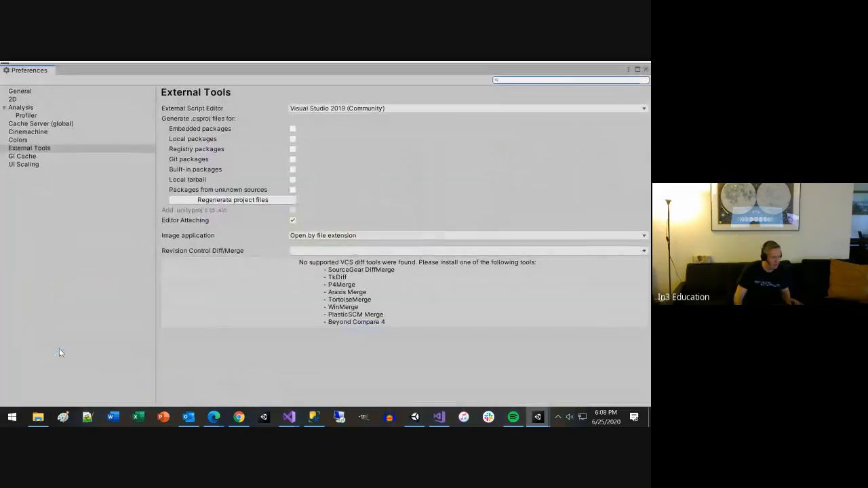
click(646, 70)
Step: Open the project's Input Manager settings and set the size of the Axes list to 19
click(21, 78)
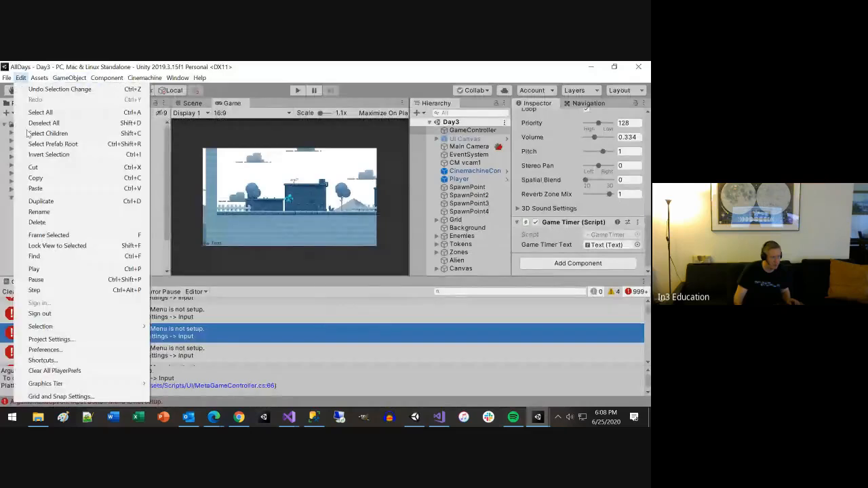
click(49, 339)
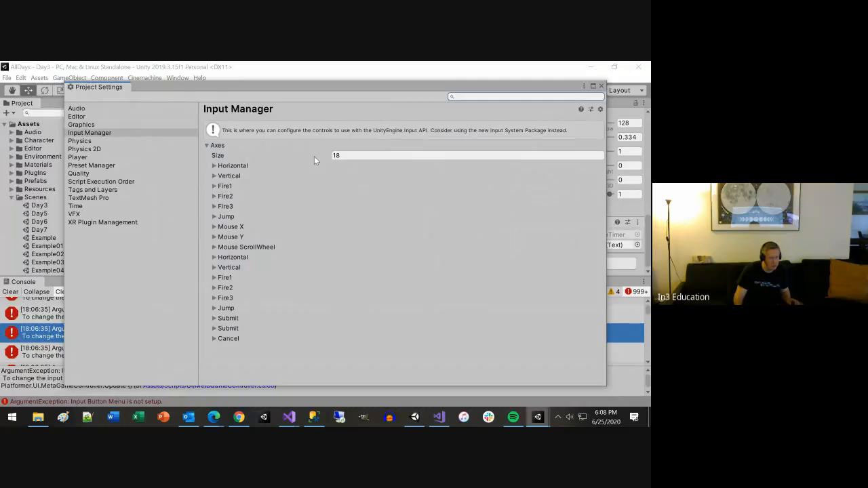
click(354, 155)
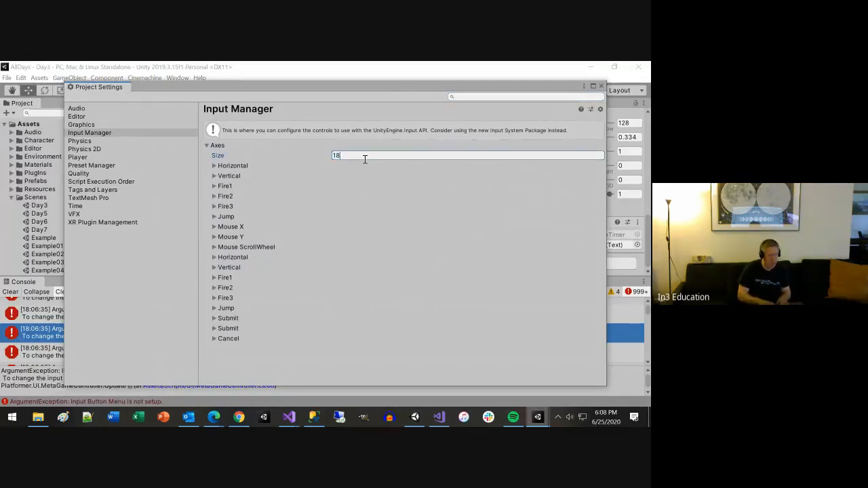
text(19)
key(Return)
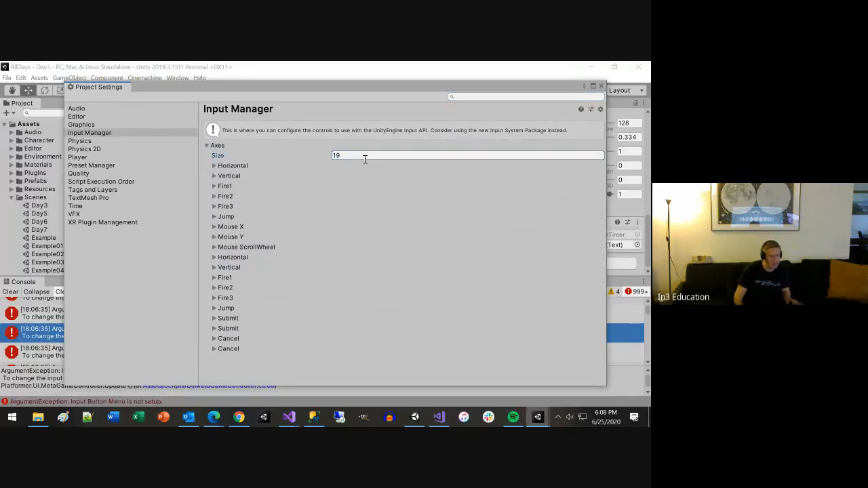
Step: Rename the last, duplicated Cancel axis to Menu and review its remaining settings
click(231, 346)
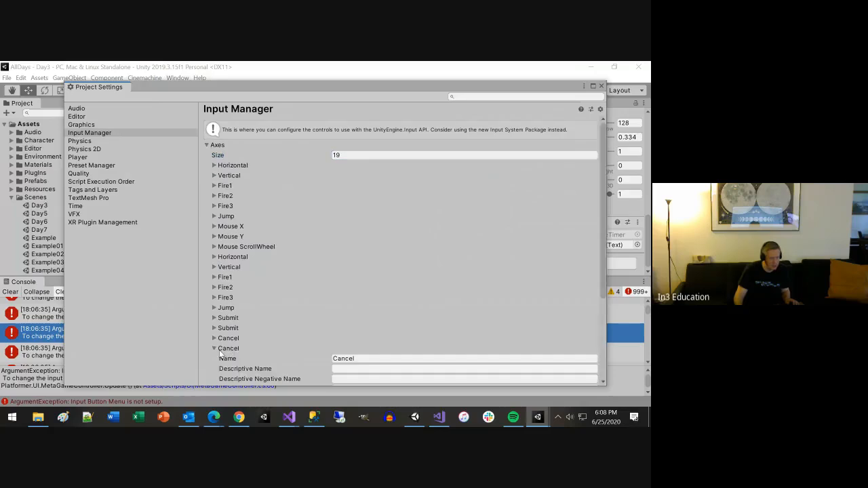
scroll(271, 349, down, 3)
click(375, 297)
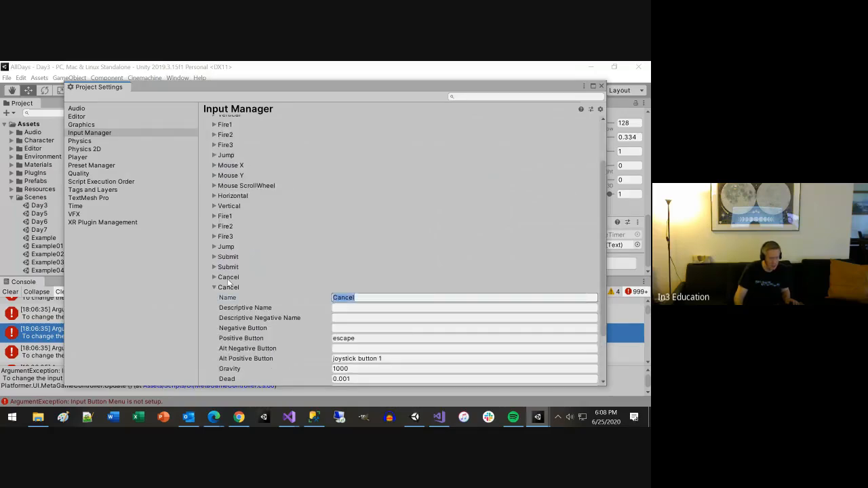
text(Menu)
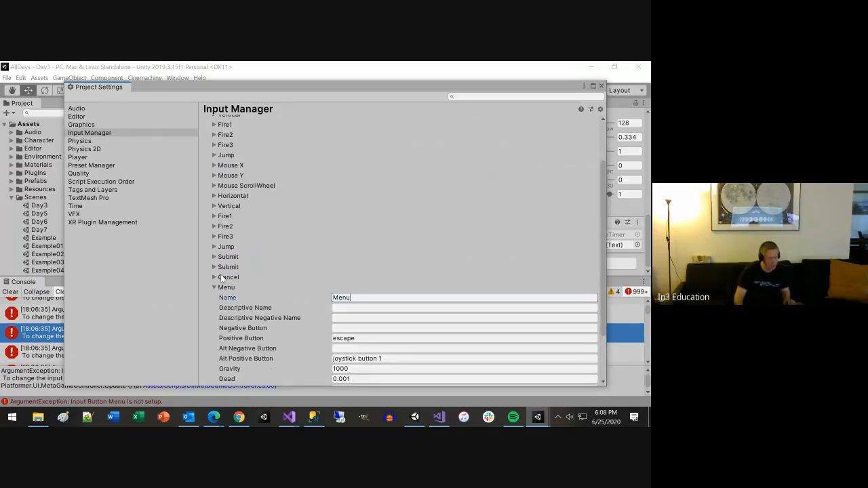
scroll(247, 303, down, 1)
scroll(252, 297, down, 2)
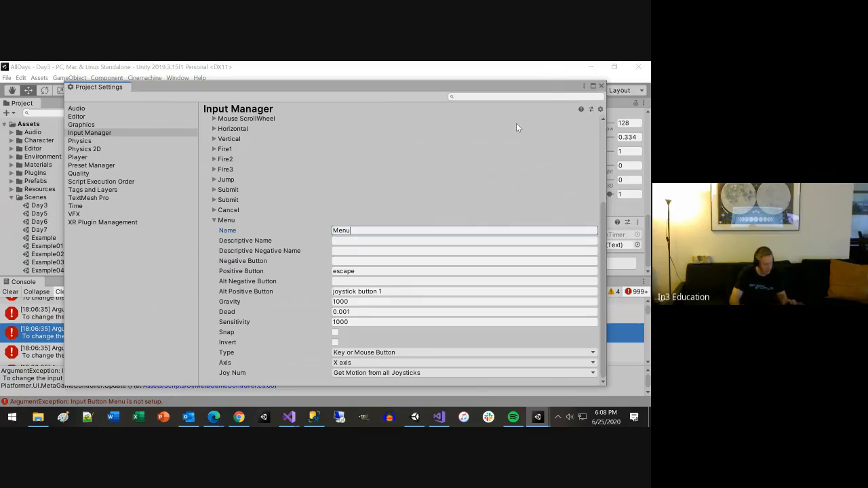
Step: Close the project settings and run the Day3 scene in Play mode again
click(601, 86)
click(299, 90)
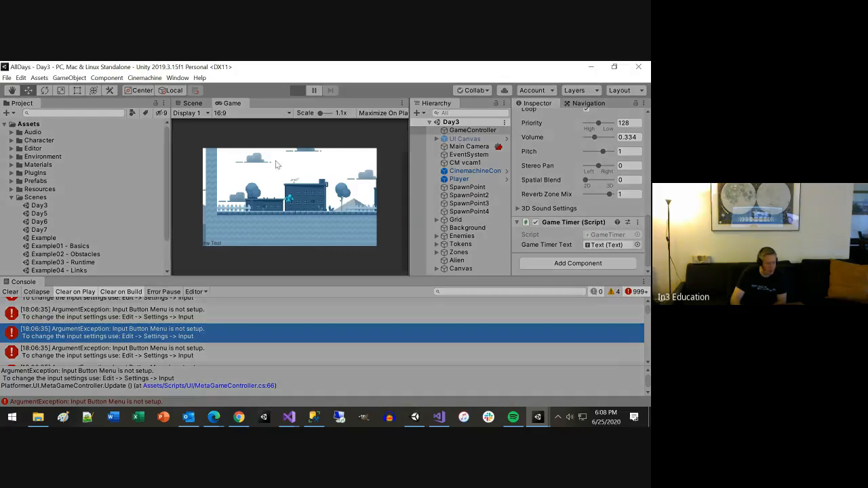
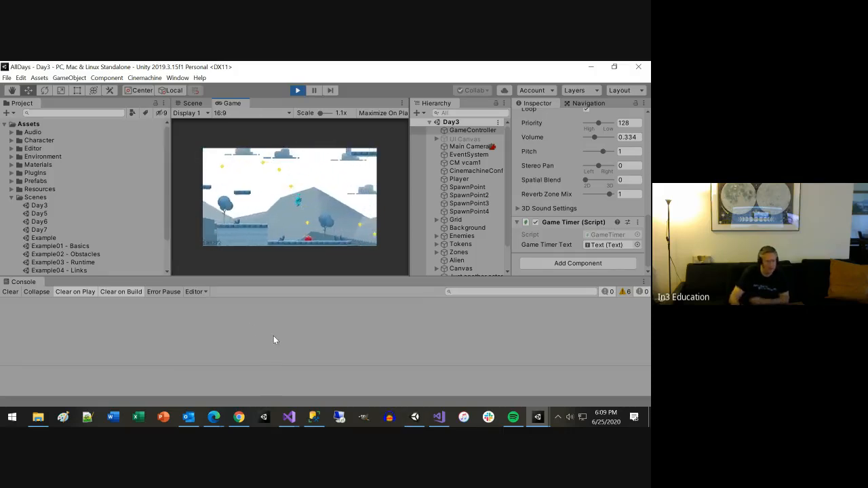
Step: Stop the Day3 scene and run the Day5 scene in Play mode with an enlarged Game view
click(298, 91)
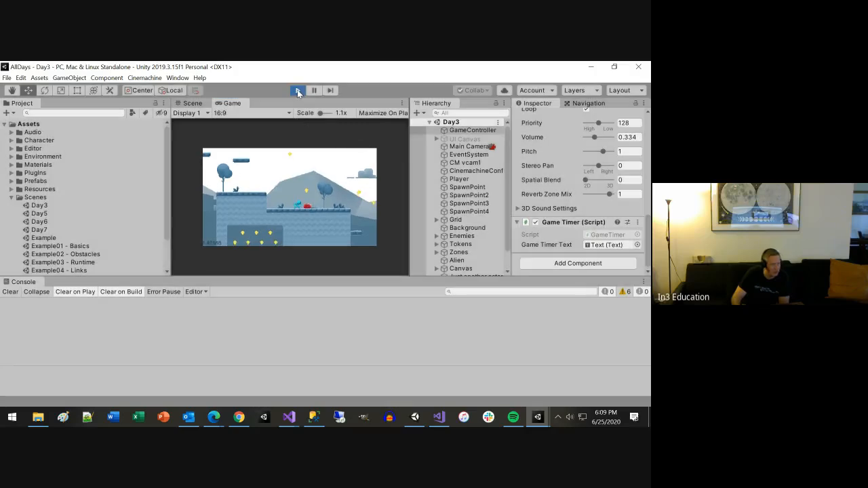
double_click(38, 213)
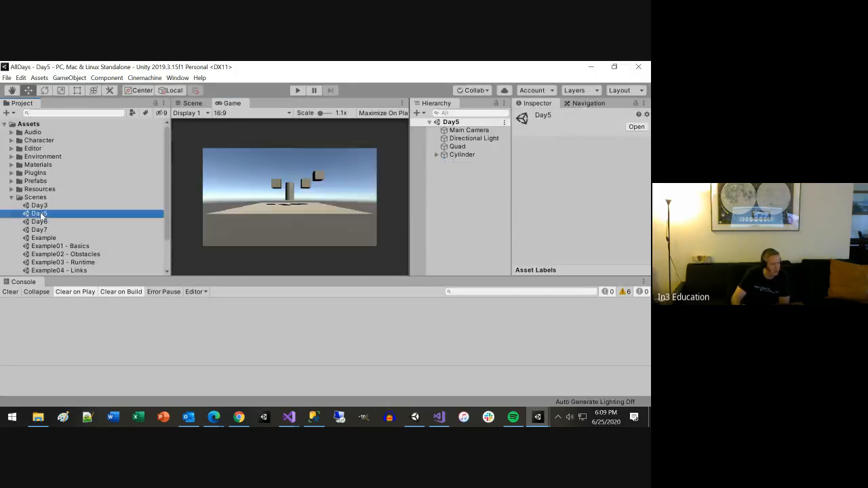
click(298, 91)
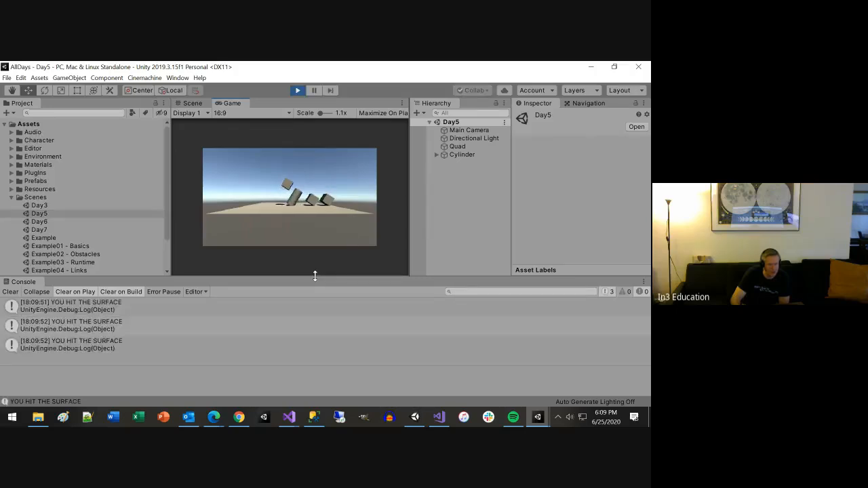
drag(315, 276, 285, 339)
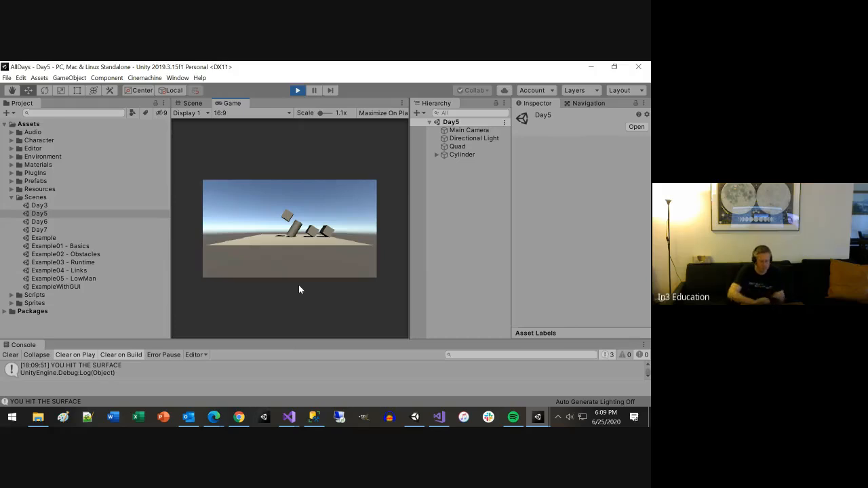
Step: Test the running Day5 scene's keyboard controls by making the cylinder jump repeatedly and detaching its cubes
key(space)
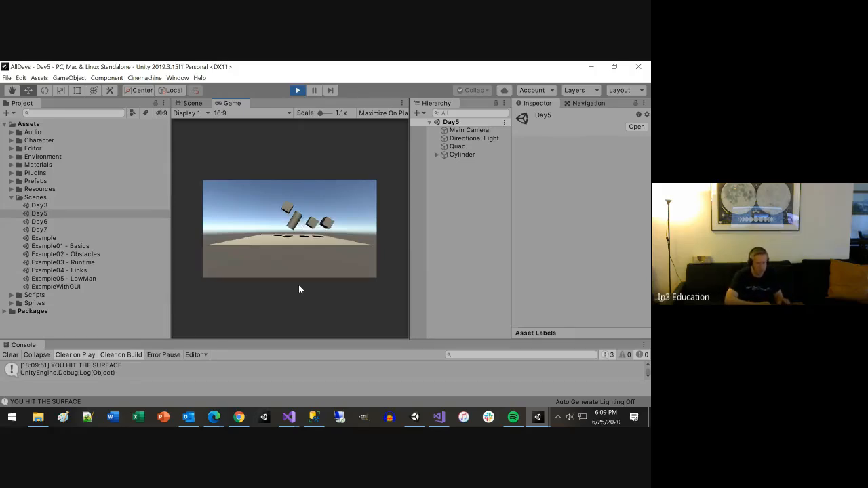
key(space)
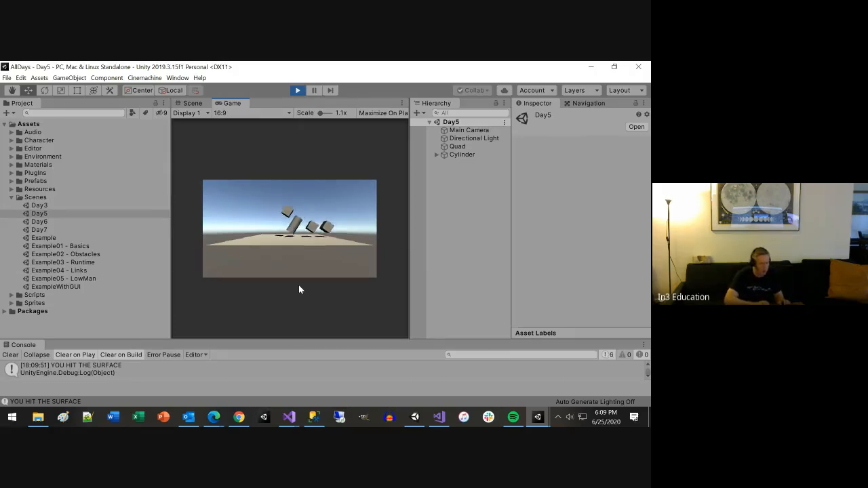
key(space)
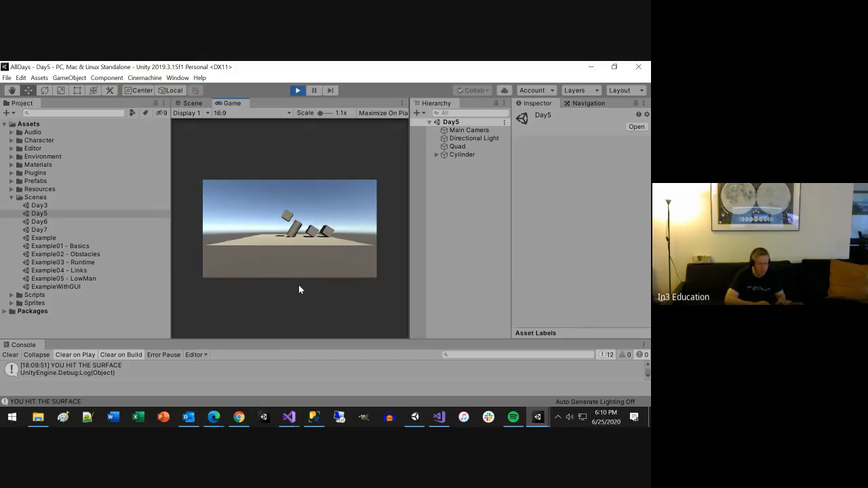
key(d)
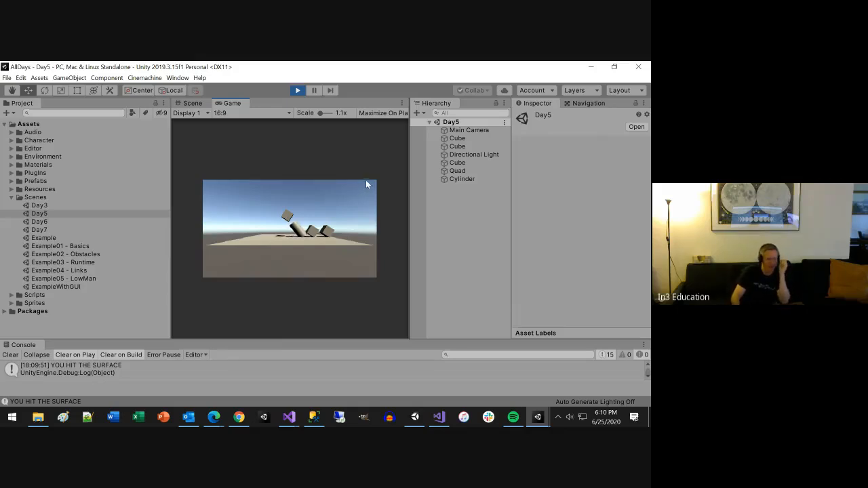
Step: Examine the components of the Main Camera, a Cube and the Cylinder in the running Day5 scene
click(457, 130)
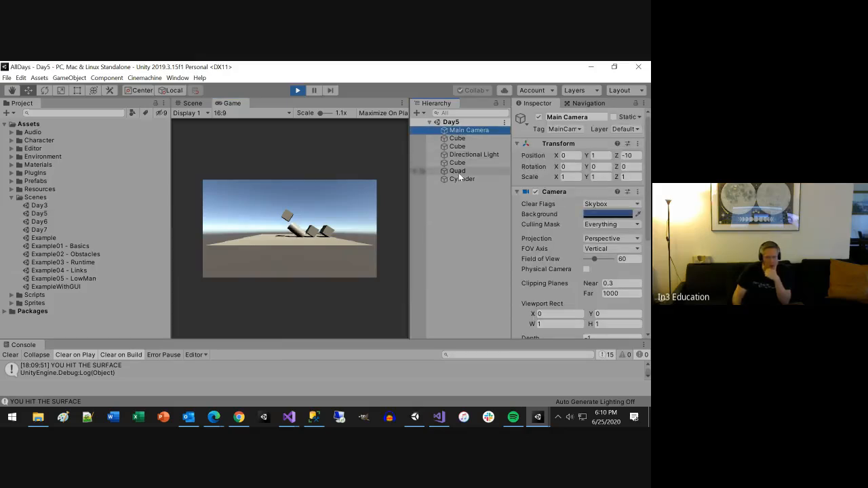
click(458, 138)
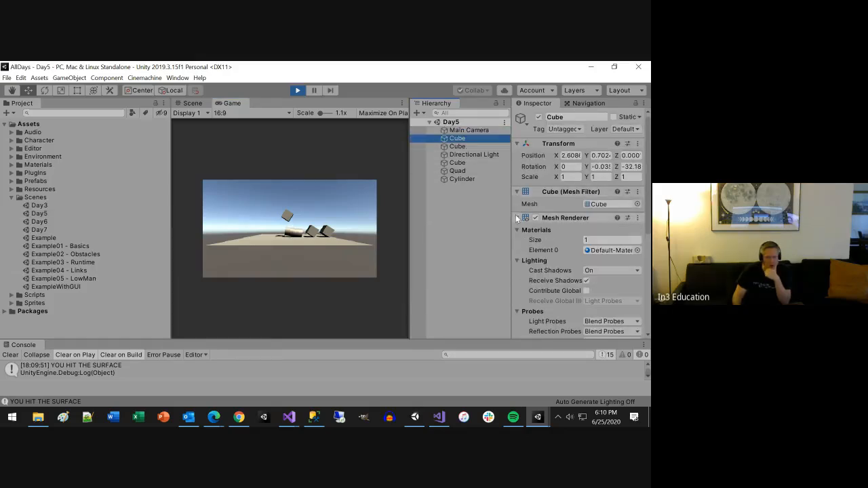
click(517, 218)
click(518, 230)
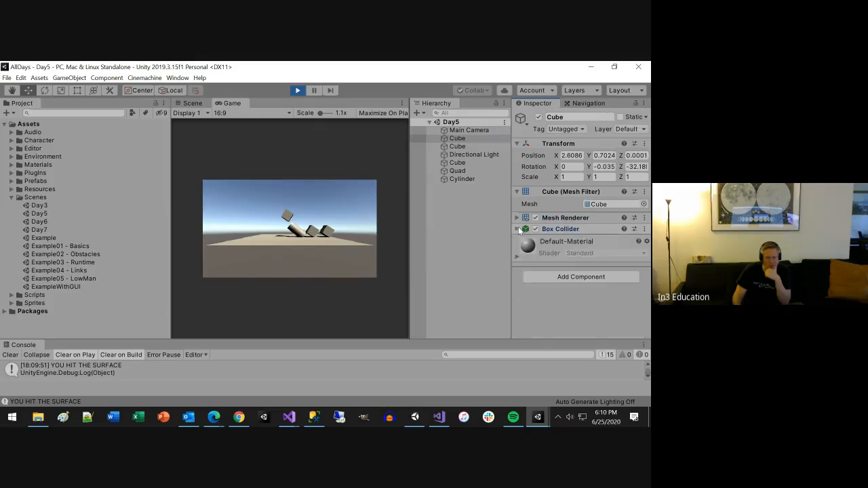
click(470, 180)
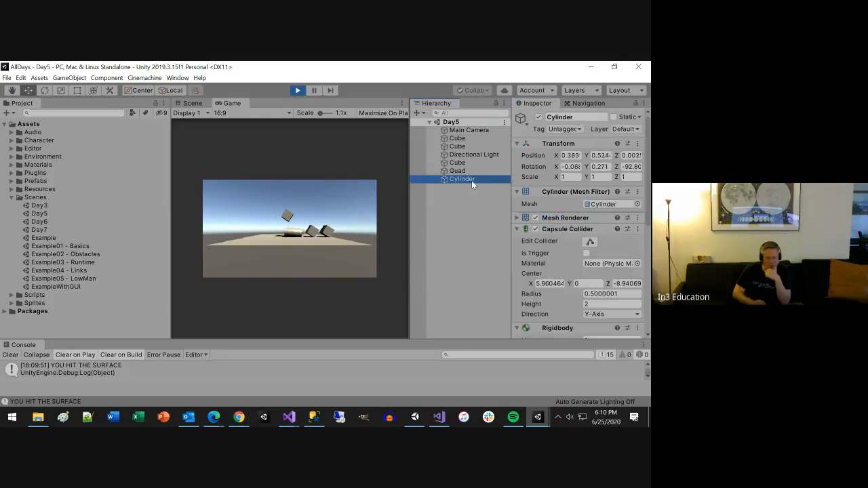
key(Up)
key(Down)
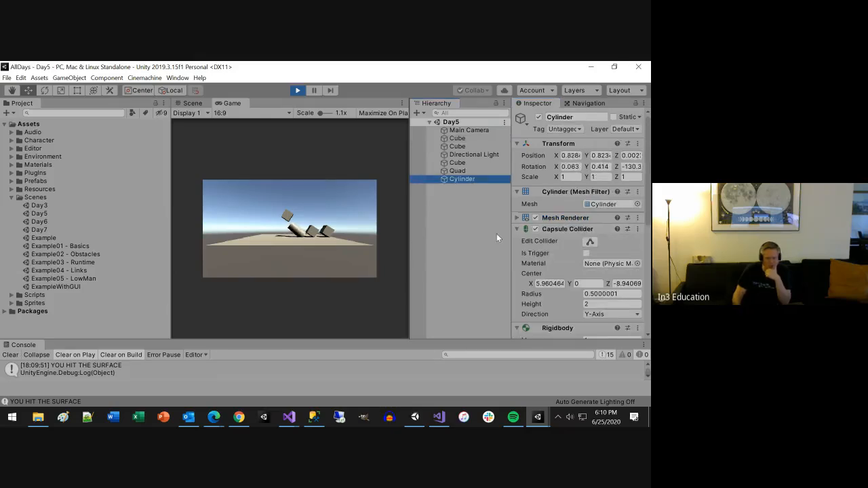
click(517, 229)
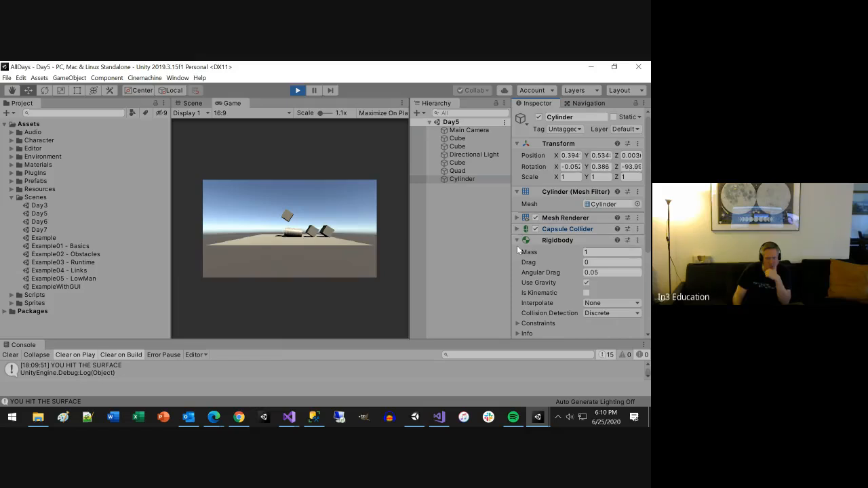
click(517, 241)
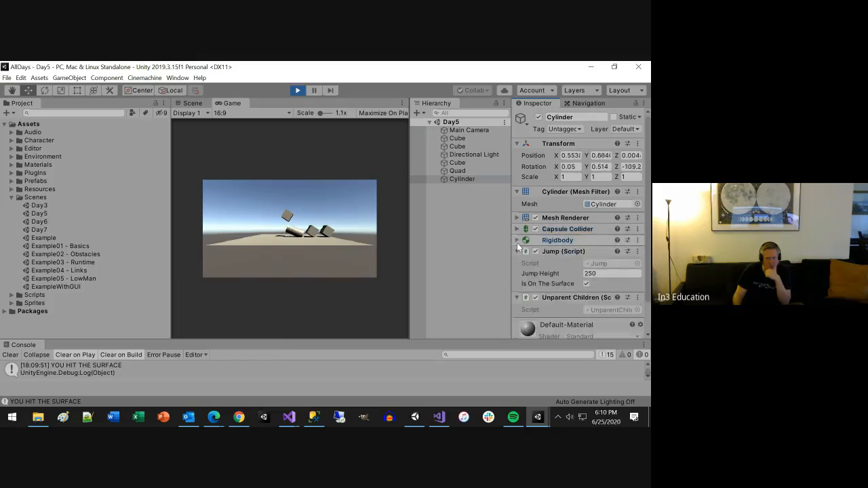
Step: Review the key-press code in the Cylinder's UnparentChildren script in Visual Studio and return to Unity
click(605, 310)
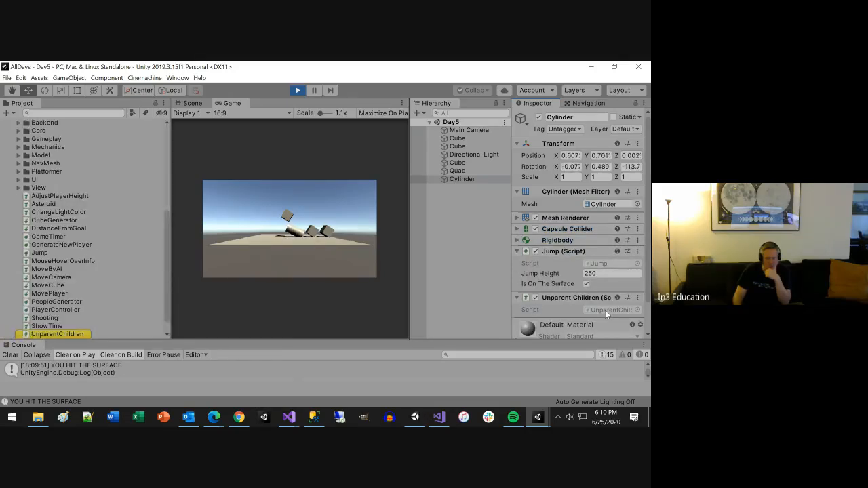
double_click(605, 310)
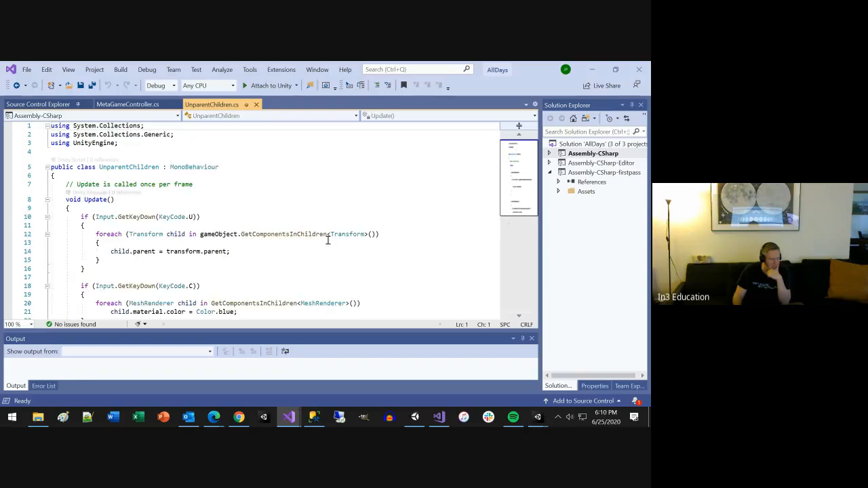
scroll(328, 240, down, 1)
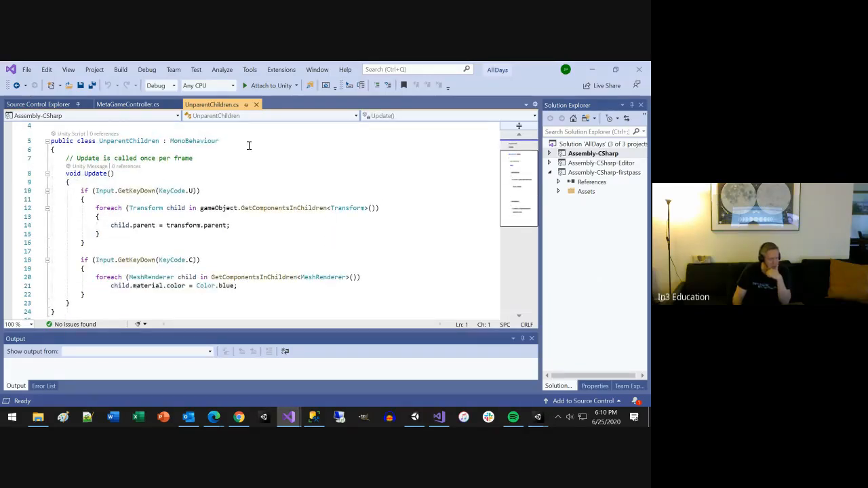
click(592, 69)
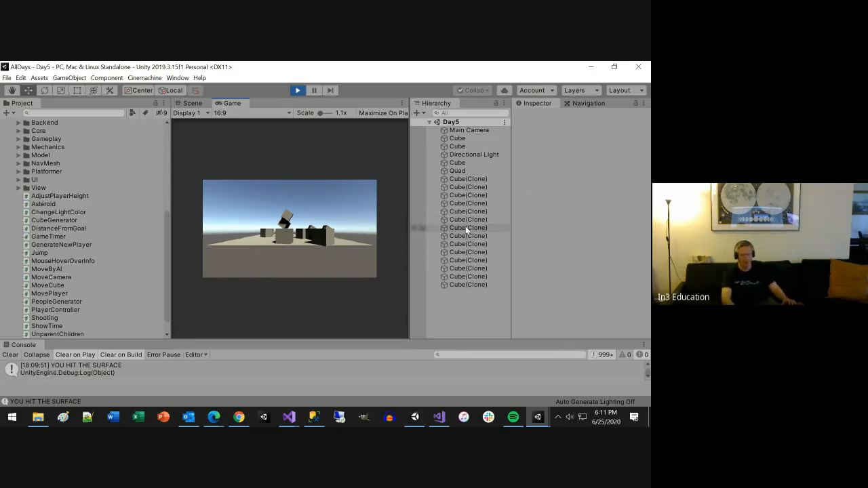
Step: Stop the Day5 scene, then open the Day6 scene and run it in Play mode
click(295, 92)
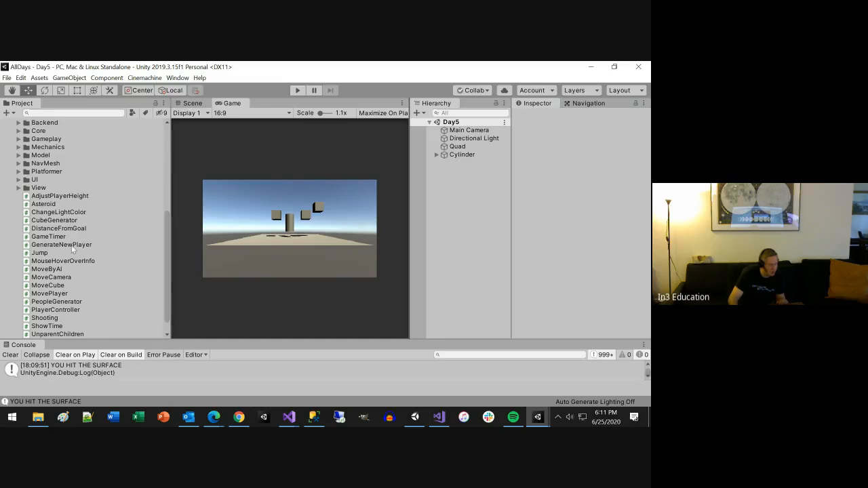
scroll(73, 249, up, 3)
scroll(18, 143, up, 2)
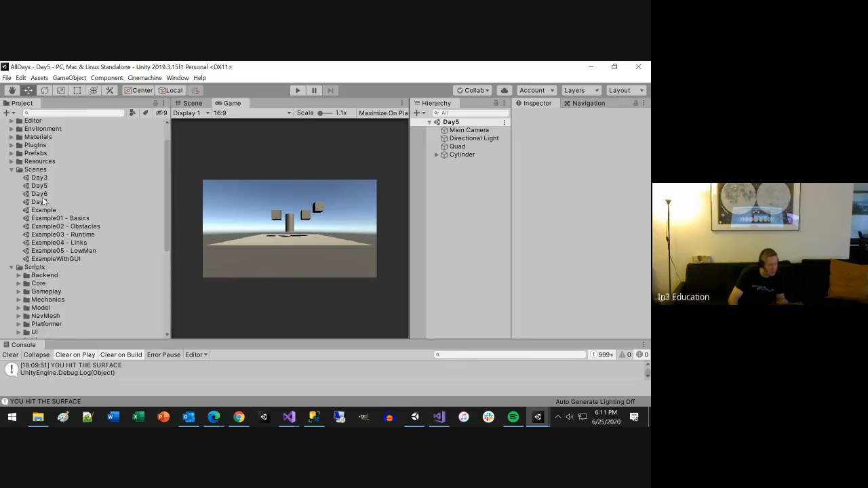
click(44, 195)
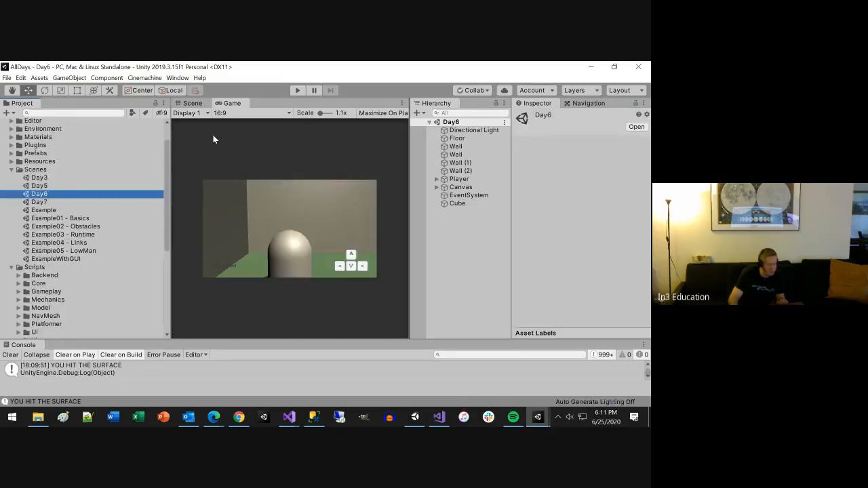
click(299, 93)
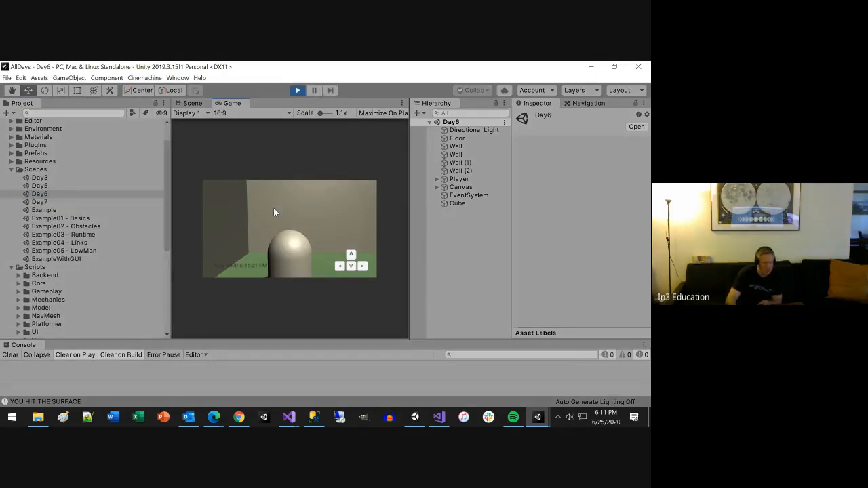
Step: Test the four on-screen direction buttons in the running Day6 scene and exit Play mode
click(352, 255)
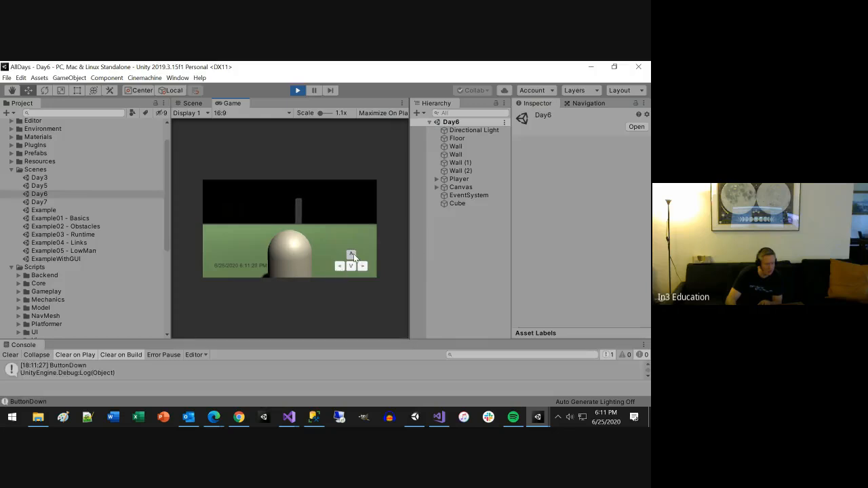
click(350, 267)
click(363, 266)
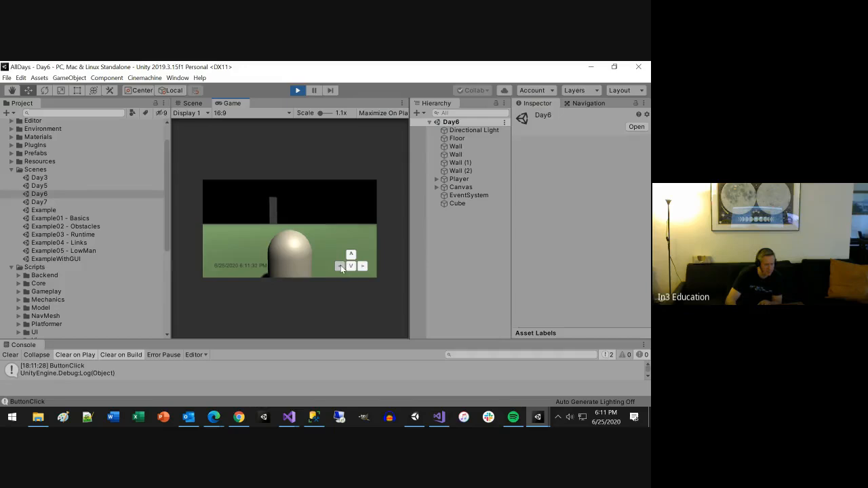
click(341, 265)
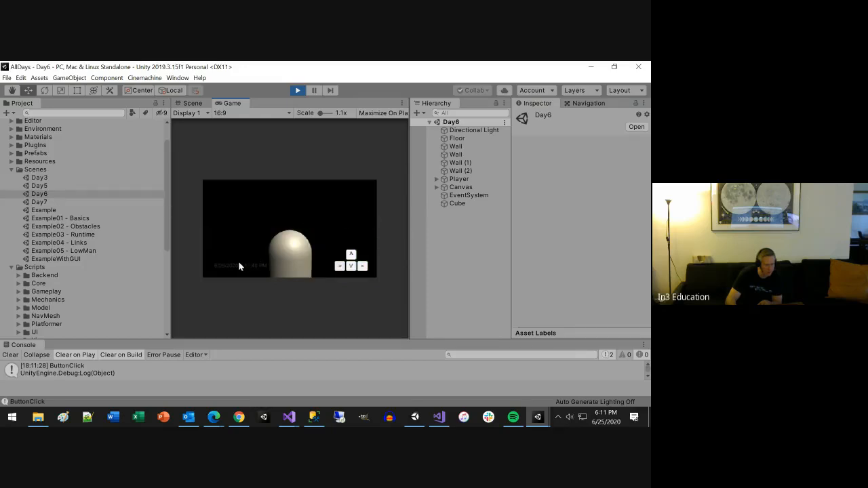
click(298, 91)
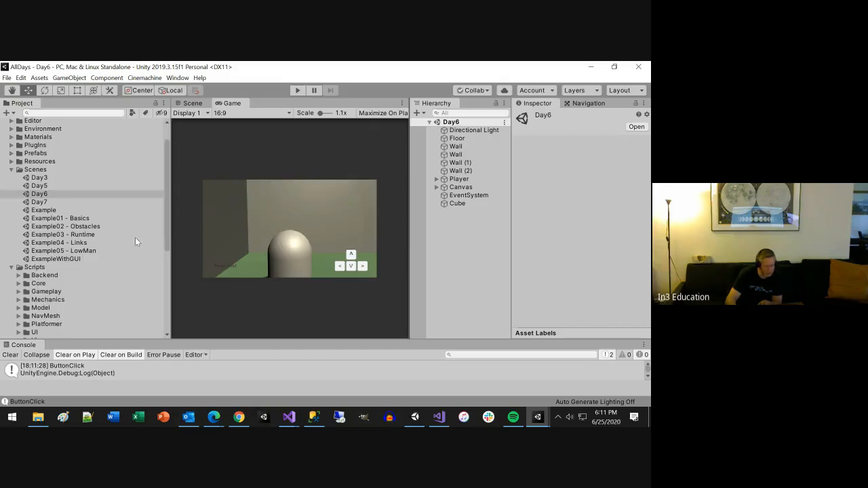
Step: Open the Day7 scene from the Scenes folder and run it in Play mode
click(41, 202)
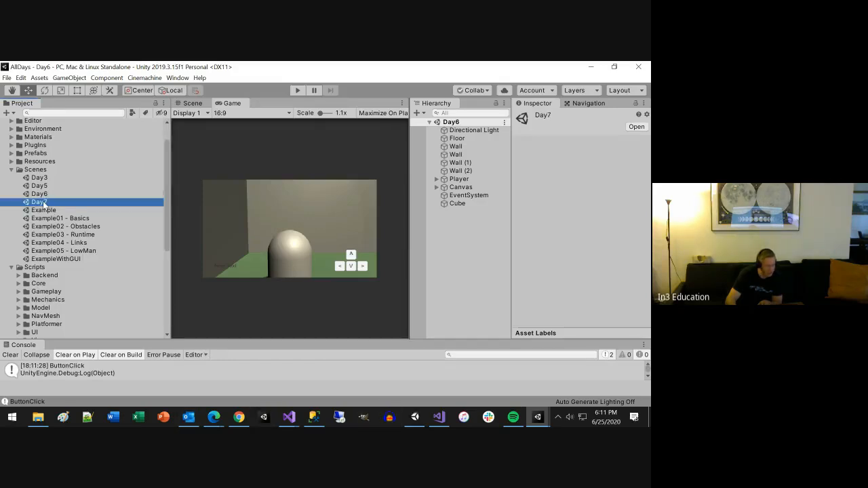
double_click(40, 202)
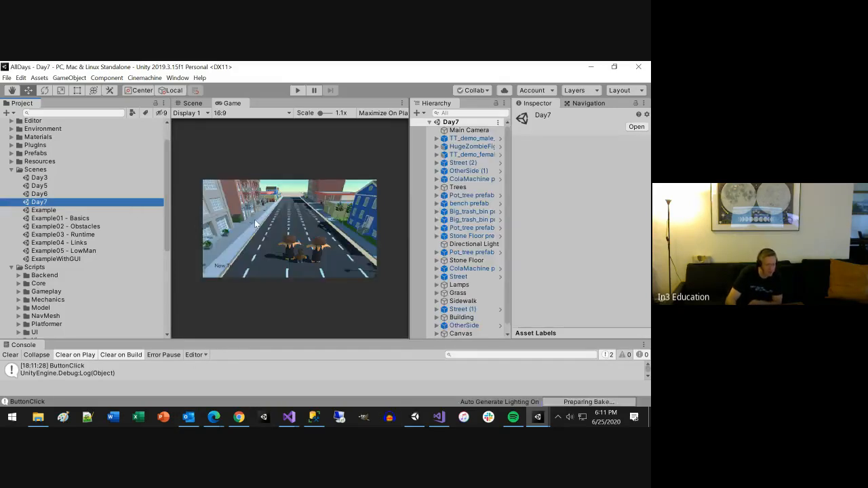
click(297, 92)
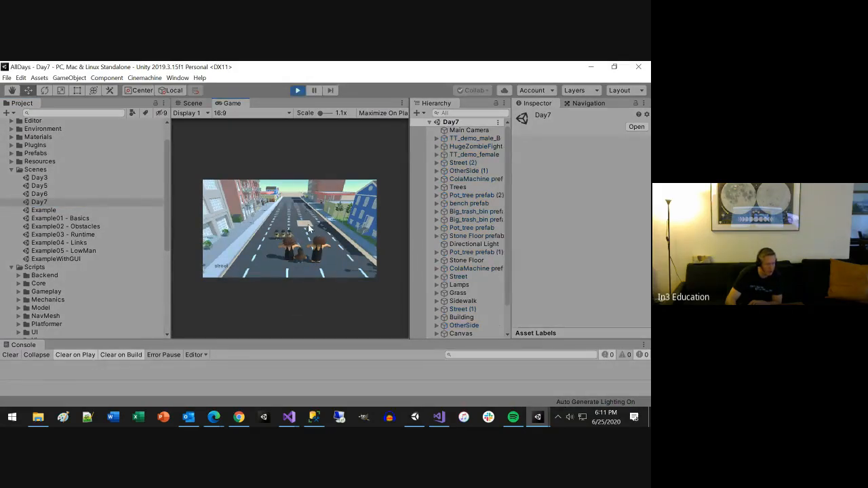
Step: Test object removal in the running Day7 scene on the buildings and the large characters, and exit Play mode
click(235, 207)
click(220, 214)
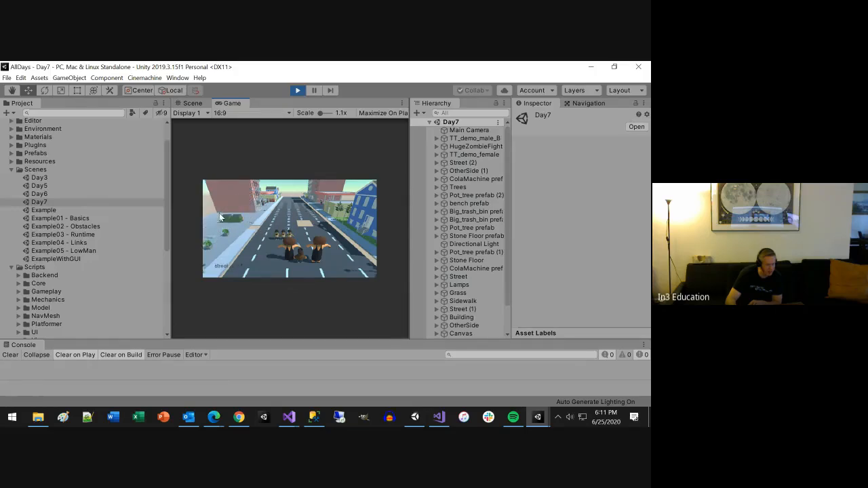
click(277, 250)
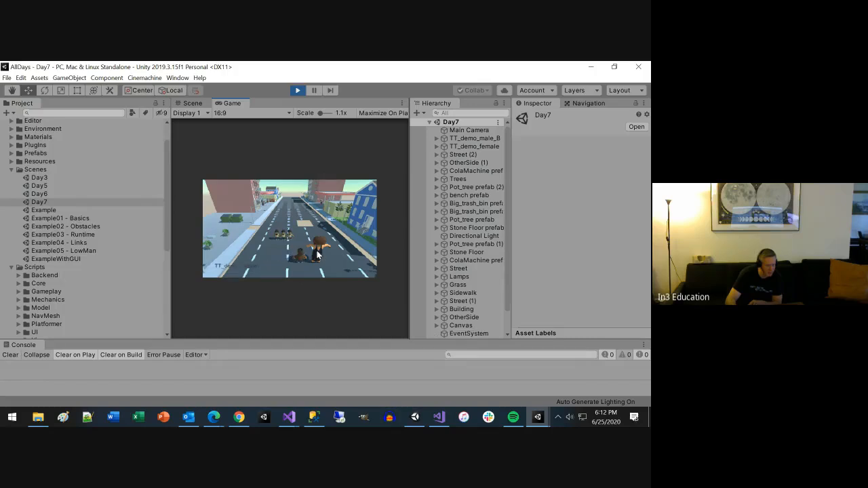
click(316, 252)
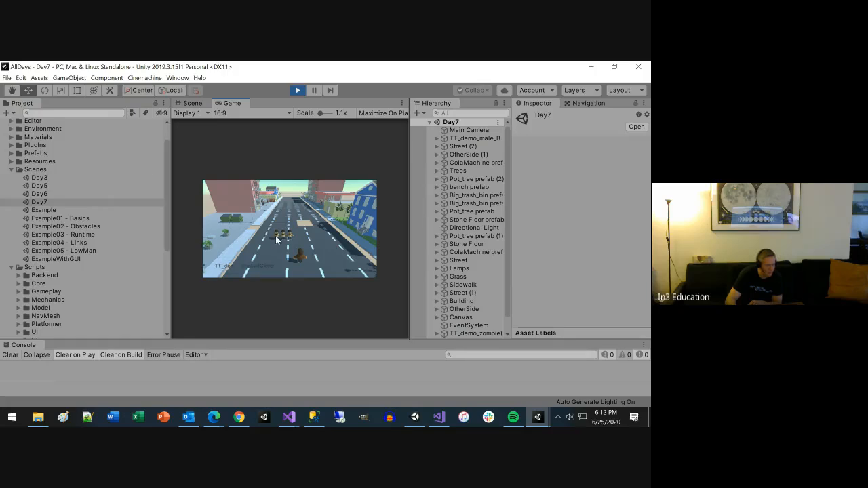
click(295, 91)
Step: Open the Example scene from the Scenes folder, rename it as Day8 and accept the reload
double_click(43, 211)
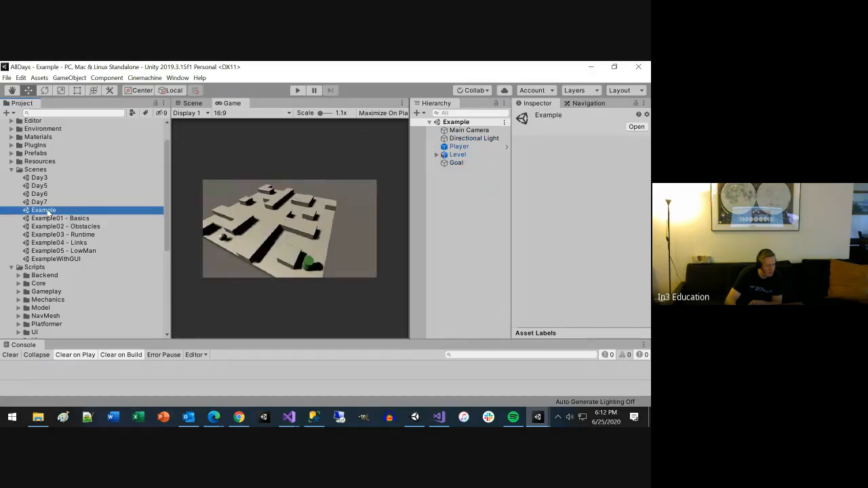
click(52, 211)
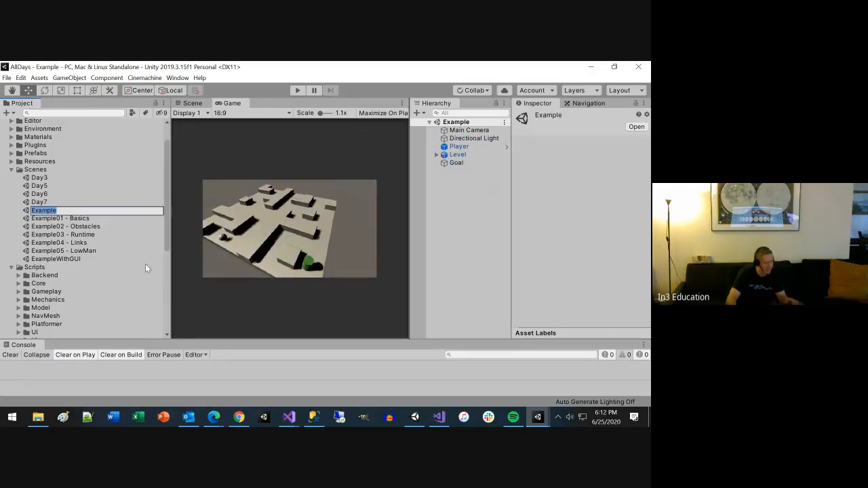
text(Day8)
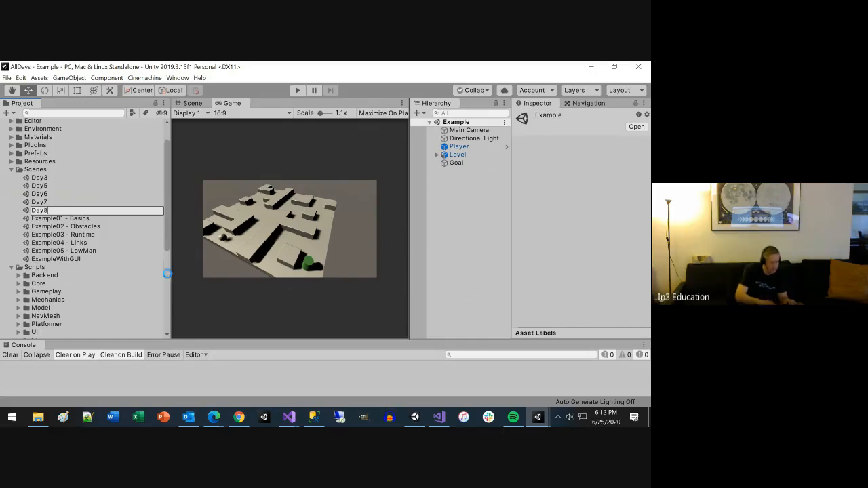
key(Return)
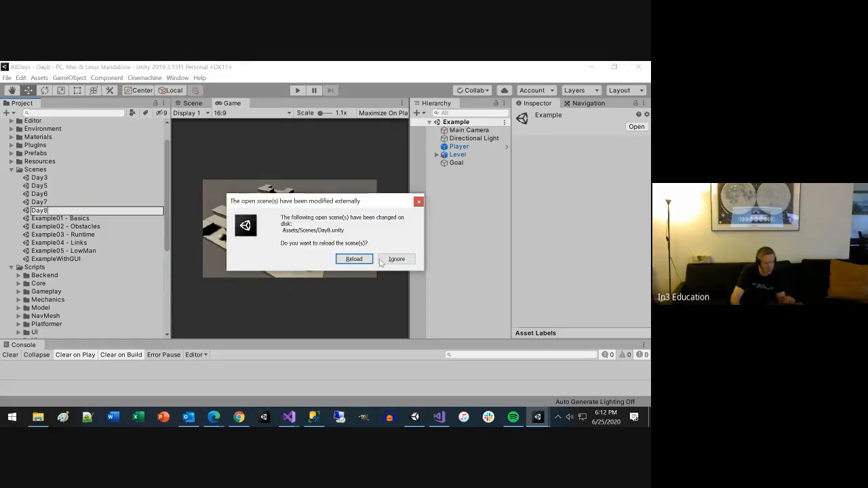
click(340, 259)
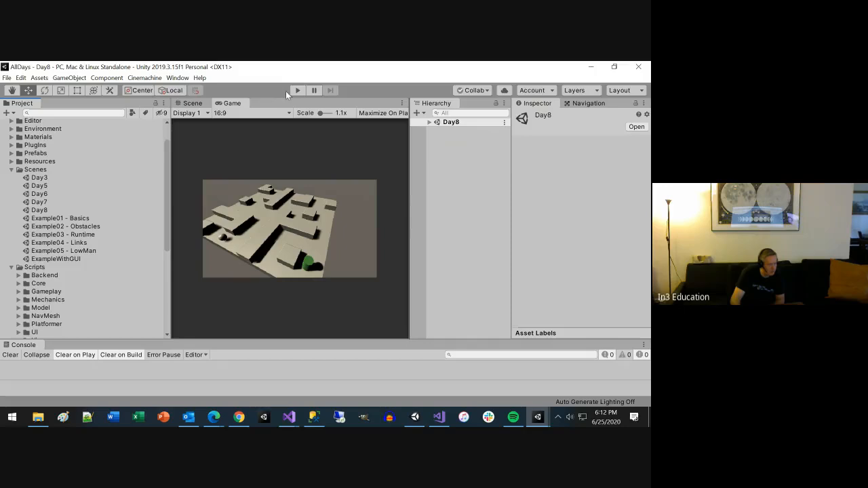
Step: Open the ExampleWithGUI scene and delete the Day8 scene from the Scenes folder
double_click(55, 259)
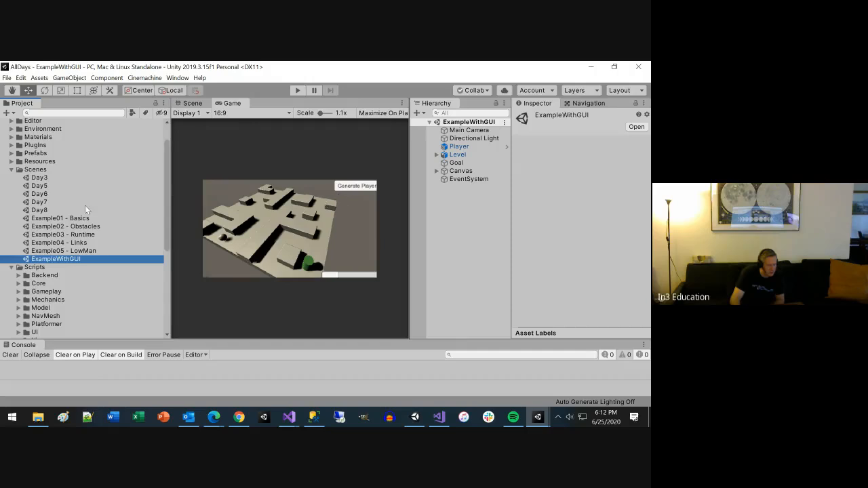
click(39, 210)
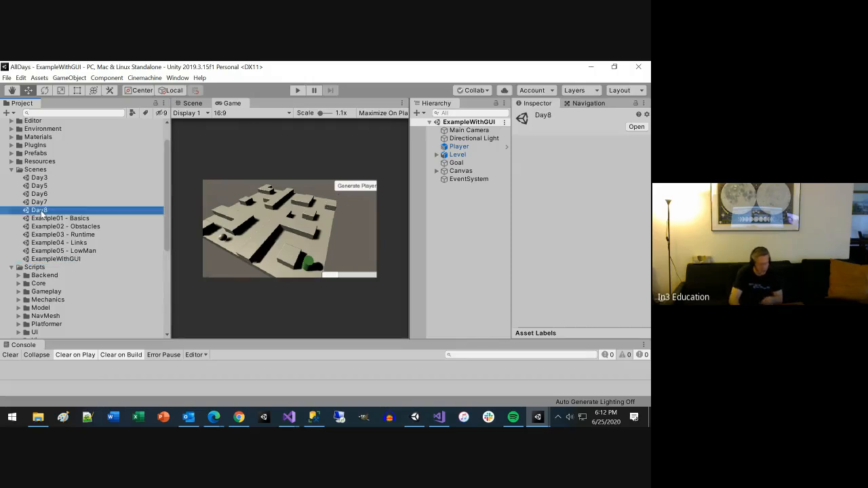
key(Delete)
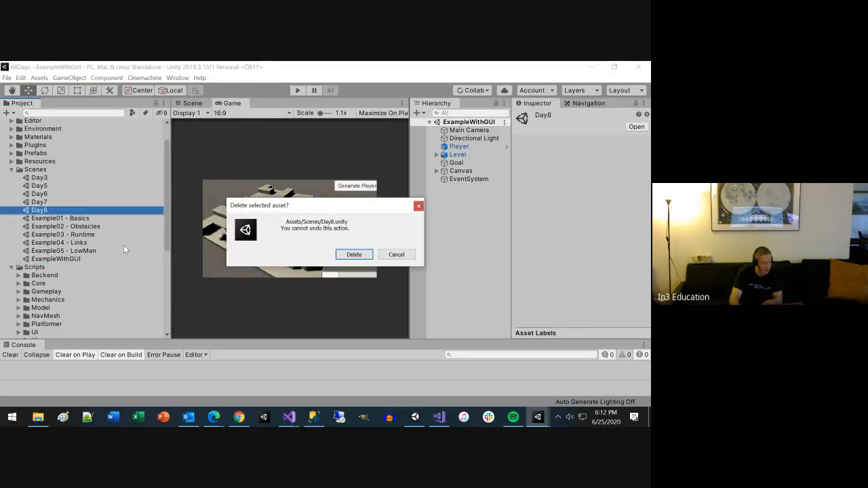
click(352, 255)
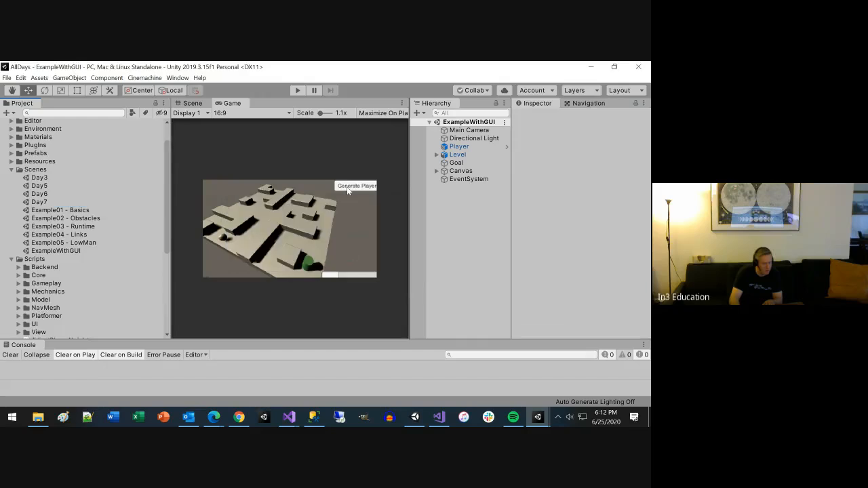
Step: Rename the ExampleWithGUI scene as Day8 and reload the open scene
click(64, 251)
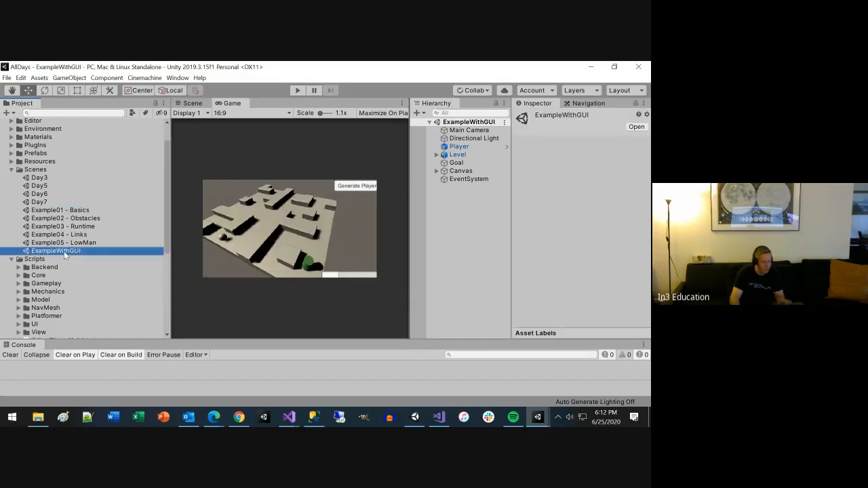
click(63, 251)
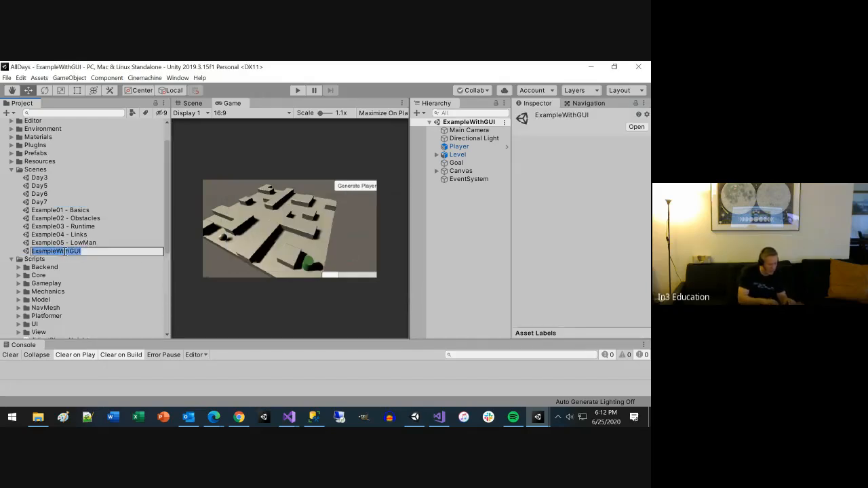
text(DAy8)
key(Left)
key(Left)
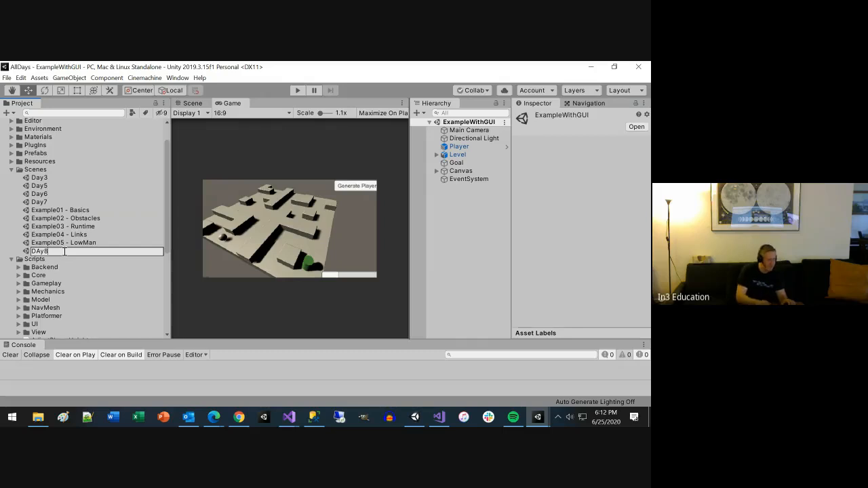
key(BackSpace)
text(a)
key(Return)
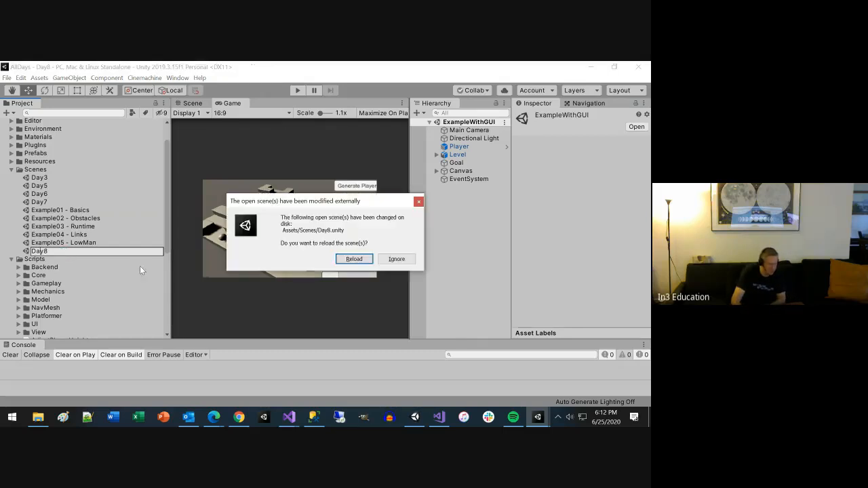
click(349, 261)
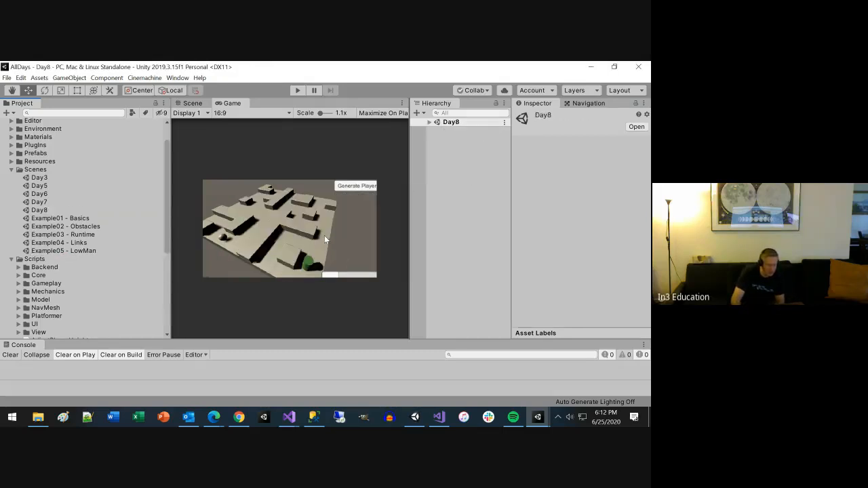
Step: Run the Day8 scene in Play mode, test its Generate Player control and the maze, and exit Play mode
click(295, 90)
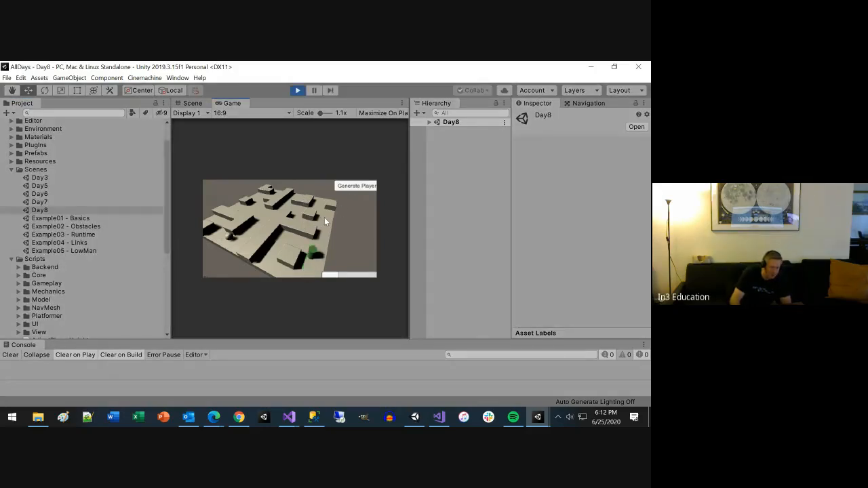
click(356, 188)
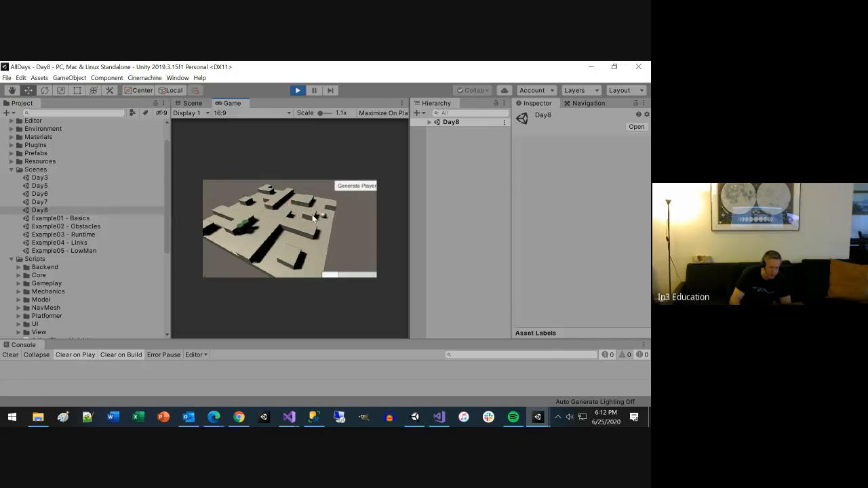
click(291, 209)
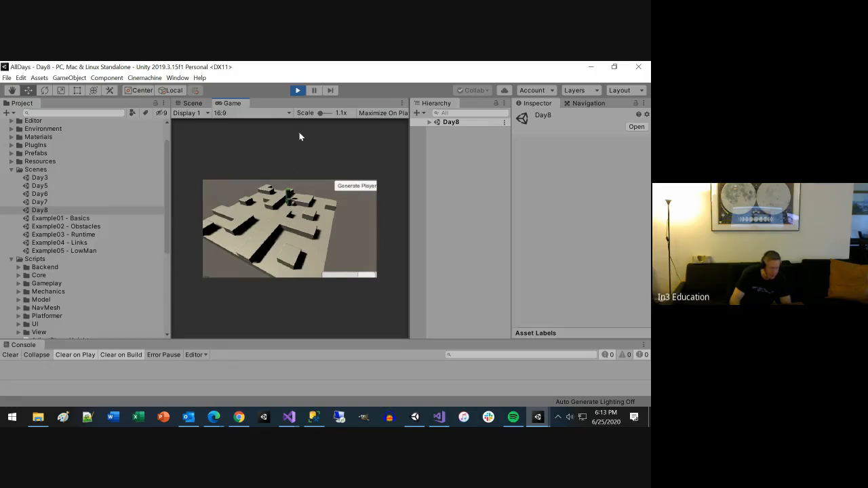
click(298, 91)
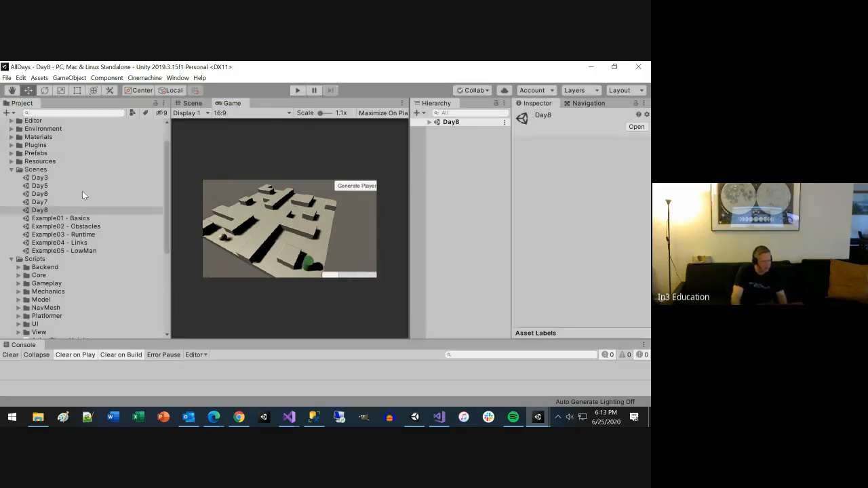
Step: Reopen the Day7 scene, run it in Play mode to check it again, and exit Play mode
double_click(38, 202)
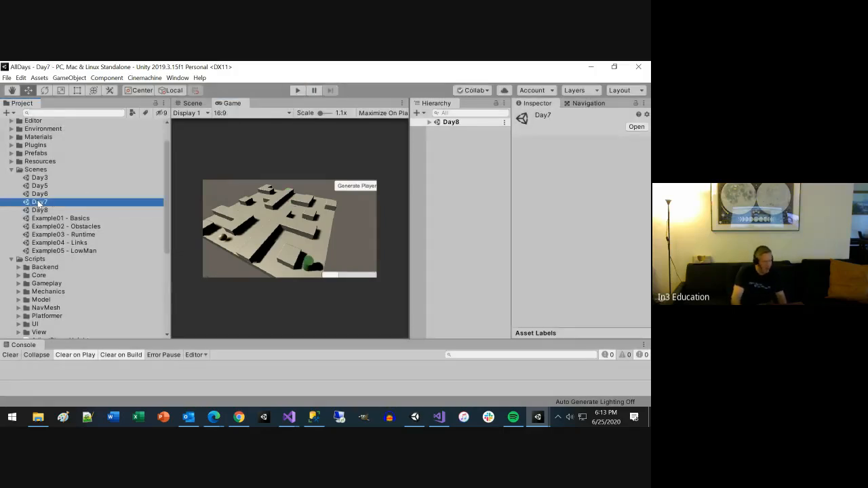
click(296, 90)
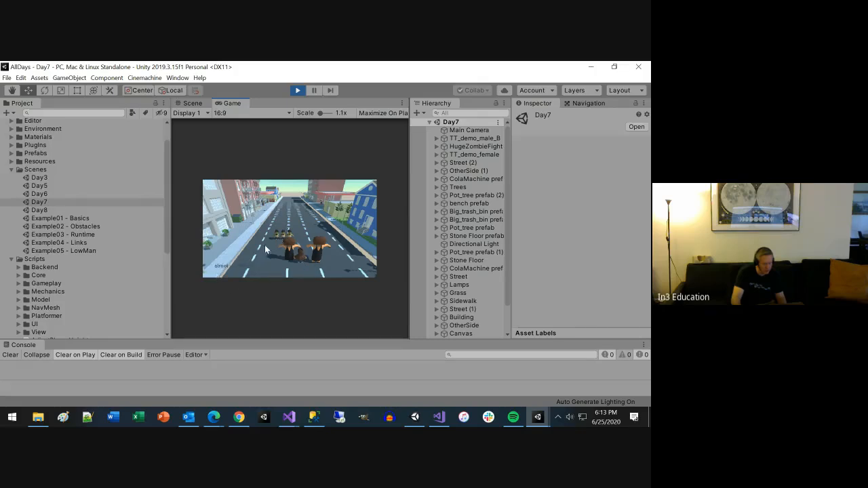
click(294, 91)
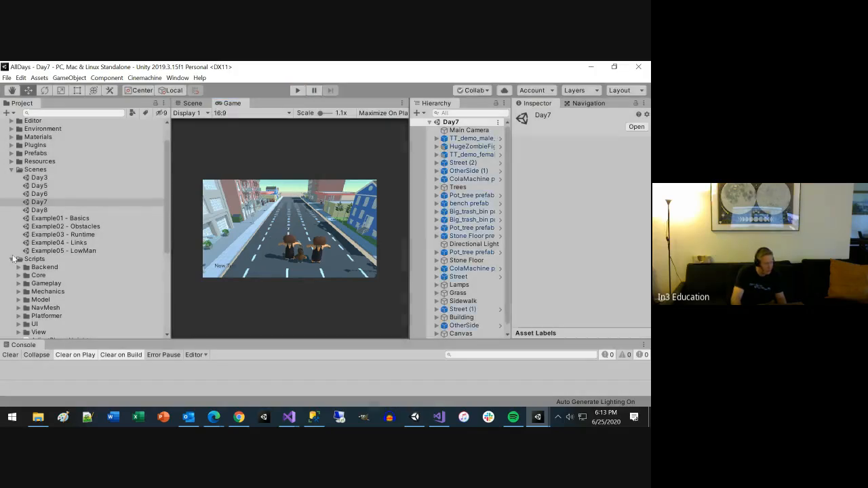
Step: Go through the numbered Example scenes in the Scenes folder and open Example05 - LowMan
click(70, 218)
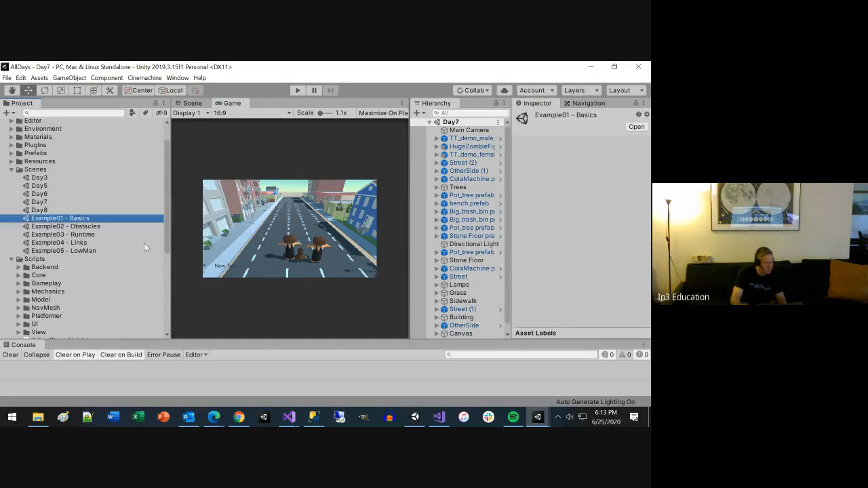
key(Down)
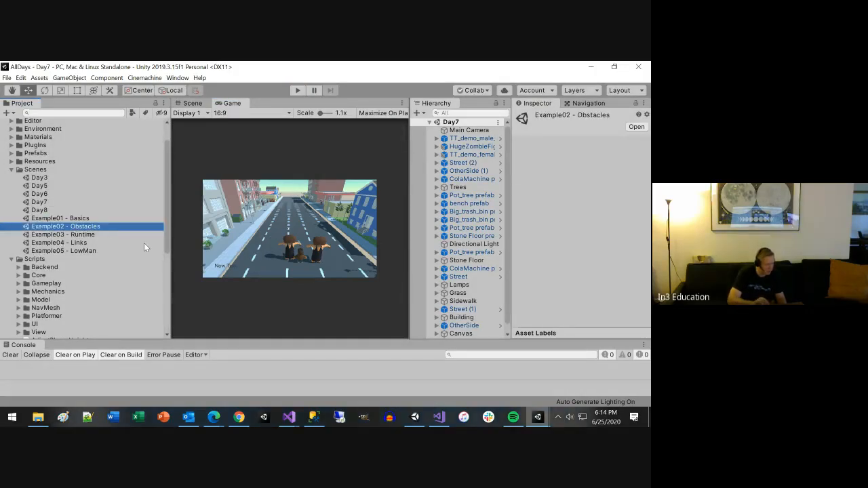
key(Down)
key(Down)
key(Down)
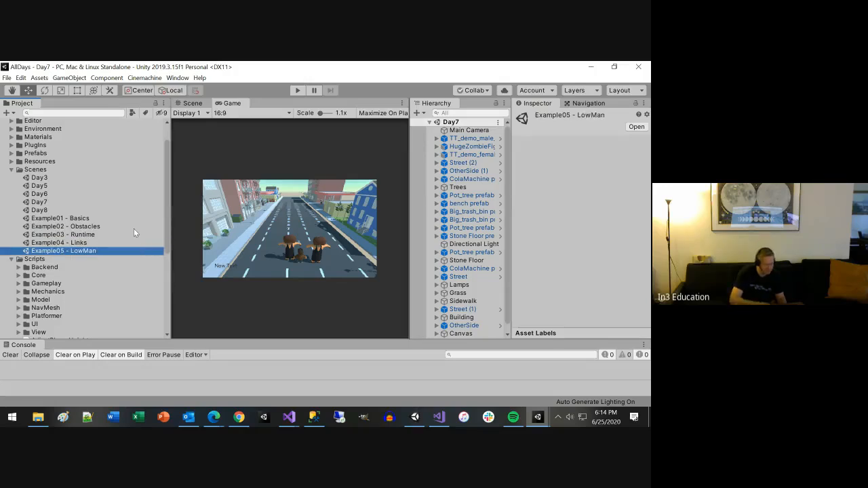
key(Return)
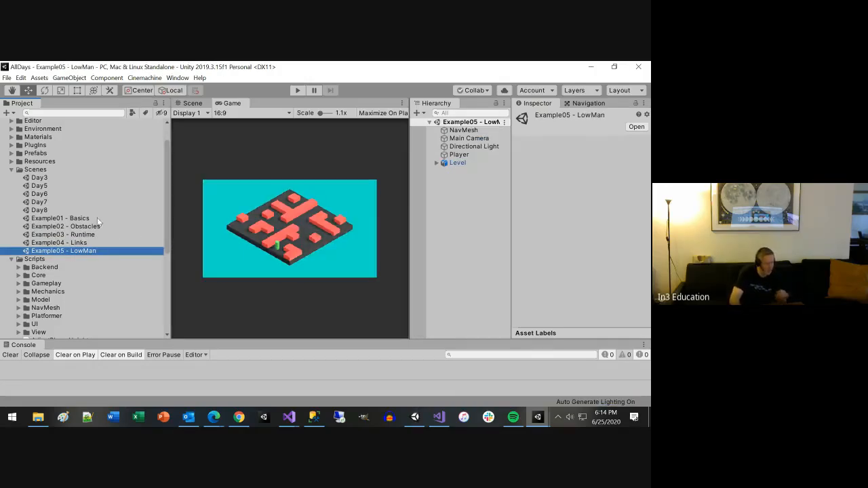
Step: Select the scenes Example01 - Basics through Example05 - LowMan and collapse the Scripts folder in the asset tree
shift+click(80, 219)
scroll(88, 261, down, 2)
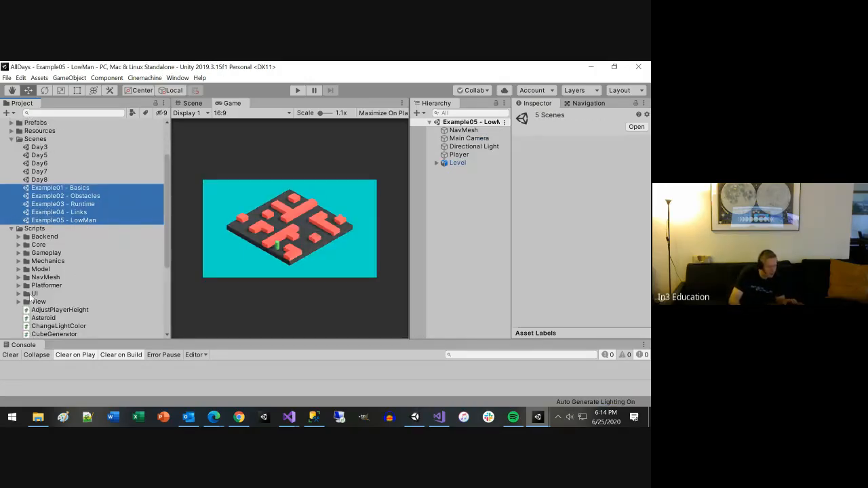
click(11, 229)
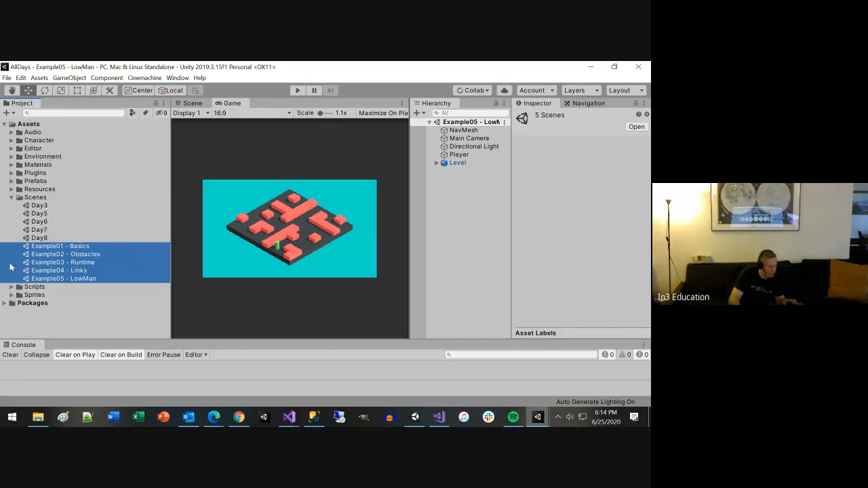
Step: Expand the PlugIns folder and examine the contents of its AIExamples folder and the example subfolders
click(11, 173)
click(19, 197)
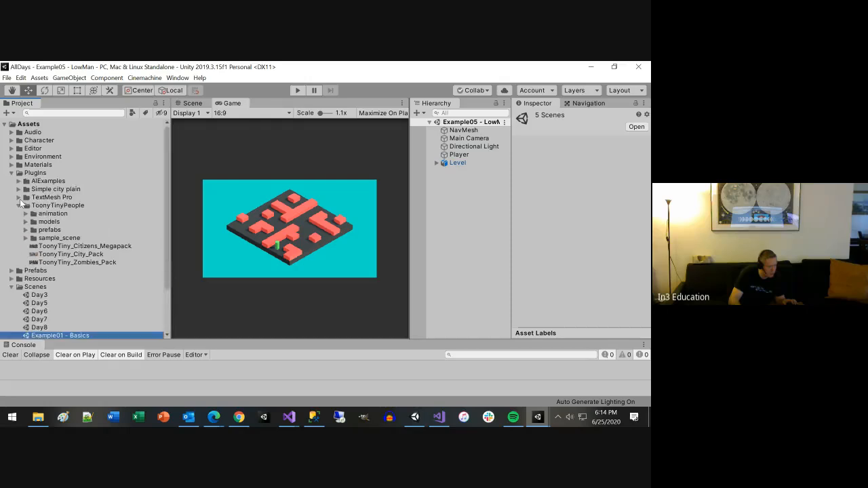
click(22, 207)
click(18, 181)
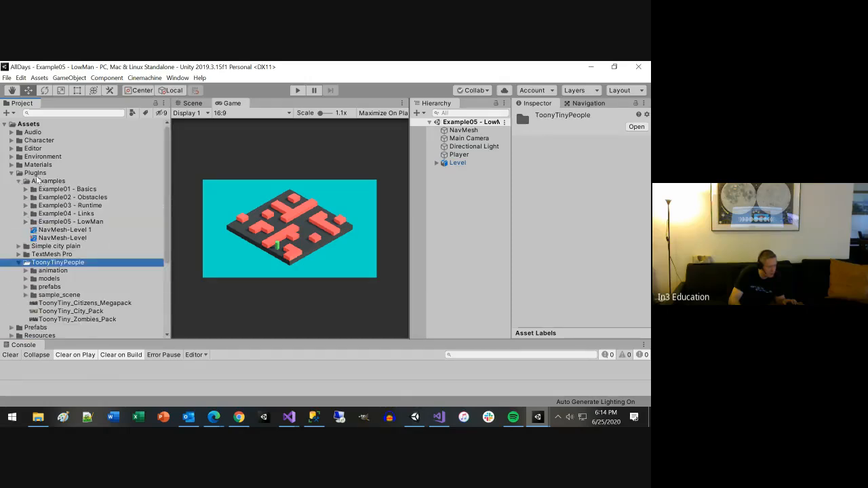
click(18, 182)
click(18, 181)
click(25, 189)
click(25, 189)
click(18, 181)
Step: Create a folder named Scenes inside the AIExamples folder of PlugIns
click(32, 175)
right_click(33, 175)
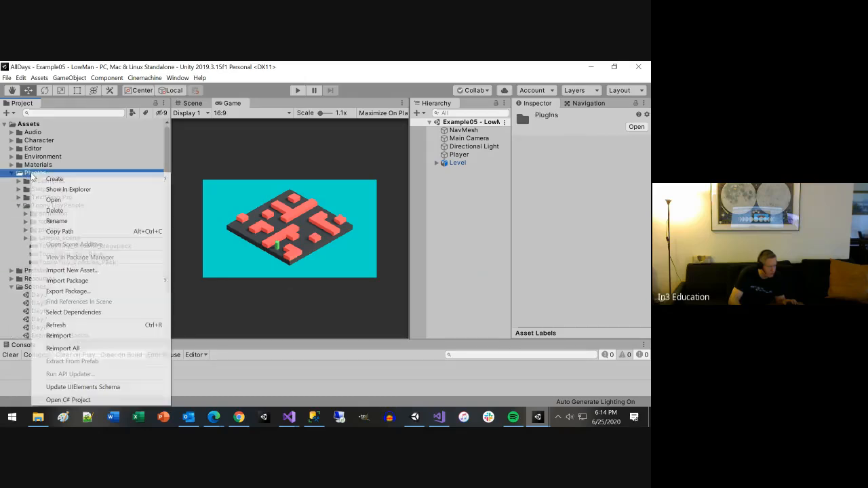
click(24, 182)
click(32, 181)
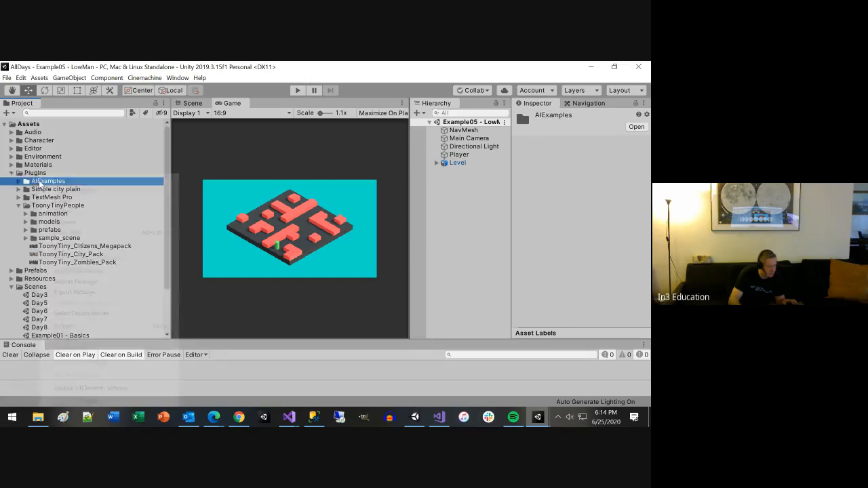
right_click(39, 180)
mouse_move(74, 183)
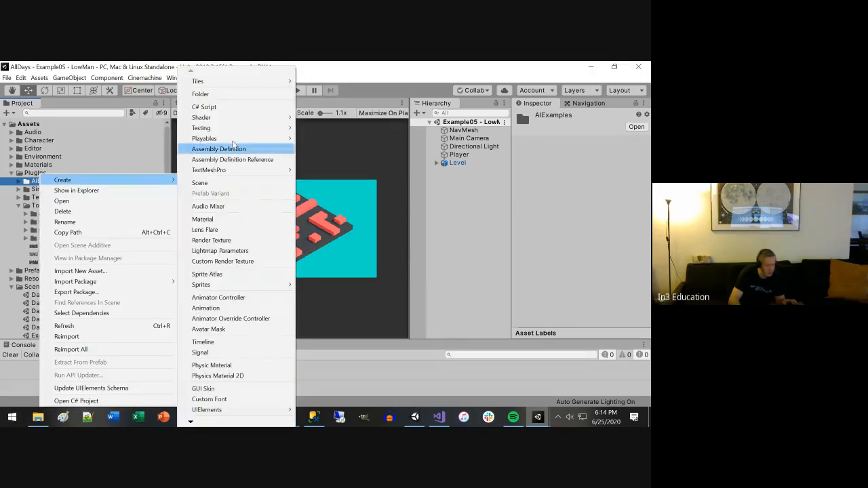
click(225, 93)
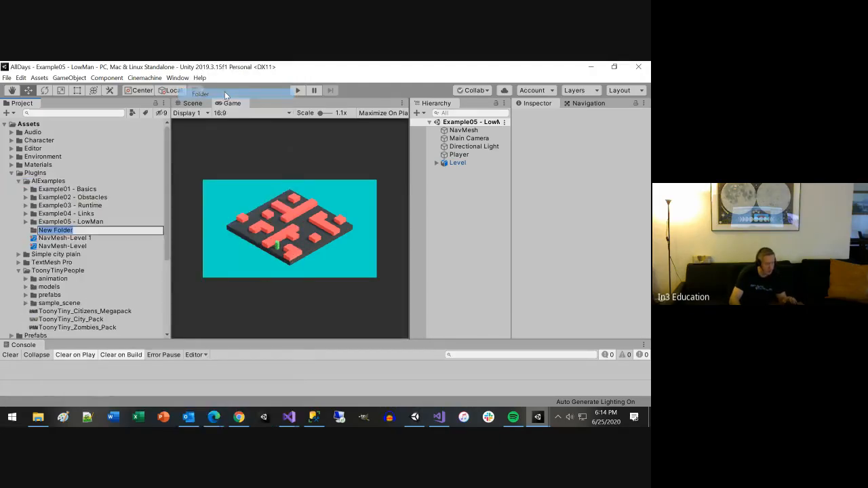
text(Sc)
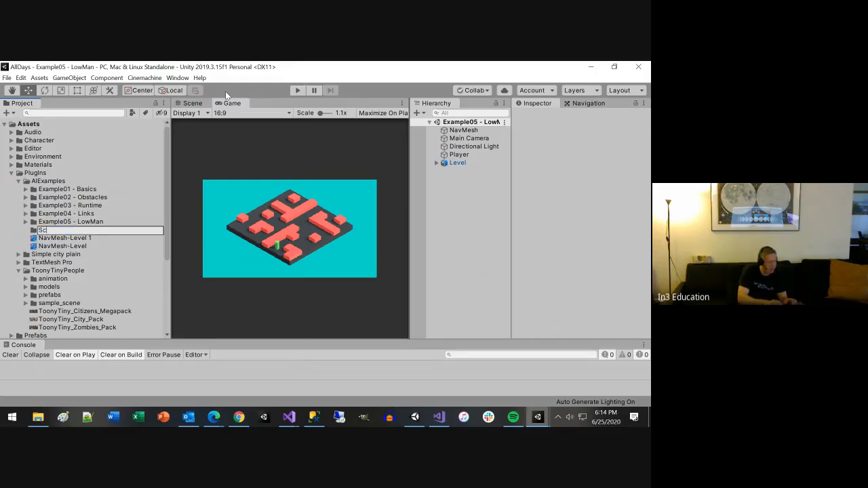
text(enes)
key(Return)
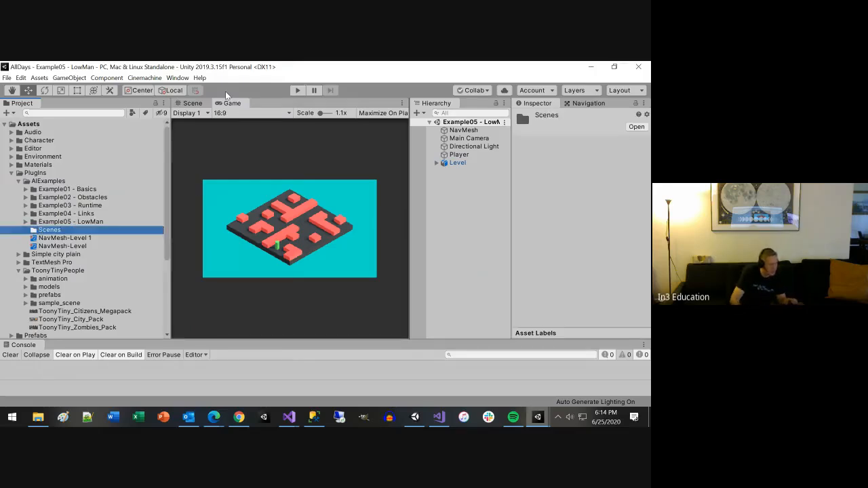
Step: Move the scenes Example01 - Basics through Example05 - LowMan into the Scenes folder of AIExamples and save the project
scroll(49, 309, down, 4)
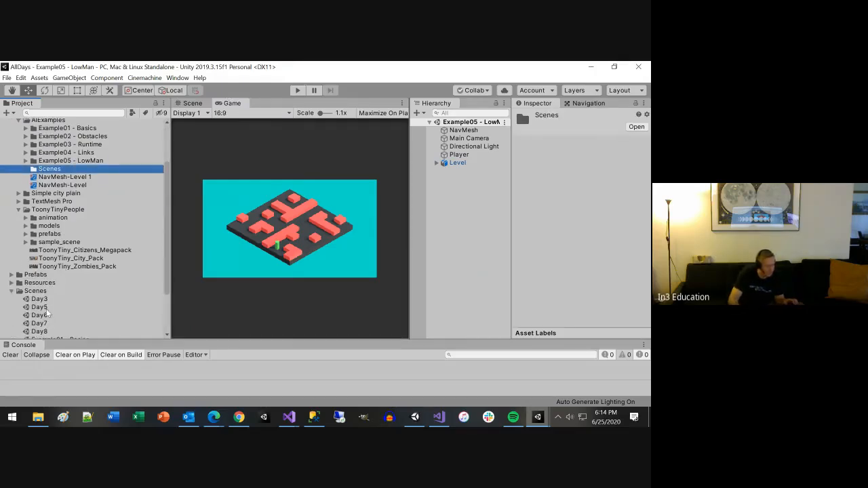
click(73, 279)
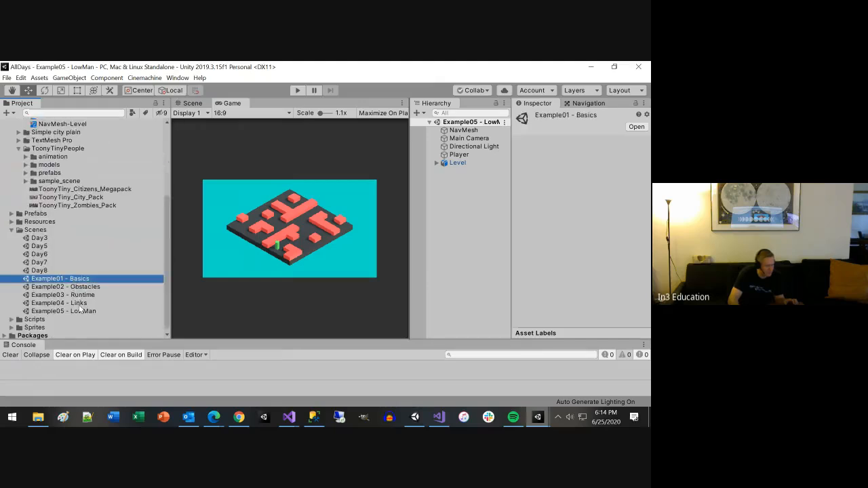
shift+click(80, 304)
shift+click(81, 312)
scroll(76, 317, up, 1)
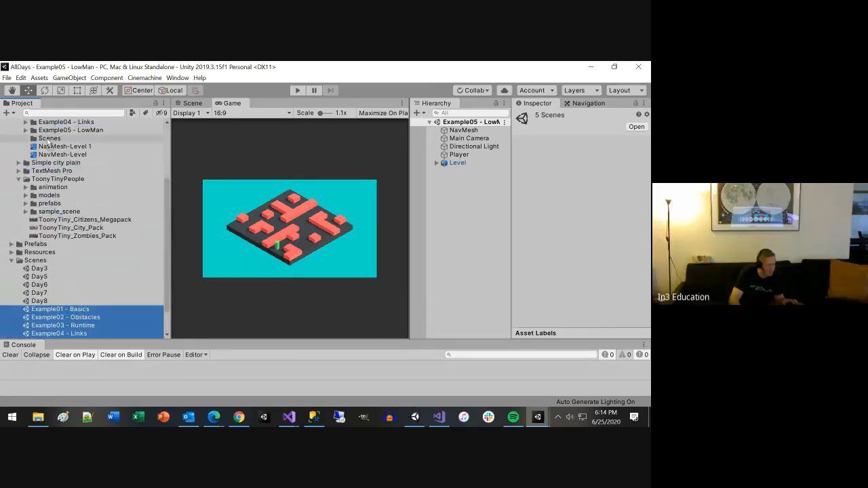
drag(49, 142, 50, 141)
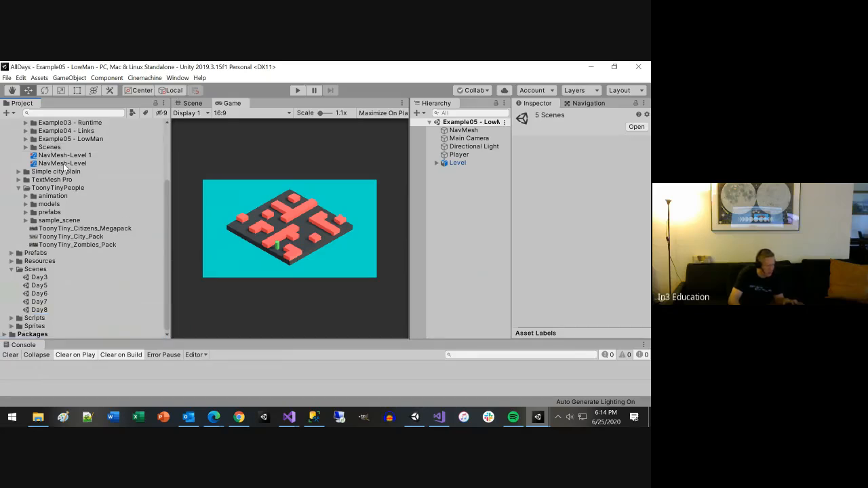
click(7, 78)
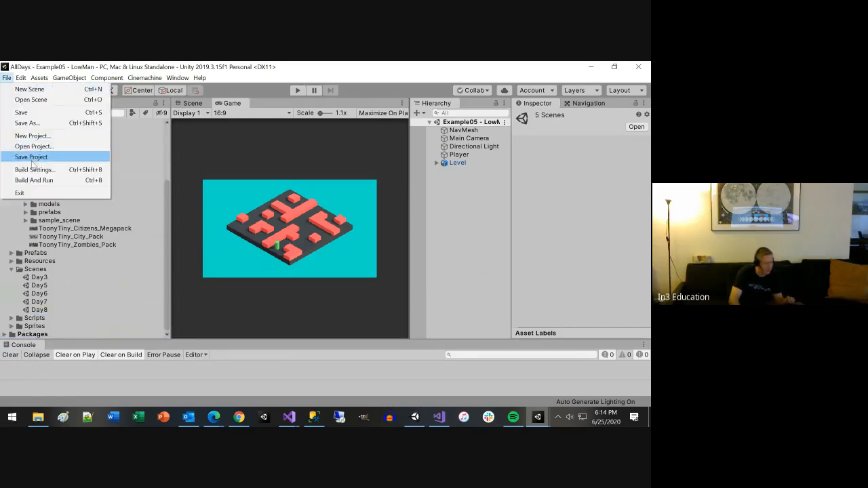
click(32, 157)
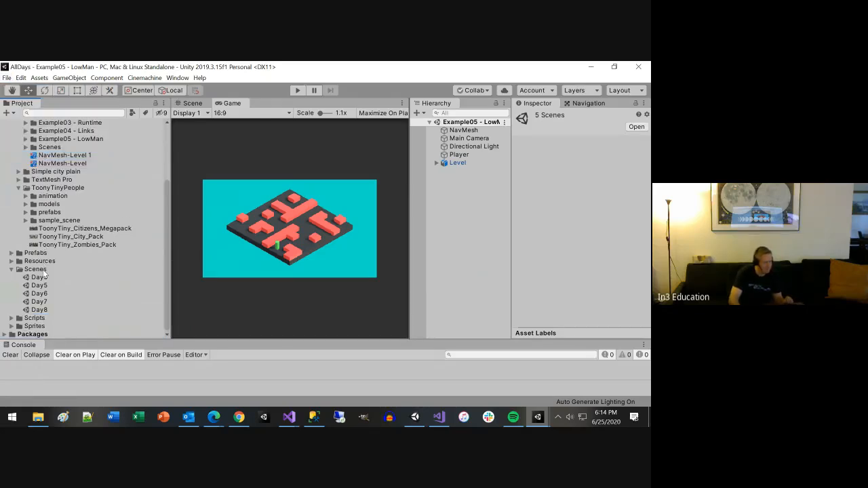
Step: Open the Day3 scene, go through the Day5 to Day8 scene assets, and collapse the main Scenes folder
double_click(41, 278)
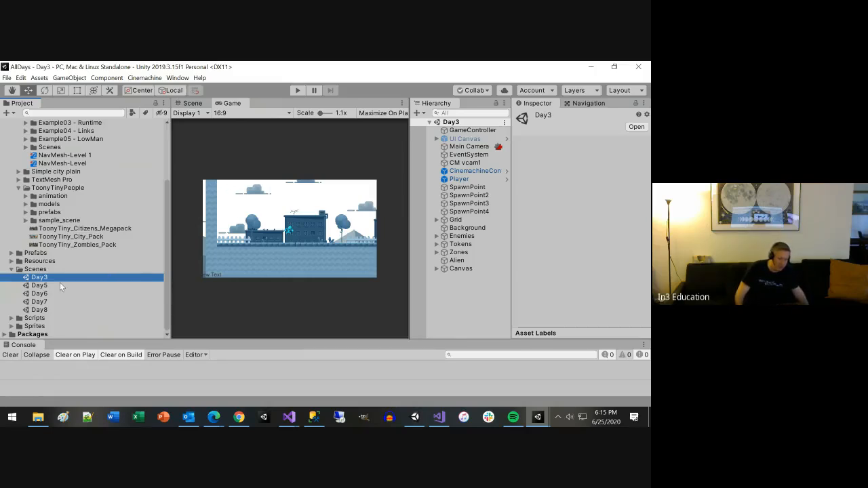
click(39, 286)
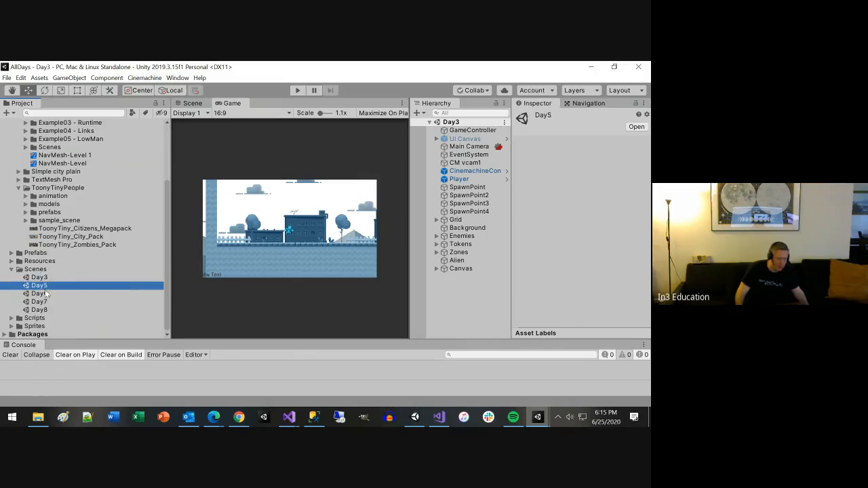
click(43, 294)
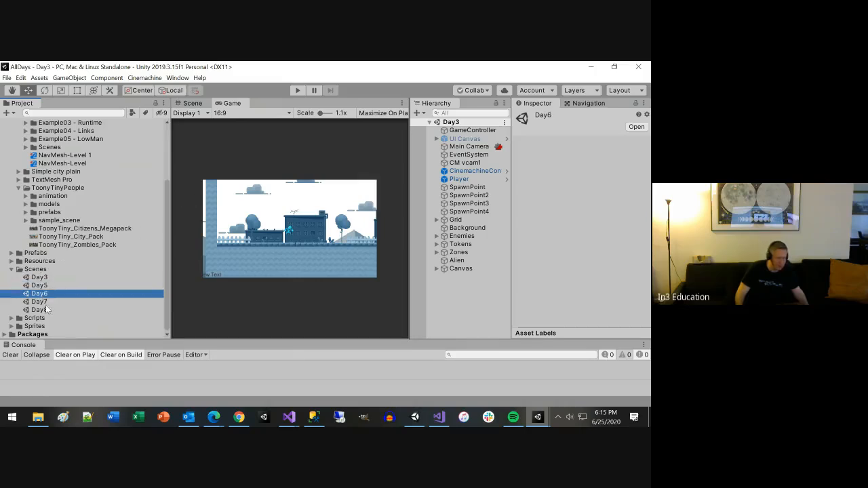
click(40, 301)
click(42, 309)
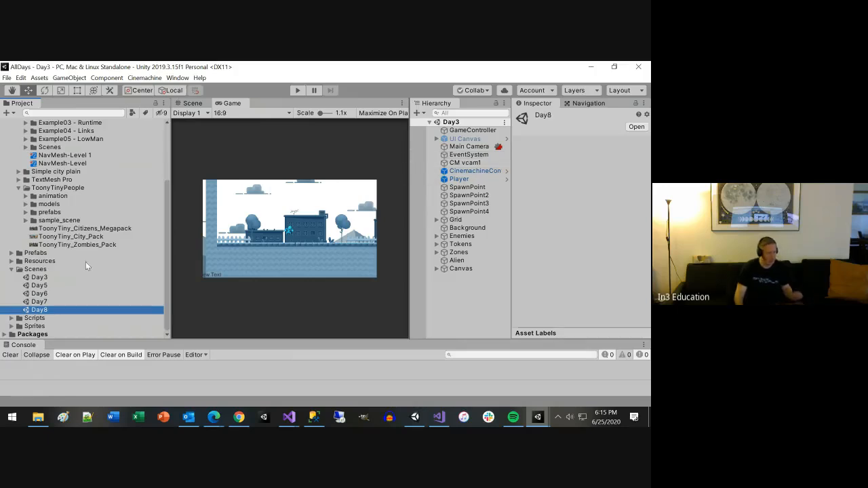
click(11, 269)
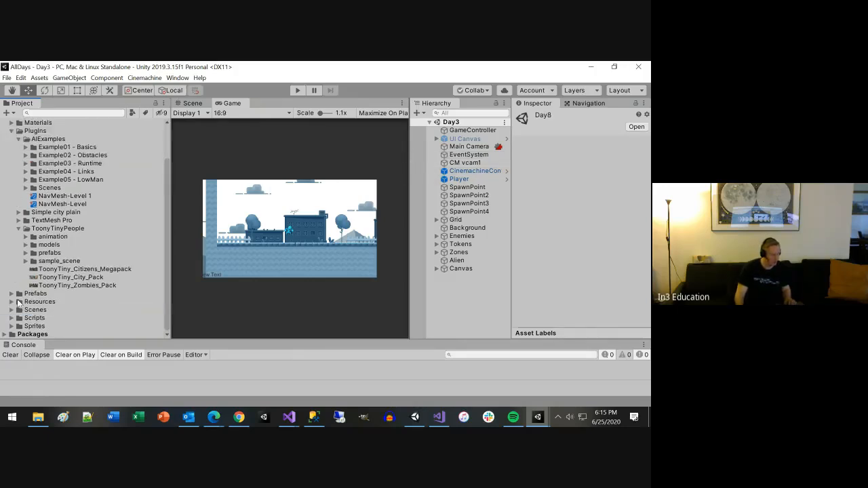
Step: Create a C# script named SwitchScene in the Scripts folder
right_click(33, 318)
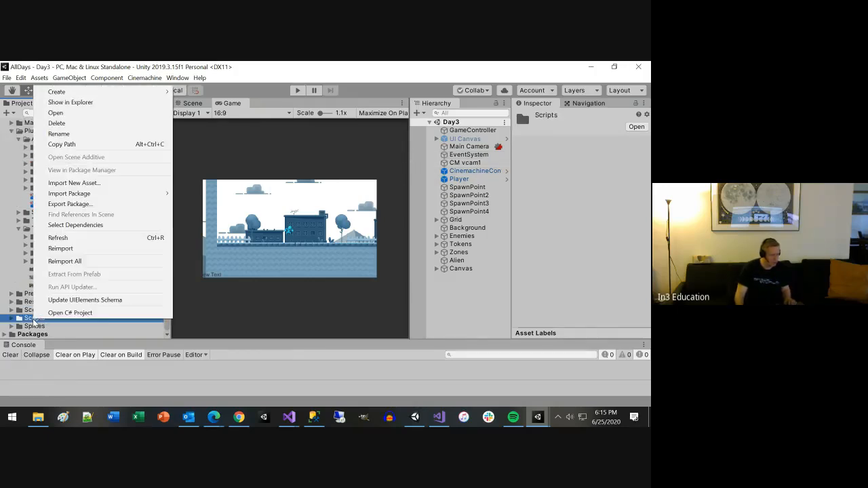
mouse_move(72, 93)
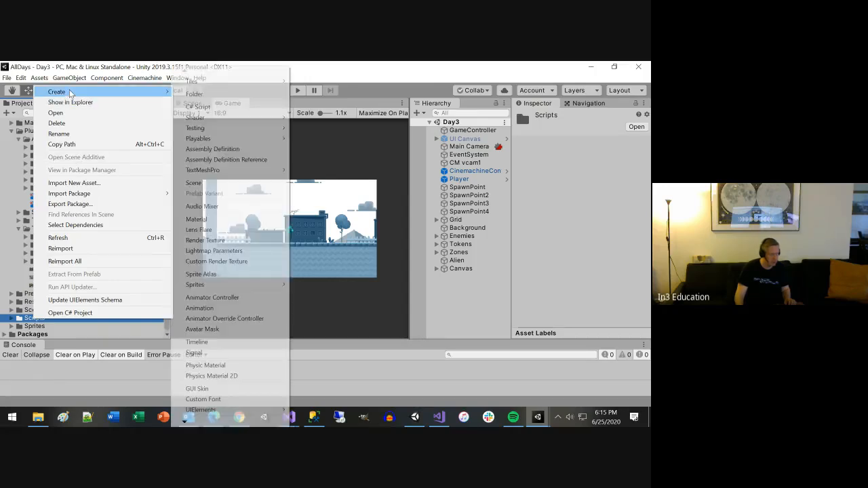
click(198, 106)
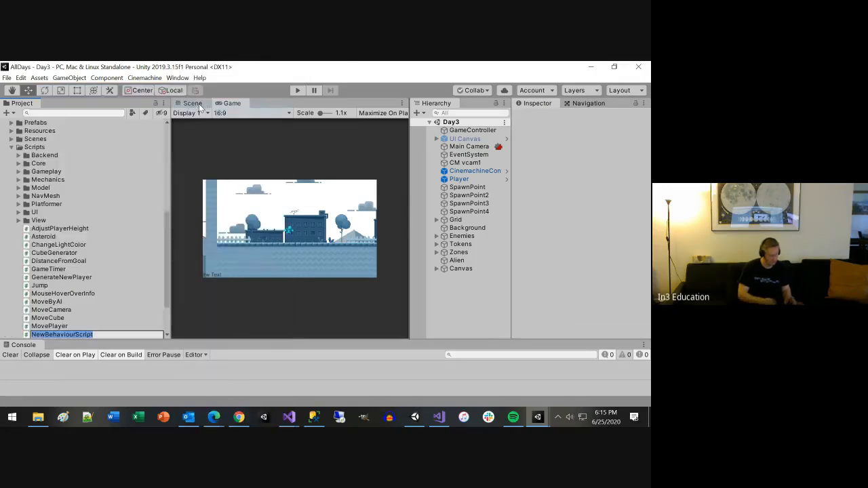
text(SwitchSc)
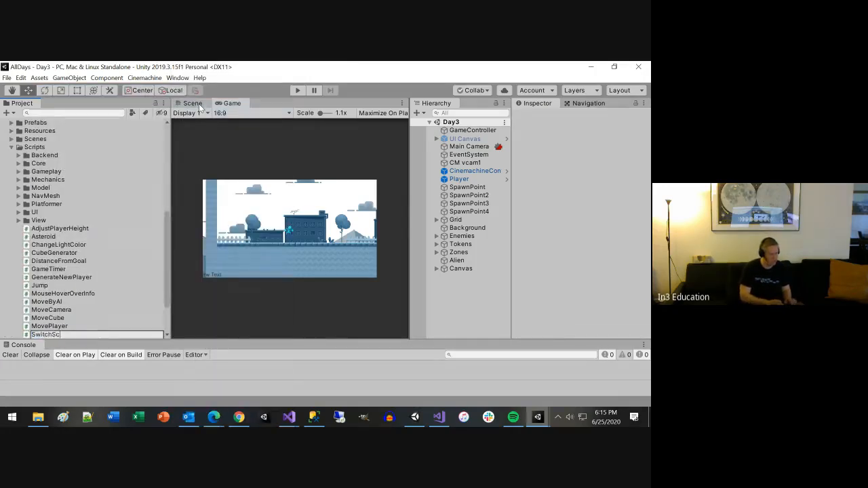
text(ene)
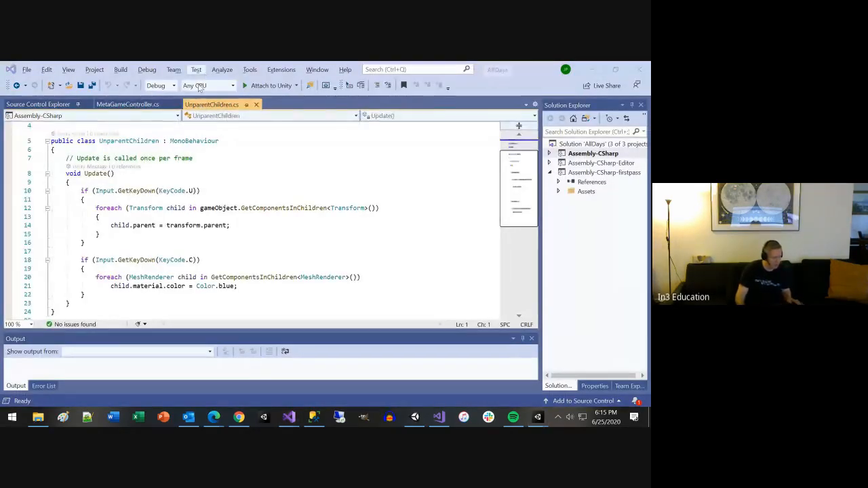
Step: Bring up the SwitchScene script in Visual Studio and close the UnparentChildren.cs file
key(alt+Tab)
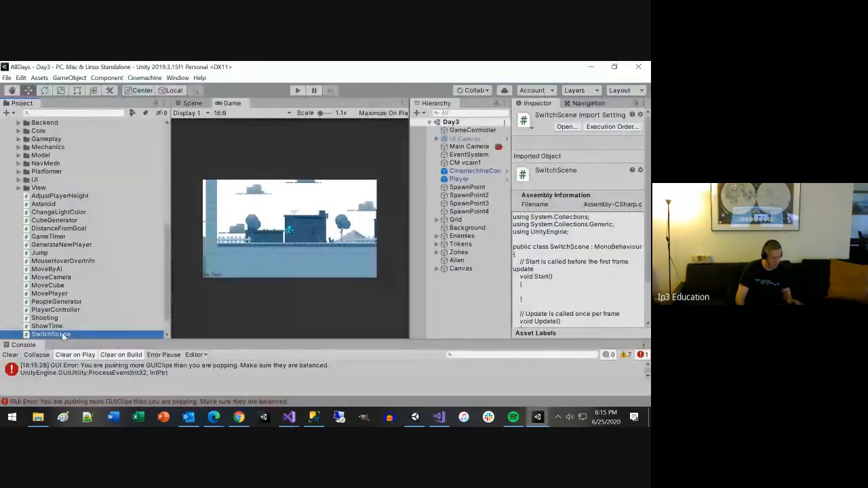
key(alt+Tab)
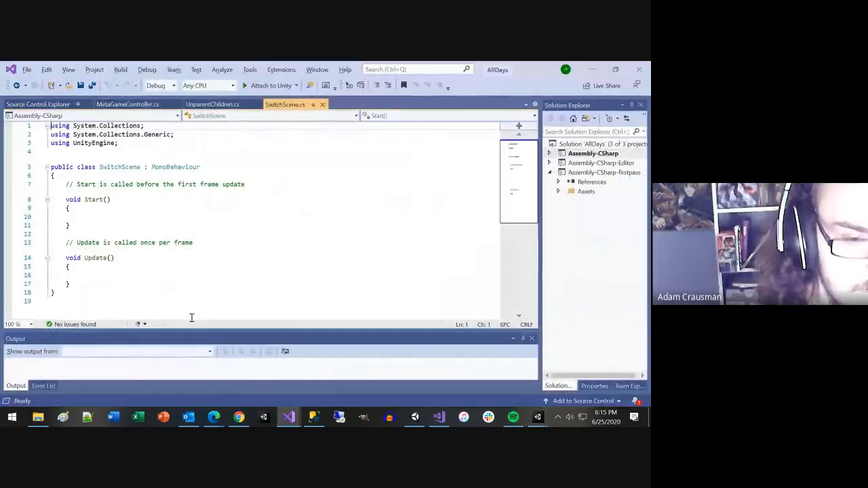
click(257, 105)
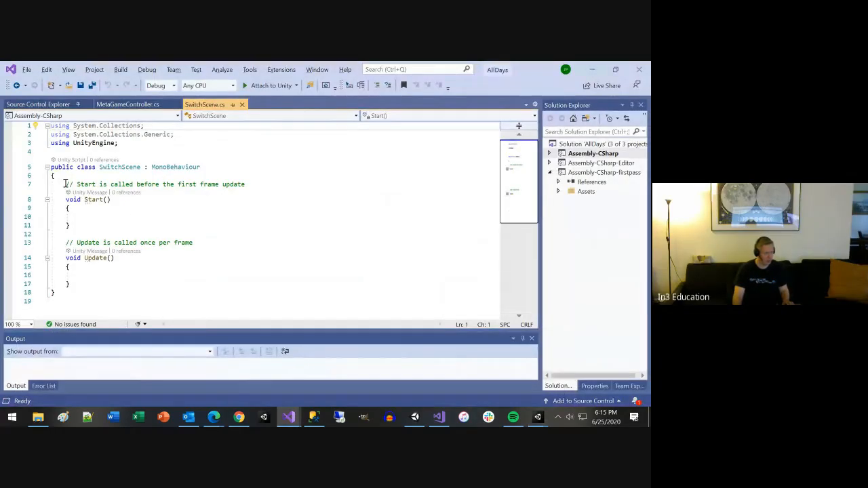
Step: Replace the default Start and Update methods in the SwitchScene class with the start of a public SwitchSceneName declaration
drag(65, 184, 108, 289)
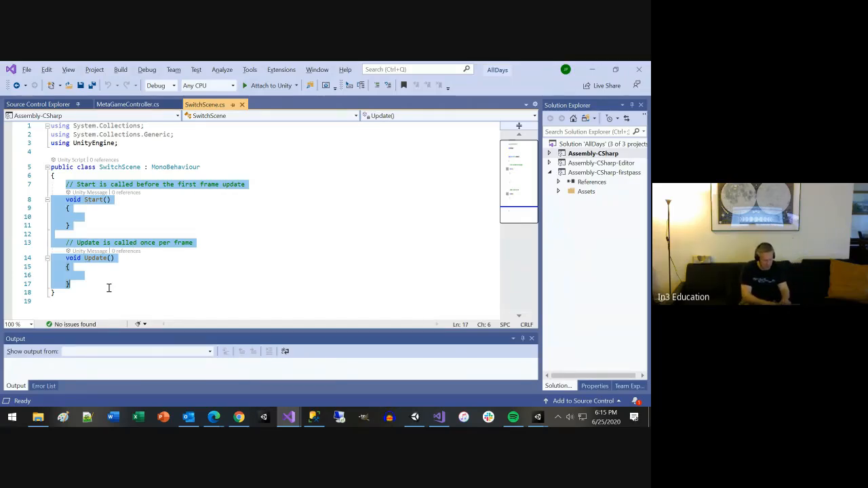
text(public)
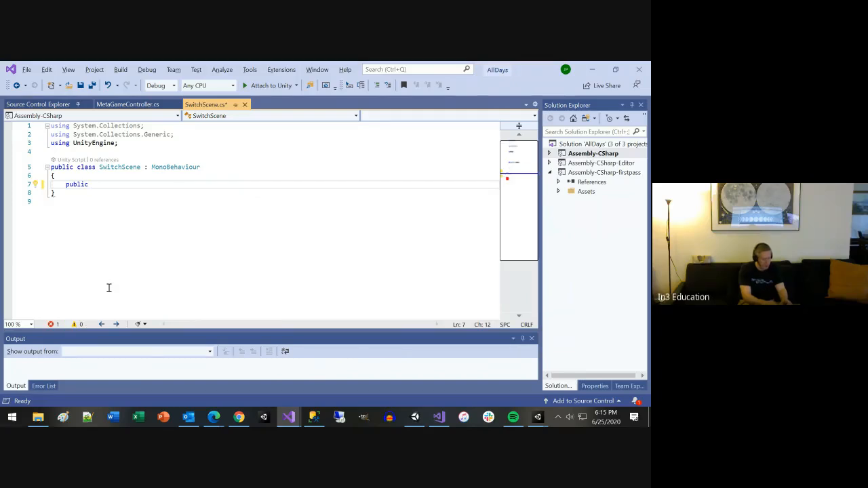
text(wit)
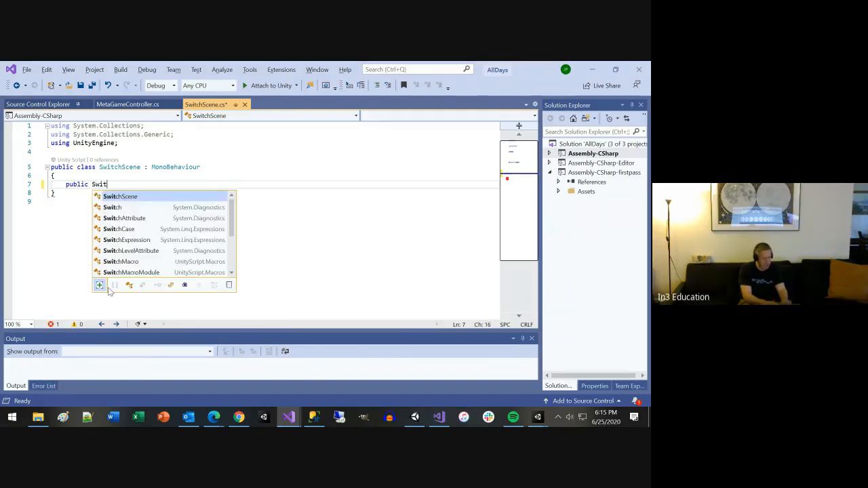
text(chScneeM)
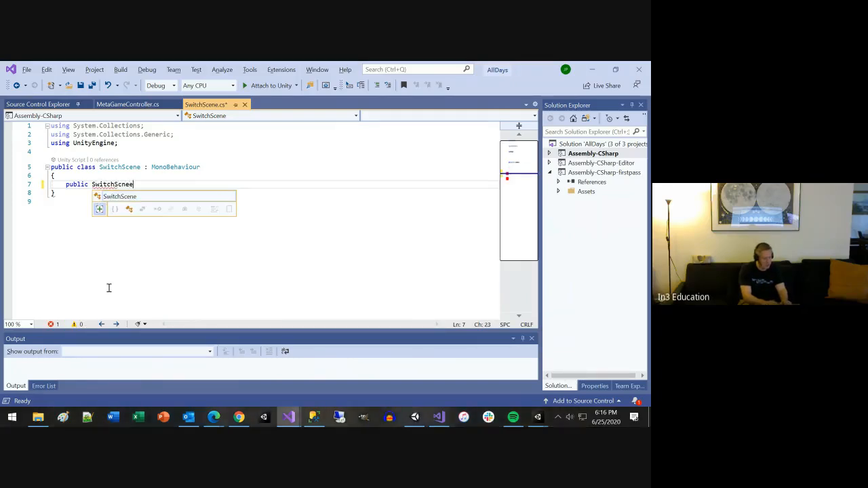
key(BackSpace)
key(BackSpace)
key(BackSpace)
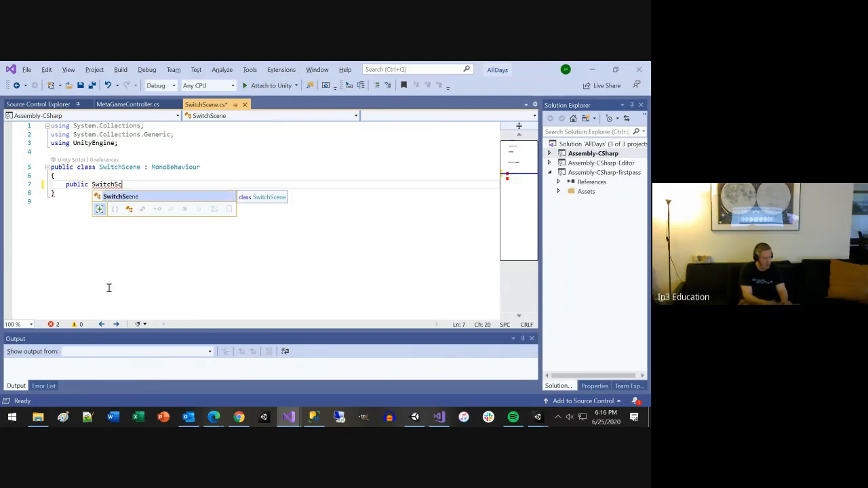
key(BackSpace)
text(eneName str)
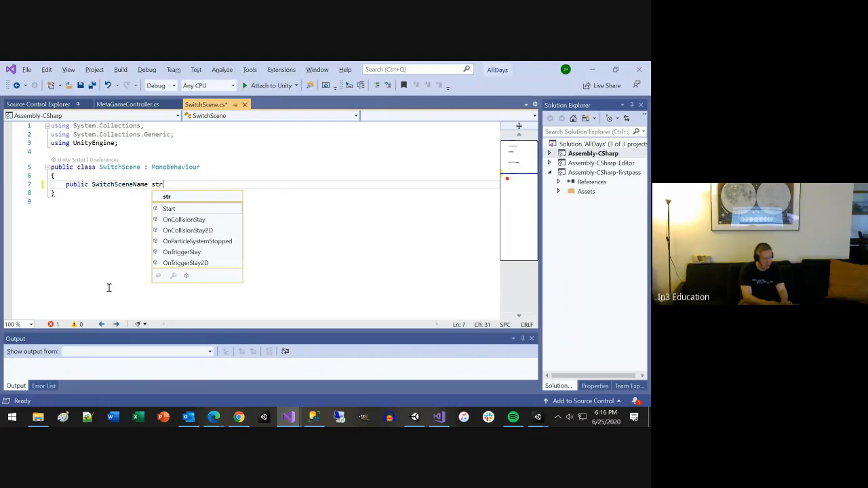
Step: Correct the field declaration in the SwitchScene class to read public string SwitchSceneName;
key(BackSpace)
key(F5)
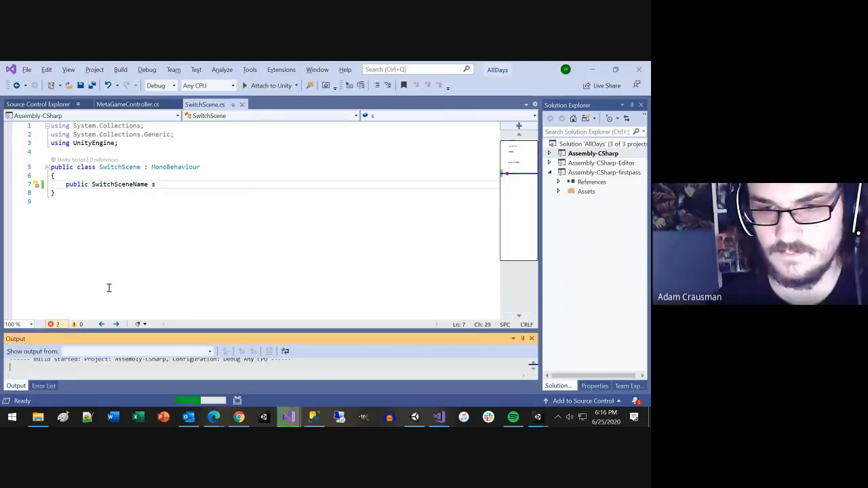
key(Escape)
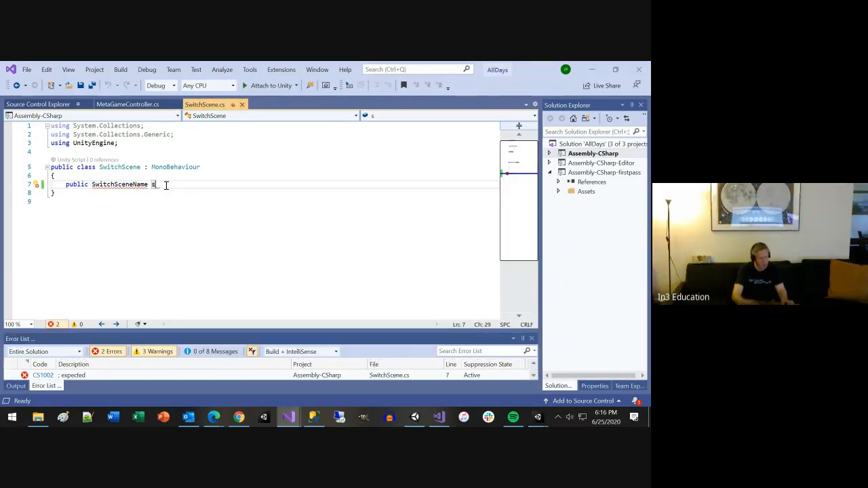
key(BackSpace)
key(BackSpace)
text(;)
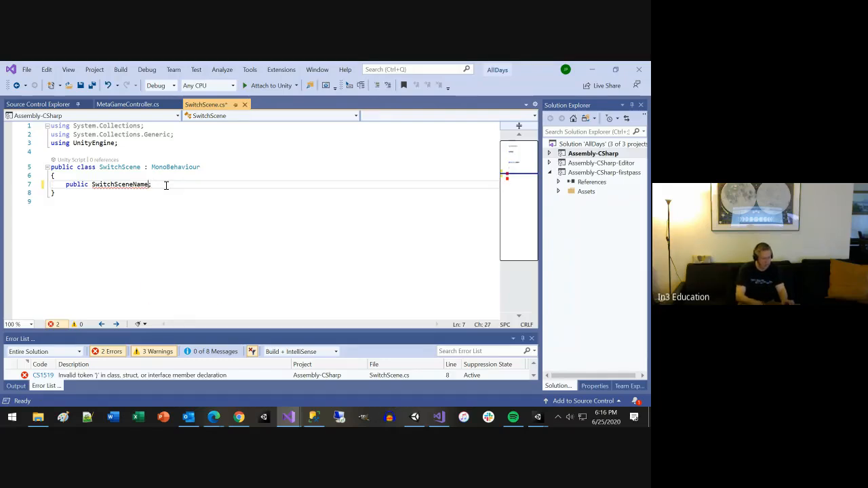
key(ctrl+Left)
text(string)
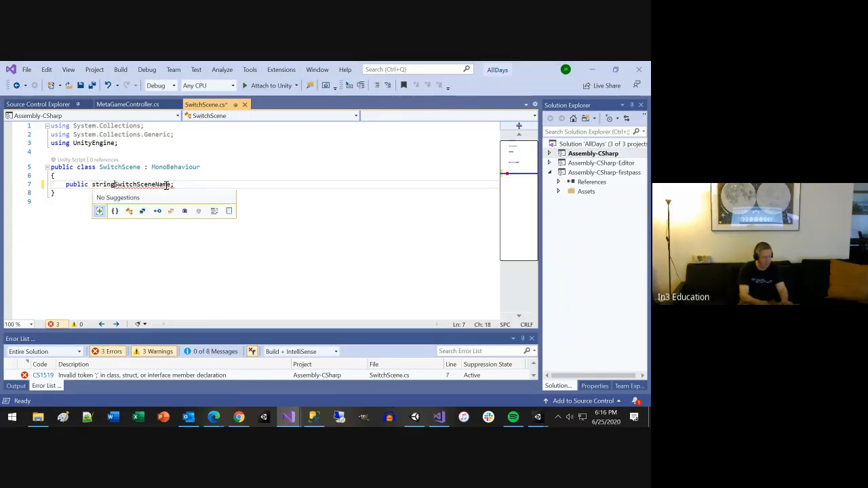
key(End)
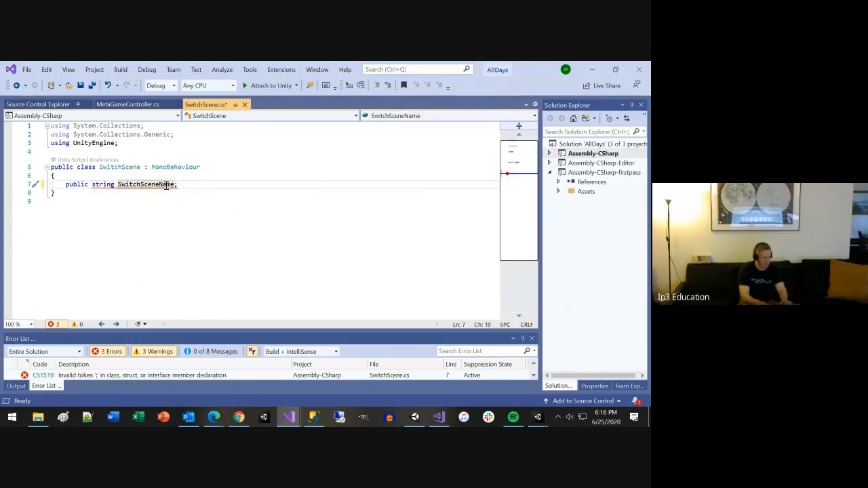
Step: Declare a public void SwitchSceneClic() method below the SwitchSceneName field
key(Return)
key(Return)
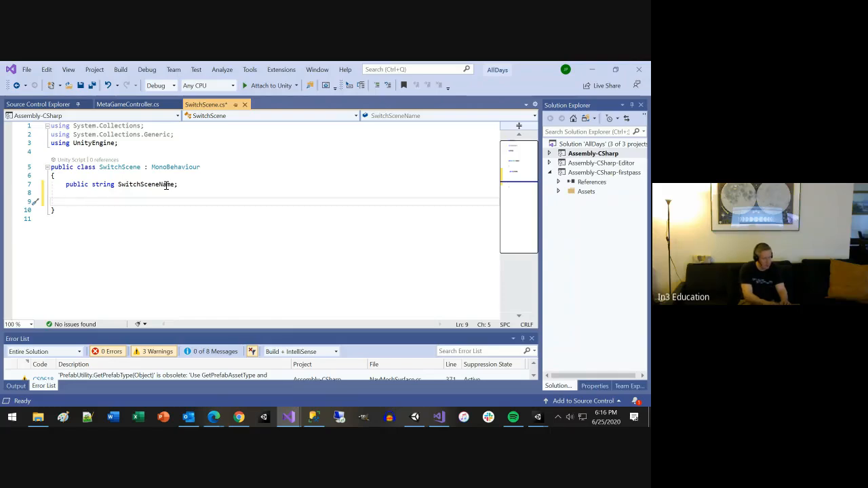
text(public )
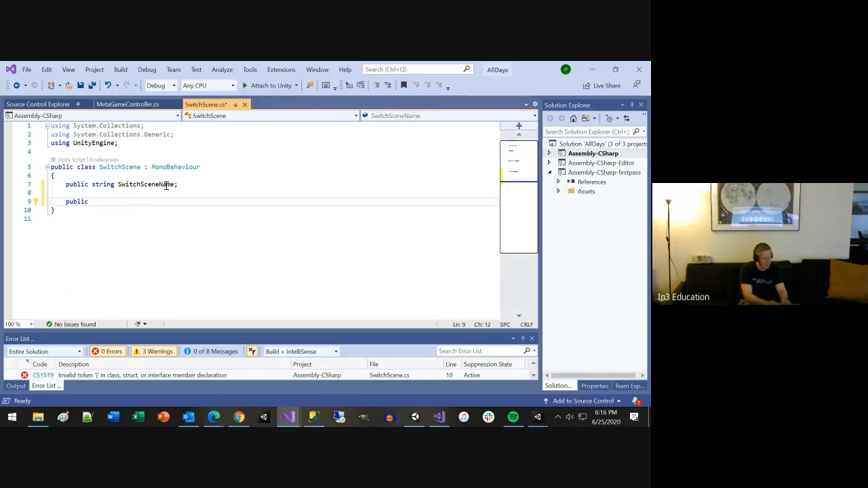
text(void Sw)
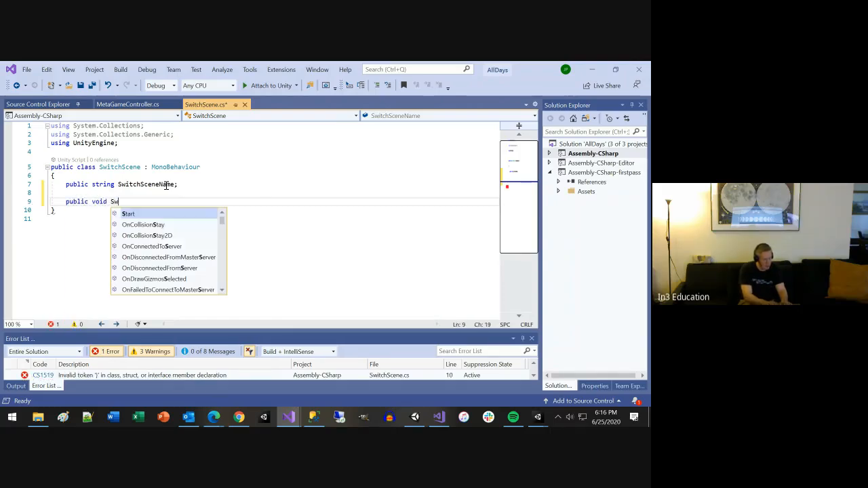
text(ithc)
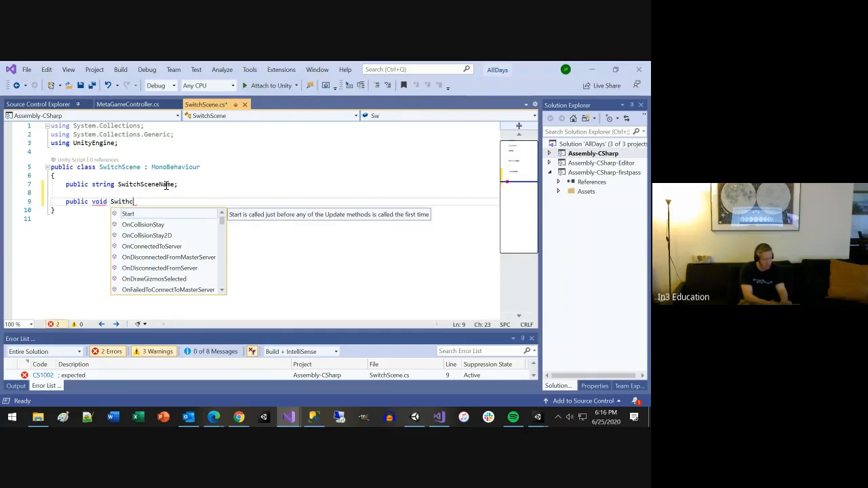
text(chSceneC)
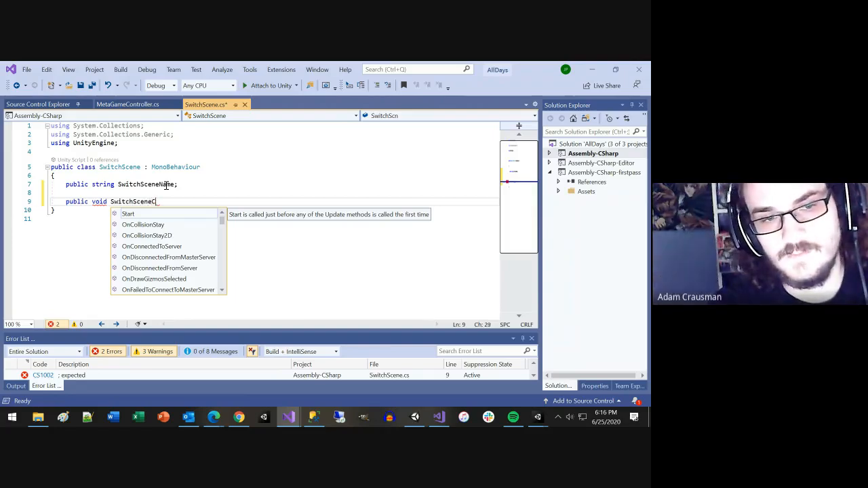
text(lic())
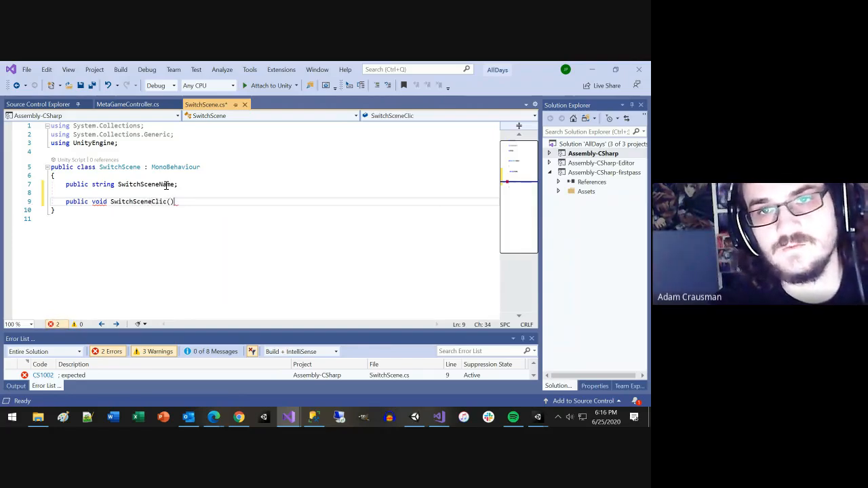
Step: Add opening and closing braces for the method body and correct the method name to SwitchSceneClick
key(Return)
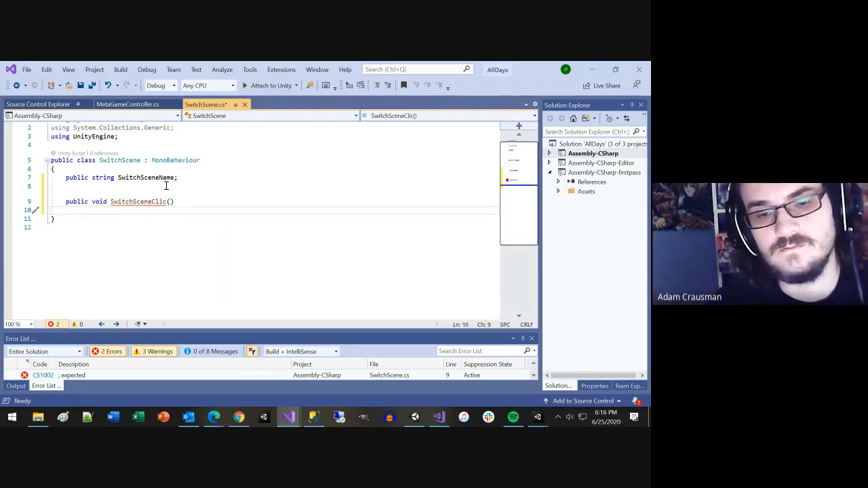
text(P)
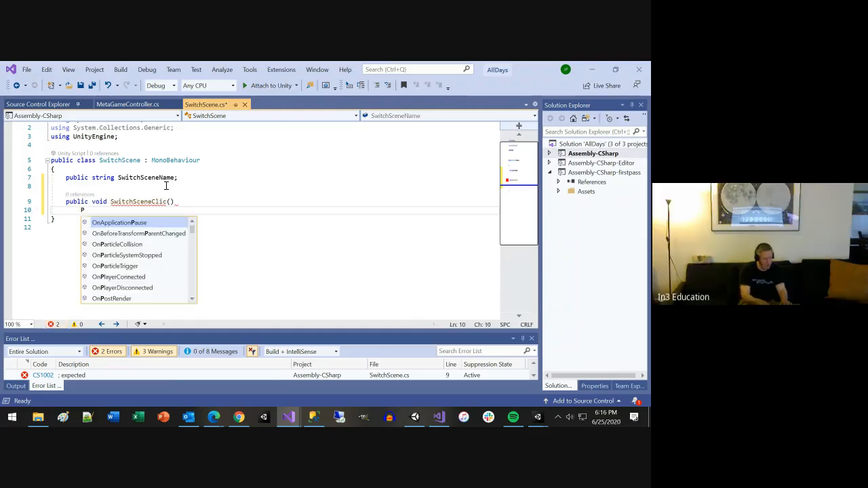
key(BackSpace)
text({)
key(Up)
key(End)
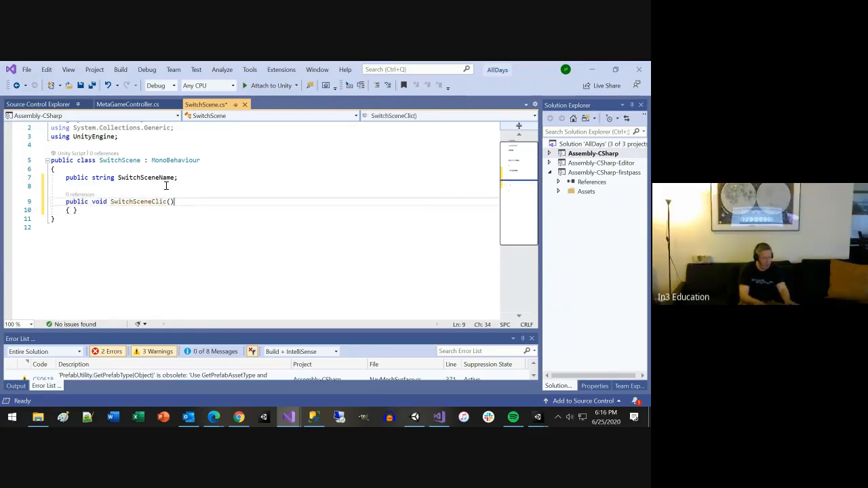
key(Left)
key(Left)
text(k)
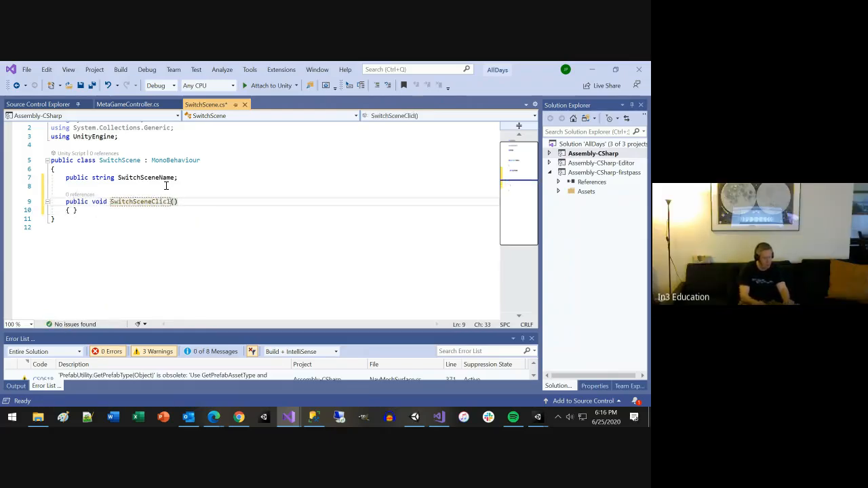
key(Down)
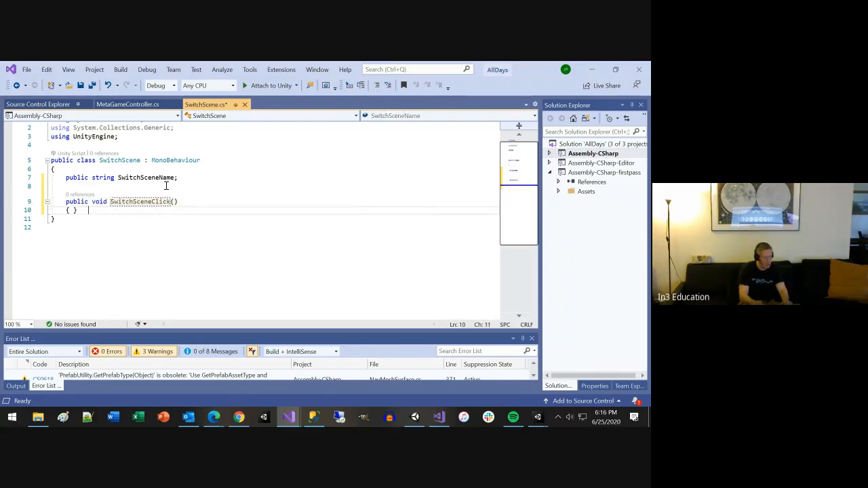
Step: Split the SwitchSceneClick braces onto separate lines and insert SceneManager inside the body, importing UnityEngine.SceneManagement
key(Left)
key(Return)
key(Up)
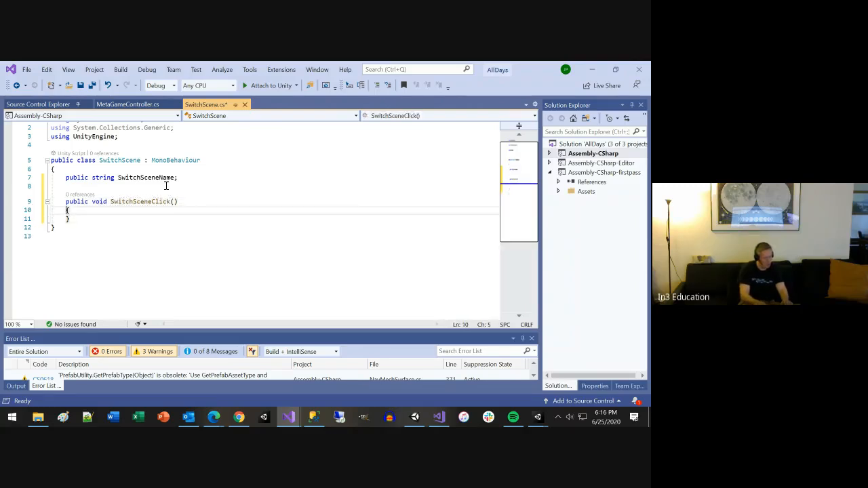
key(Return)
text(Sce)
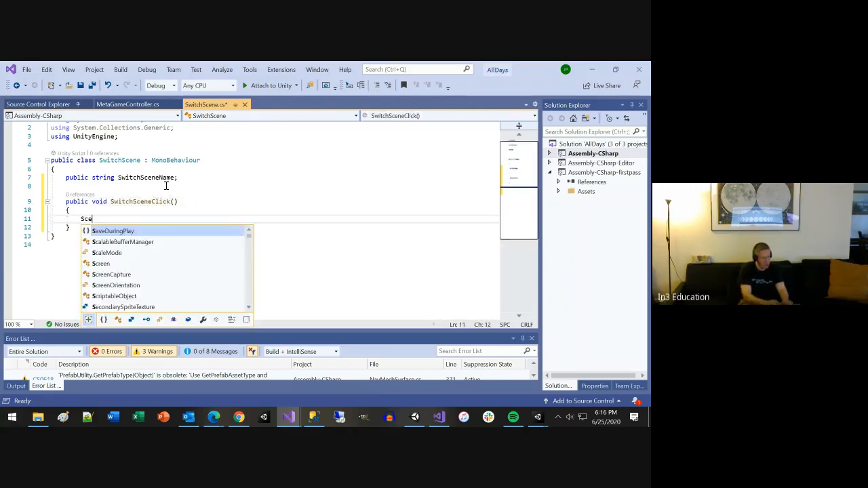
text(ne)
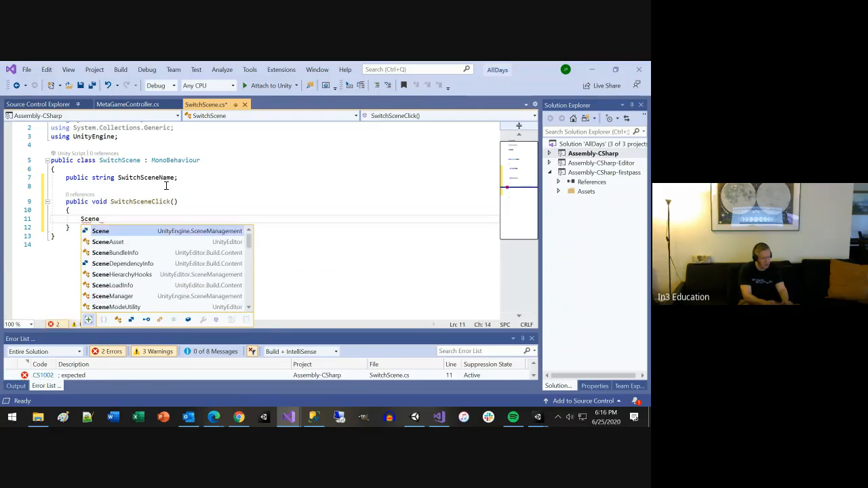
text(Man)
key(Tab)
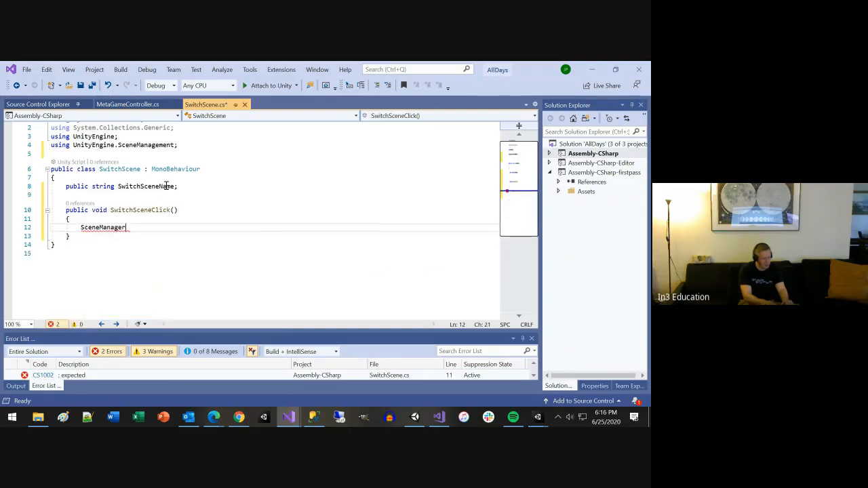
Step: Call the LoadScene method on SceneManager with empty parentheses and look through its parameter overloads
text(.)
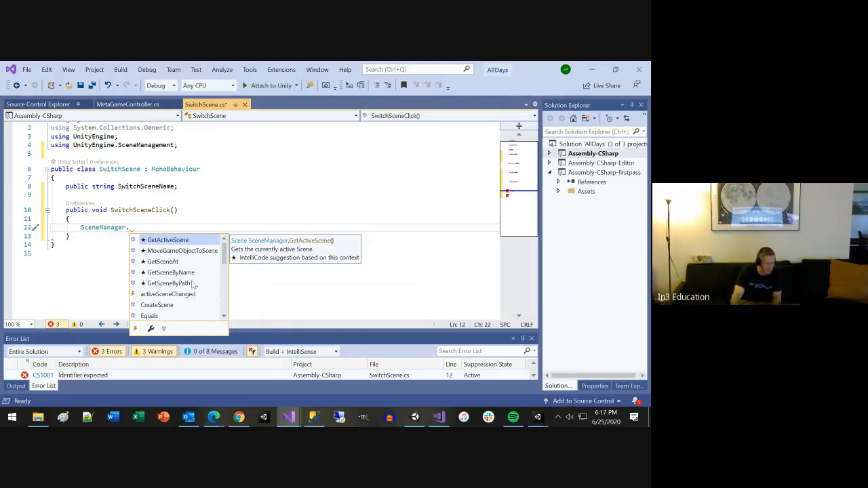
scroll(188, 291, down, 3)
scroll(187, 290, down, 3)
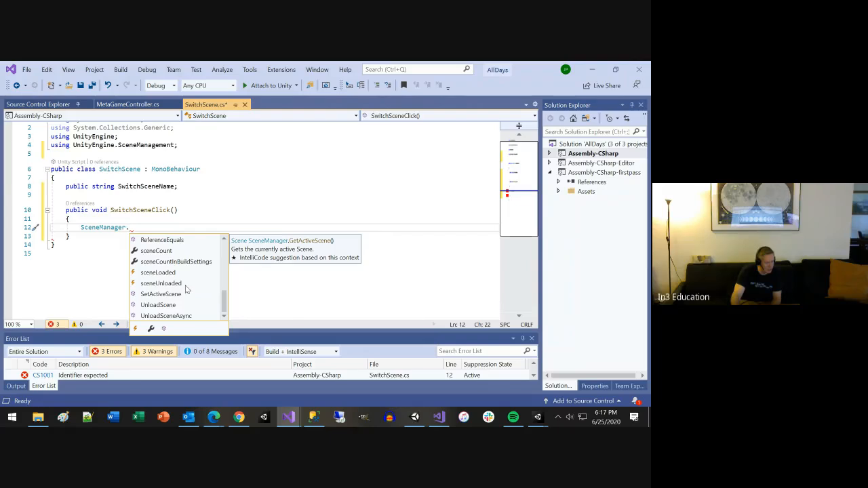
click(171, 295)
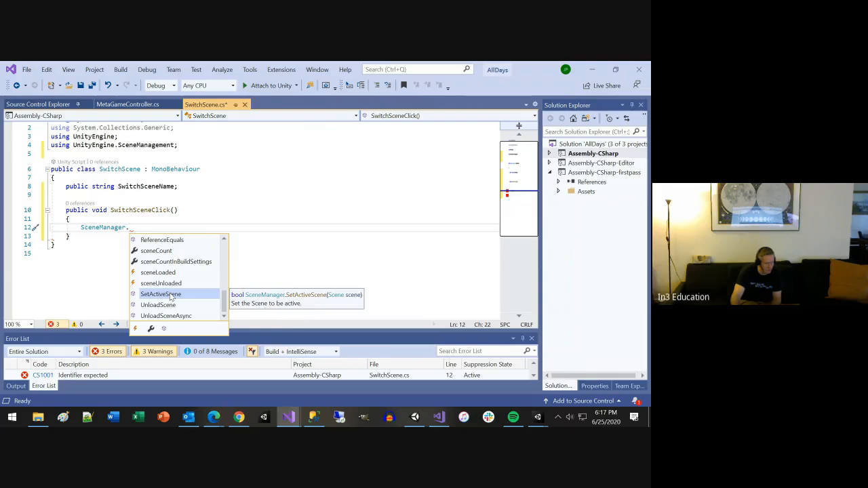
scroll(170, 297, up, 2)
scroll(171, 297, up, 1)
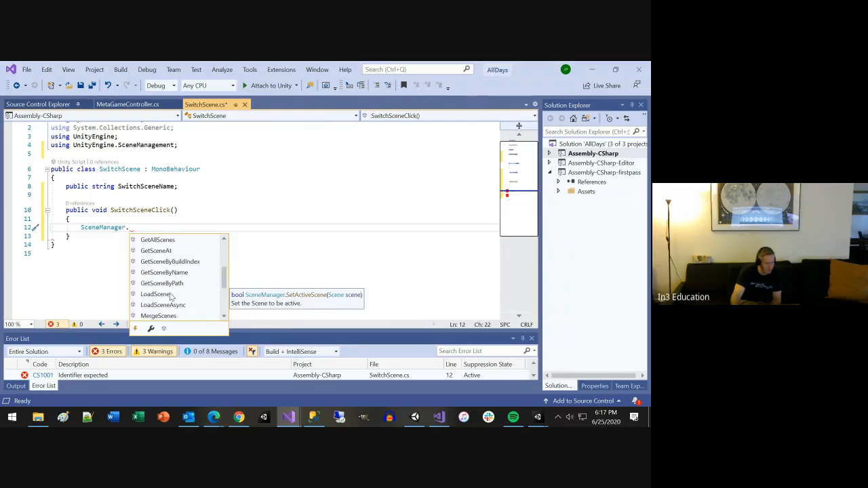
click(170, 294)
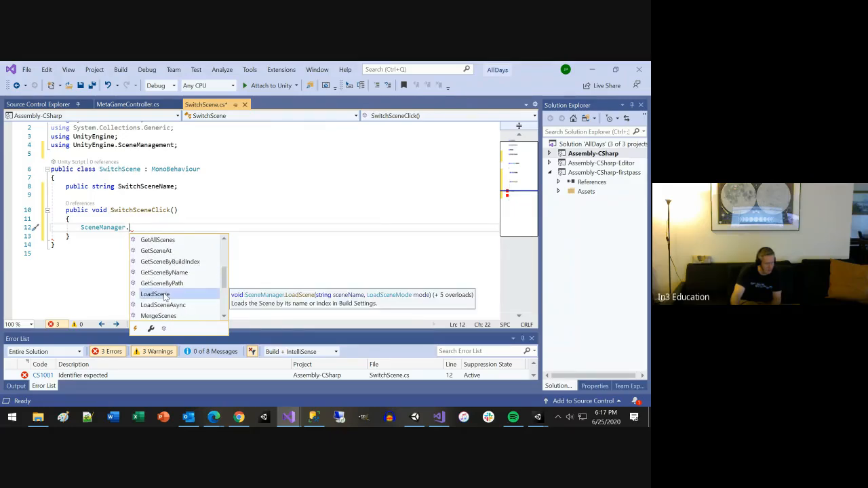
text(()
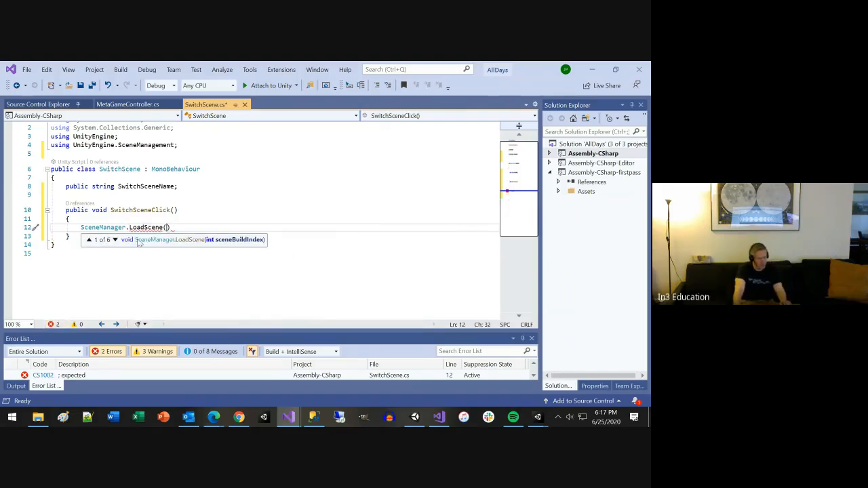
click(115, 240)
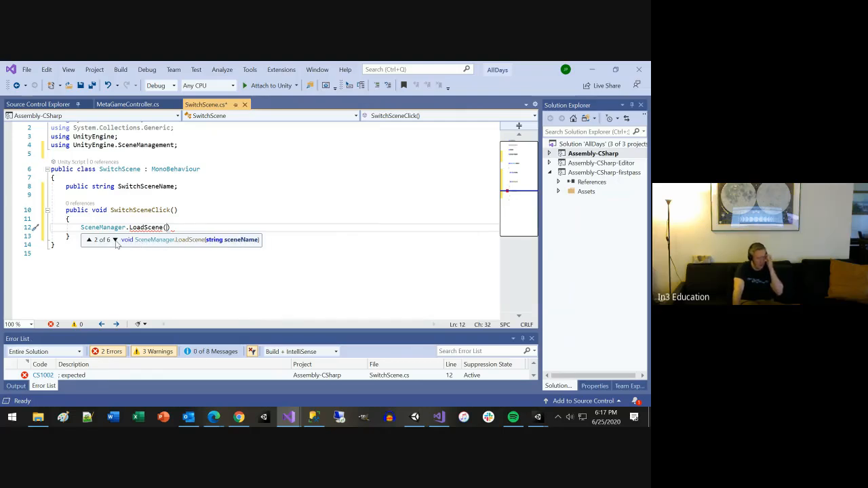
click(116, 240)
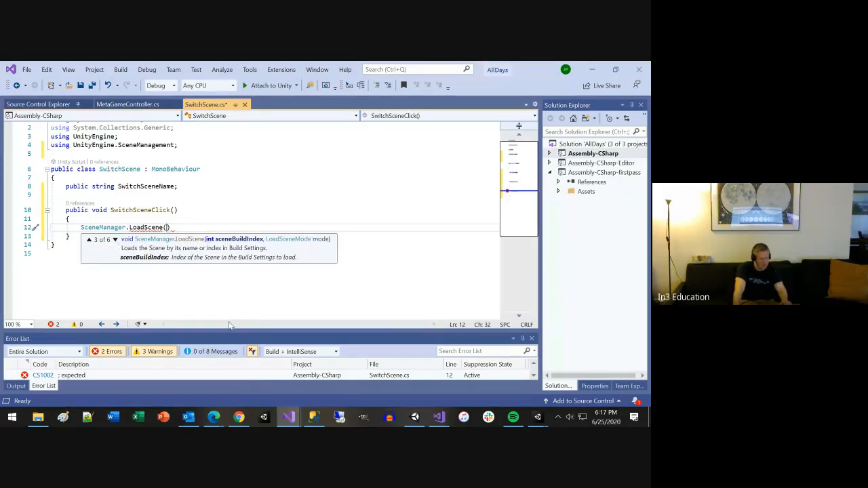
Step: Pass SwitchSceneName as the LoadScene argument, end the statement with a semicolon, and save the script
double_click(152, 186)
key(ctrl+c)
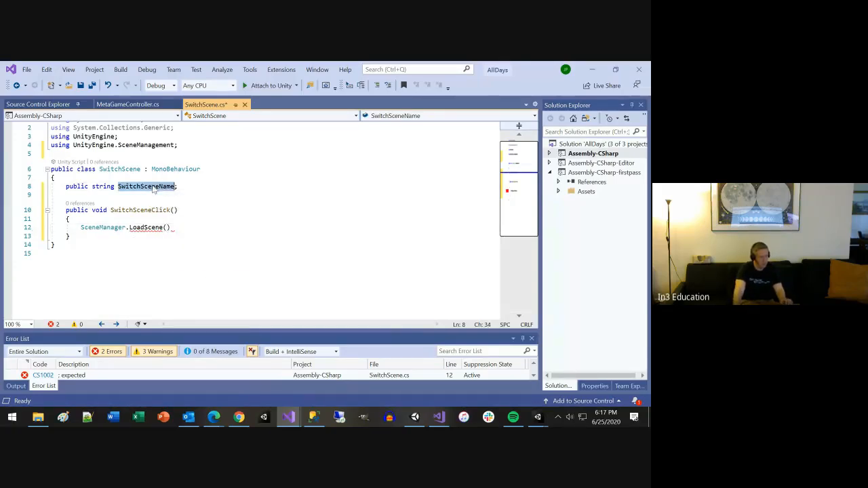
click(168, 227)
key(ctrl+v)
text();)
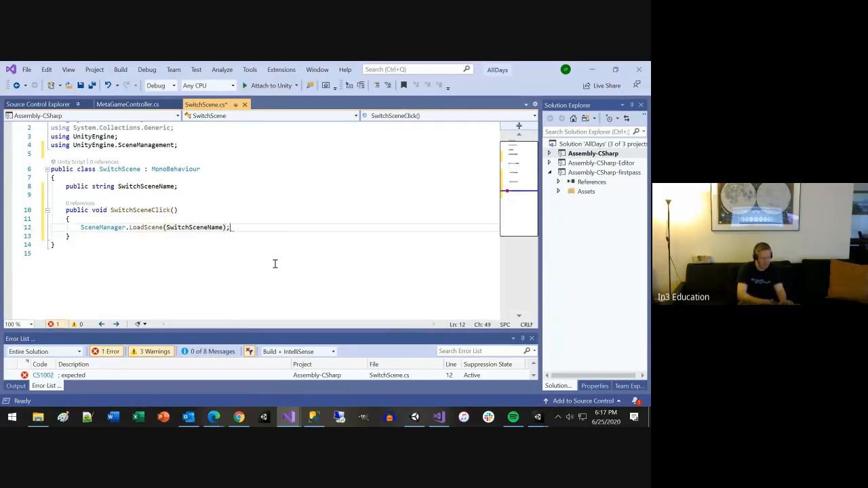
key(ctrl+s)
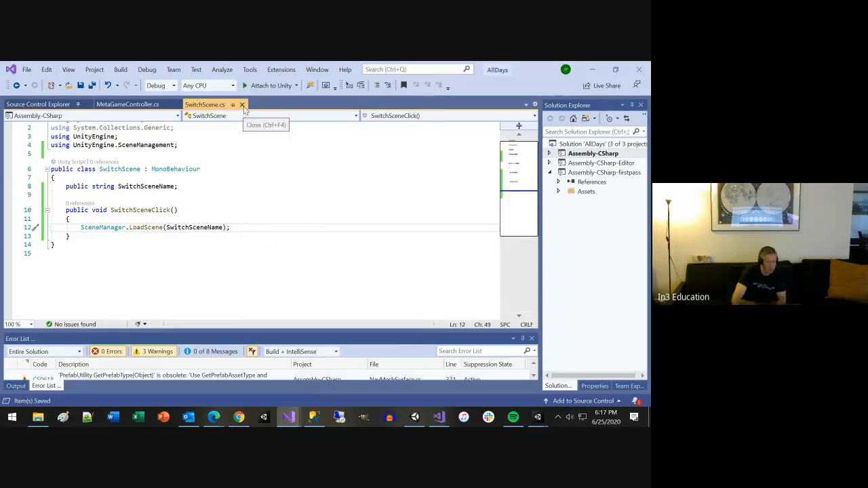
Step: Close the MetaGameController.cs and SwitchScene.cs files and switch to the Unity editor
click(165, 104)
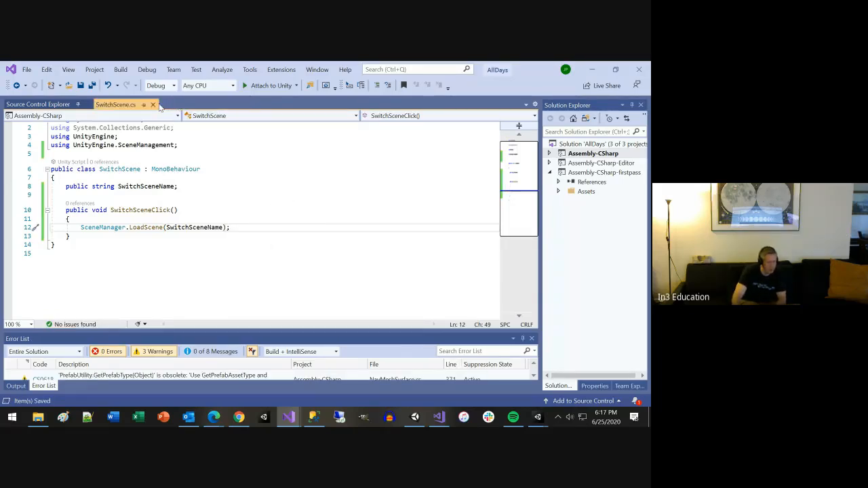
click(153, 104)
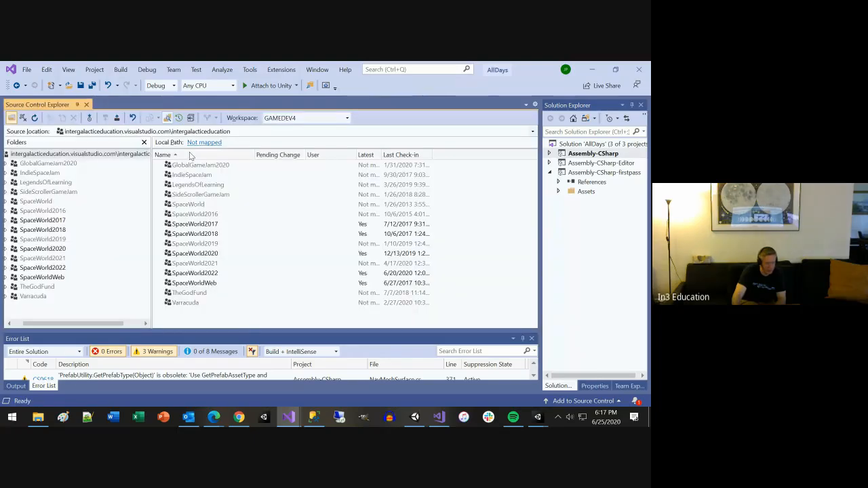
key(alt+Tab)
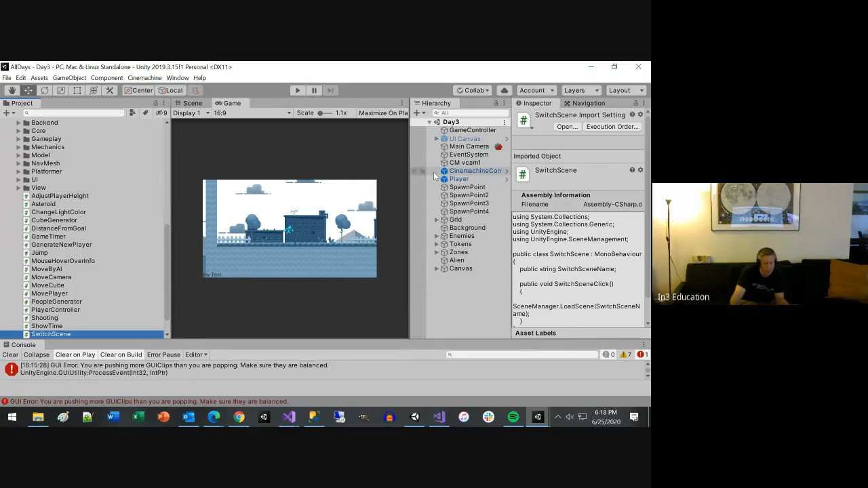
Step: Add a UI Button under the Canvas in the Day3 scene and reduce its width to about 75.5
click(436, 268)
click(464, 276)
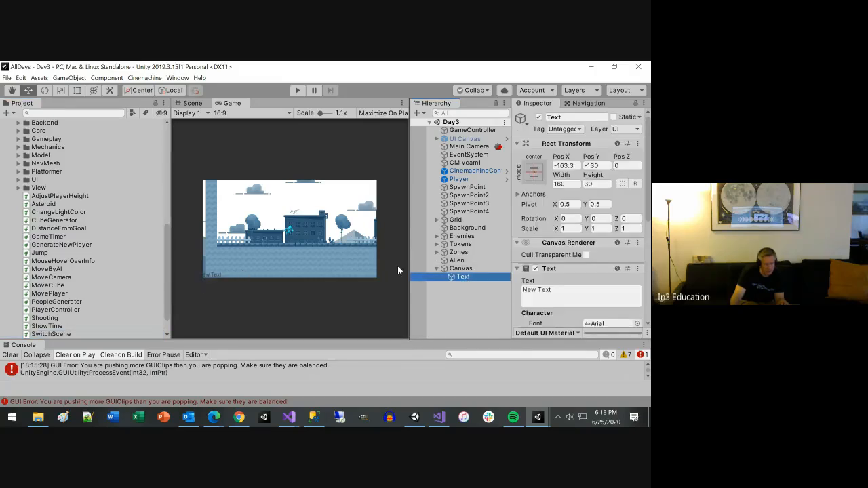
click(466, 270)
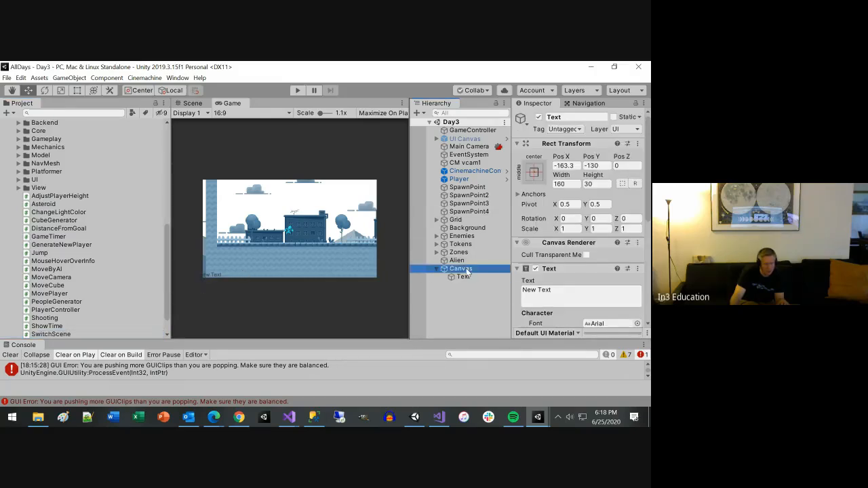
right_click(466, 271)
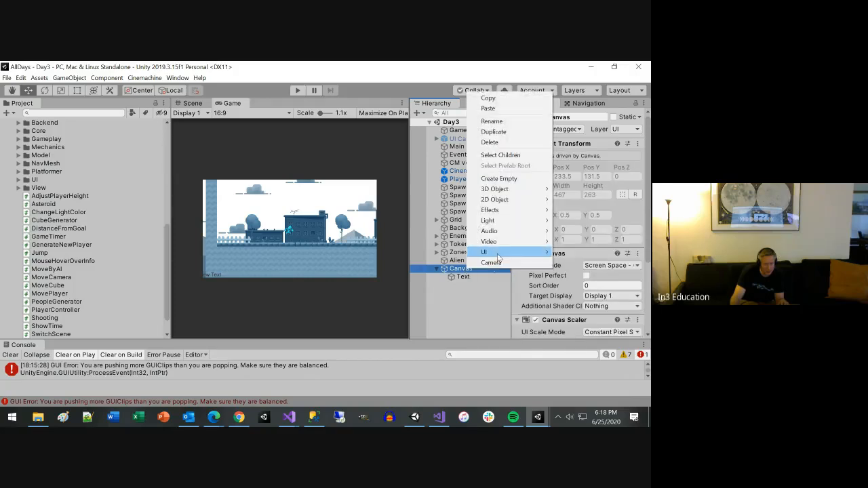
mouse_move(498, 256)
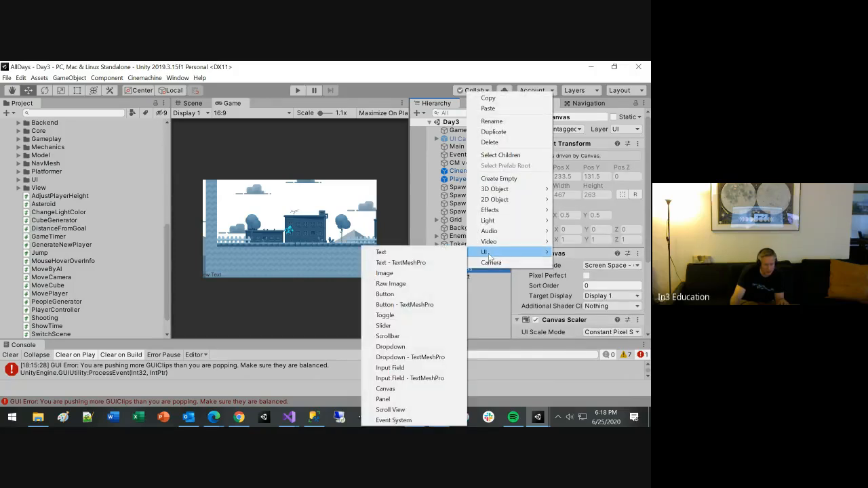
click(405, 294)
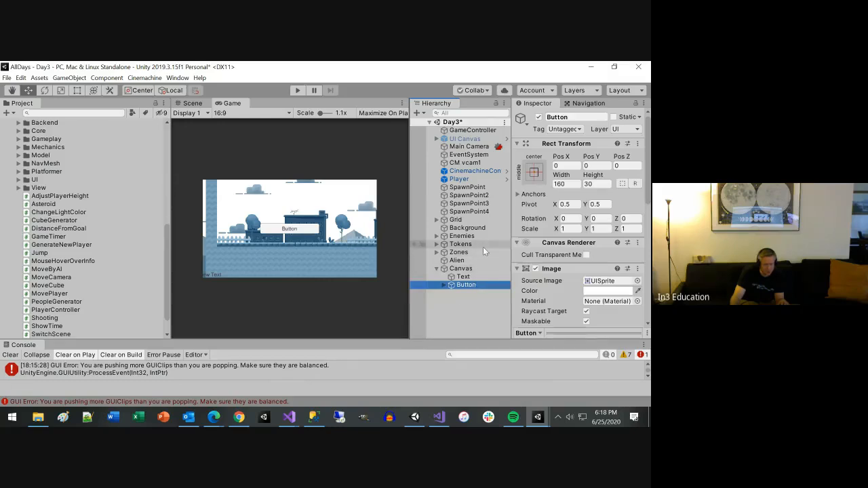
drag(558, 177, 390, 367)
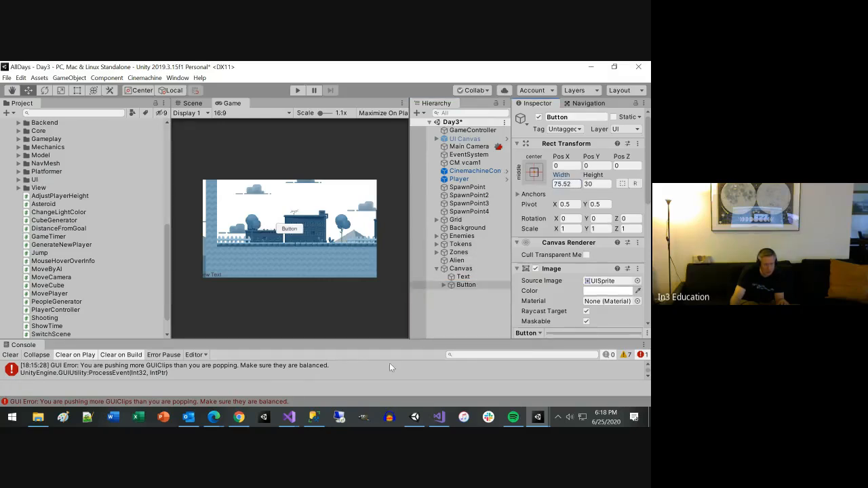
Step: Reduce the button's width to about 67 and move it to about Pos X -191.5, Pos Y 109.3
drag(310, 358, 295, 356)
drag(564, 161, 313, 138)
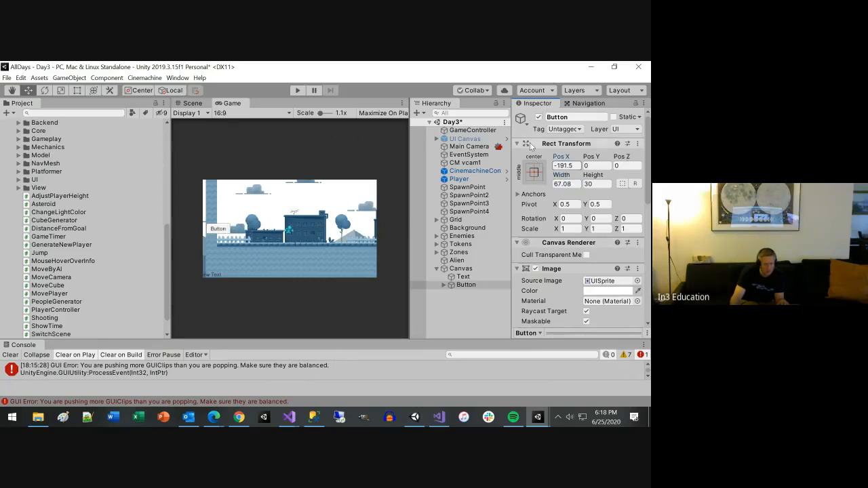
drag(589, 158, 598, 230)
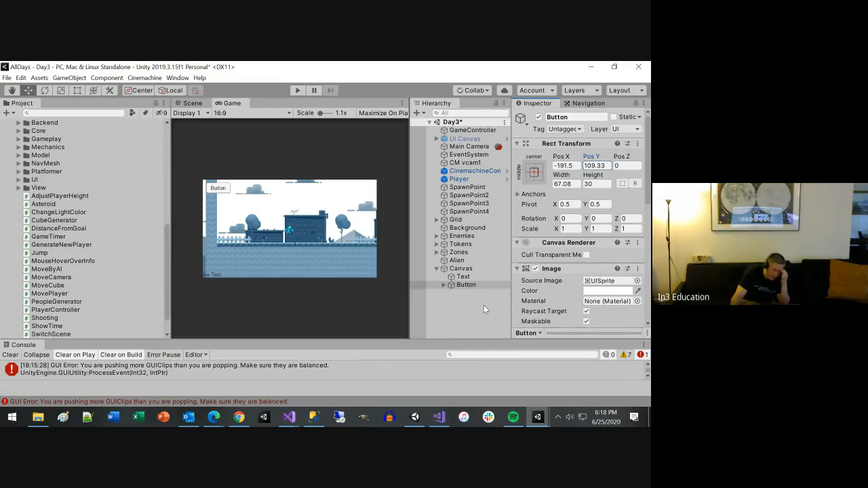
Step: Add the Switch Scene script as a component to the button
scroll(648, 203, down, 8)
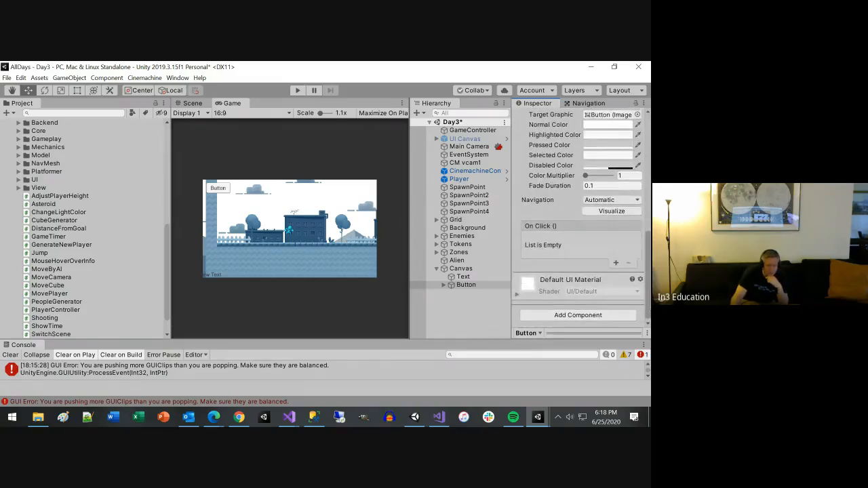
click(596, 315)
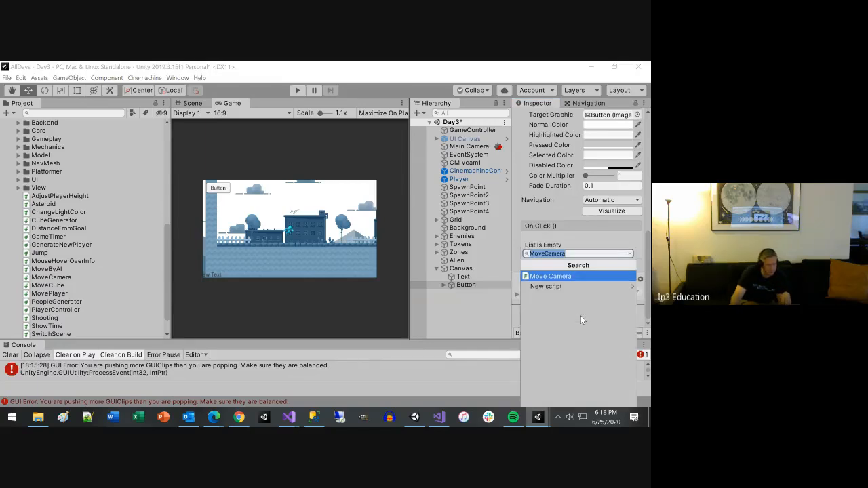
text(sw)
key(Return)
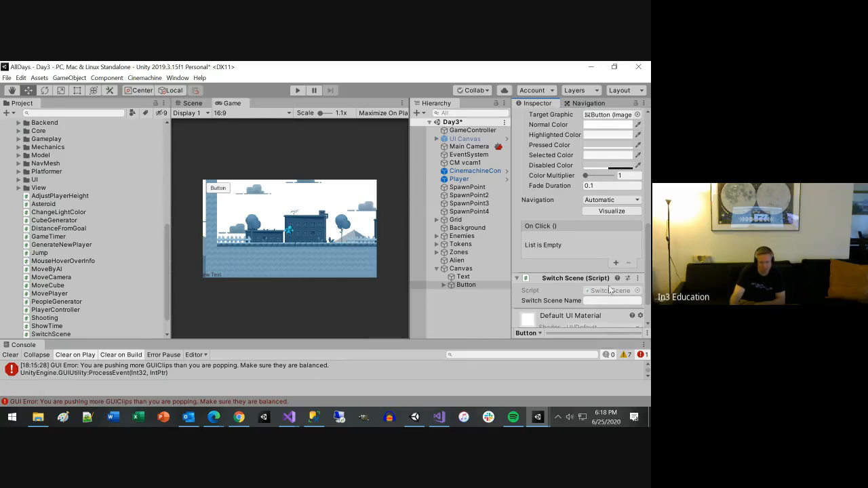
Step: Add an On Click event to the button that calls its own SwitchScene.SwitchSceneClick function, and save the scene
click(615, 263)
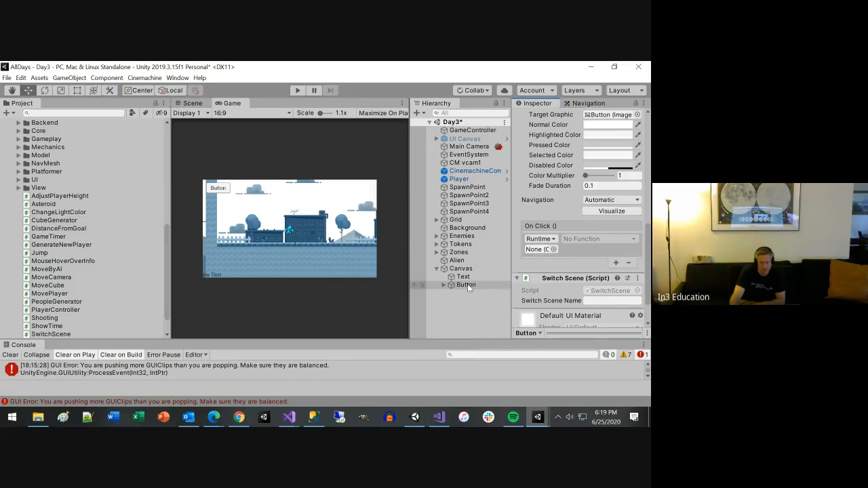
drag(467, 283, 533, 251)
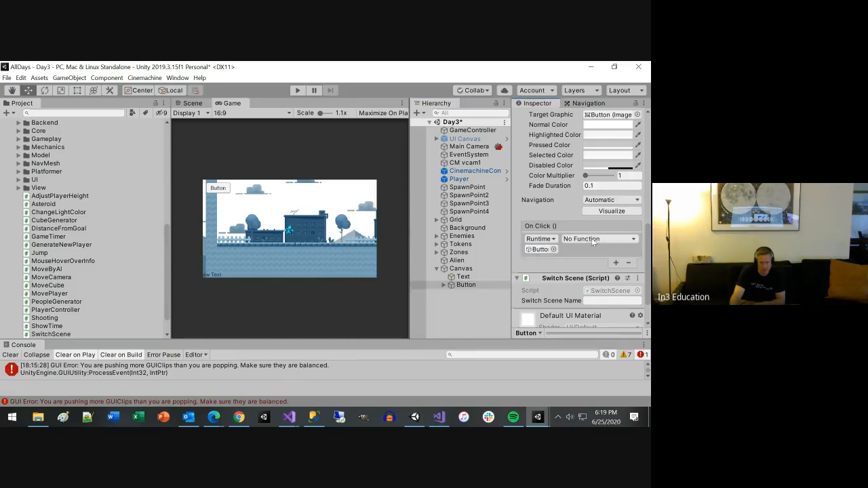
click(587, 241)
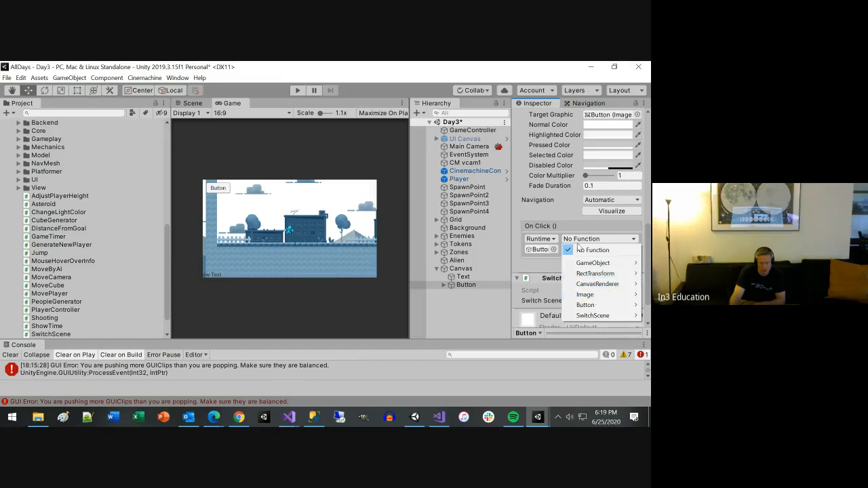
mouse_move(592, 316)
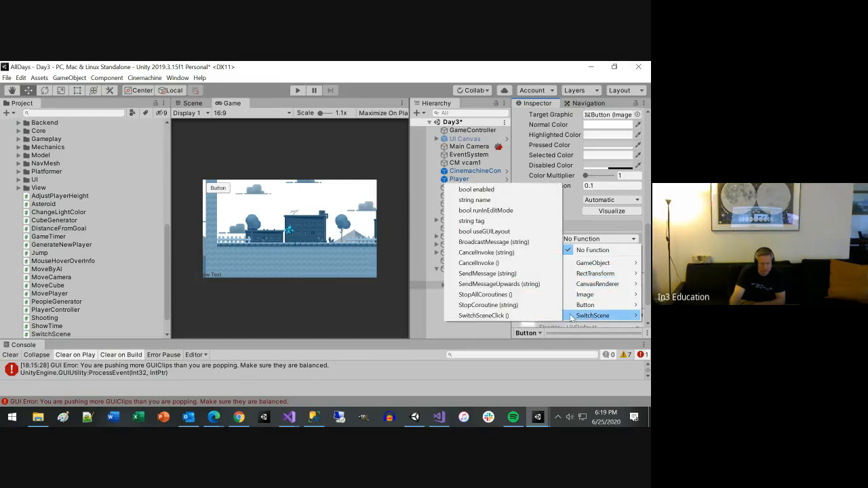
click(483, 315)
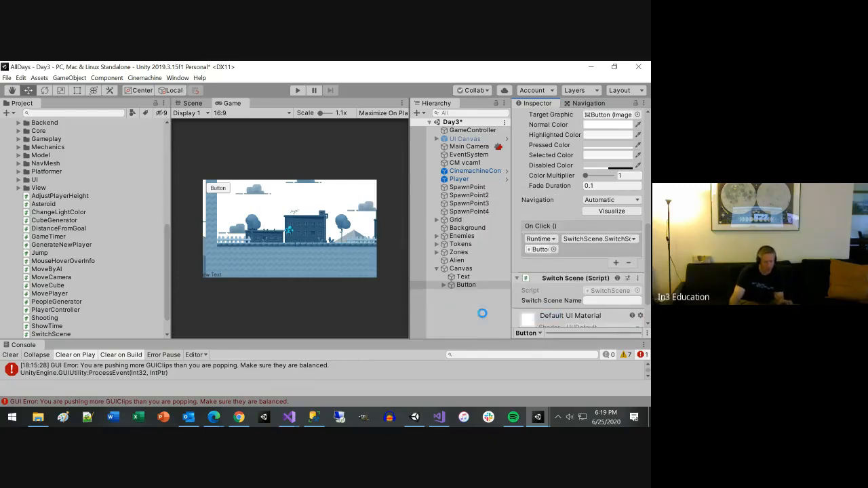
key(ctrl+s)
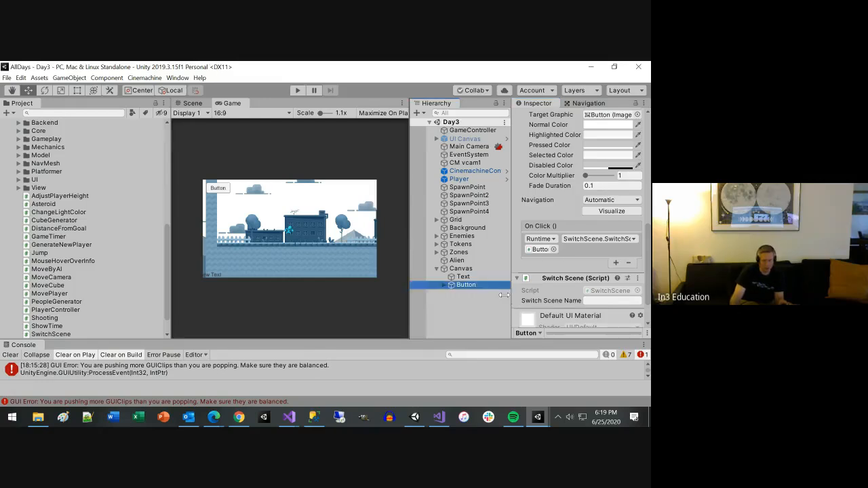
Step: Set the button's Switch Scene Name to Day5 and save the scene
drag(509, 295, 486, 295)
click(583, 300)
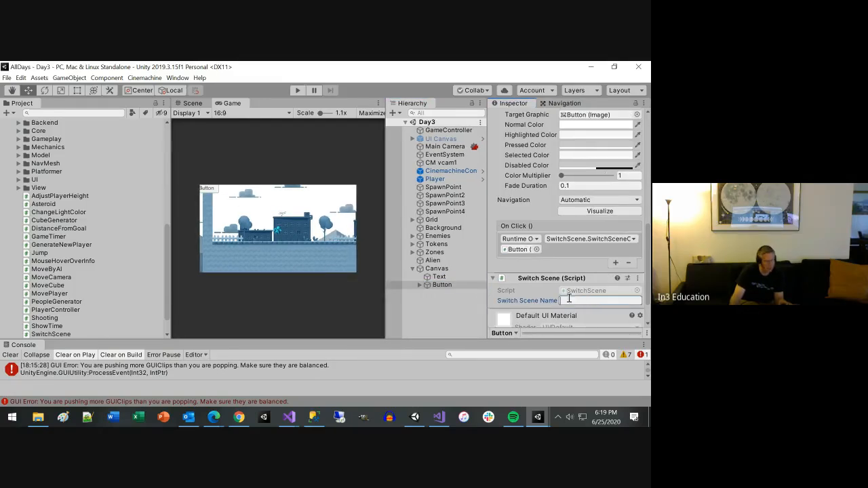
scroll(77, 205, up, 10)
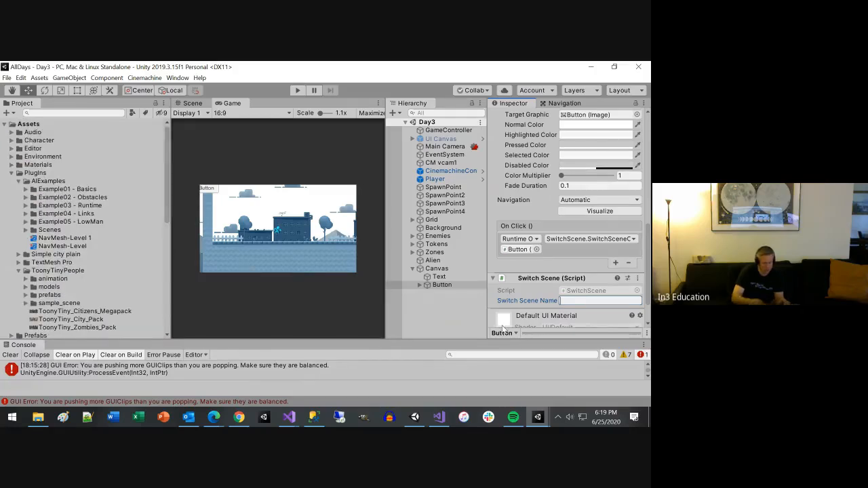
text(Day5)
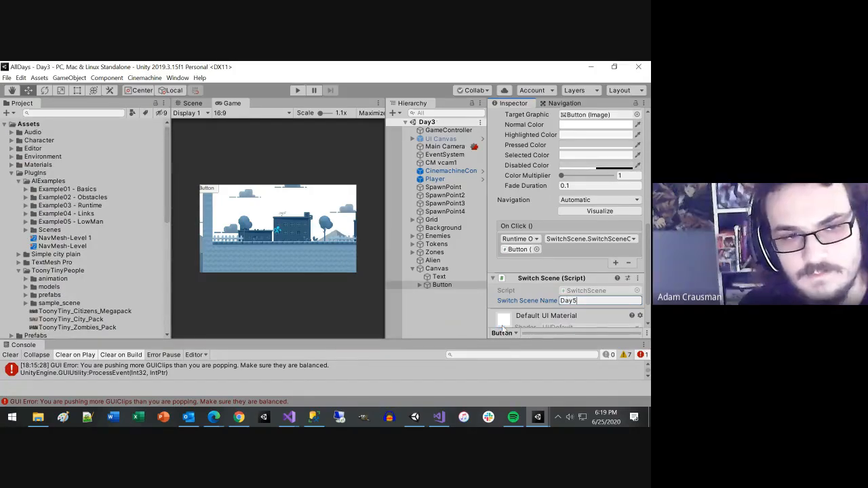
key(ctrl+s)
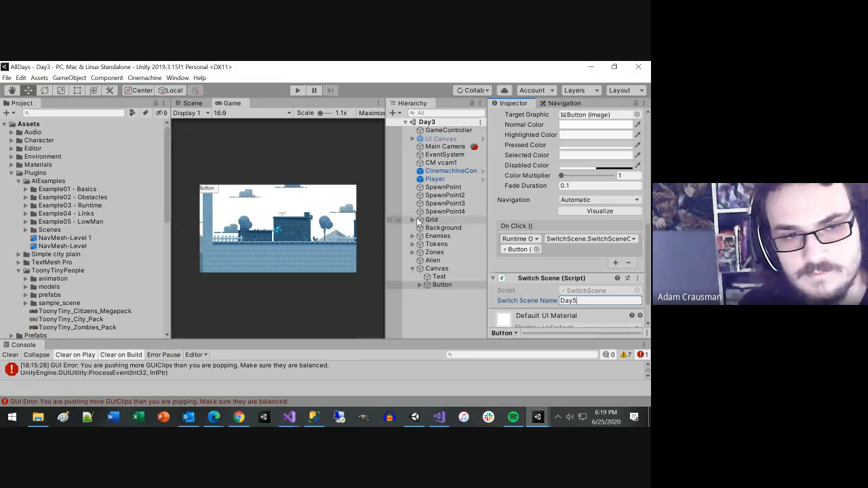
Step: Run the Day3 scene, test the scene-switching button in the game, and stop play mode
click(297, 91)
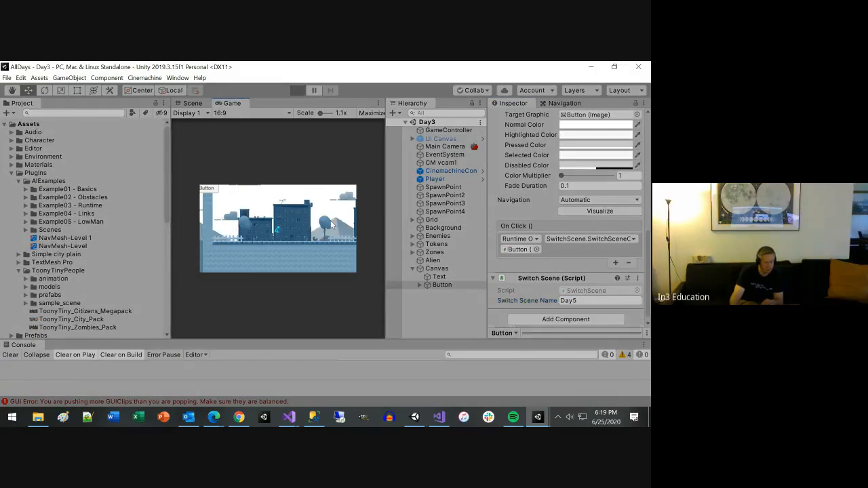
click(212, 190)
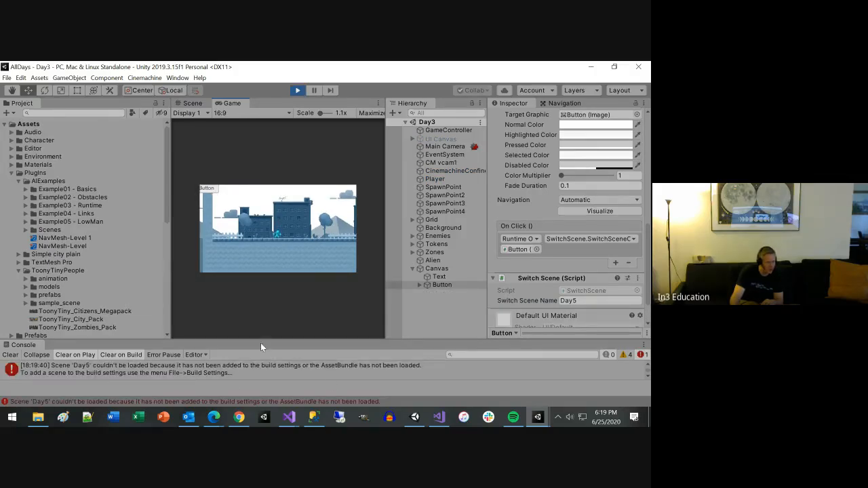
click(296, 91)
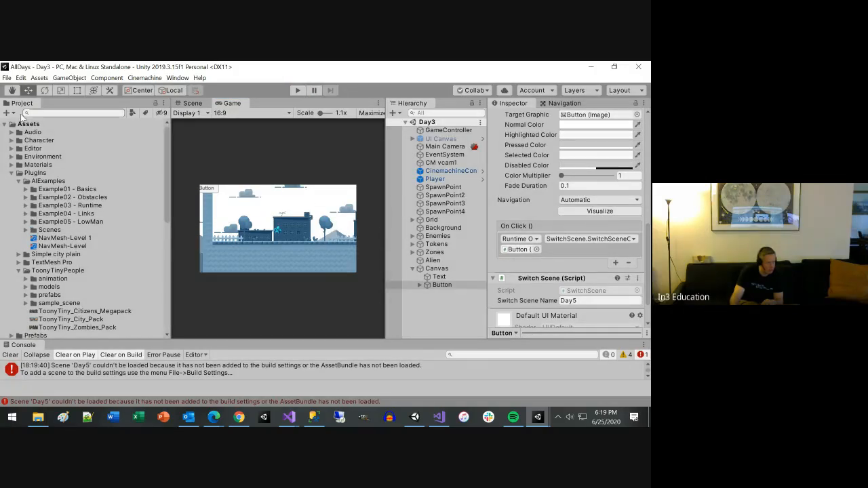
Step: Add the open Day3 scene to Scenes In Build in the Build Settings
click(7, 77)
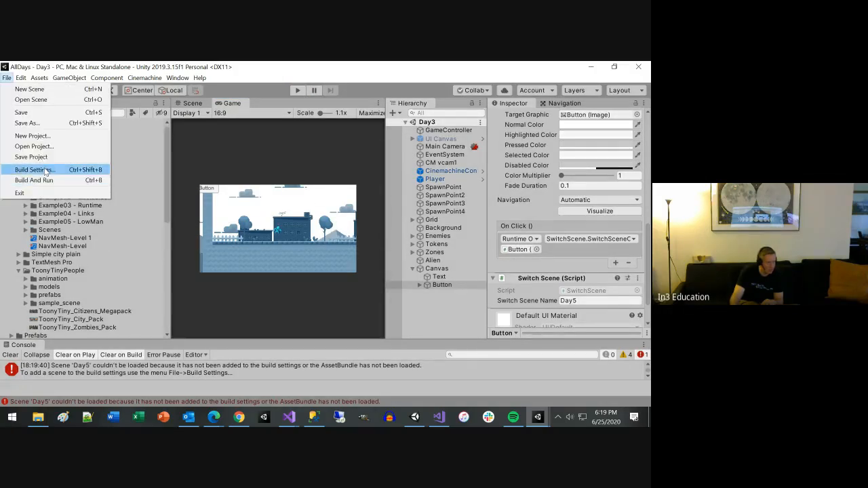
click(45, 170)
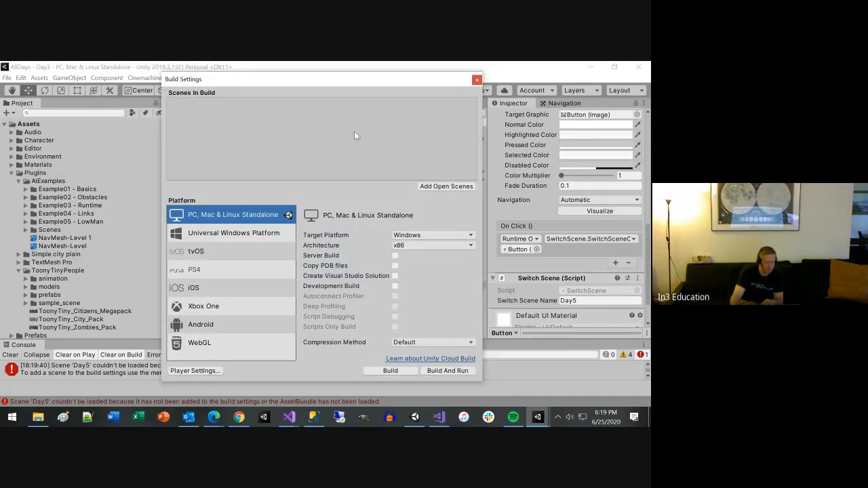
click(437, 187)
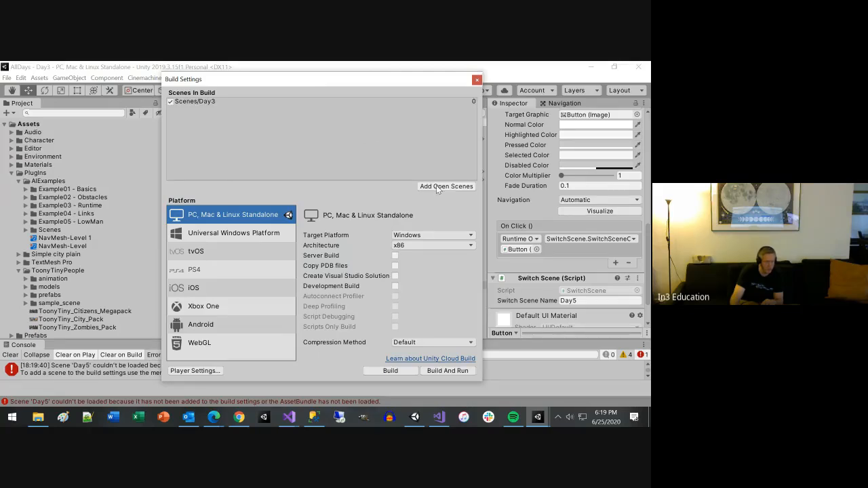
click(476, 80)
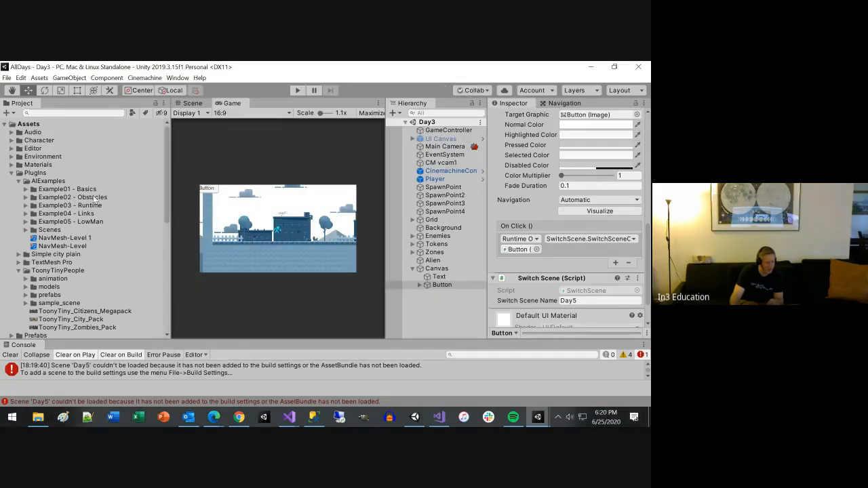
Step: Open the Day5 scene from the Scenes folder and add it to Scenes In Build
scroll(40, 330, down, 2)
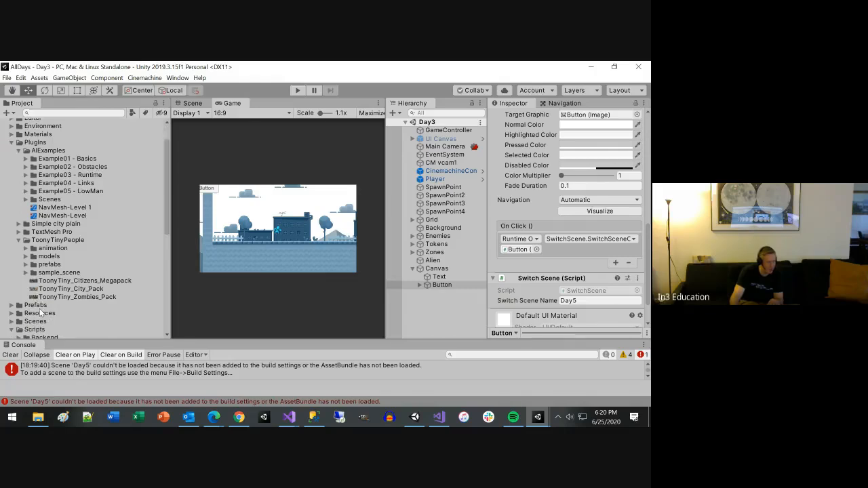
click(11, 142)
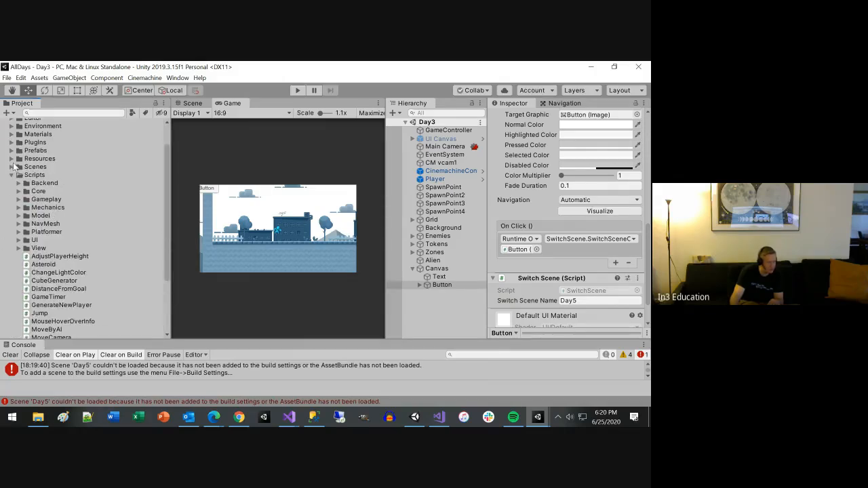
click(11, 175)
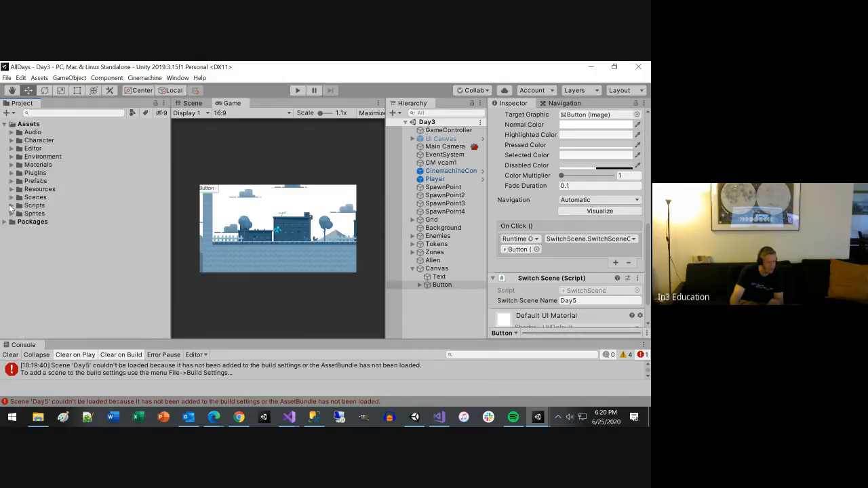
click(11, 197)
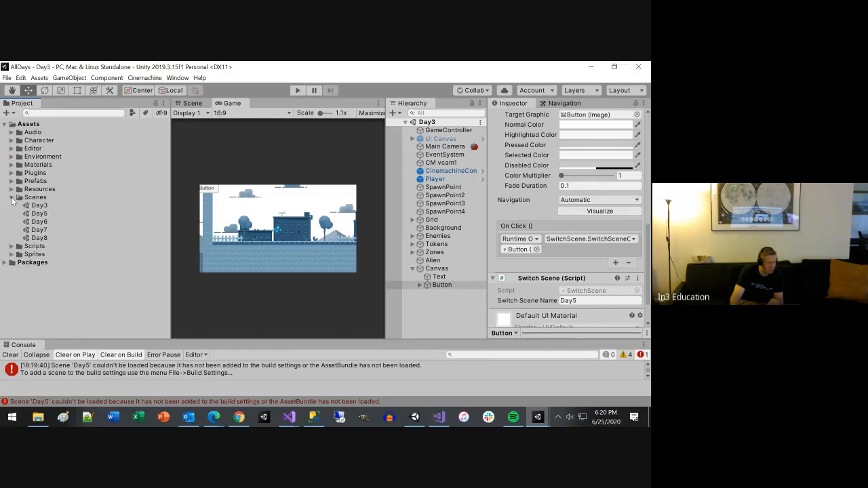
double_click(39, 213)
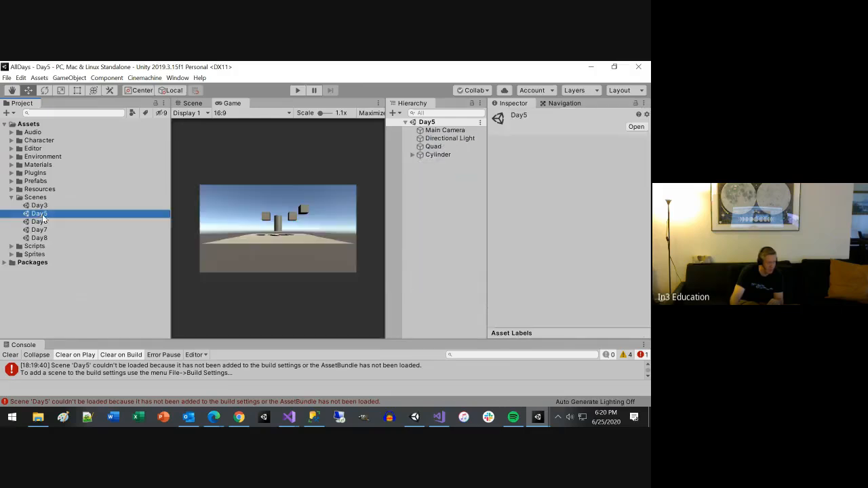
click(6, 77)
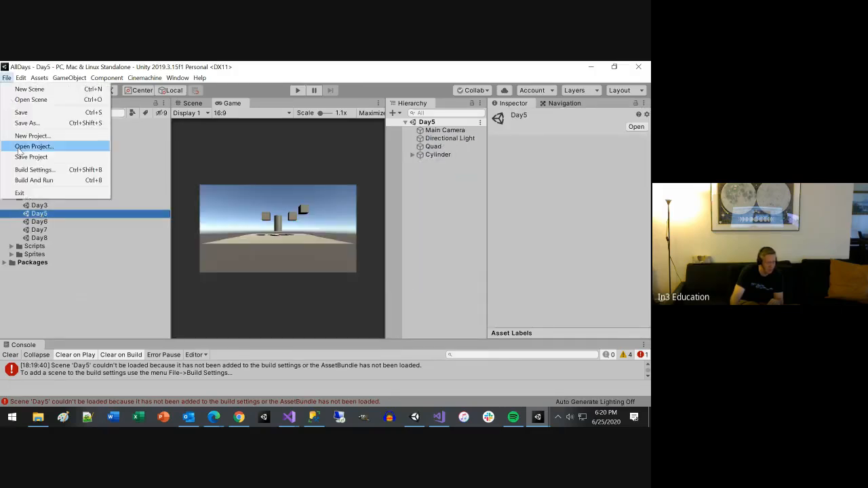
click(33, 170)
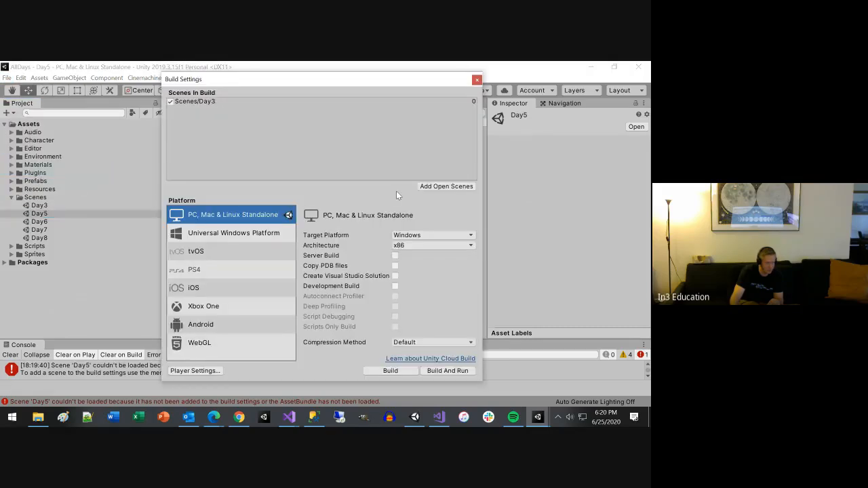
click(434, 187)
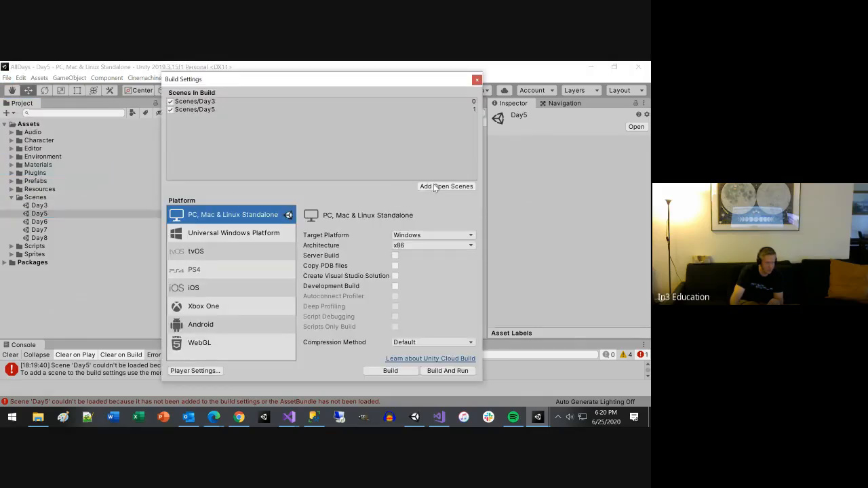
click(477, 80)
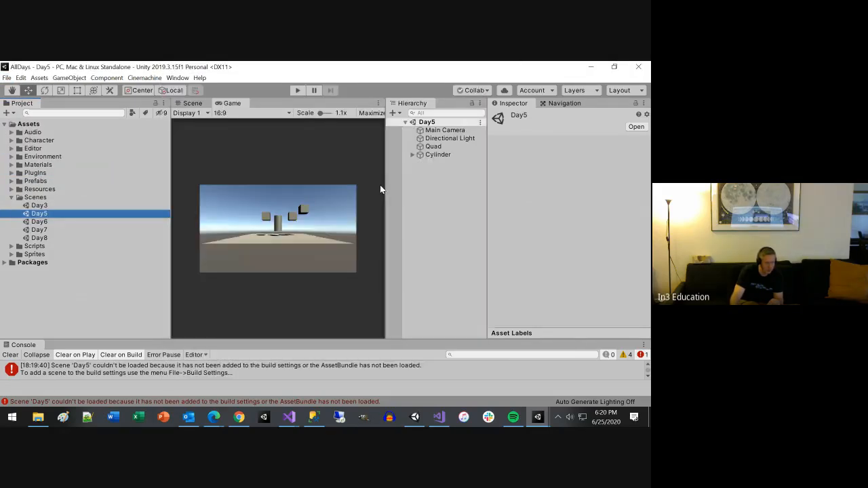
Step: Open the Day6 scene and add it to Scenes In Build, then return to the Day3 scene
double_click(44, 222)
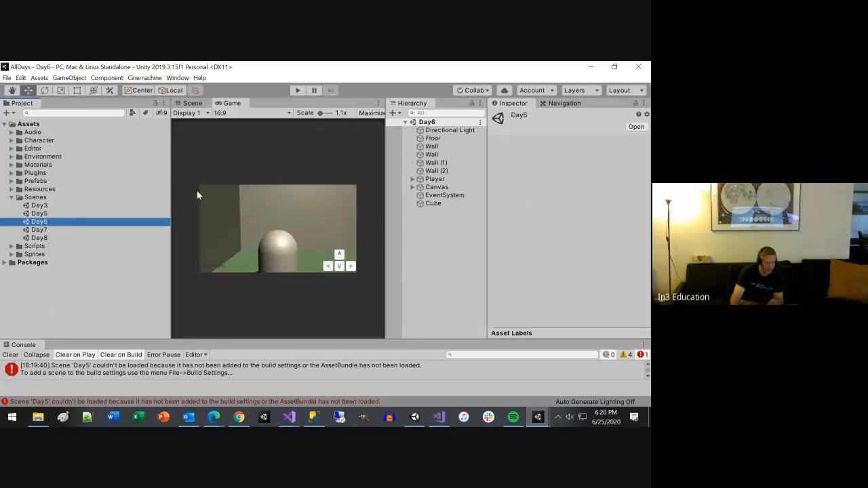
click(7, 78)
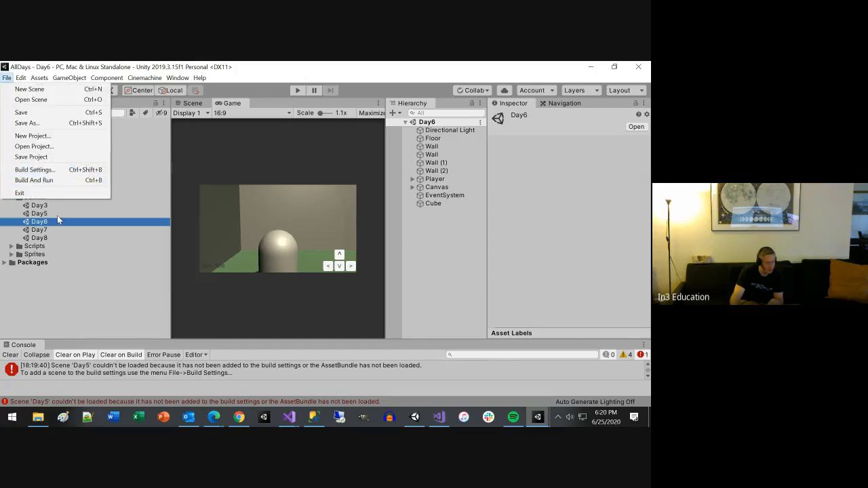
click(34, 170)
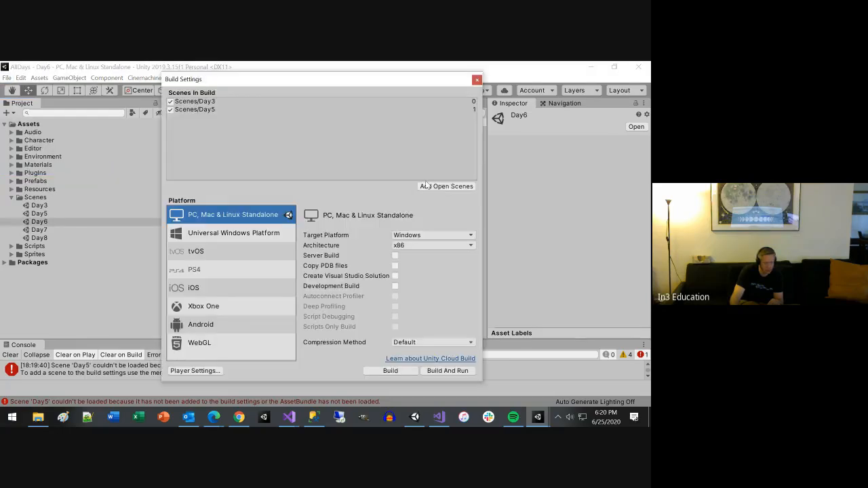
click(436, 187)
click(477, 81)
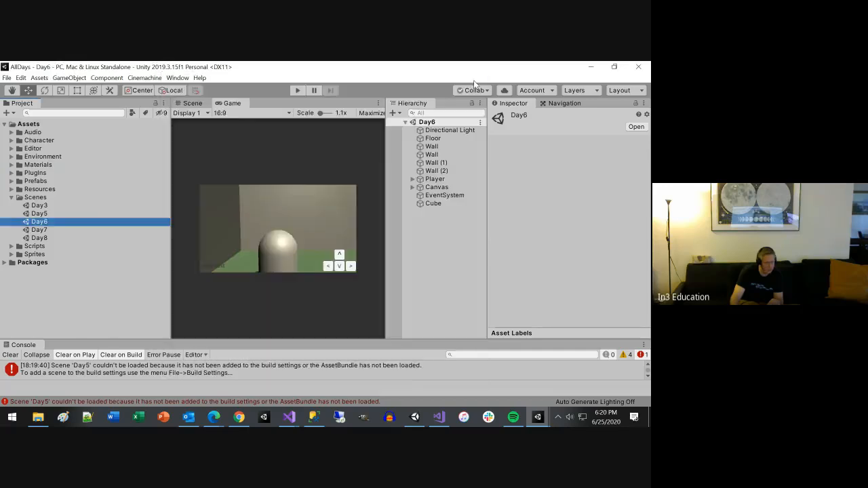
click(39, 206)
double_click(39, 207)
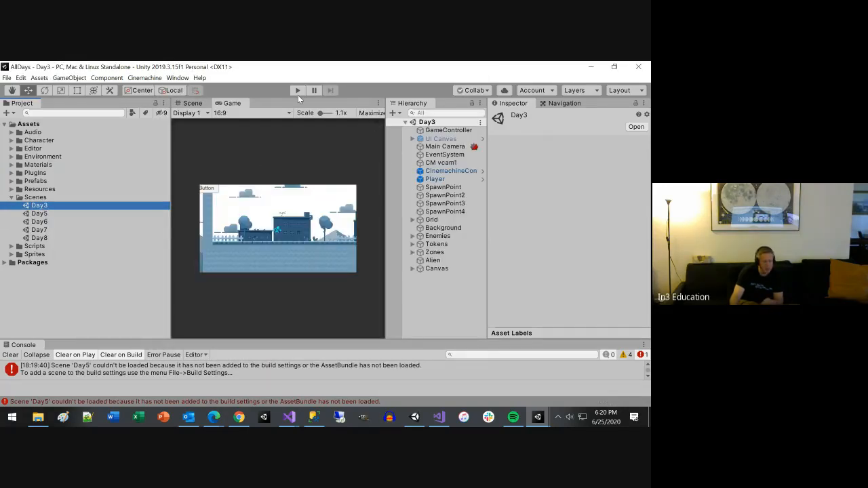
Step: Reposition the canvas text to about Pos X -121.1, Pos Y -112.9 and the button to about Pos X -171.7, Pos Y 95.1
click(427, 271)
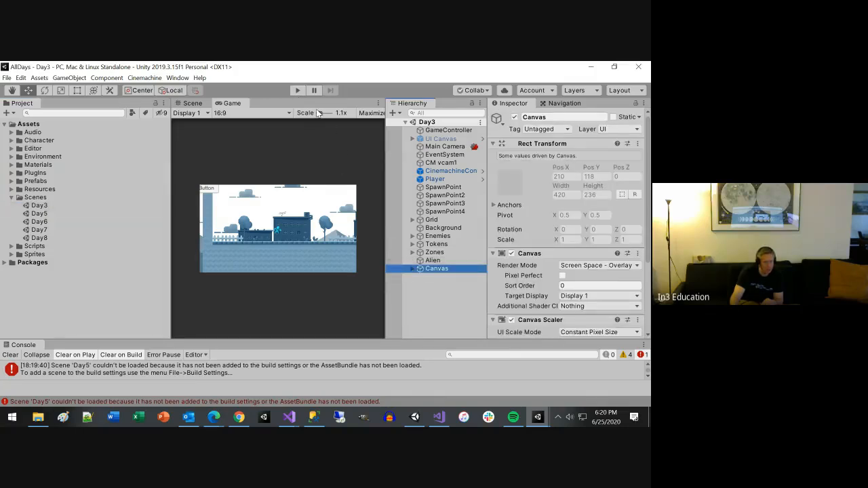
drag(318, 113, 318, 119)
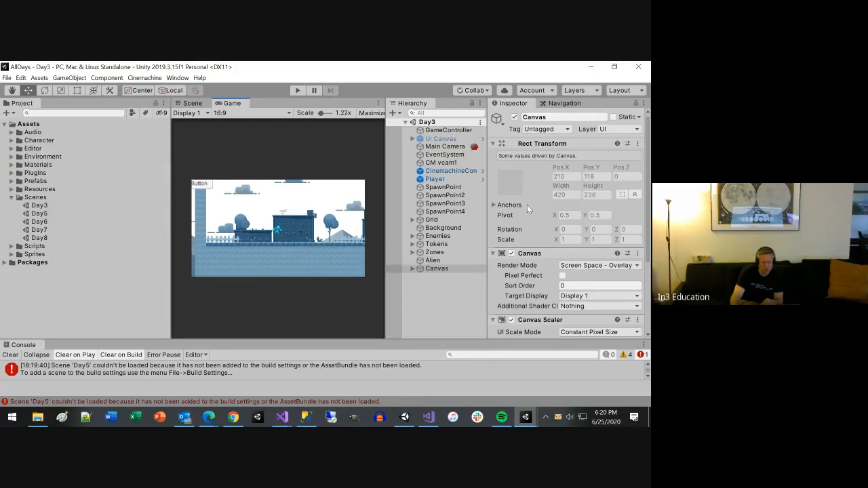
click(411, 267)
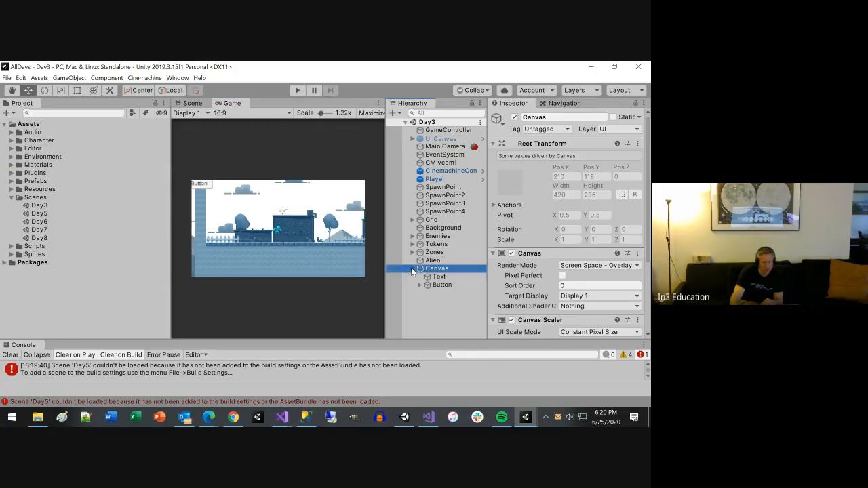
click(427, 278)
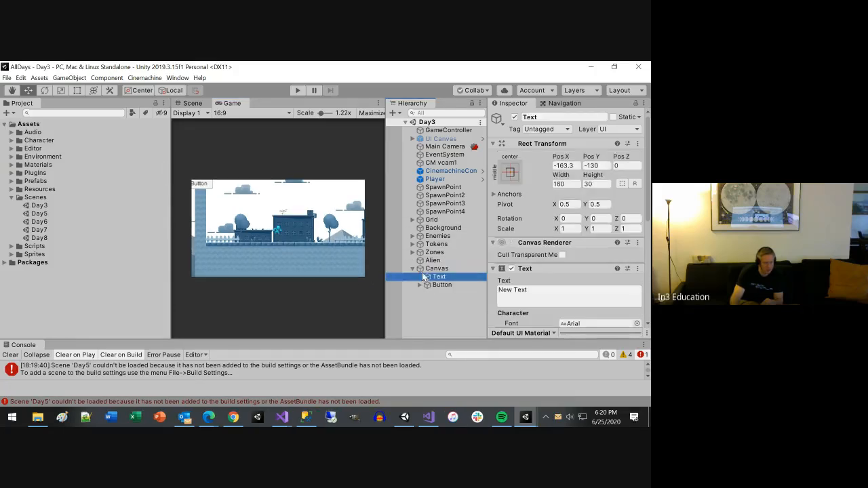
scroll(345, 275, down, 1)
scroll(364, 270, up, 1)
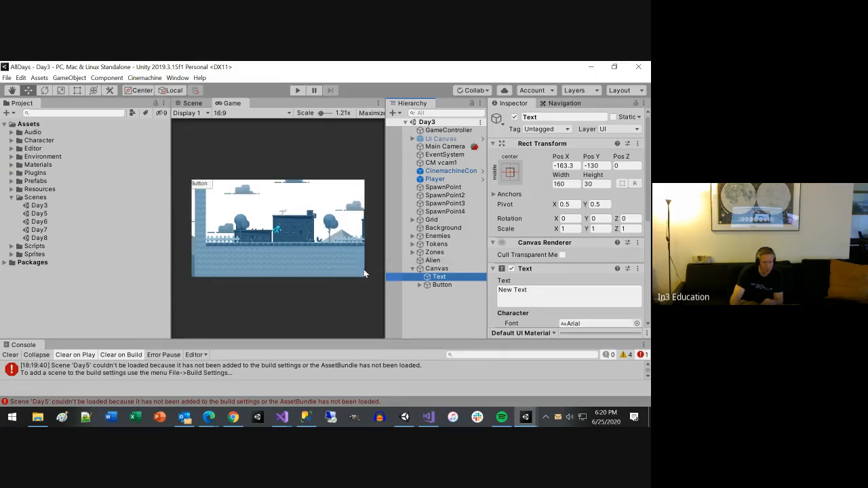
drag(561, 156, 645, 160)
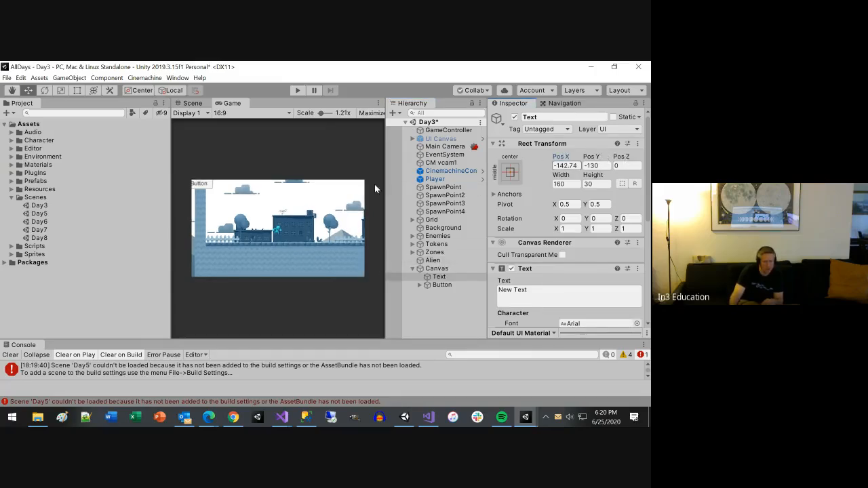
drag(582, 157, 611, 157)
drag(554, 157, 596, 166)
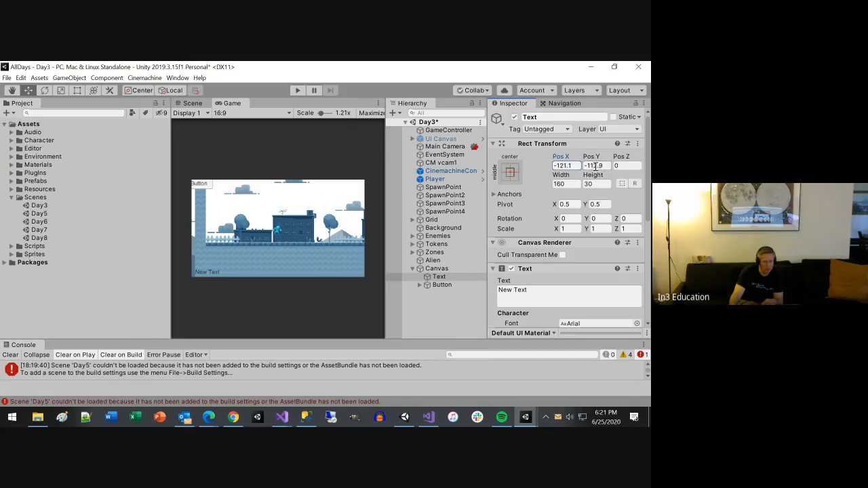
click(437, 284)
drag(559, 157, 582, 160)
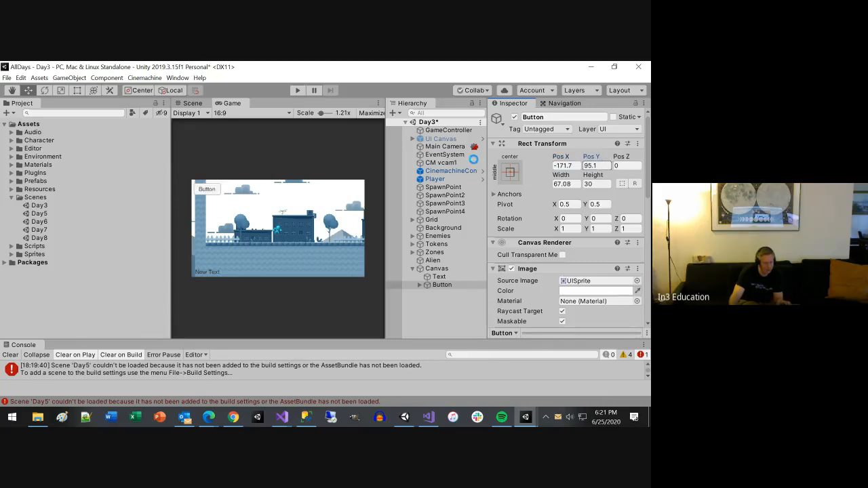
Step: Run the Day3 scene, test the button's switch to Day5, and stop play mode
click(297, 90)
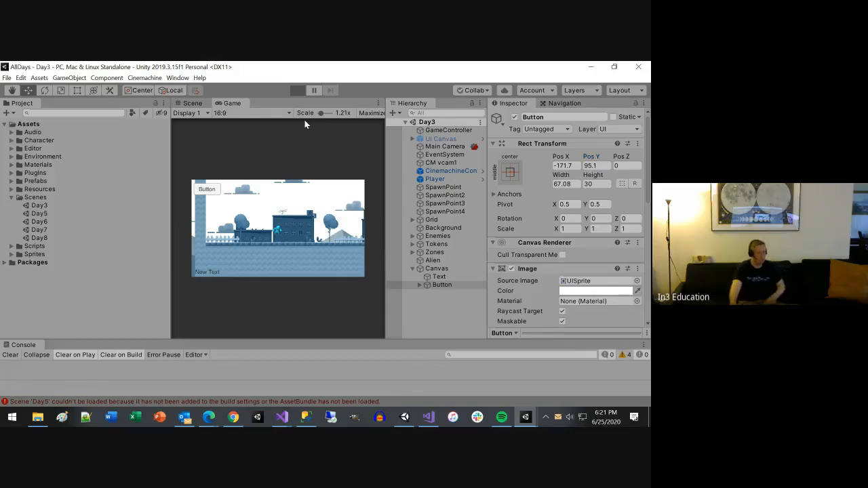
click(213, 191)
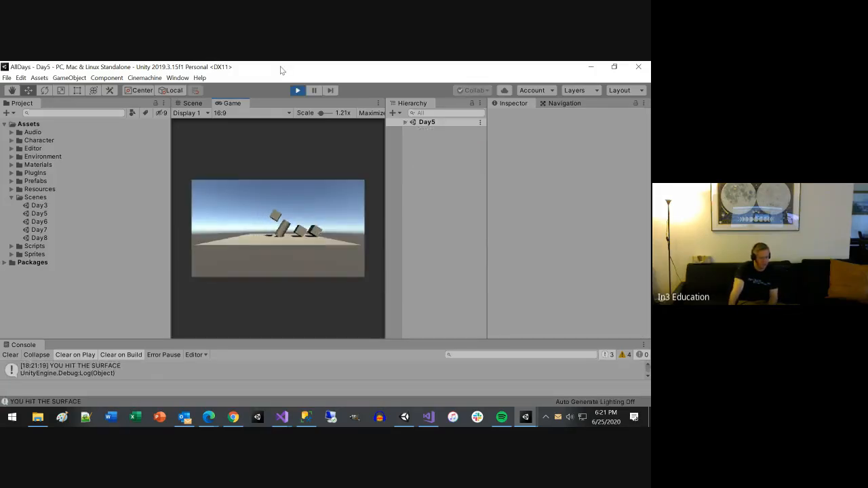
click(296, 90)
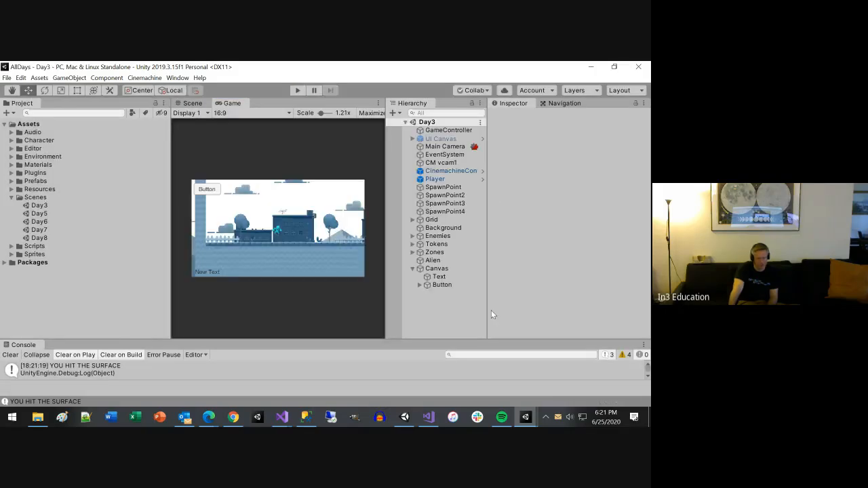
Step: Change the label in the button's child Text object to "Load Next Day"
click(442, 285)
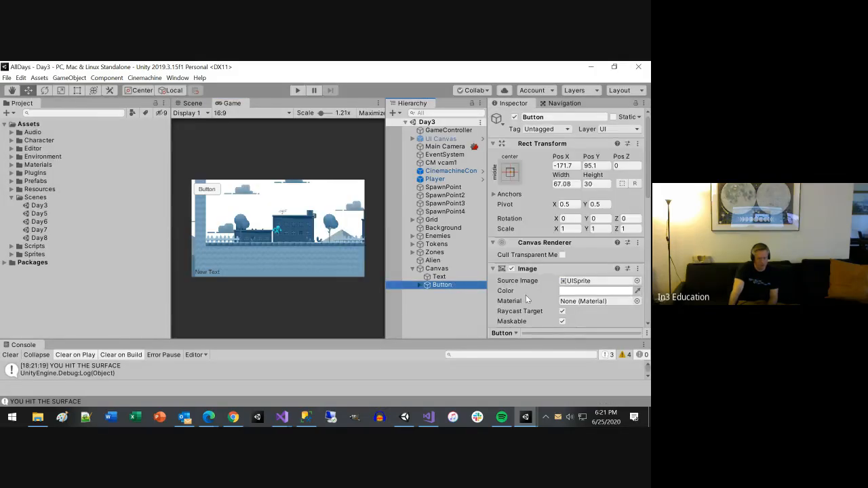
scroll(527, 295, down, 5)
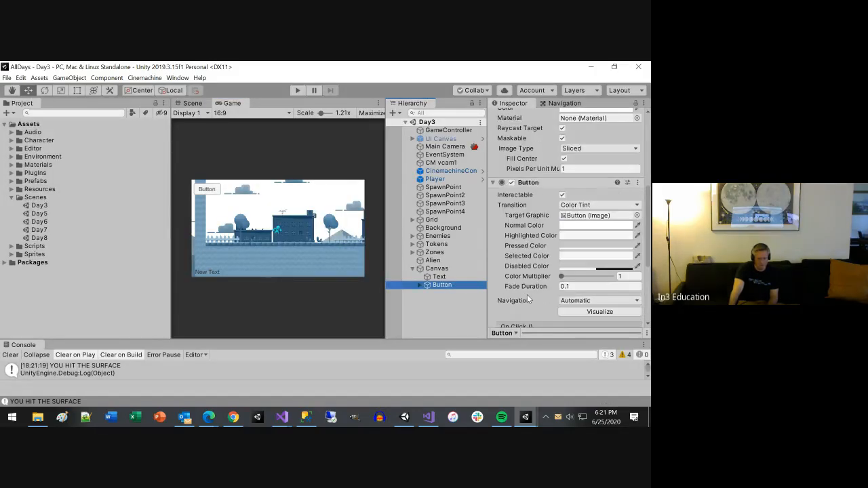
scroll(527, 294, up, 5)
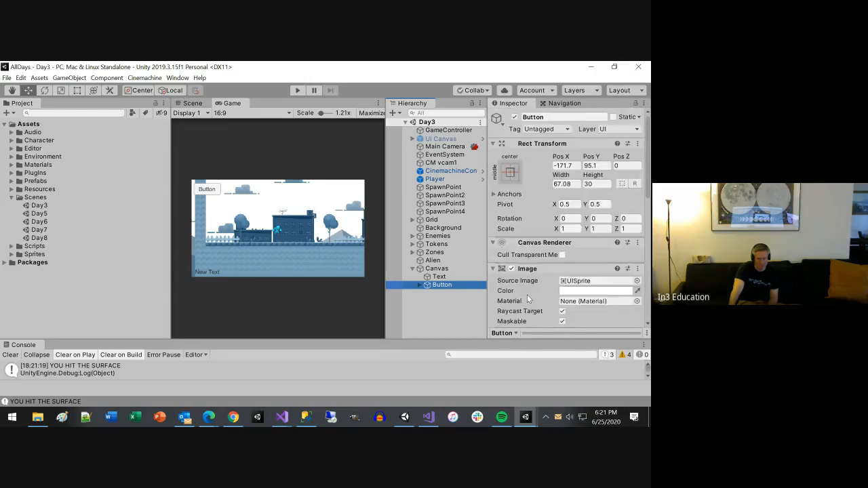
scroll(527, 294, down, 5)
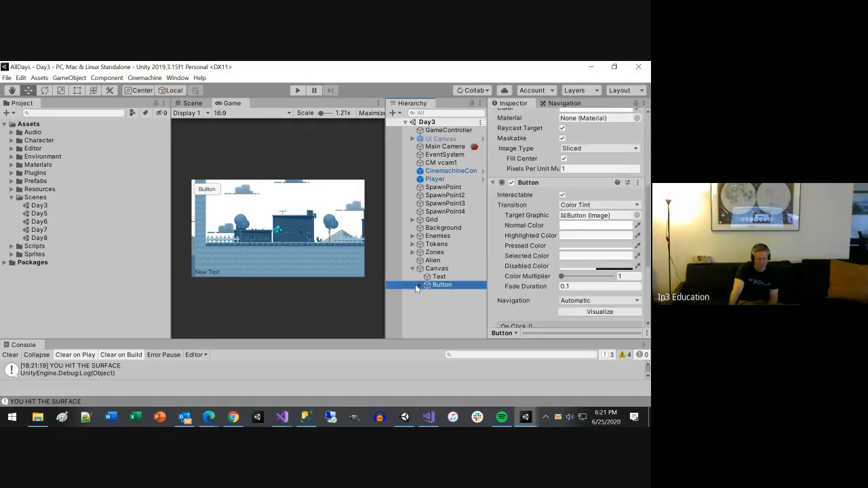
click(418, 285)
click(462, 291)
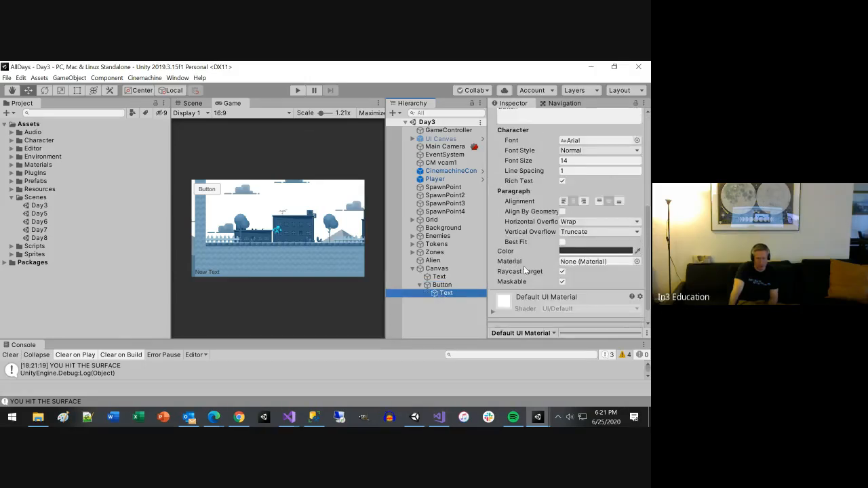
scroll(586, 289, down, 2)
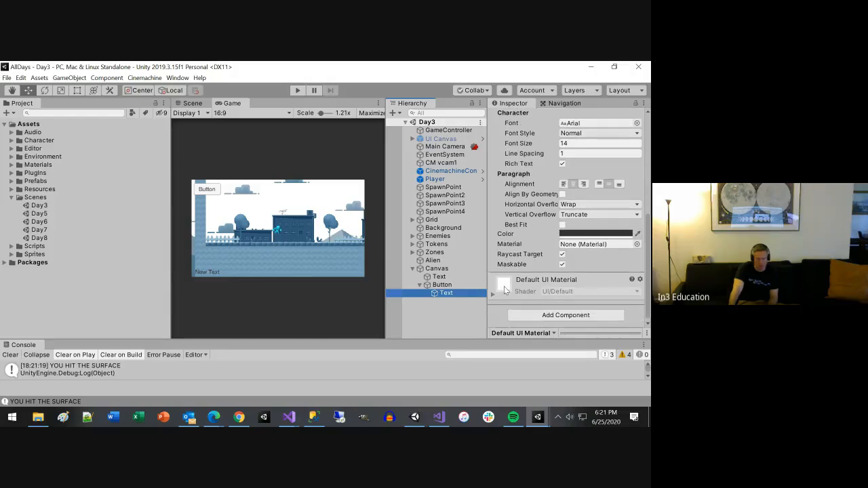
scroll(506, 278, up, 5)
click(520, 271)
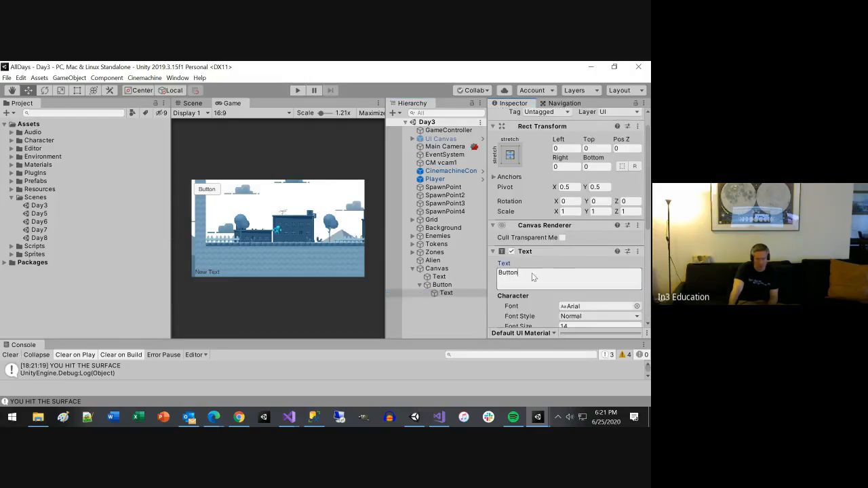
double_click(520, 270)
text(LaadNext)
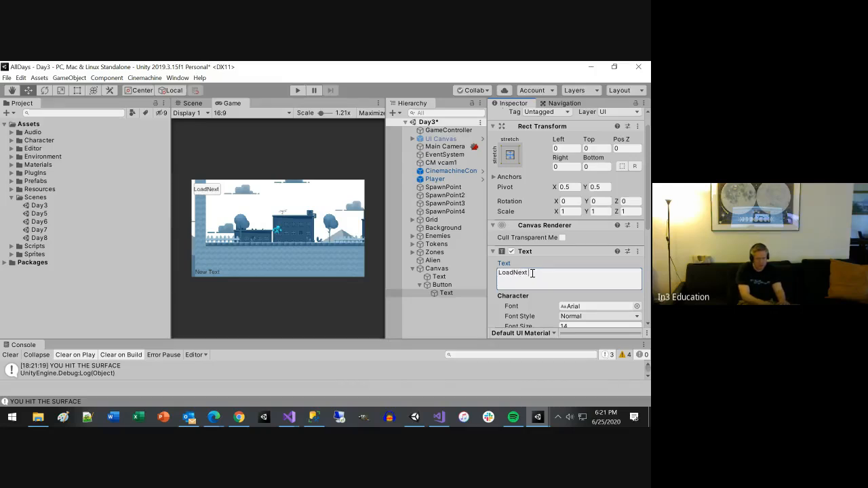
key(BackSpace)
key(BackSpace)
text(Next Day)
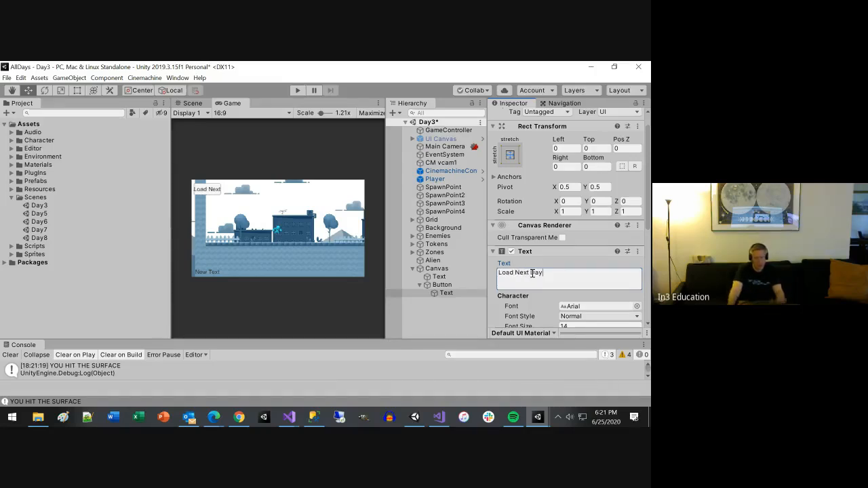
Step: Widen the button to about 121.05 and shift it to about Pos X -142.3 to fit its label
click(442, 285)
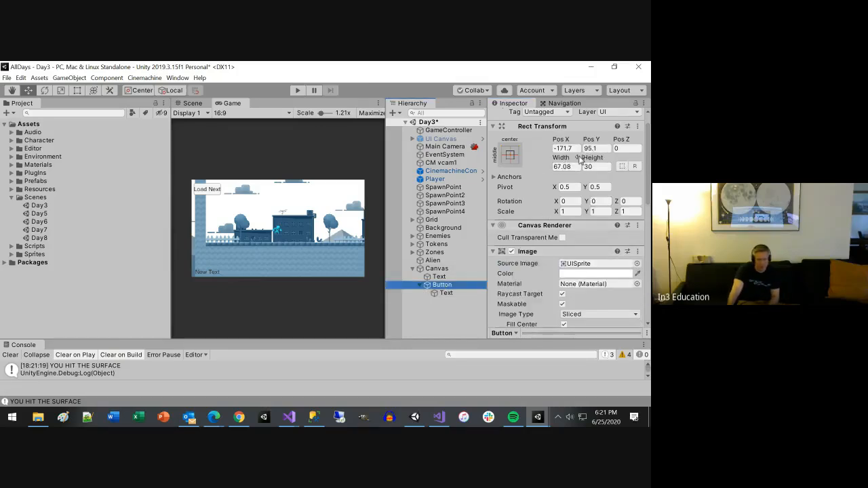
drag(566, 161, 174, 273)
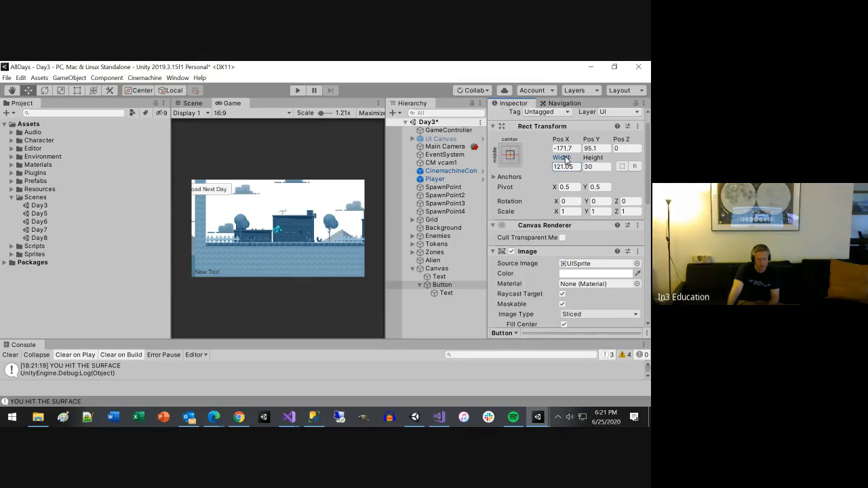
drag(560, 139, 625, 147)
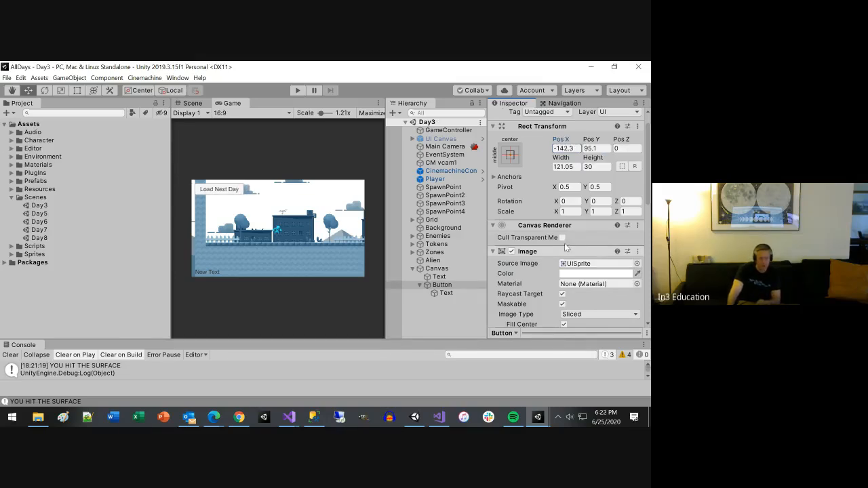
Step: Rename the button object under the Canvas as NextSceneButton
scroll(619, 301, down, 10)
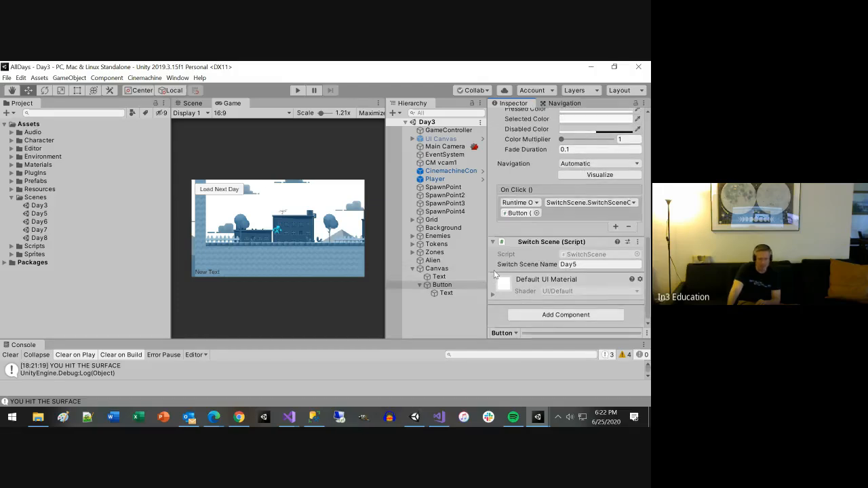
click(447, 286)
click(449, 286)
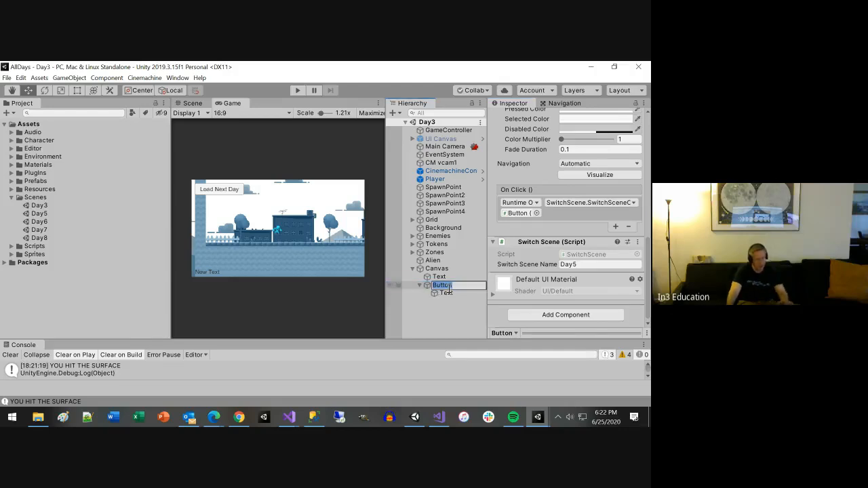
key(Home)
text(Ne)
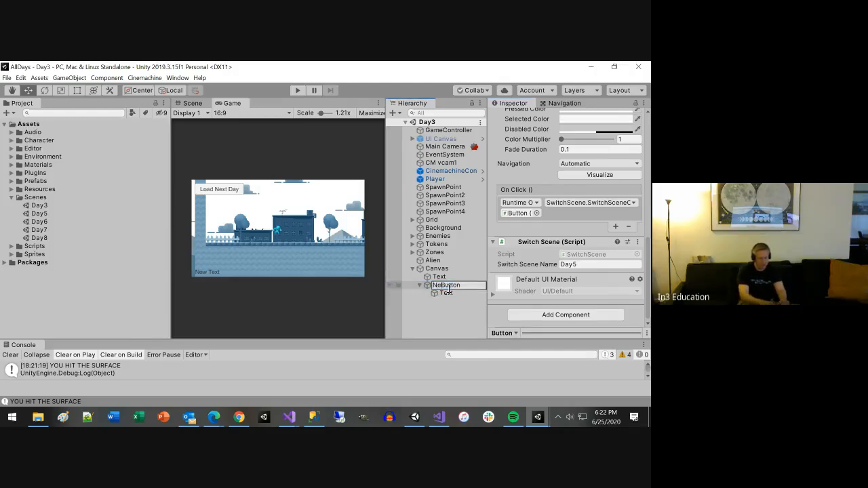
text(xtScene)
key(Return)
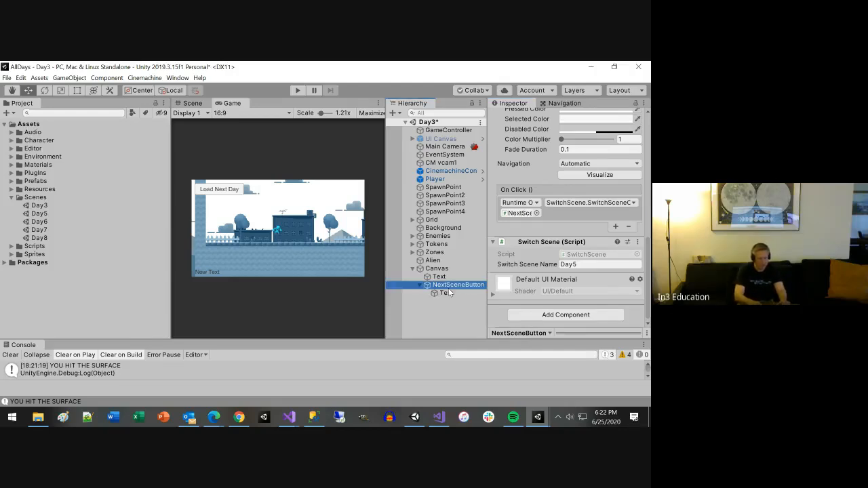
Step: Store NextSceneButton as a prefab in the Prefabs folder, and open the Day5 scene while saving the changes to Day3
drag(449, 285, 35, 182)
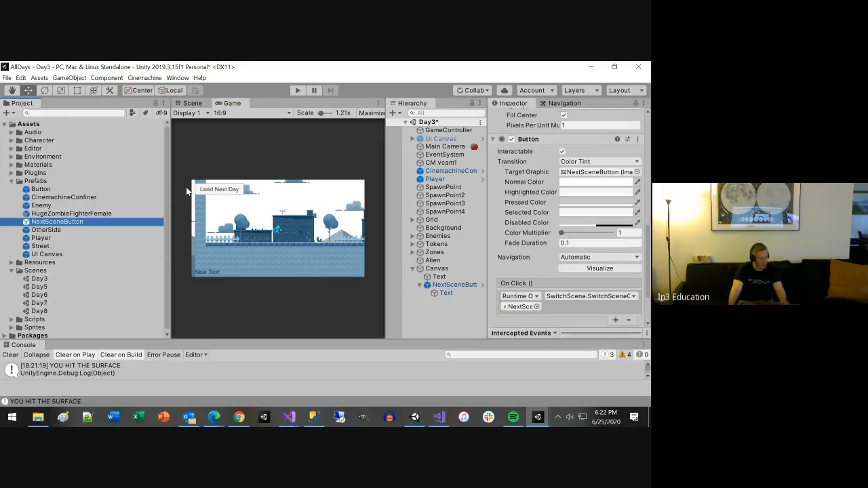
double_click(43, 286)
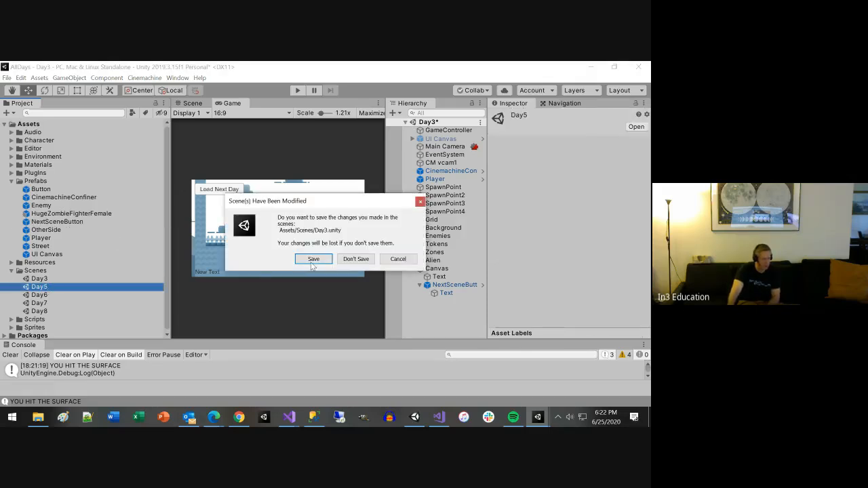
click(312, 262)
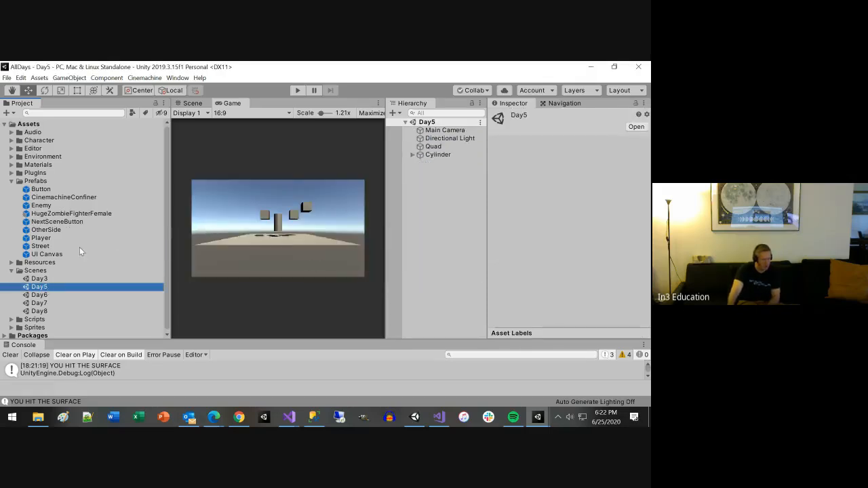
Step: Try placing the NextSceneButton prefab directly in the Day5 hierarchy without a canvas, and delete it again
drag(54, 222, 432, 190)
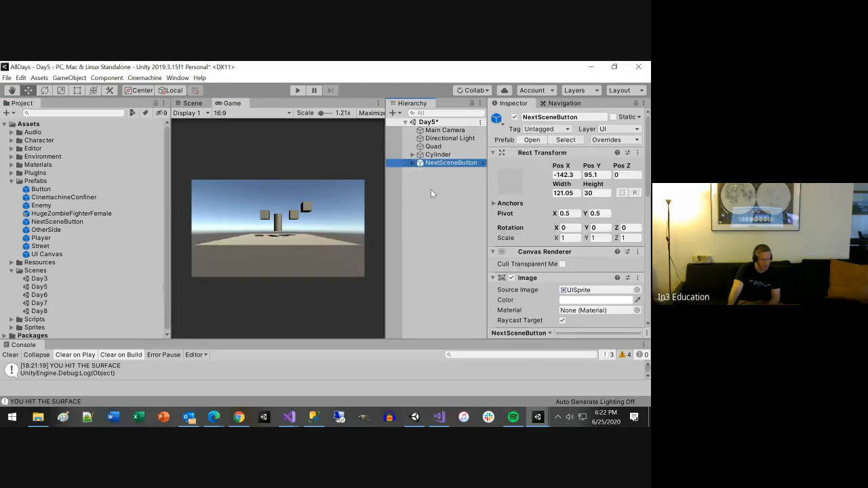
click(446, 163)
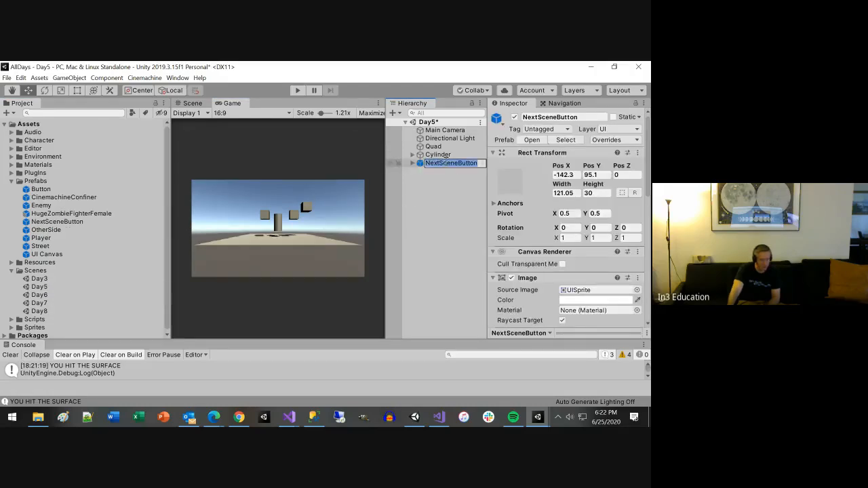
click(434, 172)
click(444, 164)
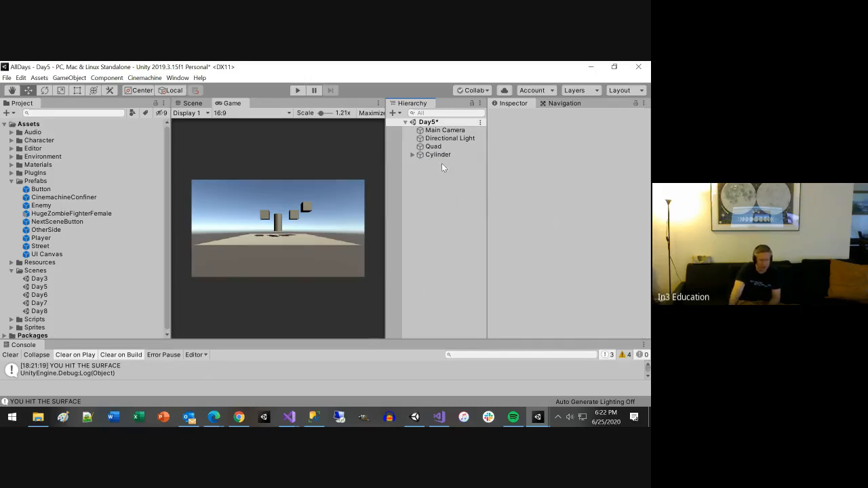
Step: Add a UI Canvas to the Day5 scene, place the NextSceneButton prefab inside it, and save the scene
right_click(450, 190)
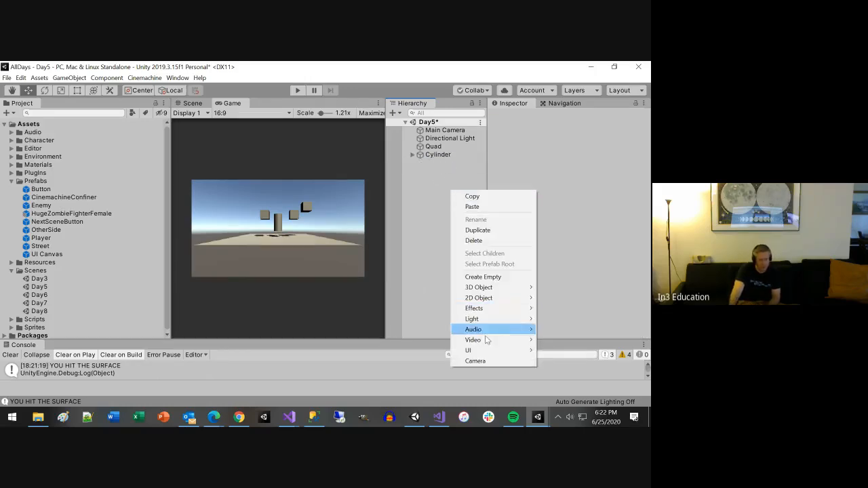
mouse_move(490, 352)
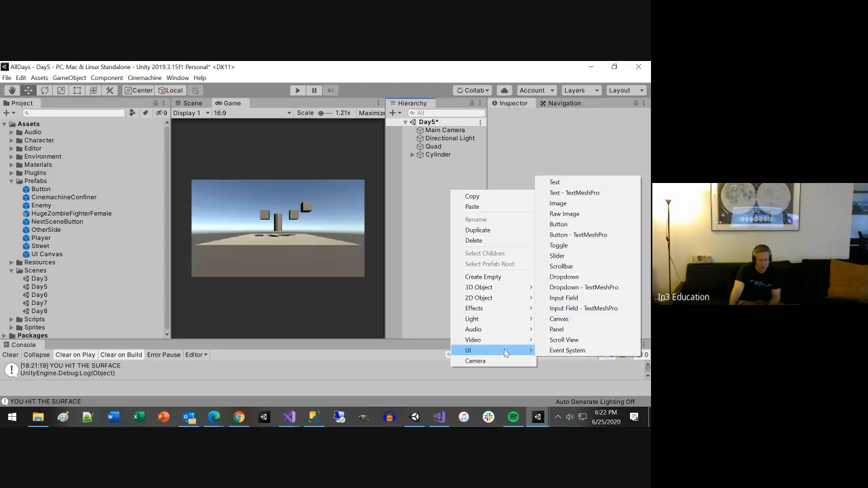
click(559, 319)
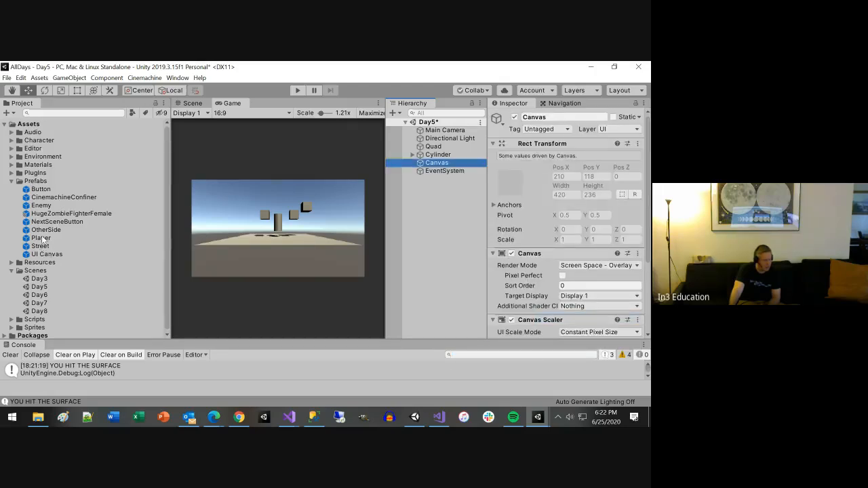
drag(51, 223, 435, 166)
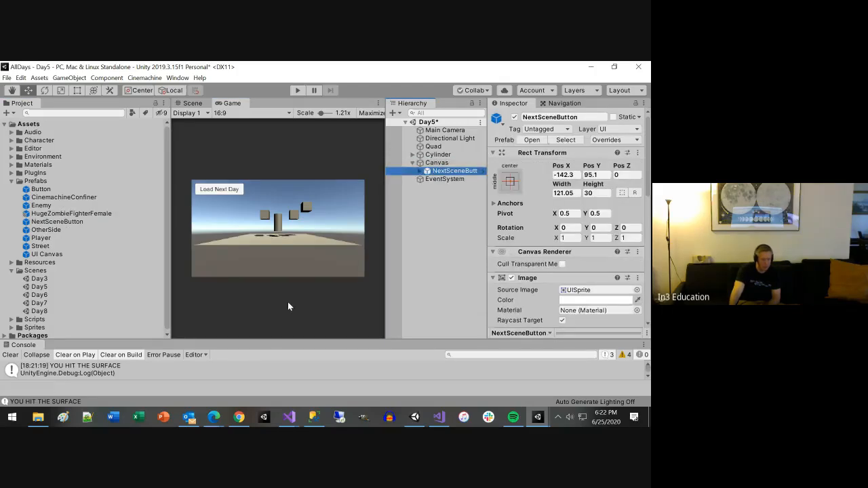
key(ctrl+s)
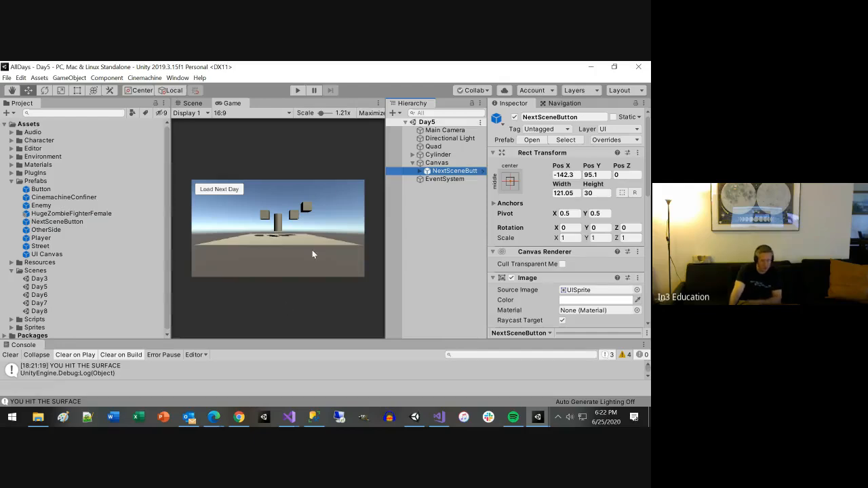
Step: Run the Day5 scene and test its Load Next Day button
click(297, 91)
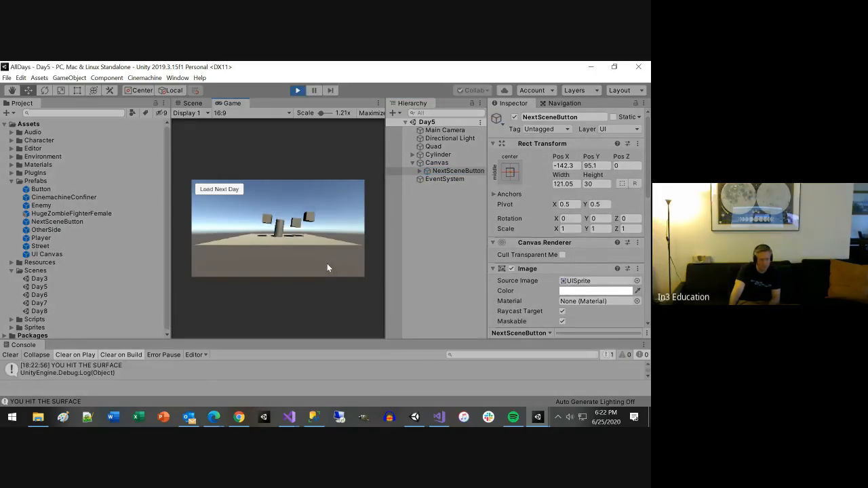
click(216, 192)
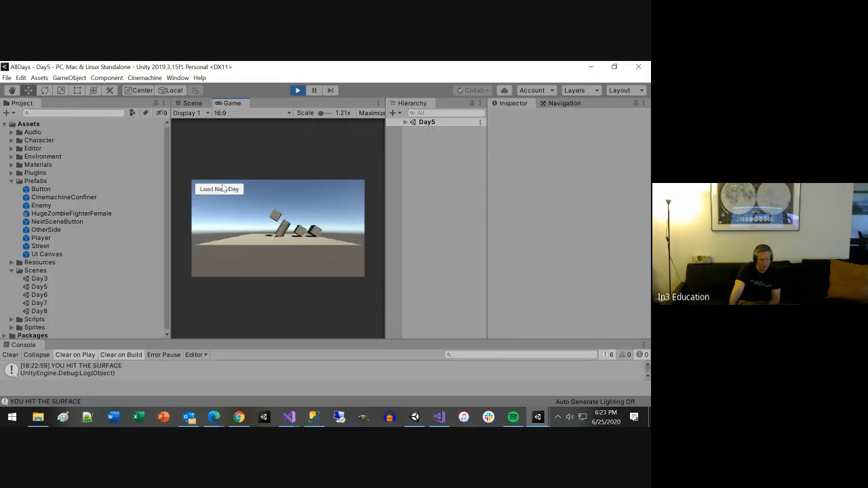
click(222, 191)
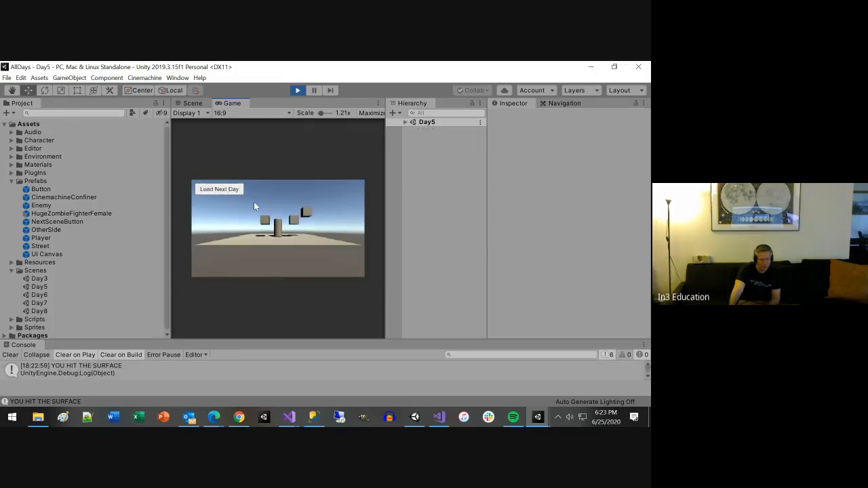
Step: Examine the On Click and Switch Scene settings of NextSceneButton in the running Day5 scene, and stop play mode
click(404, 121)
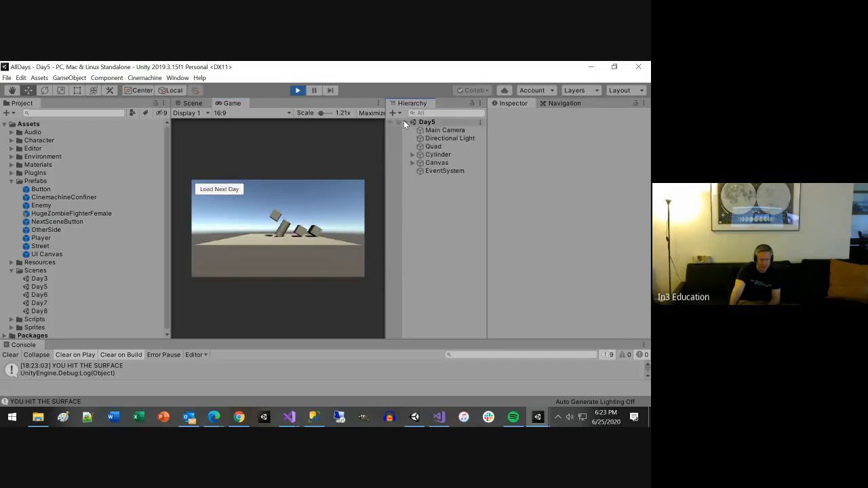
click(413, 162)
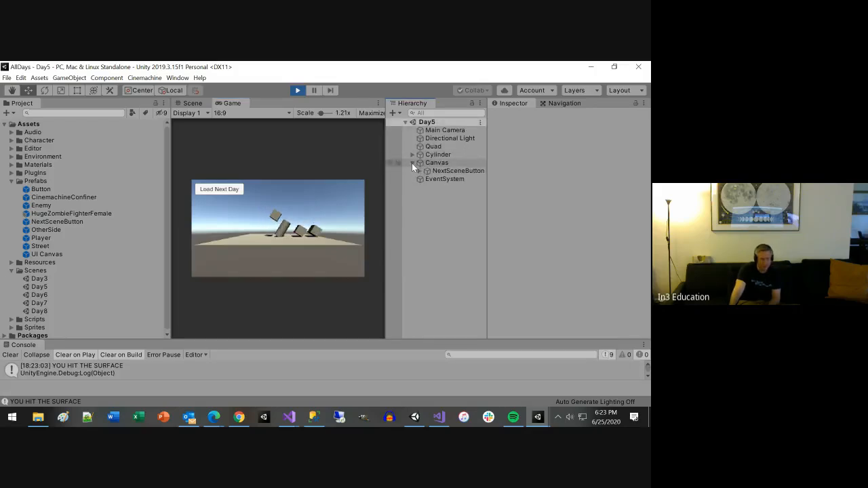
click(419, 171)
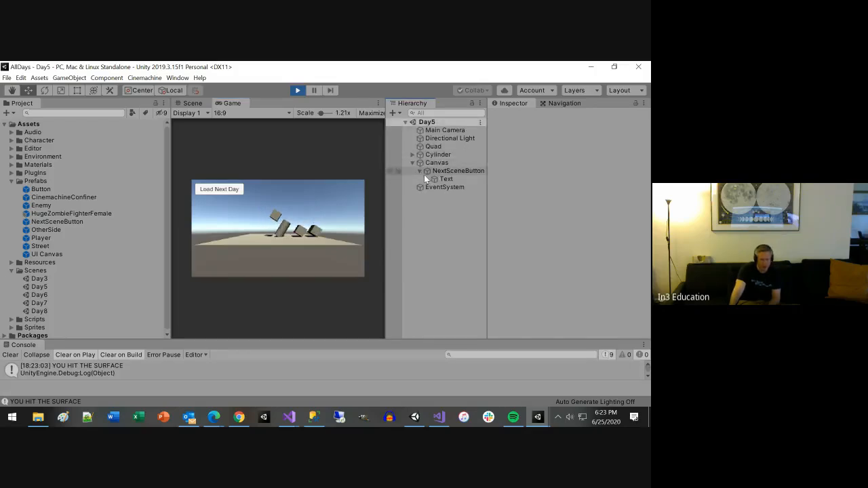
click(444, 171)
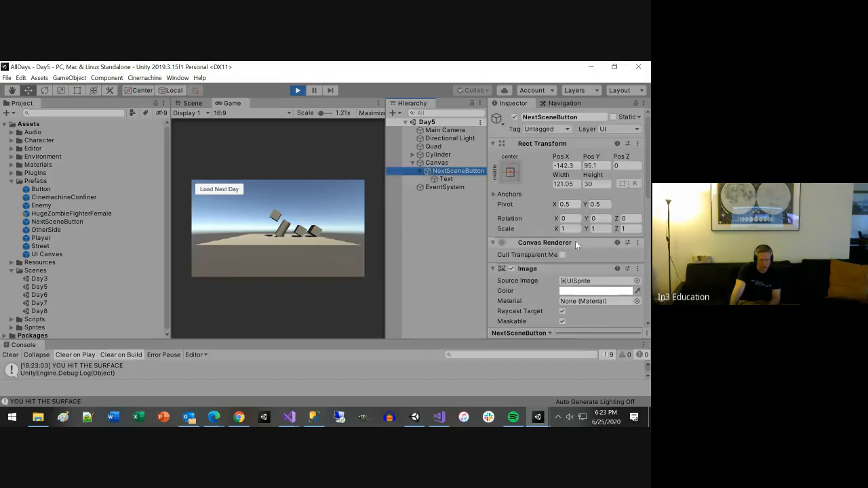
scroll(570, 265, down, 5)
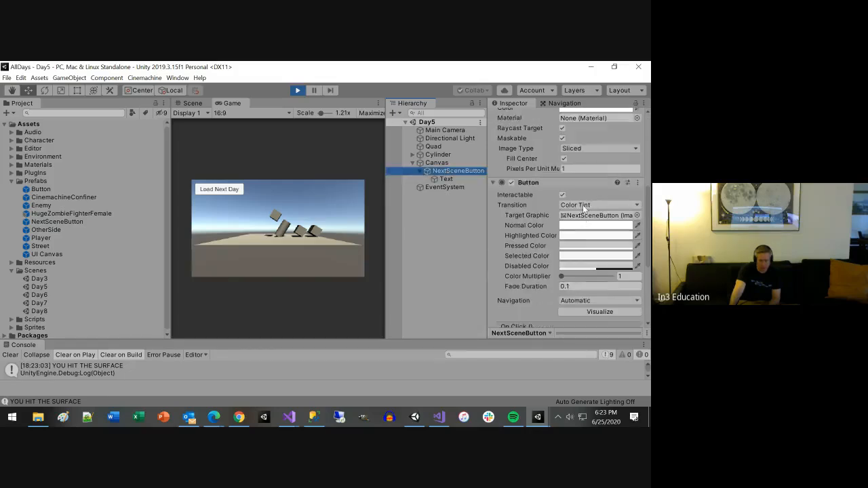
scroll(580, 234, down, 4)
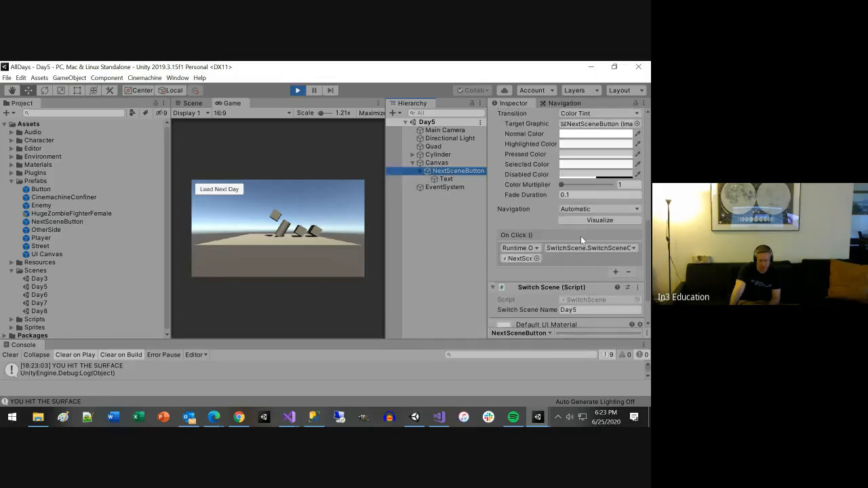
click(298, 91)
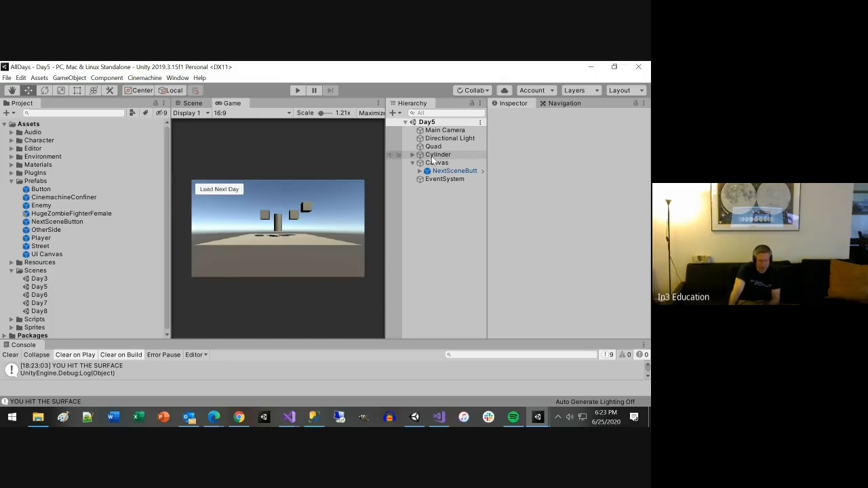
Step: Set the Switch Scene Name of Day5's NextSceneButton to Day6 and save the scene
click(444, 171)
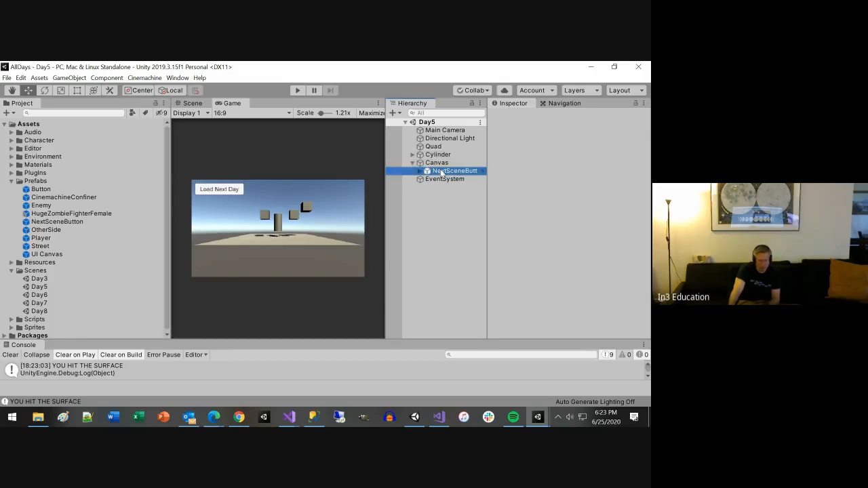
scroll(595, 285, down, 5)
scroll(595, 284, down, 3)
click(588, 265)
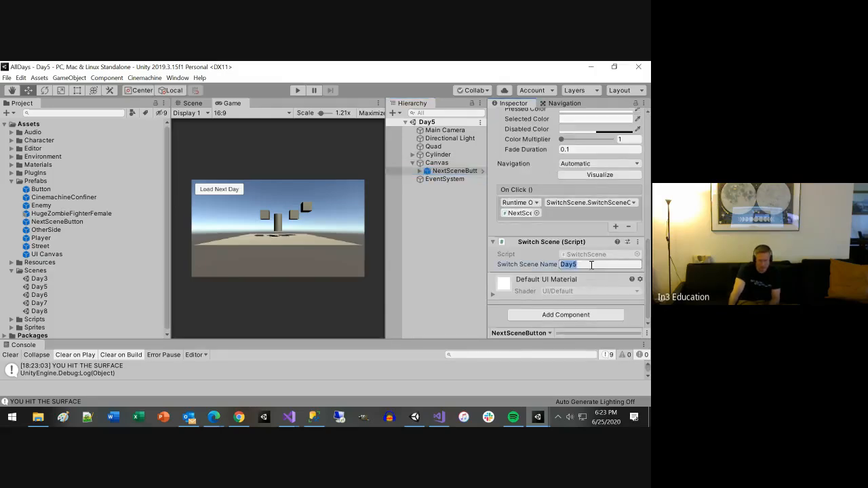
text(Day6)
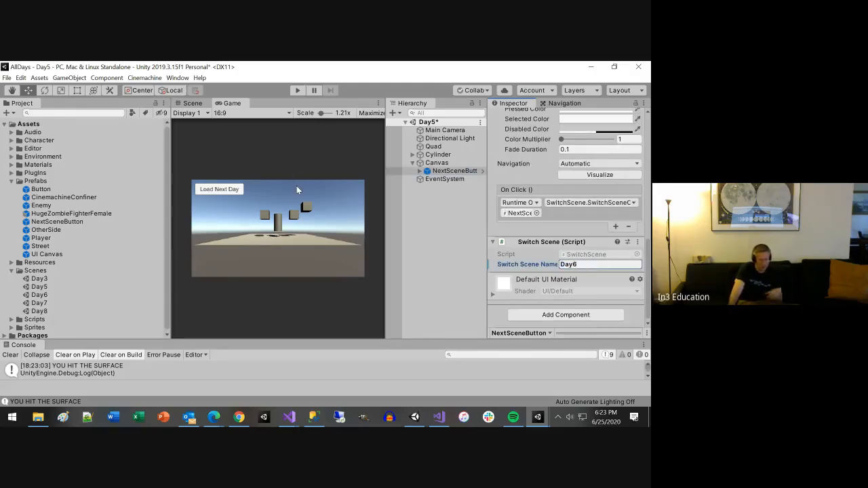
key(ctrl+s)
Step: Run Day5 again to test that Load Next Day switches to Day6, and stop play mode
click(297, 90)
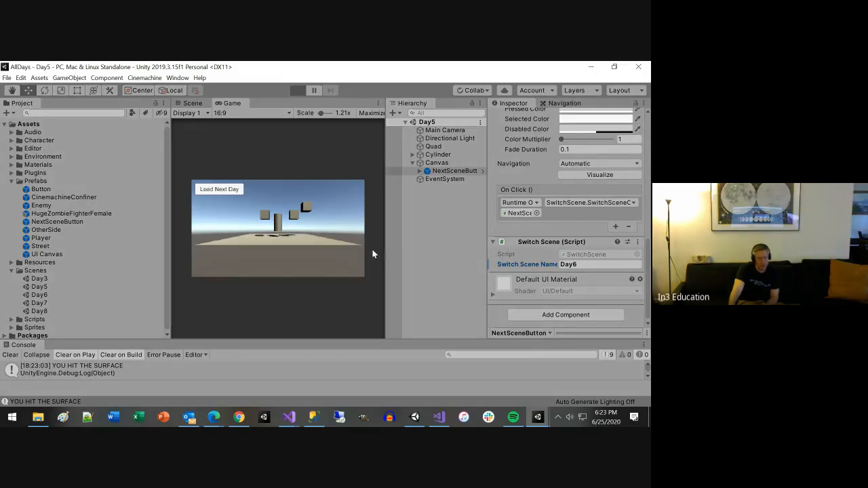
click(222, 191)
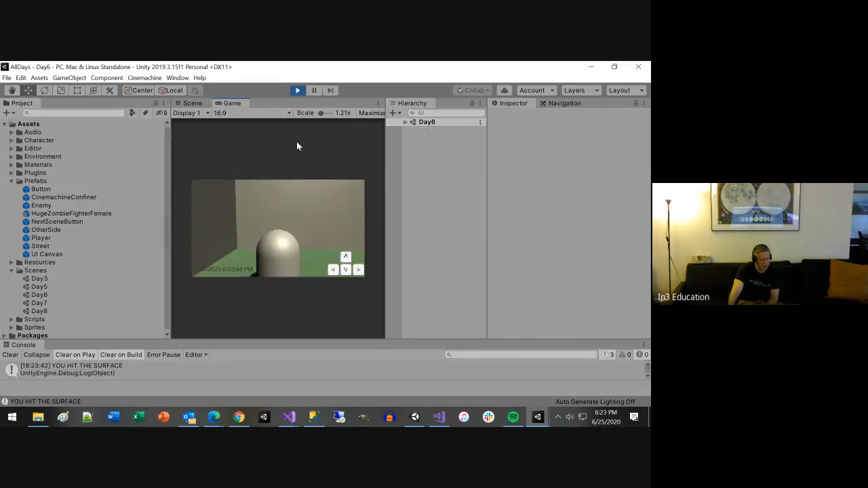
click(297, 91)
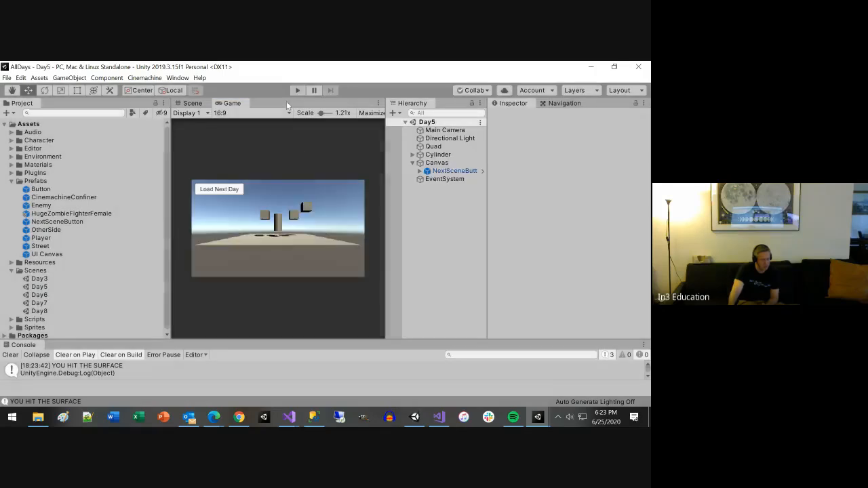
Step: Open the Day6 scene and place the NextSceneButton prefab inside its existing Canvas
double_click(41, 296)
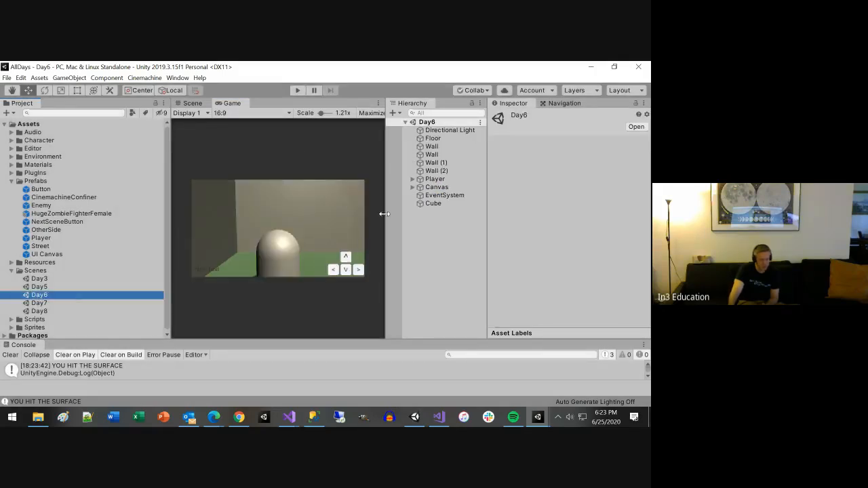
click(413, 187)
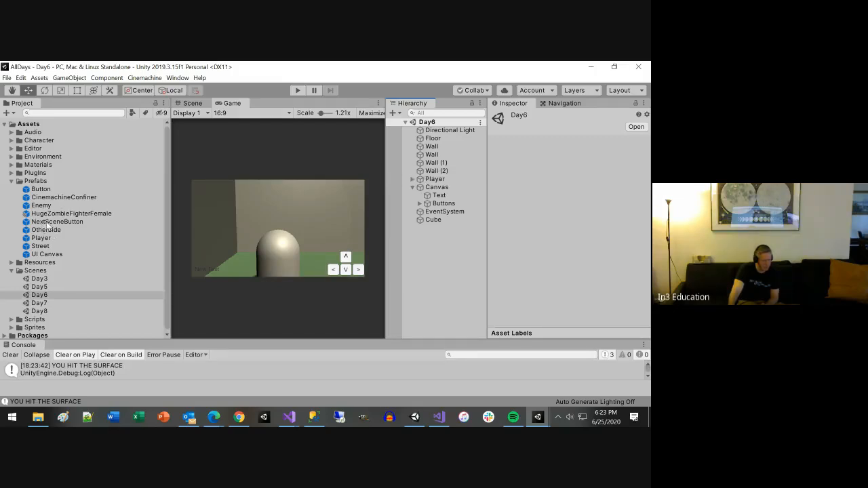
drag(46, 223, 435, 190)
Step: Set the Switch Scene Name of Day6's NextSceneButton to Day7 and save the scene
scroll(583, 281, down, 5)
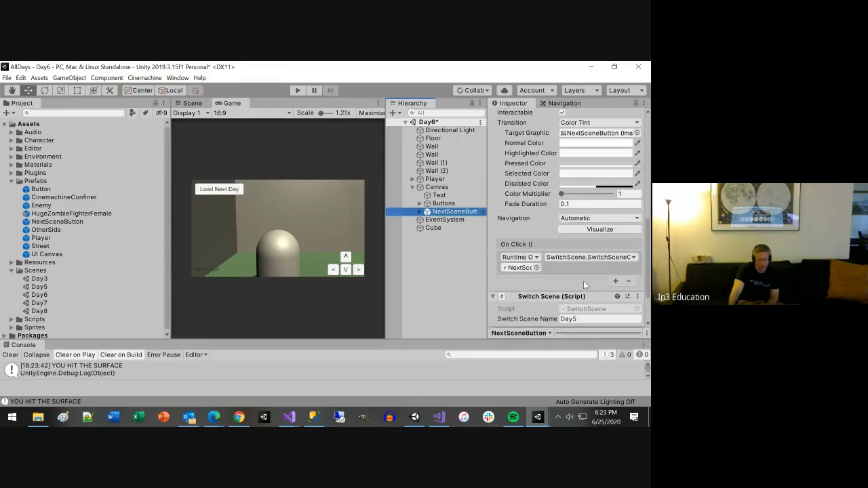
click(586, 318)
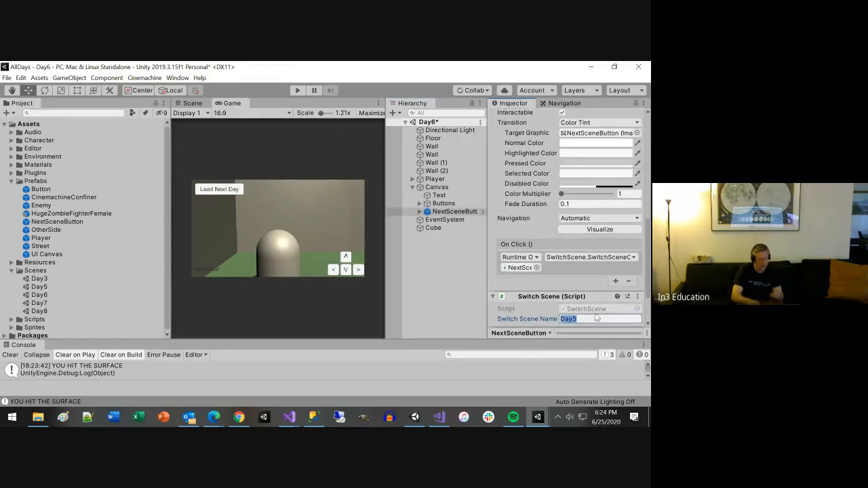
text(Day7)
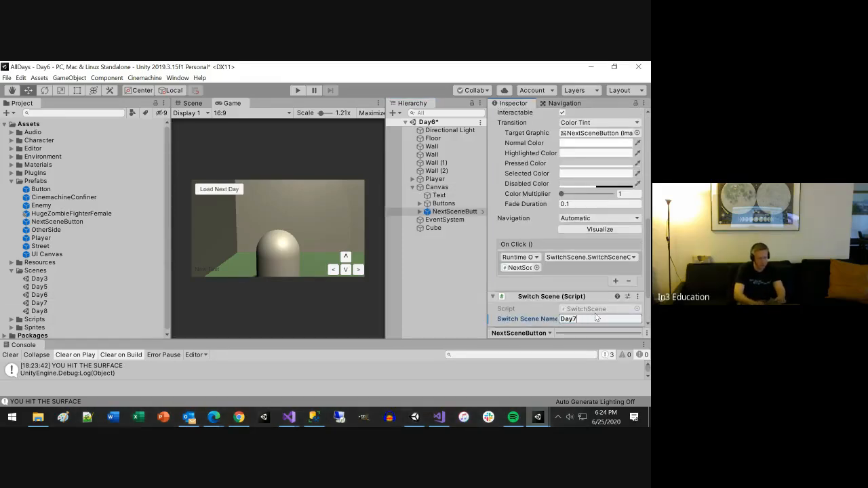
key(ctrl+s)
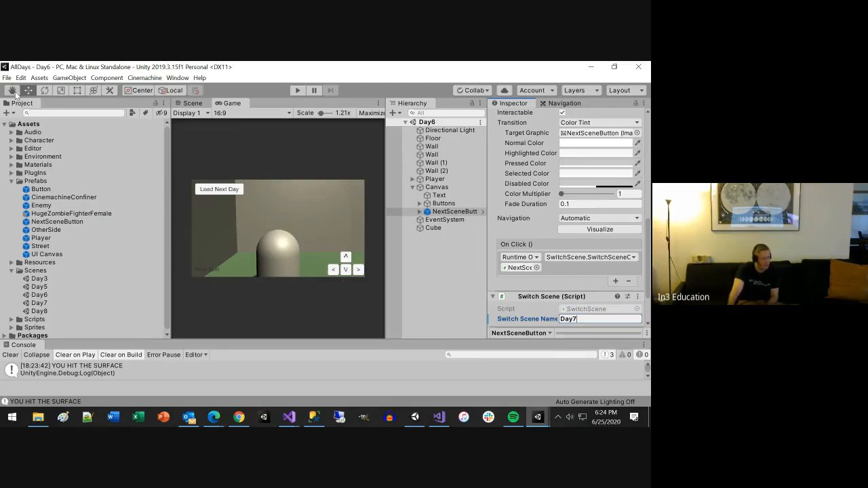
Step: Check which scenes are included in the build settings, and close the settings again
click(7, 77)
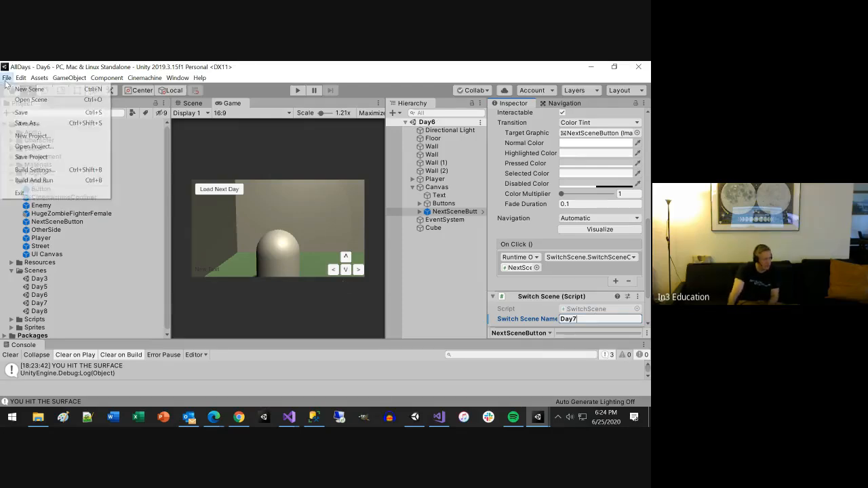
click(36, 171)
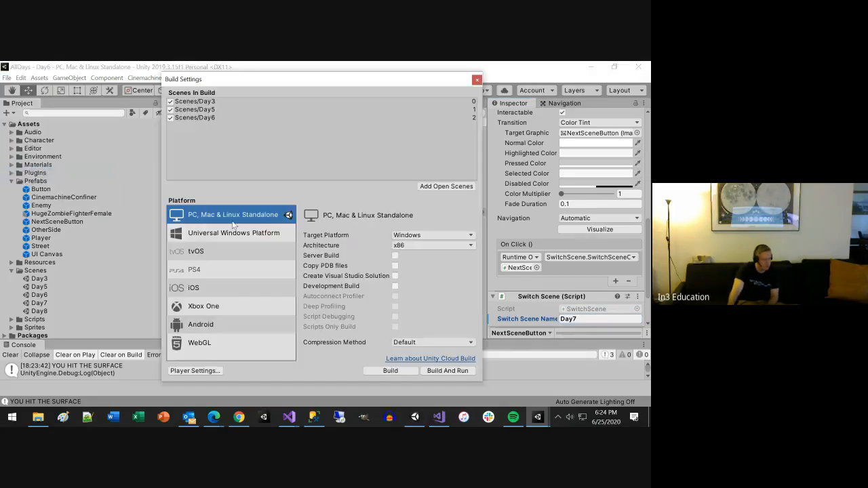
click(476, 80)
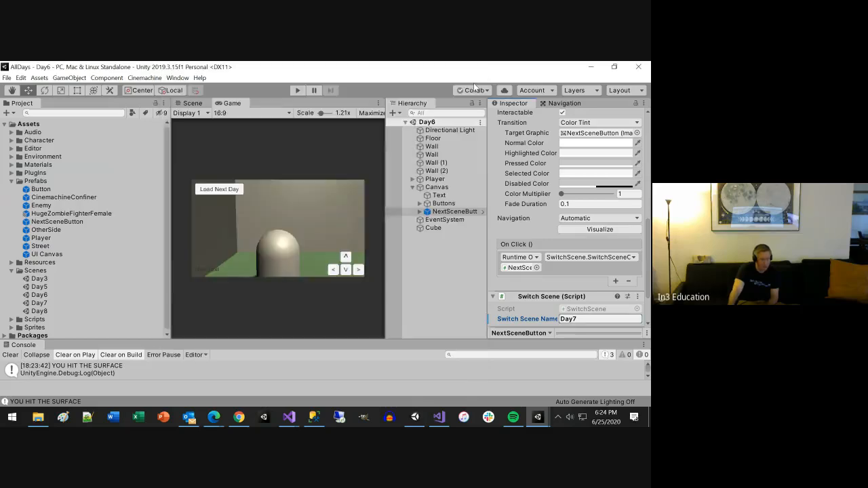
Step: Run the Day6 scene to test its Load Next Day button, and stop play mode
click(299, 90)
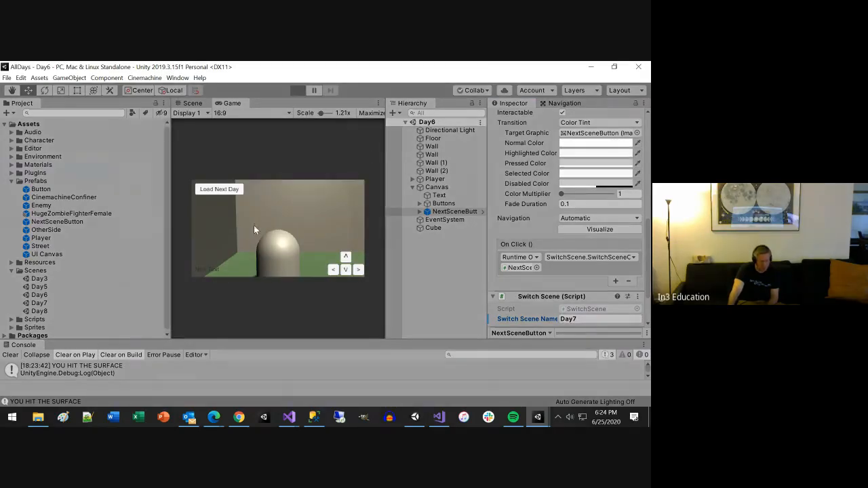
click(228, 194)
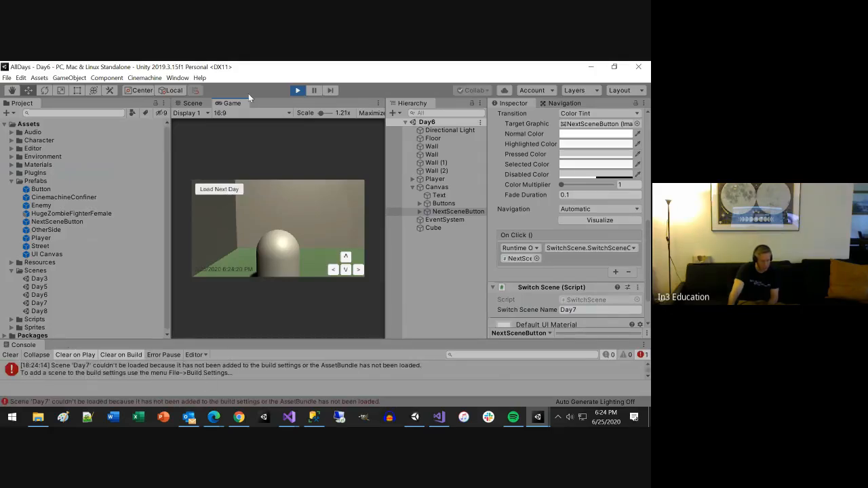
click(298, 90)
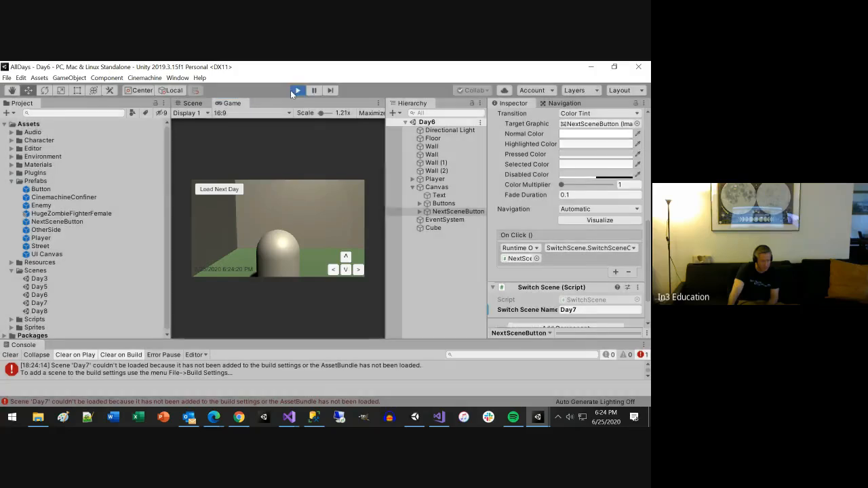
Step: Open the Day7 scene and add it to the scenes in the build settings
double_click(40, 303)
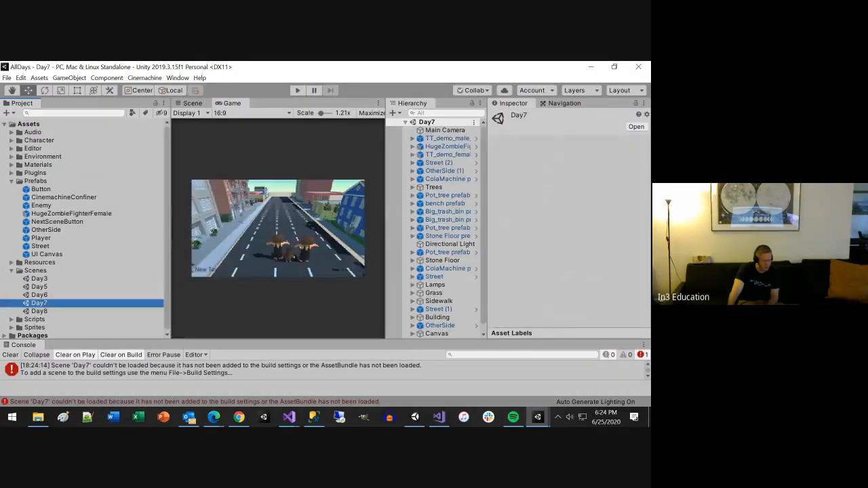
click(6, 78)
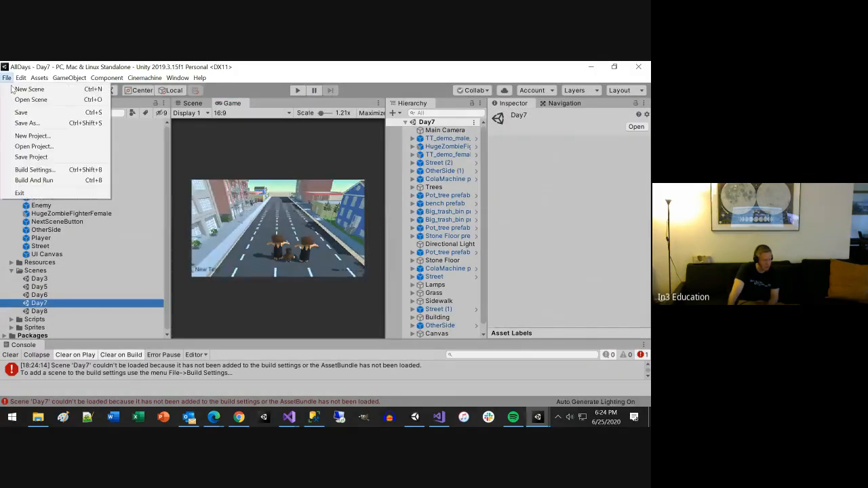
click(41, 170)
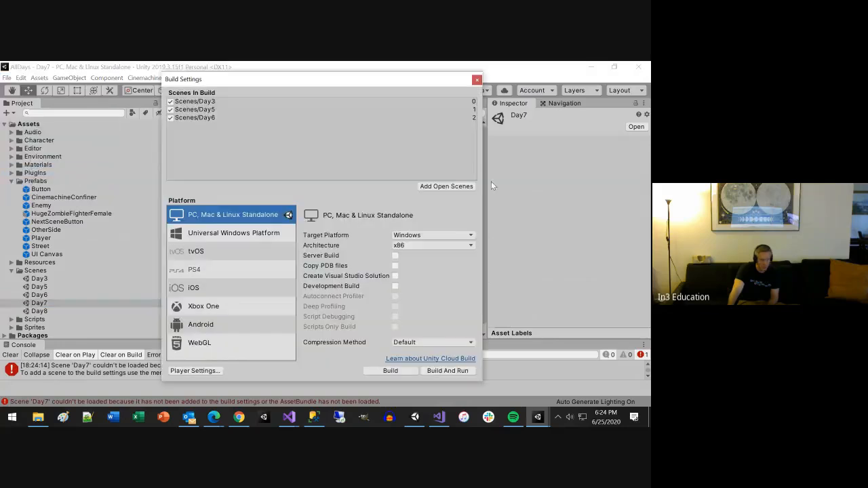
click(444, 186)
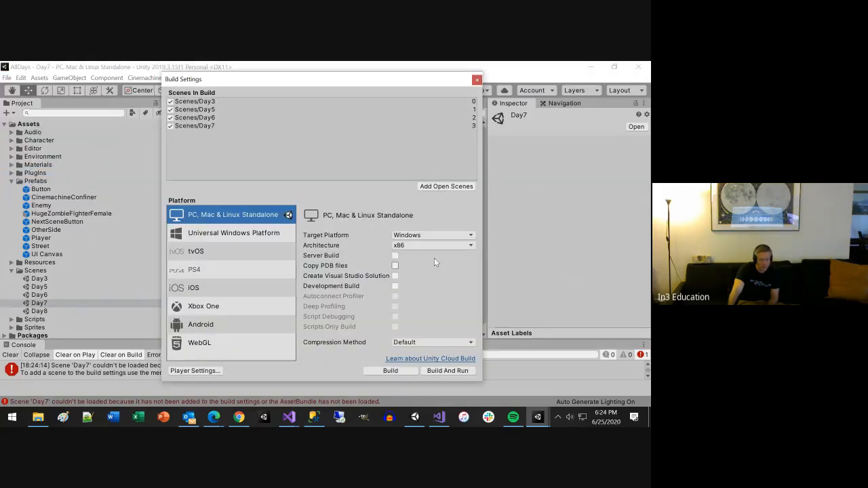
click(477, 81)
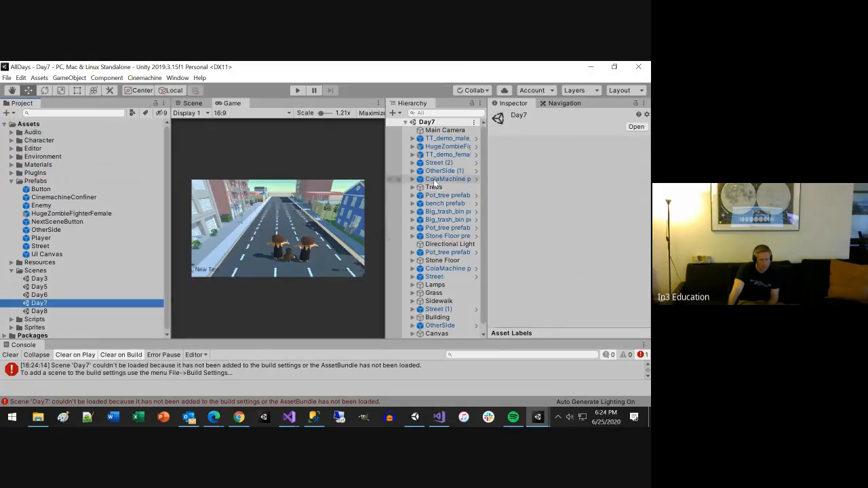
Step: Place the NextSceneButton prefab inside Day7's Canvas, set its Switch Scene Name to Day8, and save the scene
scroll(434, 185, down, 1)
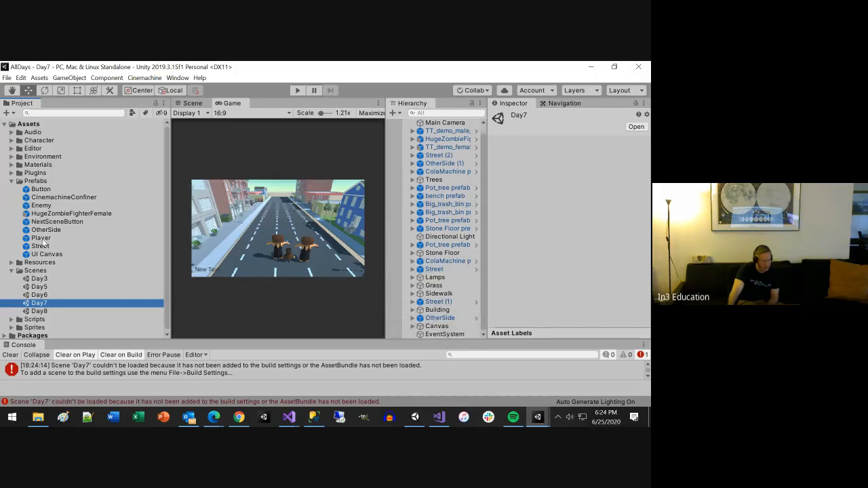
drag(40, 223, 435, 327)
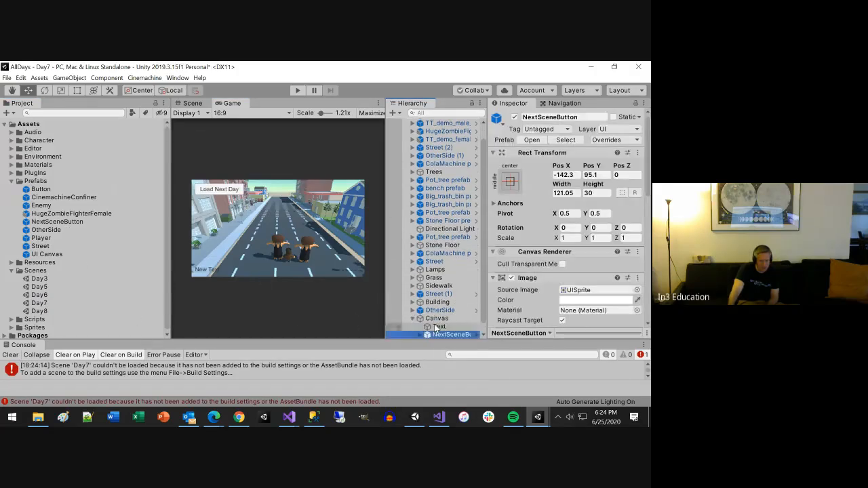
scroll(597, 269, down, 5)
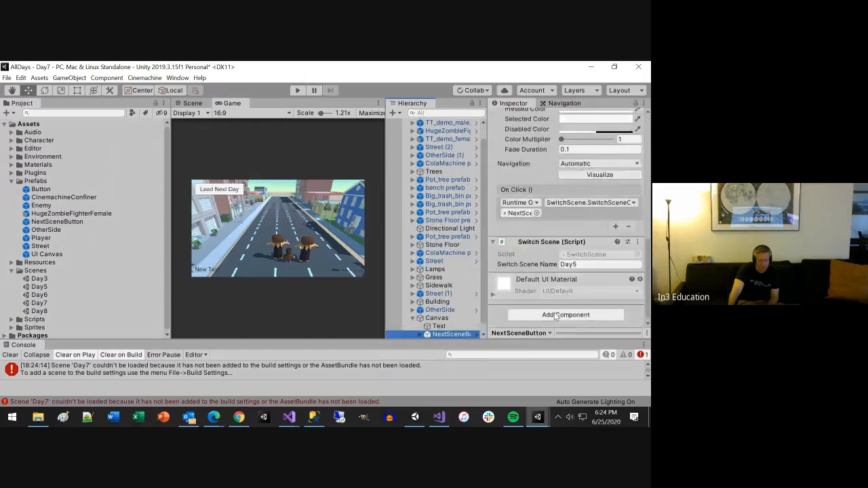
click(591, 263)
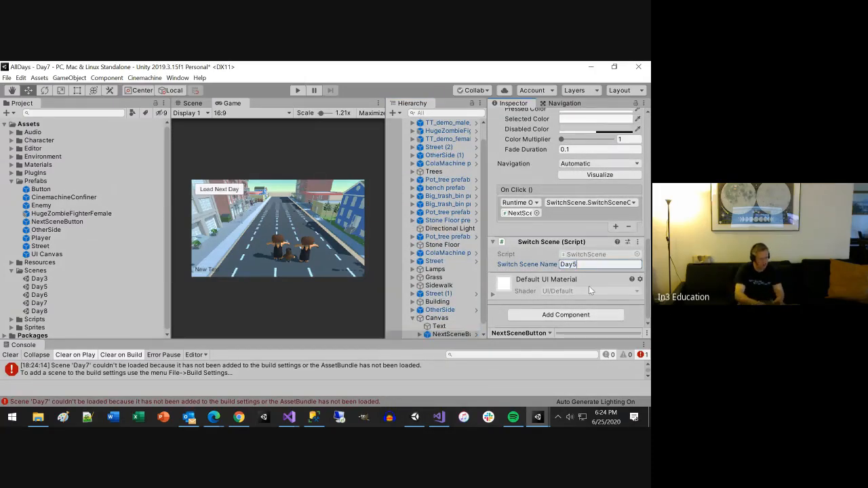
text(Day8)
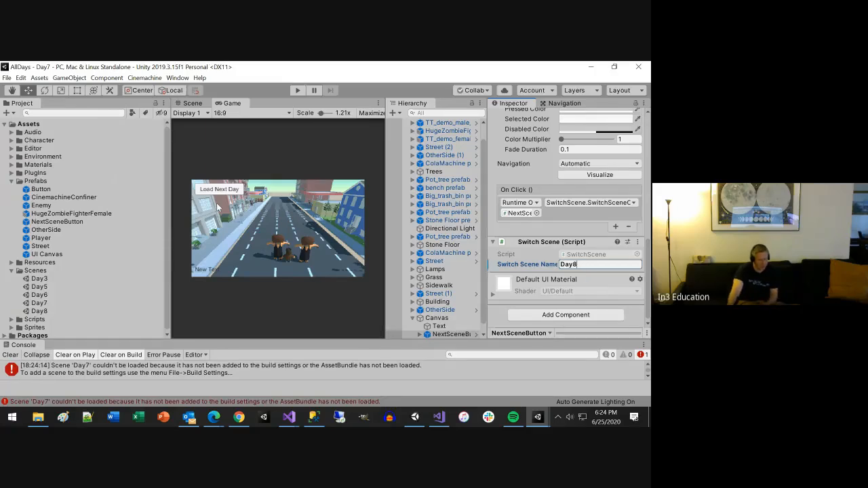
Step: Open the Day8 scene and add it to the scenes in the build settings
double_click(37, 313)
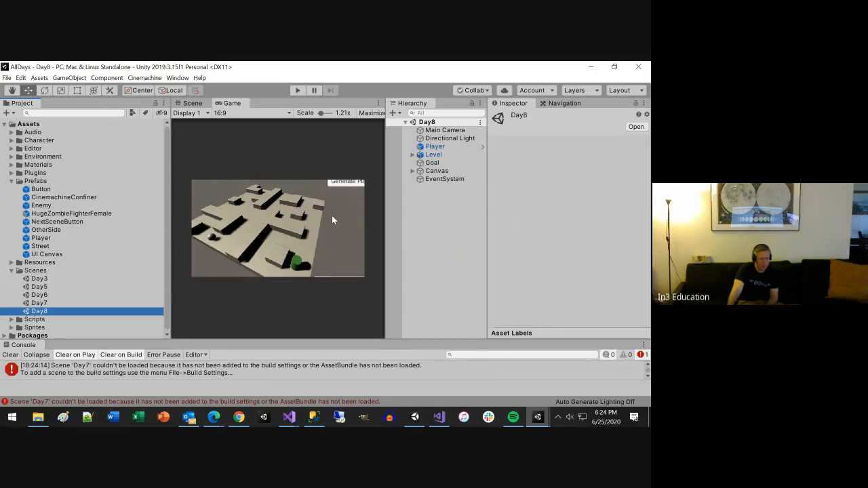
scroll(332, 215, down, 1)
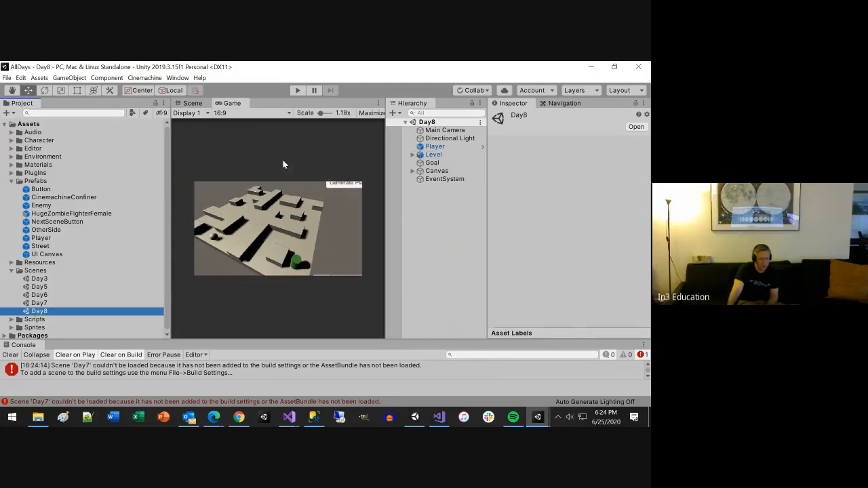
click(6, 78)
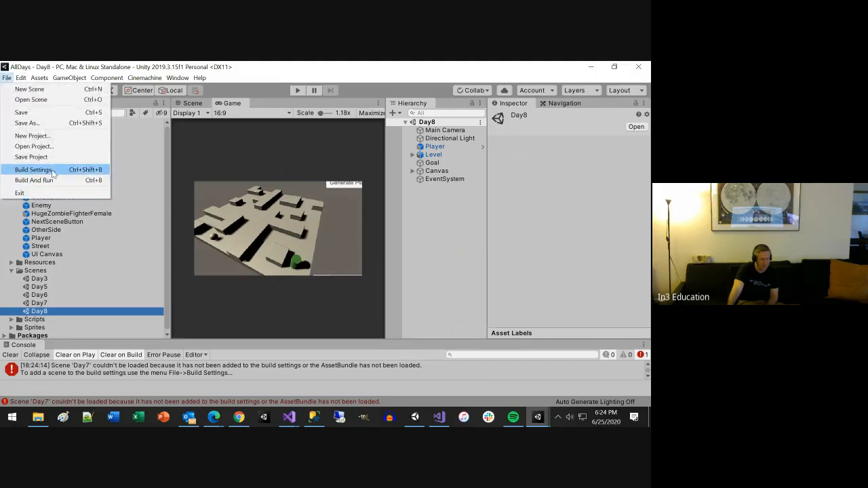
click(54, 169)
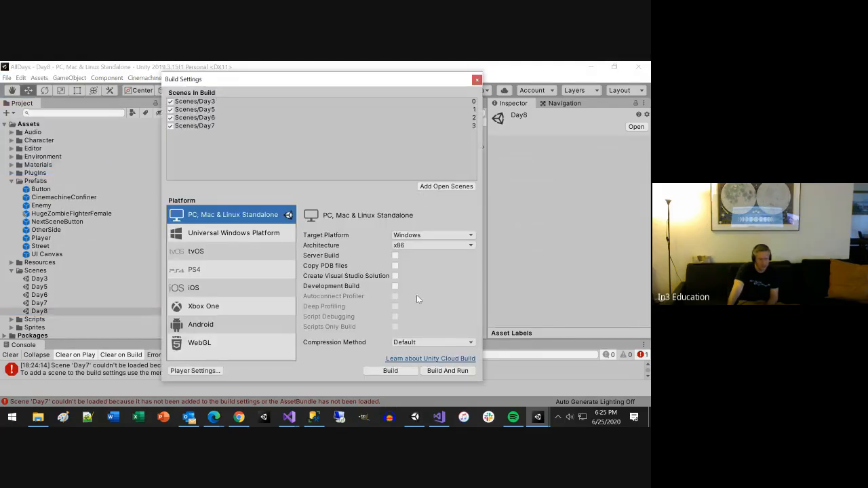
click(437, 191)
click(475, 81)
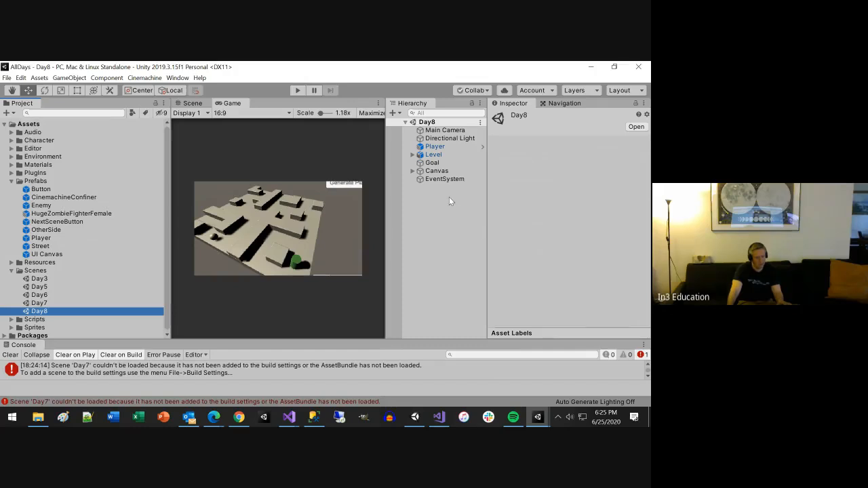
Step: Place the NextSceneButton prefab inside Day8's Canvas, set its Switch Scene Name to Day3, and save the scene
click(412, 171)
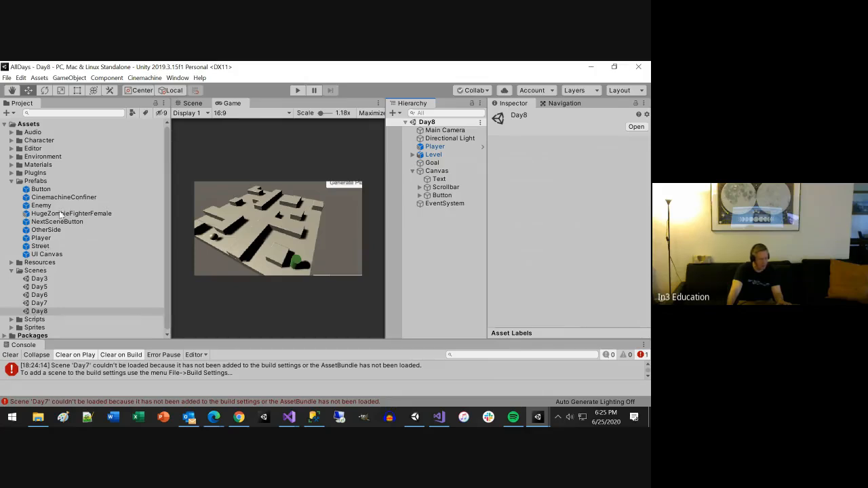
drag(57, 222, 437, 173)
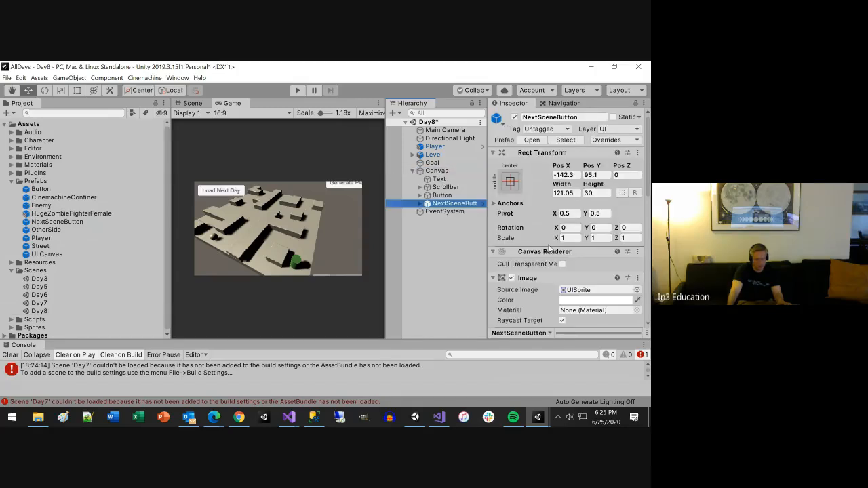
scroll(558, 278, down, 5)
scroll(558, 275, down, 2)
click(583, 265)
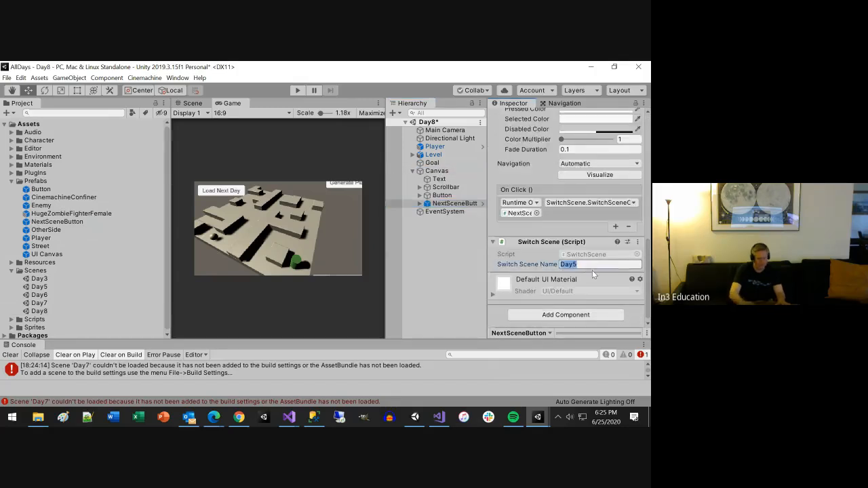
text(Day3)
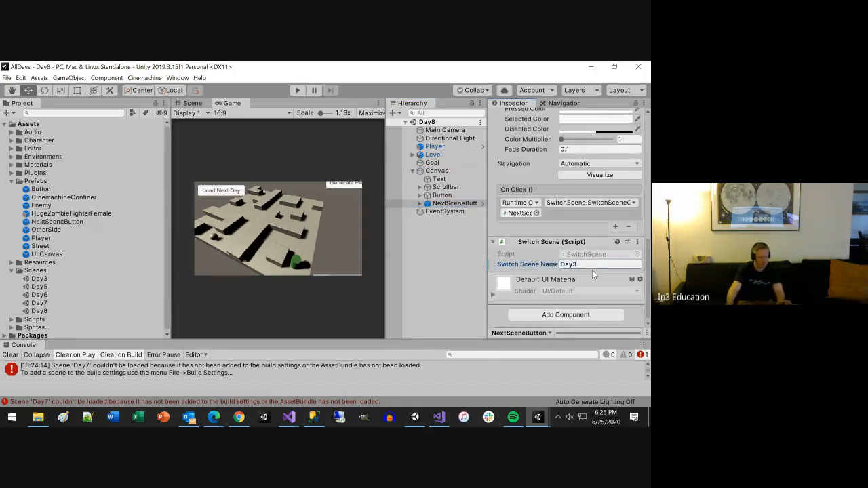
key(ctrl+s)
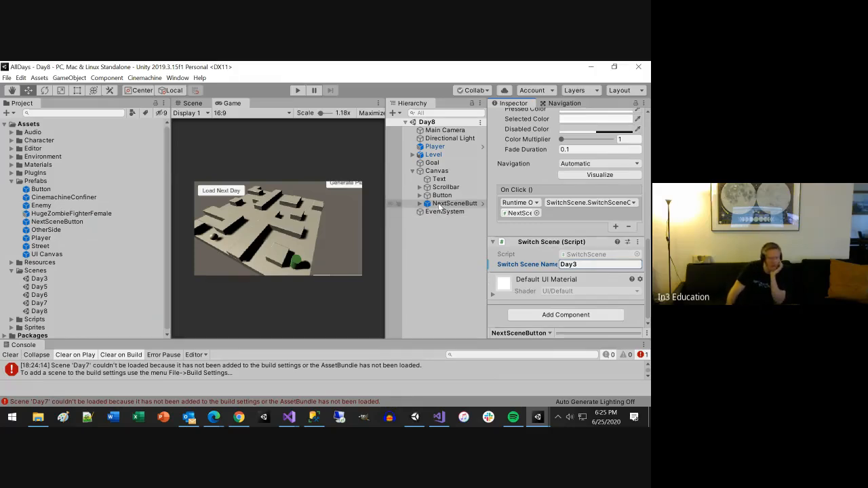
Step: Move Day8's Generate Player button fully into the game view, to about Pos X 145.6 and Pos Y 95.7
click(438, 179)
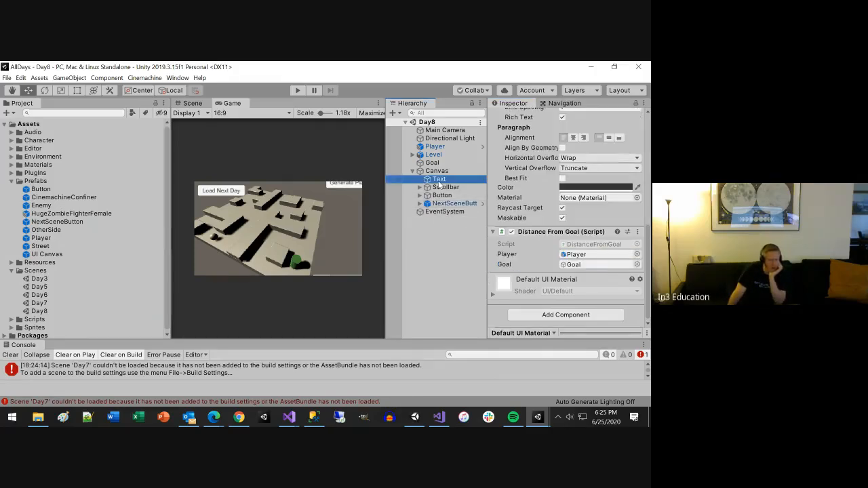
click(438, 196)
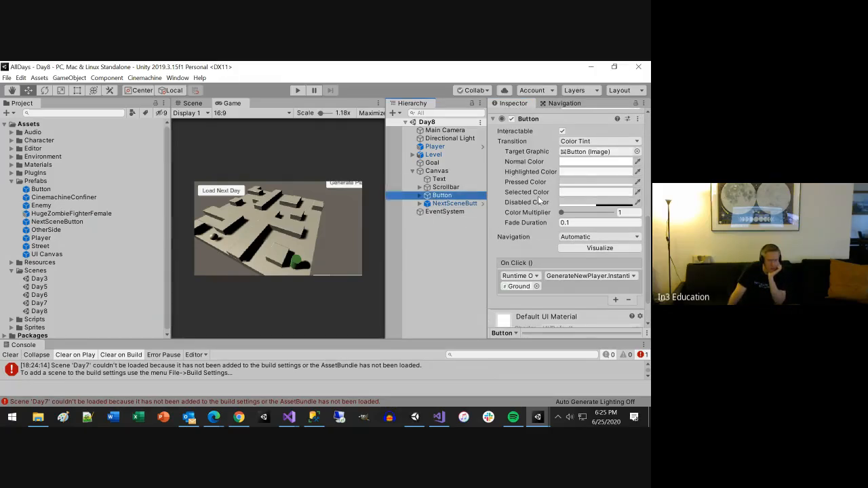
scroll(537, 196, up, 5)
drag(559, 157, 573, 166)
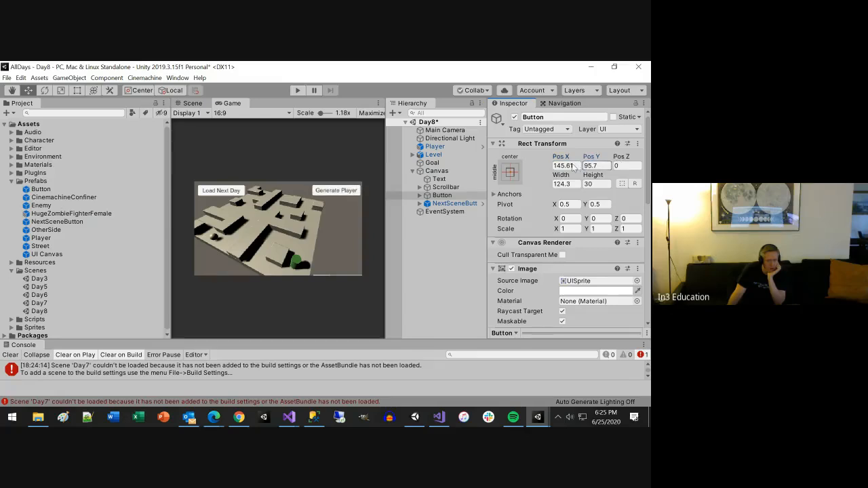
Step: Reposition Day8's Scrollbar to about Pos X 133.9 and Pos Y -106.2, and save the scene
click(448, 187)
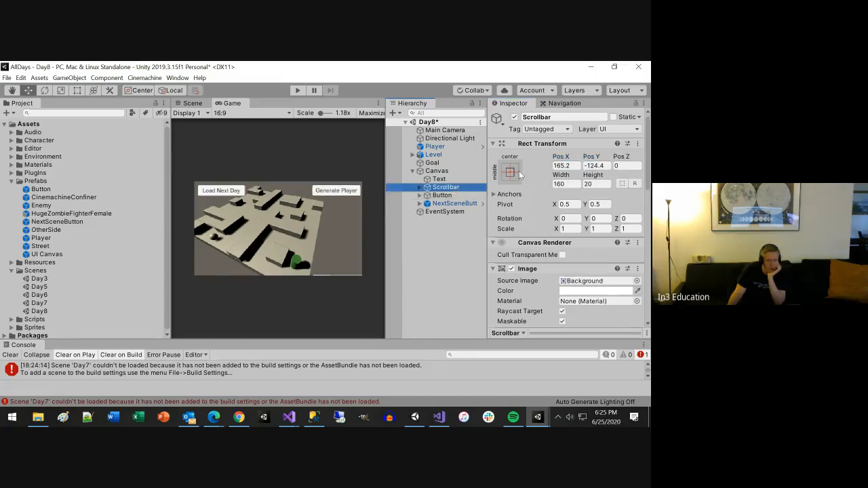
drag(592, 158, 630, 171)
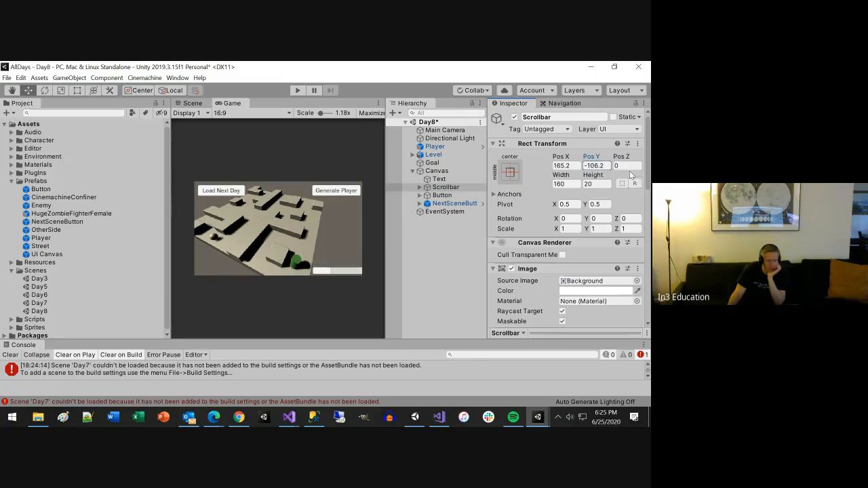
drag(563, 157, 512, 160)
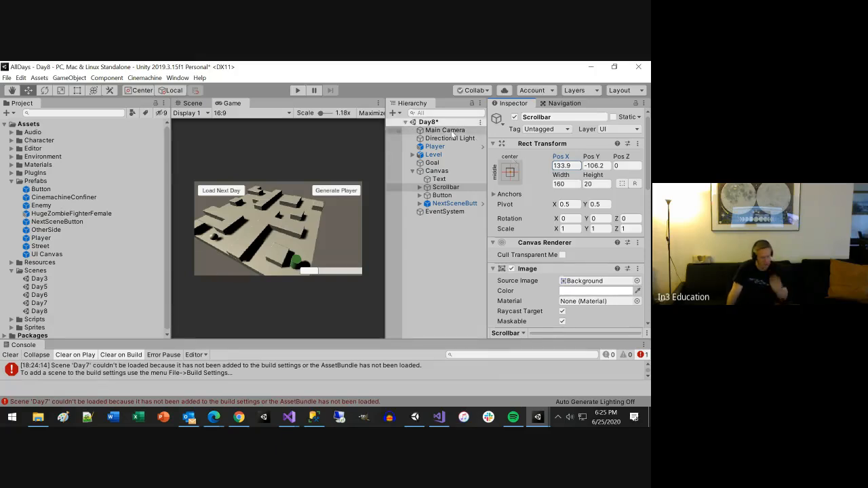
key(ctrl+s)
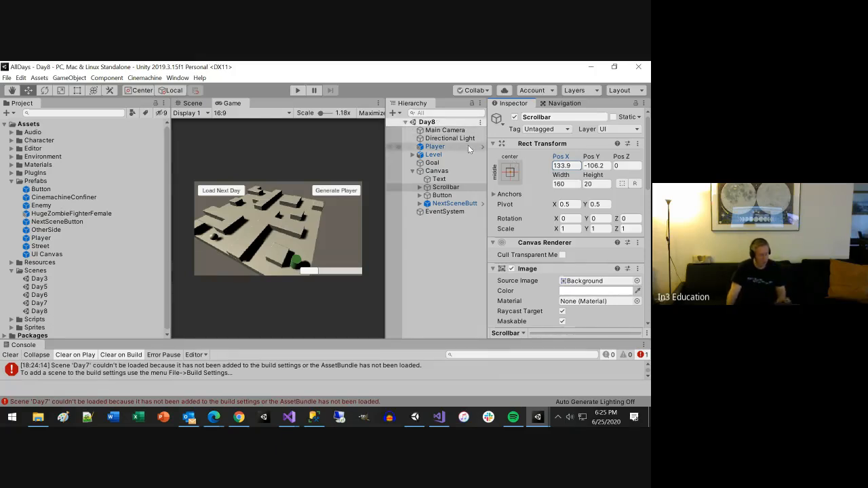
Step: Run the Day8 scene and maximize the Game view
click(301, 89)
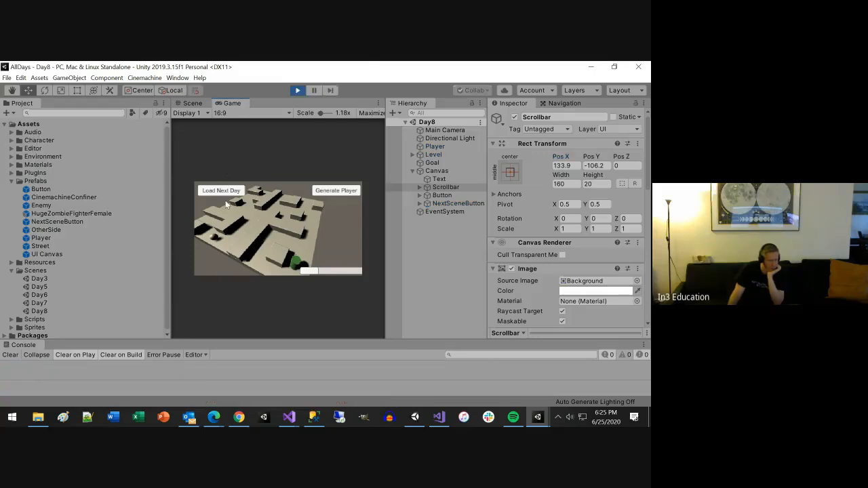
click(378, 103)
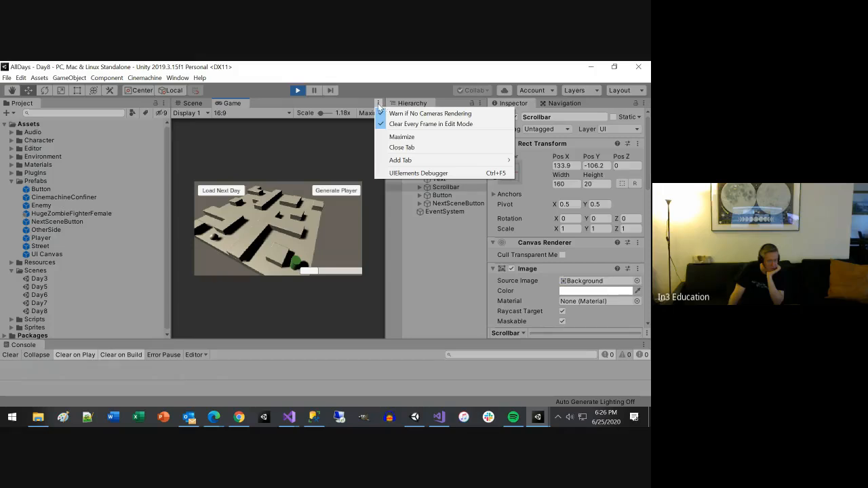
click(378, 105)
click(378, 105)
click(397, 139)
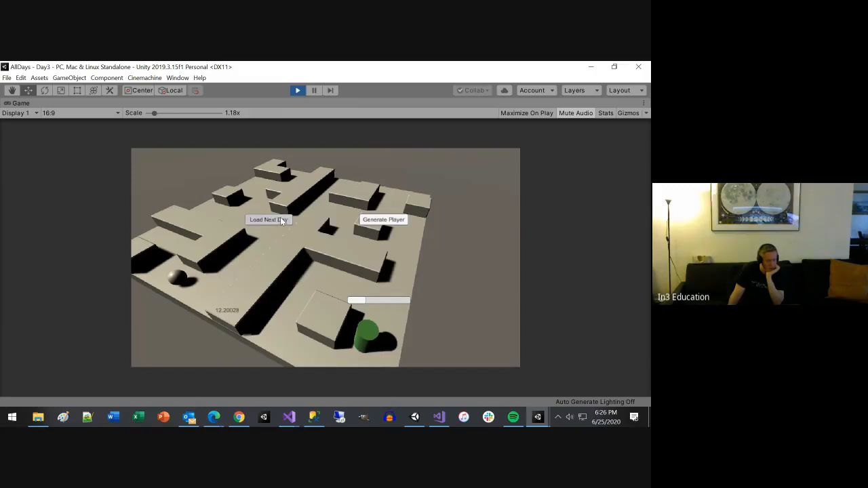
Step: Test Load Next Day in every scene from Day8 through Day3 and back to Day8, and stop play mode
click(280, 219)
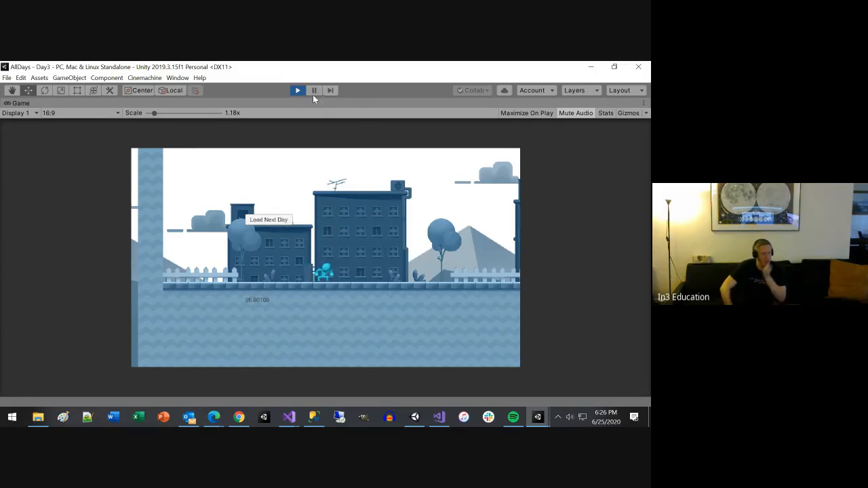
click(274, 218)
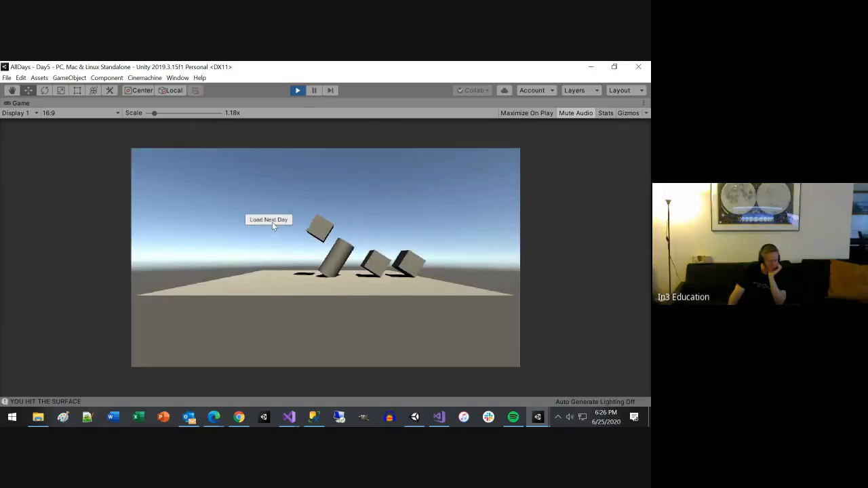
click(272, 221)
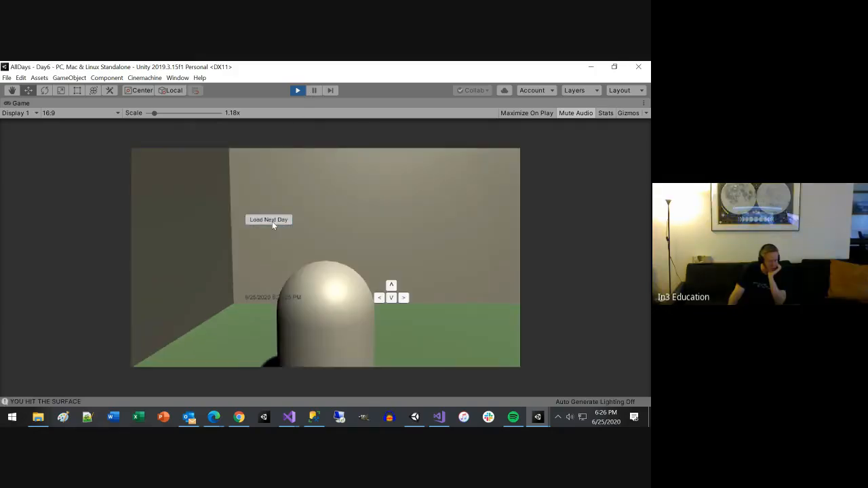
click(273, 221)
click(272, 221)
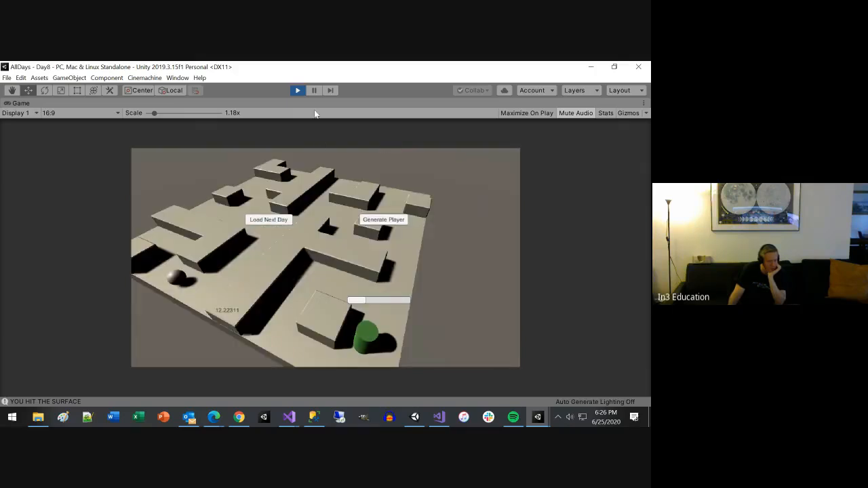
click(301, 90)
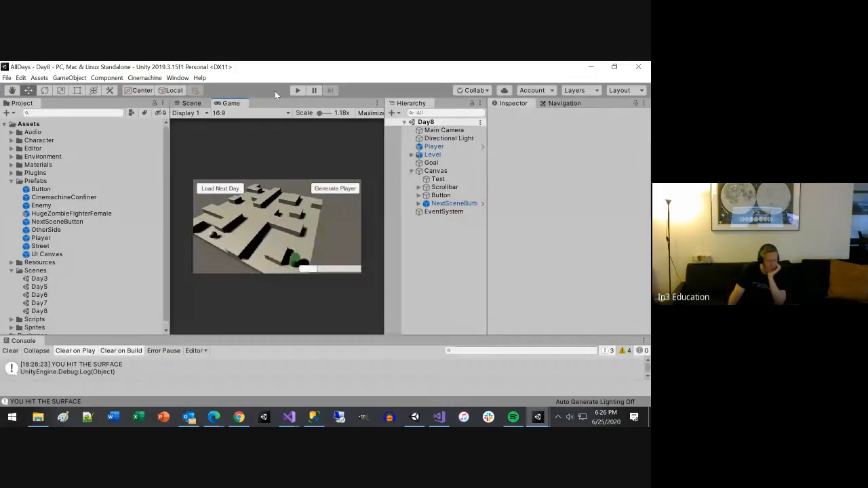
Step: Run the Day8 scene, test Load Next Day through Day3 and Day5 to Day6, and stop play mode
click(297, 90)
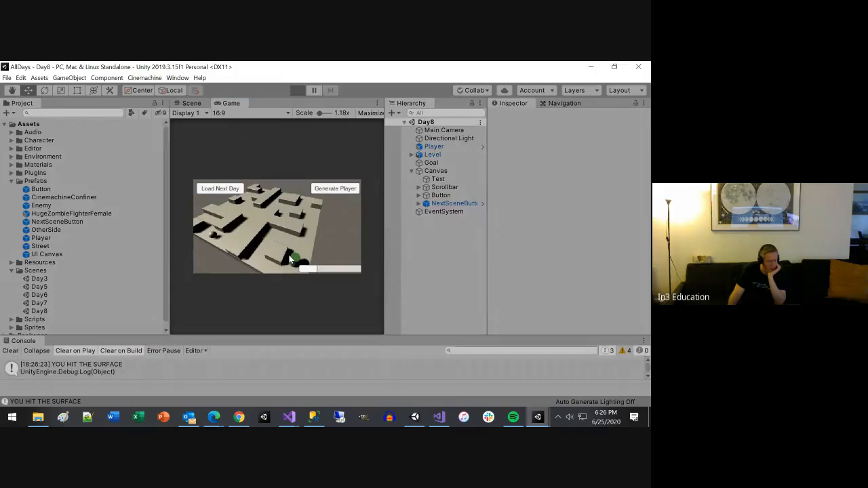
click(218, 189)
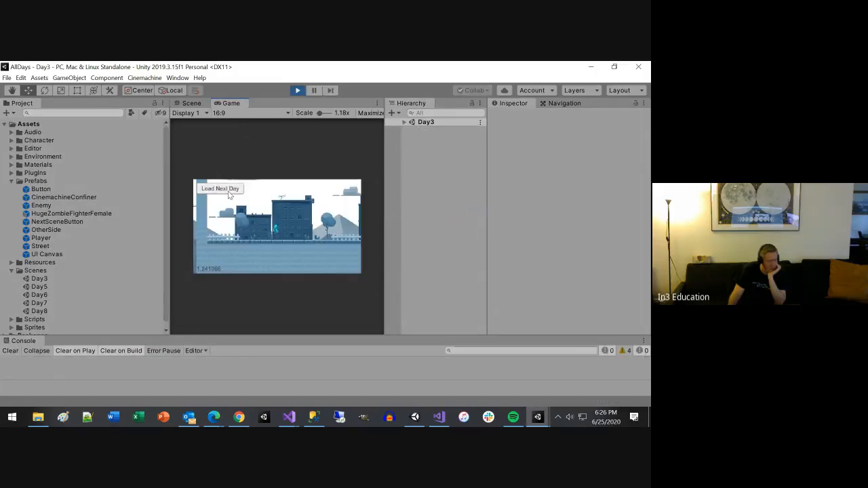
click(227, 191)
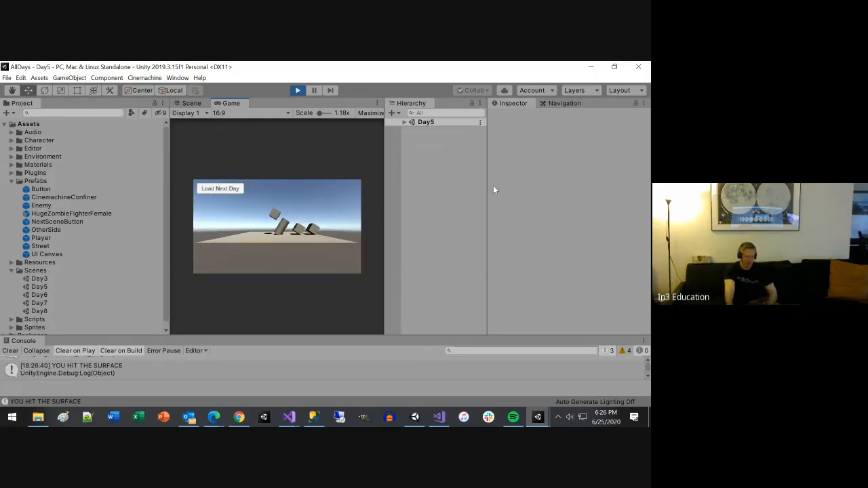
click(224, 189)
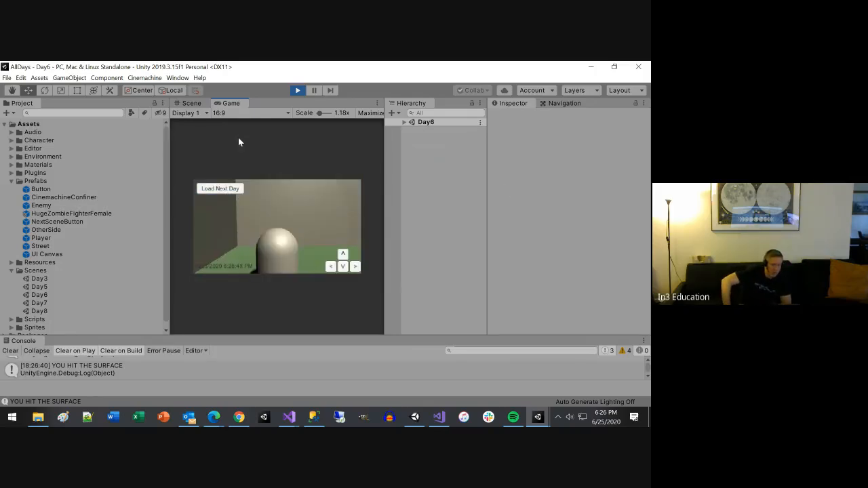
click(302, 91)
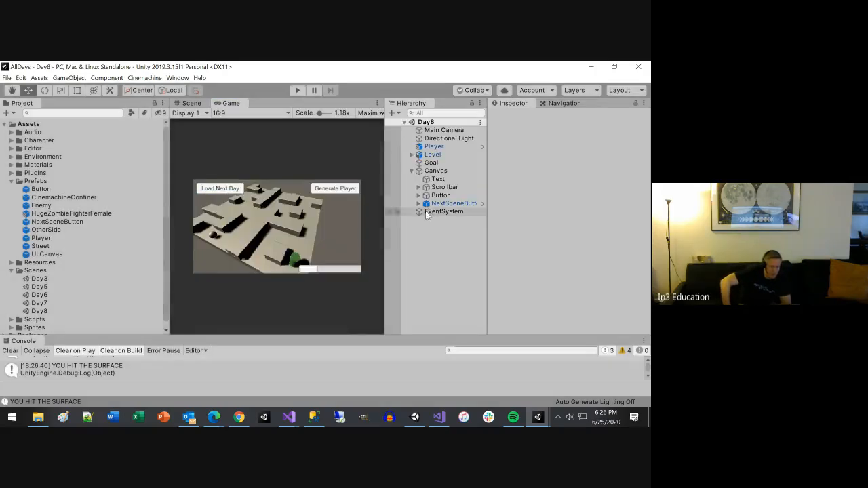
Step: Show the anchor settings of the Scrollbar in Day8's Canvas
click(436, 171)
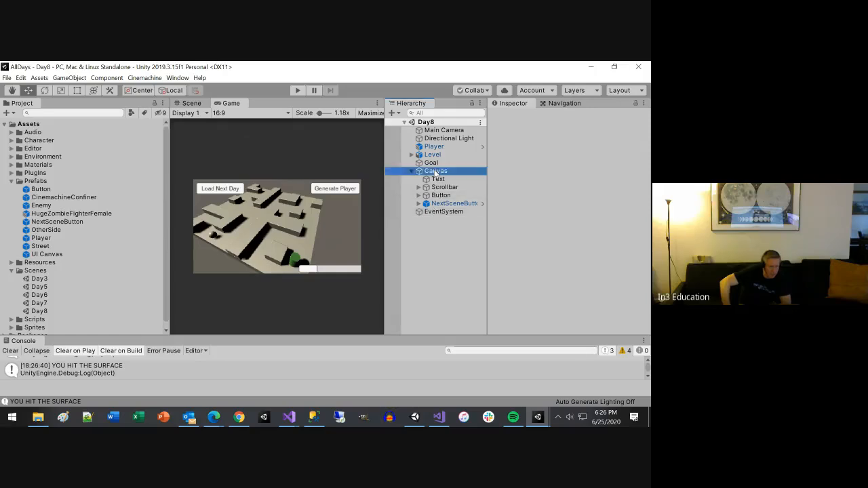
click(445, 188)
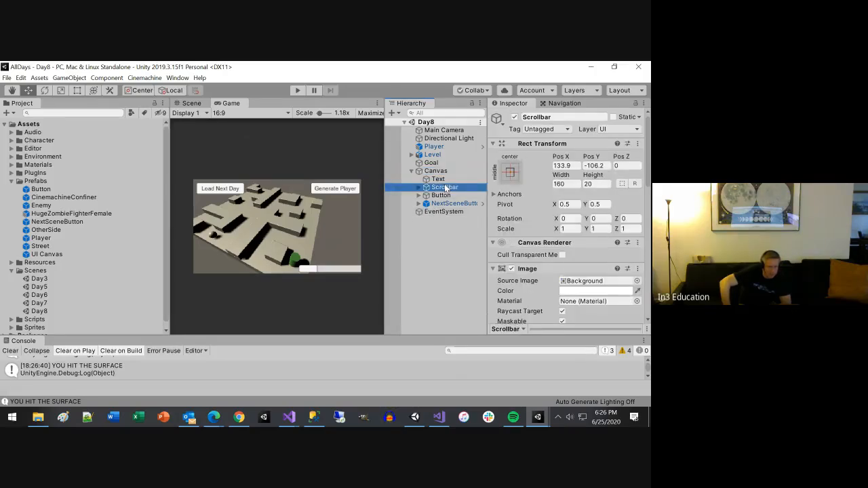
click(496, 195)
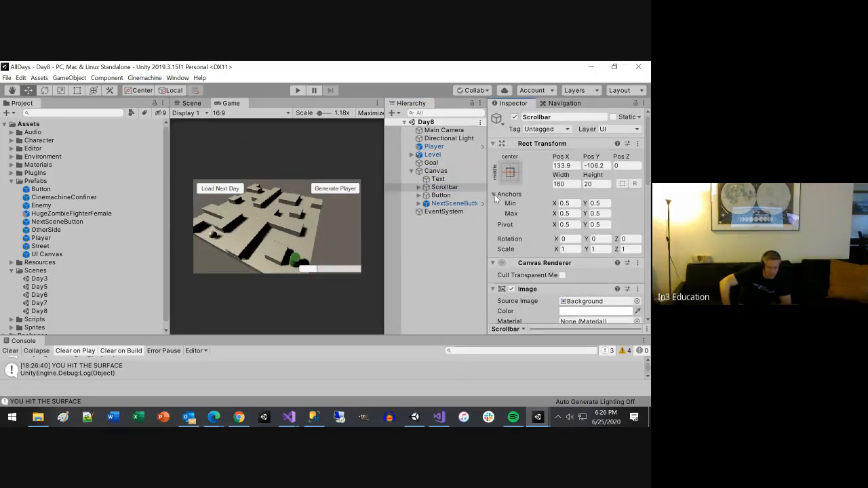
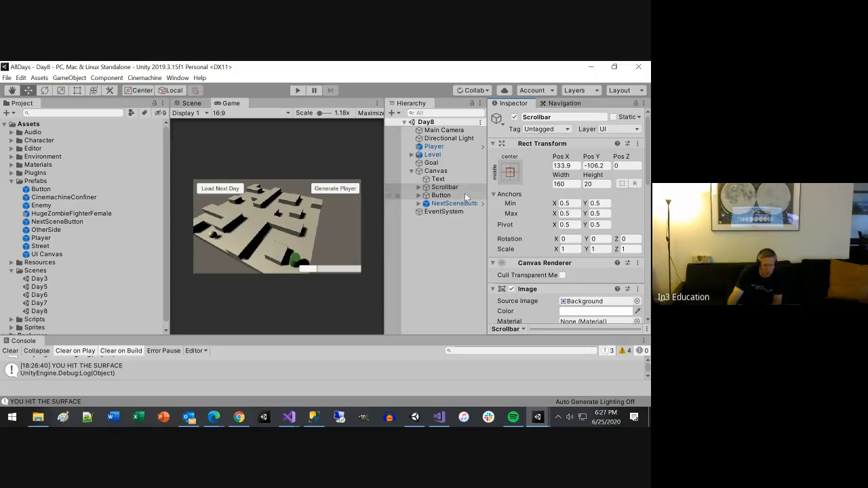
Step: Anchor the Canvas Scrollbar to the bottom right with the anchor presets and save the Day8 scene
click(419, 188)
click(419, 187)
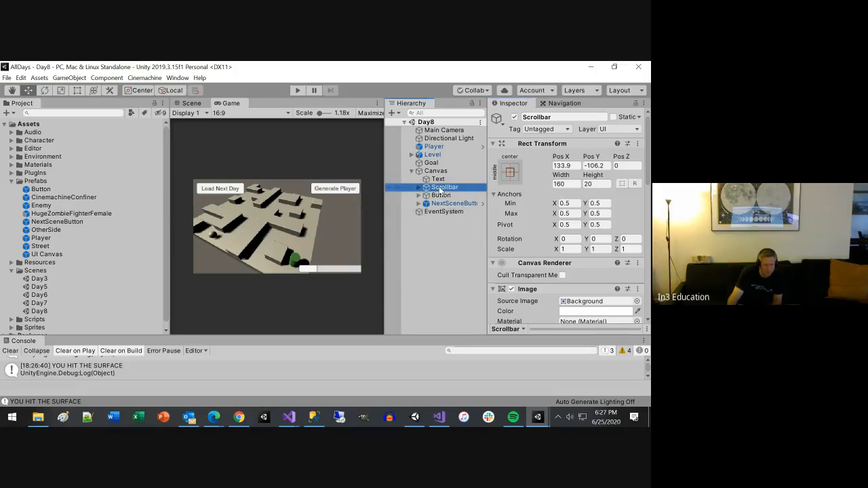
click(441, 189)
click(510, 173)
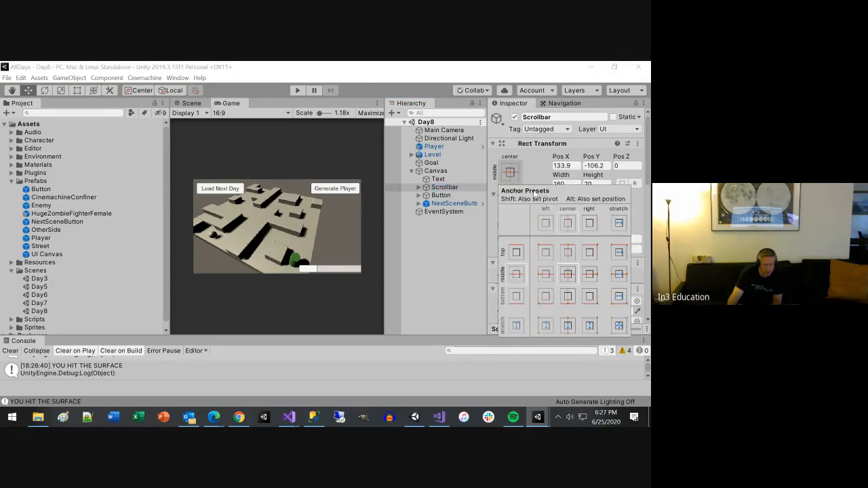
click(588, 299)
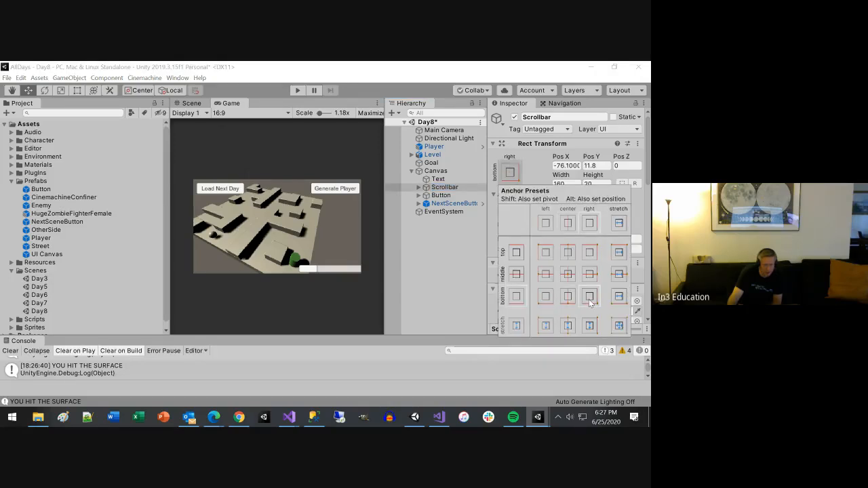
key(ctrl+s)
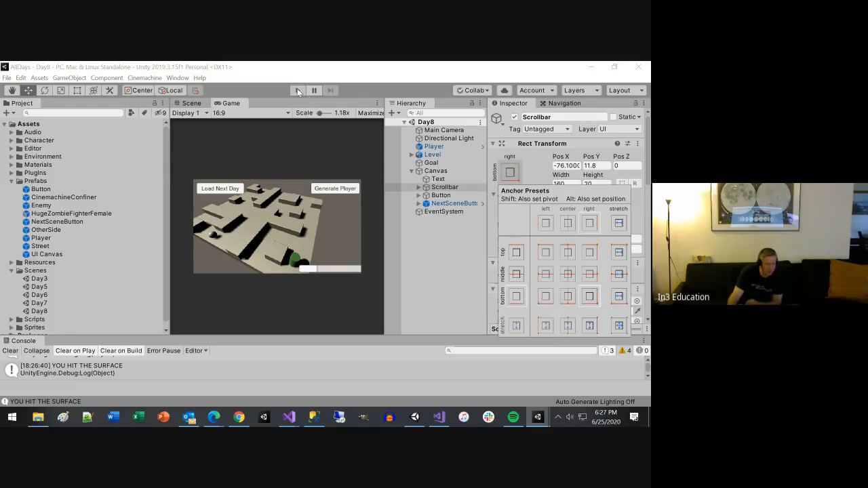
click(310, 97)
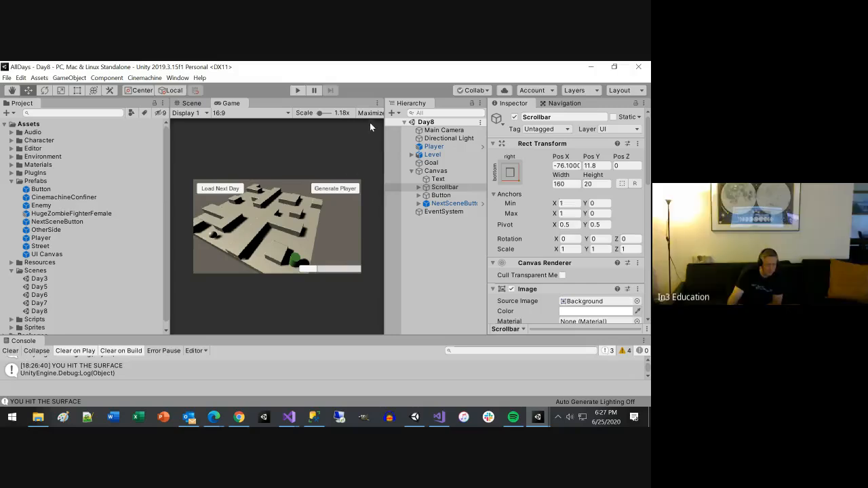
Step: Run the Day8 scene, maximize the Game view, test moving the scrollbar, and stop play mode
click(378, 103)
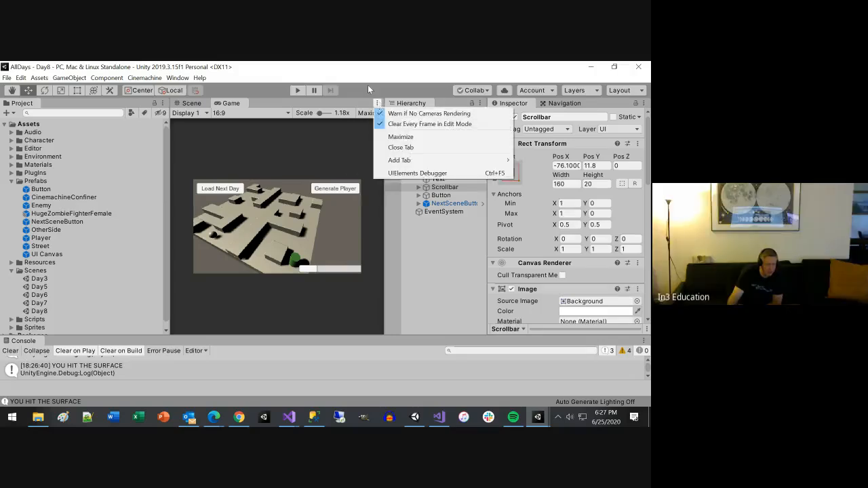
click(369, 89)
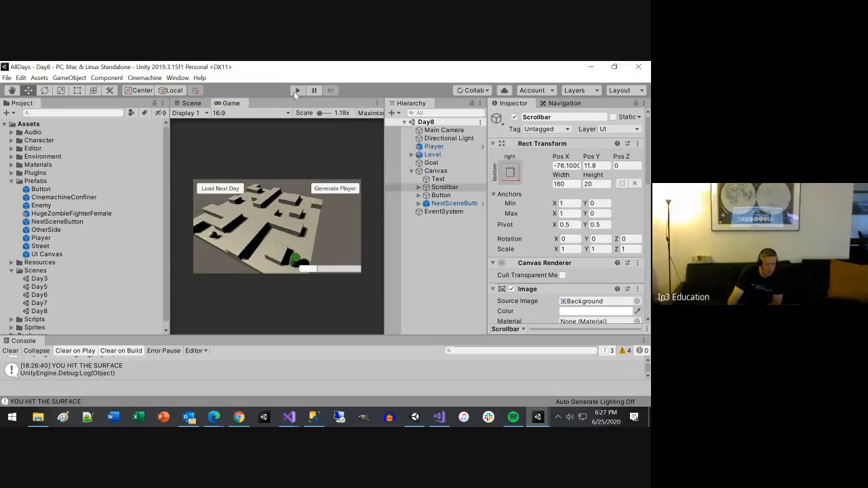
click(297, 90)
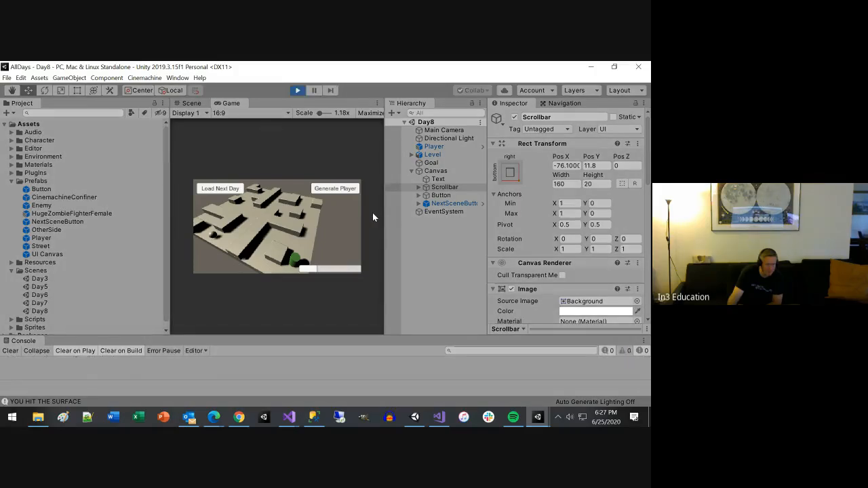
mouse_move(304, 272)
mouse_down()
mouse_move(363, 266)
mouse_move(312, 269)
mouse_up()
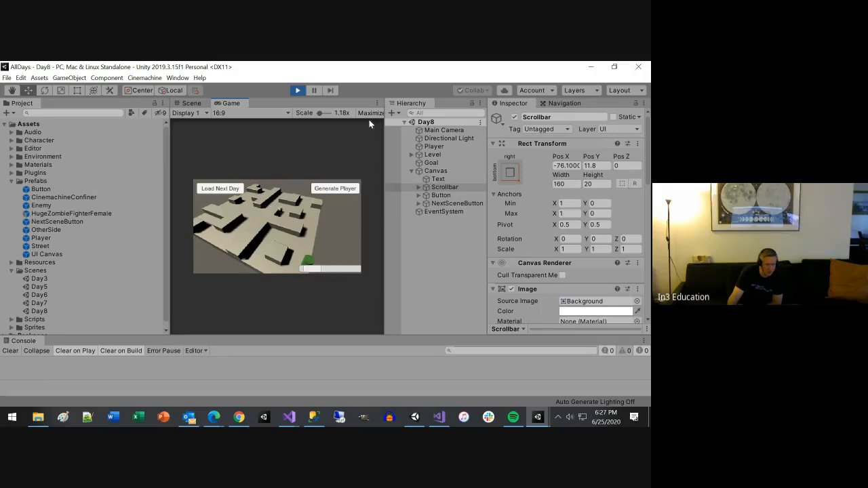
click(377, 103)
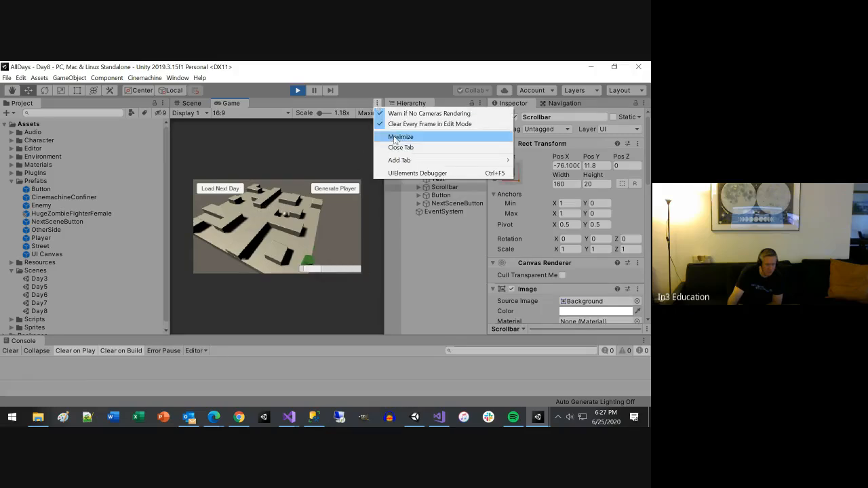
click(395, 137)
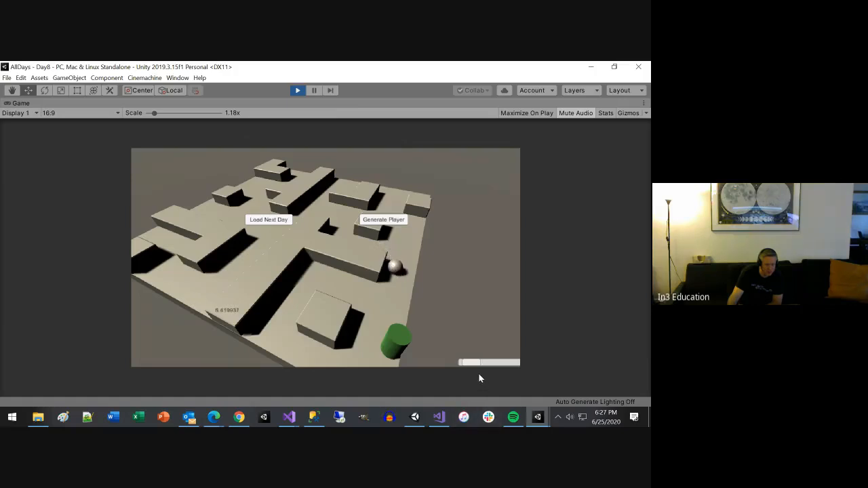
drag(470, 364, 494, 364)
click(299, 90)
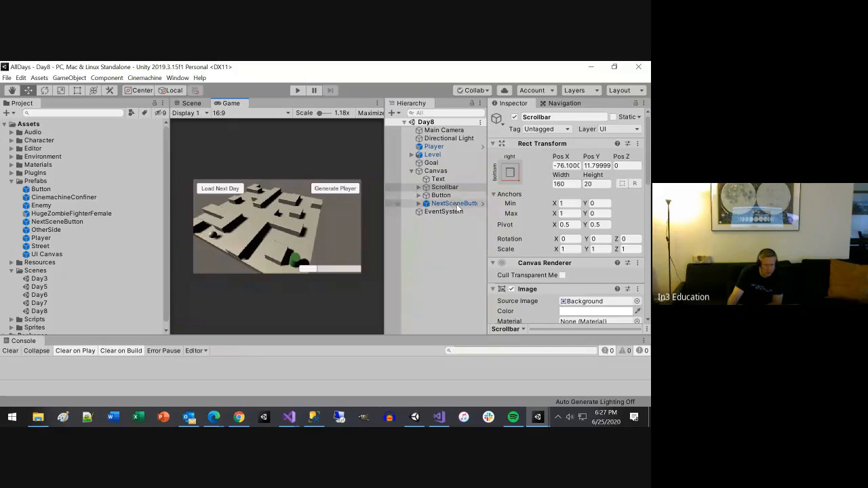
Step: Anchor the Generate Player button to the top right of the Canvas and save the scene
click(454, 204)
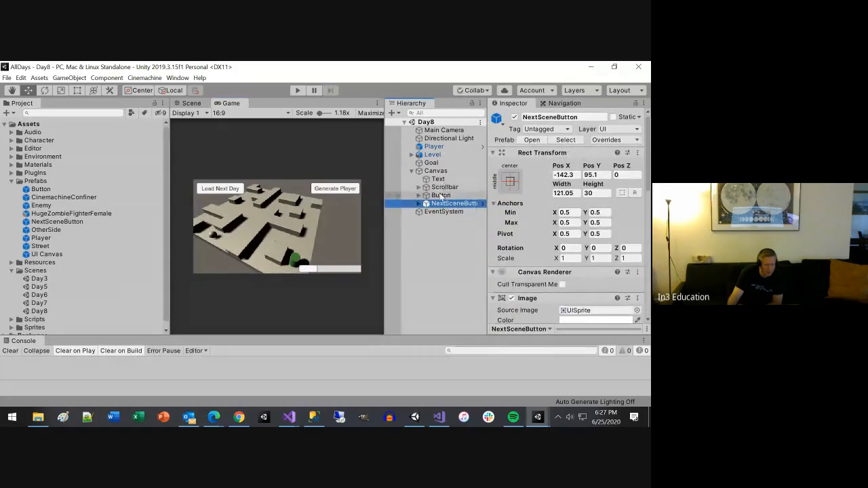
click(440, 195)
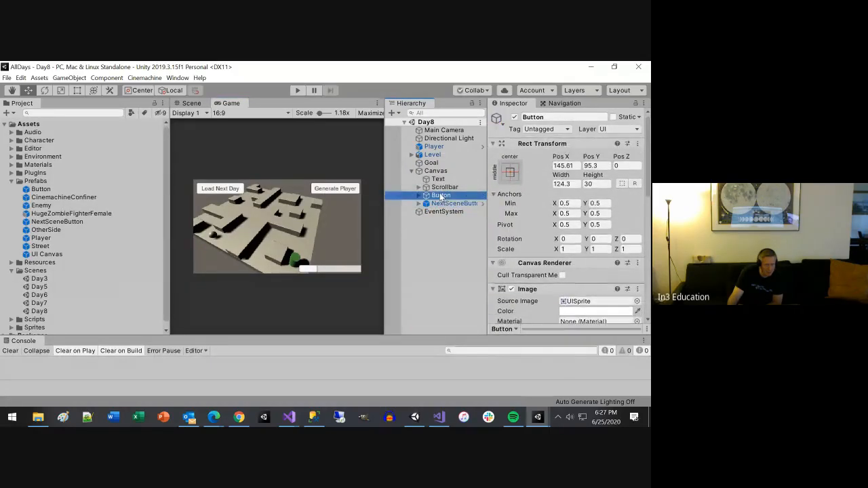
click(512, 175)
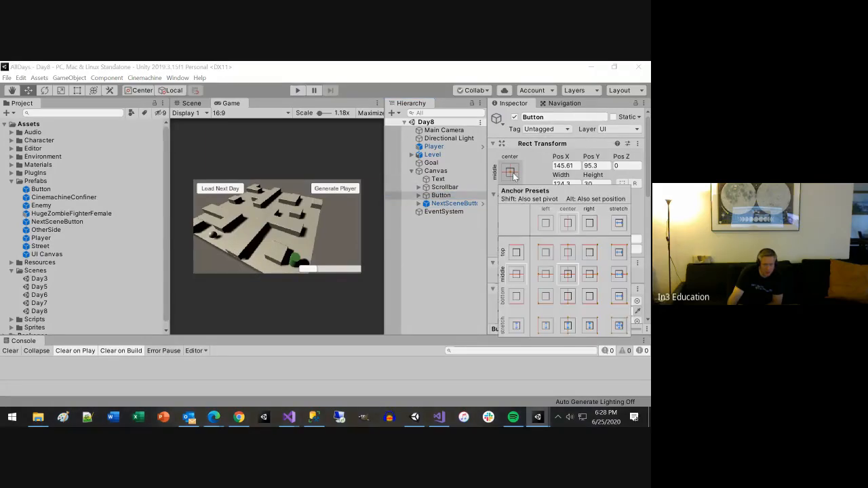
click(589, 252)
key(ctrl+s)
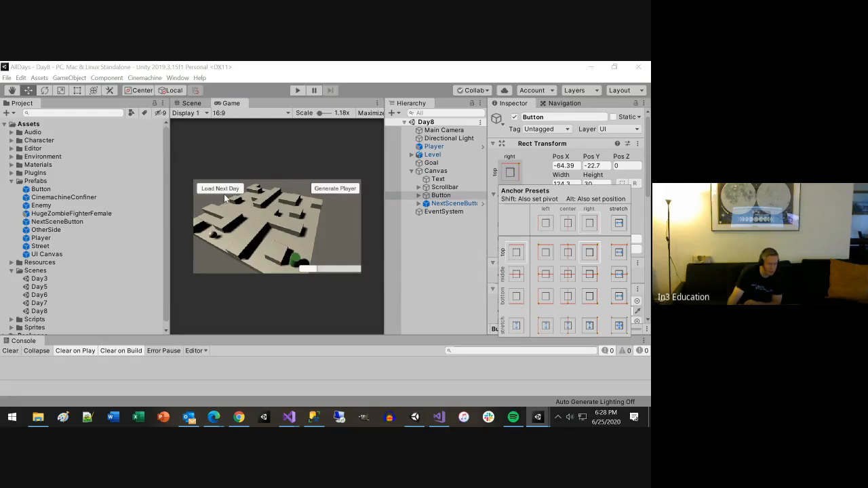
click(465, 206)
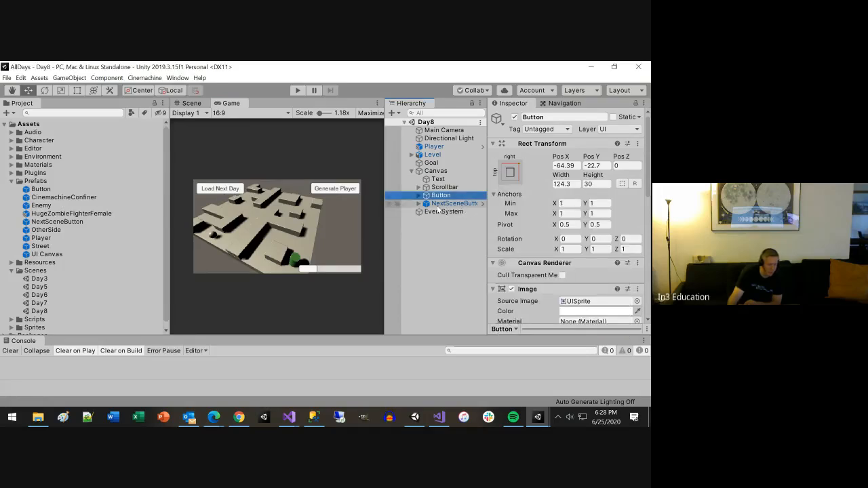
Step: Anchor Day8's NextSceneButton instance to the top left of the Canvas
click(444, 205)
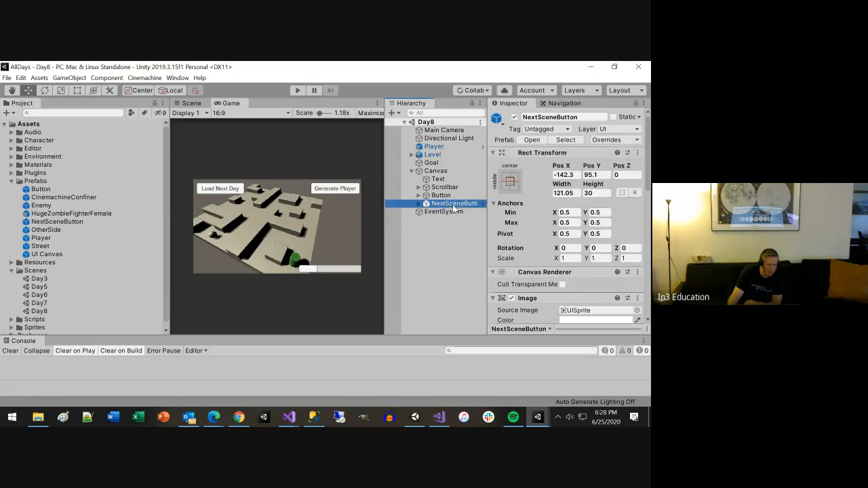
click(511, 182)
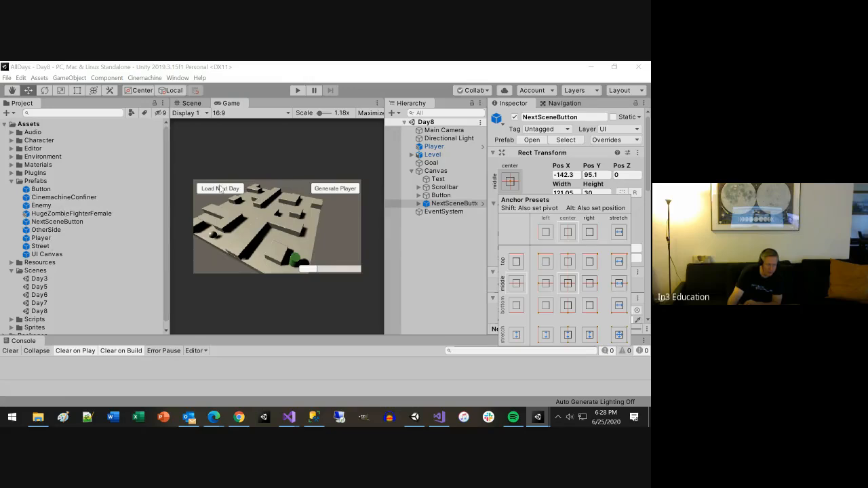
click(545, 262)
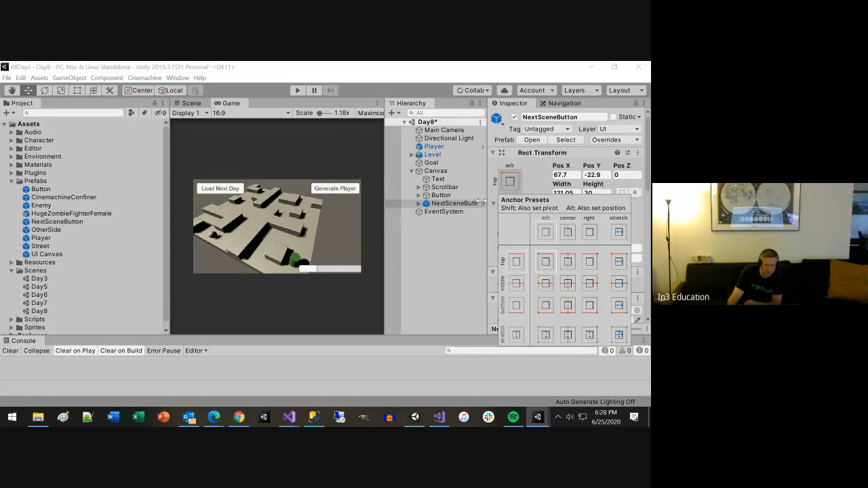
click(532, 175)
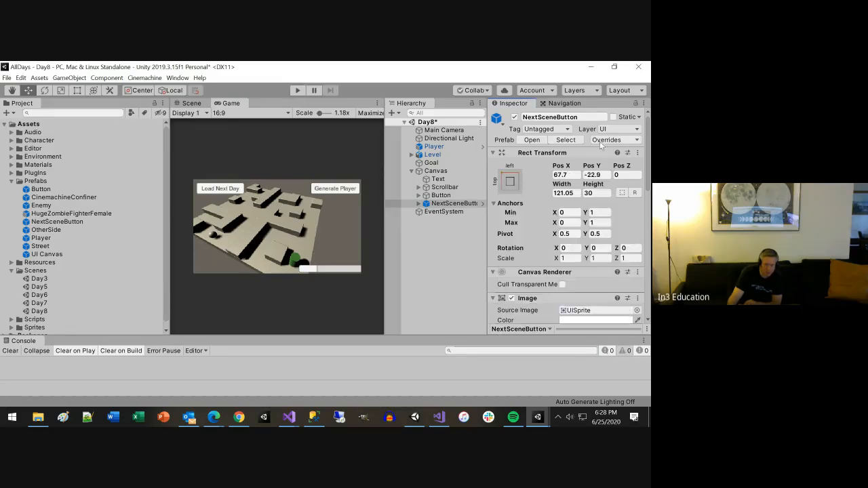
Step: Examine the NextSceneButton instance's prefab overrides, comparing its Switch Scene script with the prefab source
click(618, 140)
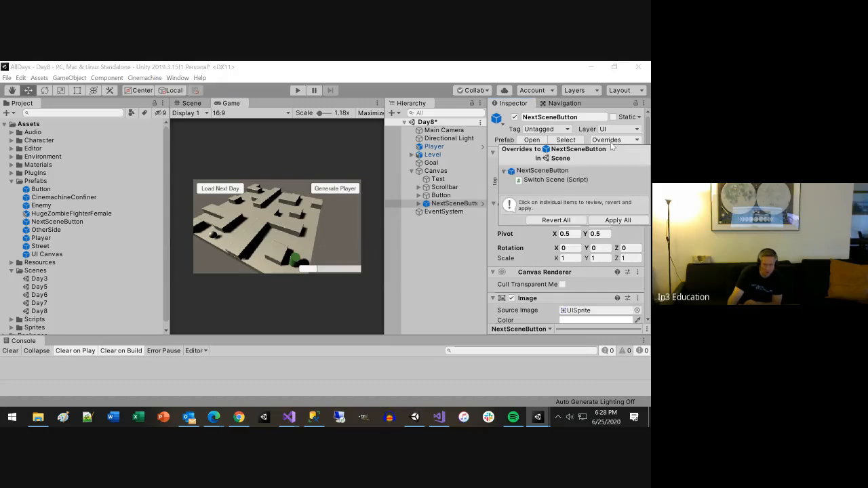
click(547, 180)
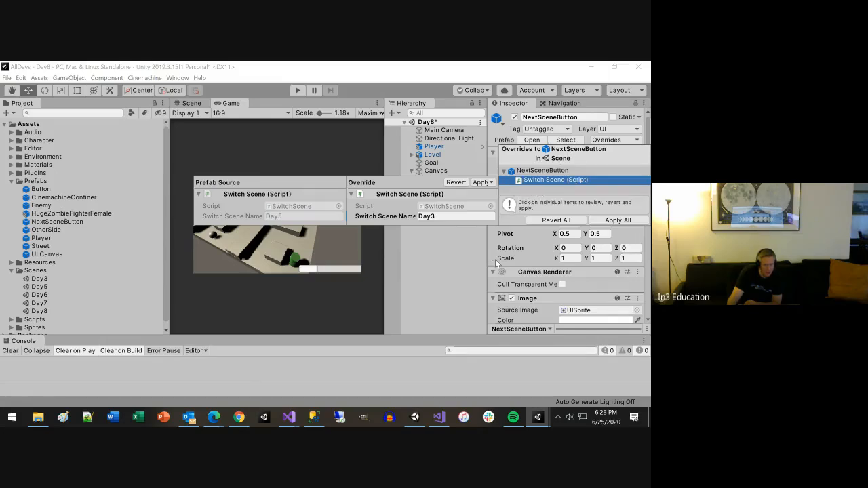
click(472, 276)
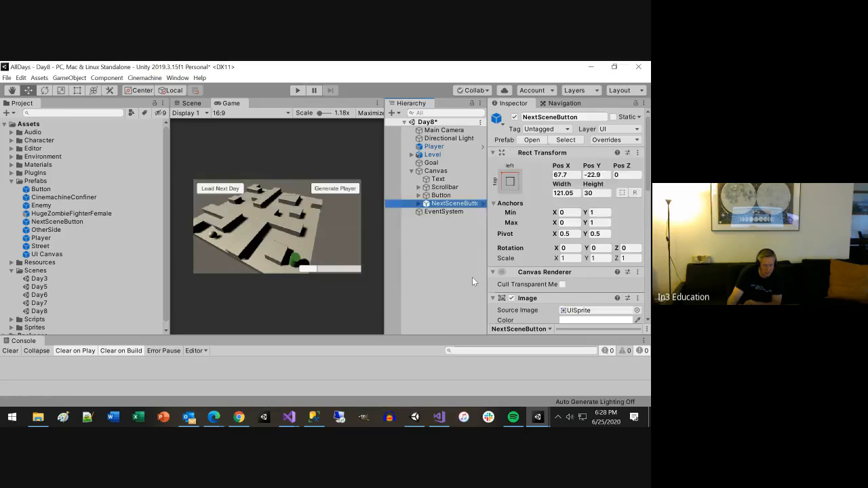
click(419, 203)
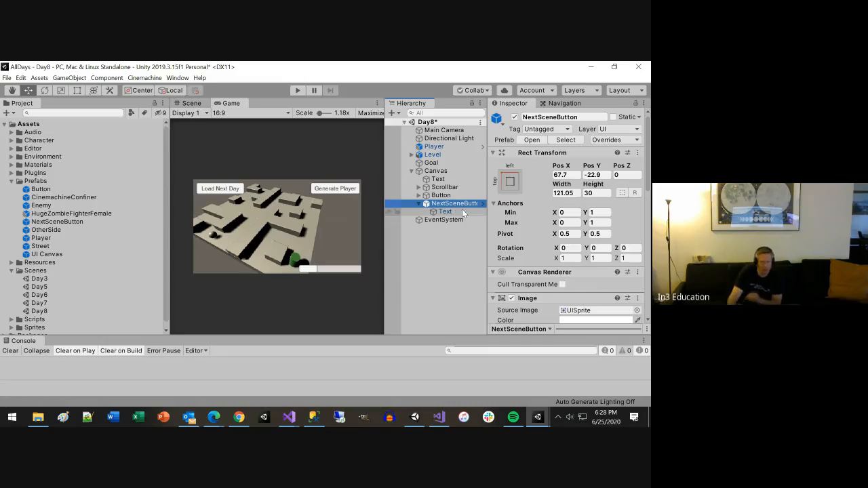
click(626, 141)
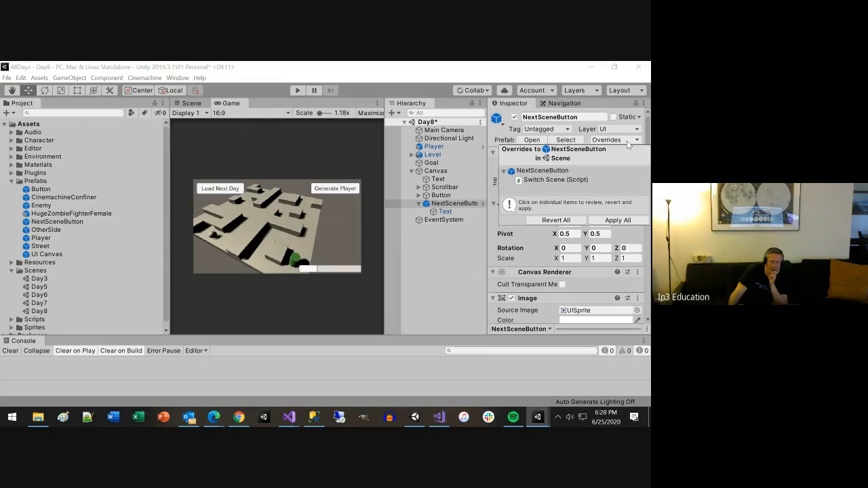
click(628, 141)
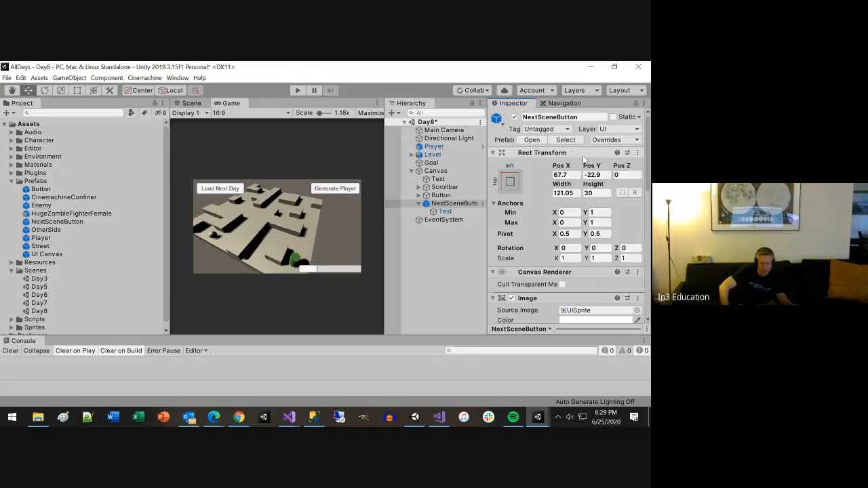
click(616, 175)
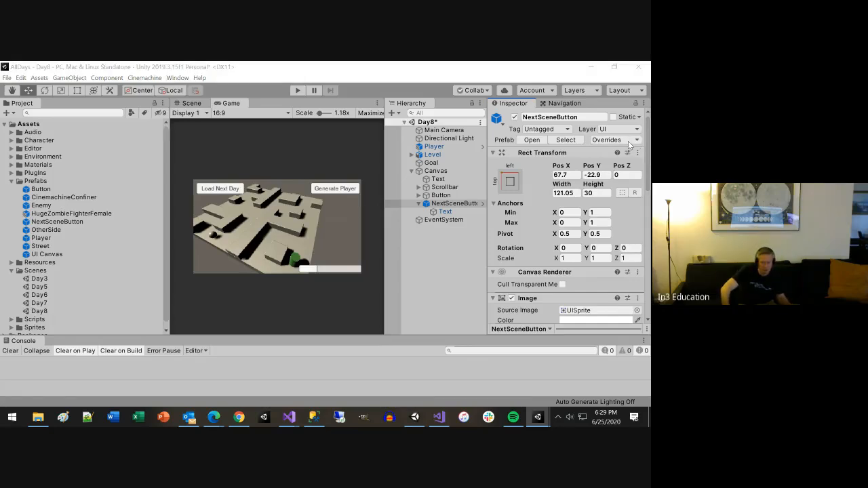
click(629, 141)
click(555, 179)
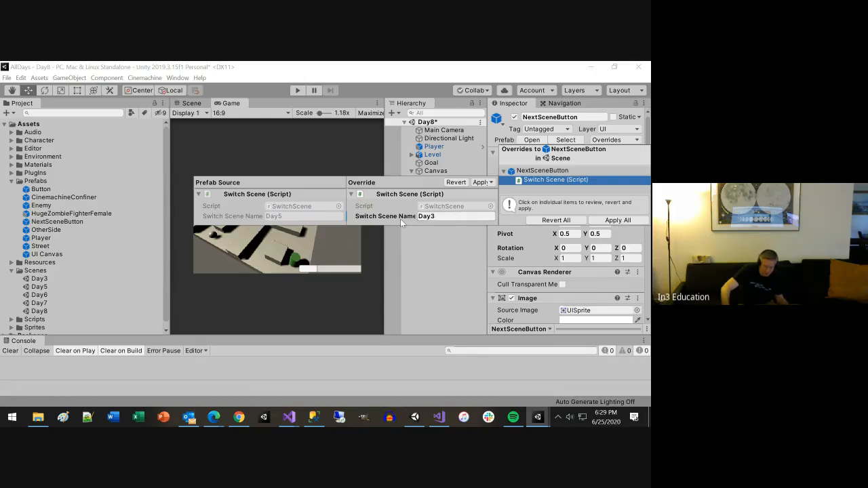
click(53, 237)
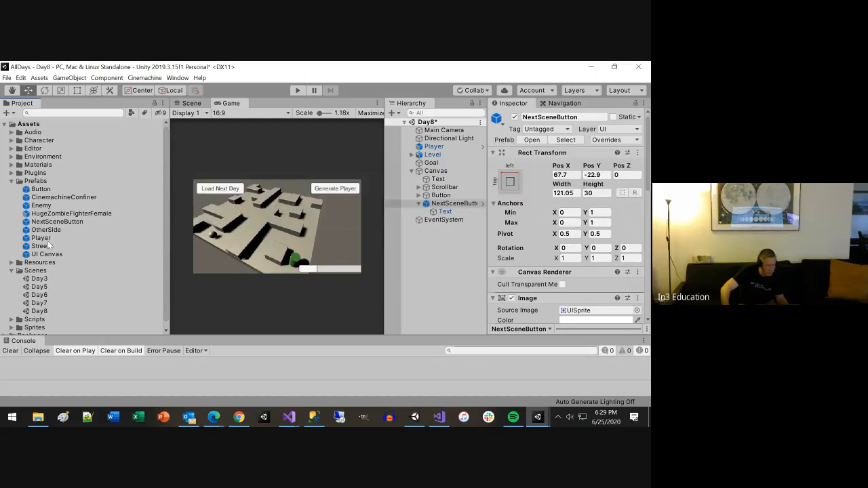
Step: Open the NextSceneButton prefab for editing, anchor its root to the top left, and return to the Day8 scene
click(44, 224)
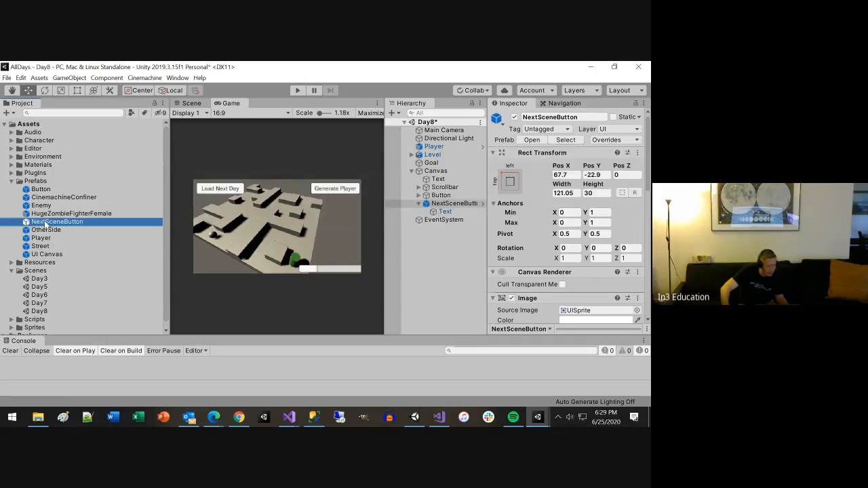
click(592, 146)
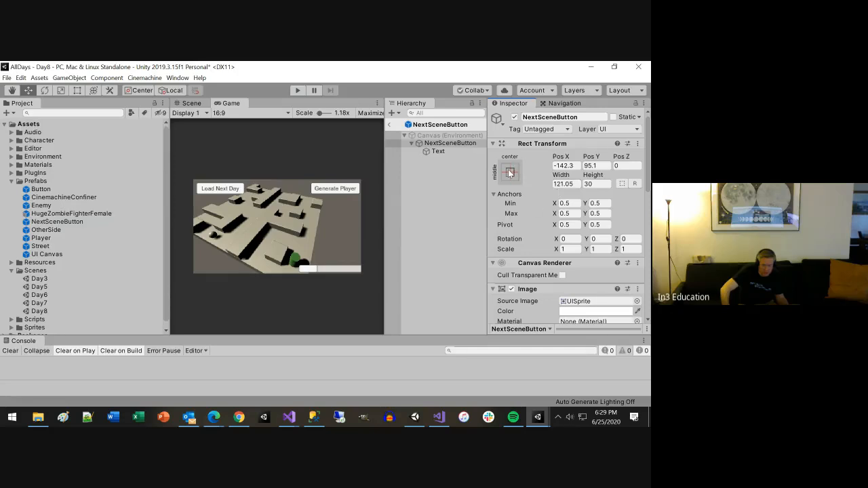
click(510, 173)
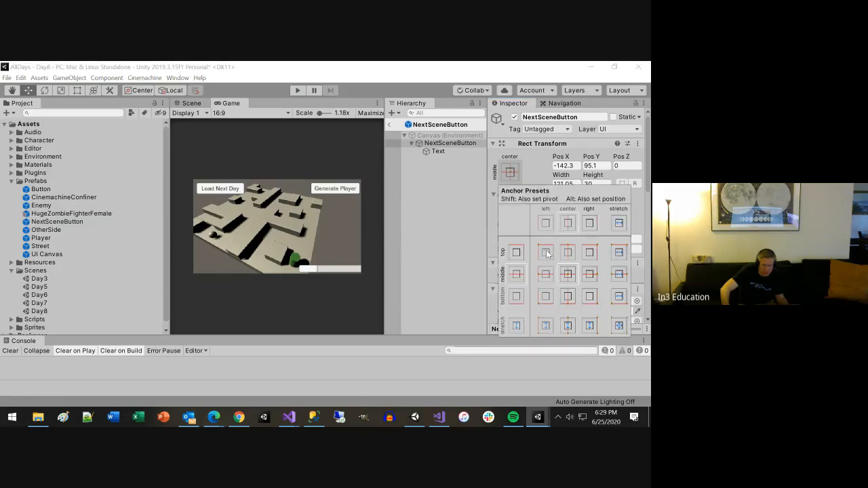
click(546, 252)
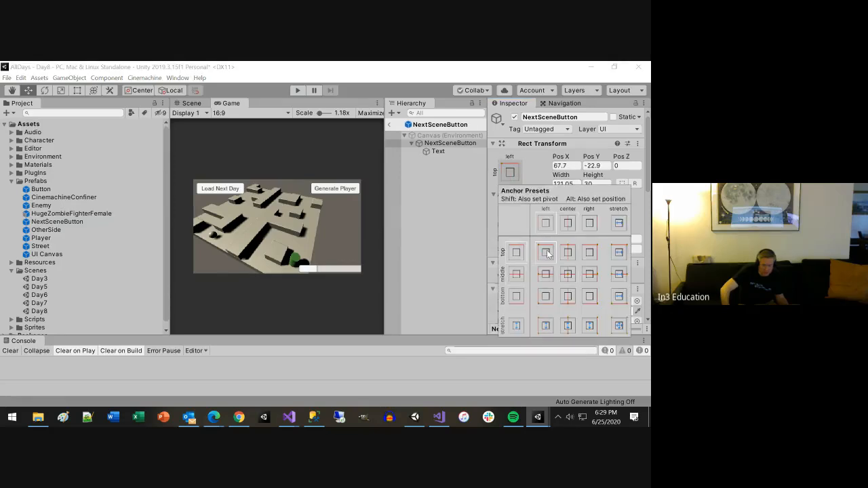
click(390, 128)
click(390, 128)
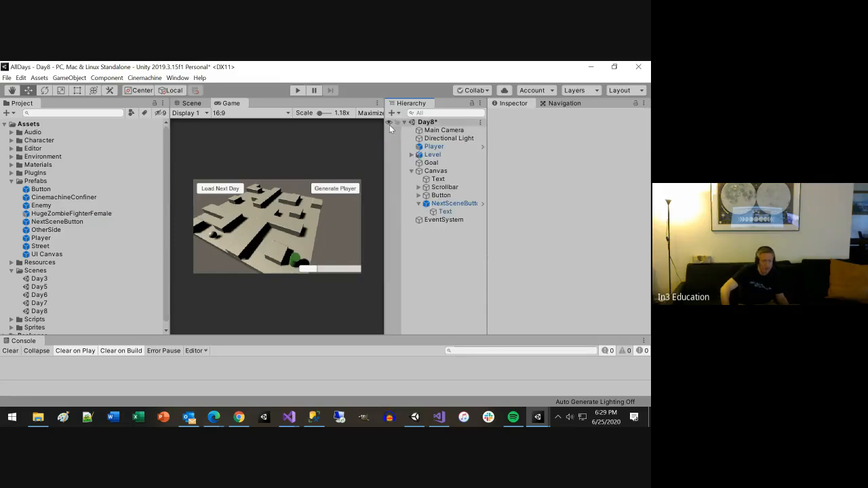
Step: Save the Day8 scene and open the Day3 scene
key(ctrl+s)
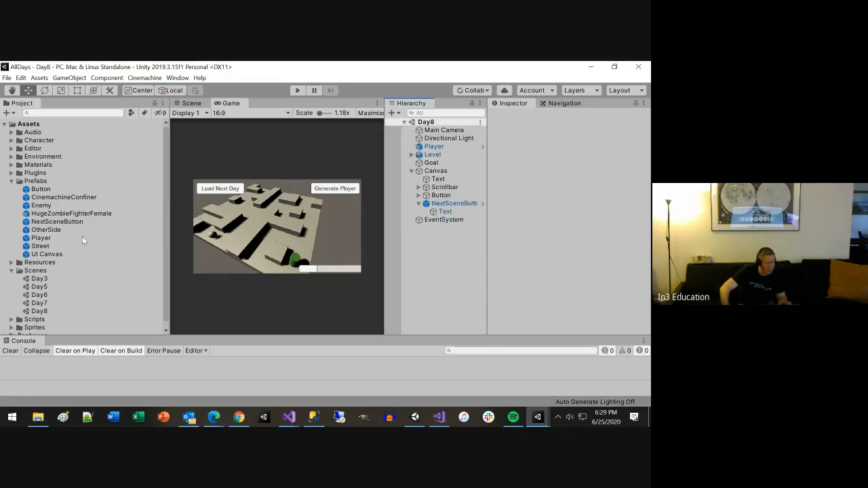
click(41, 279)
double_click(41, 282)
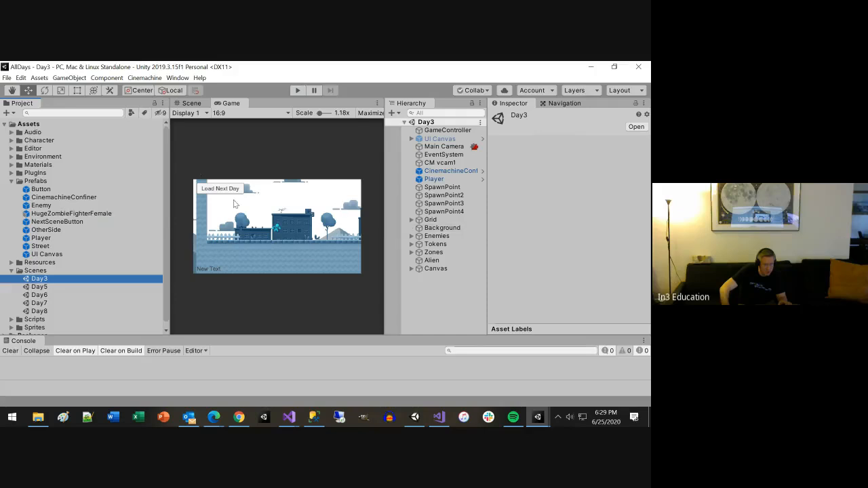
Step: Anchor Day3's NextSceneButton instance to the top left of the Canvas and save the scene
click(410, 269)
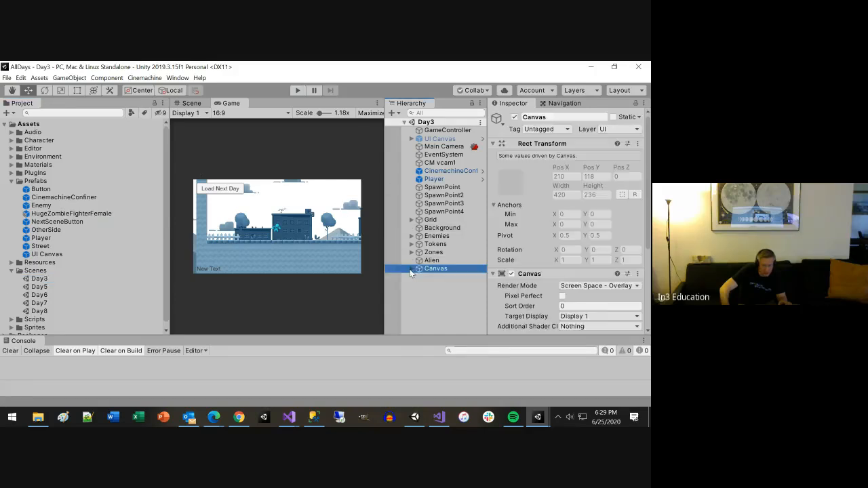
click(411, 270)
click(443, 284)
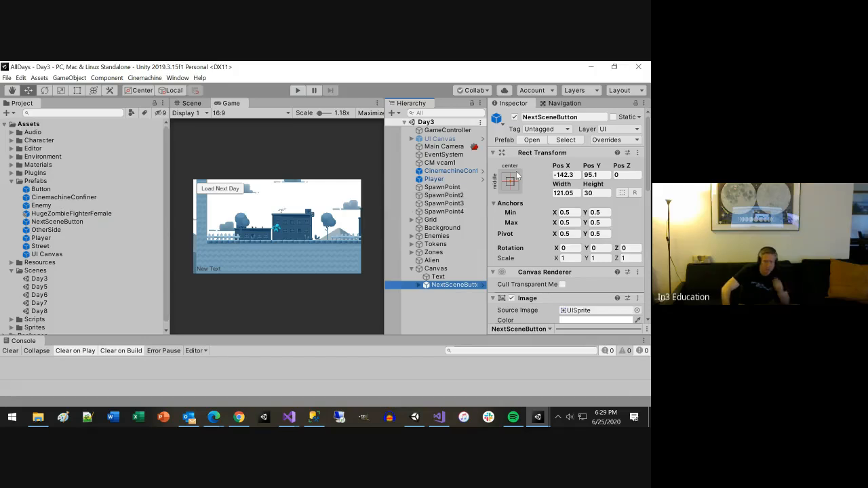
click(514, 181)
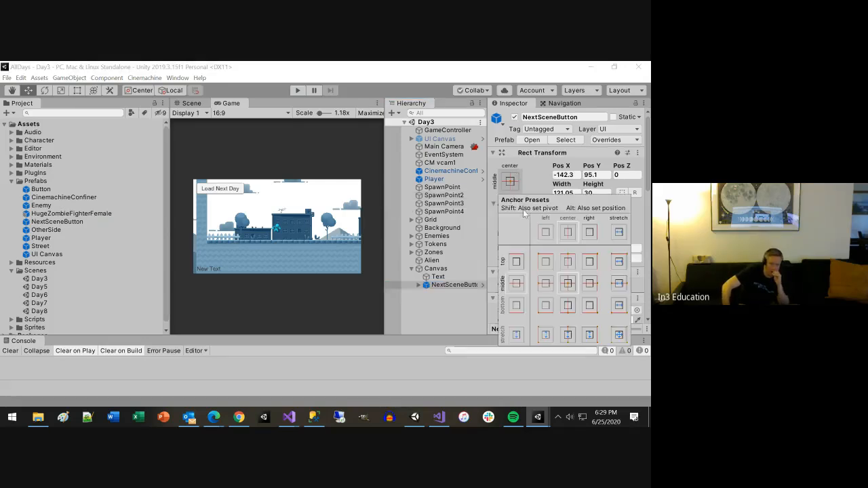
click(545, 265)
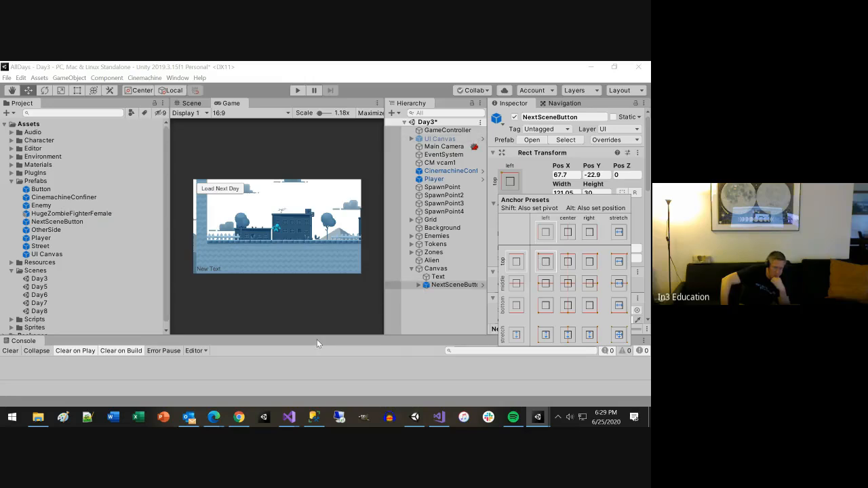
key(ctrl+s)
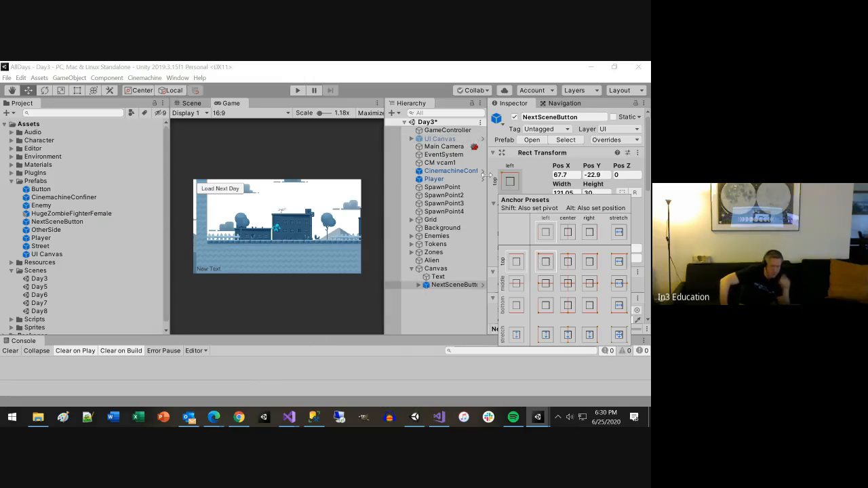
Step: Open the Day5 scene, anchor its NextSceneButton instance to the top left of the Canvas, and save the scene
click(47, 283)
double_click(46, 285)
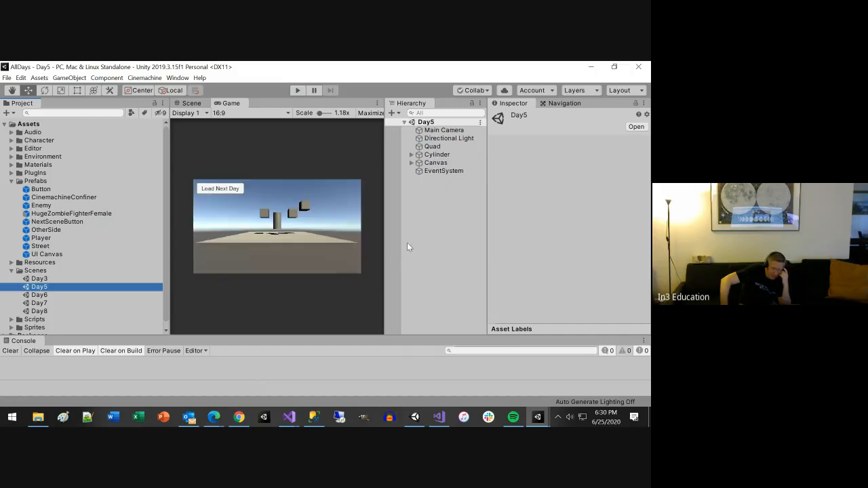
click(411, 163)
click(421, 170)
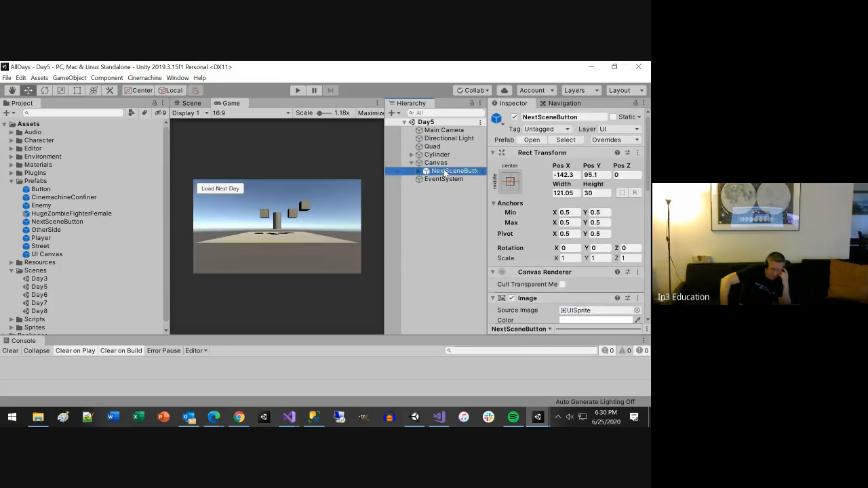
click(510, 181)
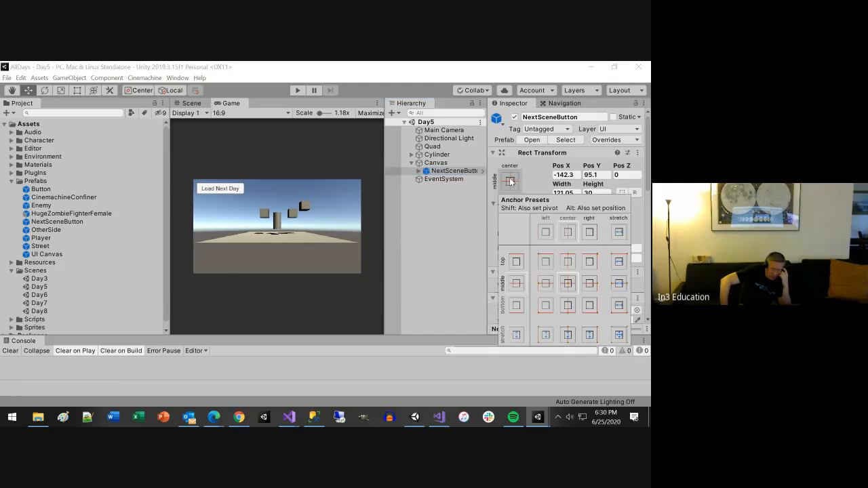
click(550, 233)
click(546, 265)
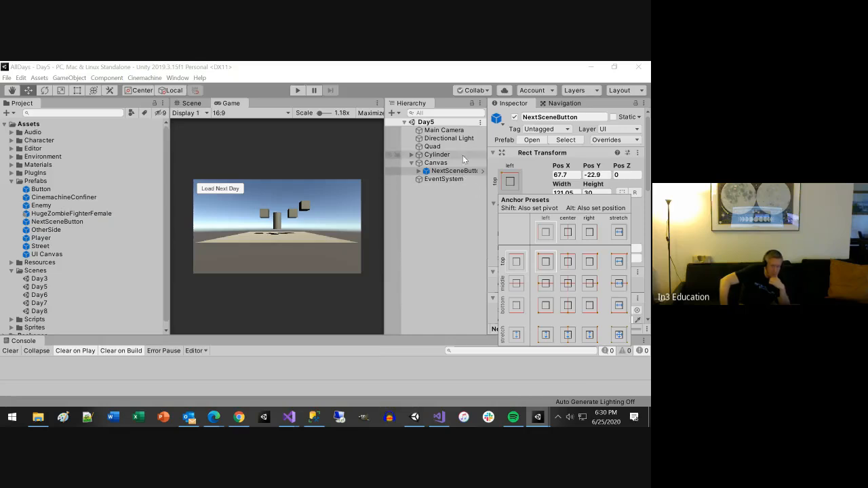
key(ctrl+s)
Step: Play-test Day5 with the Game view maximized, load the next day to check the button positions, and stop playing
click(298, 91)
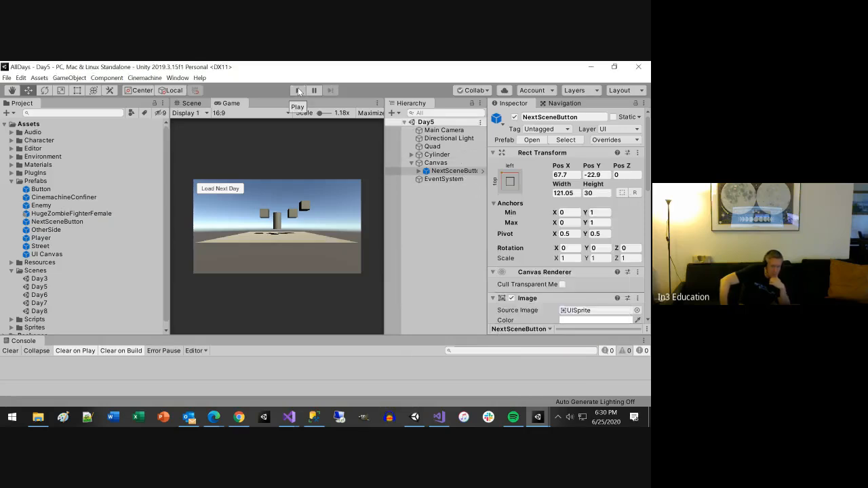
click(298, 91)
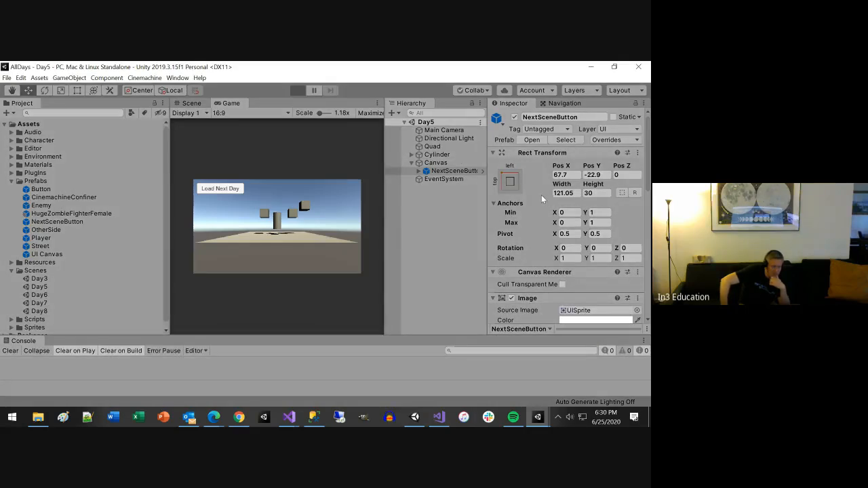
click(377, 106)
click(400, 136)
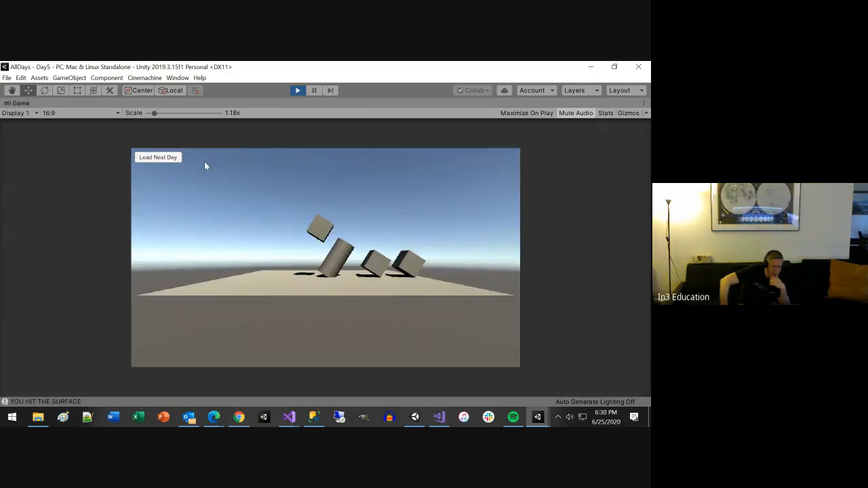
click(158, 158)
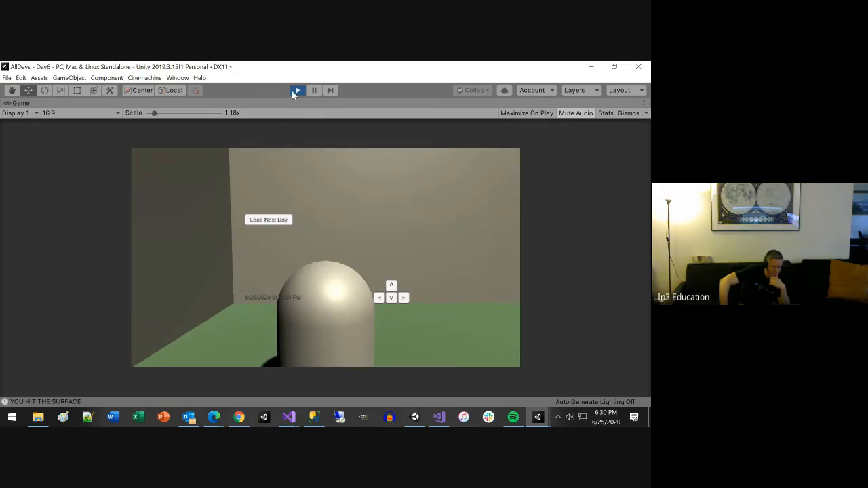
click(292, 91)
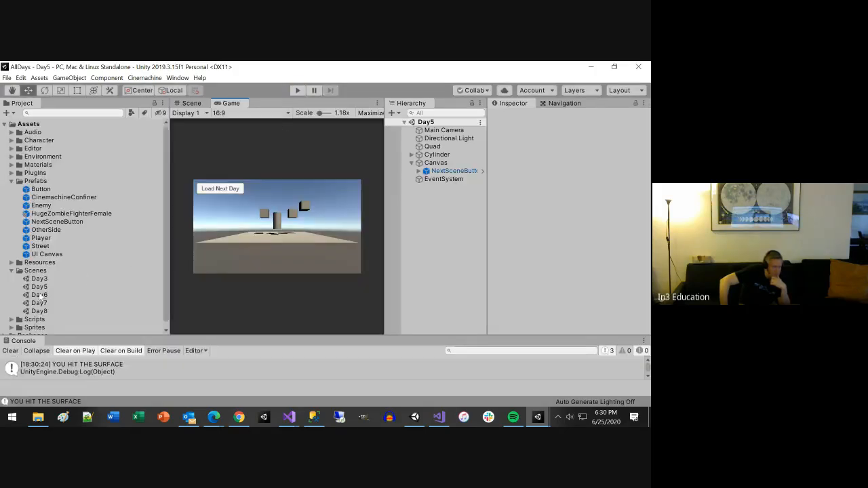
Step: Open the Day6 scene and anchor the Canvas's Text element to the bottom left
double_click(39, 295)
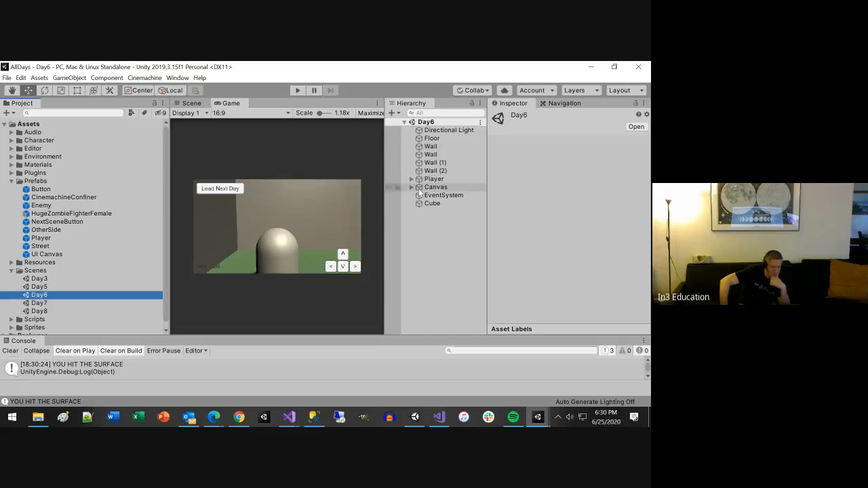
click(411, 187)
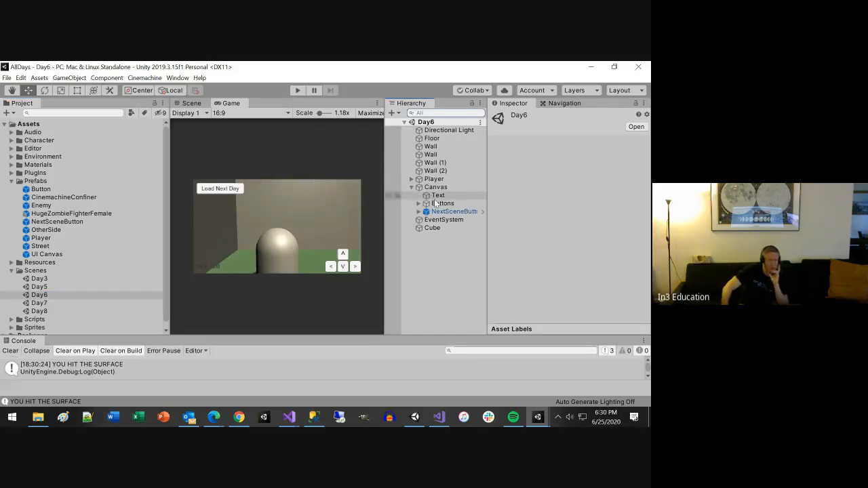
click(435, 195)
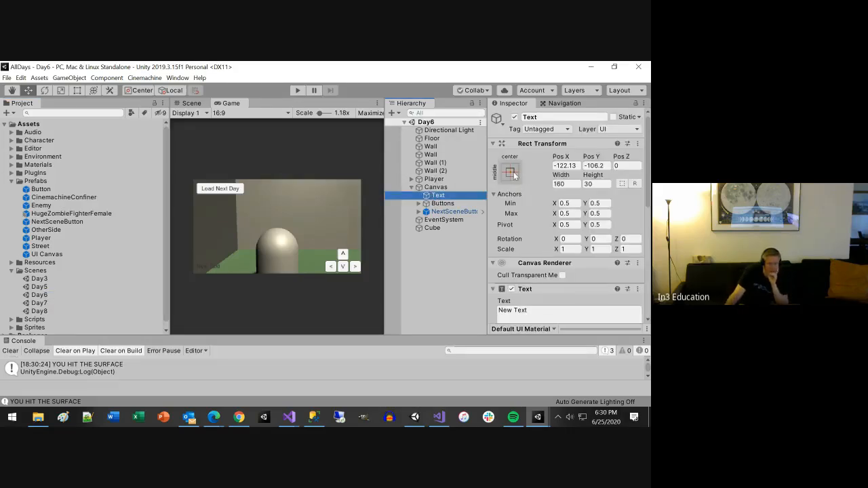
click(510, 172)
click(545, 297)
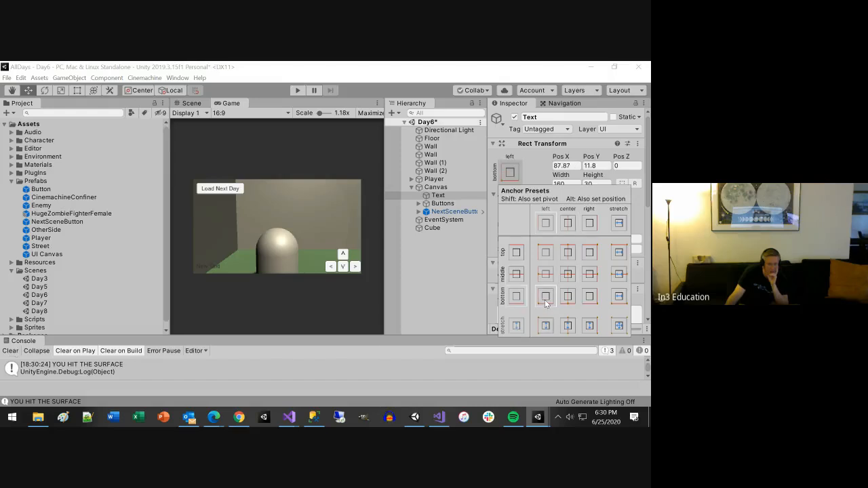
Step: Anchor Day6's Buttons group of arrow controls to the bottom right of the Canvas
click(444, 205)
click(443, 203)
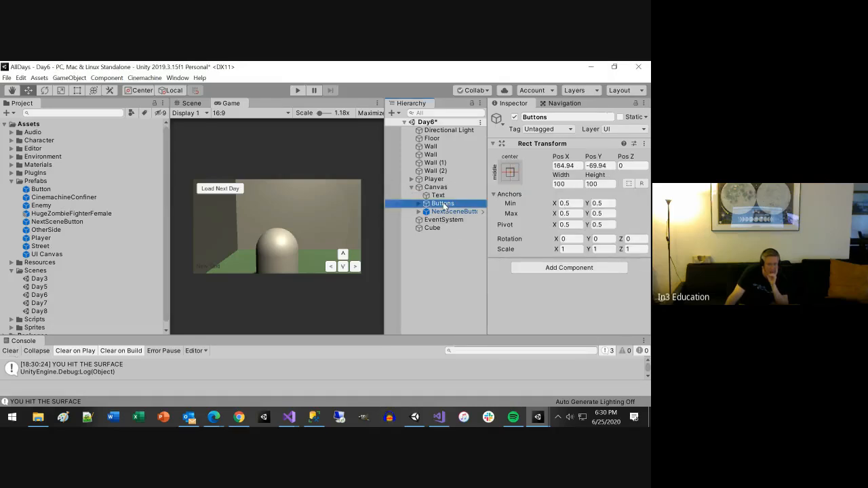
click(513, 175)
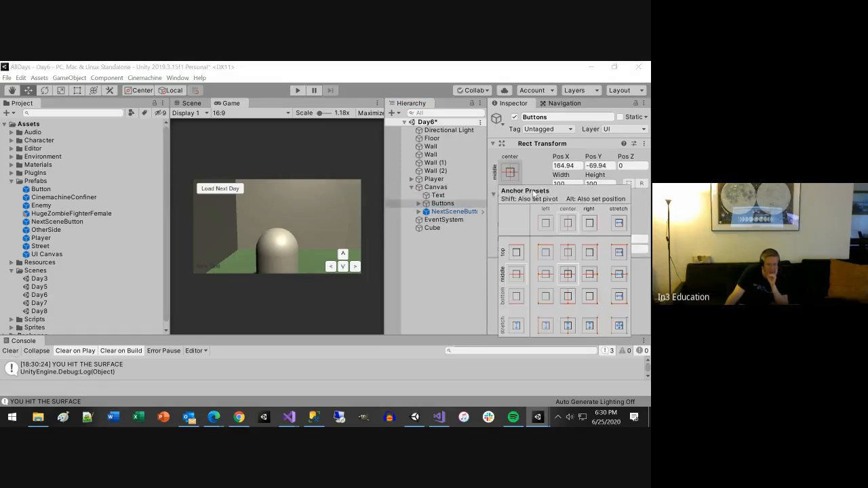
click(589, 300)
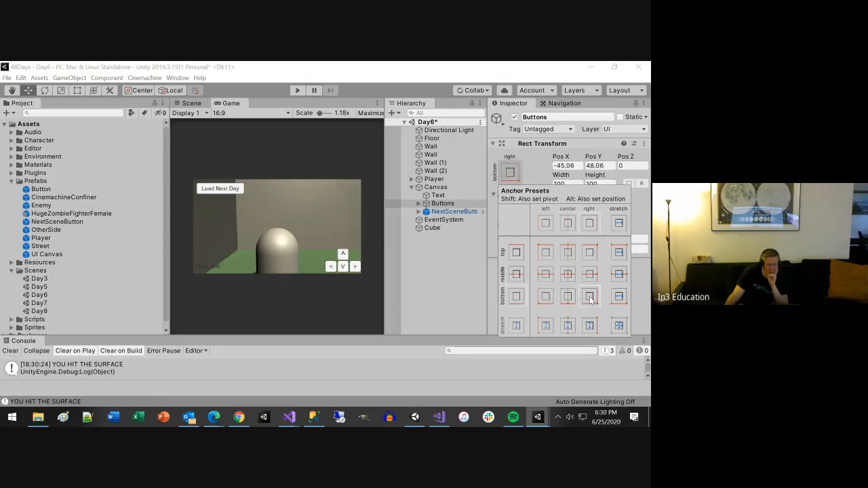
Step: Anchor Day6's NextSceneButton instance to the top left of the Canvas
click(439, 213)
click(512, 174)
click(450, 203)
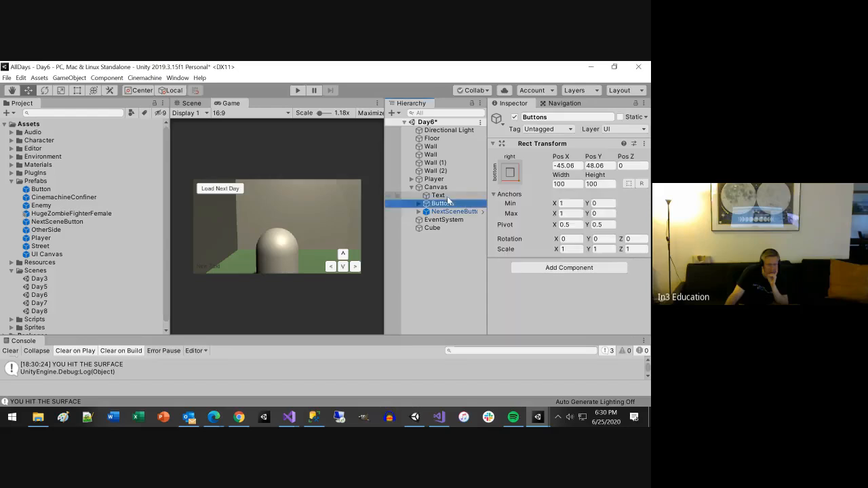
click(457, 213)
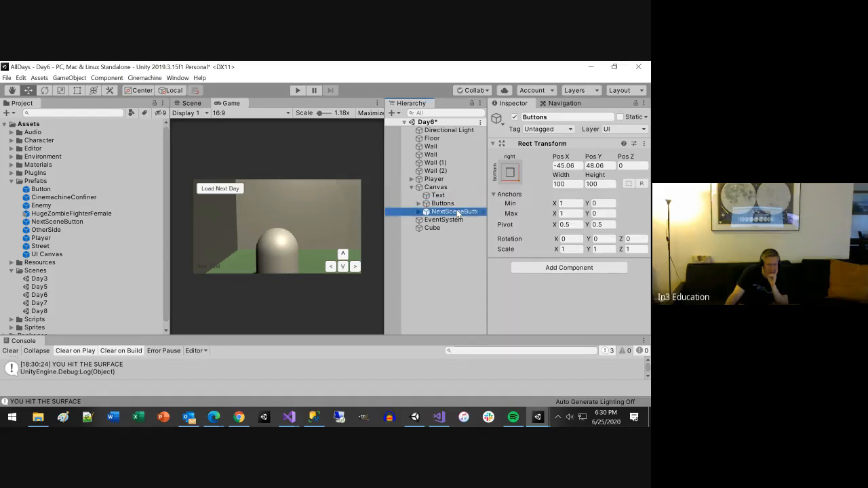
click(505, 186)
click(543, 264)
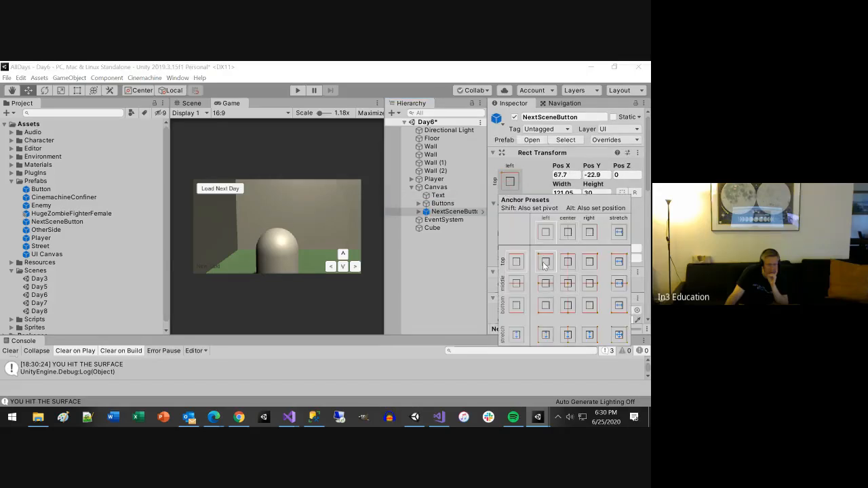
Step: Play-test Day6 with the Game view maximized to check the anchored UI, stop playing, and save the scene
click(298, 92)
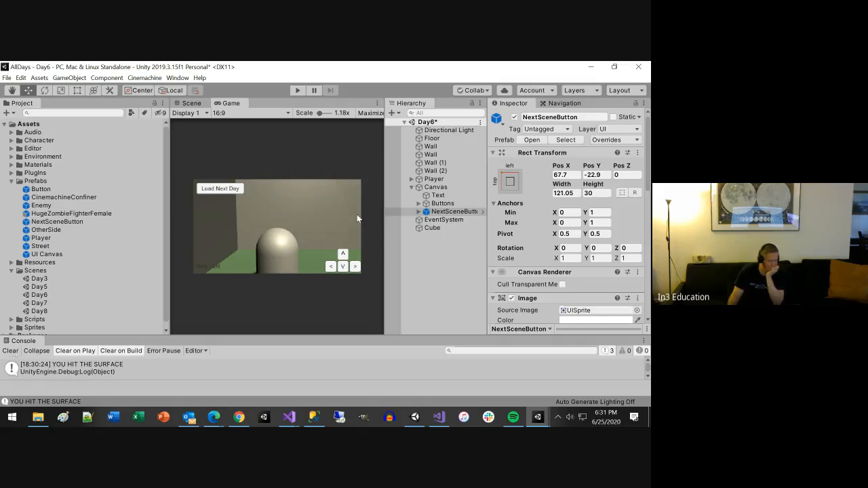
click(297, 92)
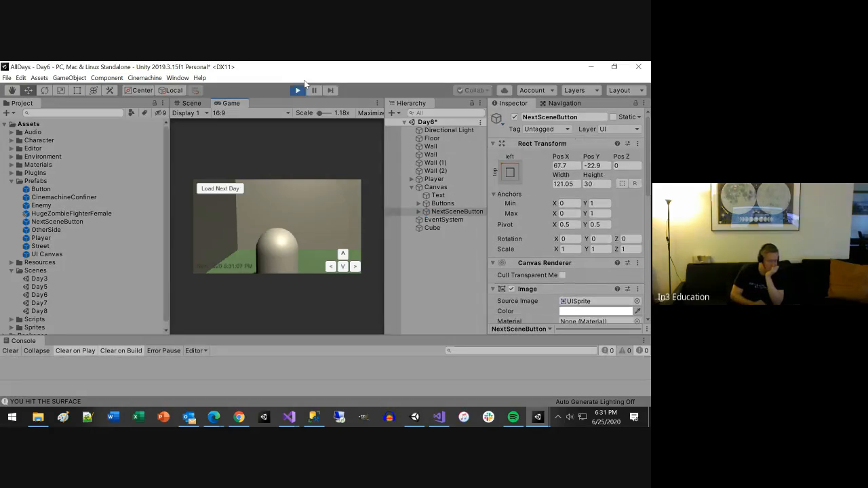
click(377, 104)
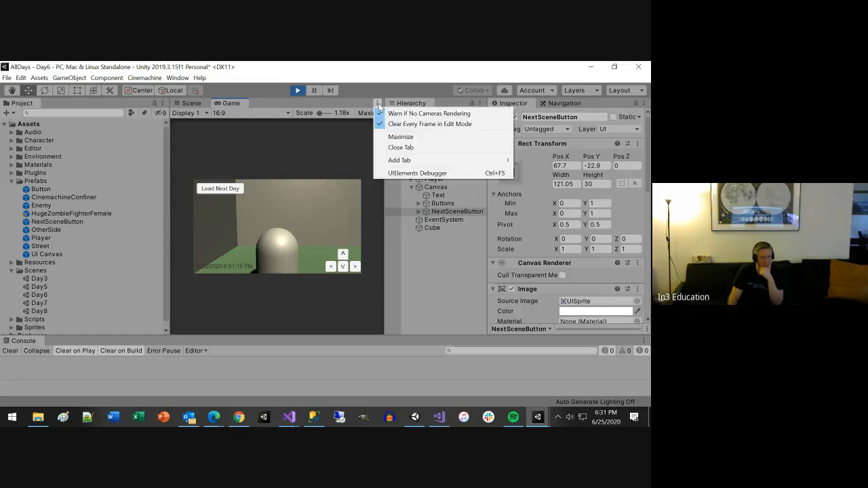
click(397, 136)
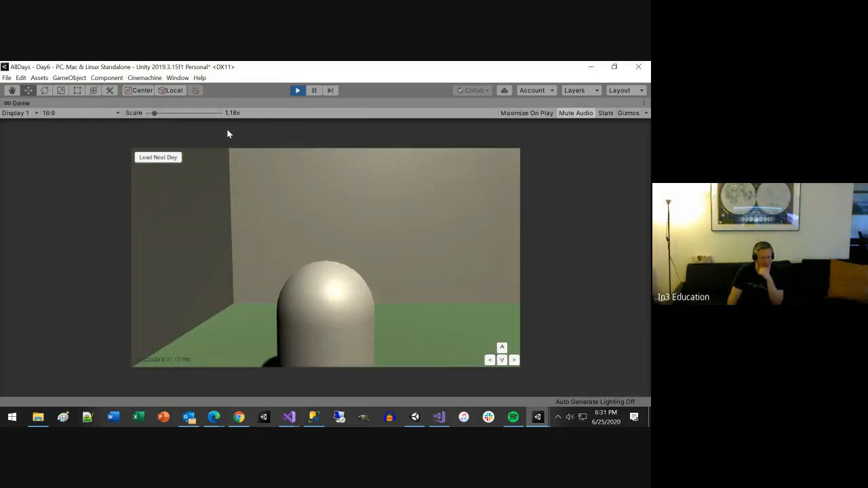
click(300, 93)
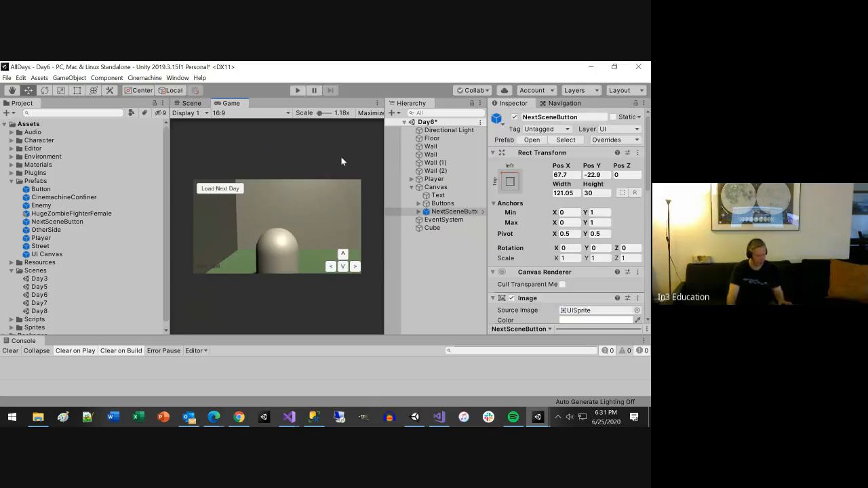
key(ctrl+s)
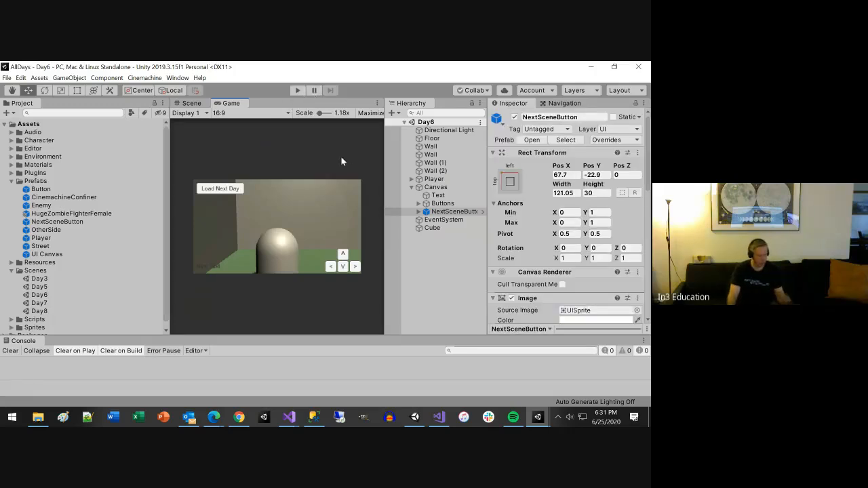
Step: Open the Day7 scene and anchor the Canvas's Text element to the bottom left
click(40, 303)
double_click(41, 303)
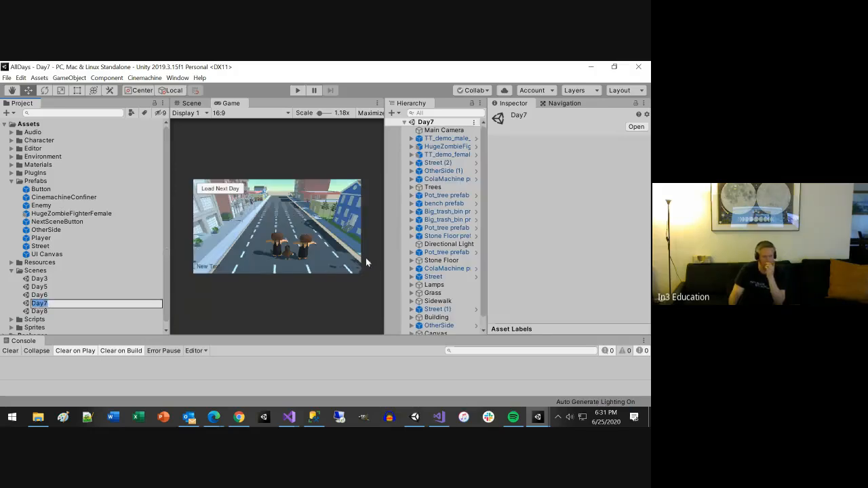
click(411, 323)
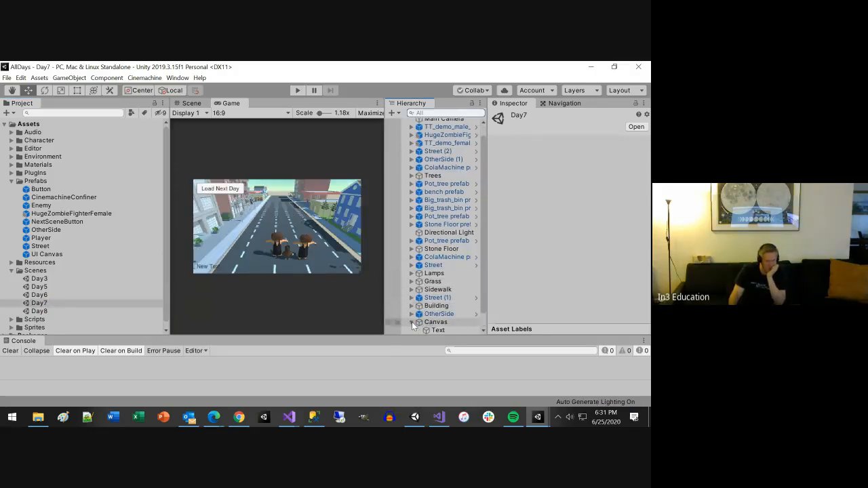
click(436, 329)
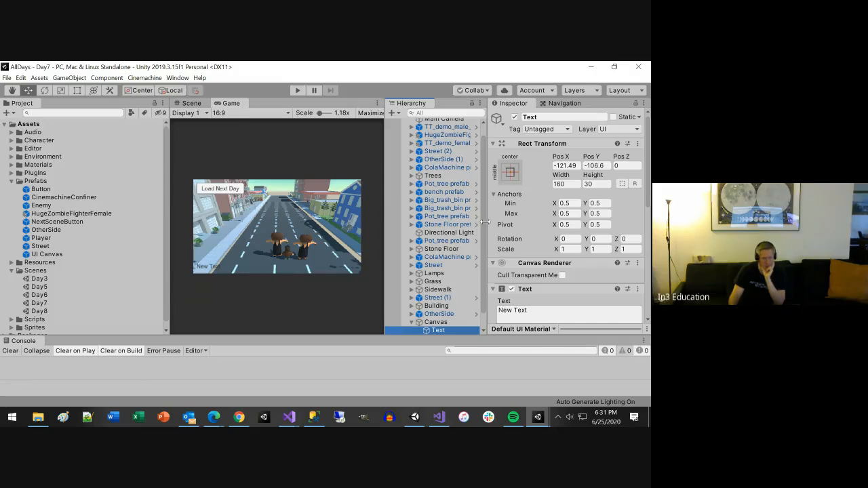
scroll(446, 281, down, 1)
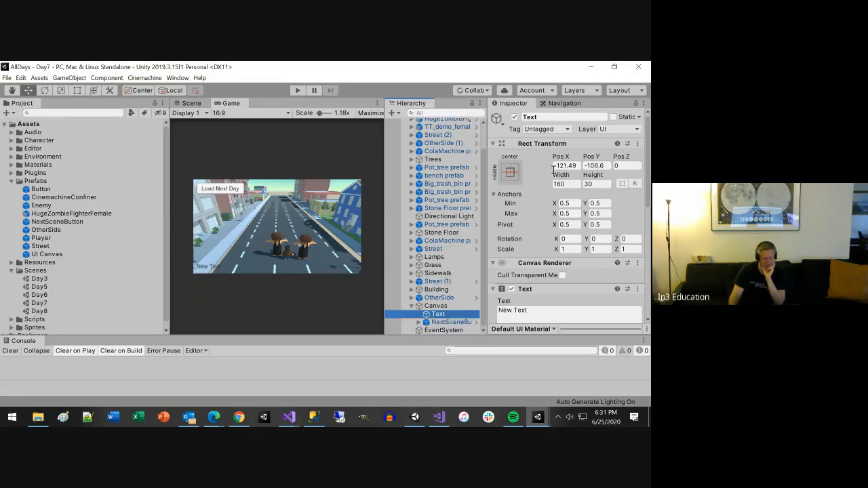
click(511, 172)
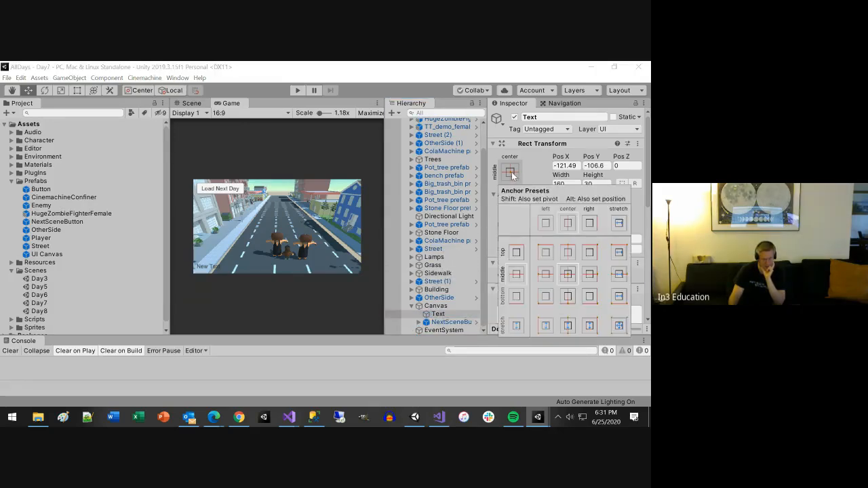
click(545, 295)
click(481, 314)
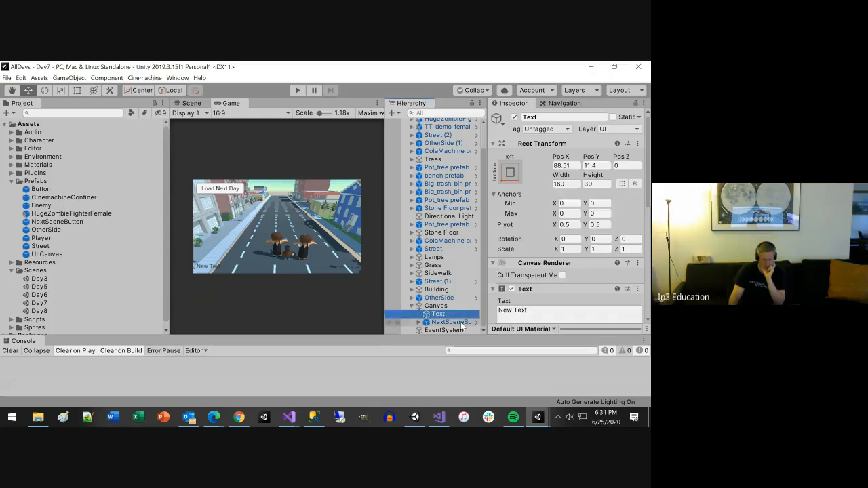
Step: Anchor Day7's NextSceneButton instance to the top left of the Canvas and save the scene
click(449, 322)
click(510, 183)
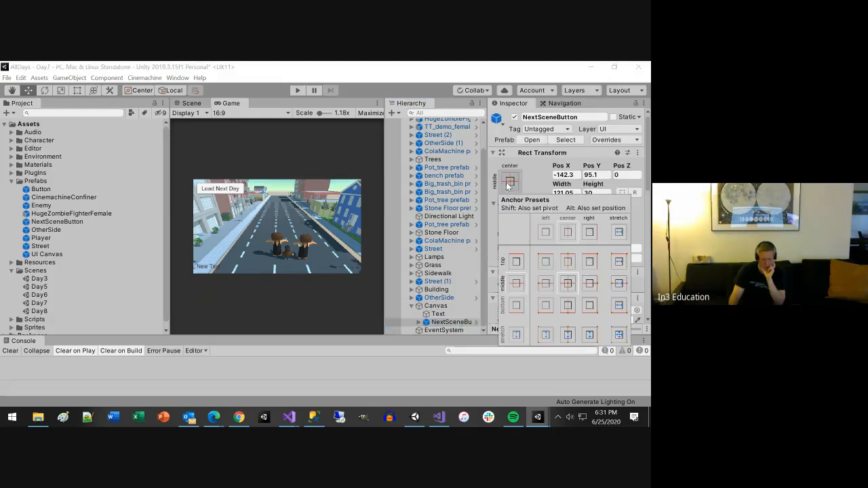
click(545, 261)
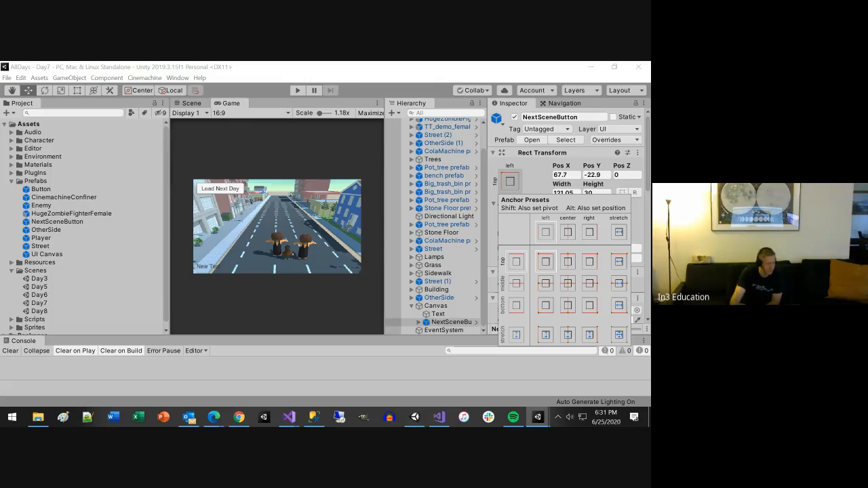
click(13, 185)
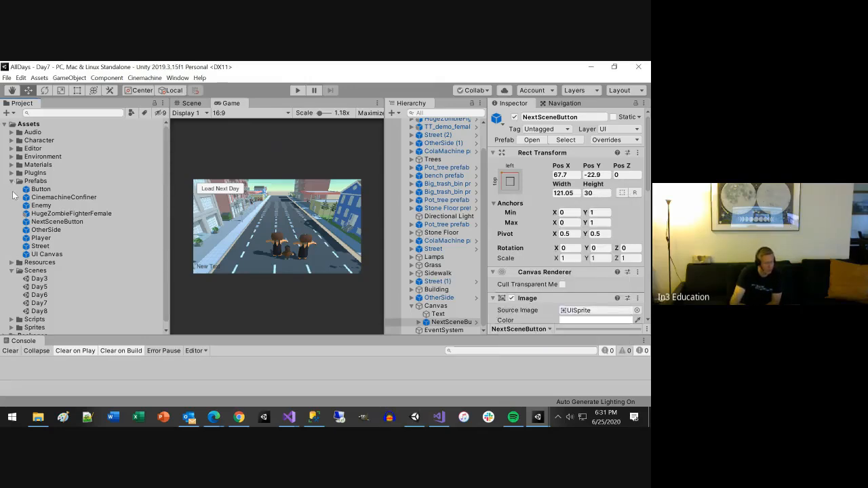
Step: Export the whole Assets folder with dependencies to the Desktop as the package AllDaysWithSwitchSceneButton
click(11, 182)
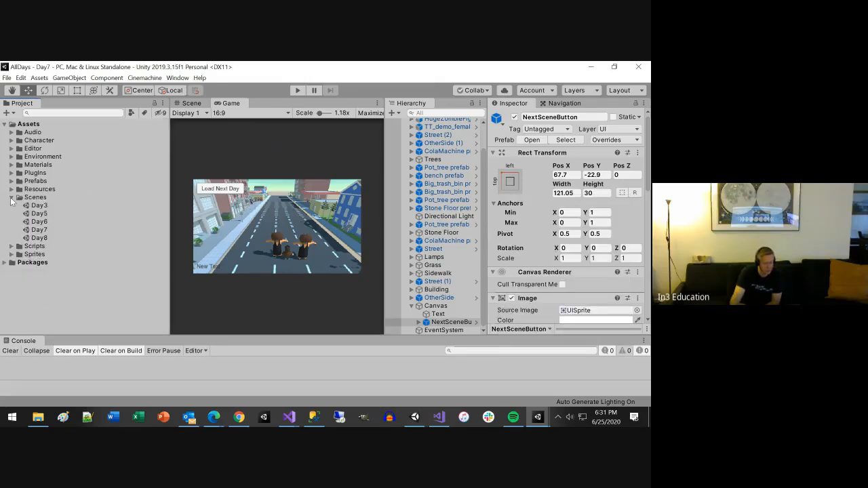
click(11, 198)
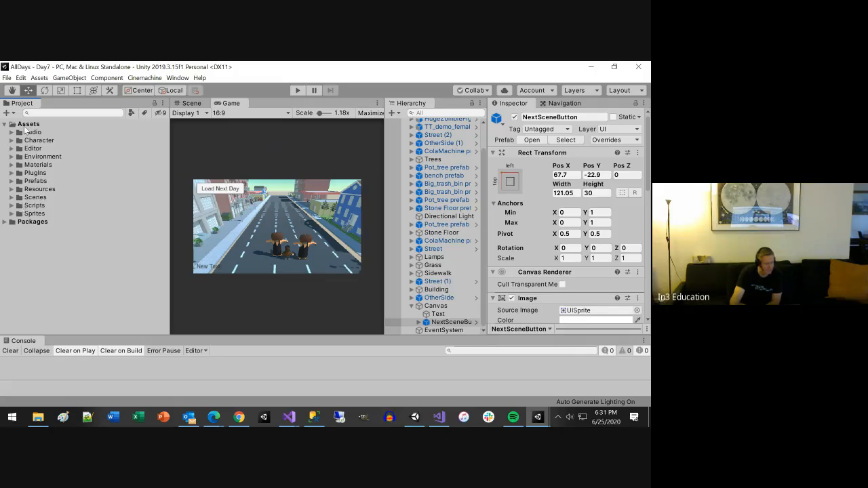
right_click(30, 127)
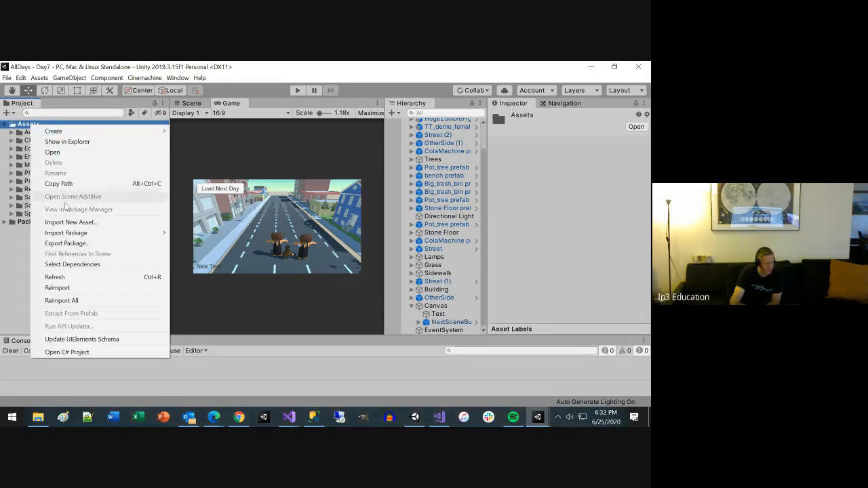
click(74, 242)
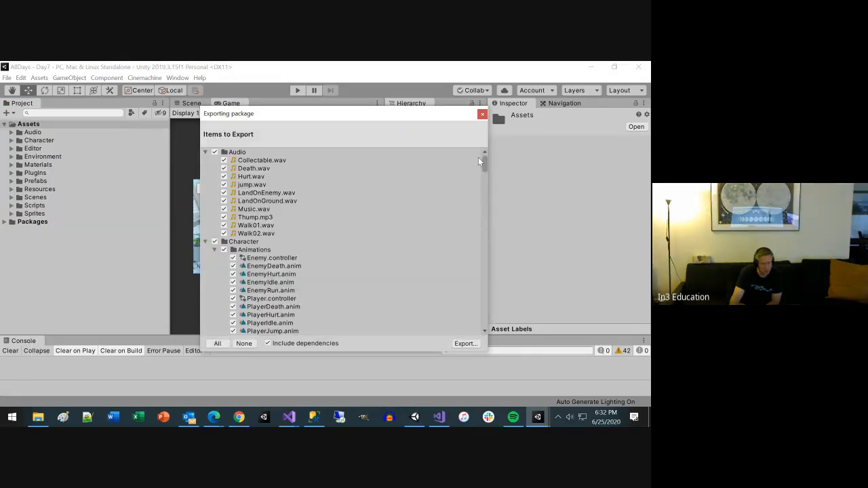
drag(483, 163, 494, 355)
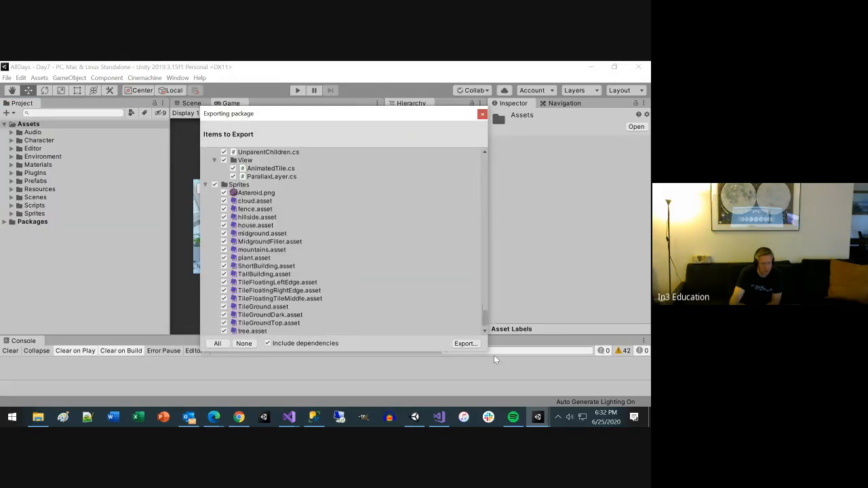
click(452, 346)
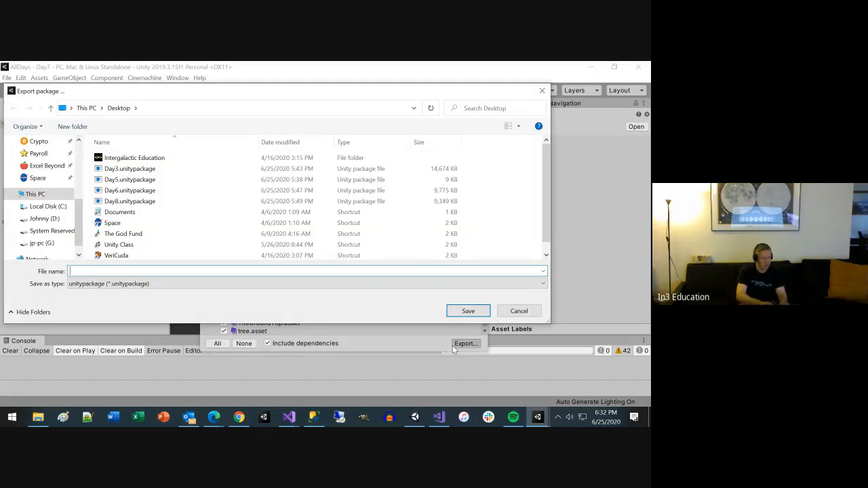
text(AllDaysWithSwitchSceneButton)
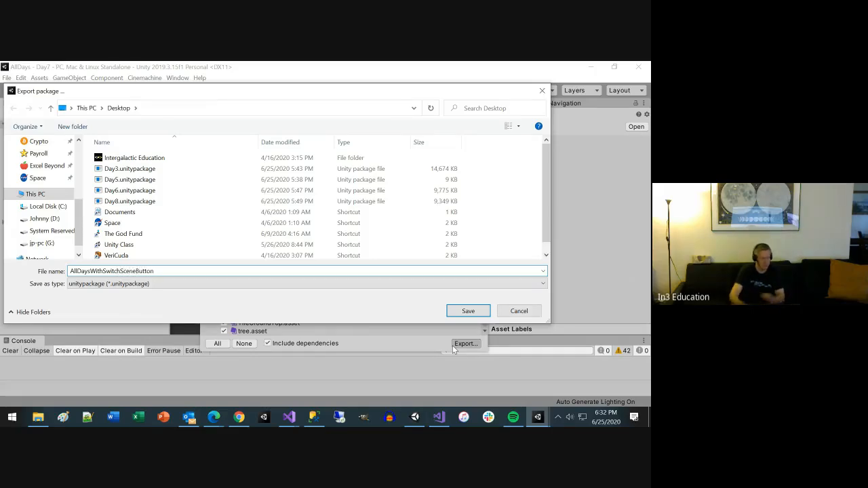
key(Return)
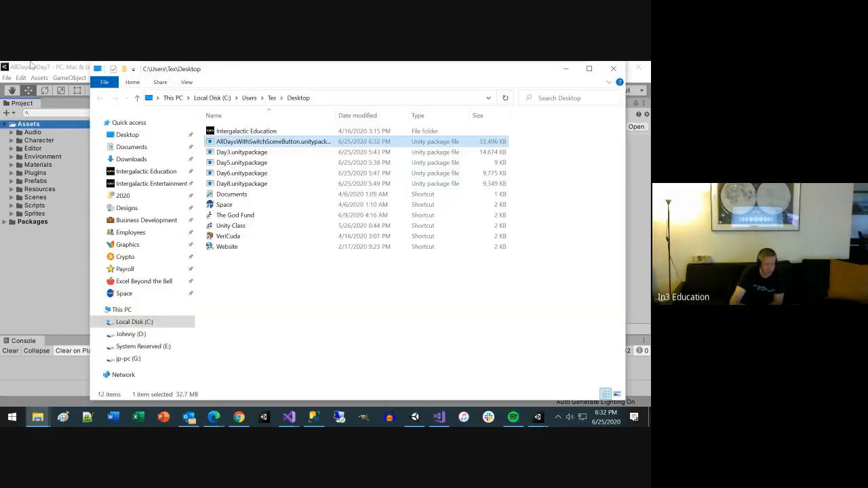
Step: Switch back to Unity and open the Project Settings to view the Input Manager axes
click(31, 66)
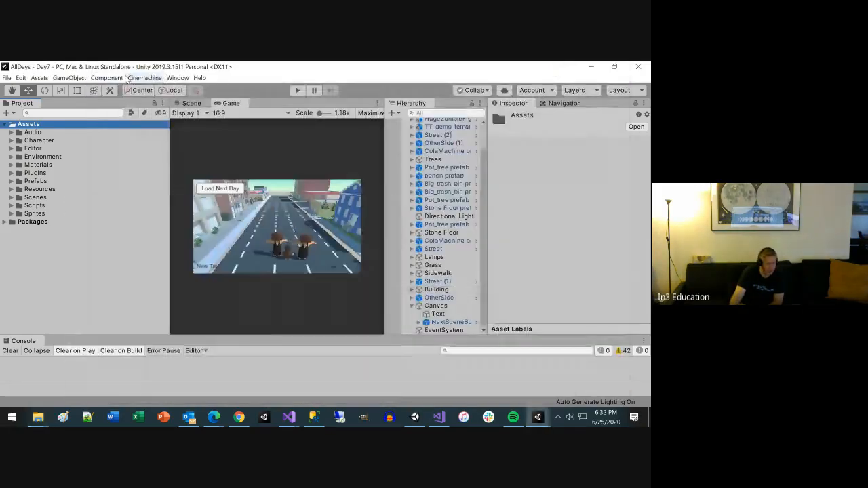
click(21, 78)
click(55, 339)
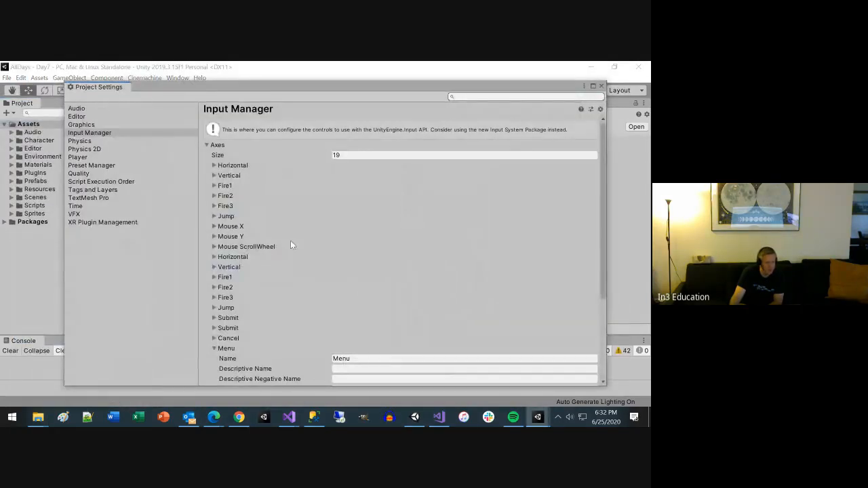
Step: Switch to File Explorer and open the AllDays project's ProjectSettings folder within Unity Projects
mouse_move(37, 416)
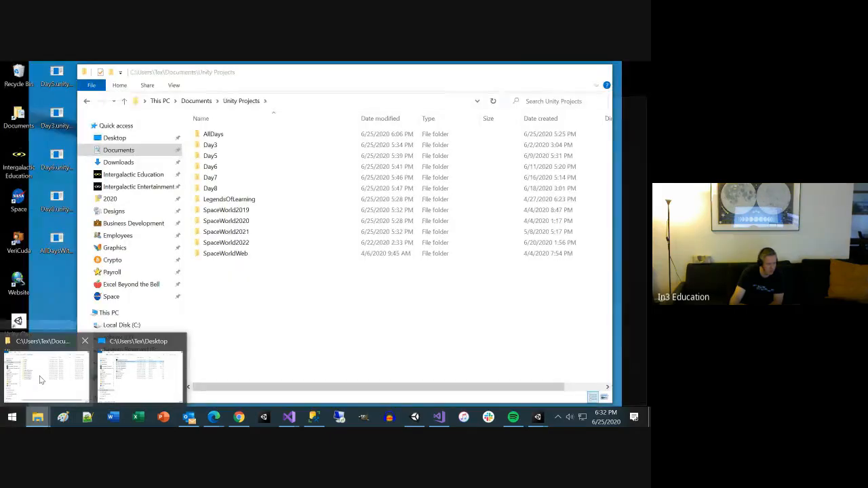
click(40, 377)
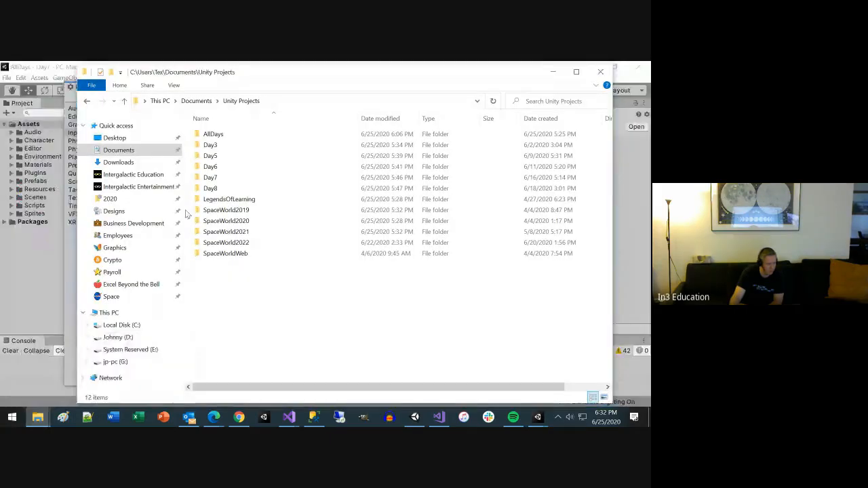
double_click(229, 134)
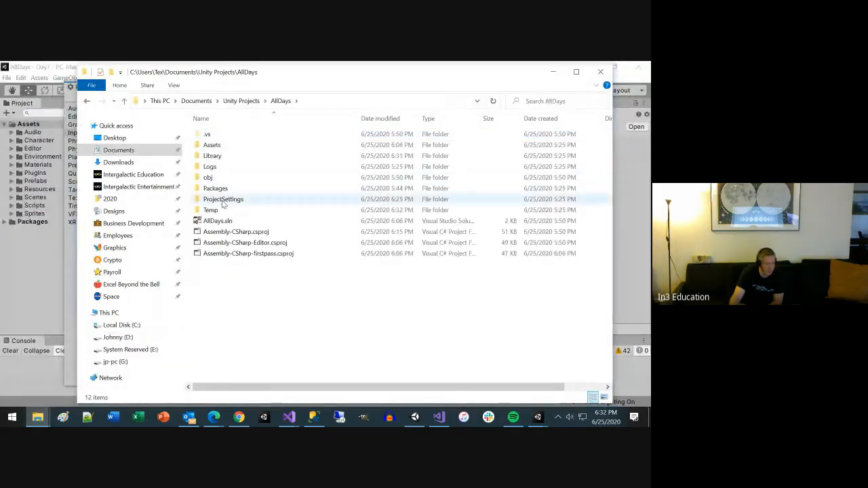
click(221, 204)
double_click(222, 201)
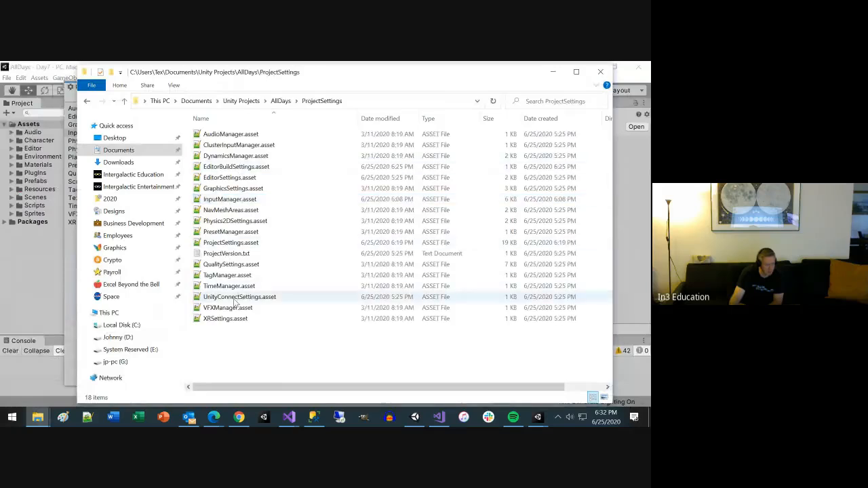
Step: Open InputManager.asset in Notepad++, read through its axis definitions down to the Menu entry, and close the editor
click(247, 199)
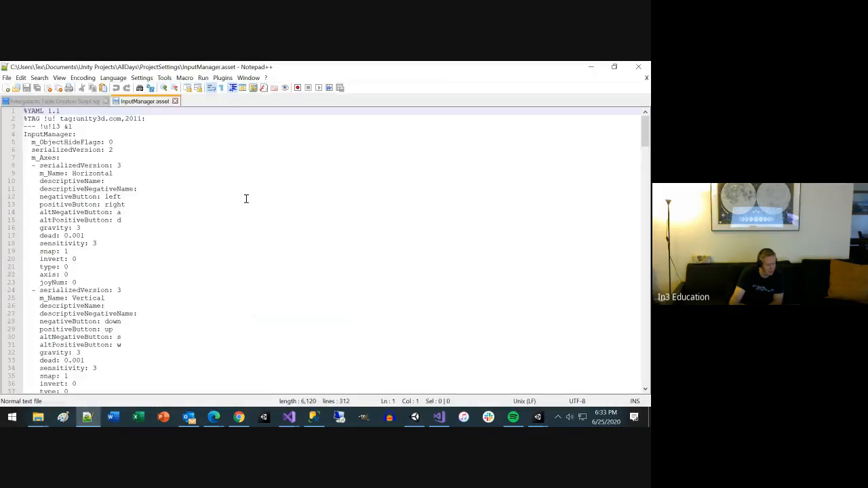
scroll(218, 231, down, 20)
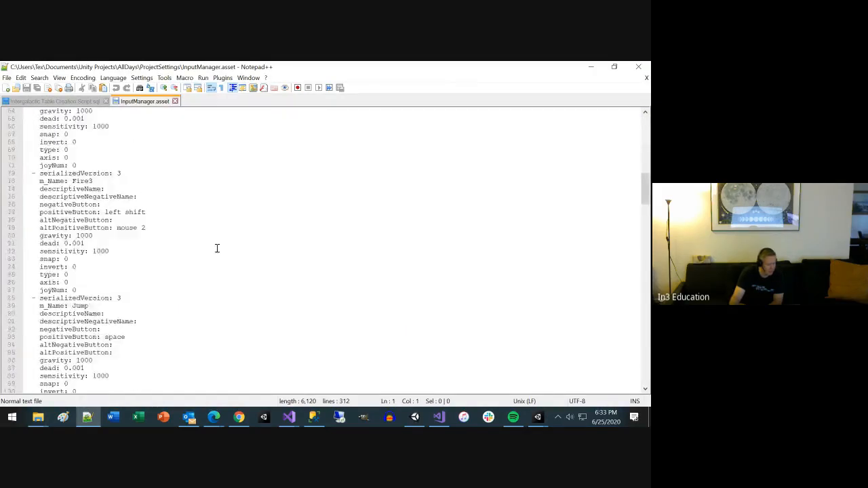
scroll(213, 275, down, 20)
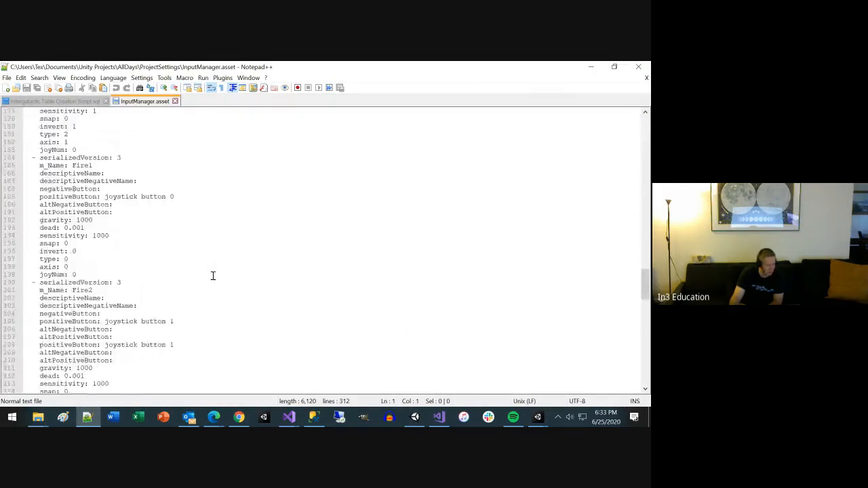
scroll(212, 278, down, 20)
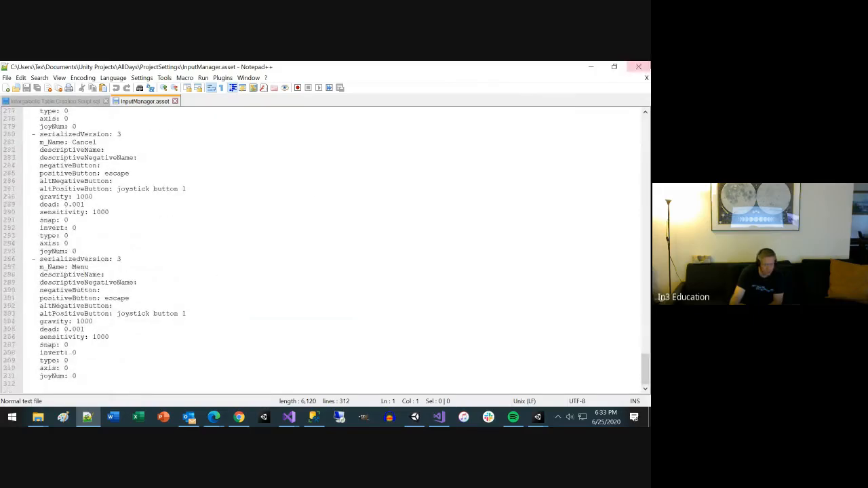
click(638, 67)
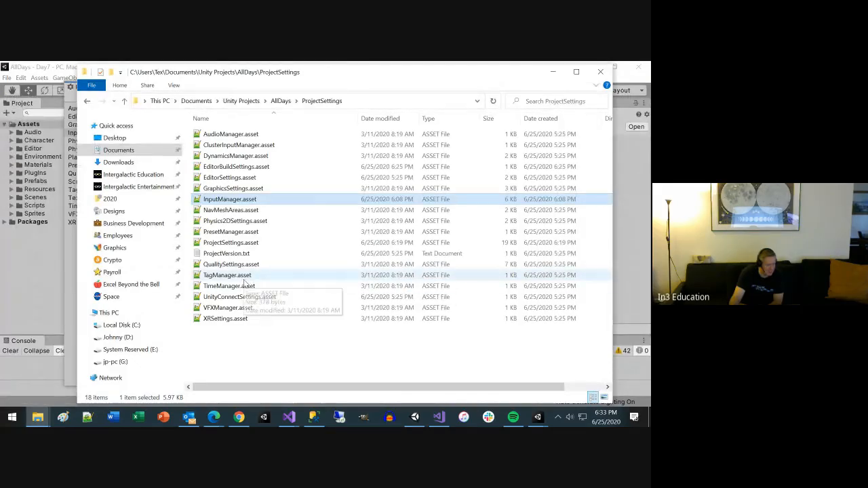
Step: Open ProjectSettings.asset in Notepad++, read through its settings down to the metro entries near the end, and close the editor
click(237, 243)
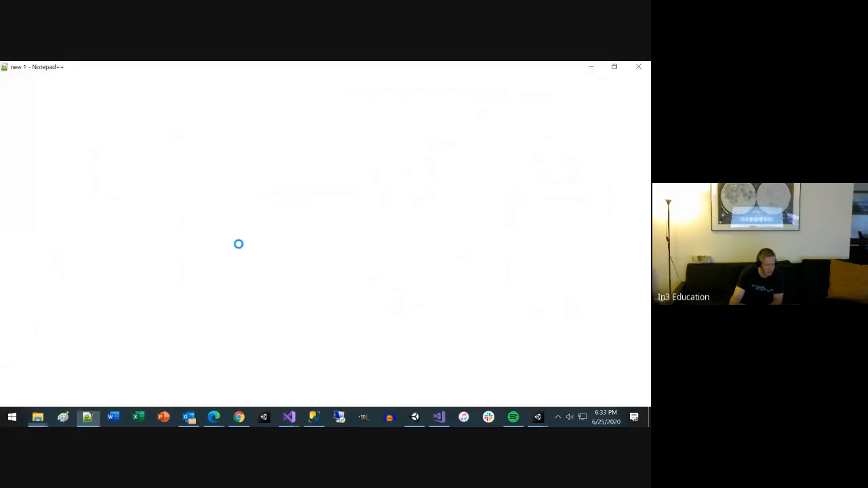
scroll(224, 237, down, 2)
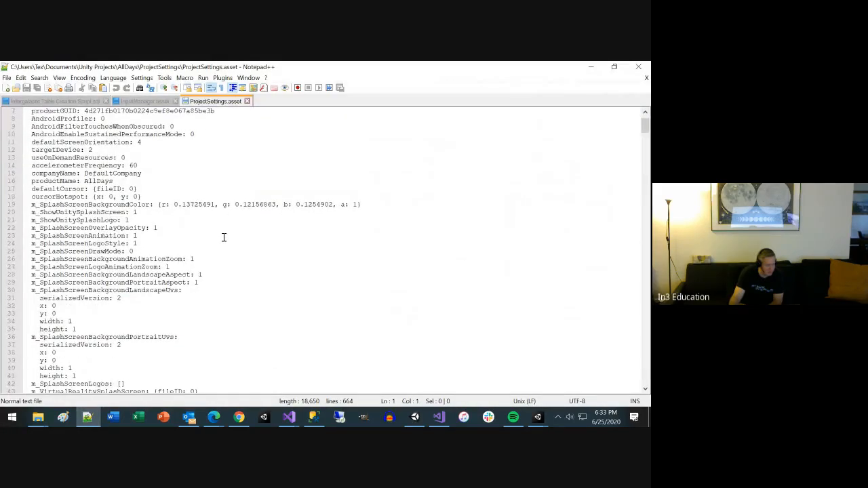
scroll(224, 237, down, 7)
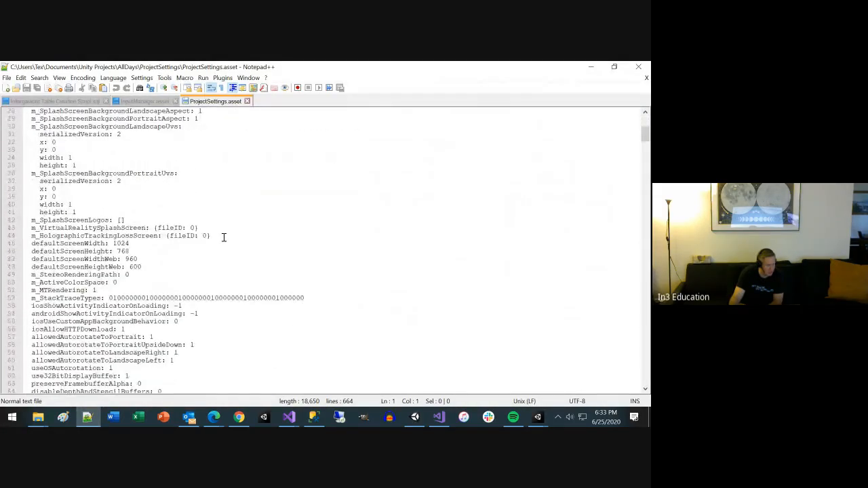
scroll(221, 239, down, 17)
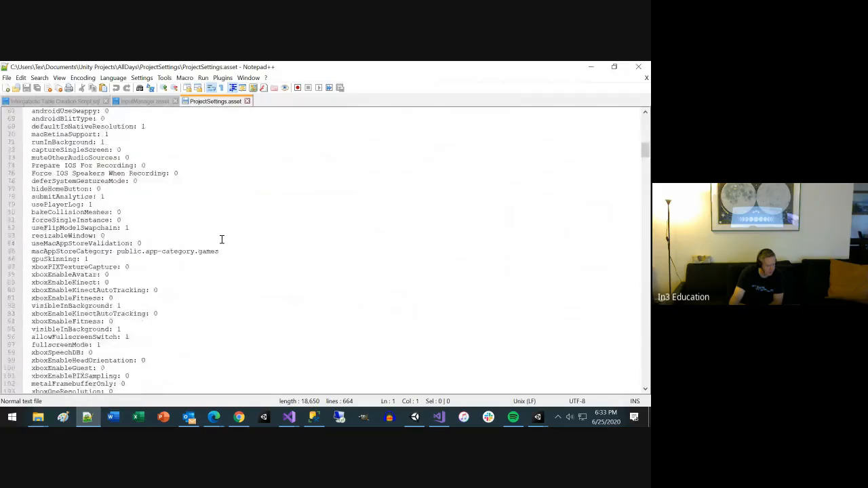
scroll(221, 239, down, 18)
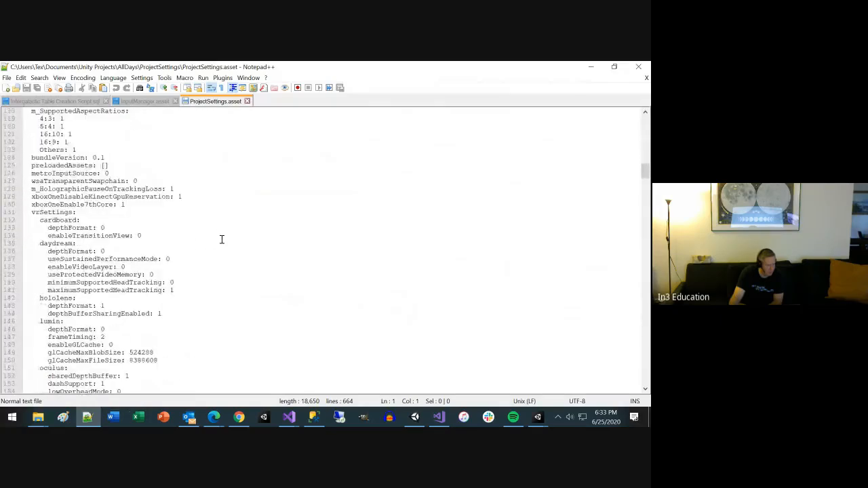
scroll(221, 238, down, 20)
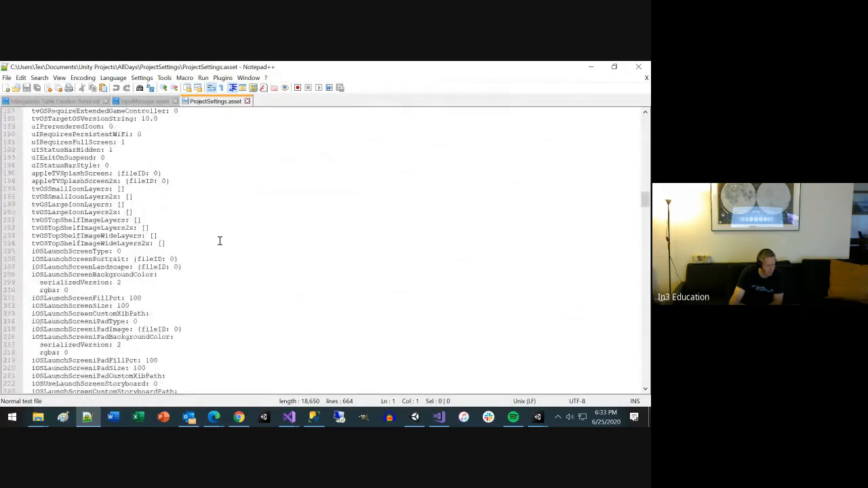
scroll(218, 240, down, 14)
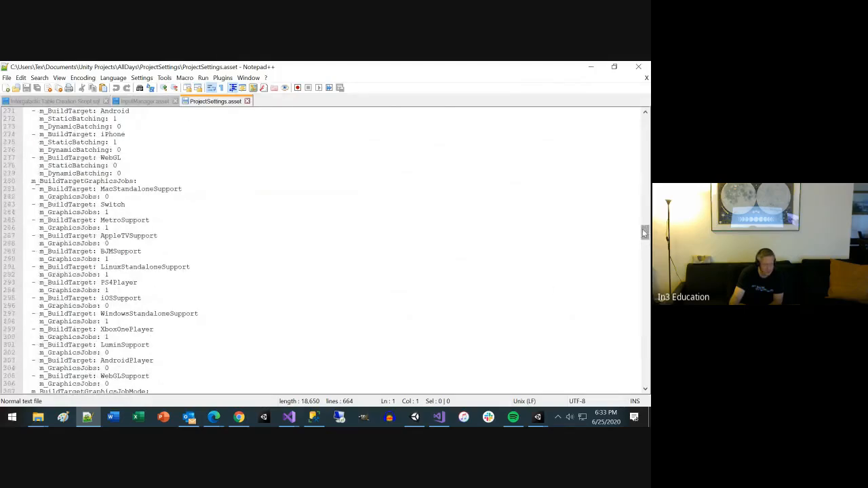
drag(645, 230, 644, 353)
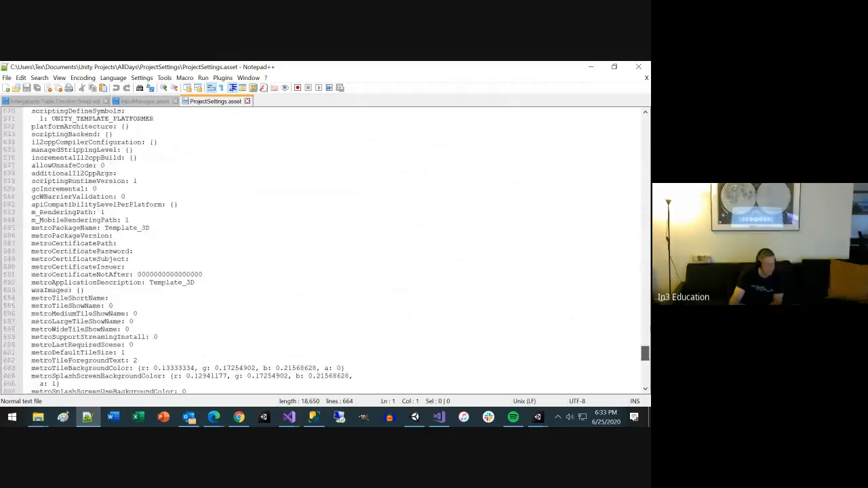
click(640, 67)
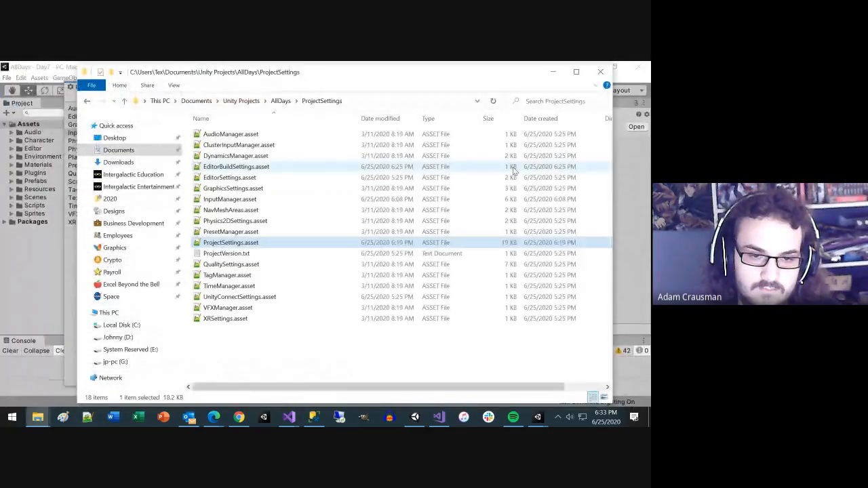
Step: Reopen ProjectSettings.asset in Notepad++, search it for "day3", and close the editor
click(251, 255)
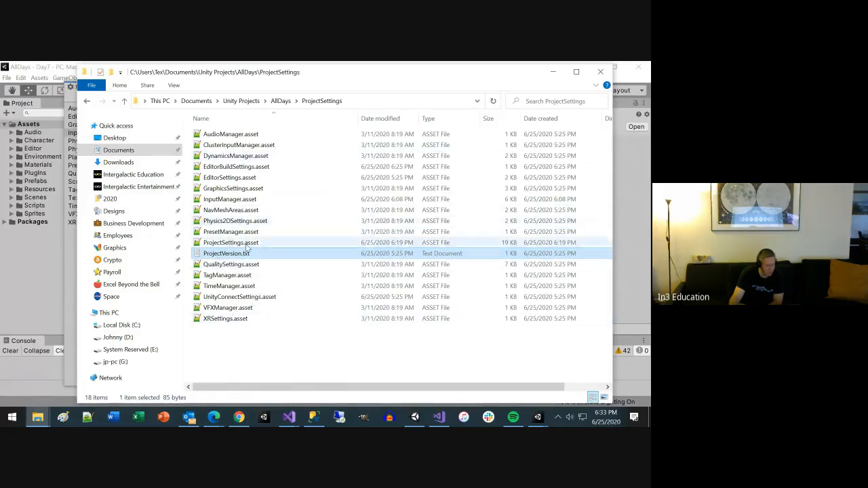
double_click(268, 242)
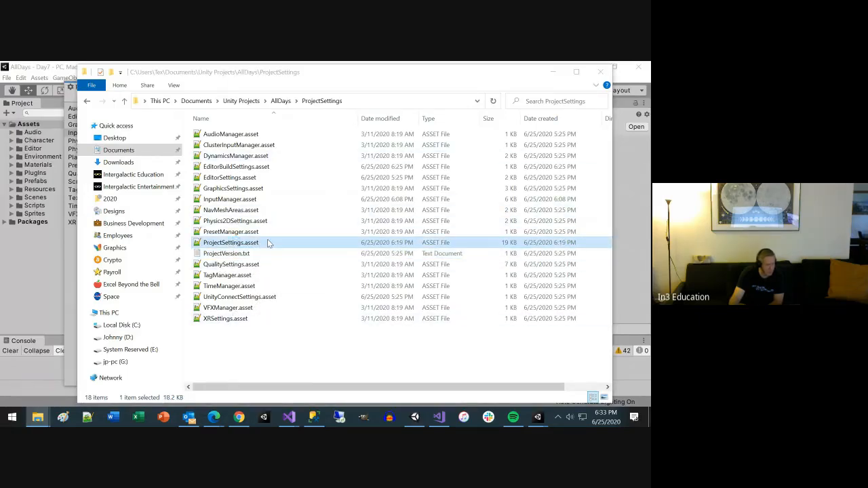
scroll(256, 242, down, 5)
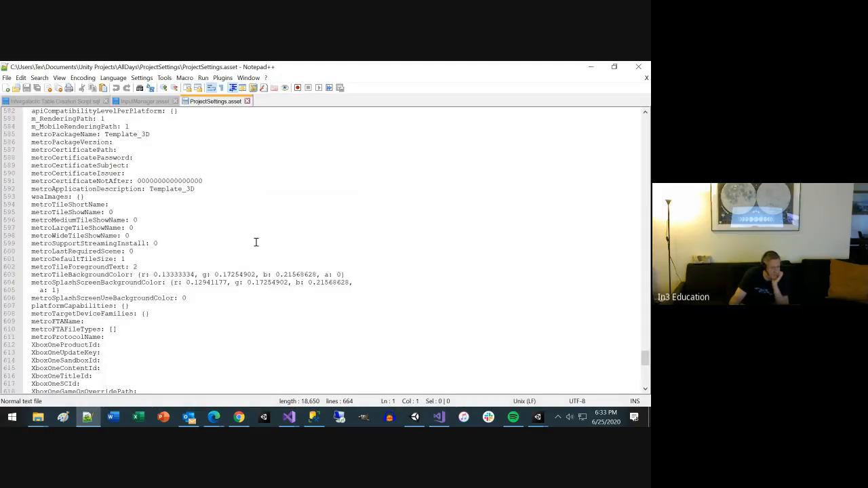
key(ctrl+f)
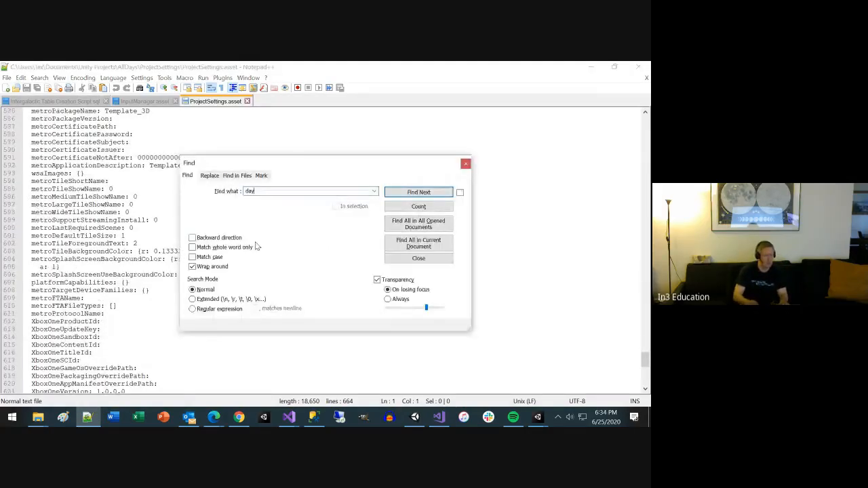
text(3)
key(Return)
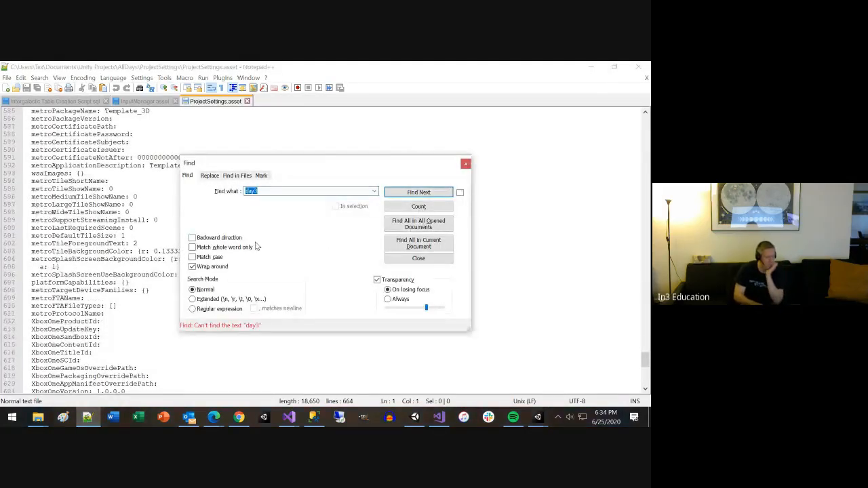
key(Escape)
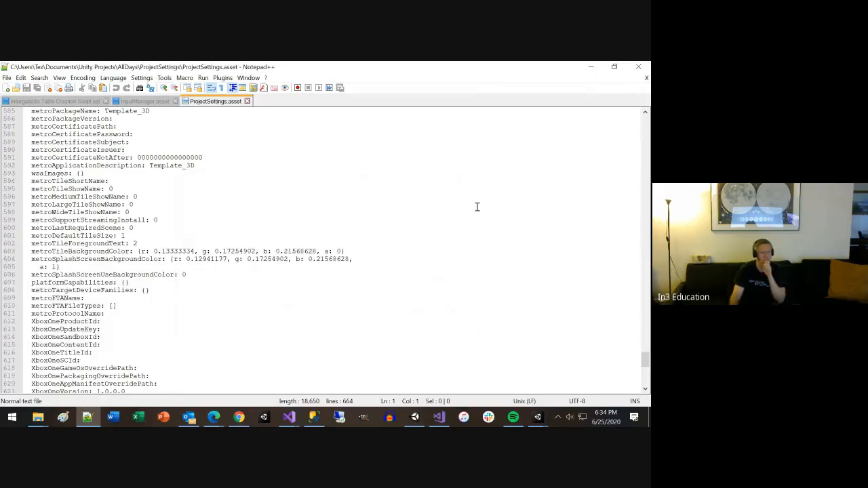
click(636, 68)
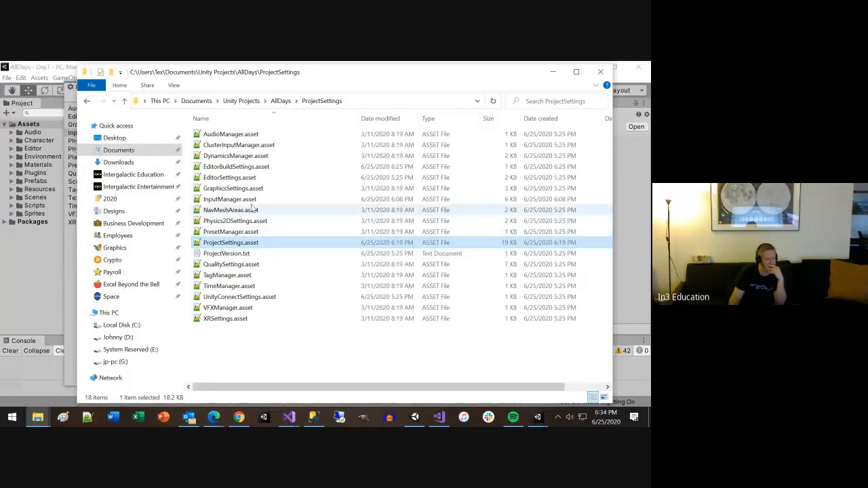
Step: View EditorSettings.asset, then open EditorBuildSettings.asset, highlight its scene entries from Day3 to Day8, and close the editor
double_click(255, 176)
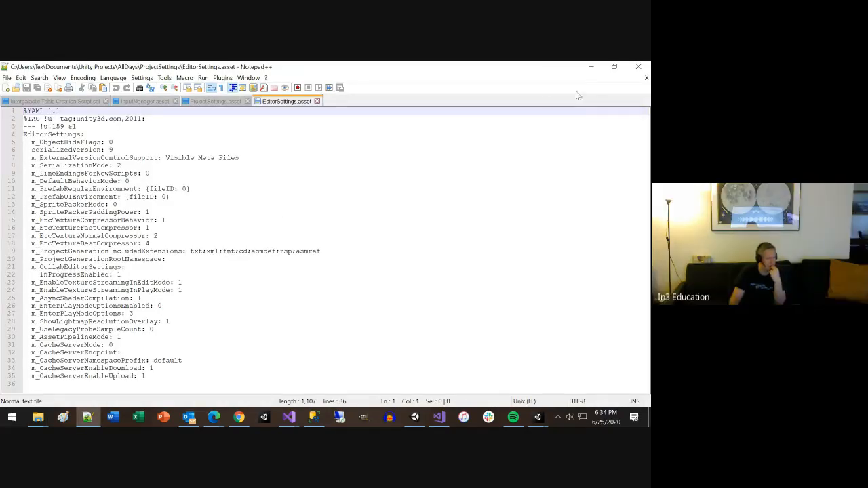
click(638, 66)
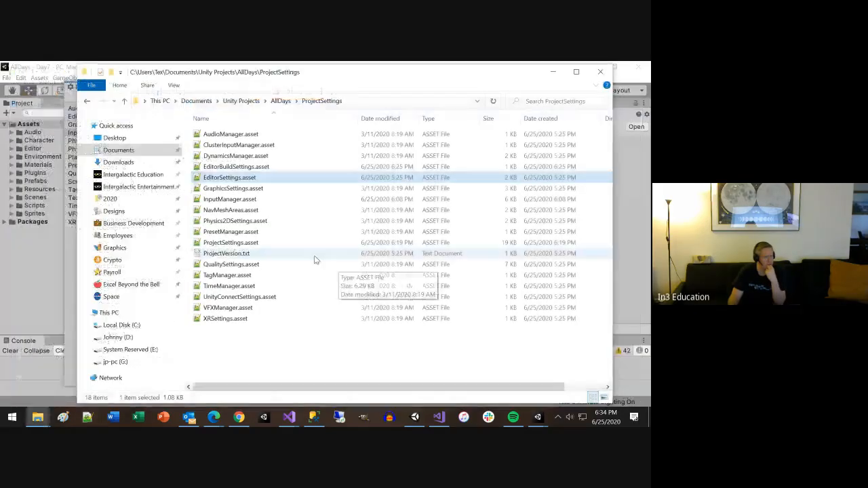
double_click(245, 166)
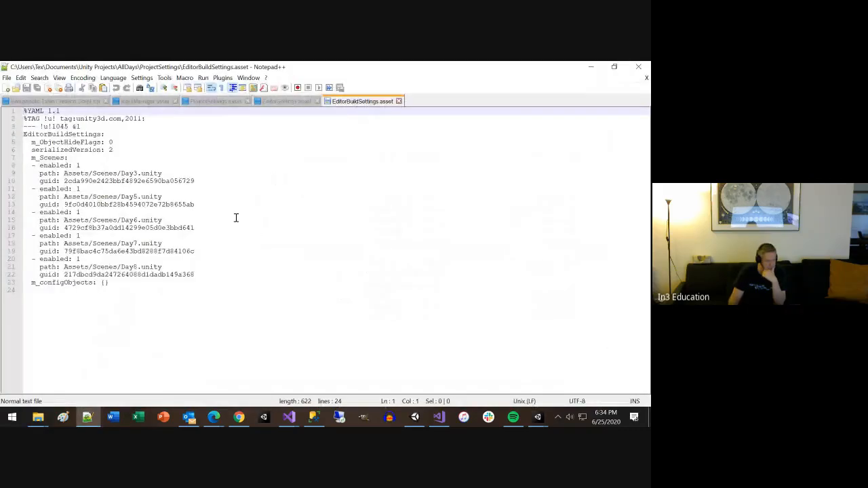
drag(163, 290, 23, 142)
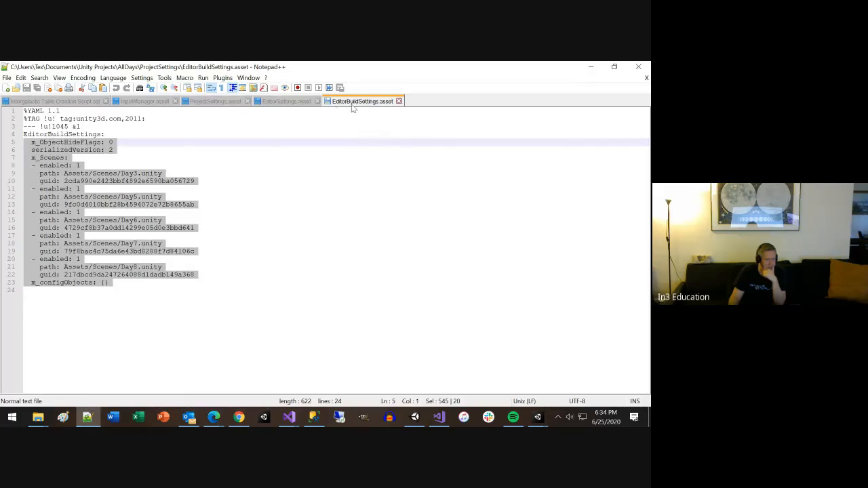
click(637, 69)
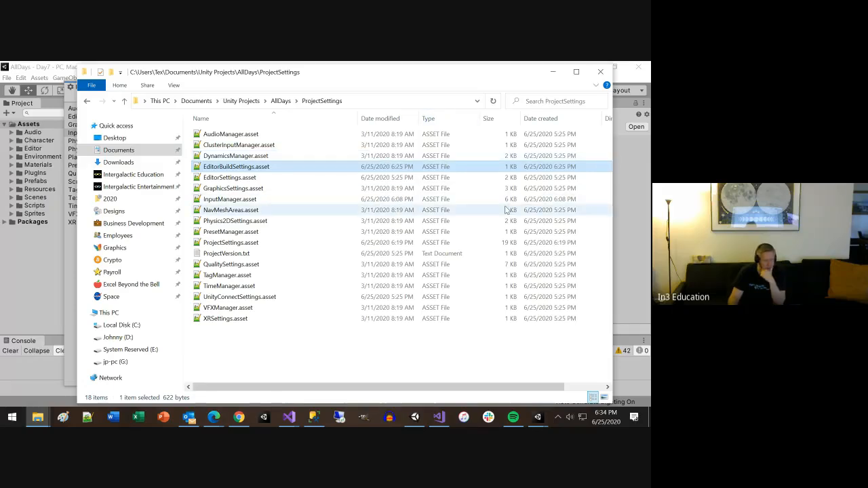
Step: Open DynamicsManager.asset in Notepad++, look through its physics settings, and return to the ProjectSettings folder
click(254, 159)
double_click(255, 158)
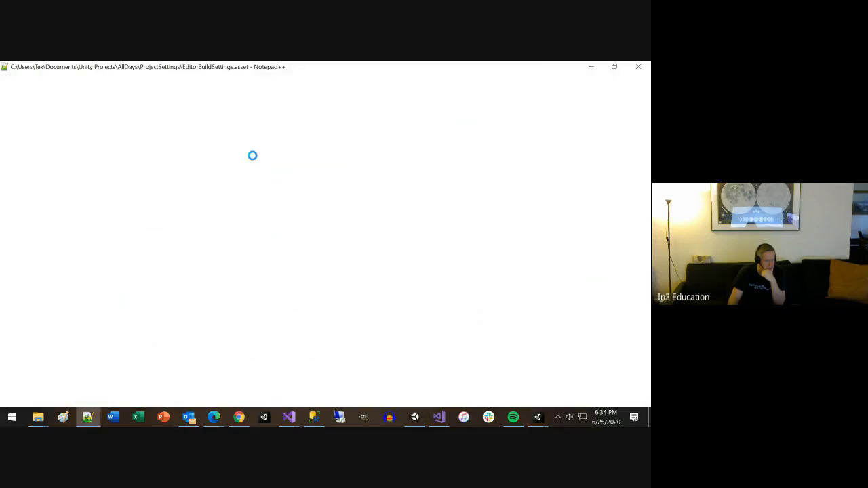
scroll(253, 156, down, 1)
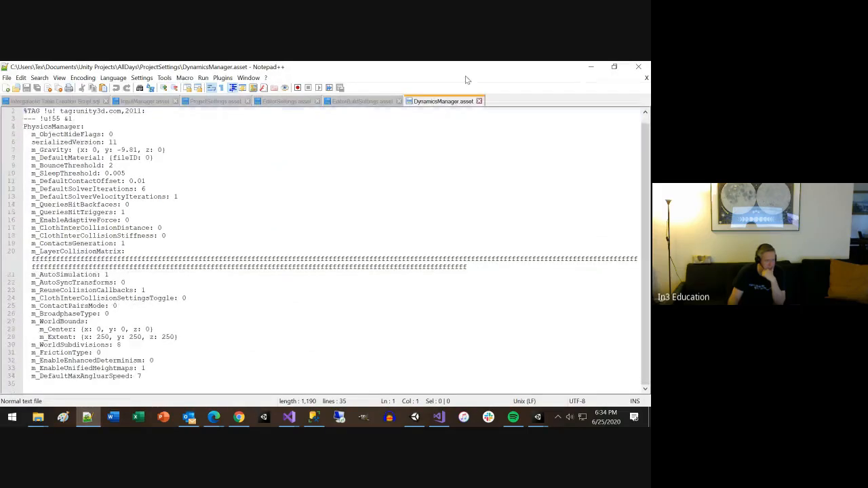
click(592, 67)
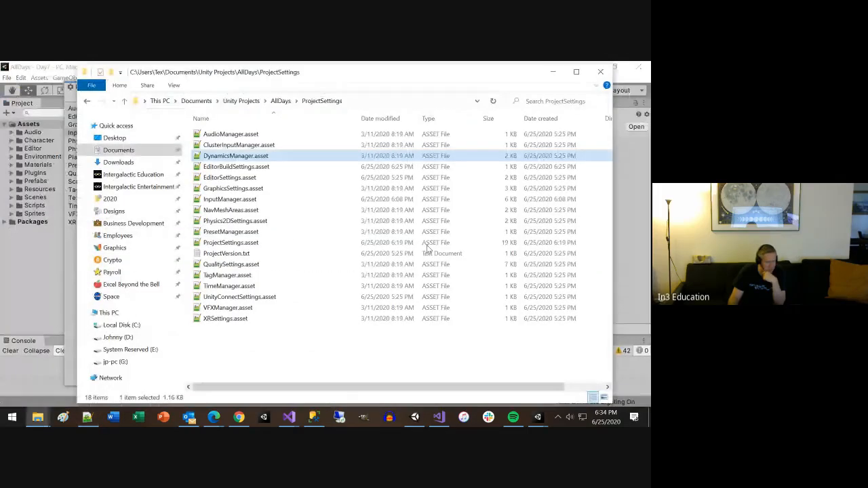
Step: View UnityConnectSettings.asset and TimeManager.asset in Notepad++, returning to the ProjectSettings folder after each
double_click(256, 297)
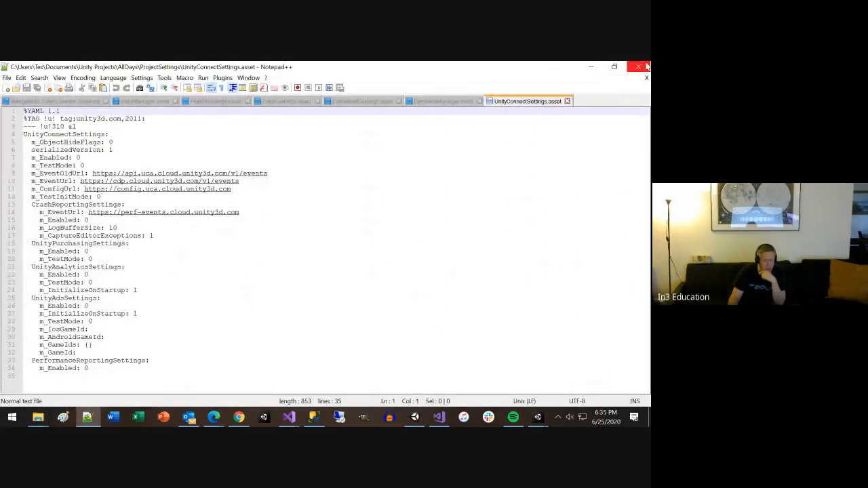
click(590, 67)
click(252, 139)
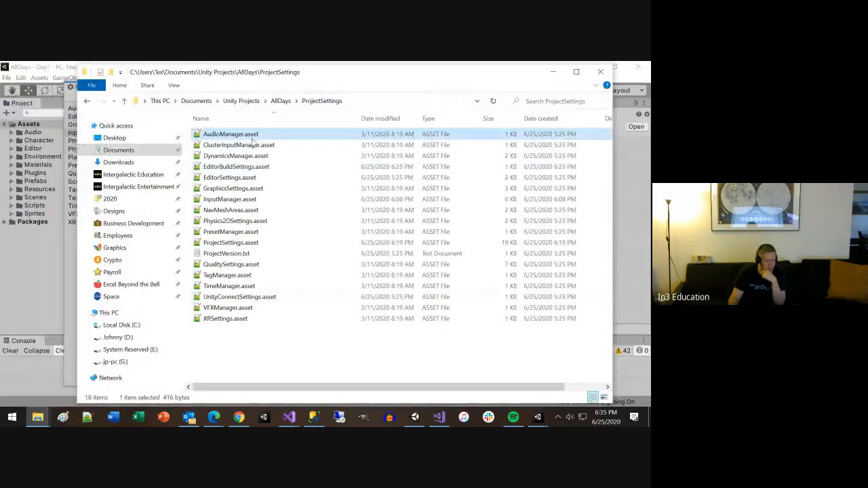
double_click(234, 287)
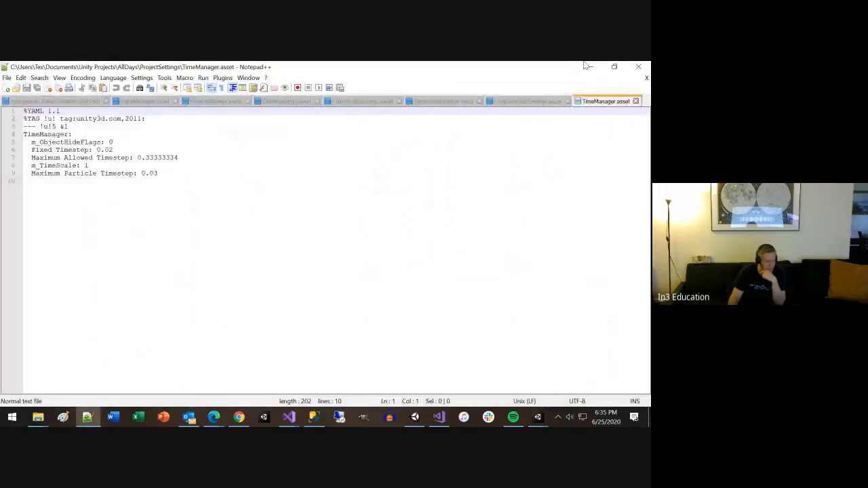
click(640, 69)
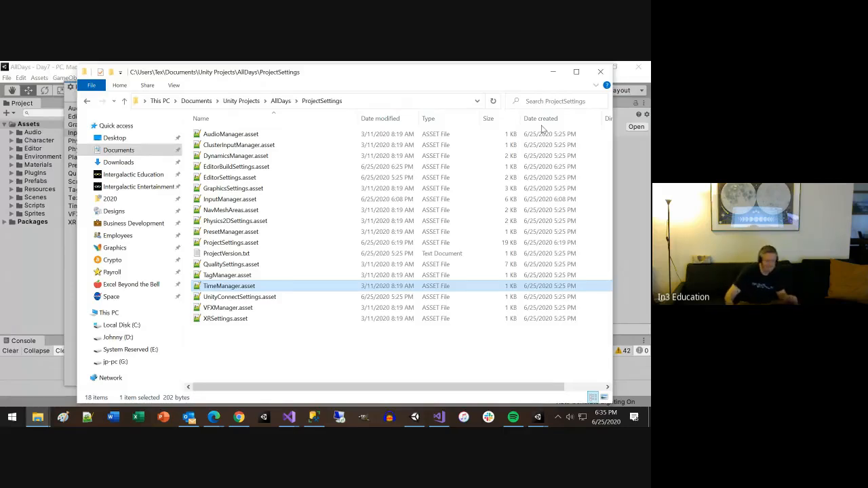
Step: Go up to the AllDays project folder and point out its Library, obj and Temp subfolders
click(280, 101)
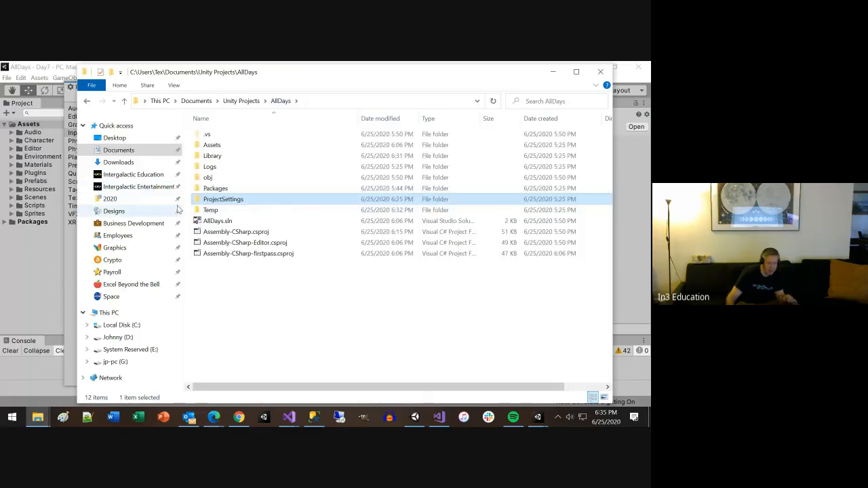
click(218, 157)
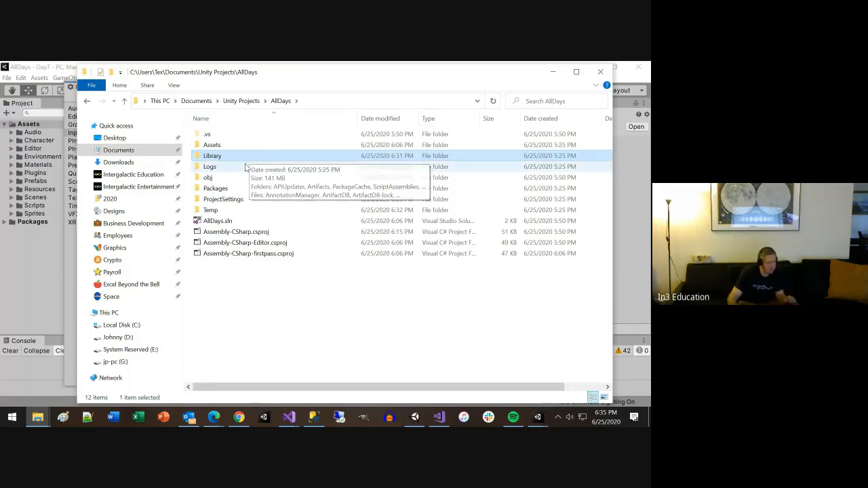
click(206, 178)
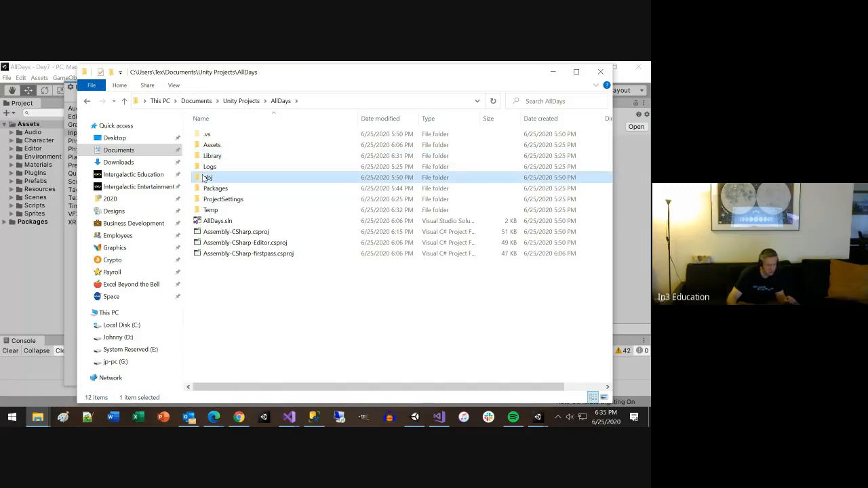
click(212, 211)
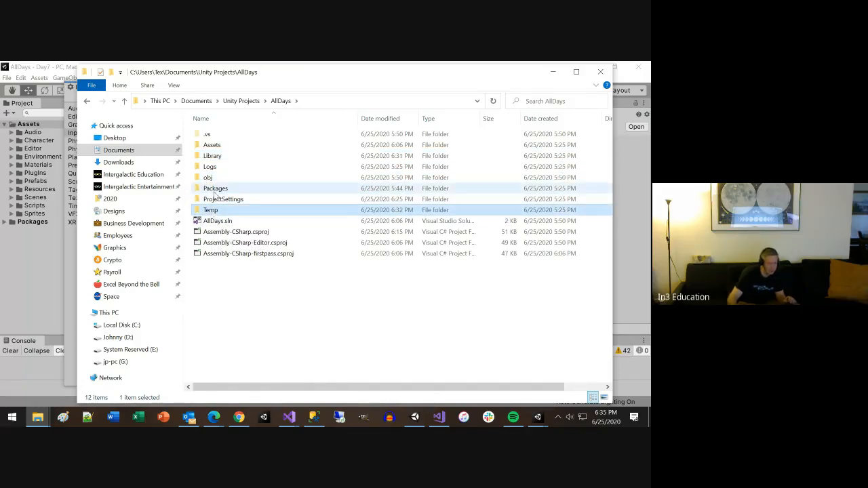
Step: Open manifest.json from the Packages folder in Visual Studio and read through its list of package dependencies
double_click(215, 193)
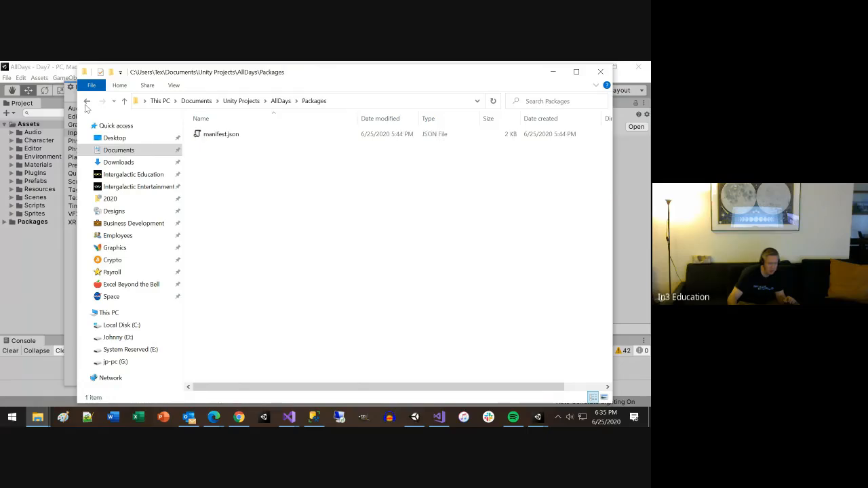
double_click(237, 135)
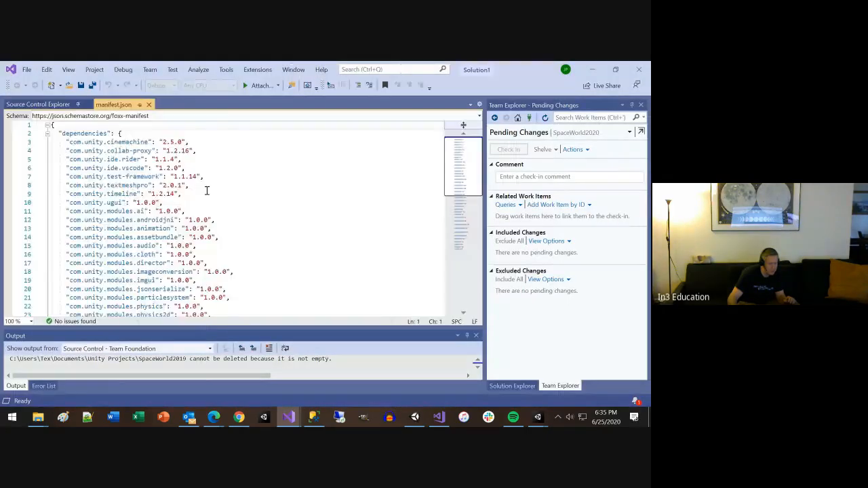
scroll(226, 226, down, 11)
scroll(226, 249, up, 4)
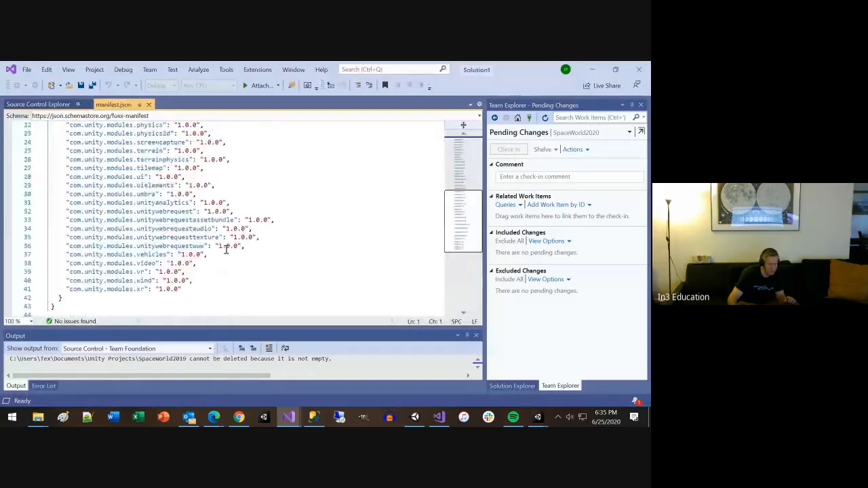
Step: Close manifest.json and return to the AllDays project folder in File Explorer
scroll(226, 250, up, 7)
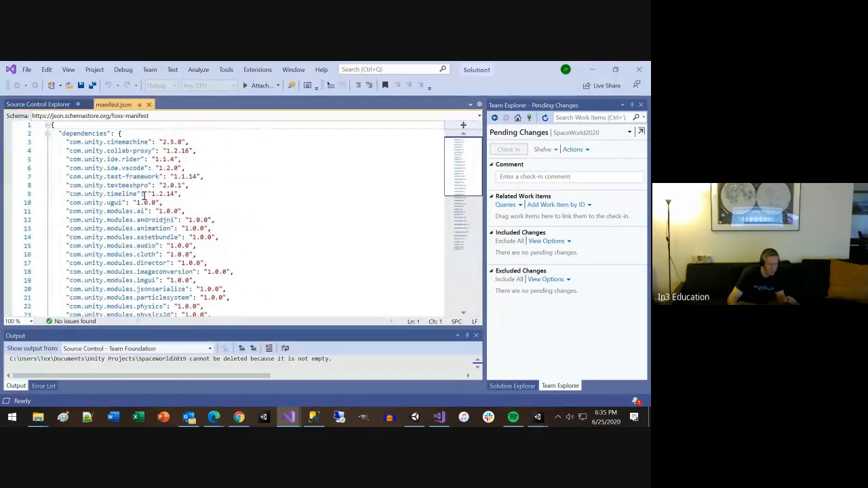
click(149, 105)
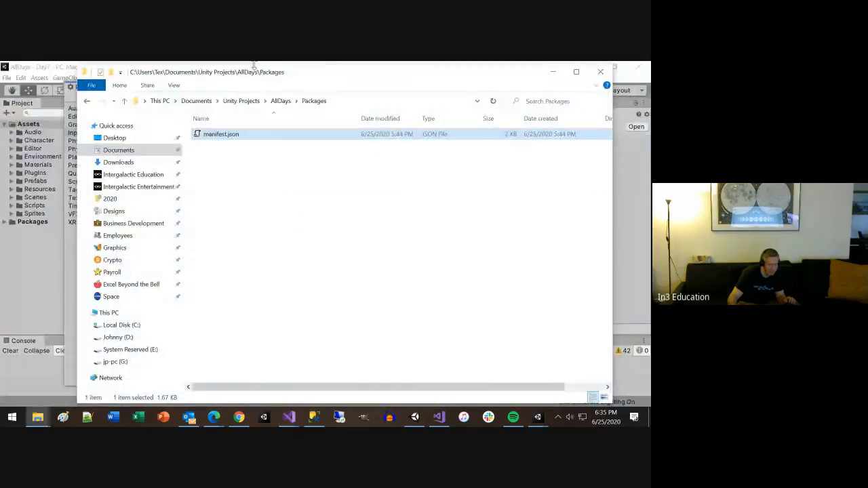
click(280, 101)
Step: View the contents of the Assets folder, and select Assets, Packages and ProjectSettings together in the AllDays folder
double_click(211, 145)
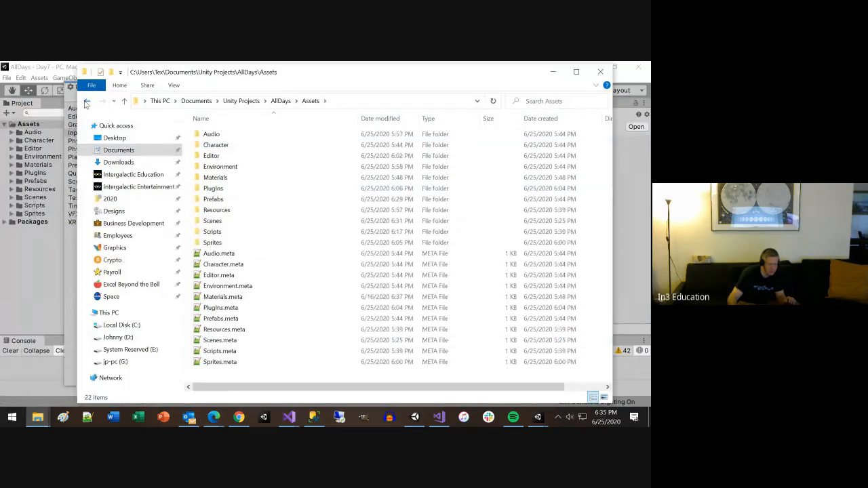
click(86, 103)
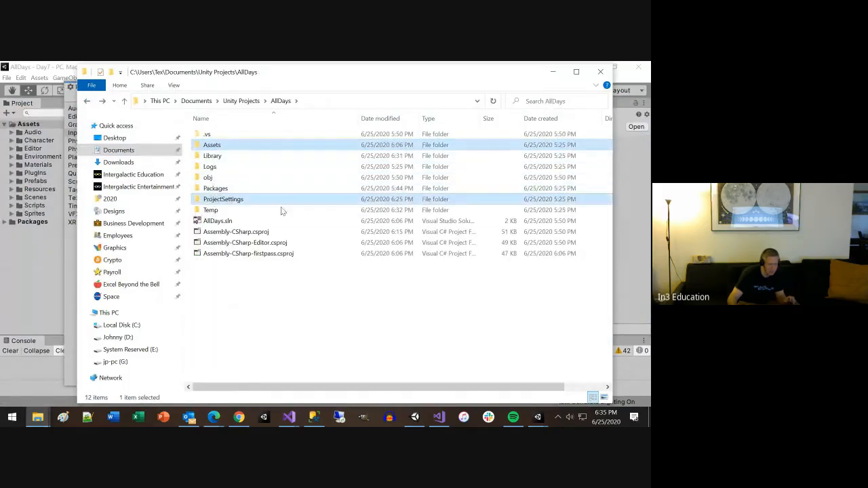
ctrl+click(220, 189)
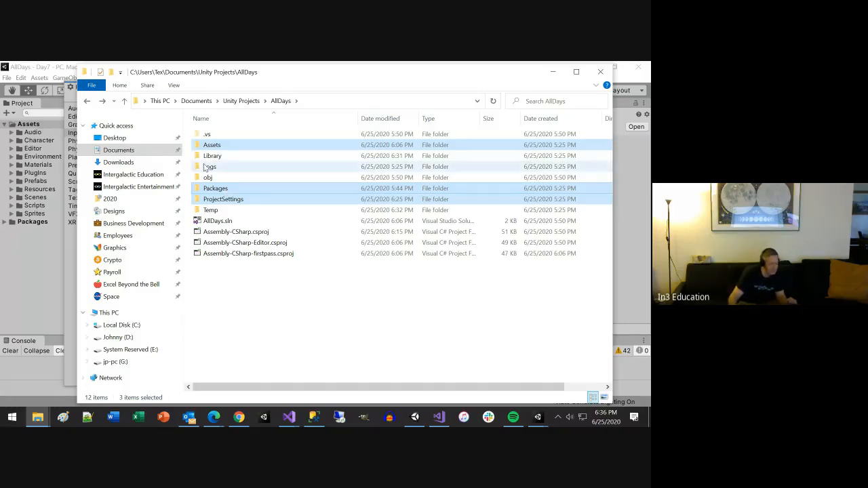
Step: Open Packages-Update.log from the Logs folder, read through its list of added packages, and return to the AllDays folder
double_click(210, 167)
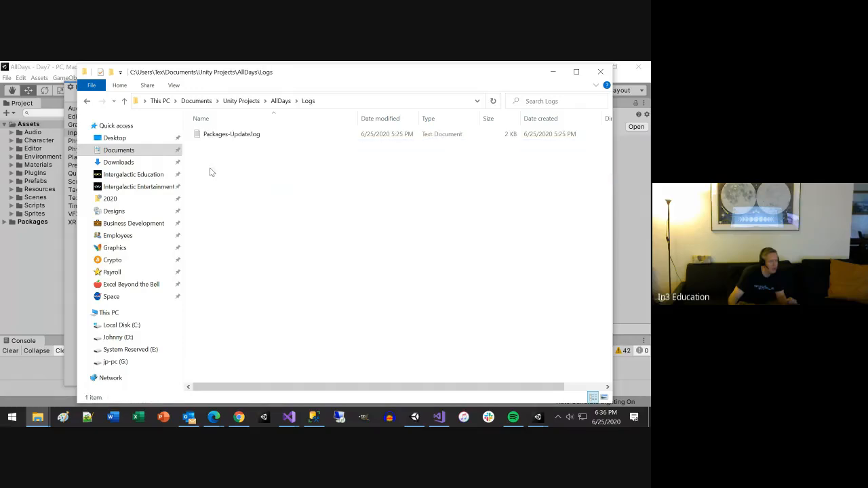
double_click(232, 134)
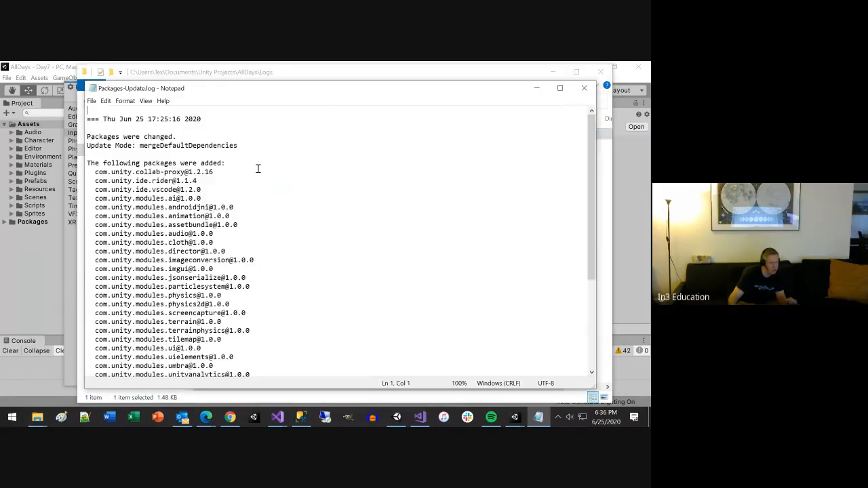
scroll(304, 249, down, 5)
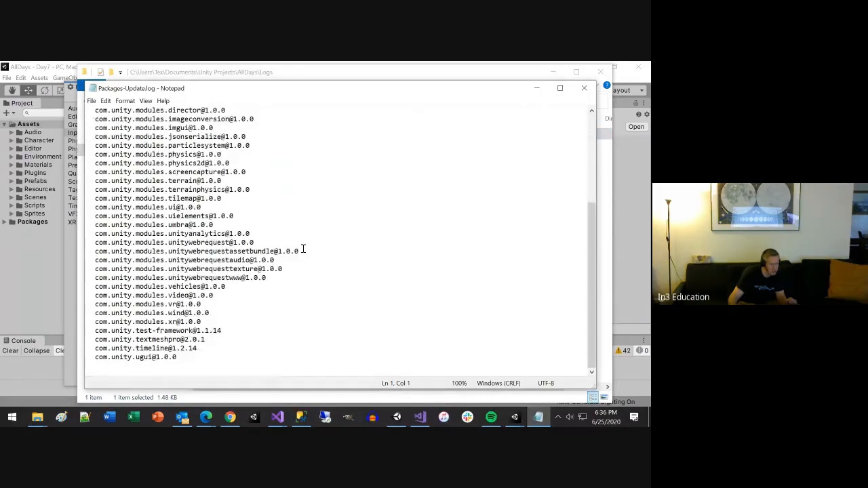
scroll(303, 249, up, 5)
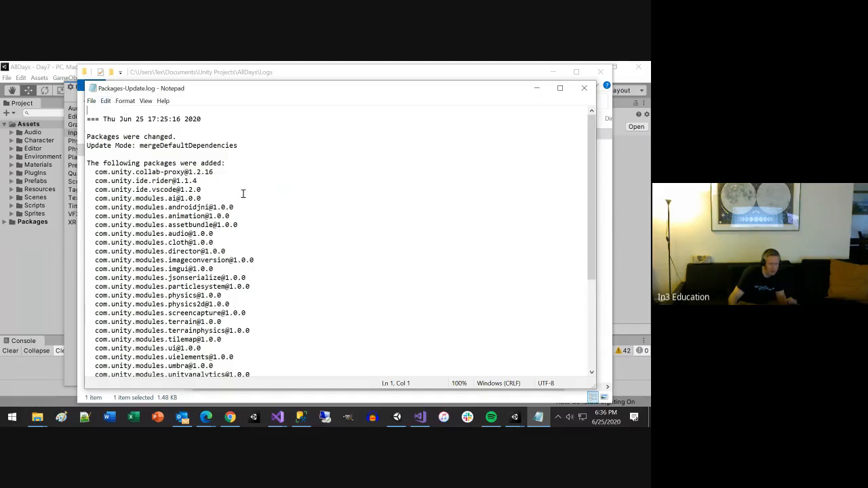
drag(87, 136, 211, 136)
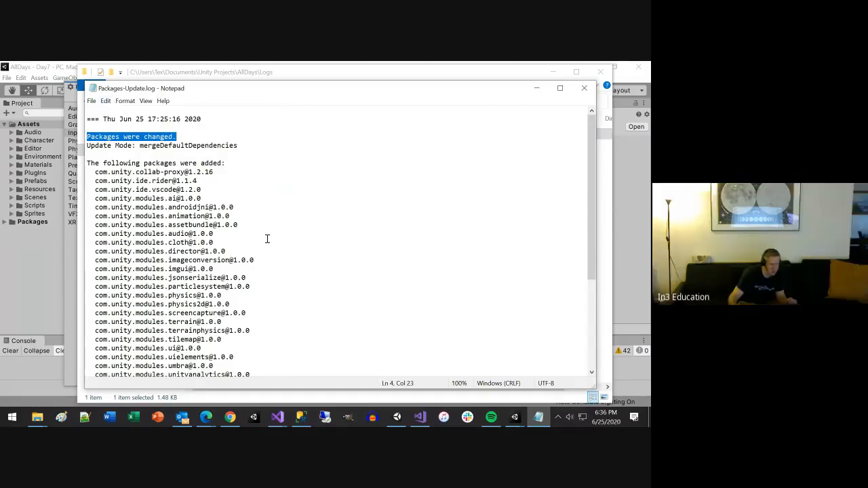
scroll(267, 239, down, 5)
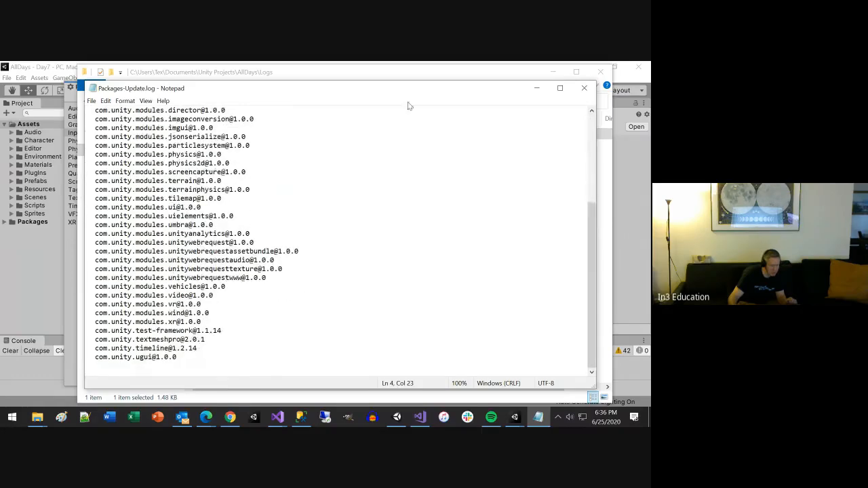
scroll(285, 206, up, 2)
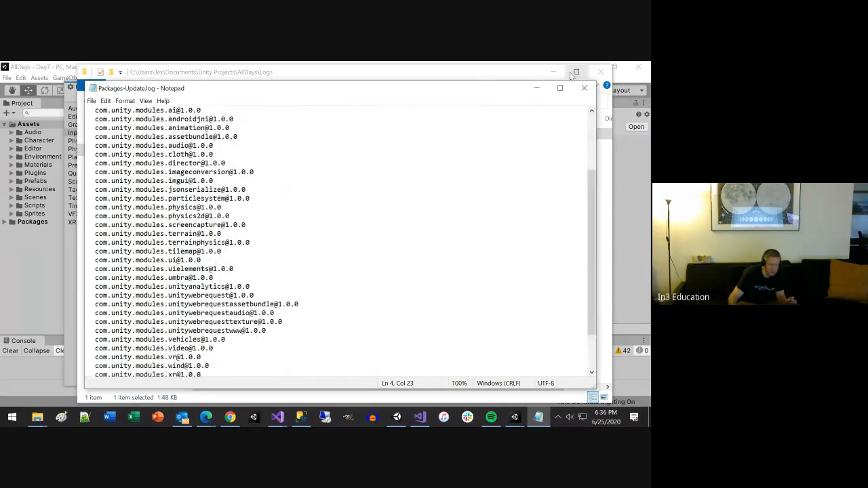
click(584, 88)
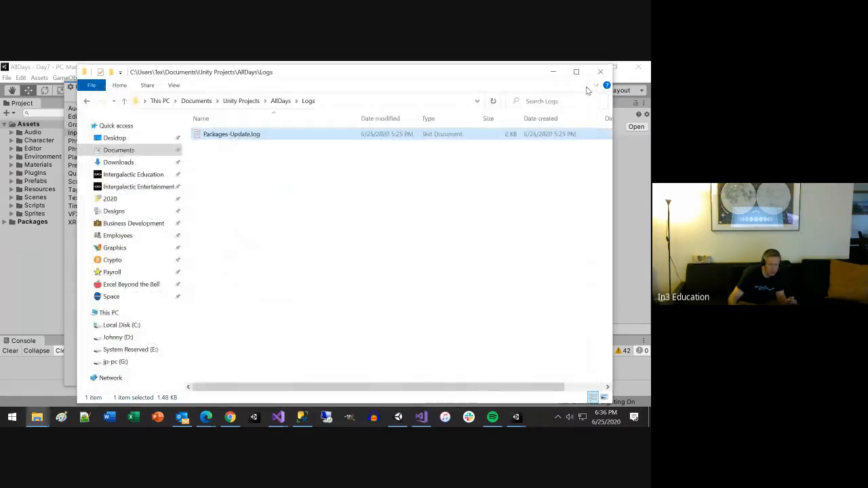
click(281, 101)
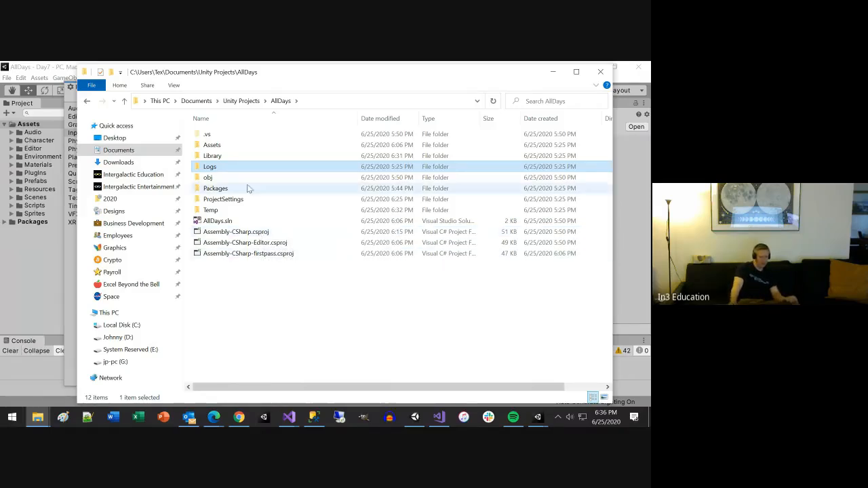
Step: Point out the ProjectSettings and Assets folders in AllDays and return to the Unity editor
click(229, 202)
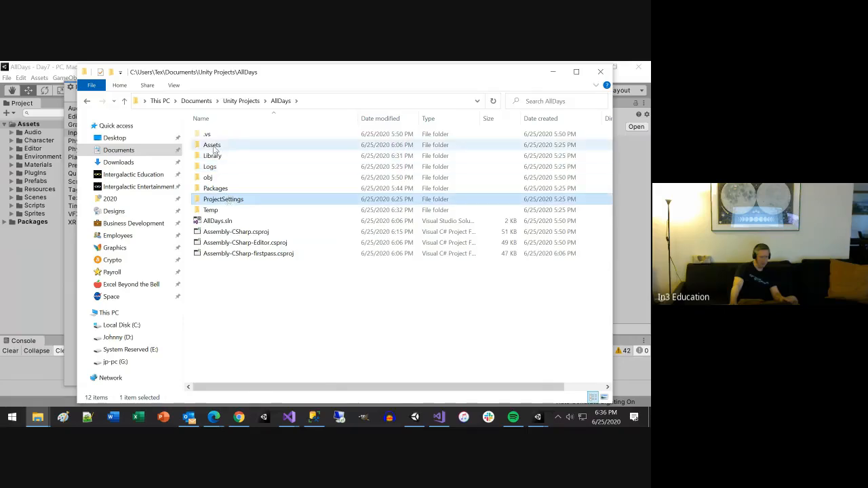
ctrl+click(213, 145)
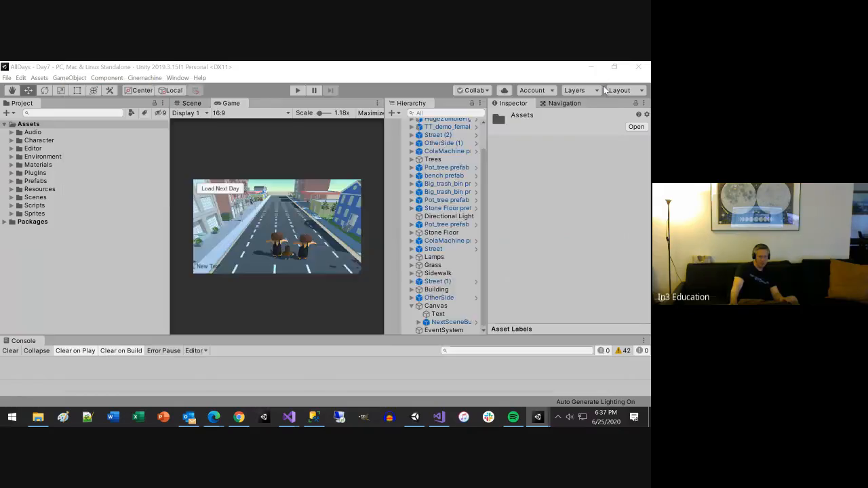
click(602, 86)
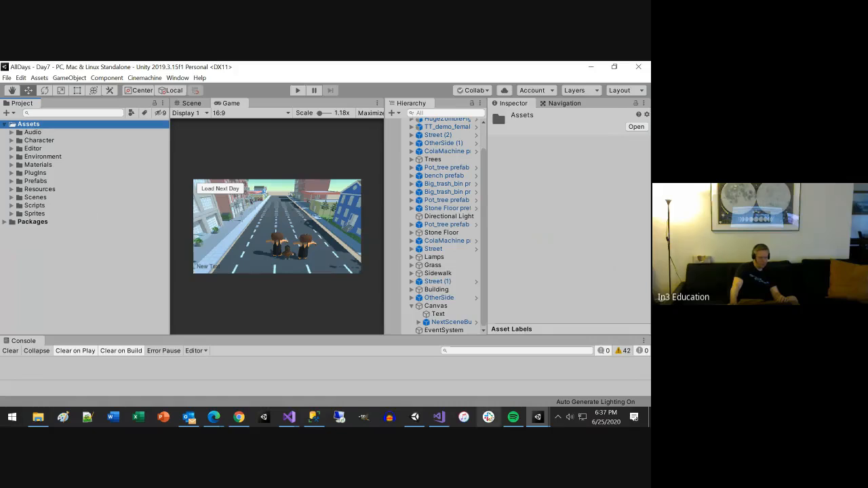
Step: Share AllDaysWithSwitchSceneButton.unitypackage from the Desktop in Slack's unity-game-dev-spring-2020 channel
click(488, 417)
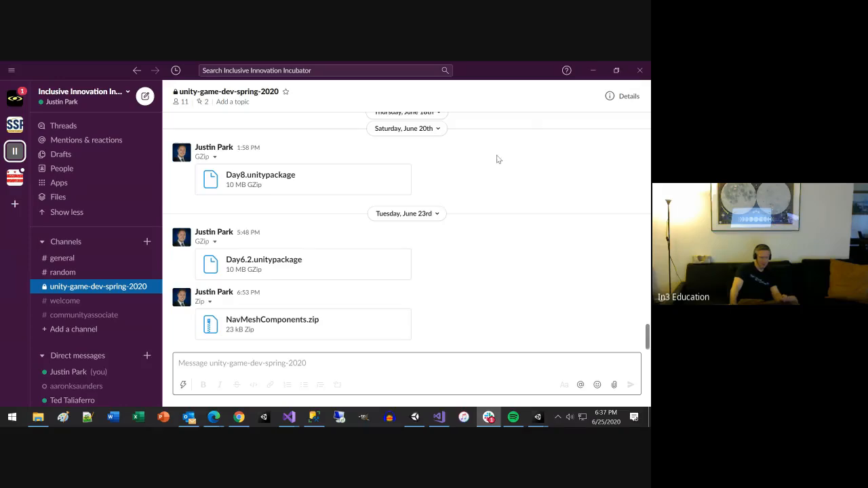
click(593, 70)
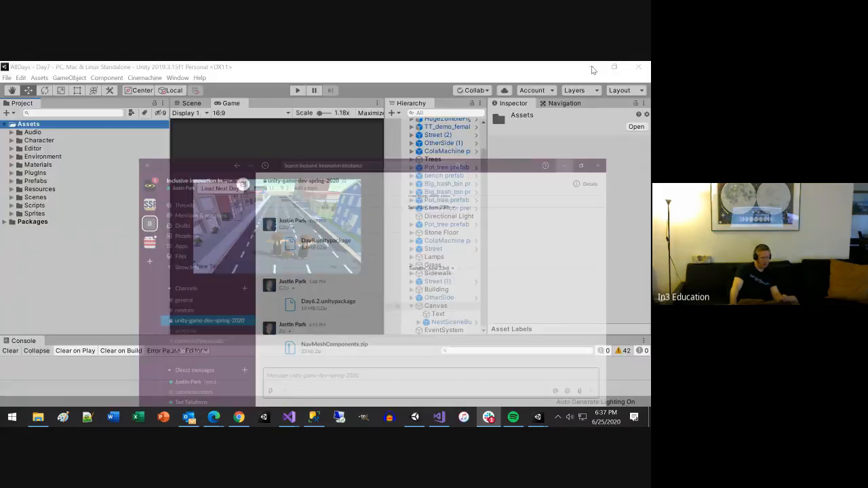
click(38, 416)
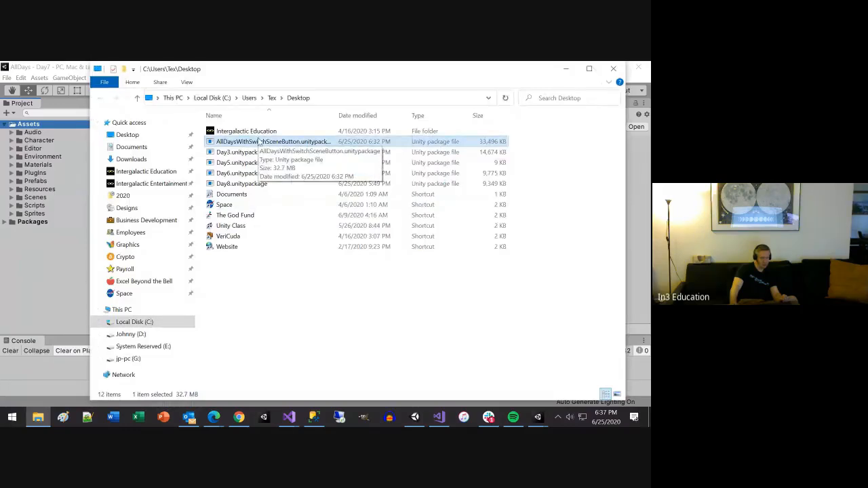
drag(263, 144, 374, 368)
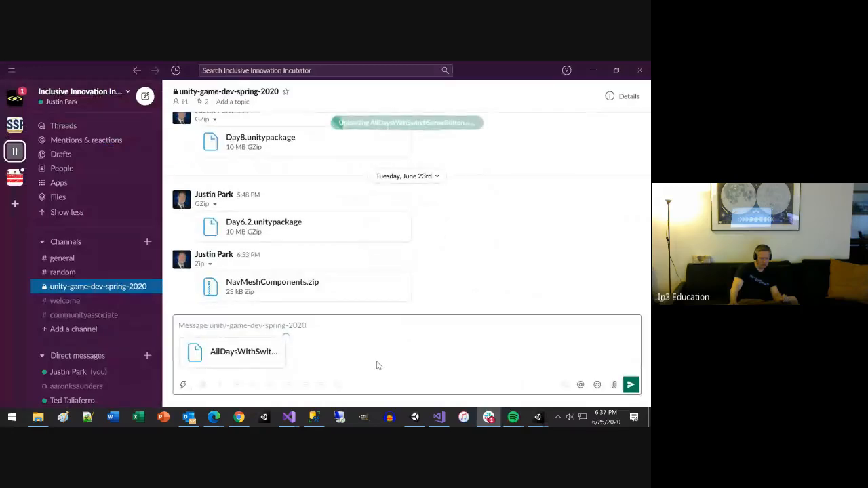
click(629, 386)
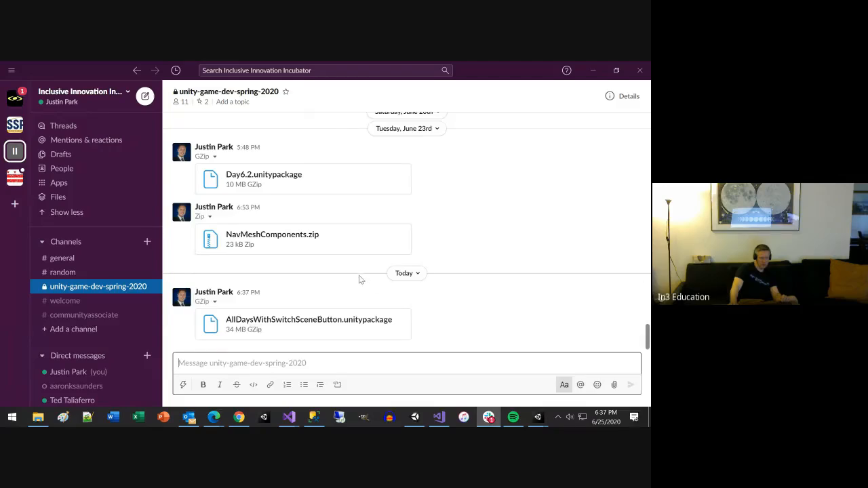
Step: Find the June 4th course topic outline in the channel and highlight the editor windows listed after Unity Editor
scroll(359, 279, up, 15)
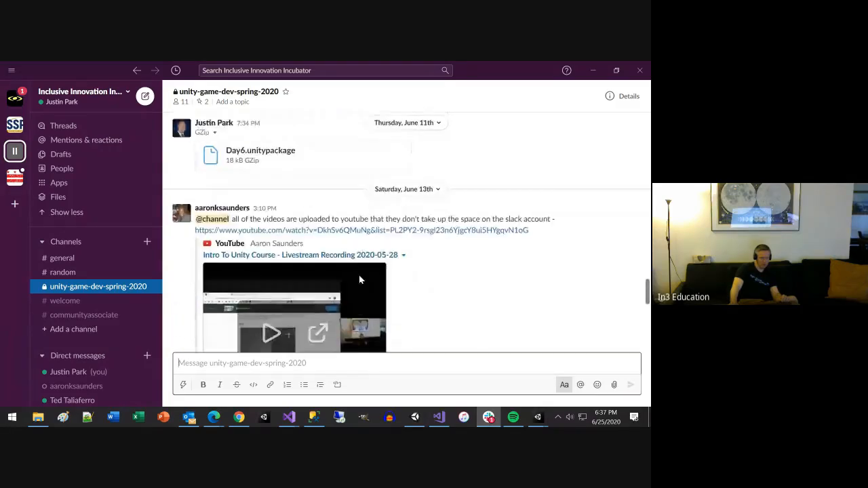
scroll(359, 279, up, 15)
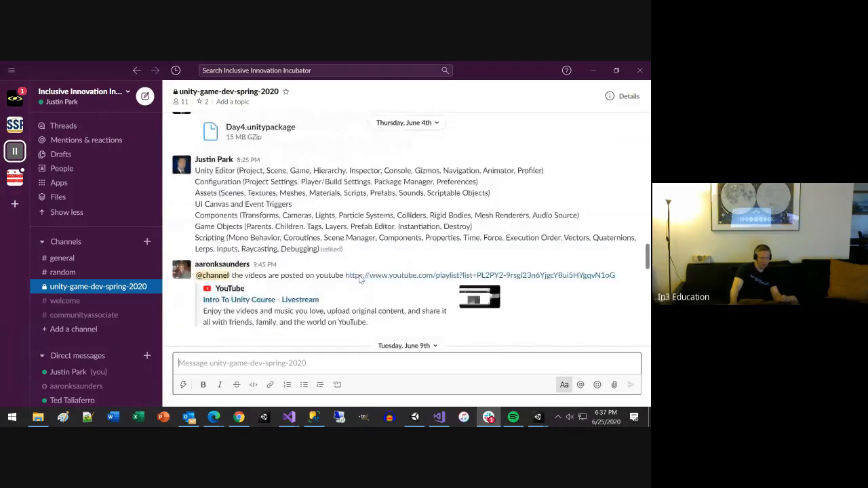
scroll(360, 279, up, 3)
scroll(326, 231, down, 3)
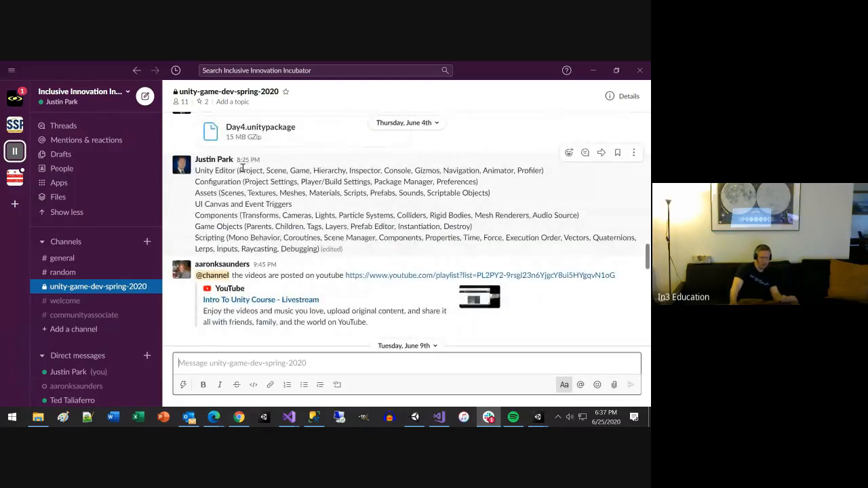
drag(243, 170, 526, 173)
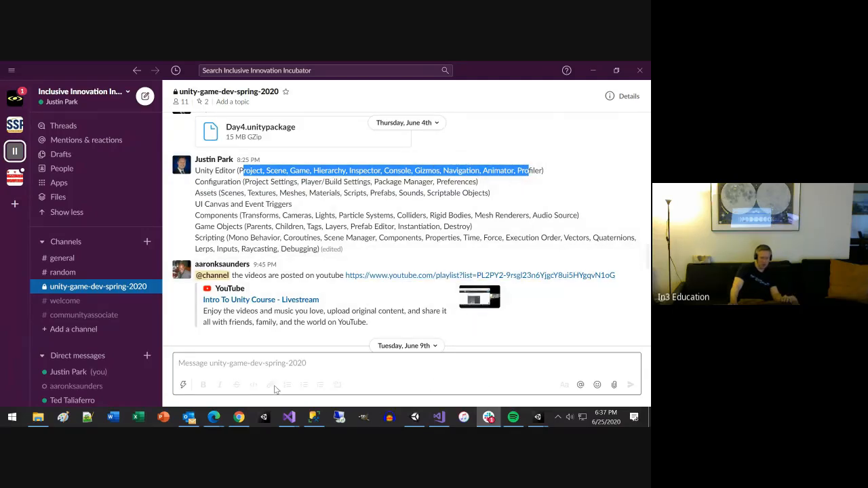
Step: Switch to the AllDays project in Unity, narrow the Project panel, and show the Scene view
click(537, 416)
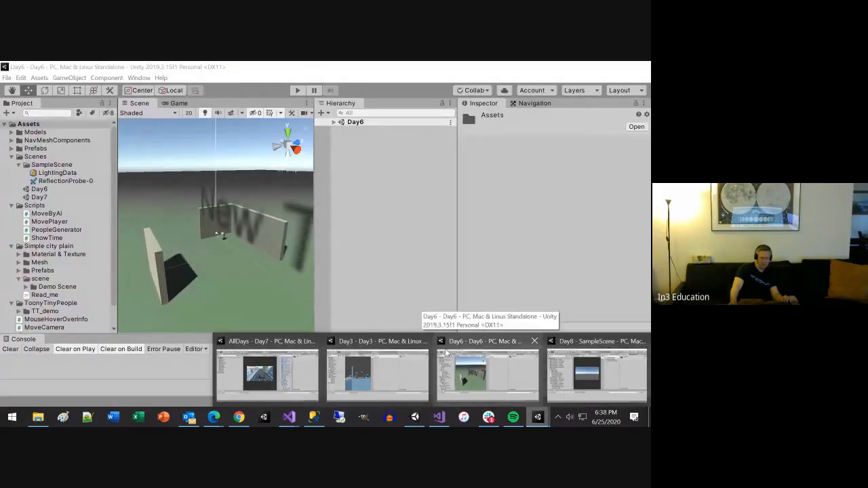
click(278, 372)
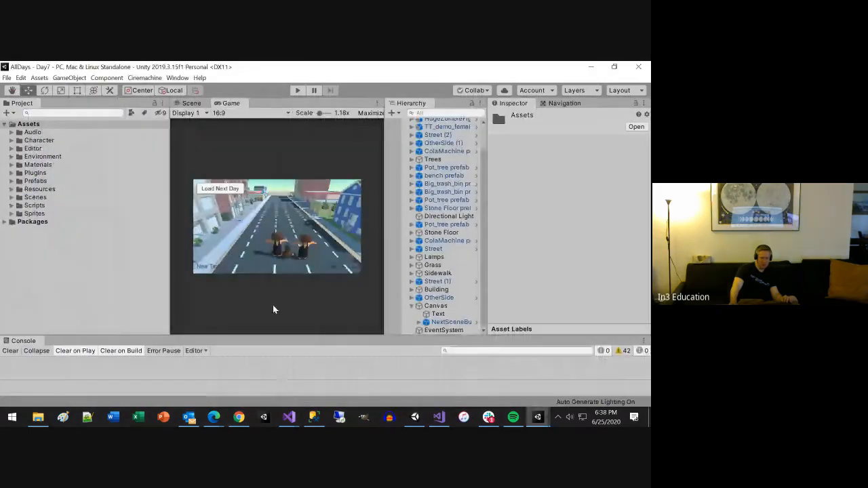
drag(172, 228, 117, 228)
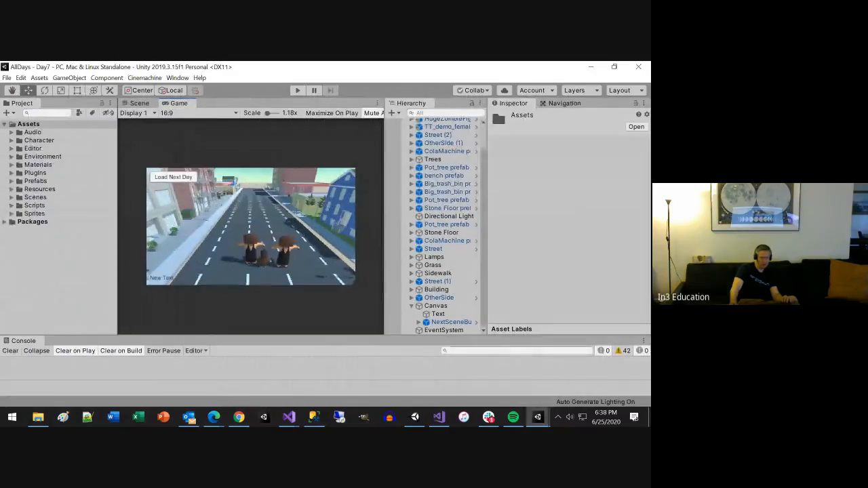
click(139, 104)
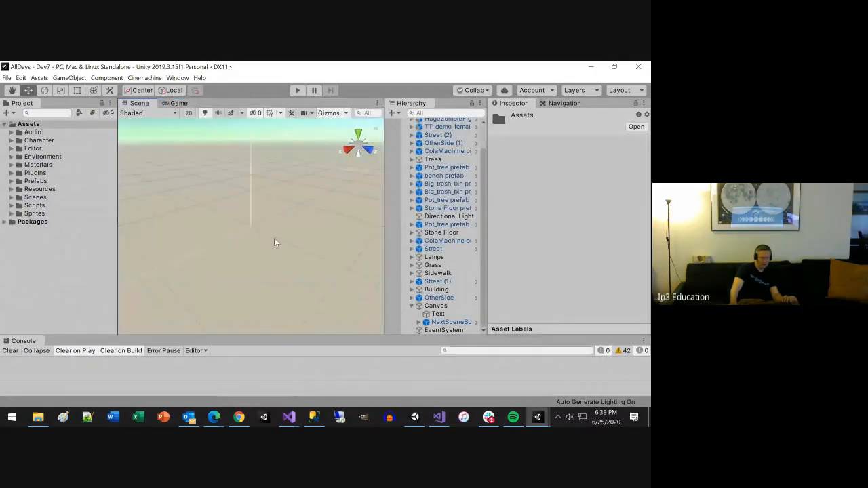
Step: Frame a Pot_tree prefab in the Scene view and look around the street, buildings and characters
double_click(443, 200)
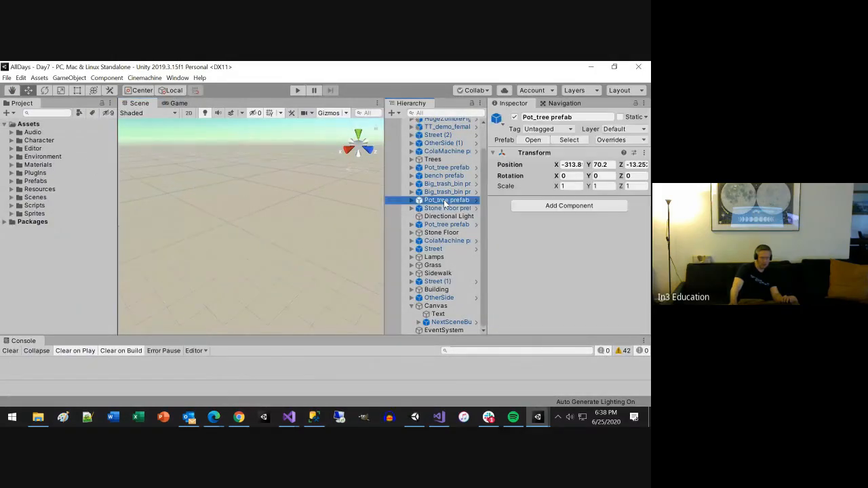
scroll(250, 244, down, 10)
alt+drag(267, 241, 507, 224)
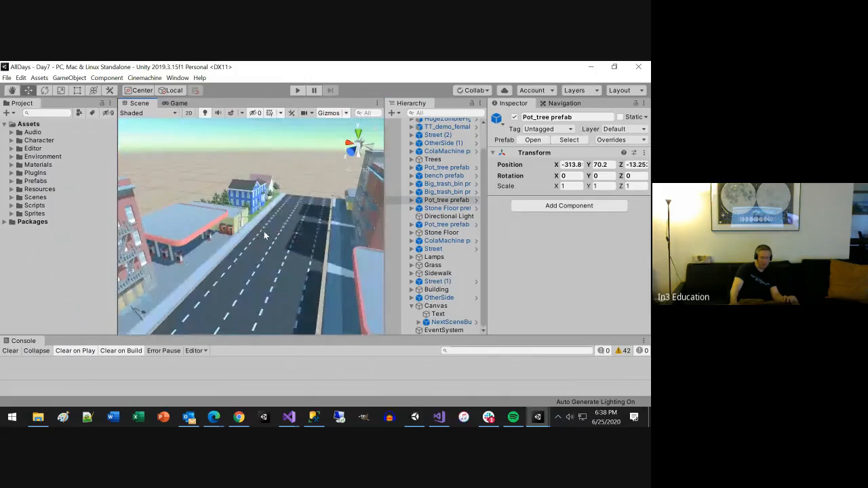
alt+drag(264, 231, 607, 310)
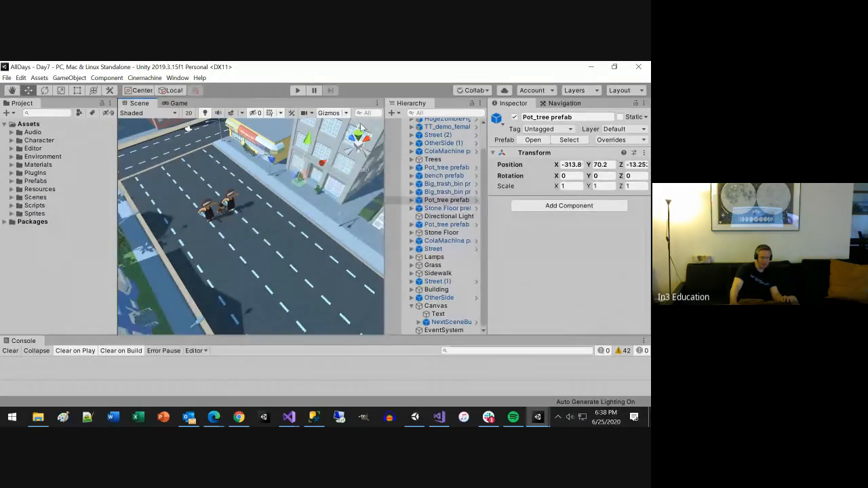
Step: Run the Day7 scene and place two tiles on the road ahead of the characters
click(297, 91)
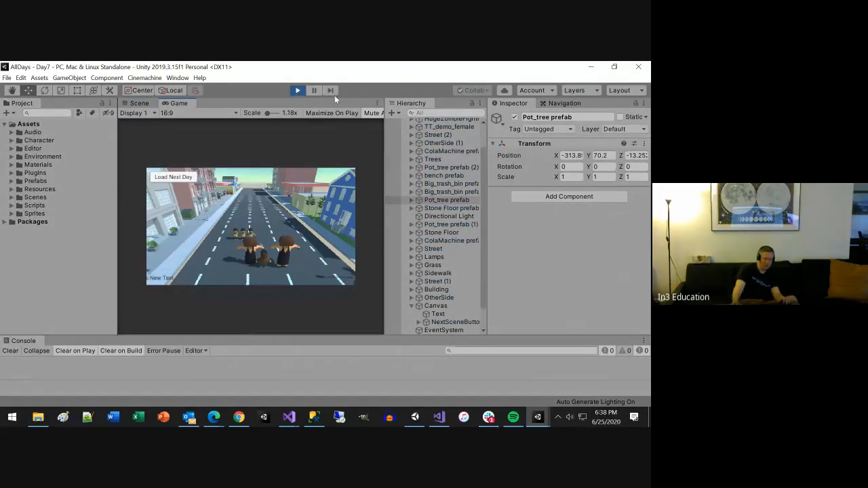
click(248, 216)
click(271, 226)
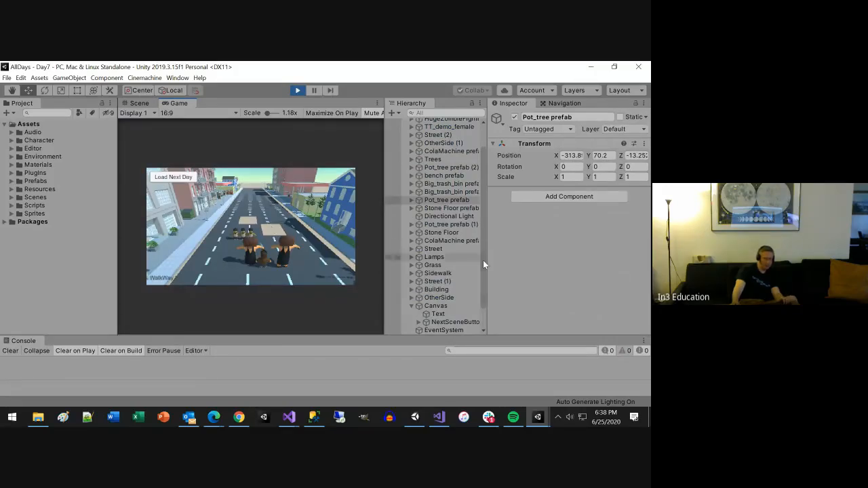
Step: Examine the Main Camera's components in the running Day7 scene, collapsing its Camera component, and stop the scene
drag(483, 260, 486, 206)
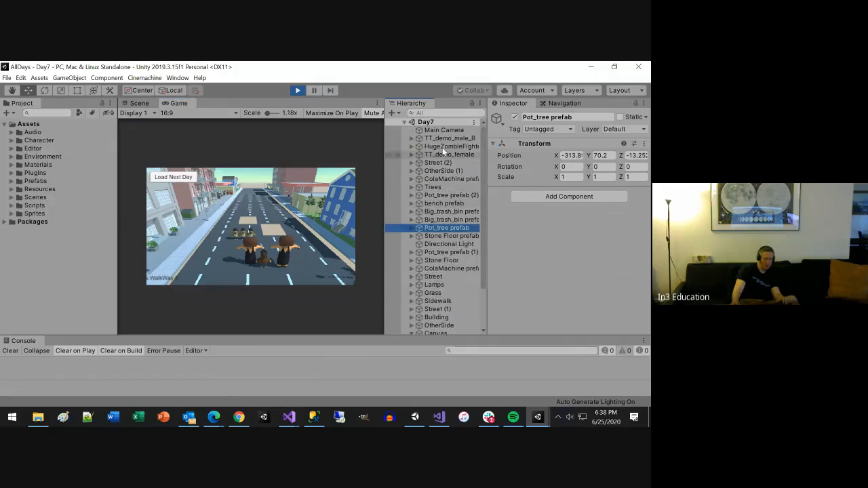
click(445, 129)
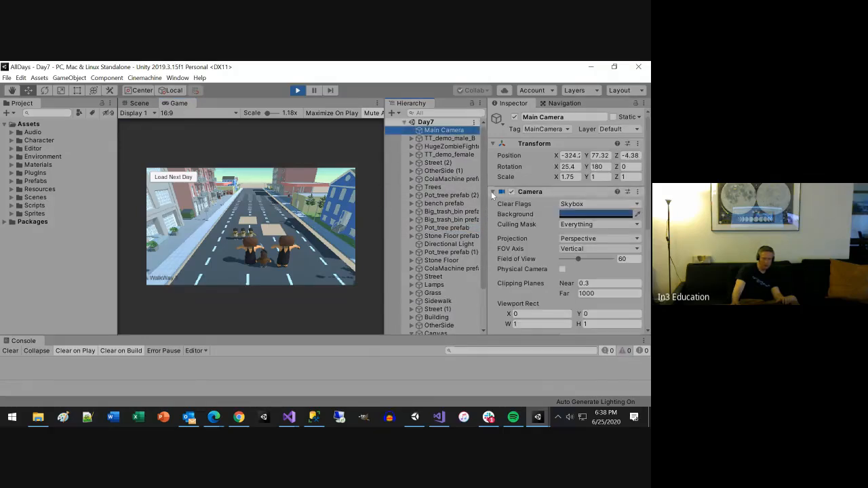
click(494, 192)
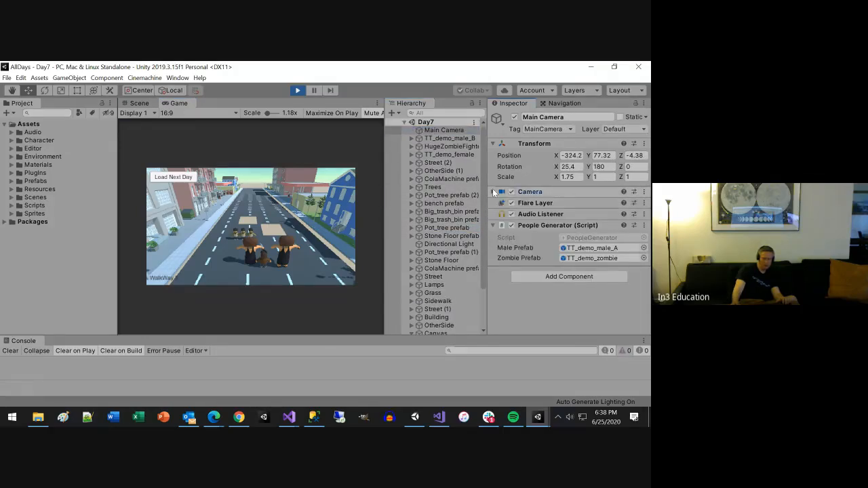
drag(482, 214, 493, 286)
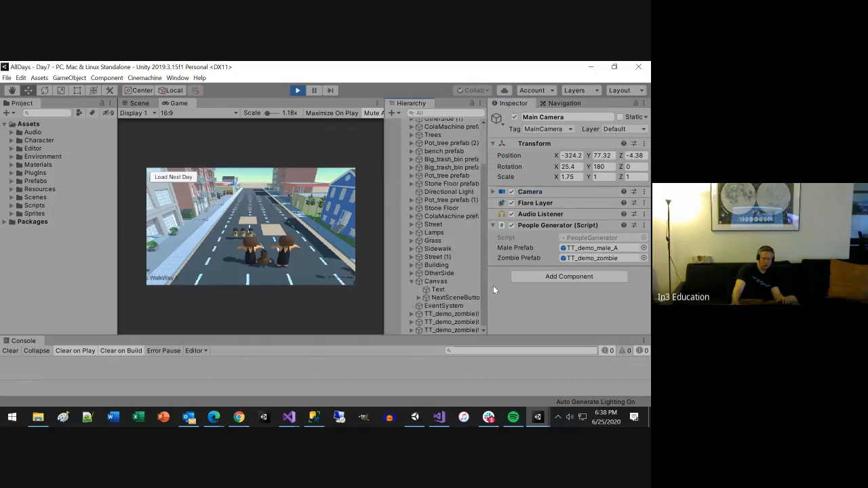
click(411, 280)
click(297, 91)
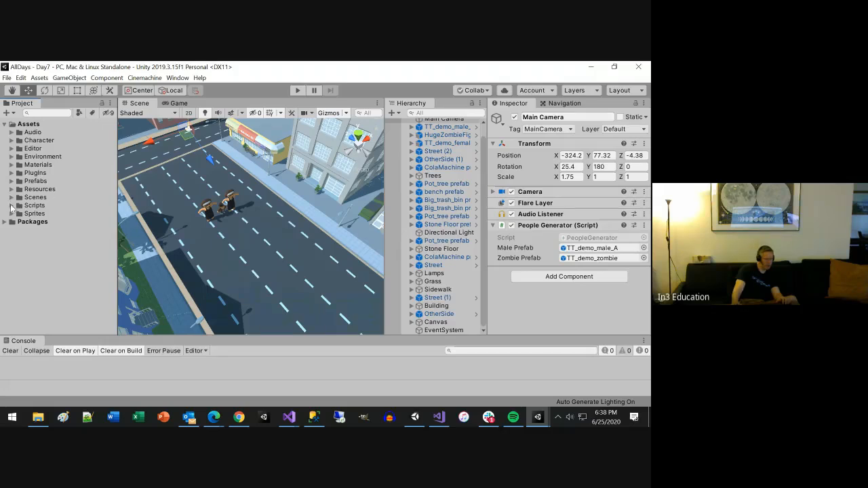
Step: Expand the Scripts folder and go through the scripts from UnparentChildren up to MoveCamera
click(11, 205)
scroll(75, 270, down, 5)
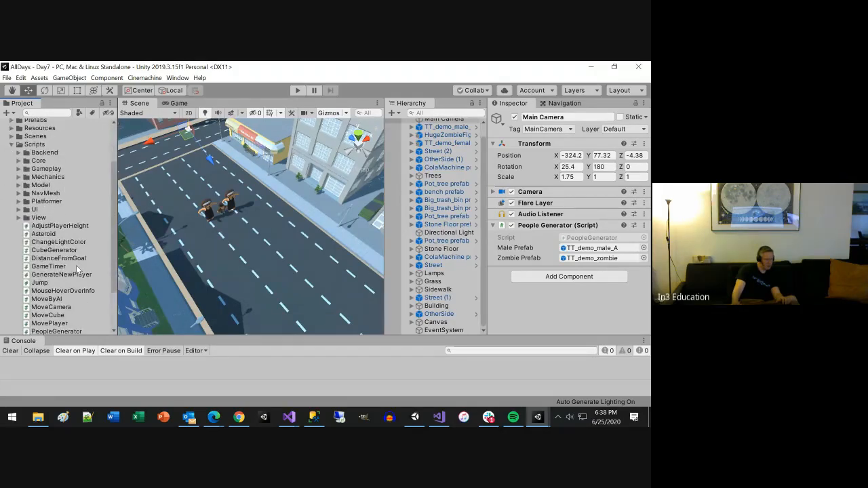
scroll(78, 270, down, 3)
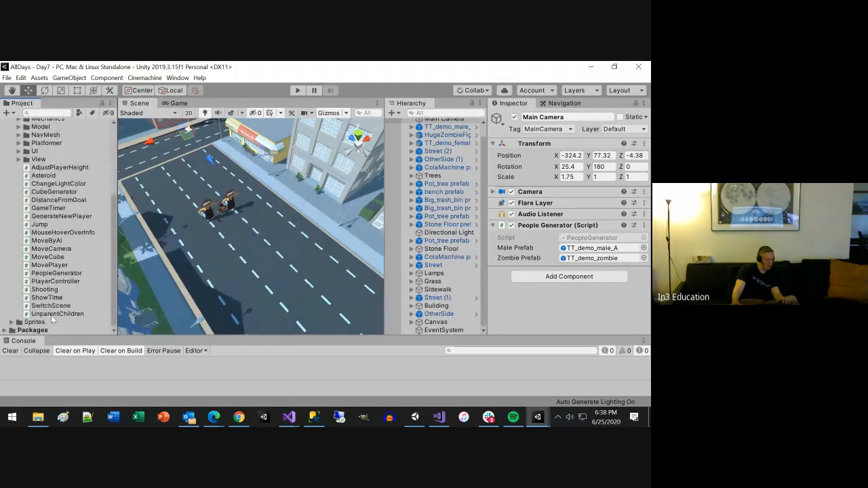
click(57, 313)
key(Up)
key(Up)
key(Up)
key(Up)
key(Up)
key(Up)
key(Up)
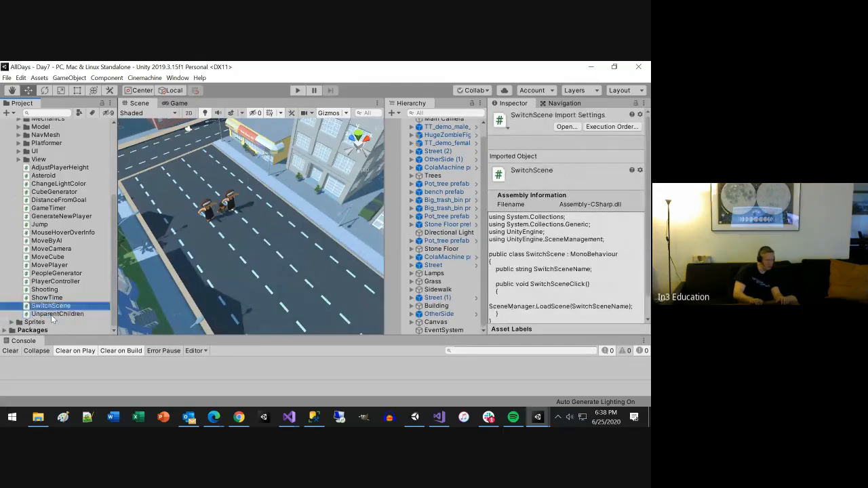
key(Up)
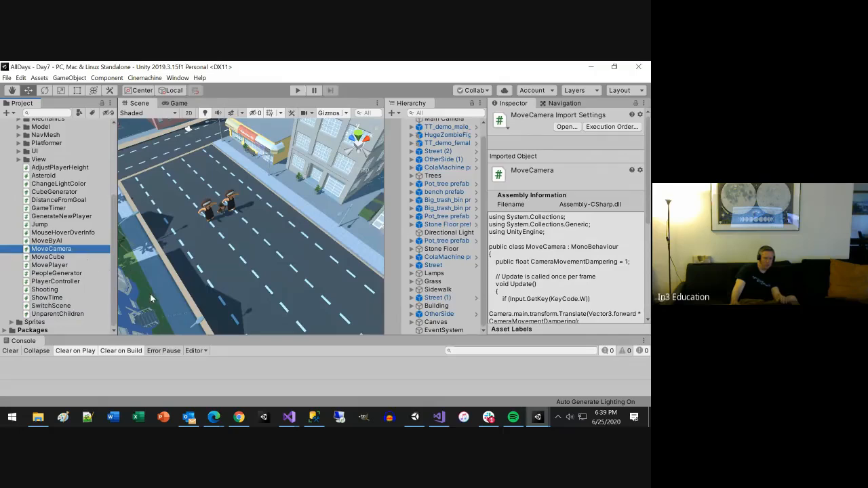
Step: Find the references to the MoveCamera script in the scene, read its code, and clear the reference filter
right_click(50, 254)
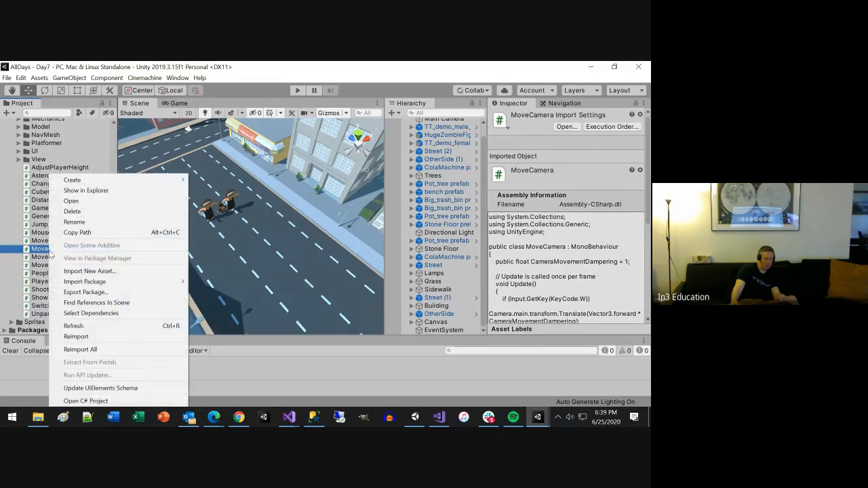
click(102, 303)
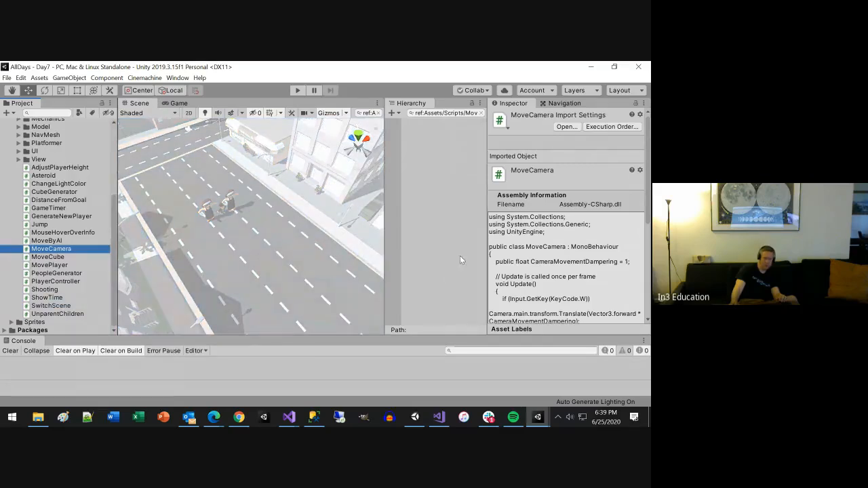
scroll(596, 248, down, 3)
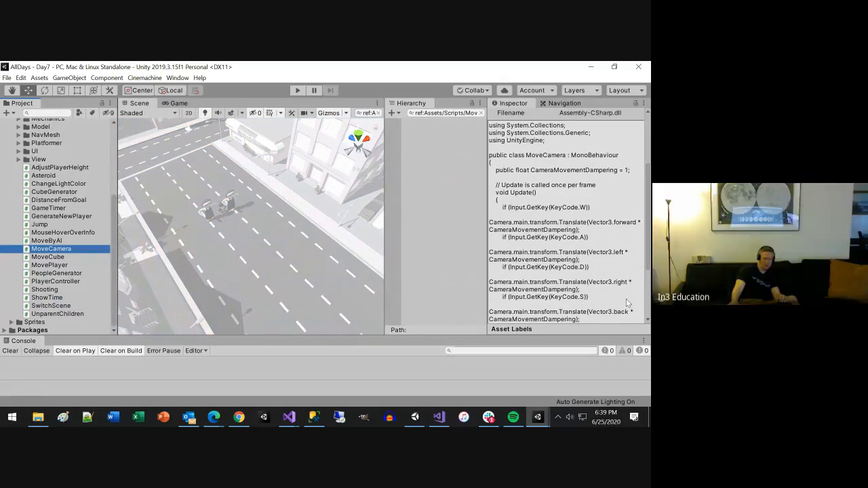
scroll(626, 298, up, 5)
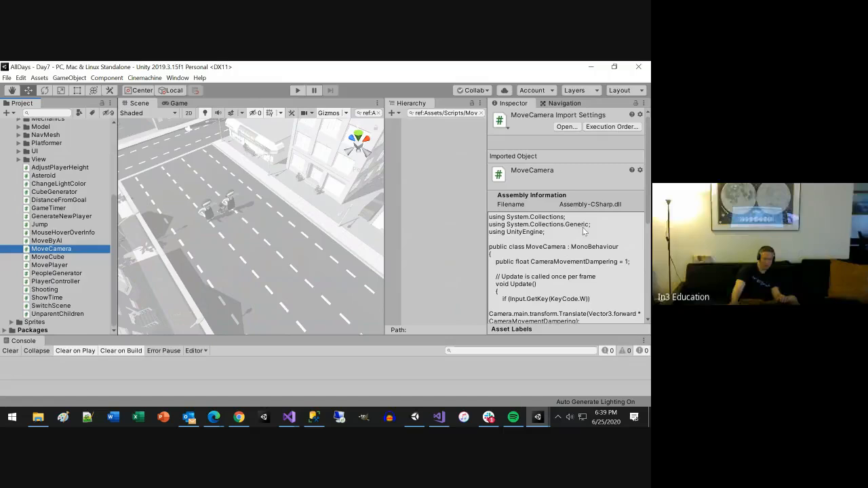
click(480, 113)
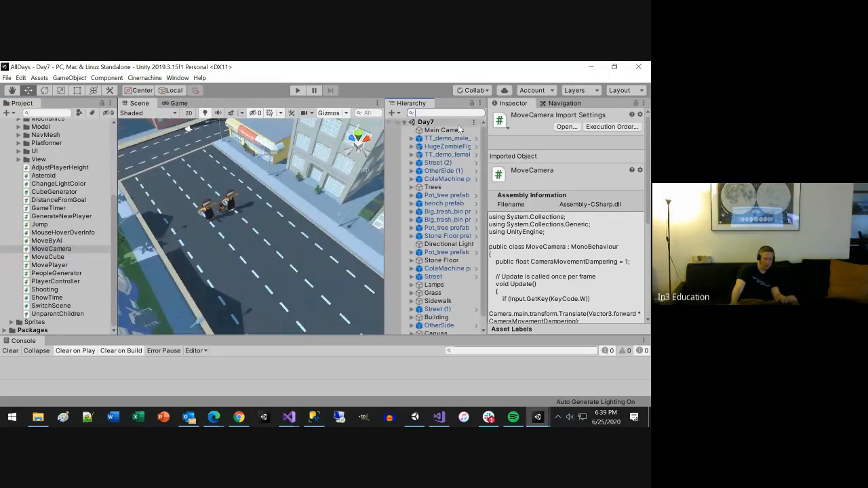
Step: Attach the MoveCamera script to the Main Camera, save the Day7 scene, and test it in a play run
drag(40, 252, 442, 132)
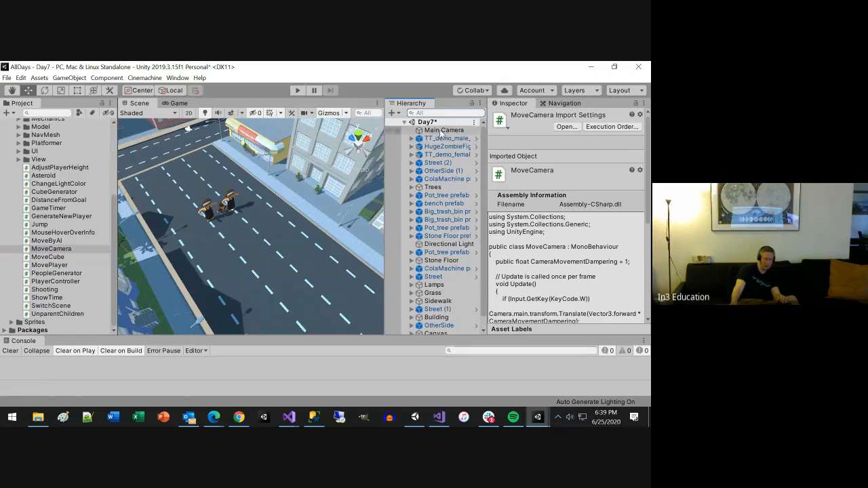
key(ctrl+s)
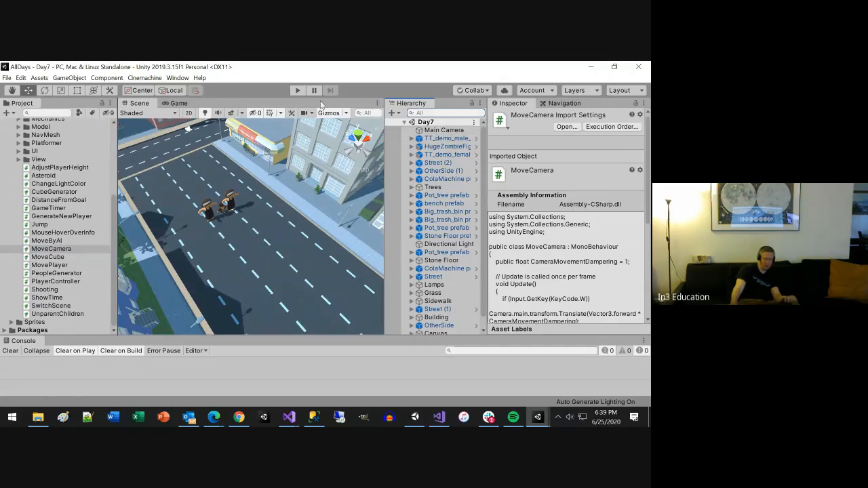
click(297, 92)
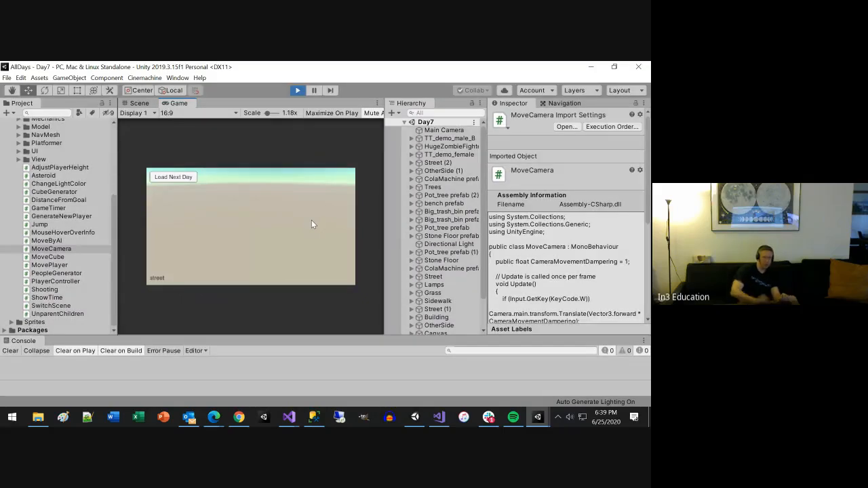
key(ctrl+p)
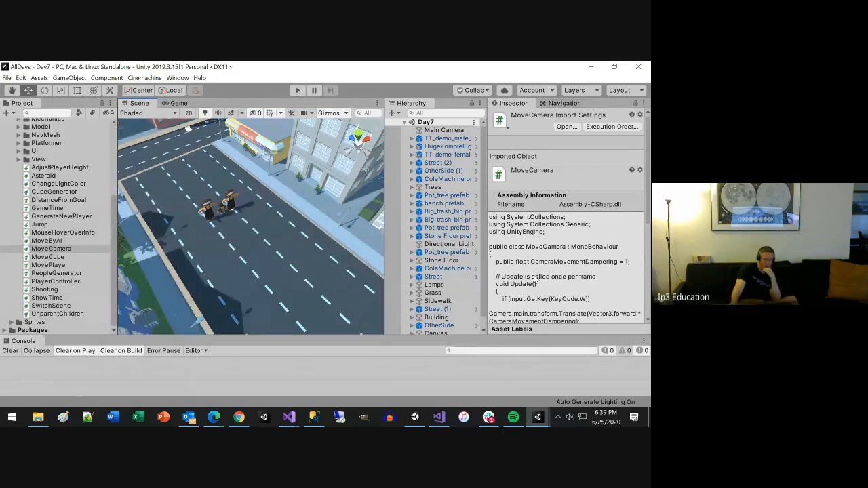
scroll(536, 281, down, 6)
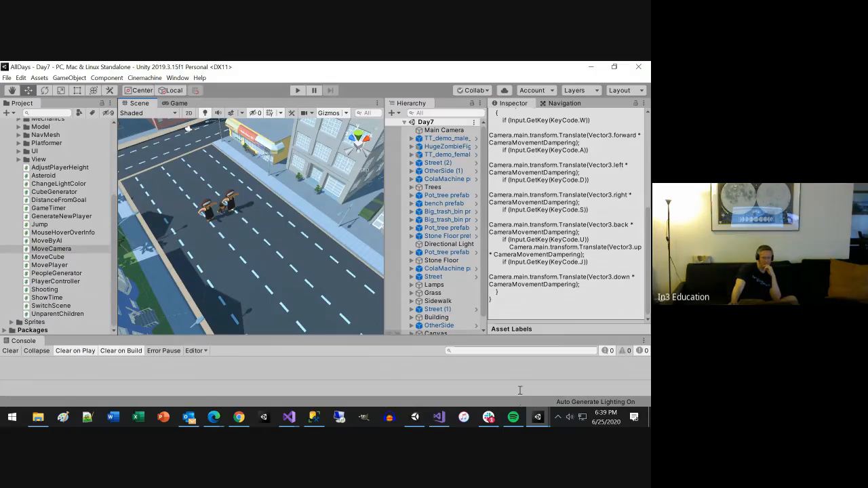
Step: Close the Day3 and Day6 project windows and return to the AllDays project
click(543, 418)
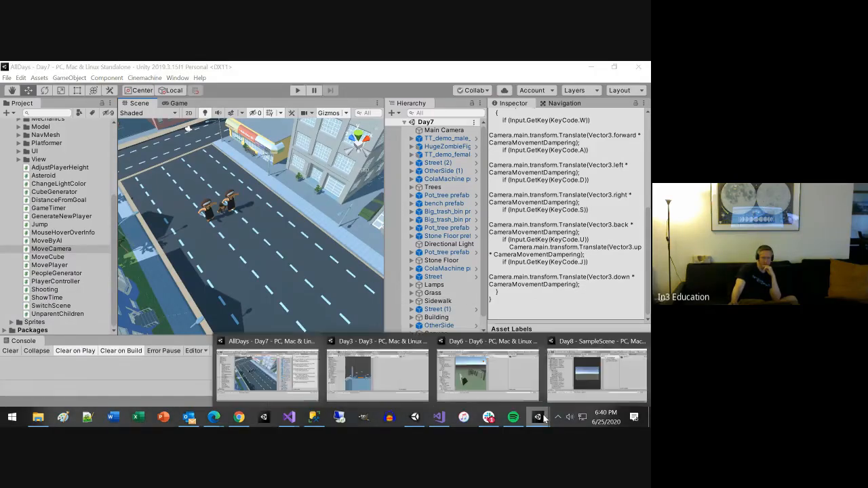
mouse_move(423, 344)
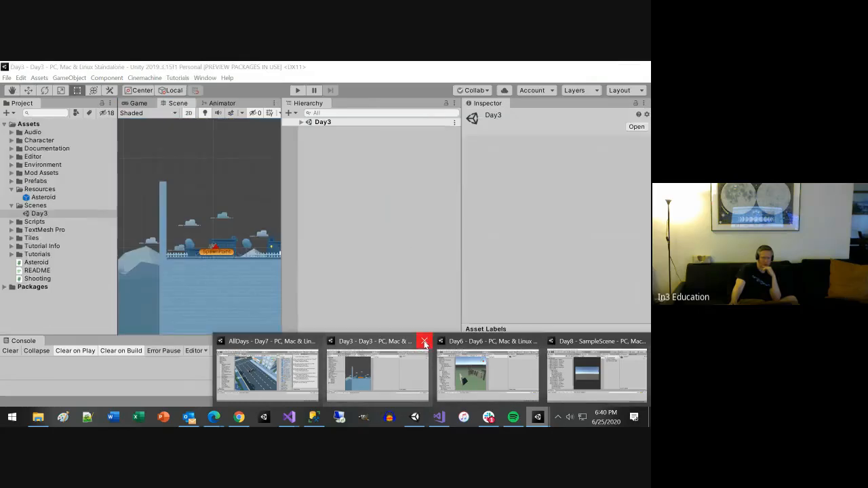
click(423, 343)
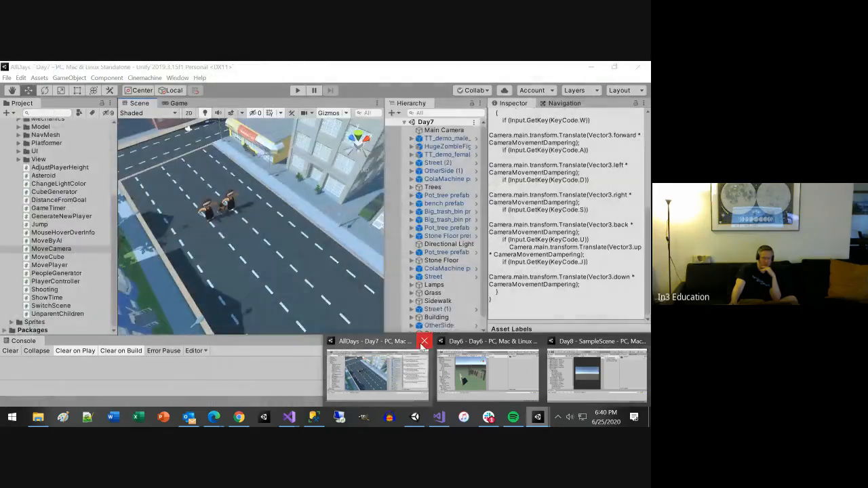
click(535, 341)
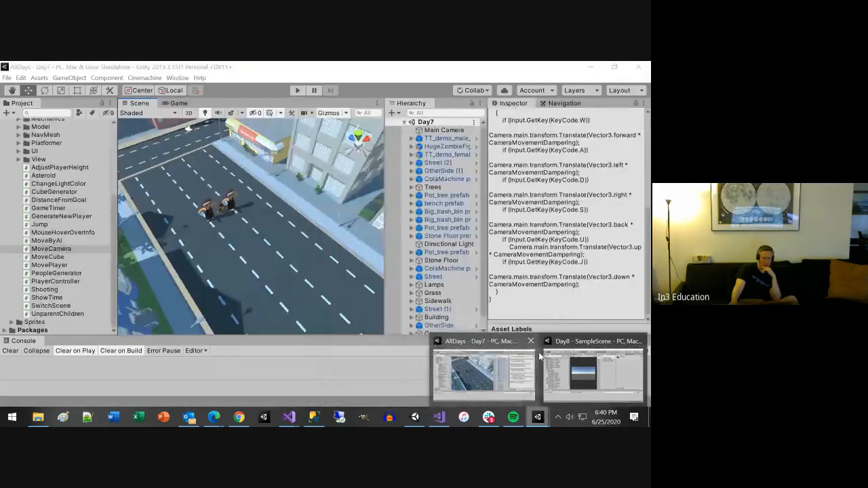
mouse_move(640, 344)
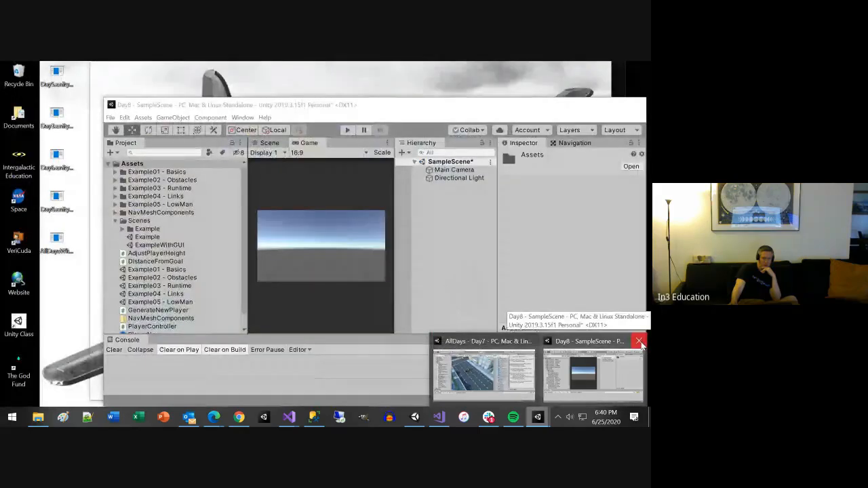
mouse_move(520, 371)
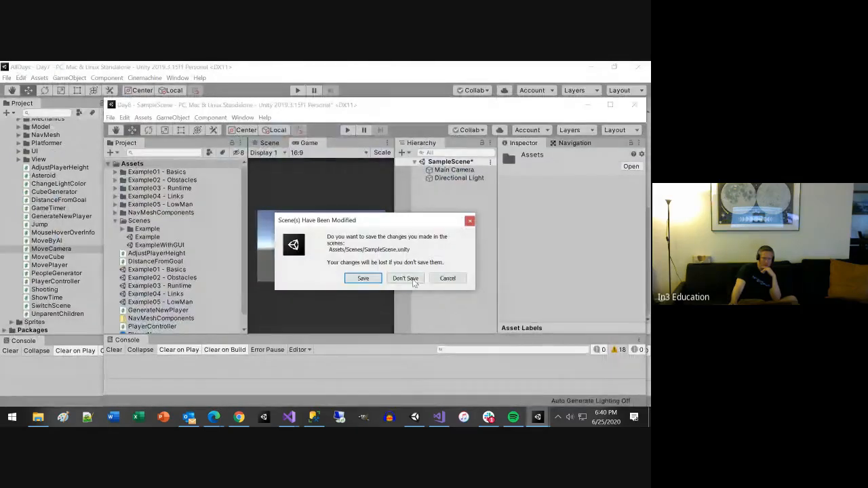
click(405, 278)
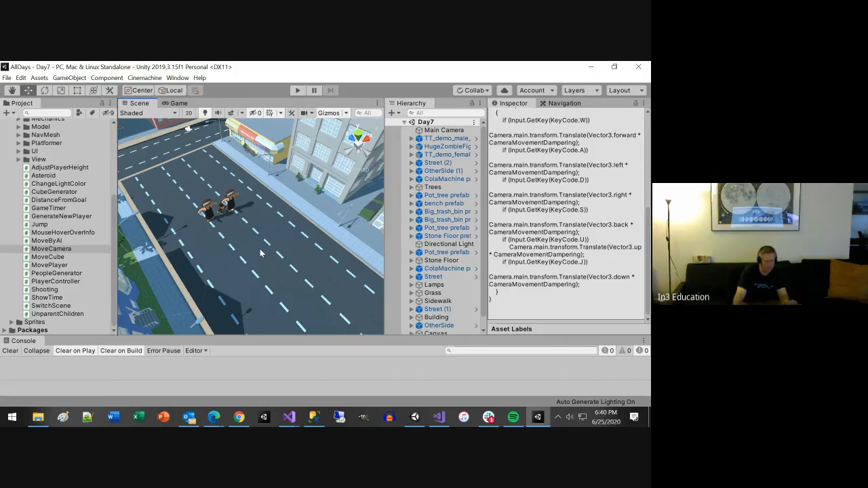
Step: Look around the Day7 street in the Scene view and check the June 4th topic outline in Slack
scroll(258, 251, down, 3)
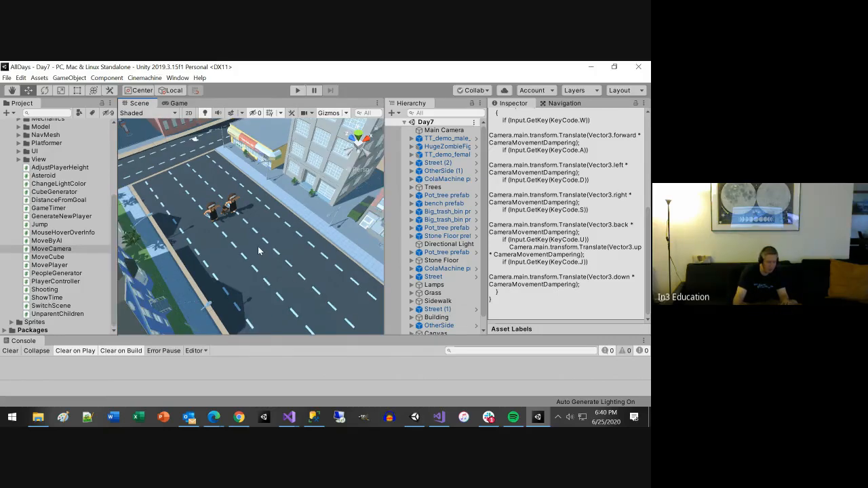
scroll(258, 251, down, 6)
mouse_move(259, 247)
alt+mouse_down()
mouse_move(425, 224)
mouse_move(259, 242)
alt+mouse_up()
scroll(258, 241, up, 3)
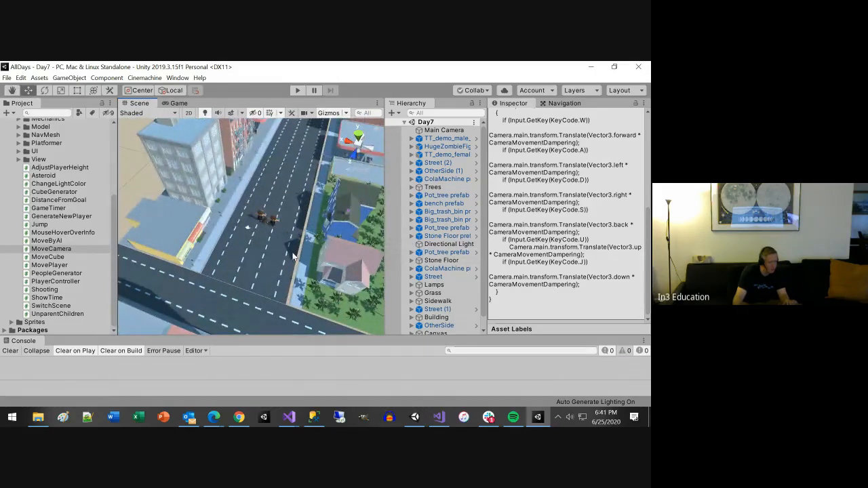
scroll(293, 257, up, 3)
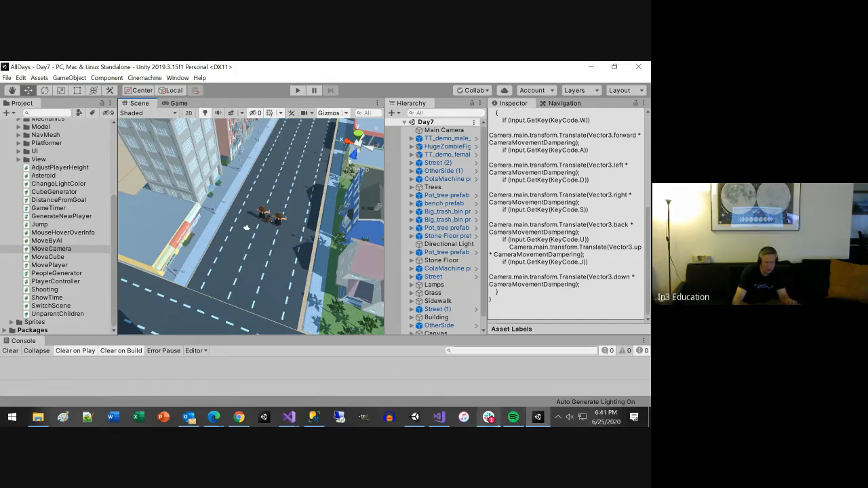
click(489, 418)
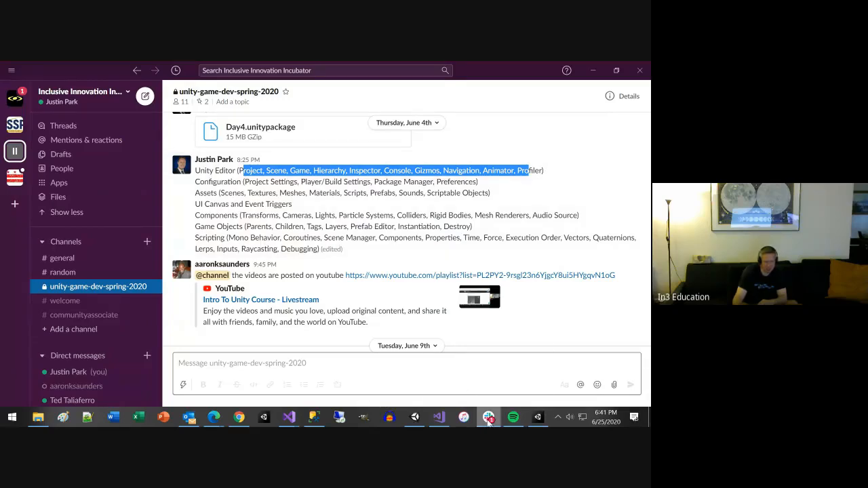
click(537, 417)
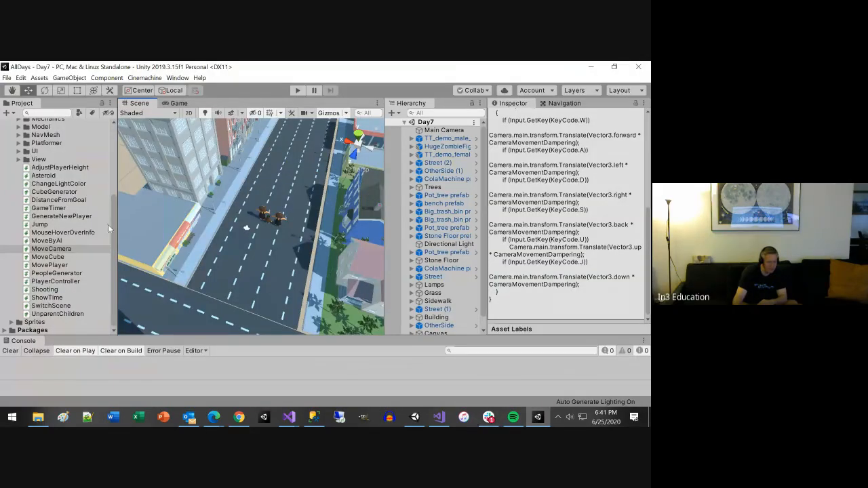
Step: Move the Day7 scene to the first position in the list of scenes in the build settings
click(7, 77)
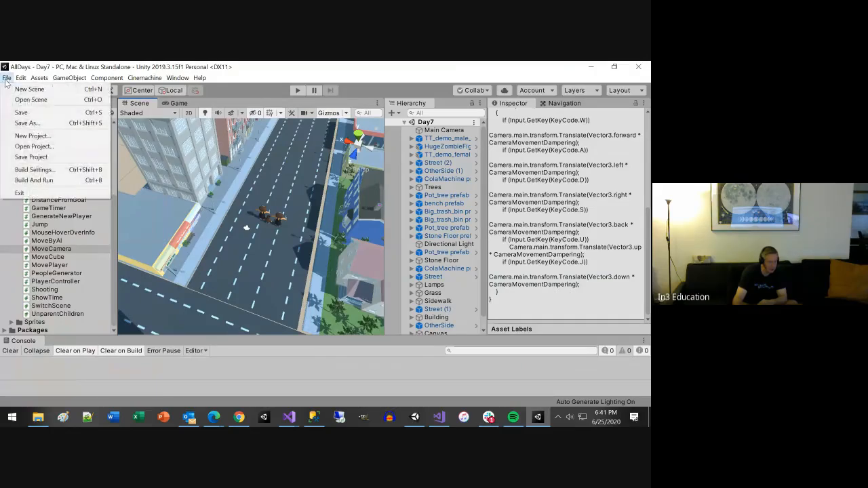
click(32, 170)
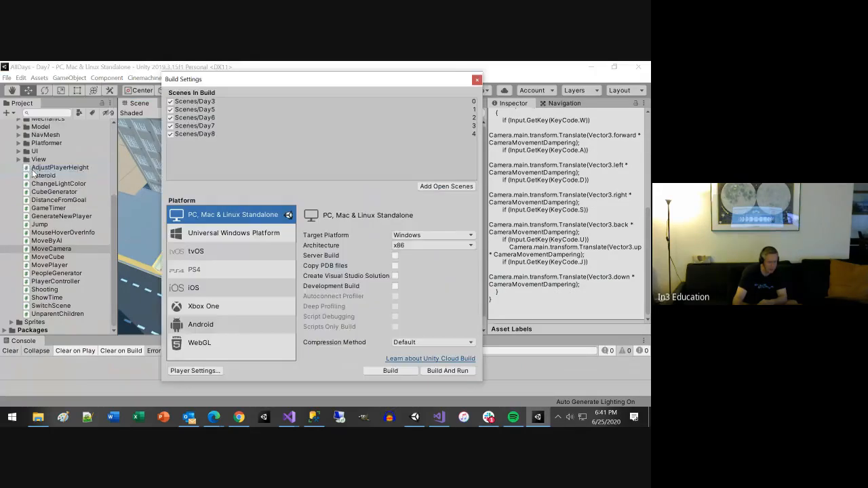
click(207, 103)
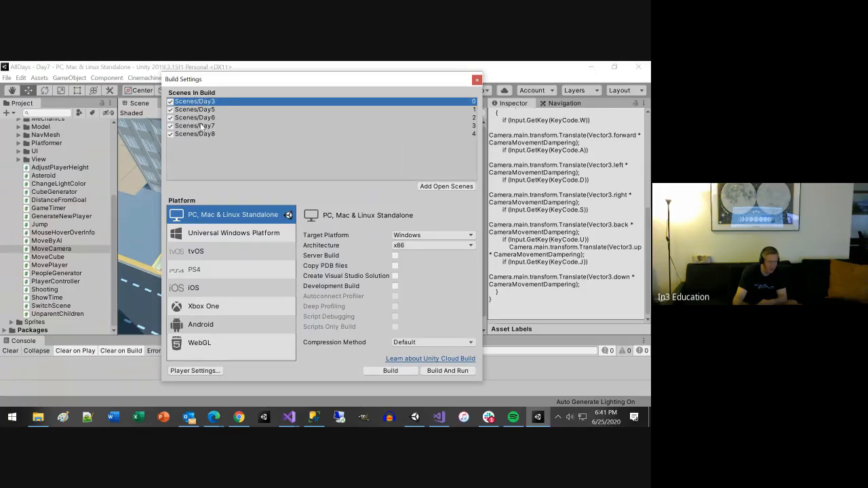
drag(201, 126, 211, 100)
click(390, 370)
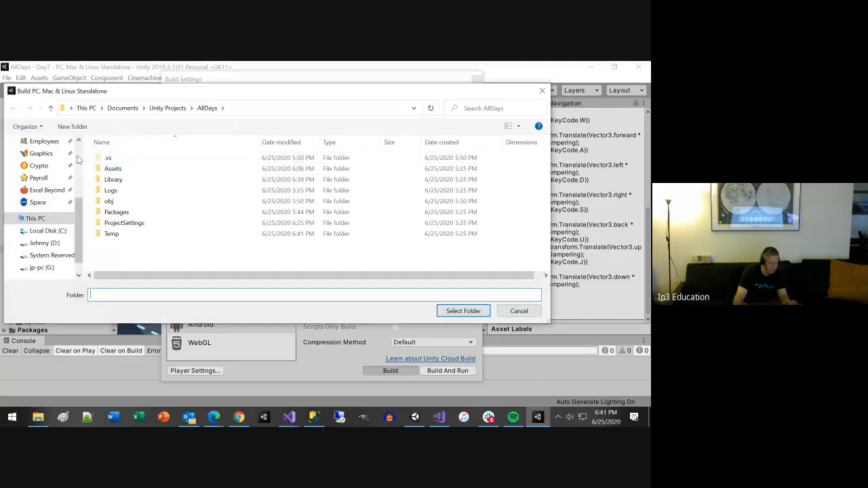
scroll(77, 155, up, 4)
click(41, 161)
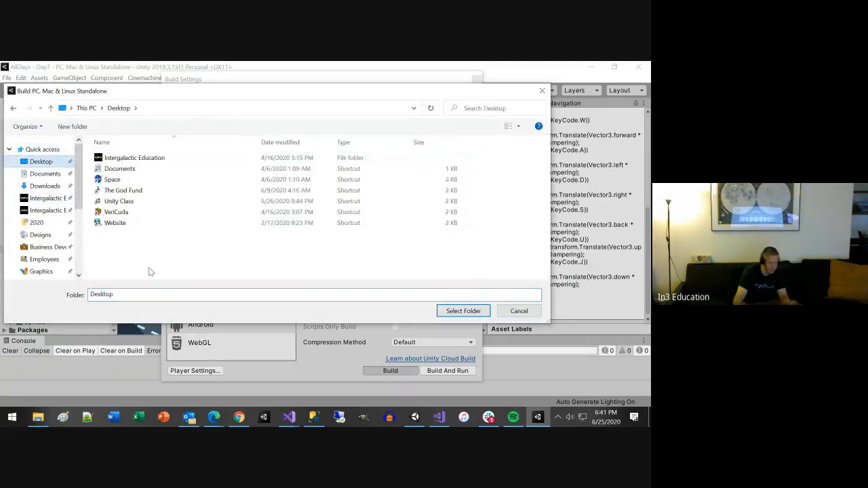
double_click(144, 293)
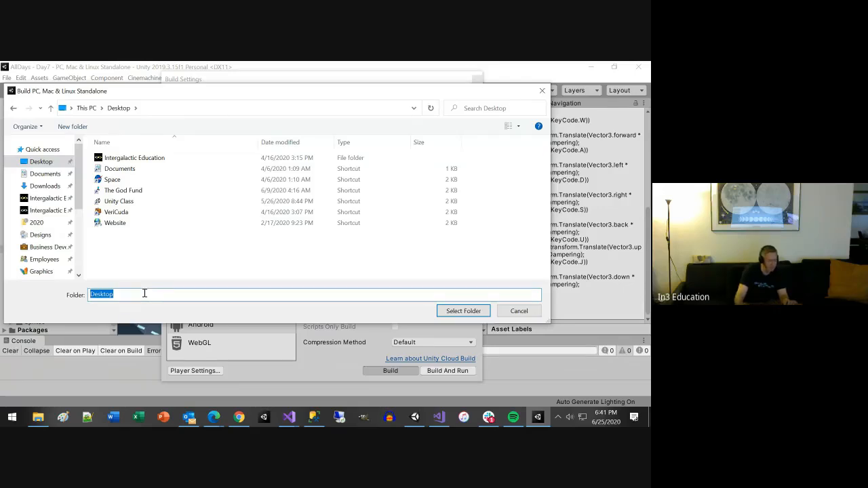
click(519, 310)
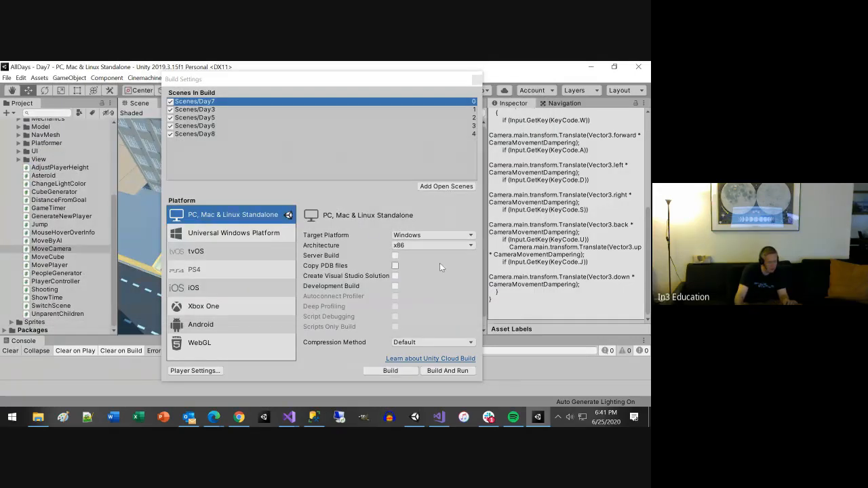
Step: Build the project for PC, Mac & Linux Standalone into a new Desktop folder named In3Class Game
click(390, 372)
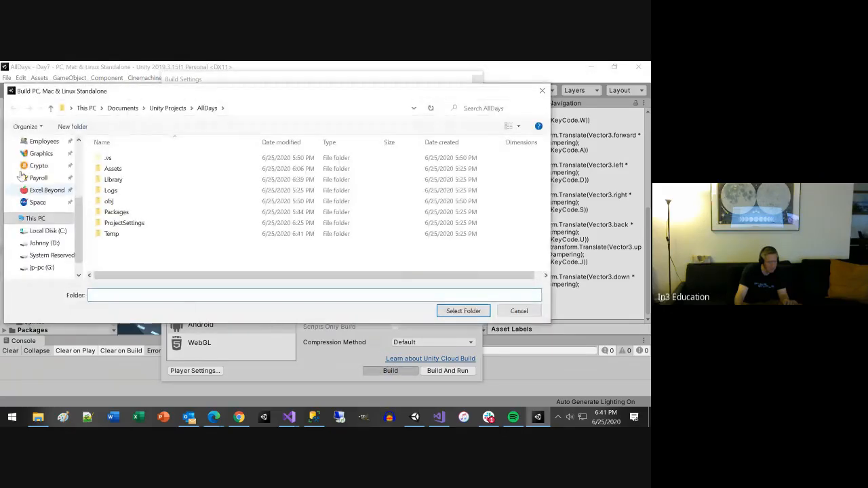
scroll(49, 161, up, 3)
click(49, 163)
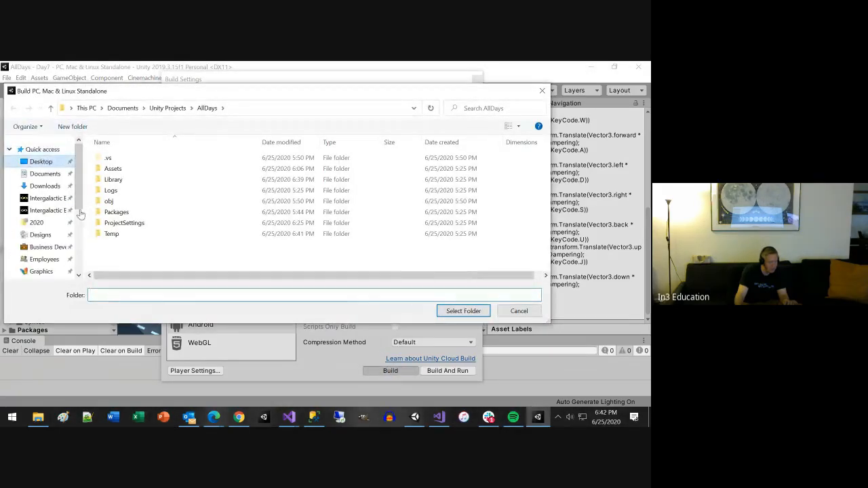
right_click(145, 272)
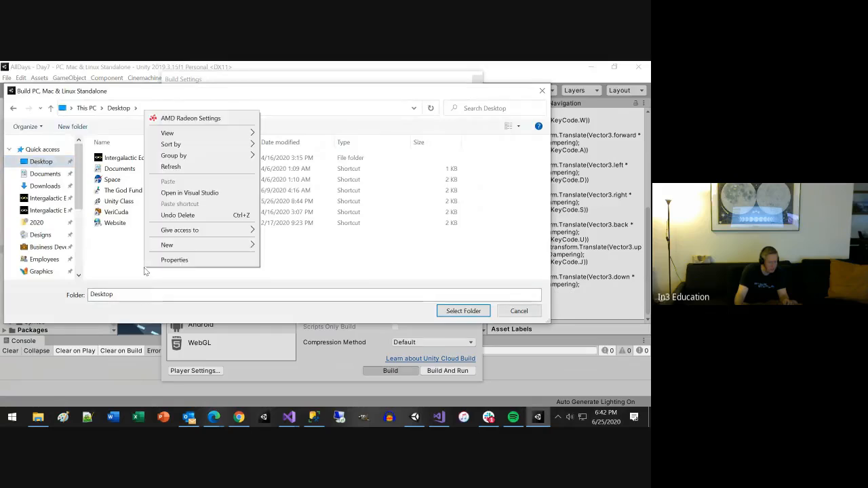
mouse_move(261, 251)
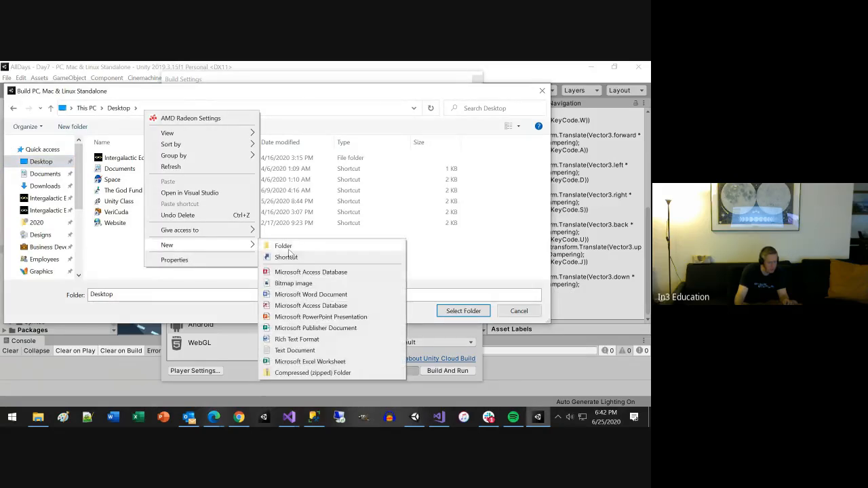
click(286, 246)
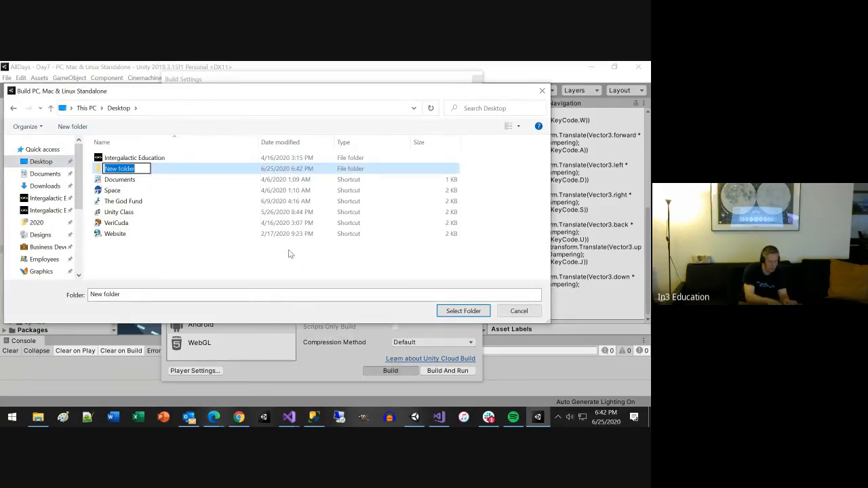
text(In3Cla)
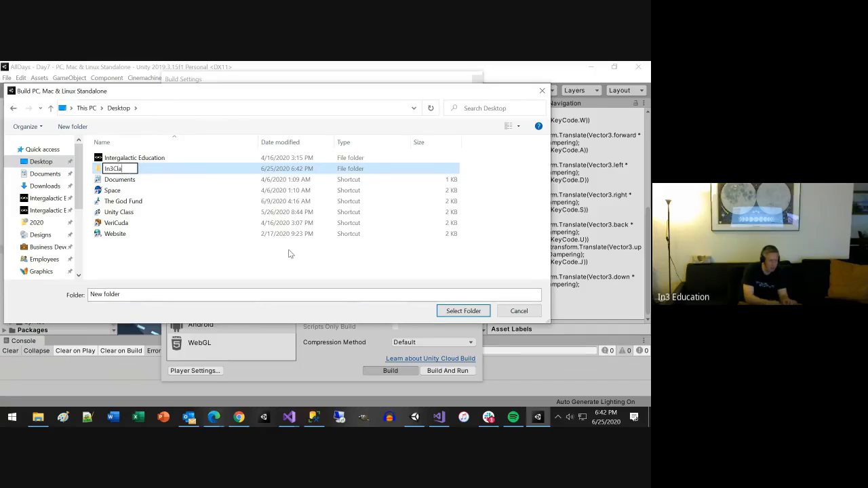
text(ss Game)
key(BackSpace)
key(BackSpace)
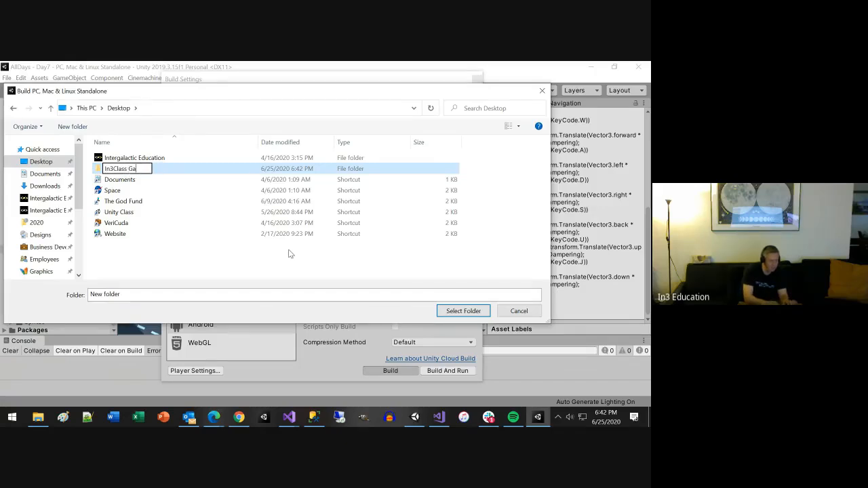
text(me)
key(Return)
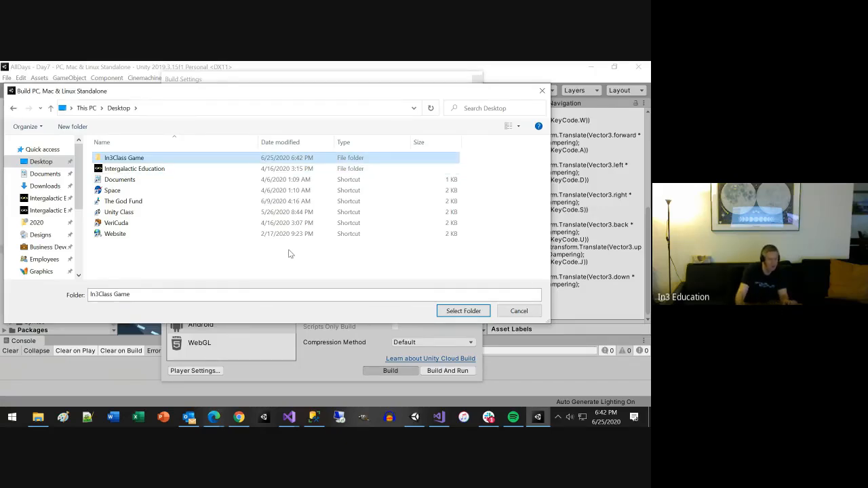
click(467, 312)
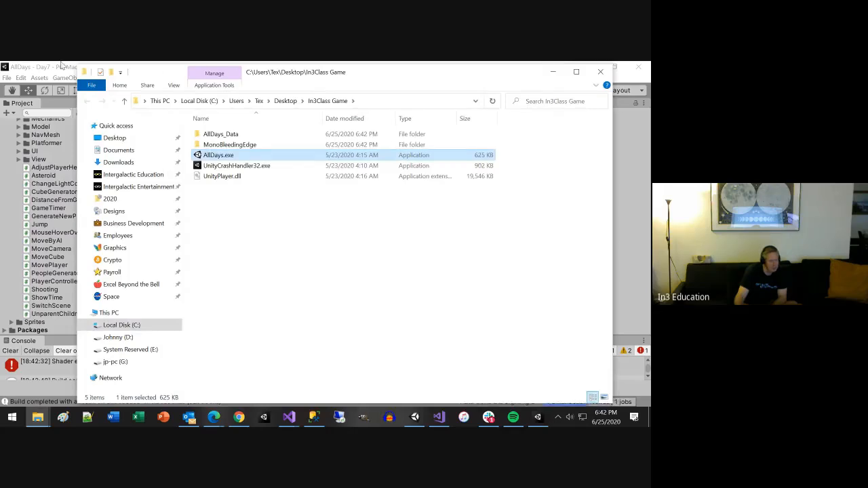
Step: Return to the AllDays project, close the build settings, and enlarge the console to read the build messages
click(40, 66)
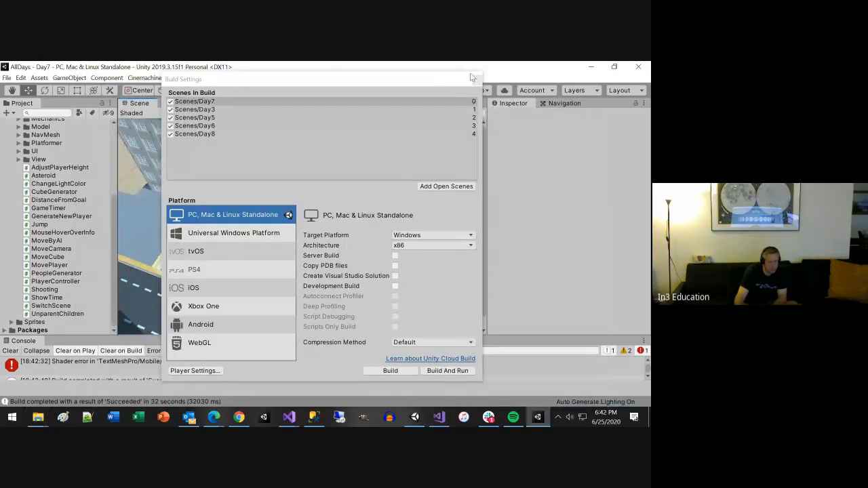
click(475, 78)
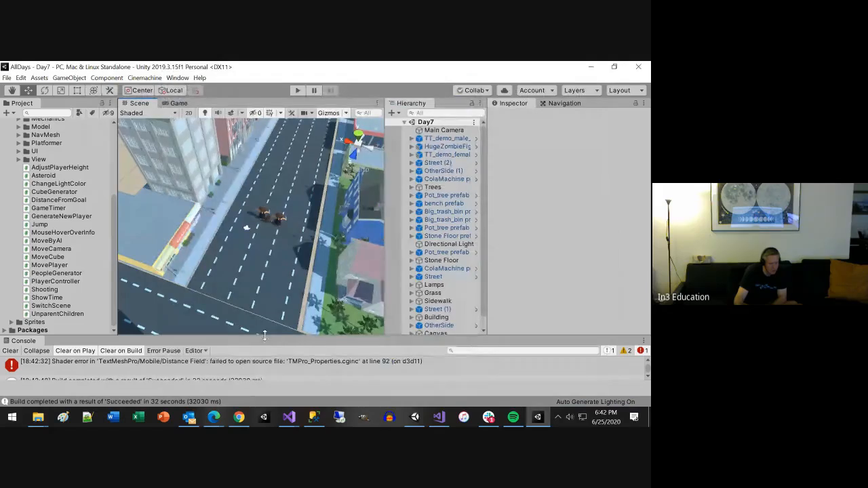
drag(265, 335, 275, 284)
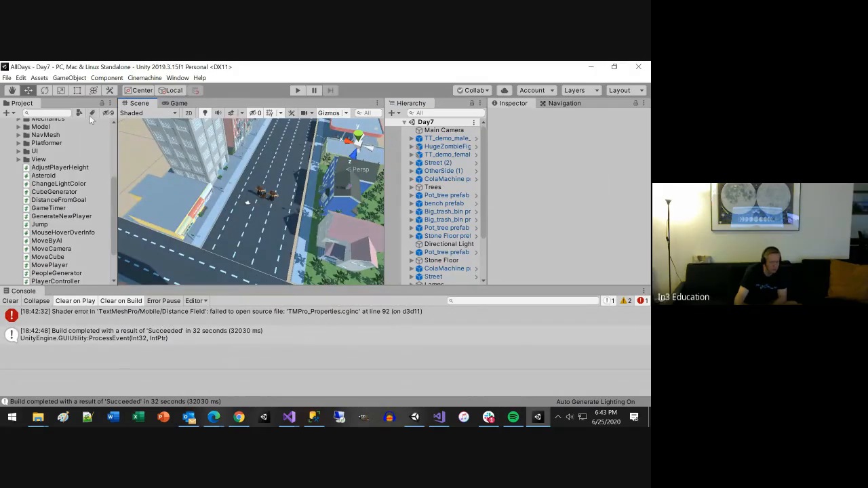
Step: Review the other target platforms in the build settings, from iOS to WebGL, then reselect PC, Mac & Linux Standalone and close the settings
click(6, 77)
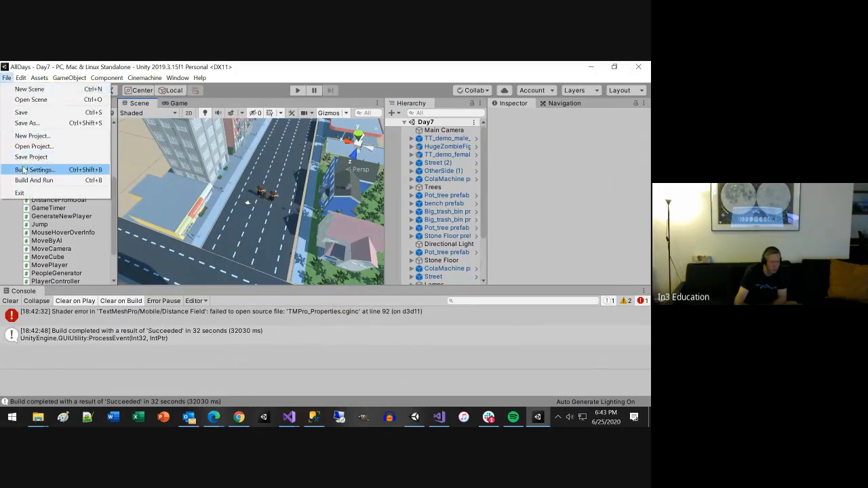
click(23, 170)
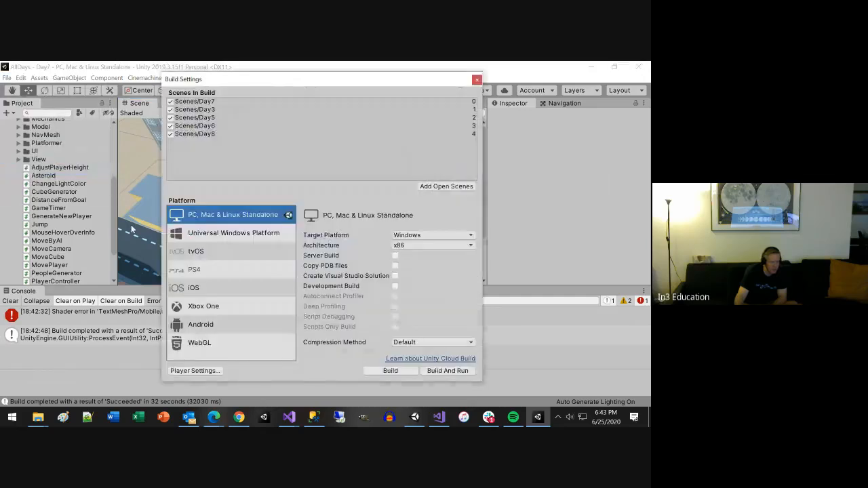
click(202, 289)
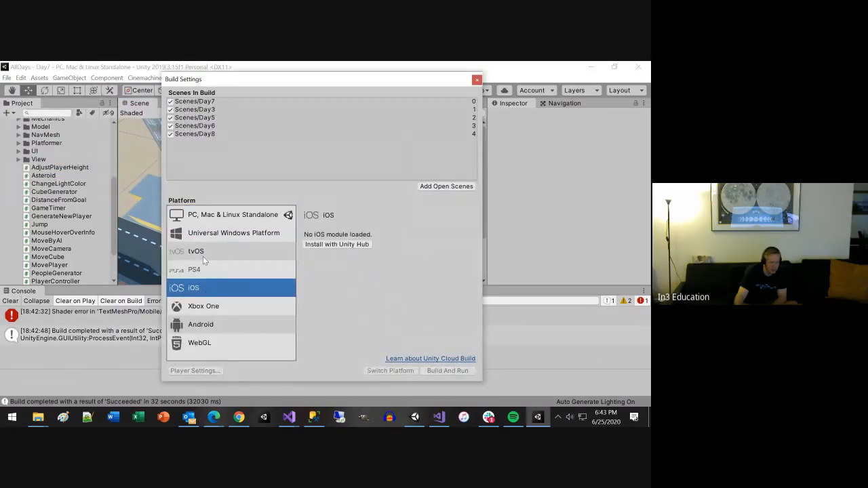
click(205, 233)
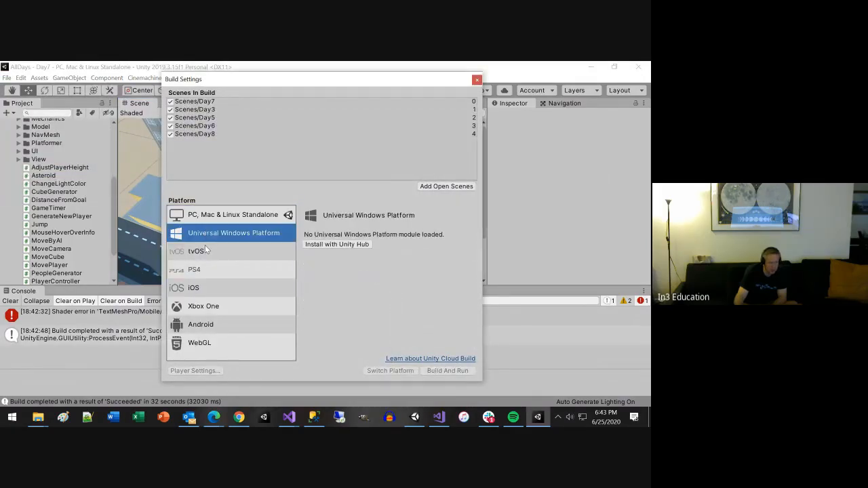
click(204, 250)
click(209, 269)
click(208, 307)
click(204, 325)
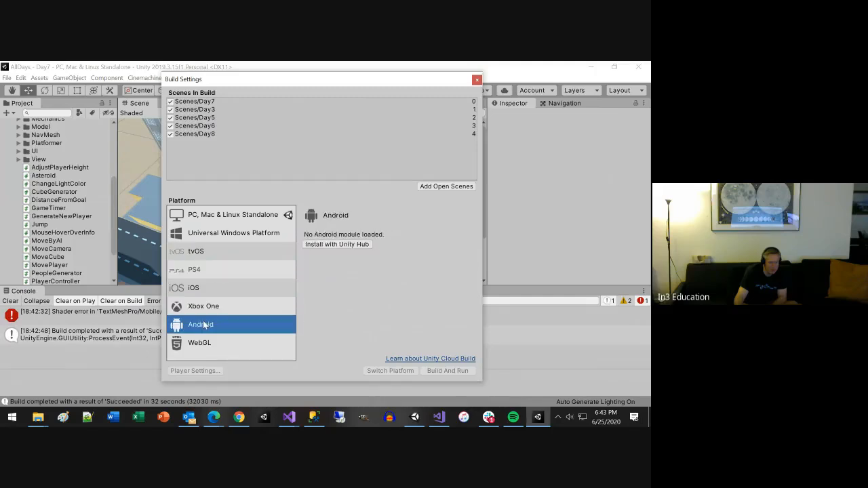
click(220, 343)
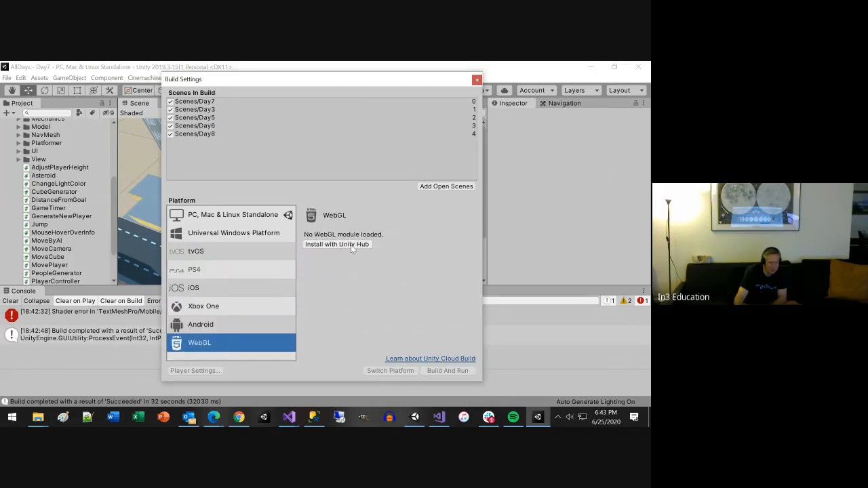
click(254, 216)
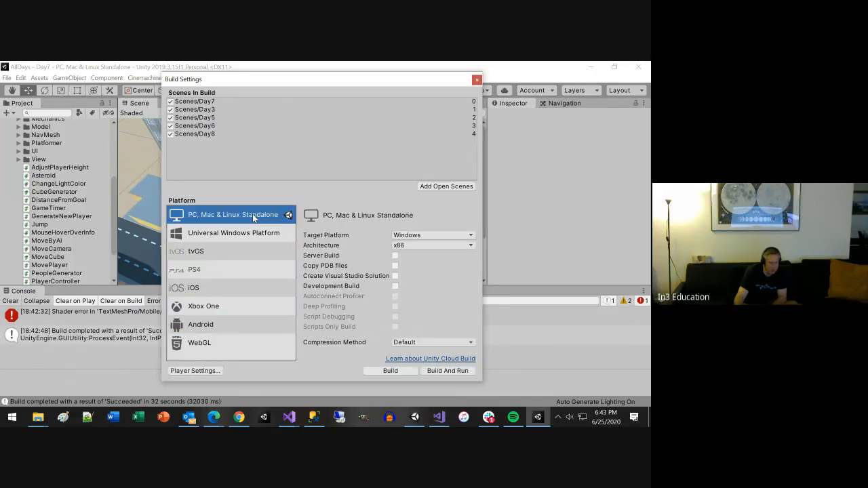
click(477, 80)
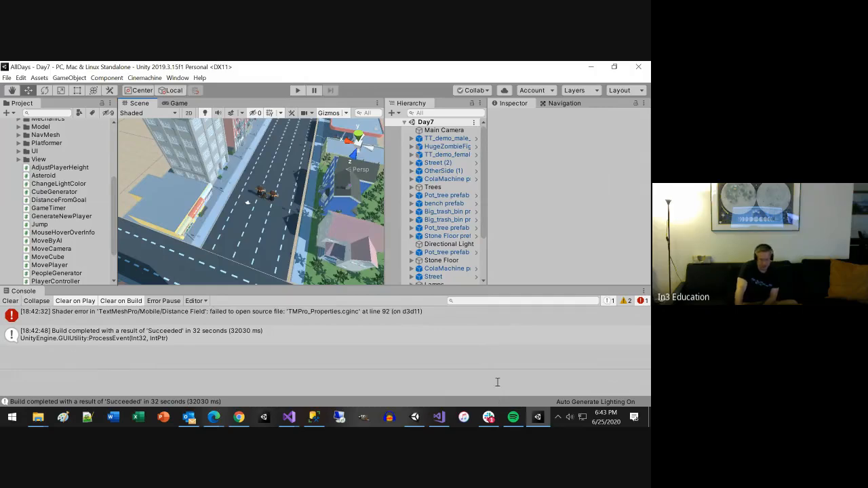
Step: Minimize the Unity editor, run the built AllDays game, and eliminate the three small zombies in the Day7 street
click(590, 66)
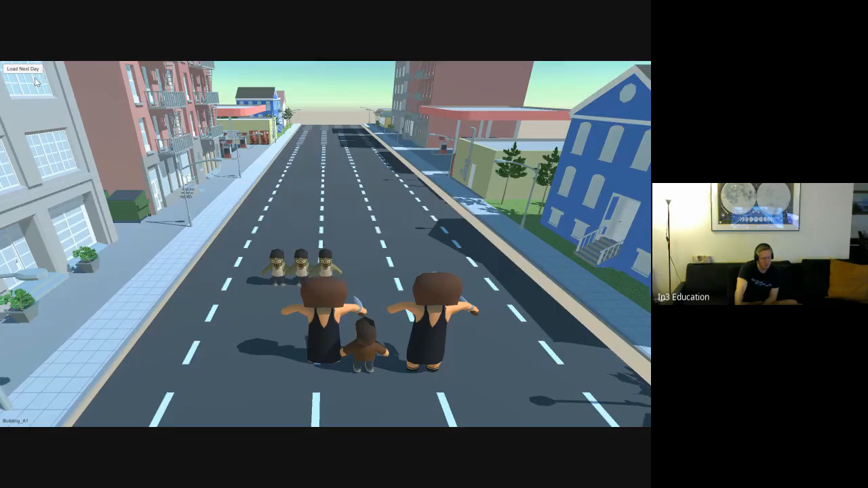
click(303, 261)
click(279, 264)
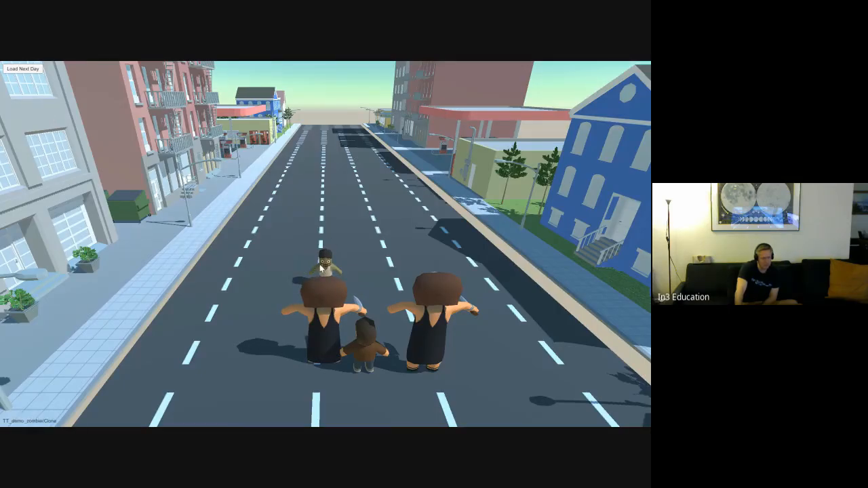
click(322, 266)
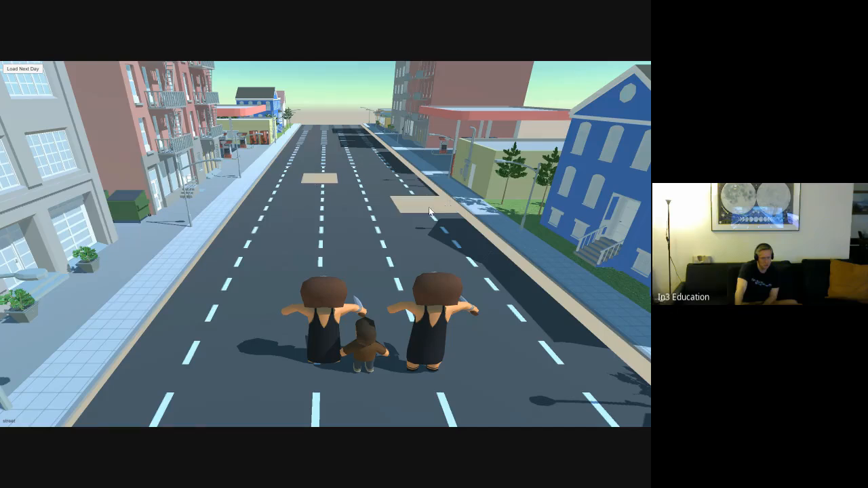
Step: Test the following days of the built game, generating a player in the maze and dropping cubes in the cylinder scene
click(15, 70)
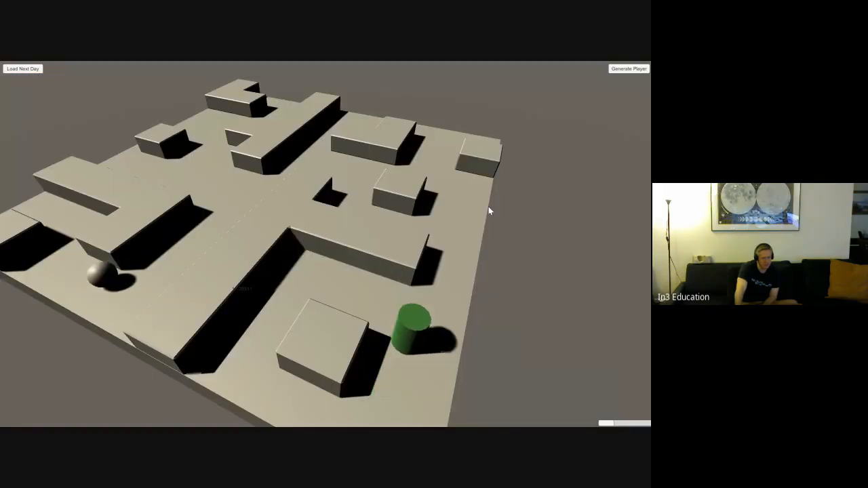
click(617, 70)
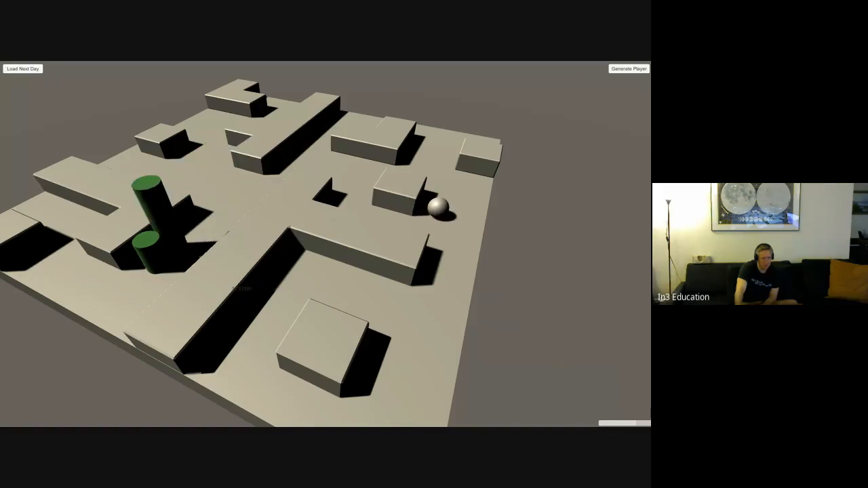
click(37, 71)
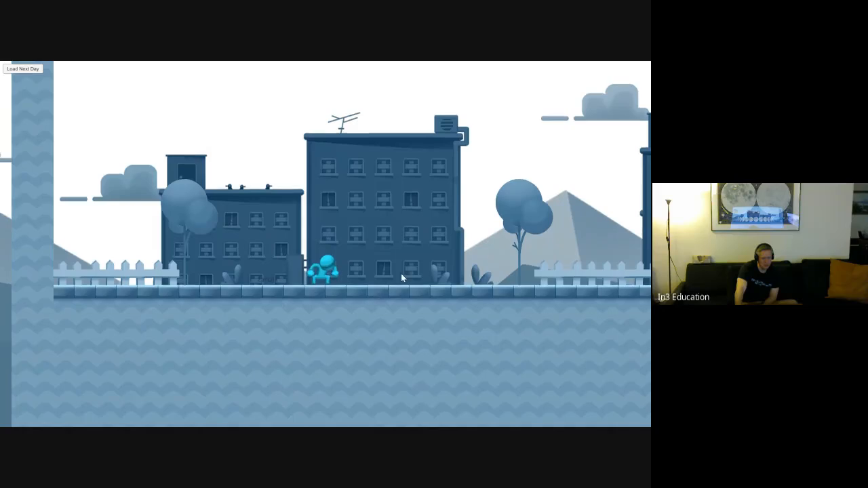
click(22, 69)
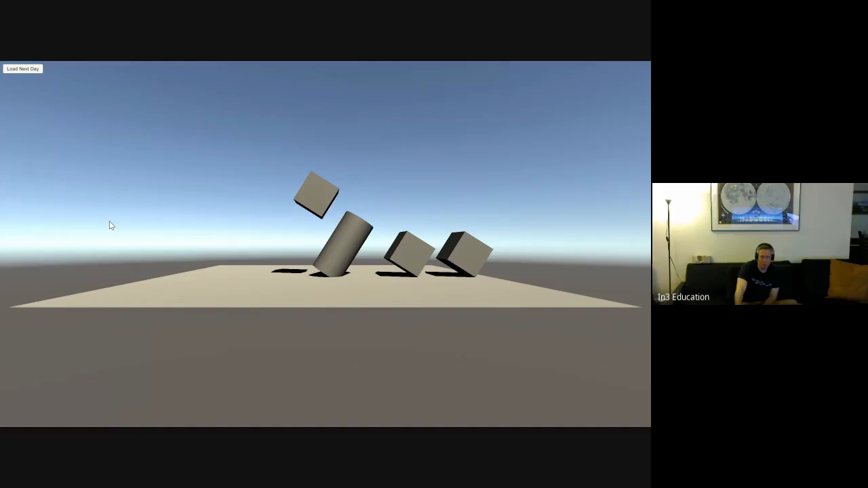
click(242, 275)
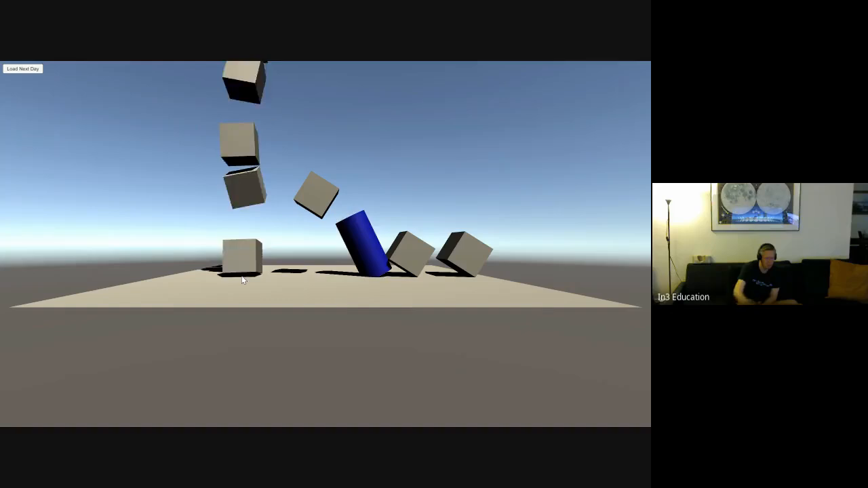
Step: Drop more cubes onto the platform to knock over and push the blue cylinder
click(242, 275)
click(241, 275)
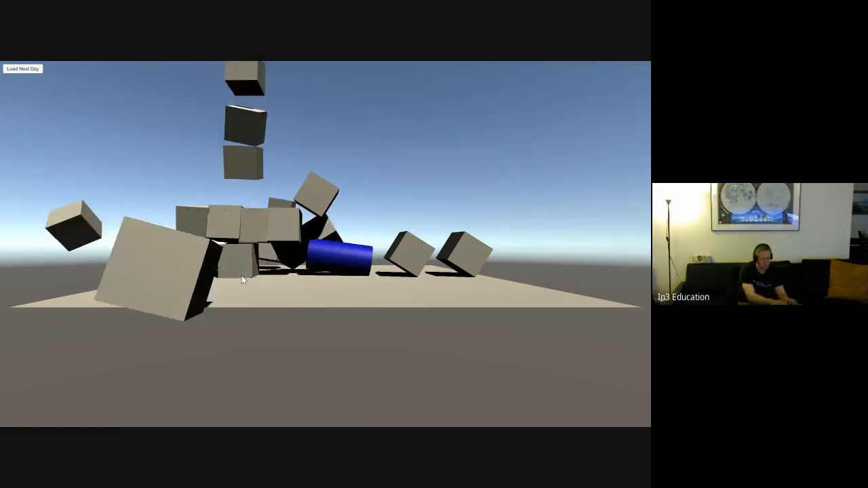
click(241, 275)
click(241, 275)
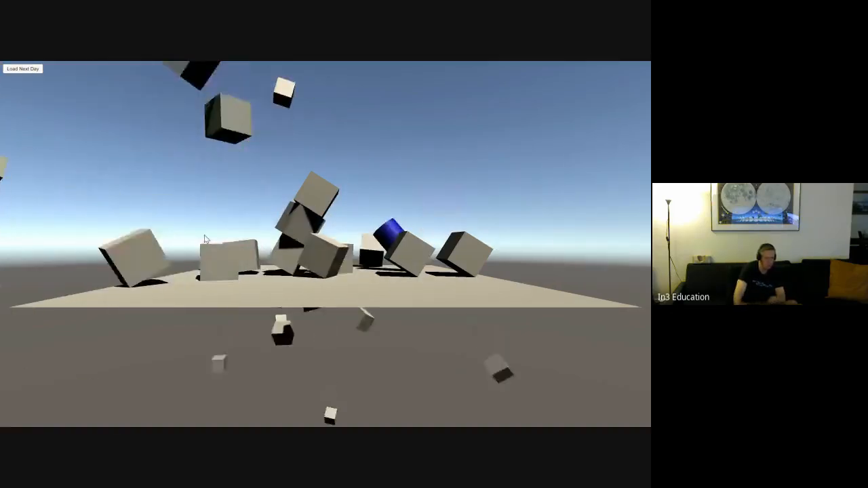
Step: Load the next day of the game and test moving the capsule player rightward in the walled green room
click(34, 71)
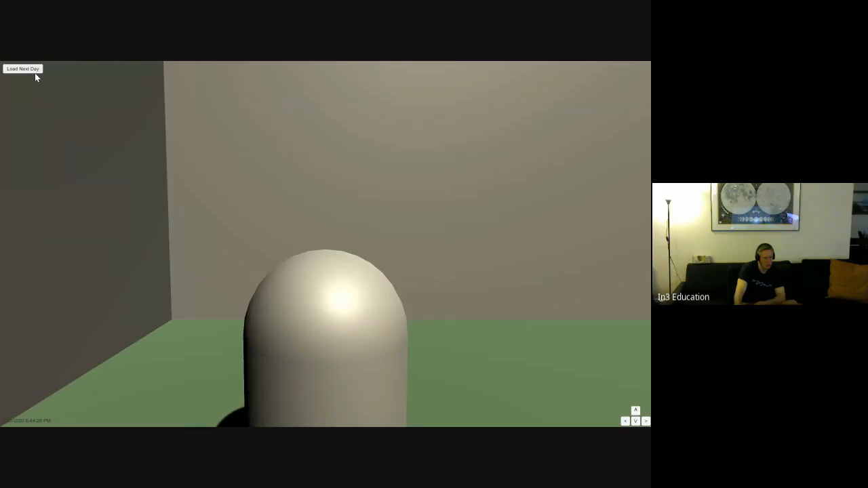
key(d)
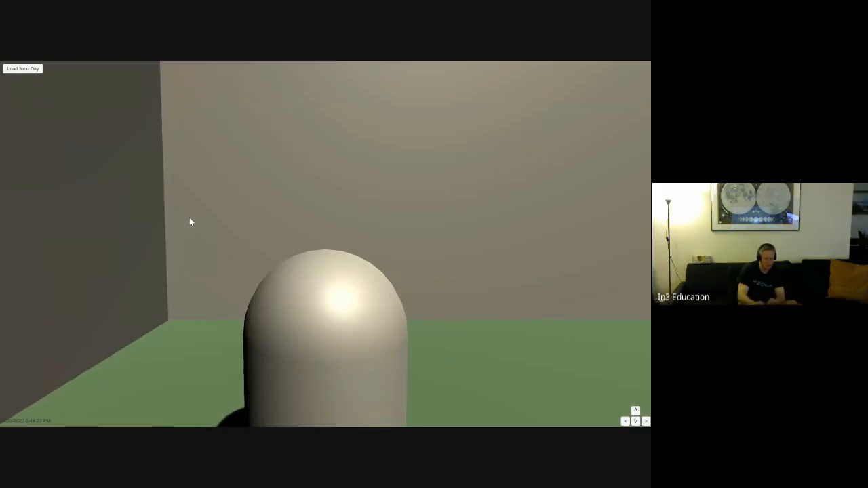
key(d)
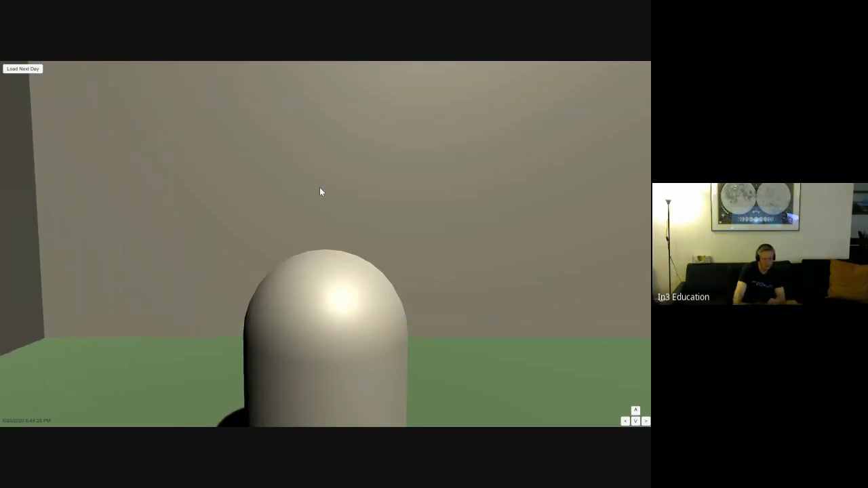
click(646, 421)
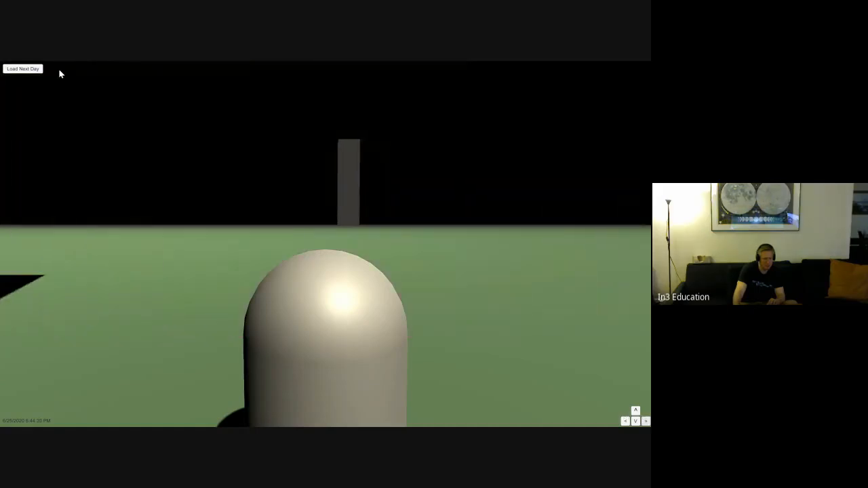
Step: Load the following day's street scene and remove two road segments near the zombies
click(23, 68)
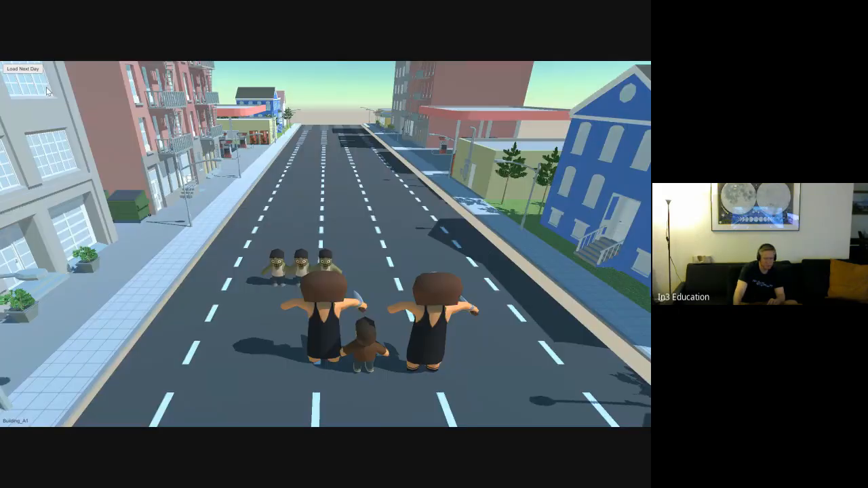
click(153, 381)
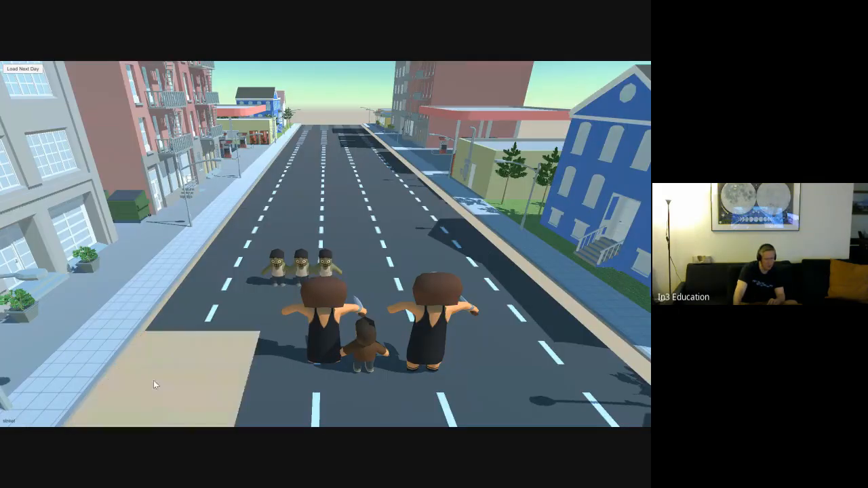
click(281, 323)
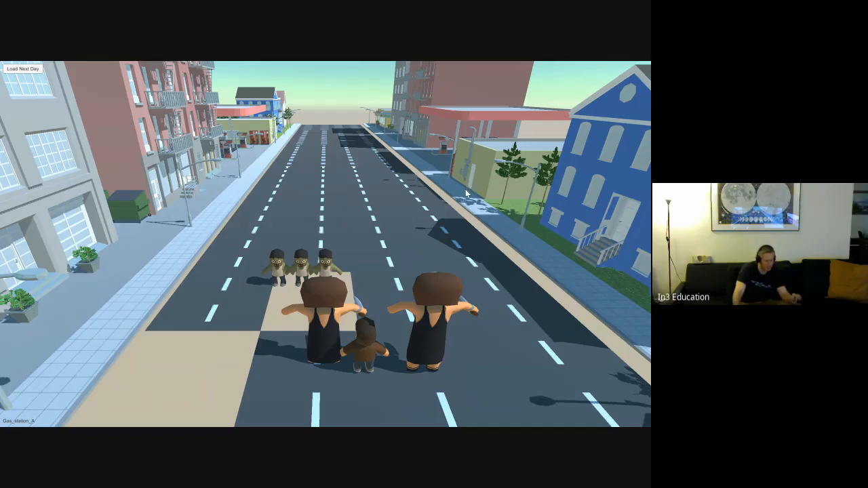
Step: Close the running AllDays game and minimize the In3Class Game folder window to return to the Slack topic list
key(super)
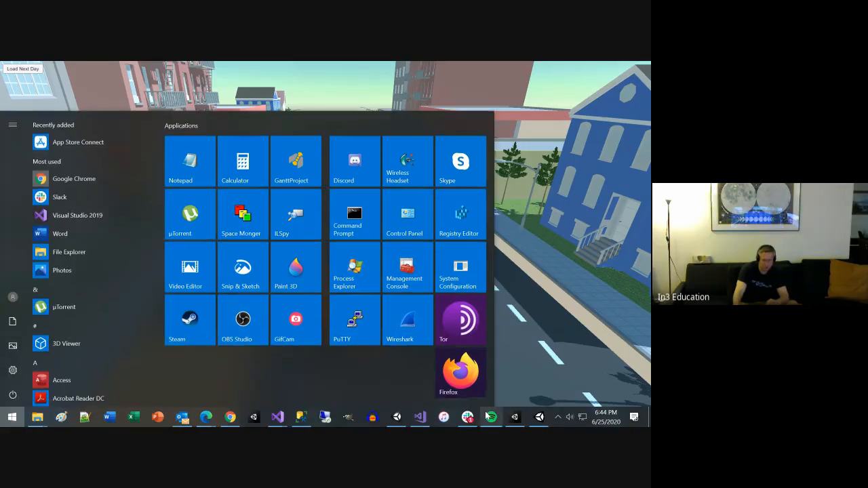
mouse_move(539, 419)
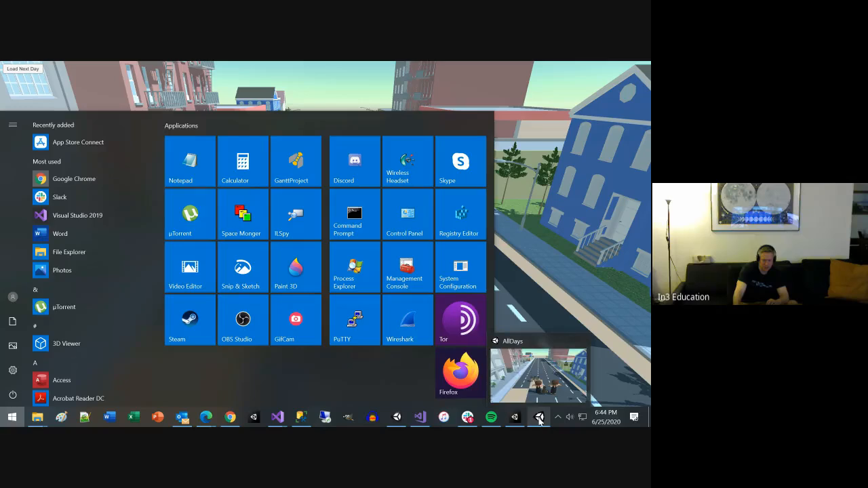
right_click(539, 419)
click(509, 397)
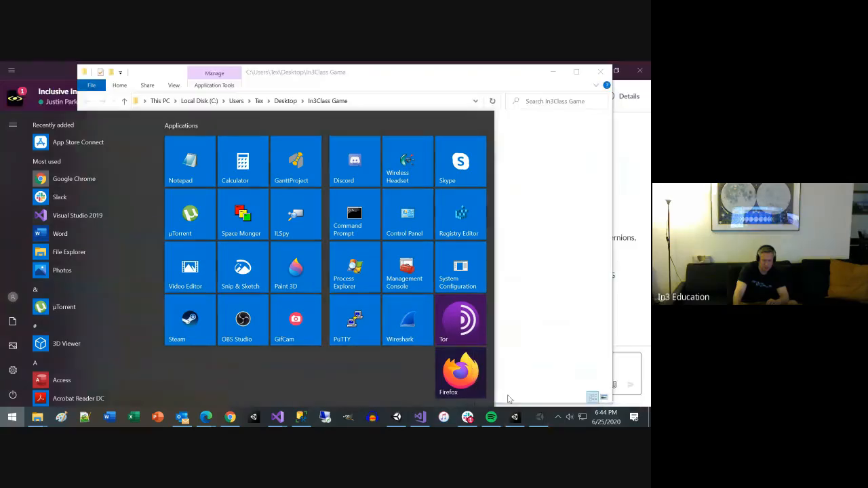
click(557, 74)
click(556, 74)
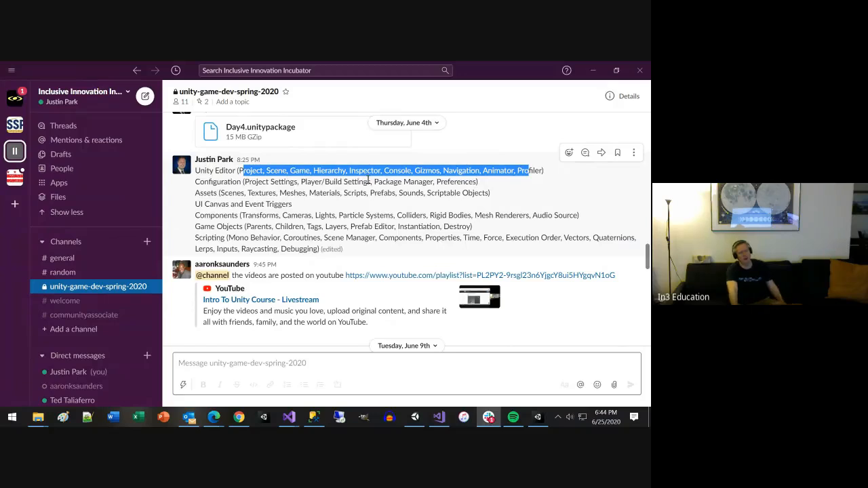
Step: Highlight Package Manager, the Assets topics, and UI Canvas and Event Triggers in the Slack course recap message
drag(373, 181, 432, 182)
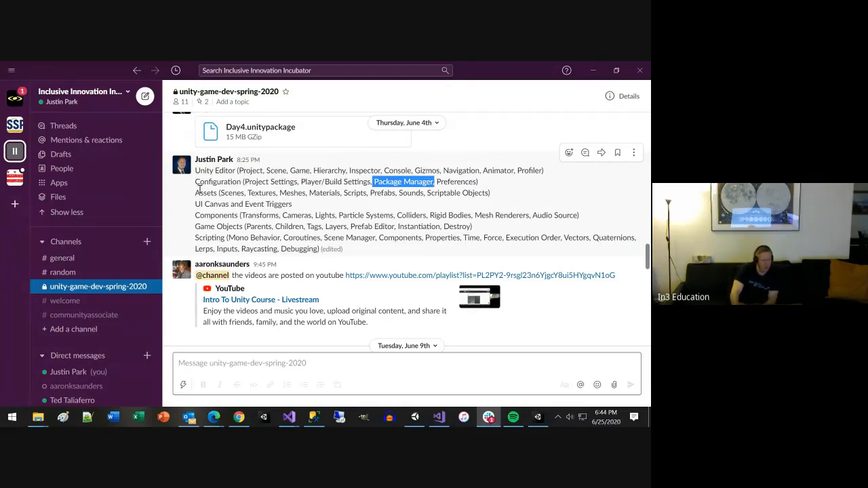
drag(204, 193, 499, 203)
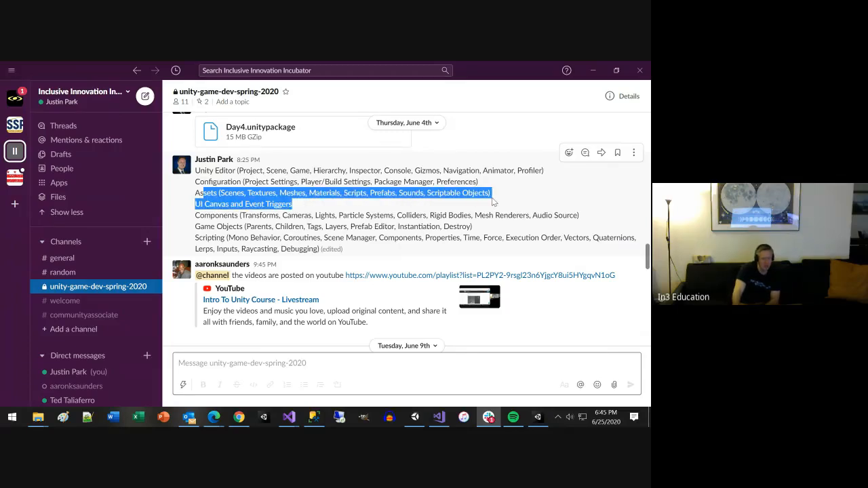
click(450, 195)
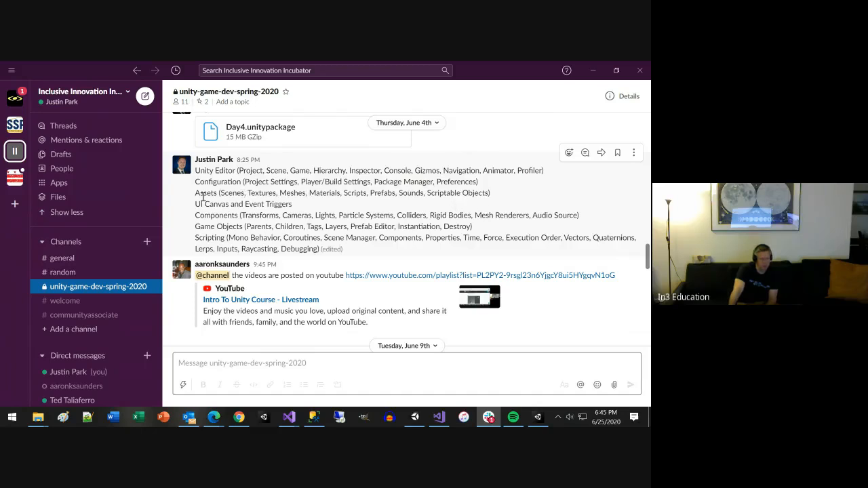
drag(197, 202, 301, 209)
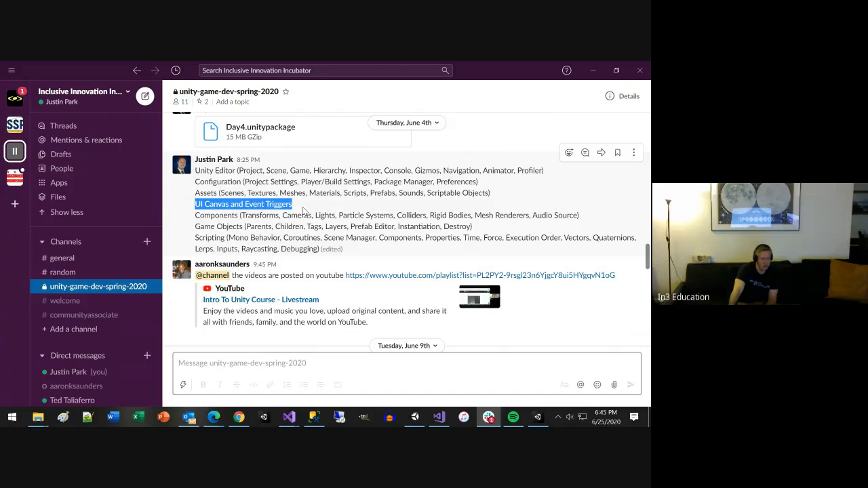
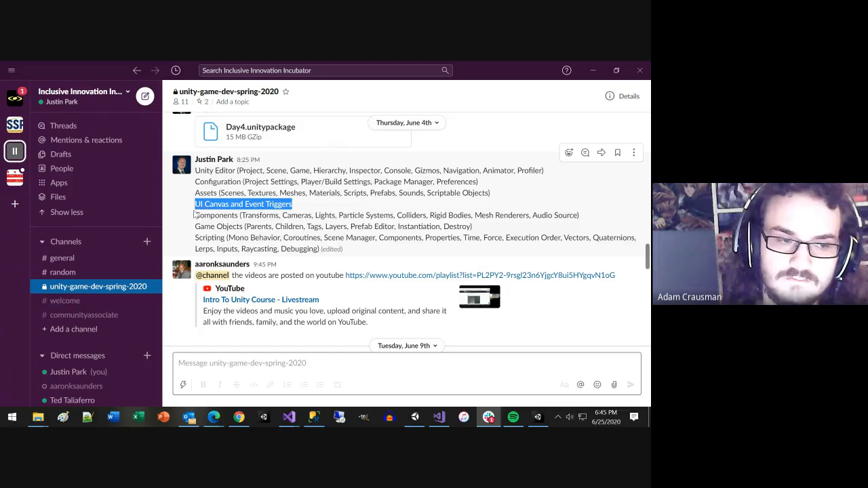
Step: Highlight the Components, Game Objects and Scripting topics in the course outline message, finishing on the word Time
drag(193, 216, 578, 212)
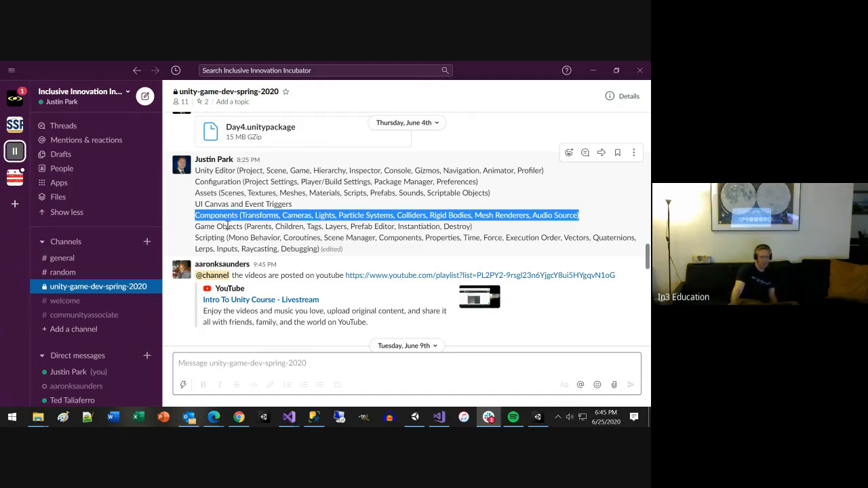
drag(227, 226, 474, 227)
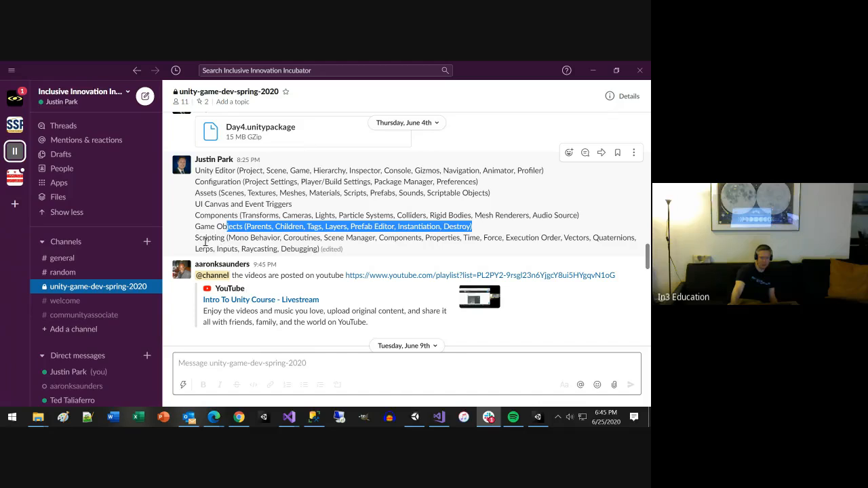
drag(195, 238, 322, 237)
drag(325, 237, 498, 236)
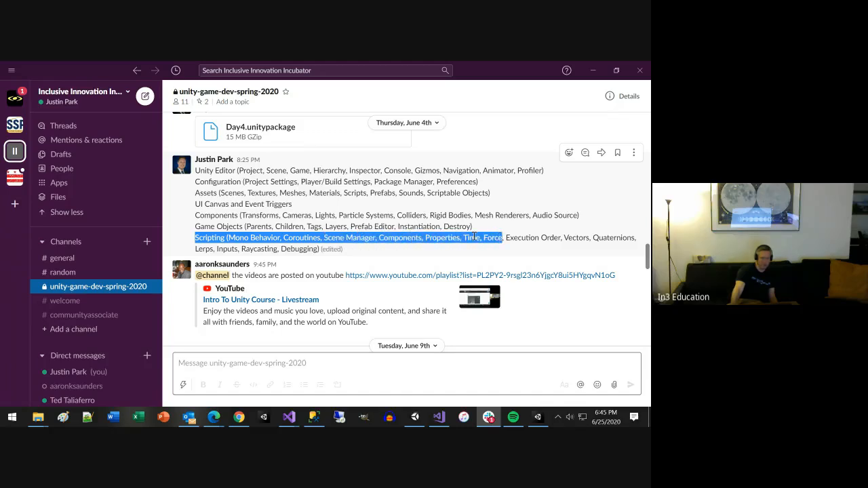
double_click(472, 237)
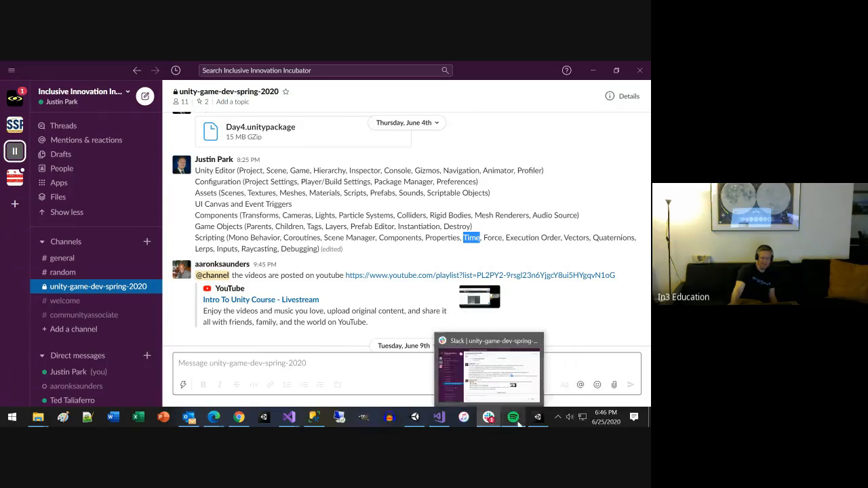
Step: Switch to the Unity editor, open the Day6 scene from the Scenes folder and focus the view on the first Wall
mouse_move(530, 422)
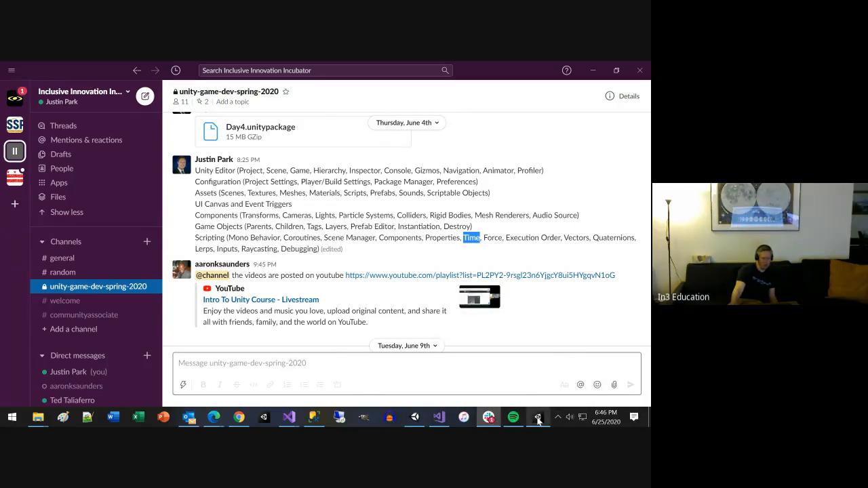
click(537, 420)
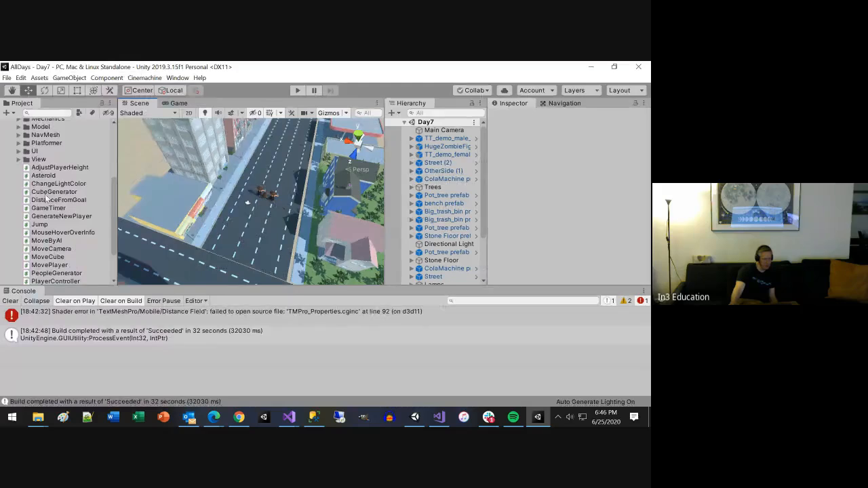
scroll(46, 196, up, 3)
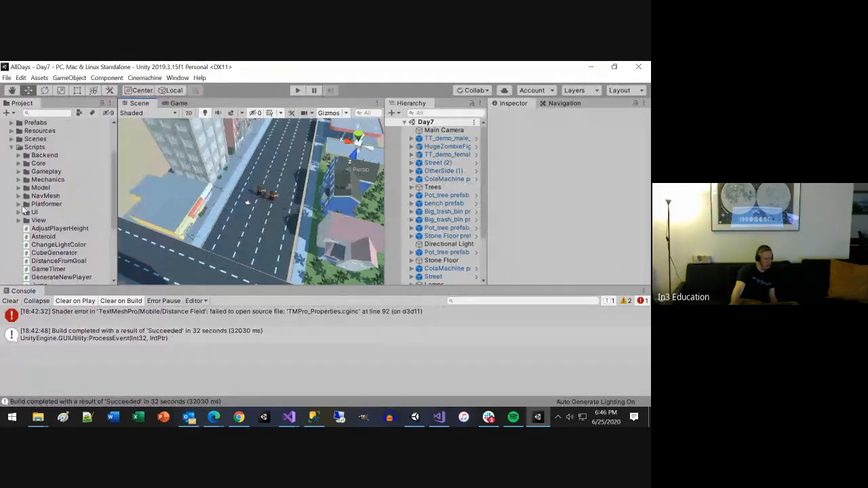
click(11, 139)
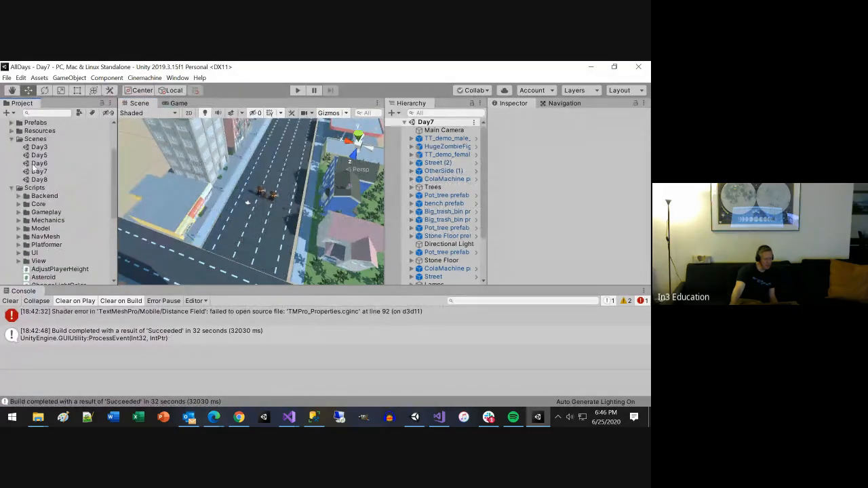
click(39, 164)
double_click(38, 165)
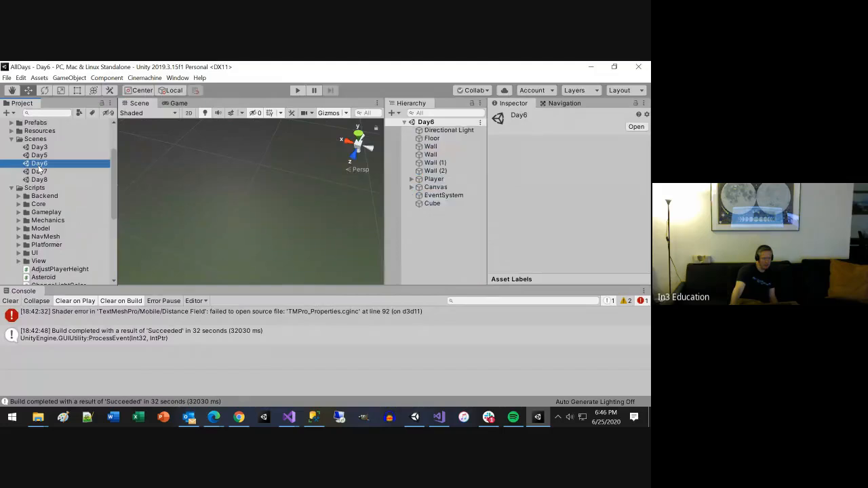
click(41, 173)
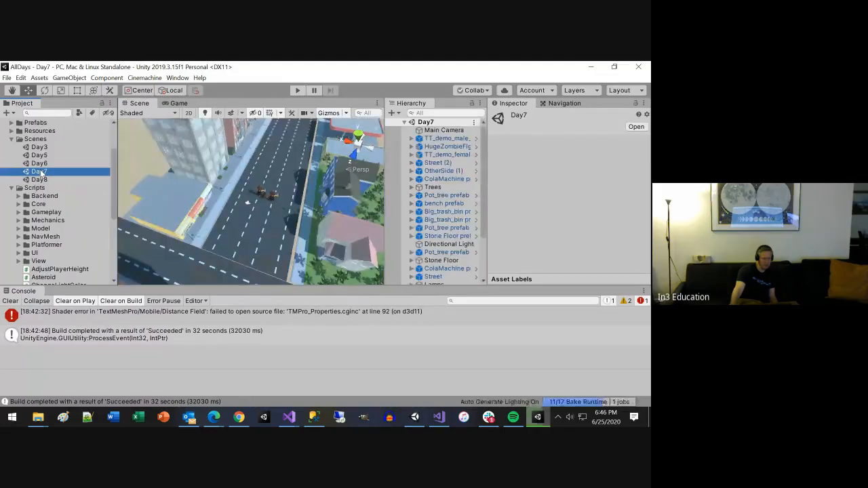
double_click(40, 164)
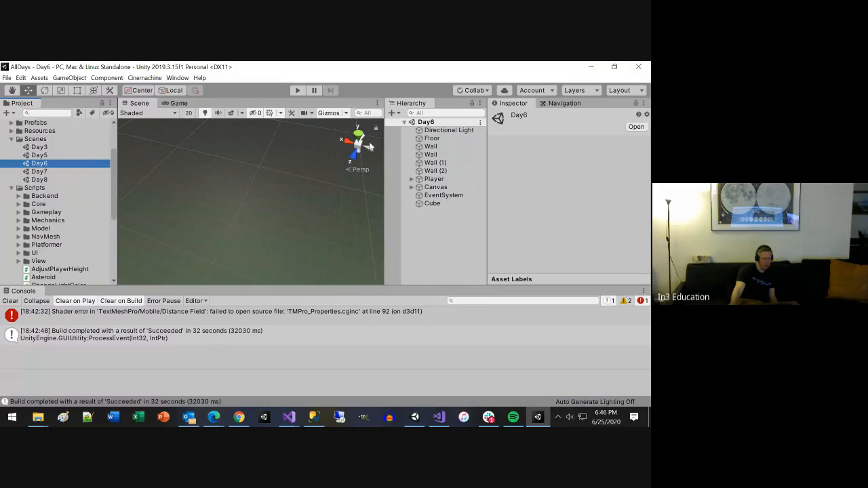
click(429, 147)
double_click(428, 148)
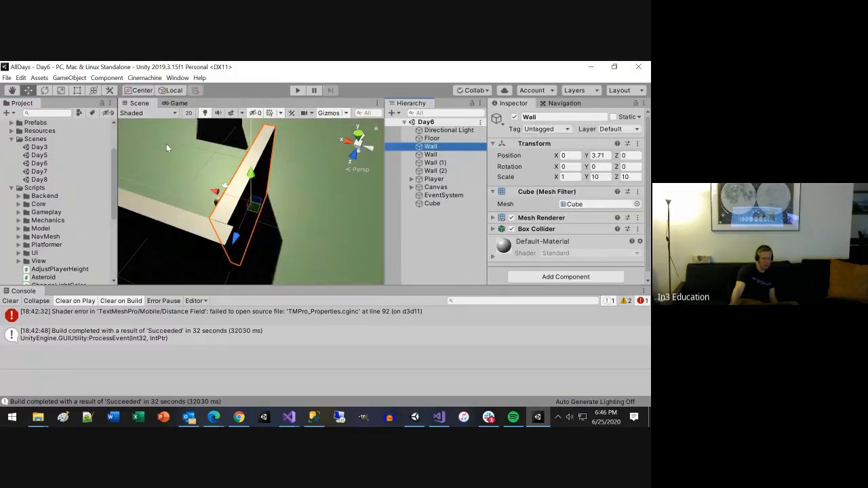
Step: Open the Day5 scene and run it briefly in play mode
double_click(39, 155)
scroll(227, 254, up, 8)
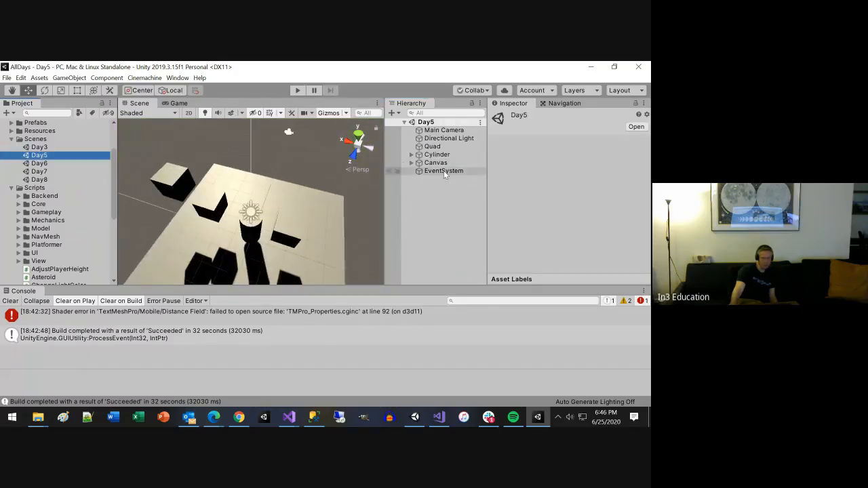
click(295, 91)
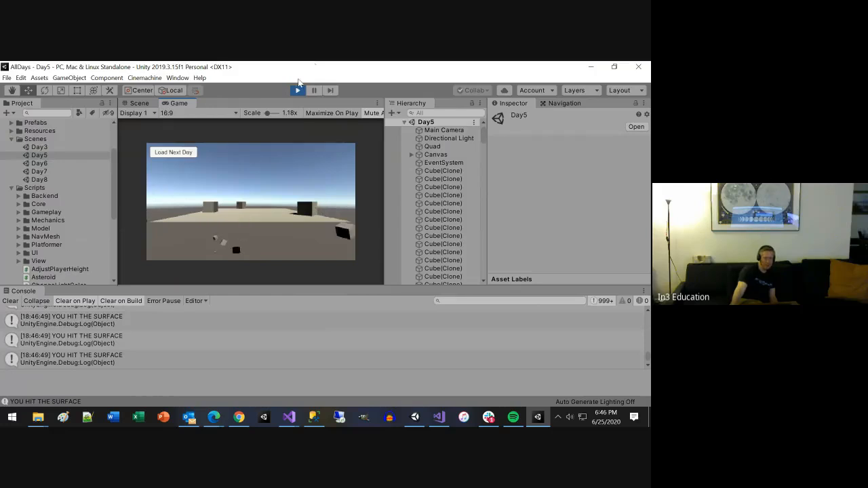
click(298, 90)
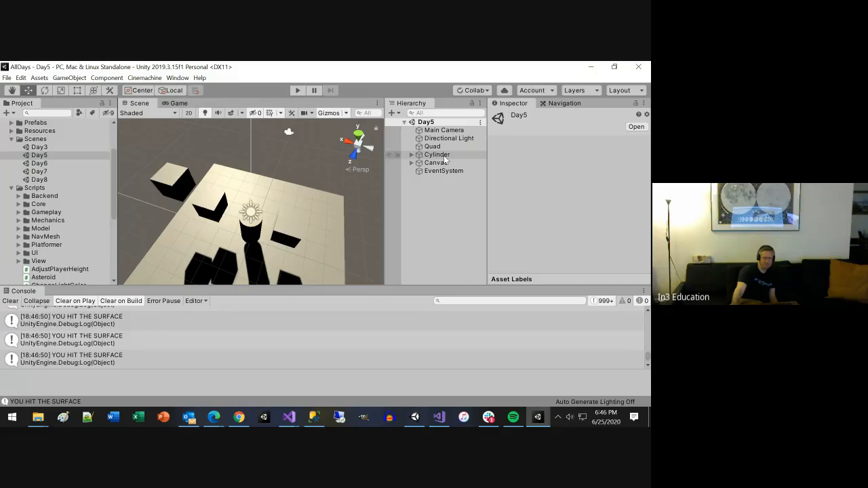
Step: Create a new script named SlowDownTime and add it as a component to the Main Camera
click(447, 130)
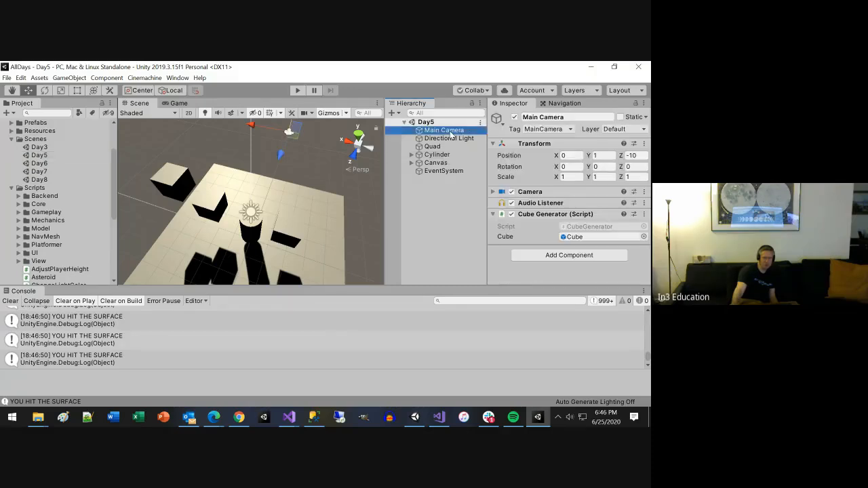
click(565, 257)
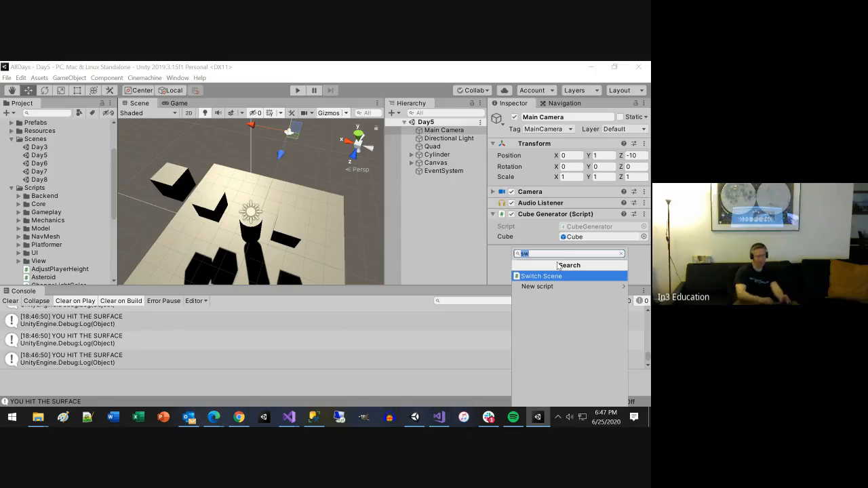
text(Slows)
key(BackSpace)
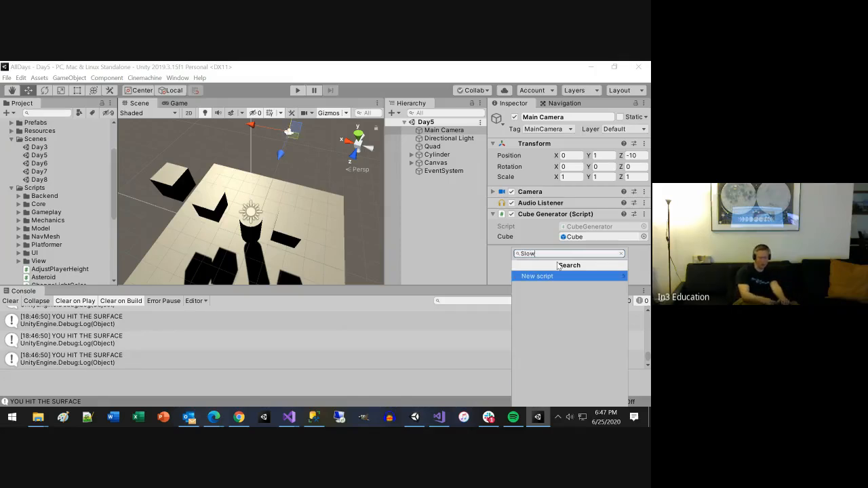
text(DownTime)
key(Return)
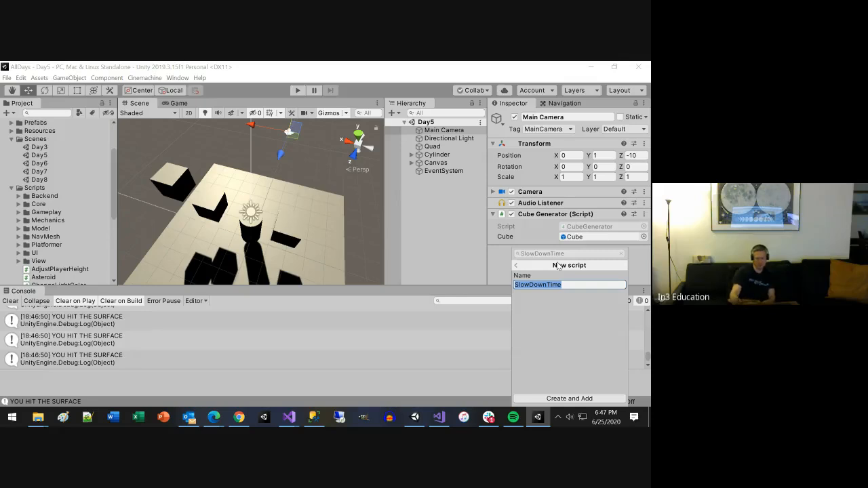
click(552, 399)
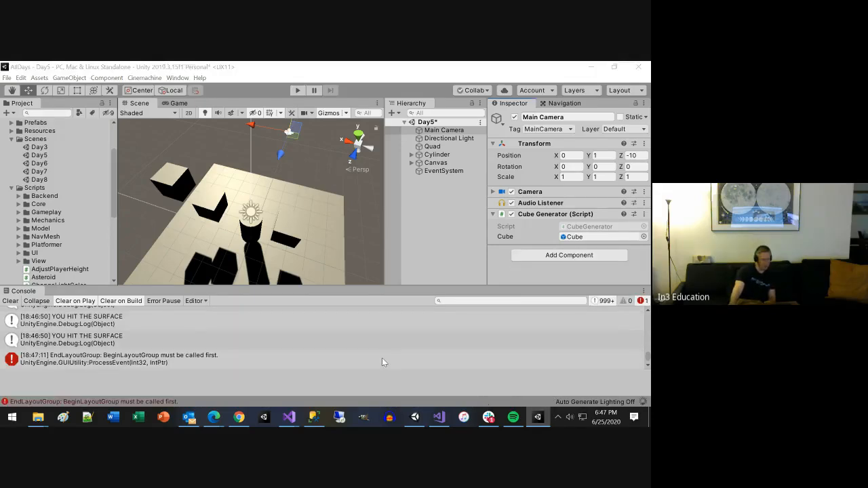
key(alt+Tab)
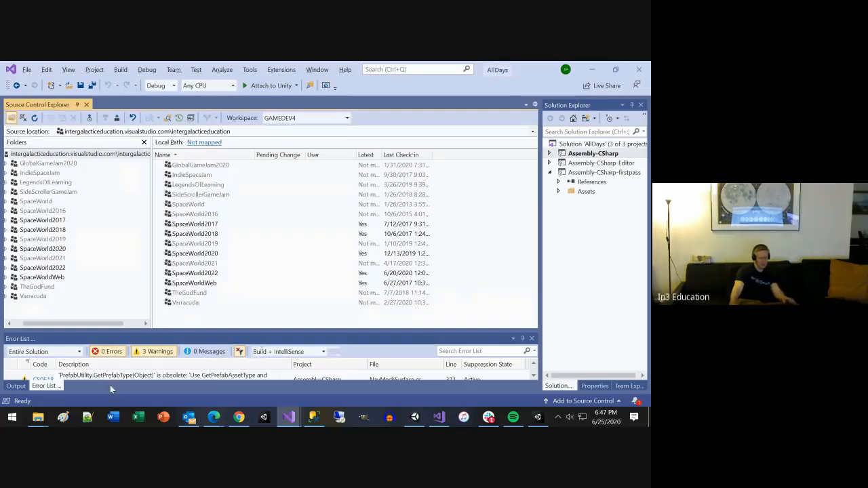
key(alt+Tab)
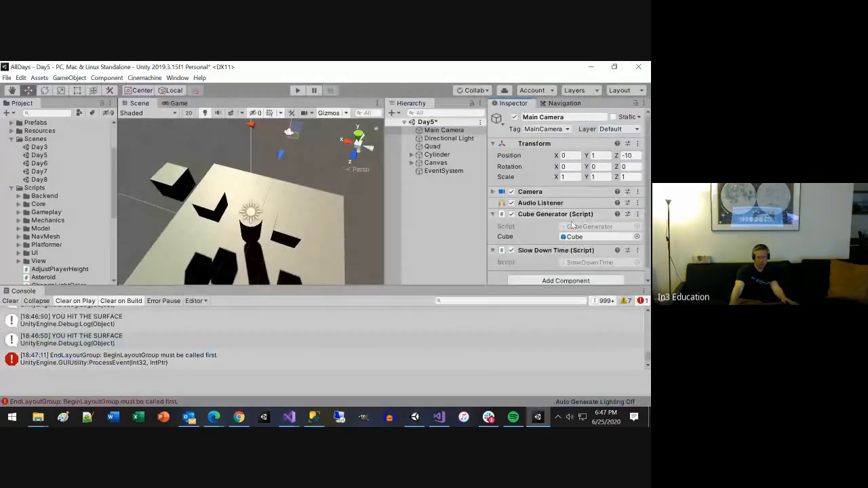
Step: Locate the SlowDownTime script asset from the camera's component and move it into the Scripts folder
click(583, 263)
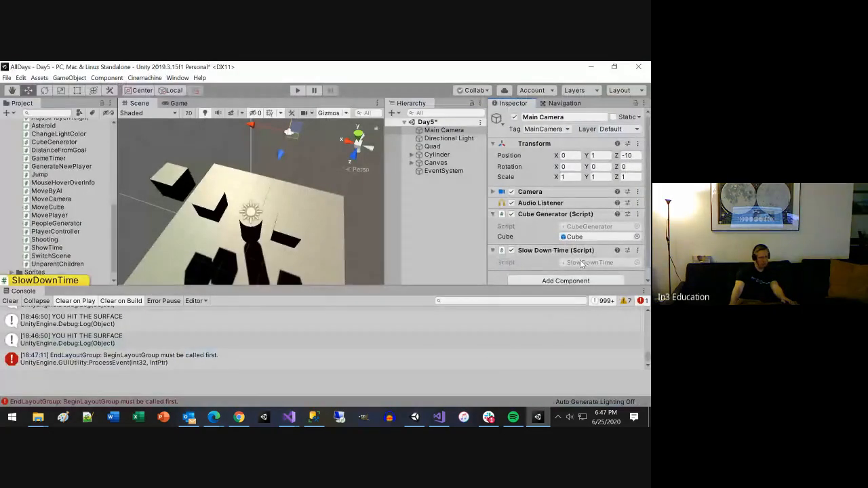
double_click(580, 263)
key(alt+Tab)
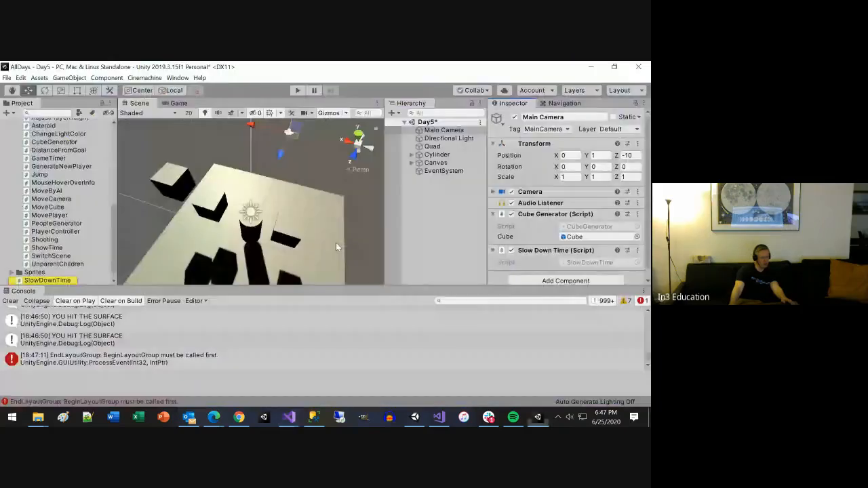
scroll(51, 253, down, 1)
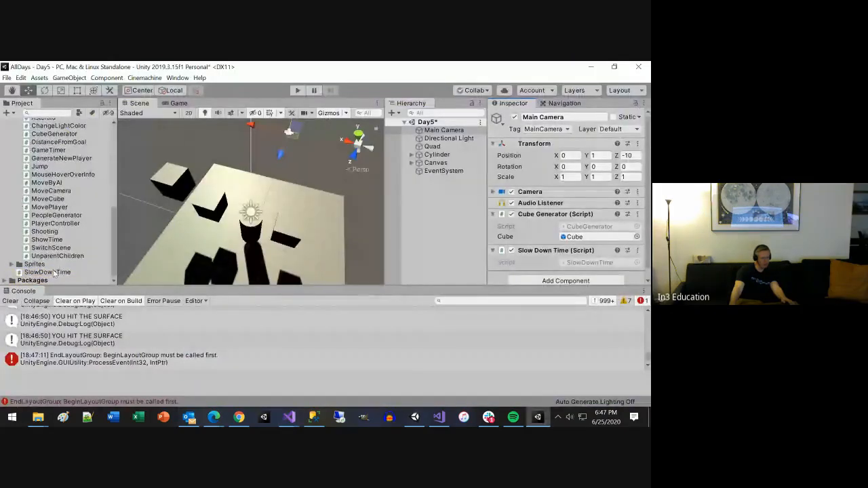
drag(54, 272, 63, 228)
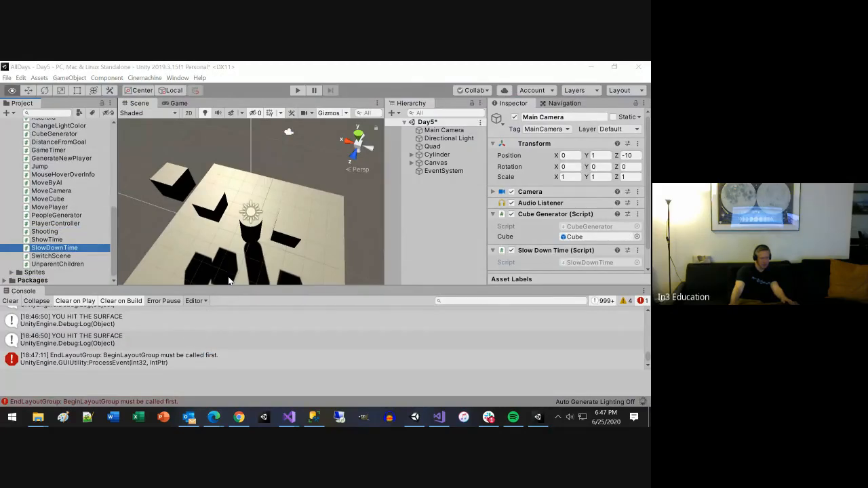
Step: Open the SlowDownTime script from the Scripts folder in Visual Studio
key(alt+Tab)
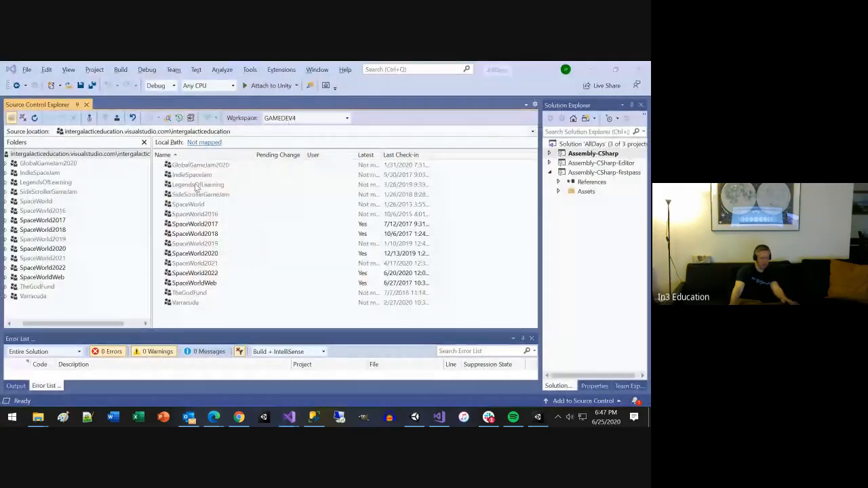
key(alt+Tab)
key(alt+Tab)
key(alt+Tab)
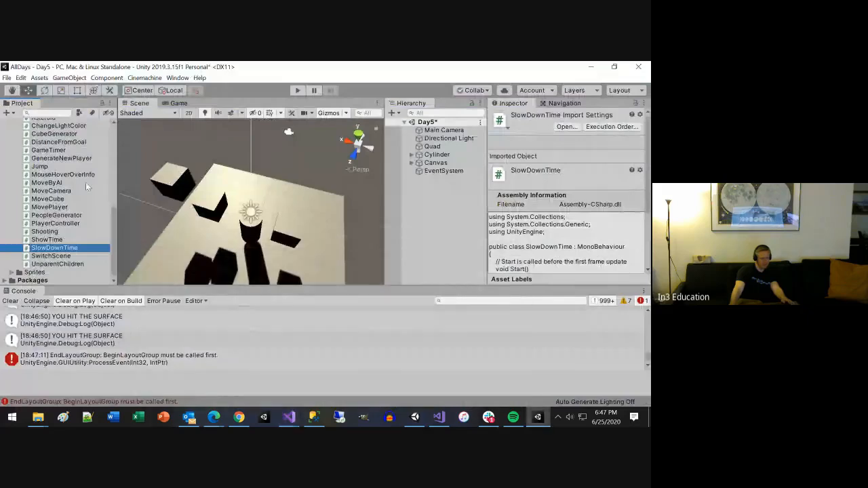
double_click(54, 248)
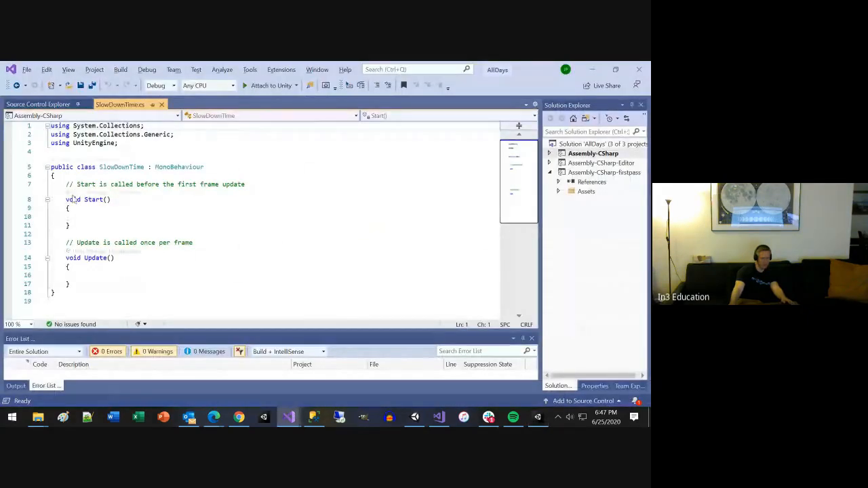
Step: Begin an if statement in the body of Update() whose condition calls Input.GetKeyDown
click(107, 276)
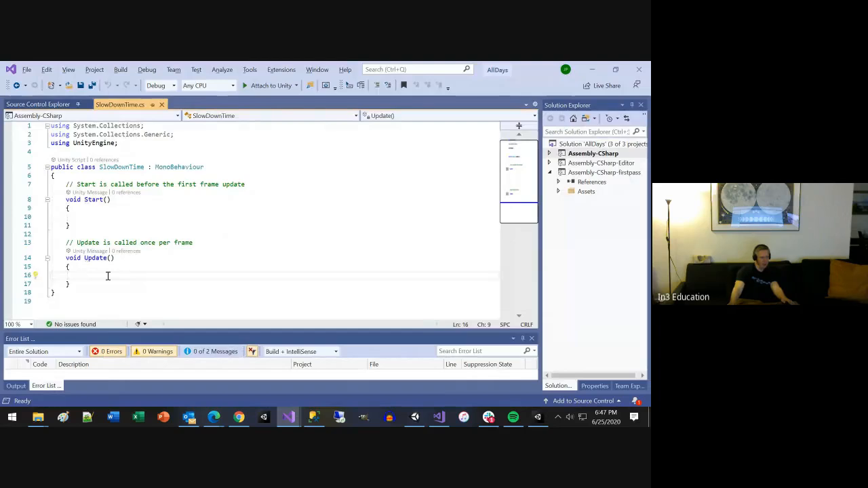
text(if)
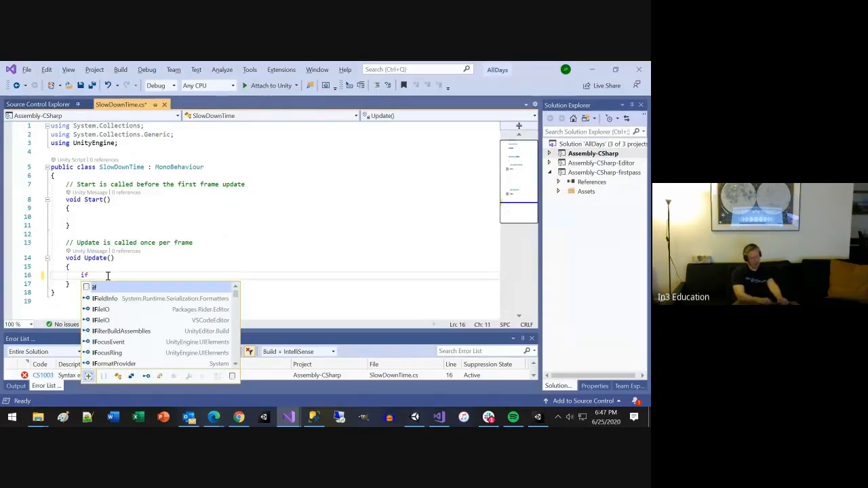
text( ()
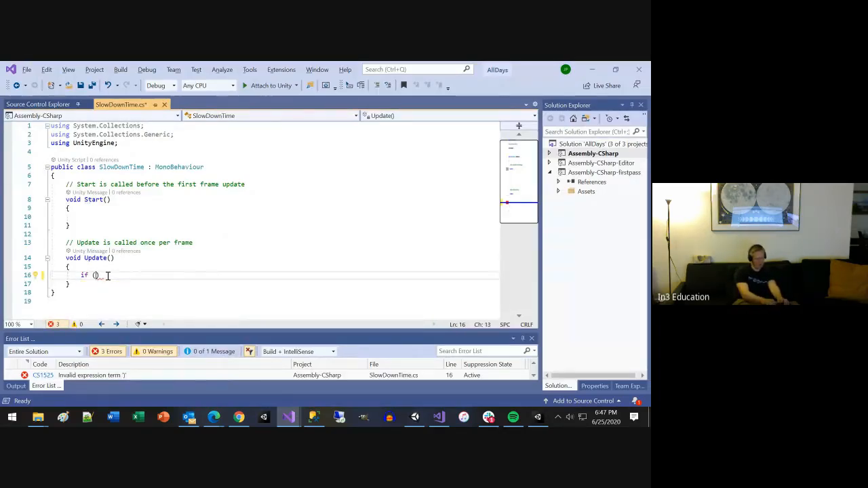
text(Int)
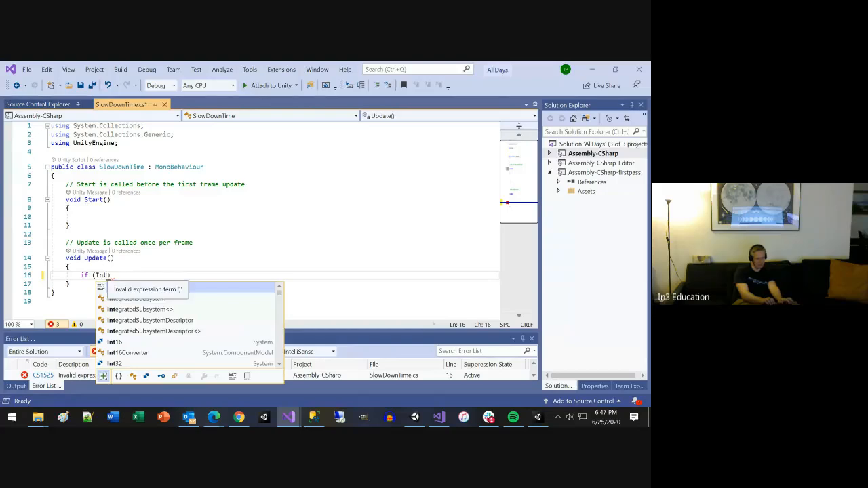
key(BackSpace)
text(put.)
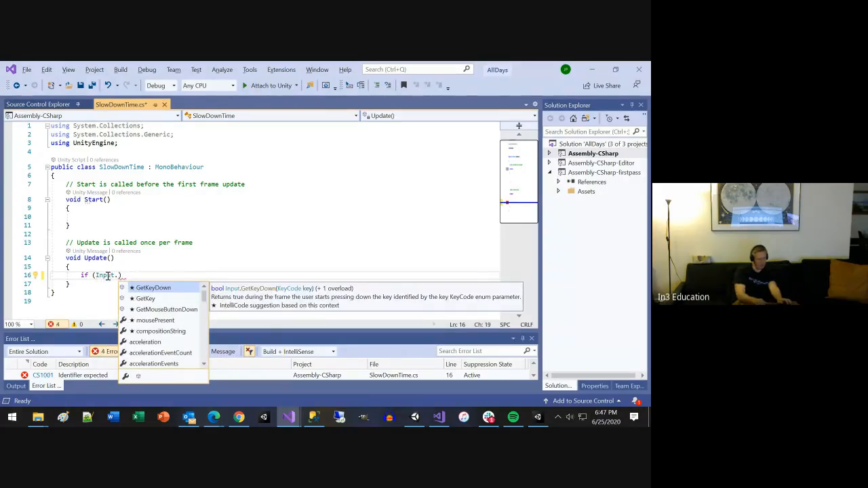
key(Down)
key(Down)
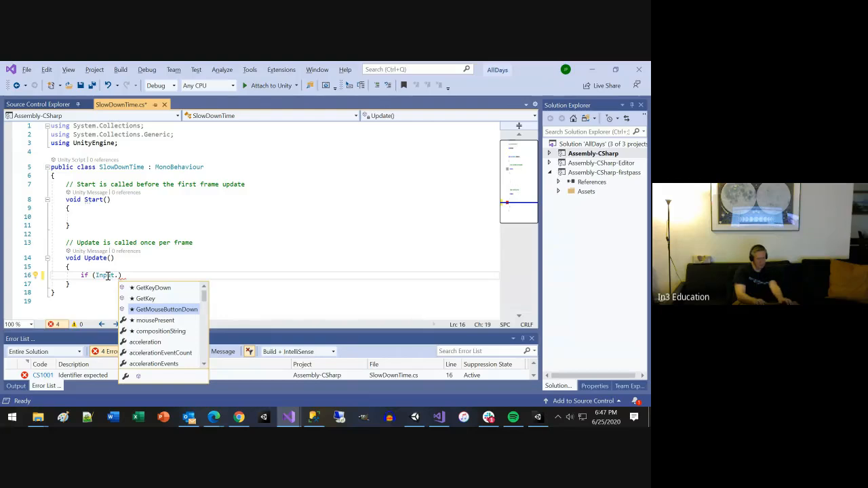
key(Up)
key(Up)
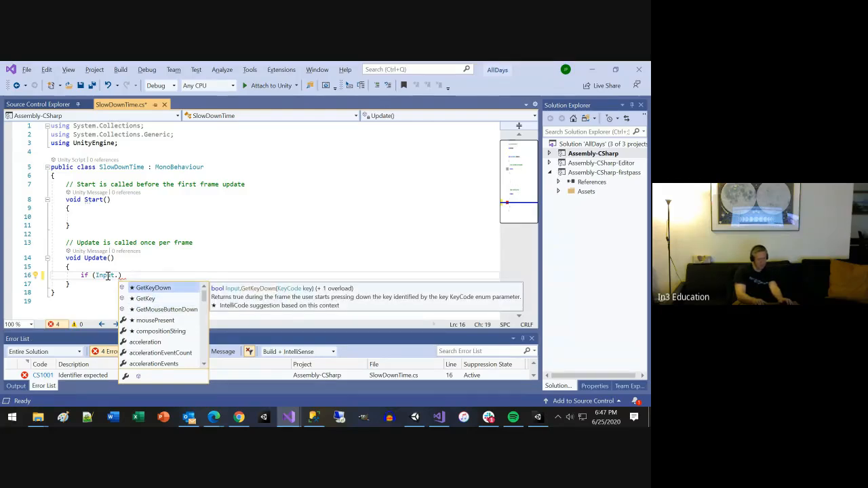
key(Down)
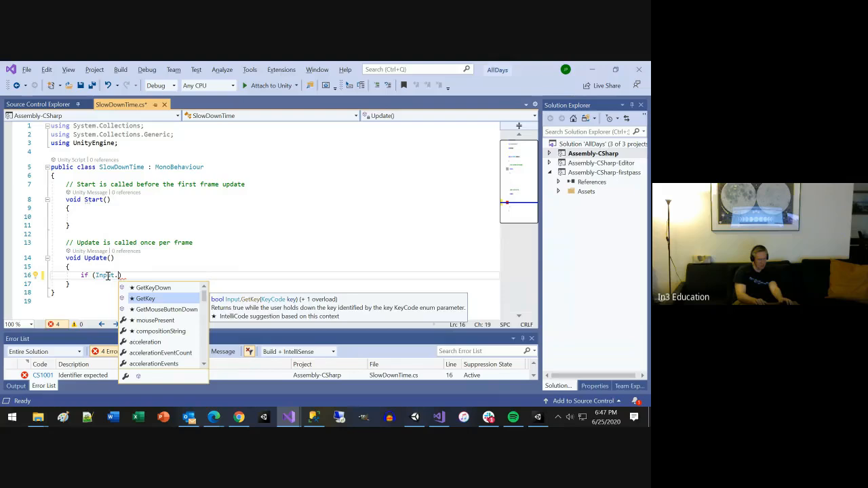
key(Up)
key(Tab)
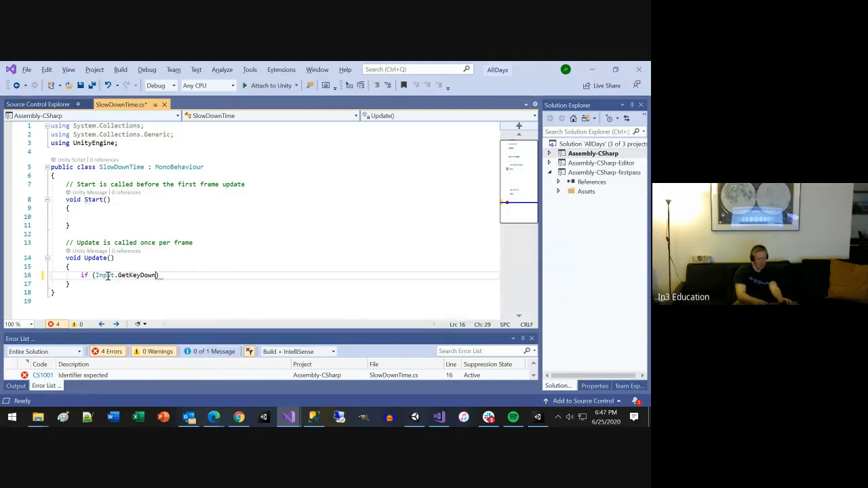
Step: Pass KeyCode.T to the GetKeyDown call and add a braced body to the if statement
text(()
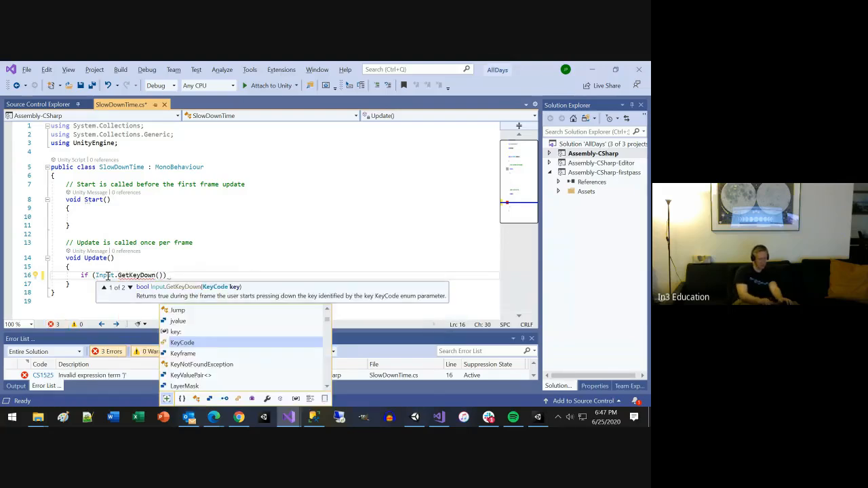
text(KeyCode.t)
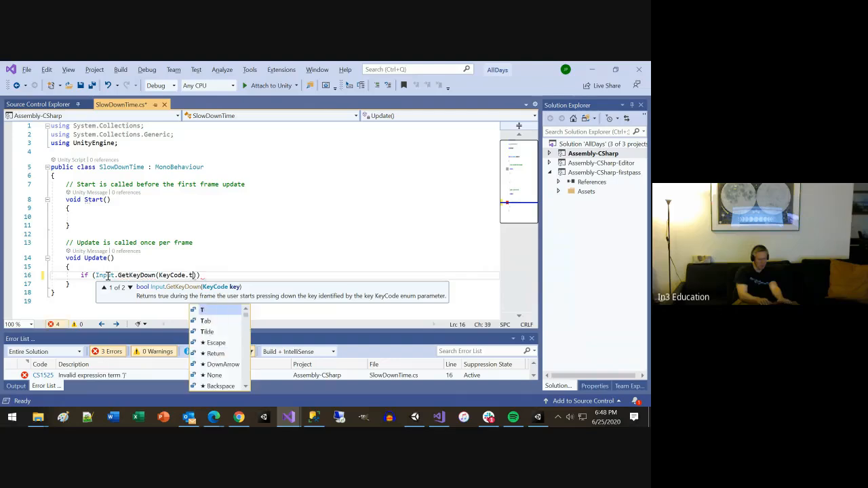
key(Tab)
key(End)
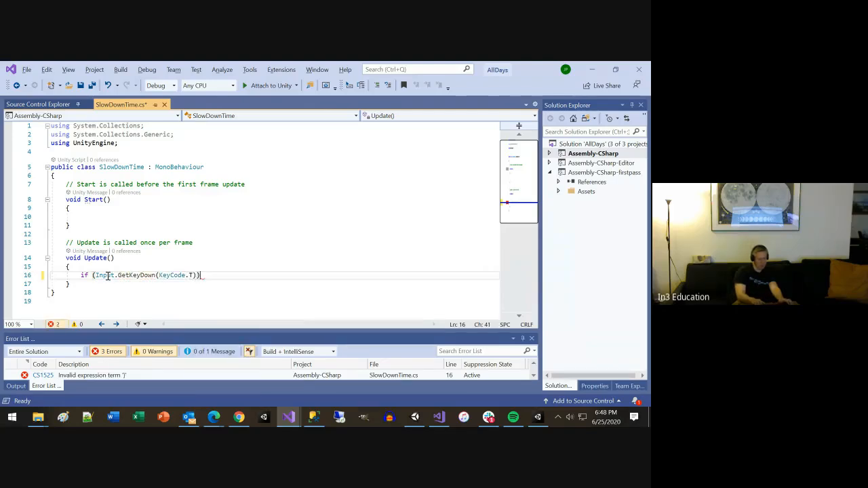
key(Return)
text({)
key(Return)
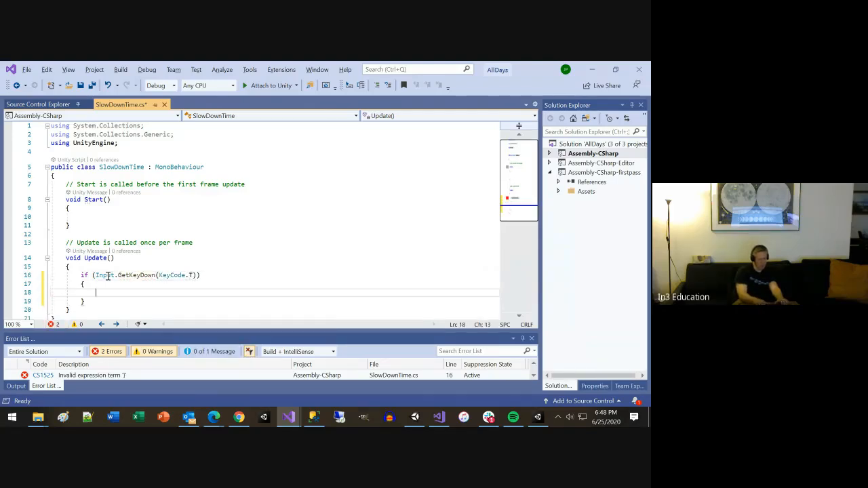
Step: Start a statement inside the if block with a reference to Time.time
text(Time.deltaTime,)
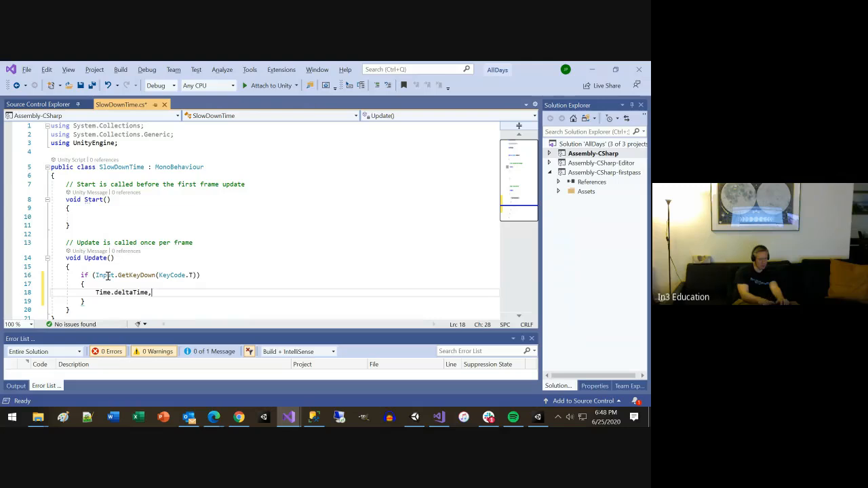
key(ctrl+shift+Left)
key(ctrl+shift+Left)
key(BackSpace)
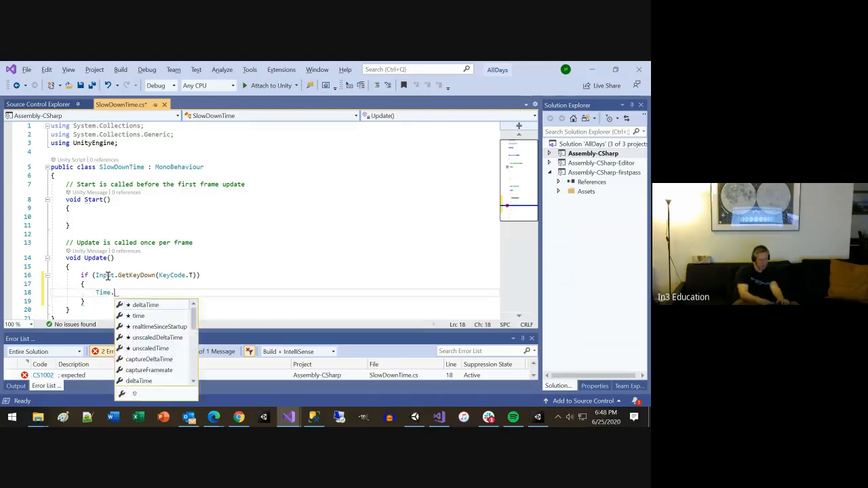
key(BackSpace)
text(.)
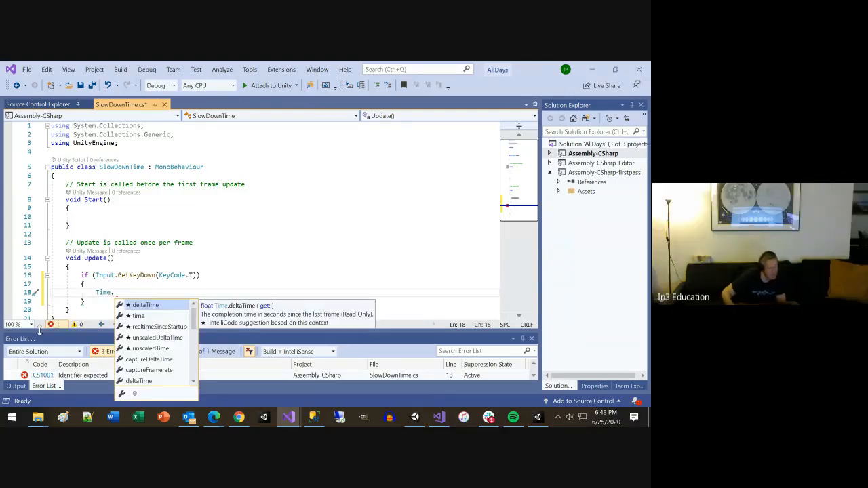
scroll(153, 330, down, 6)
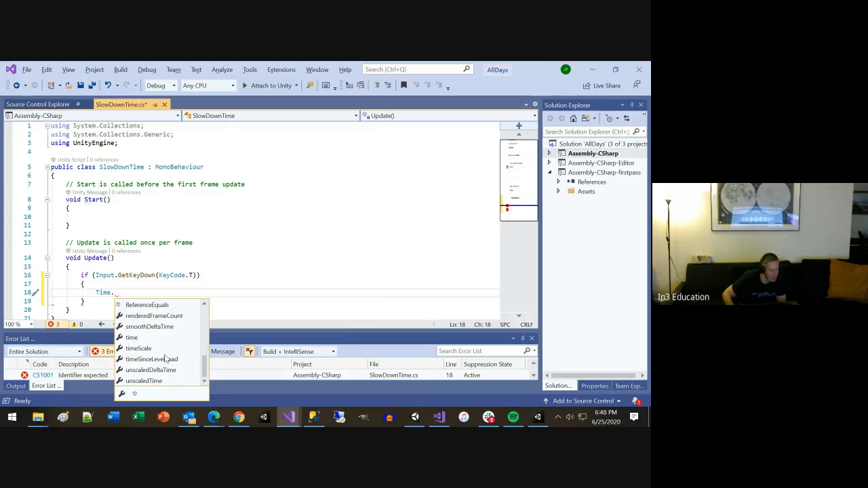
scroll(165, 359, up, 6)
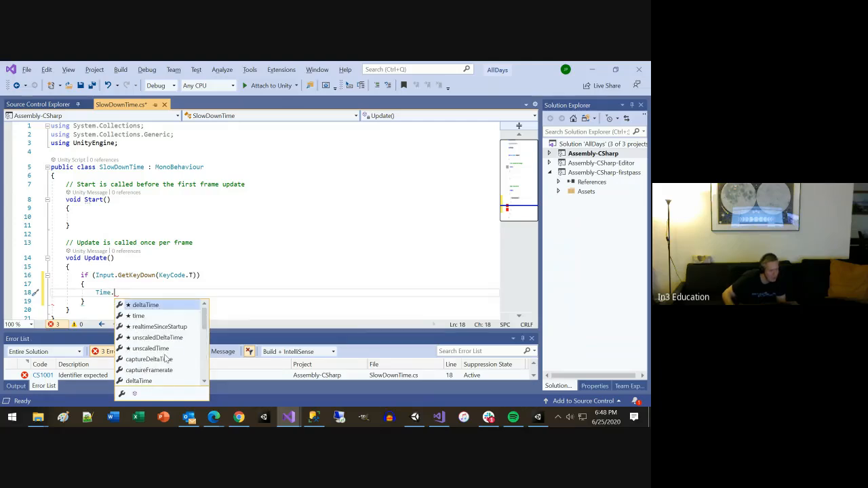
click(139, 316)
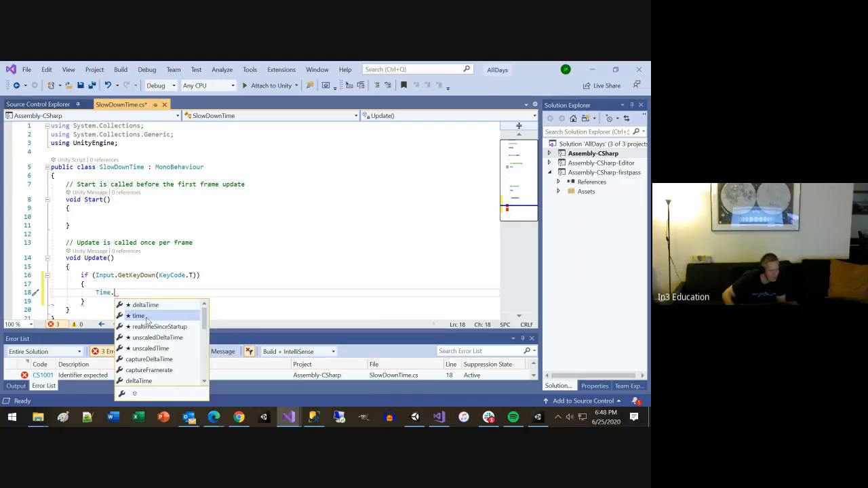
double_click(139, 316)
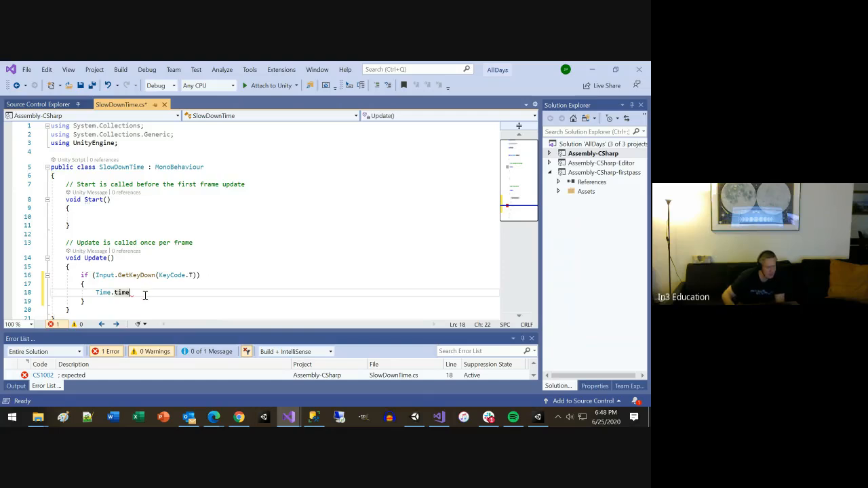
Step: Complete the statement as Time.time -= 0.1f; and save the script
text(=)
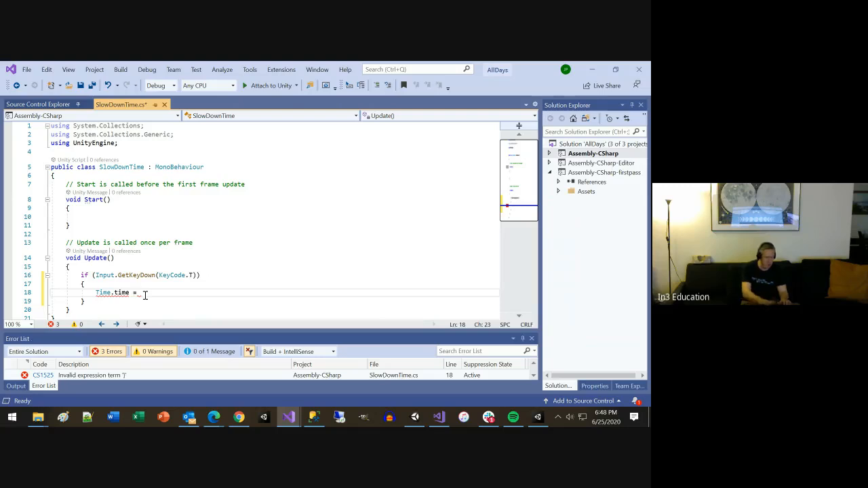
key(BackSpace)
text(-=)
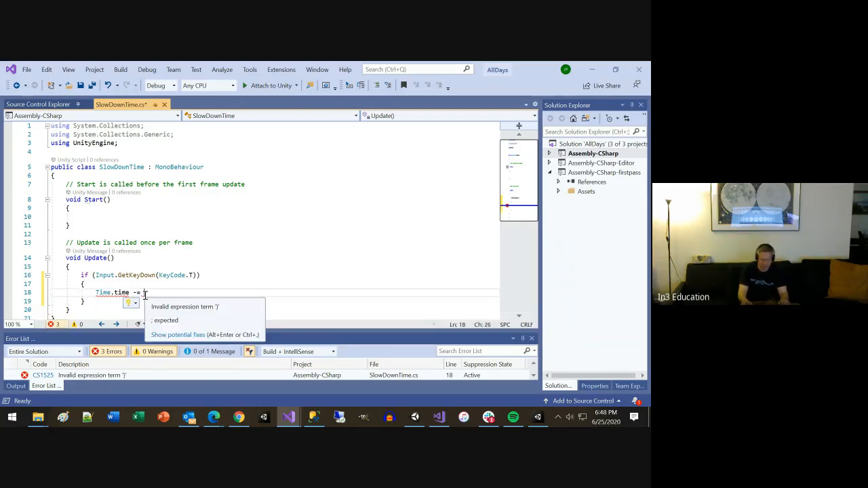
text( 0.1f;)
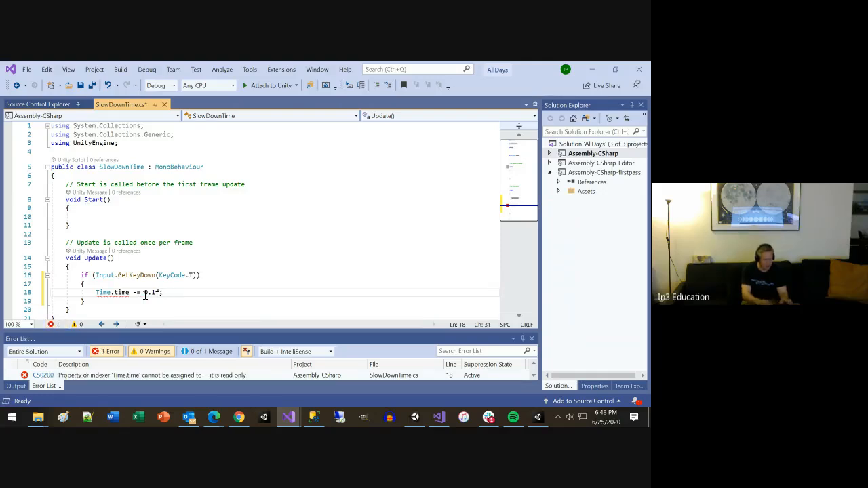
key(ctrl+s)
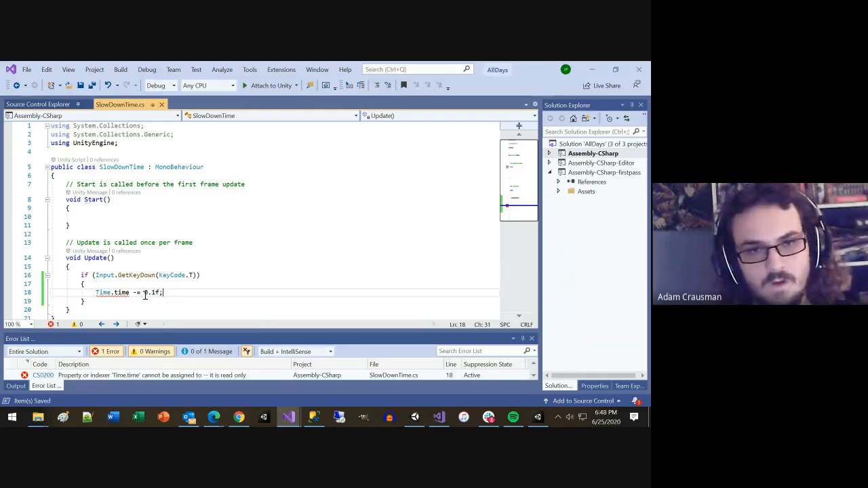
mouse_move(120, 291)
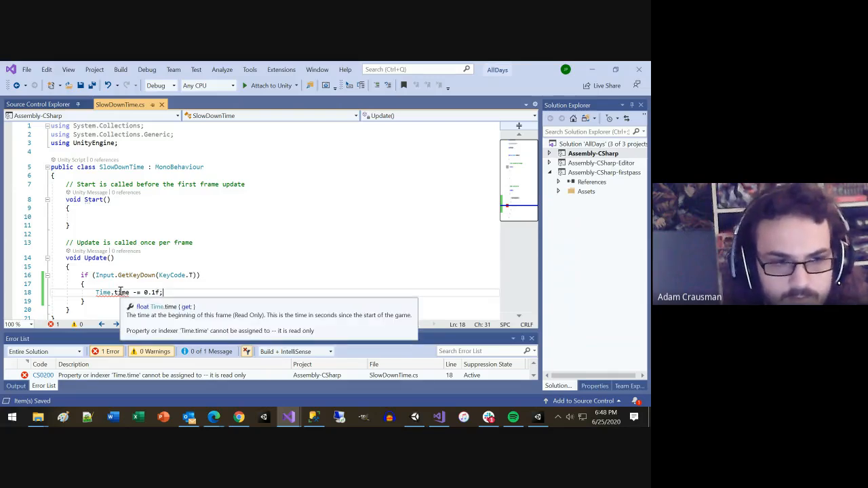
click(118, 292)
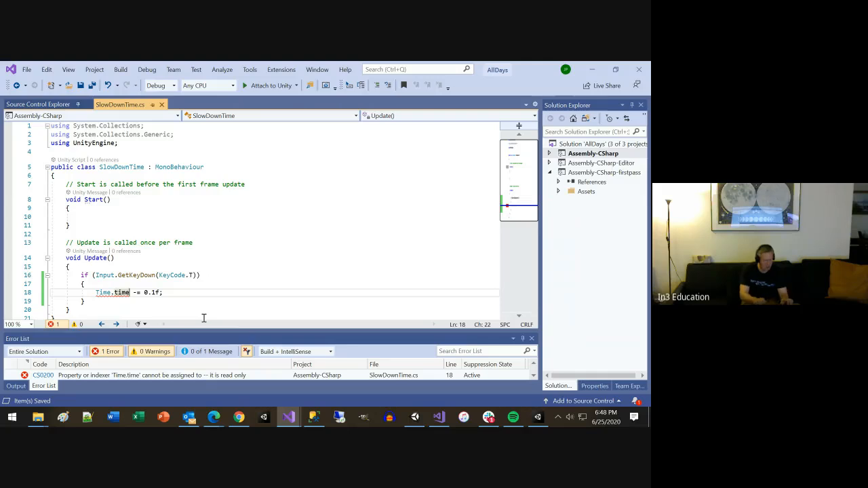
text(.)
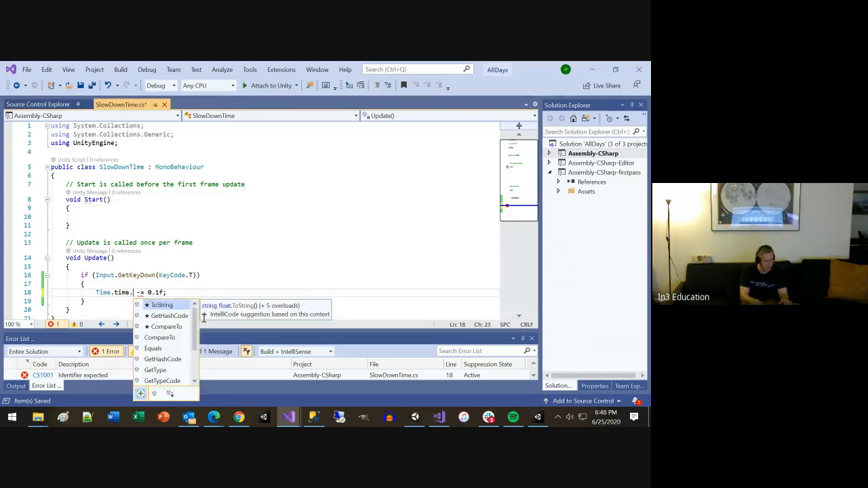
key(Down)
key(Down)
key(Down)
key(Down)
key(Down)
key(Down)
key(Down)
key(Down)
key(Down)
key(Down)
key(Down)
key(Down)
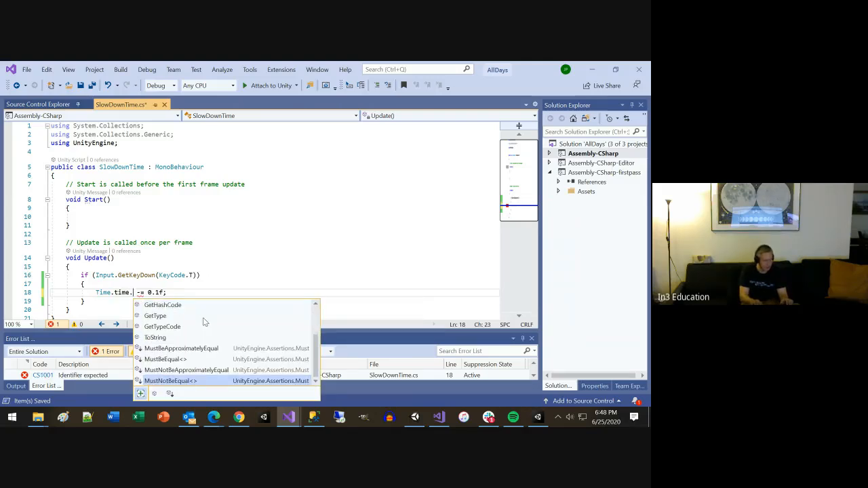
key(BackSpace)
key(BackSpace)
key(BackSpace)
key(BackSpace)
key(BackSpace)
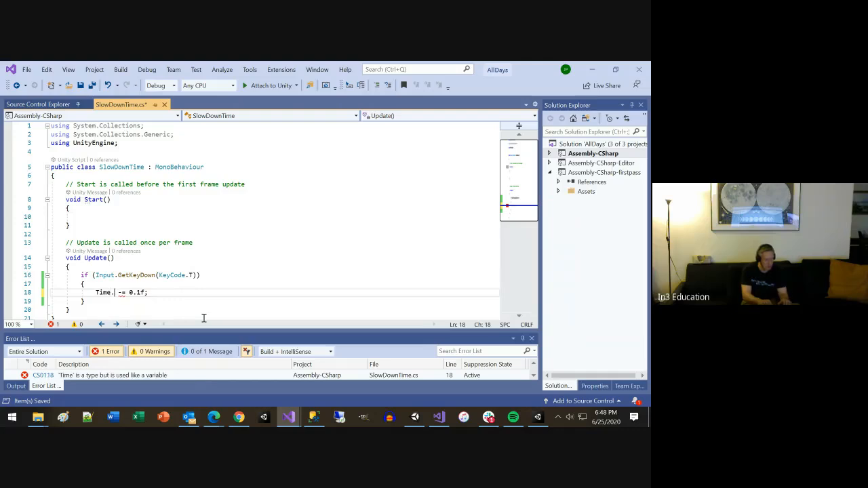
Step: Replace the time property with timeScale so the statement reads Time.timeScale -= 0.1f; and save the script
key(ctrl+space)
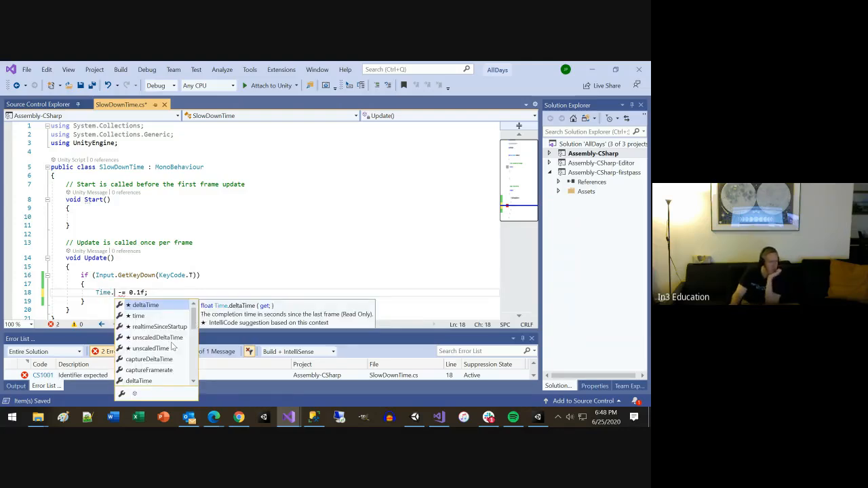
scroll(160, 348, down, 8)
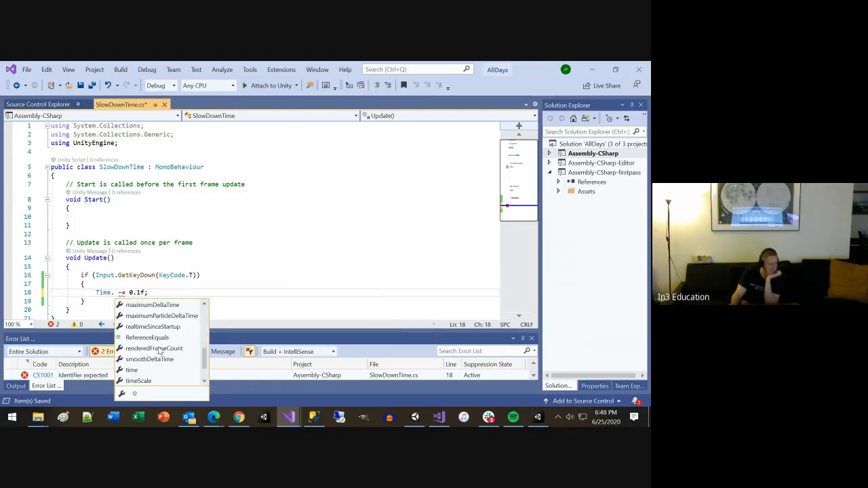
double_click(143, 351)
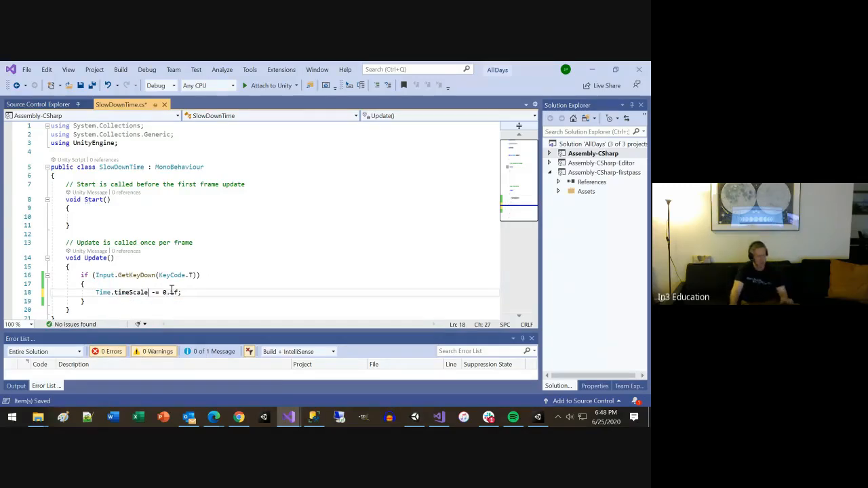
key(ctrl+s)
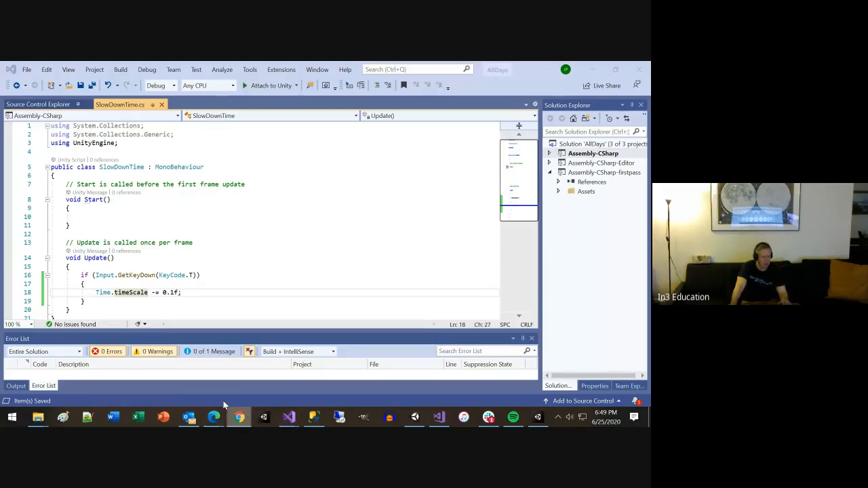
Step: Search the web for "unity time" in a new Chrome window and open the Unity Scripting API page for Time
right_click(237, 417)
click(212, 361)
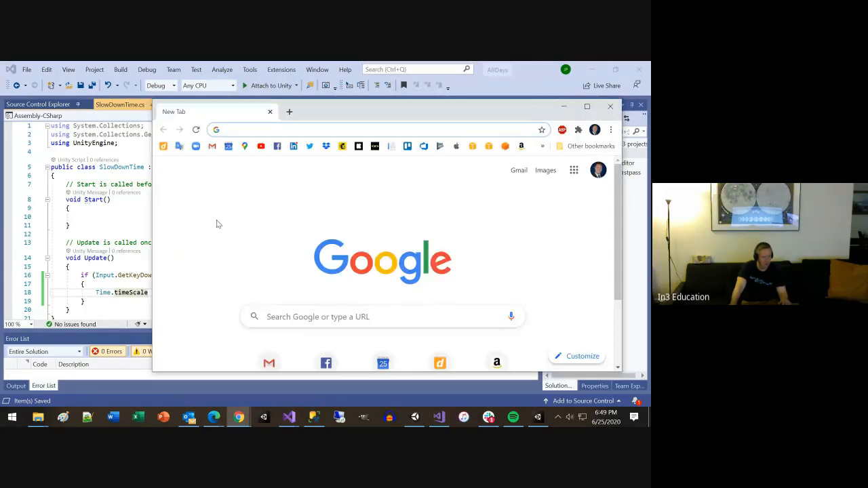
text(uni)
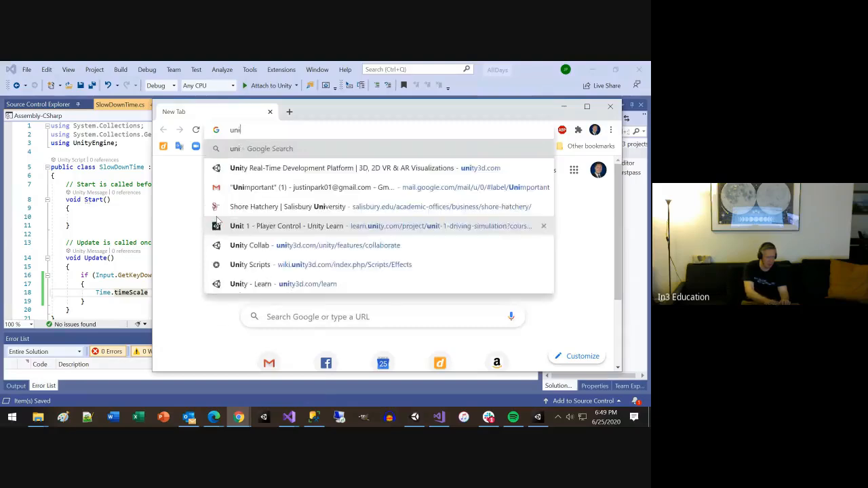
text(ty time)
key(Return)
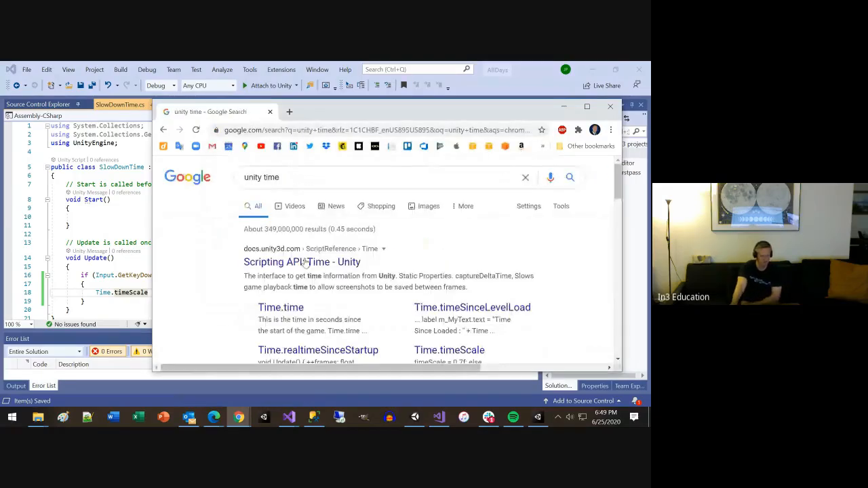
click(316, 261)
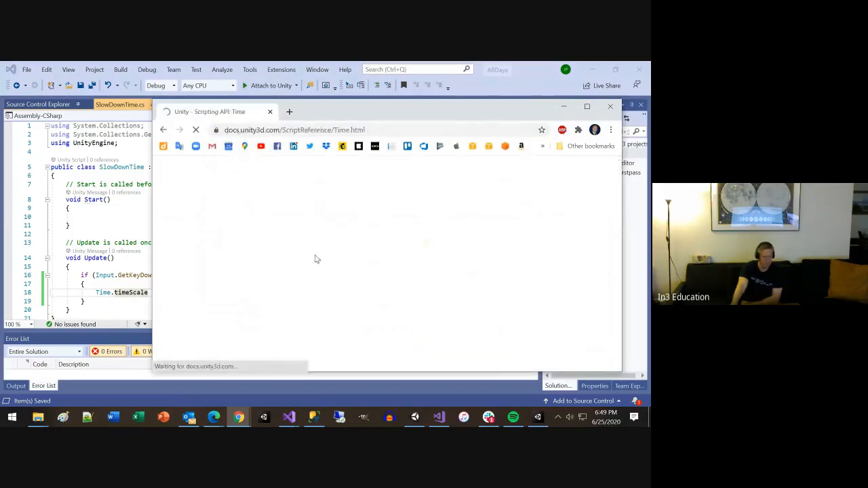
Step: Maximize the browser window and read through the Time class's static properties, including the timeScale description
double_click(385, 105)
scroll(409, 280, down, 5)
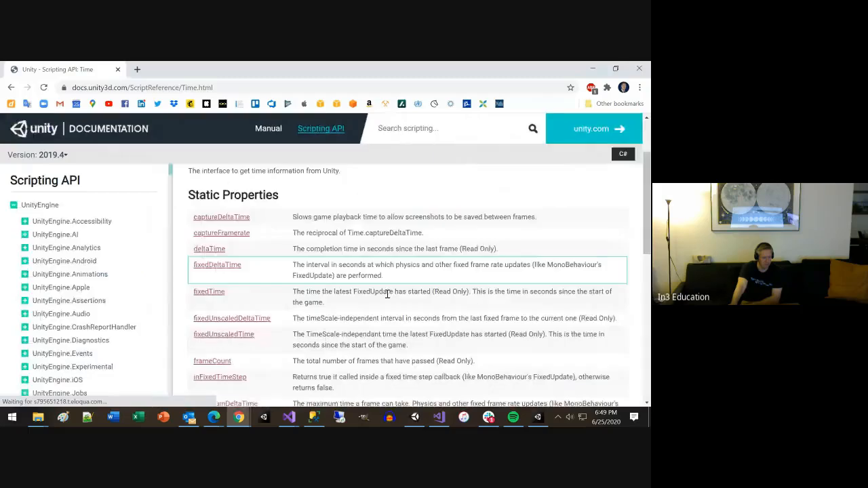
scroll(372, 295, down, 1)
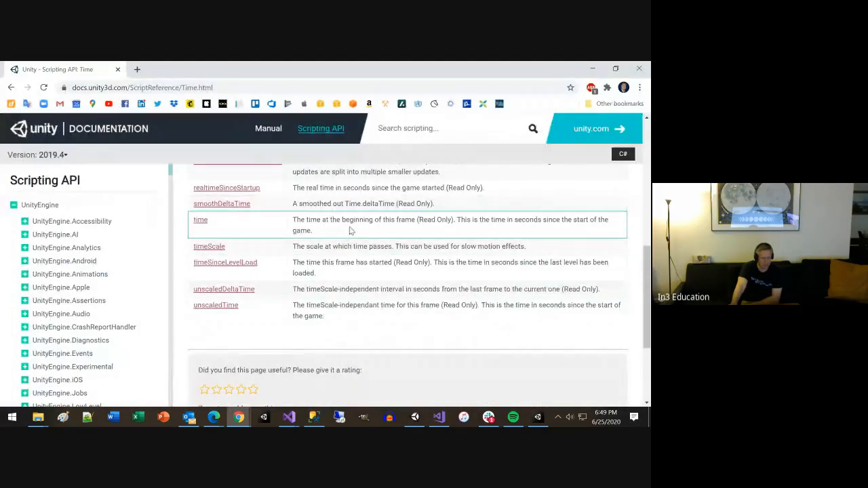
scroll(321, 285, up, 1)
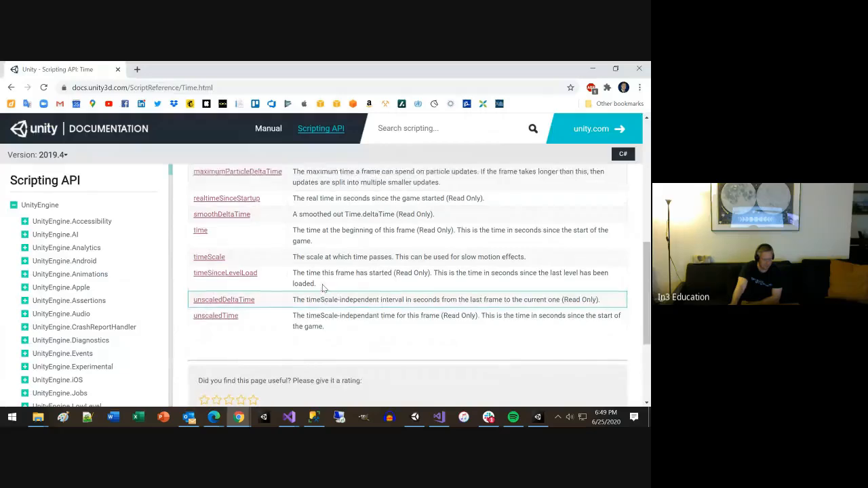
scroll(323, 288, up, 1)
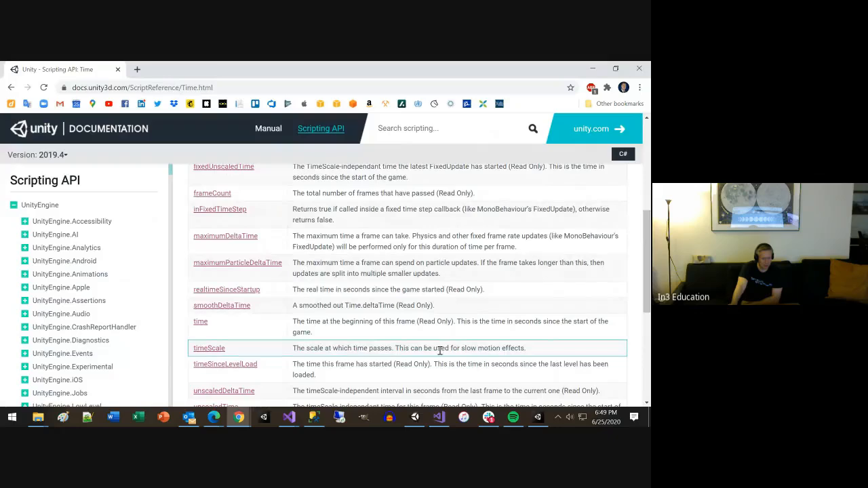
Step: Switch to Unity, run the Day5 scene to try out the SlowDownTime script, and stop play mode
key(alt+Tab)
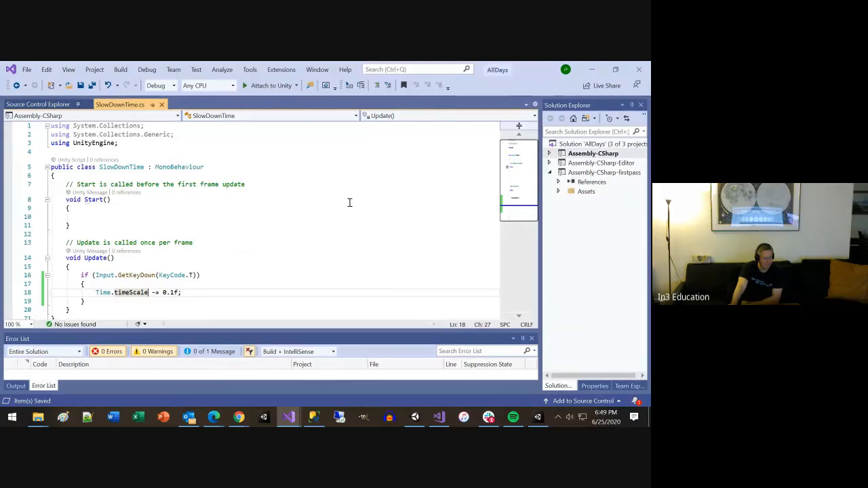
key(alt+Tab)
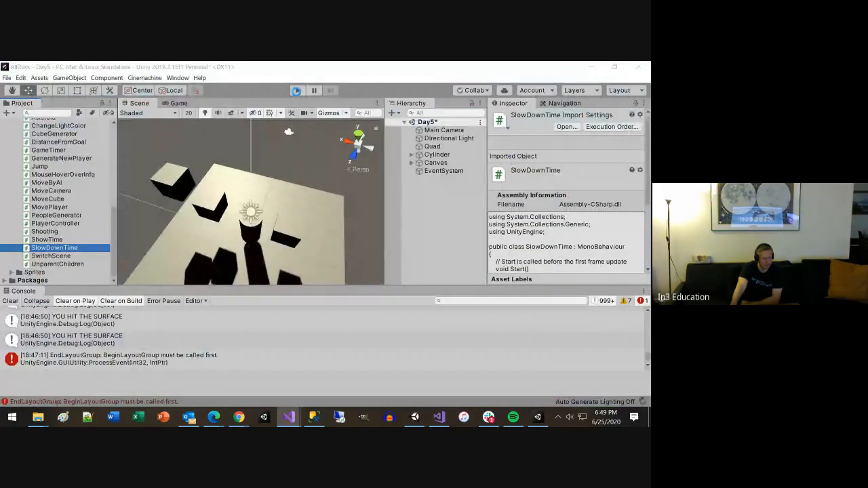
click(296, 92)
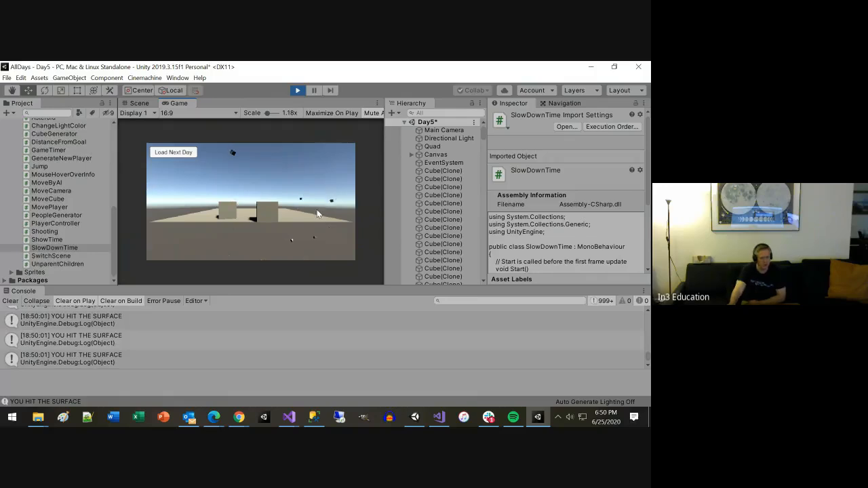
click(297, 90)
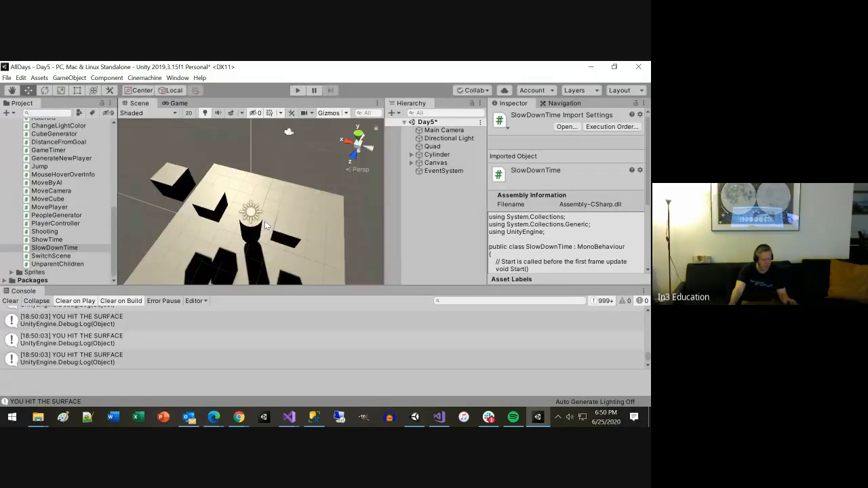
Step: Switch to Visual Studio and duplicate the whole KeyCode.T if block directly below the original inside Update
key(alt+Tab)
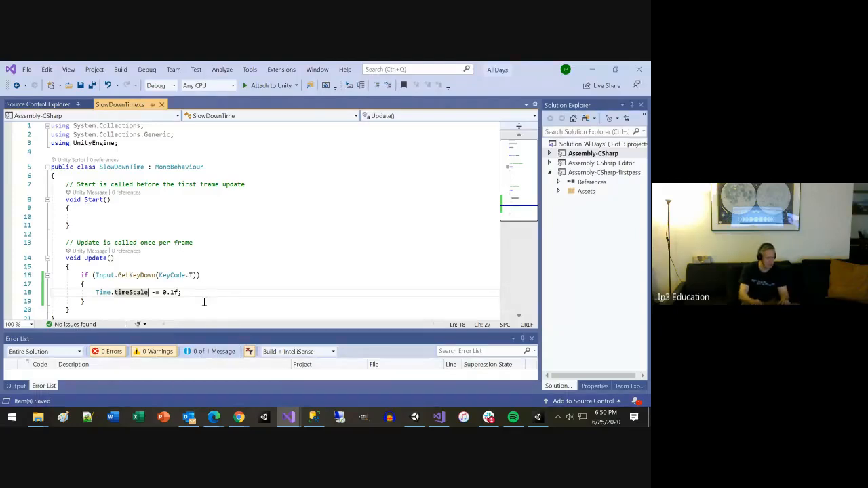
scroll(203, 301, down, 1)
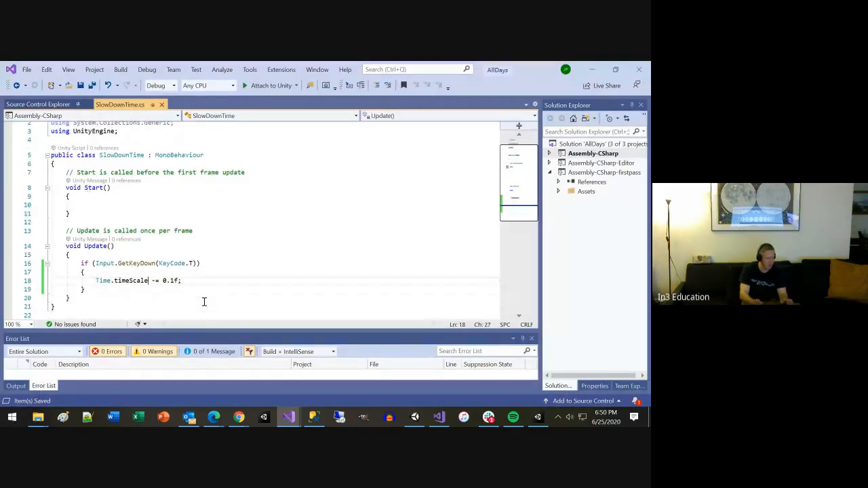
key(Down)
key(End)
key(shift+Up)
key(shift+Up)
key(shift+Up)
key(shift+Home)
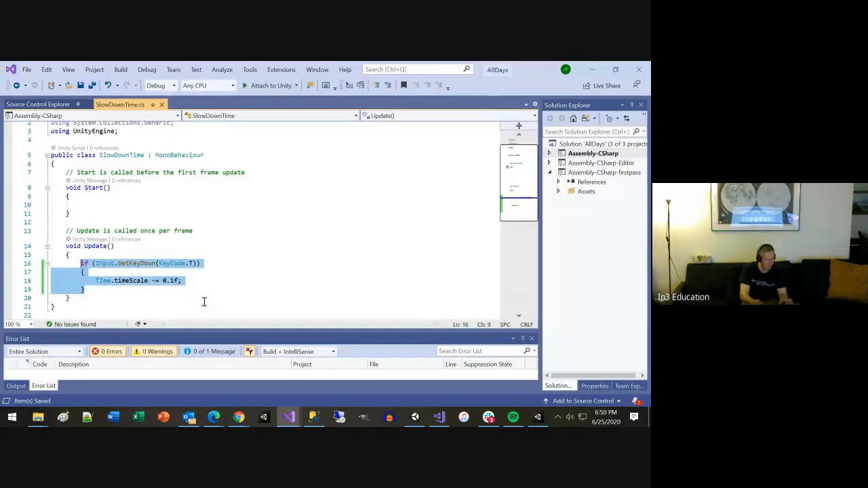
key(Down)
key(Down)
key(Up)
key(Up)
key(End)
key(Return)
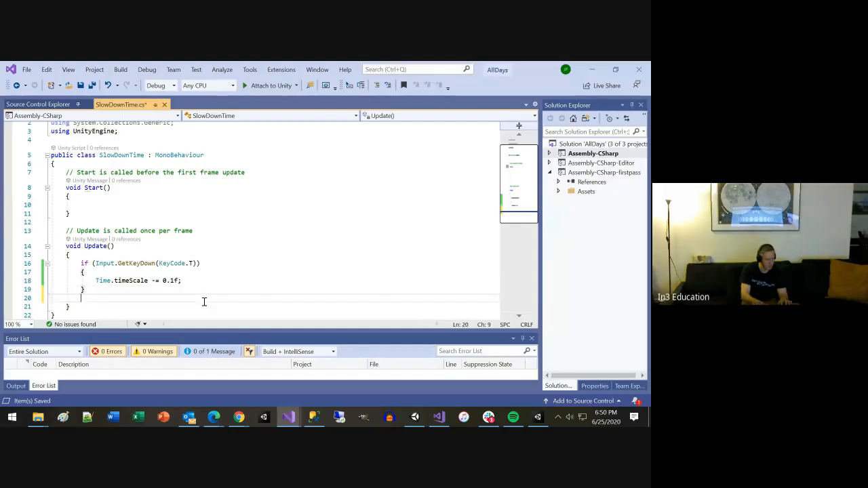
text(if (Input.GetKeyDown(KeyCode.T))         {             Time.timeScale -= 0.1f;         })
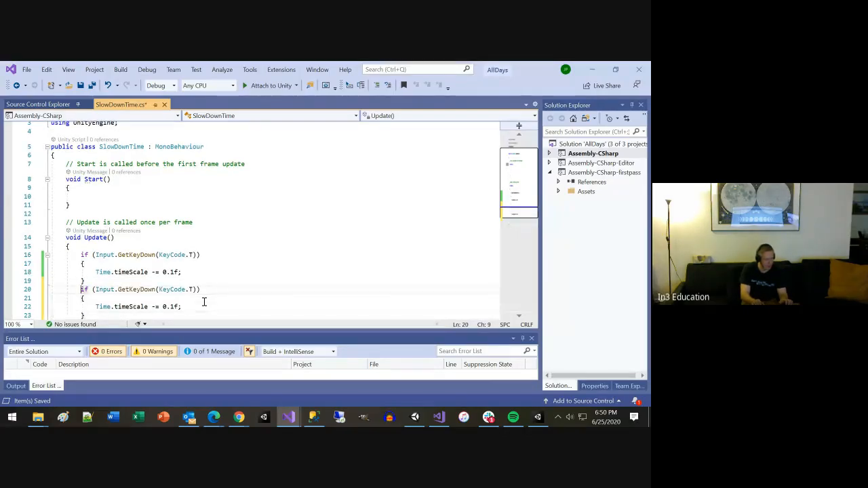
Step: In the duplicated block, change the key to KeyCode.R and the statement to Time.timeScale = 1f; and save the script
text(R)
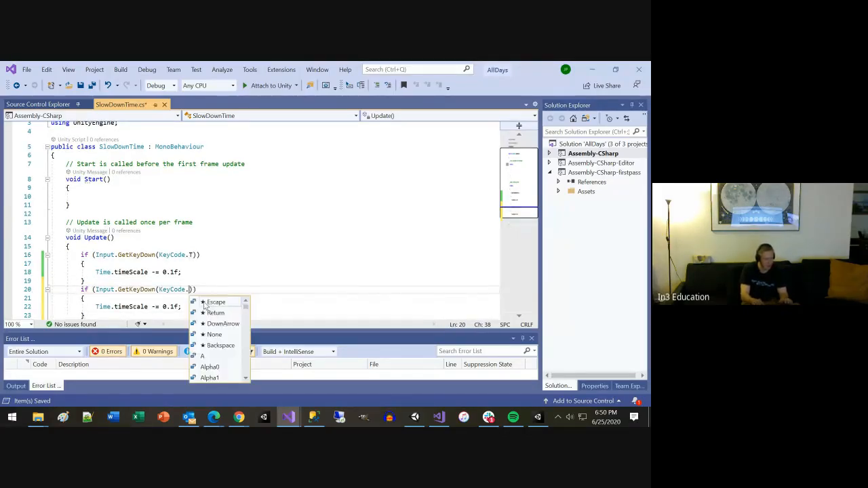
key(Escape)
key(Down)
key(Down)
key(Left)
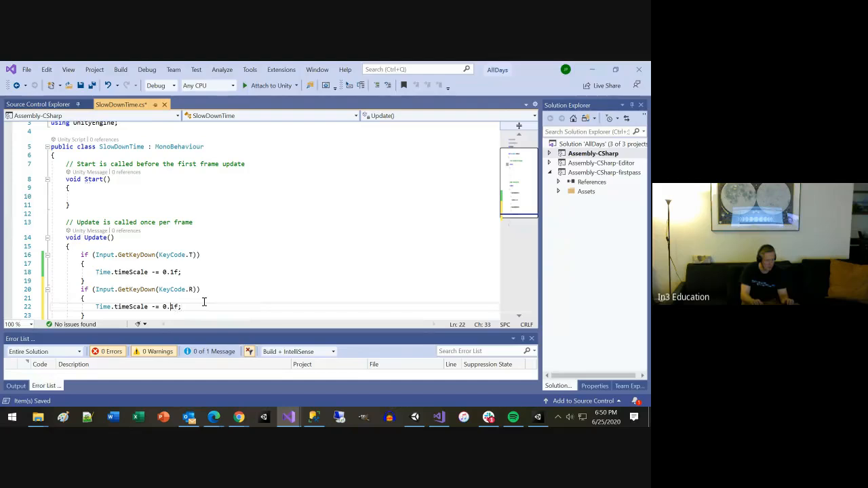
key(BackSpace)
key(BackSpace)
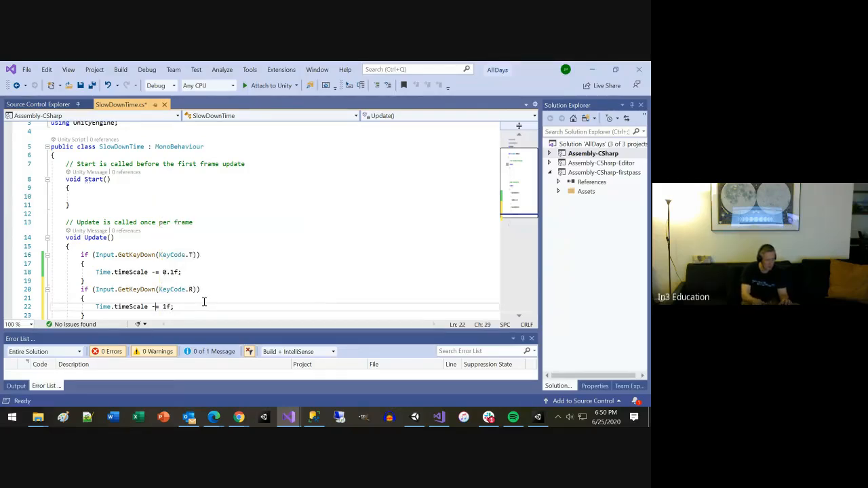
key(ctrl+s)
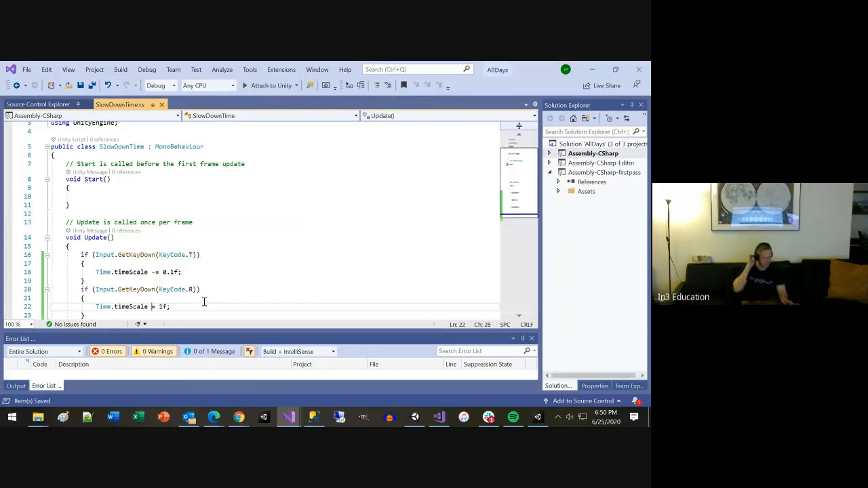
Step: Switch to Unity, playtest the time controls in the Day5 scene, stop play mode and save the scene
key(alt+Tab)
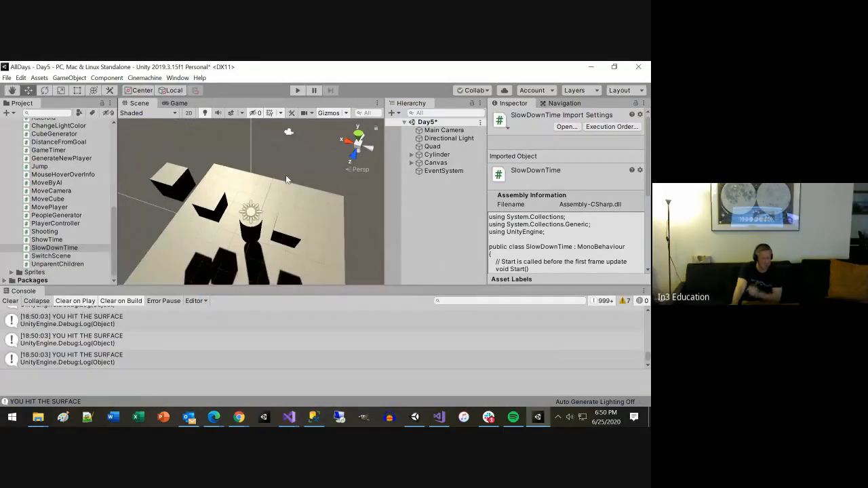
click(296, 90)
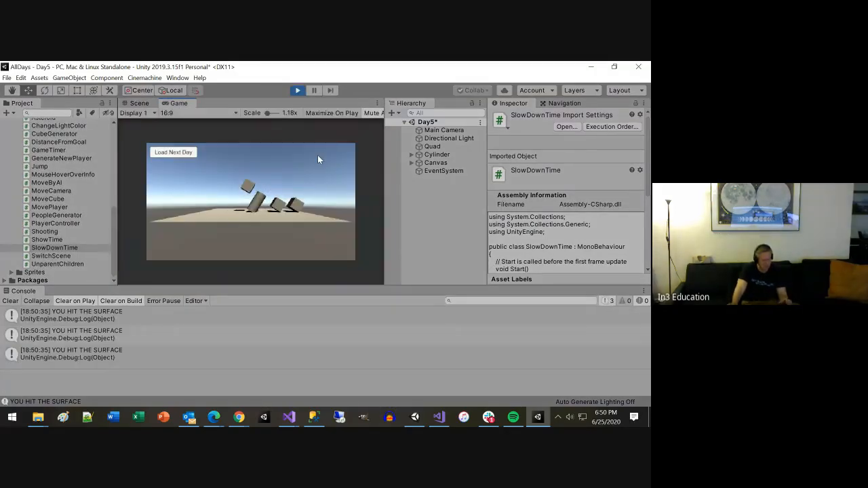
key(space)
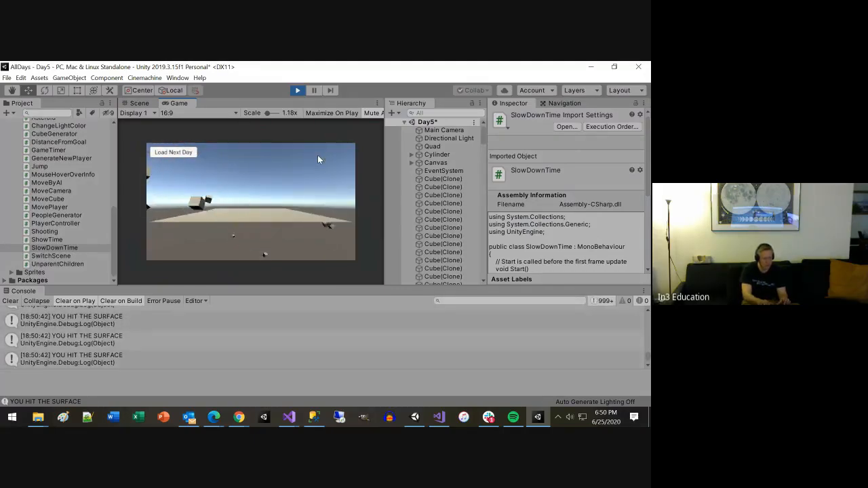
key(space)
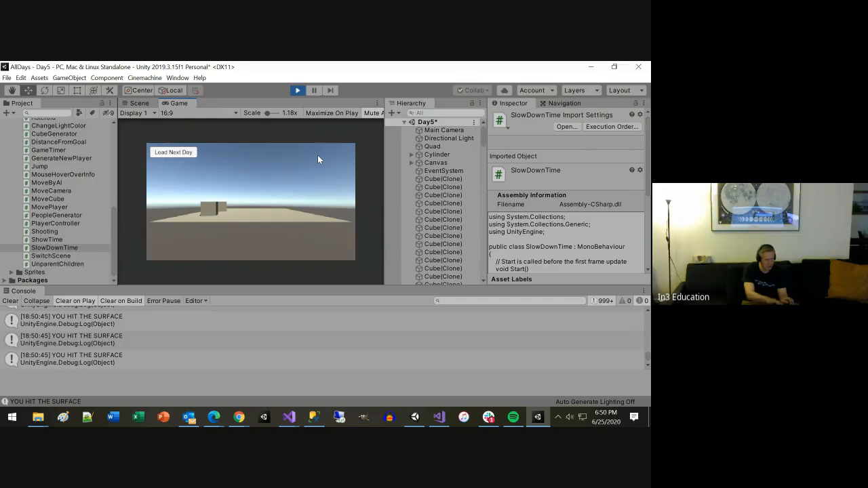
key(space)
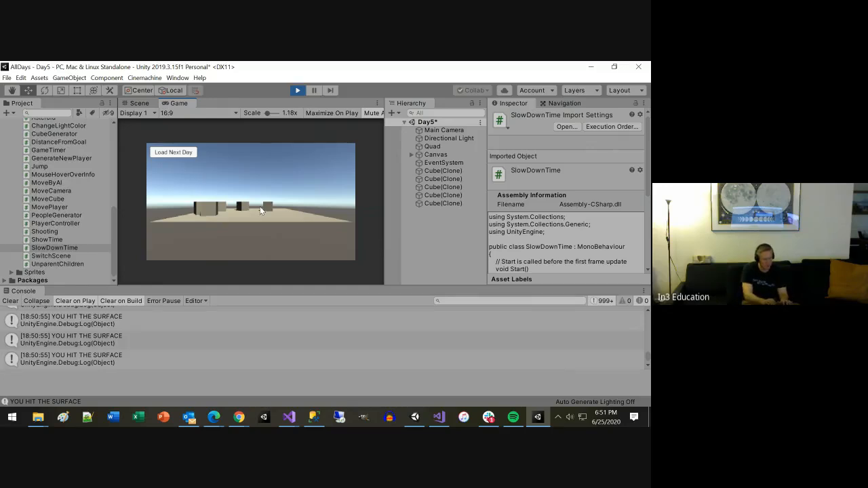
key(space)
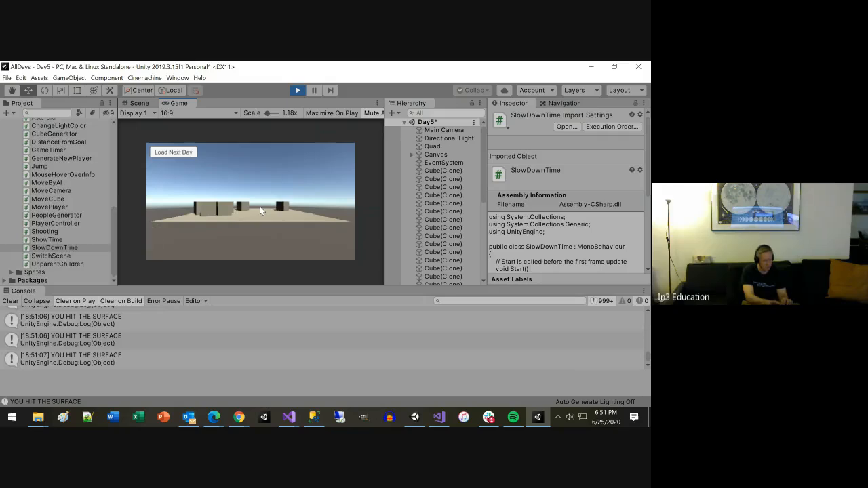
key(space)
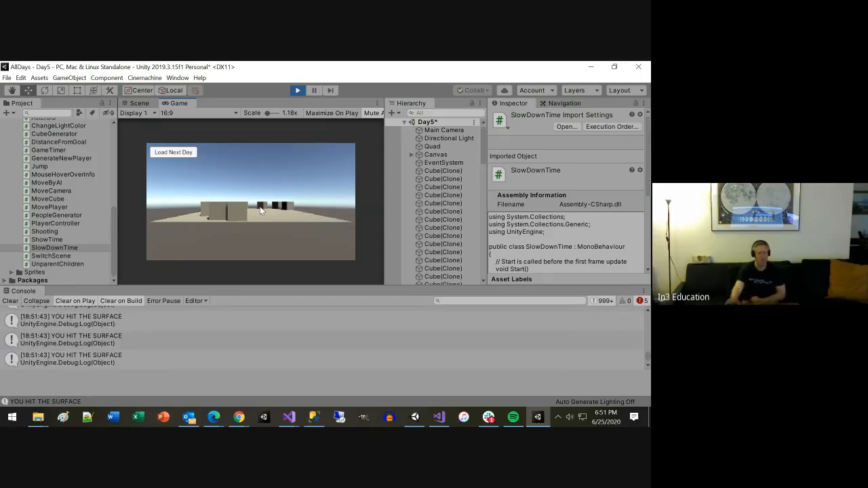
click(295, 91)
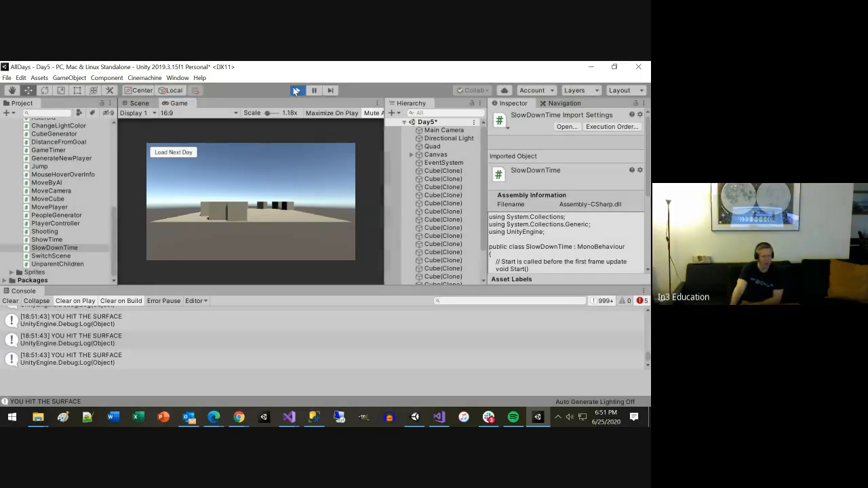
key(ctrl+s)
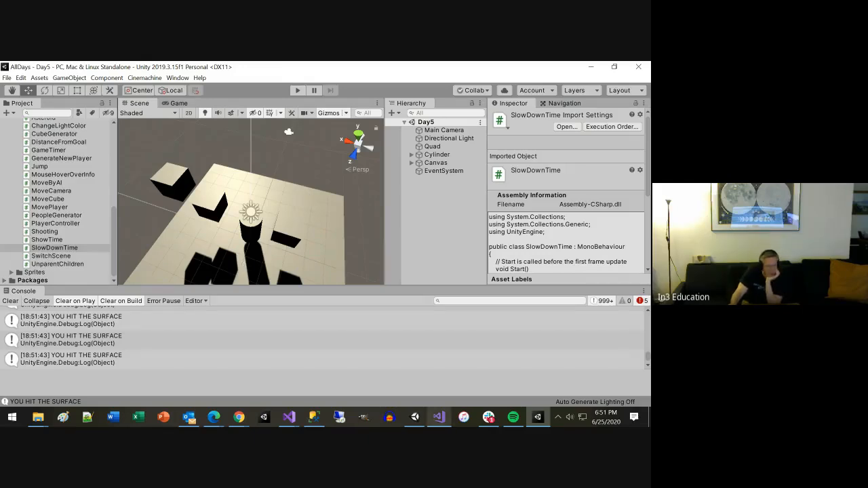
Step: Switch to Slack and review the course topic list in unity-game-dev-spring-2020, highlighting Force, Rigid Bodies, Properties and Execution Order
click(488, 417)
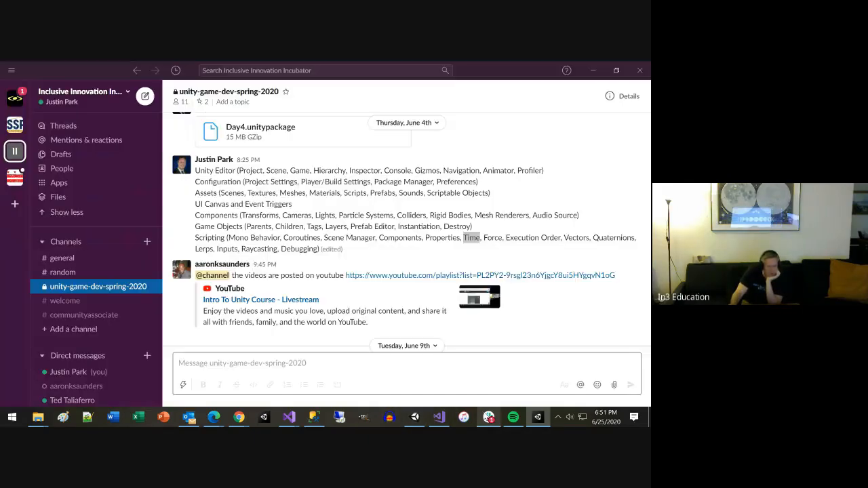
double_click(491, 237)
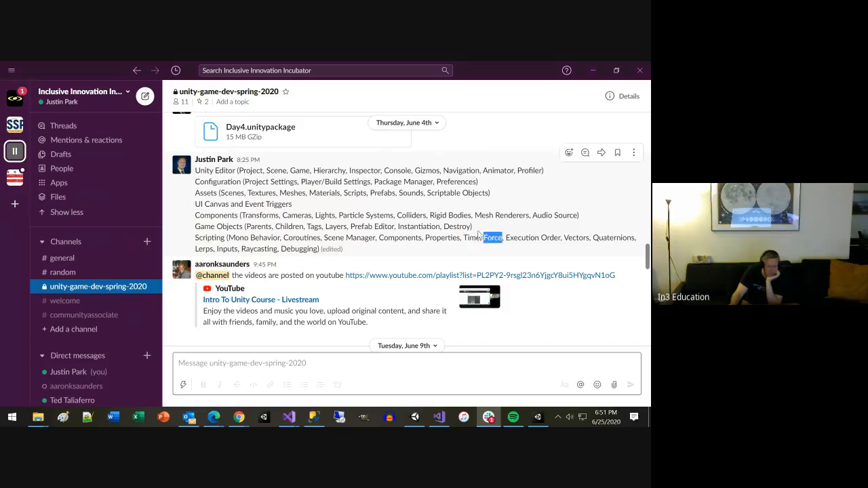
drag(428, 215, 464, 216)
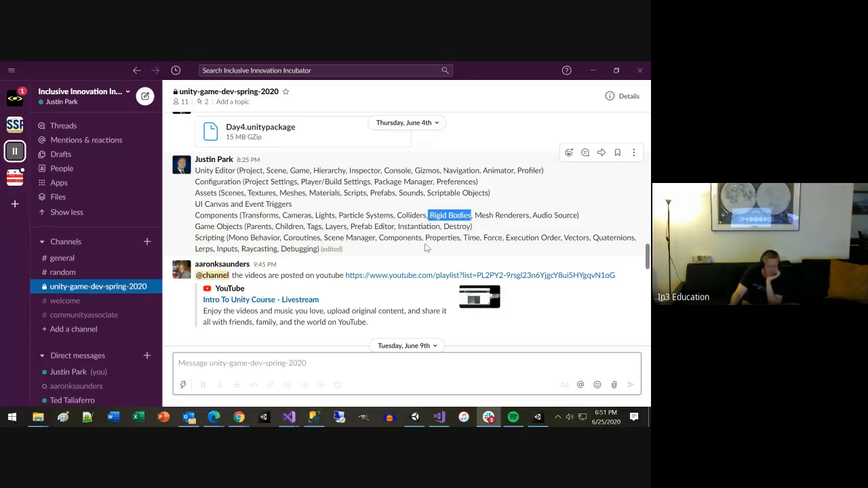
drag(425, 238, 454, 239)
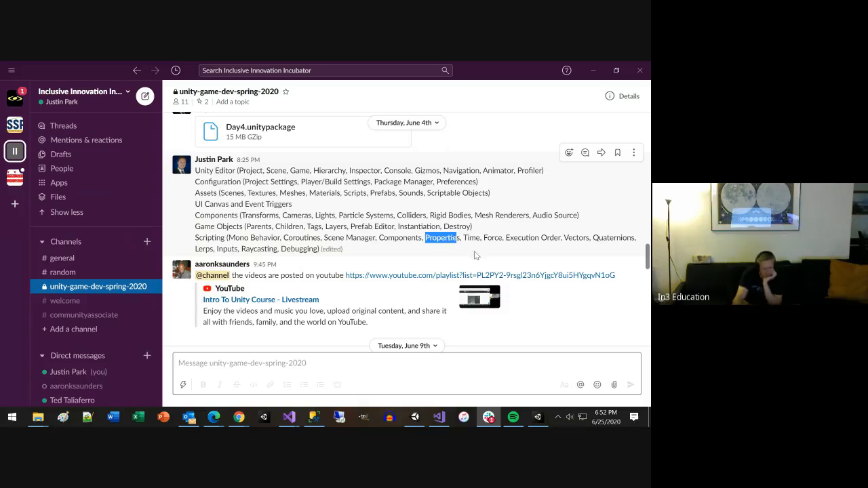
drag(504, 238, 530, 235)
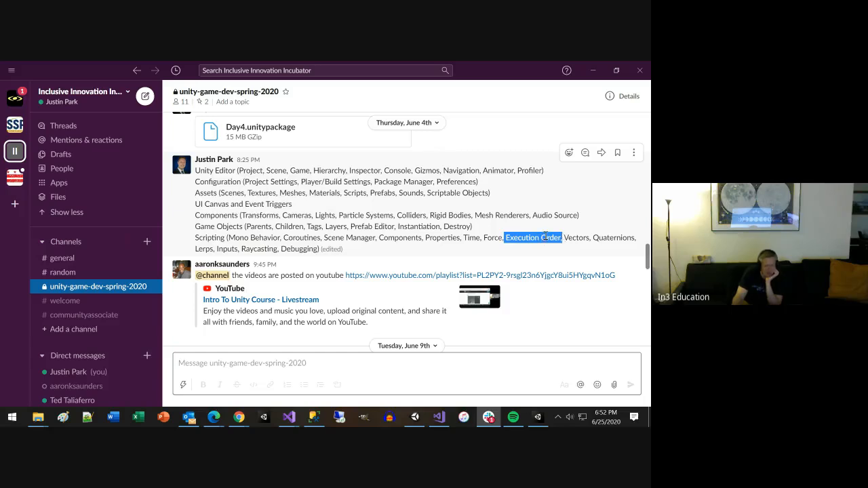
Step: Highlight Vectors and Lerps in the Scripting topics of the course message, and switch to Unity's Game view
click(570, 238)
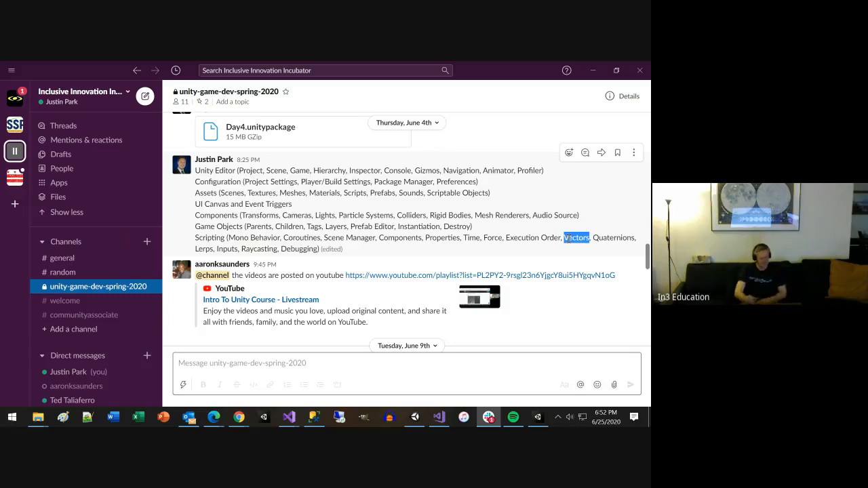
double_click(205, 248)
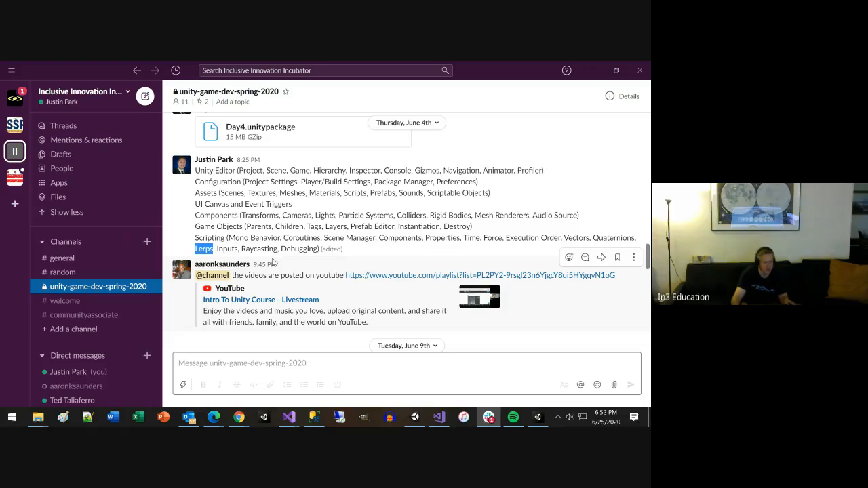
key(alt+Tab)
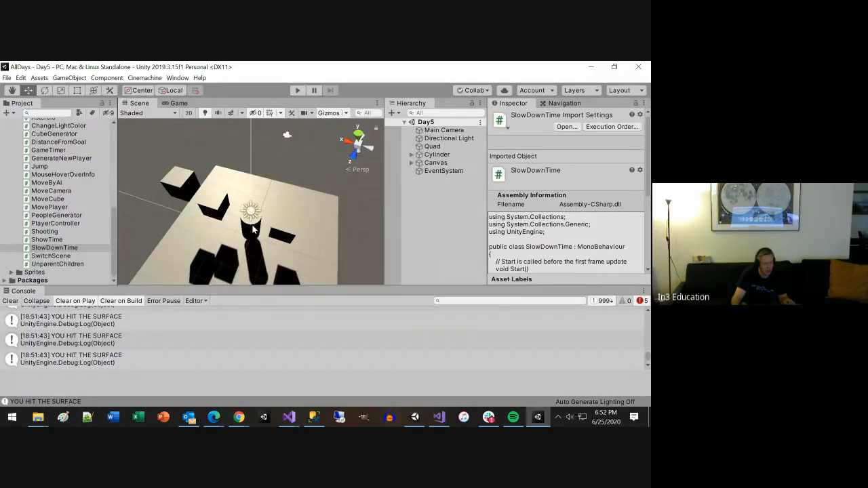
click(182, 105)
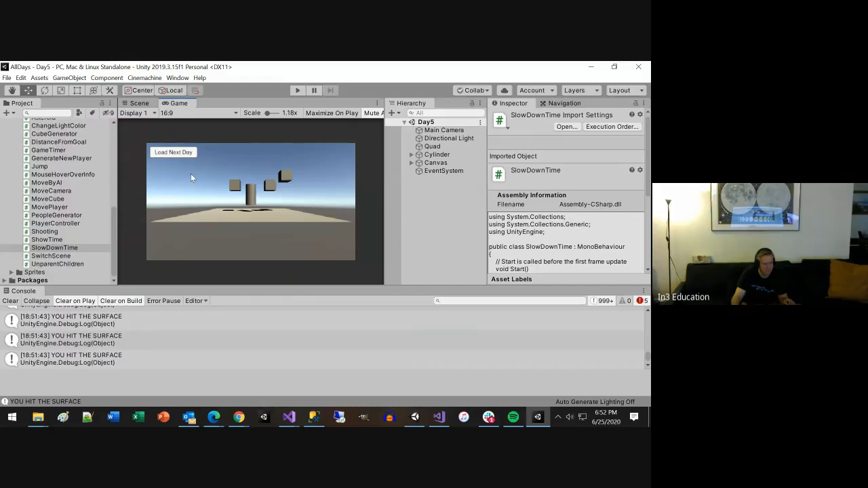
Step: Create a new C# script named LerpExample in the Scripts folder
scroll(104, 179, up, 3)
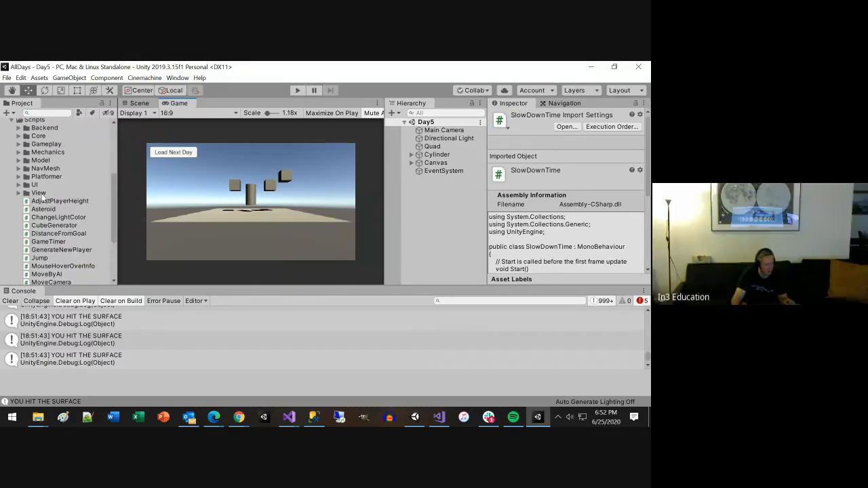
scroll(31, 181, up, 3)
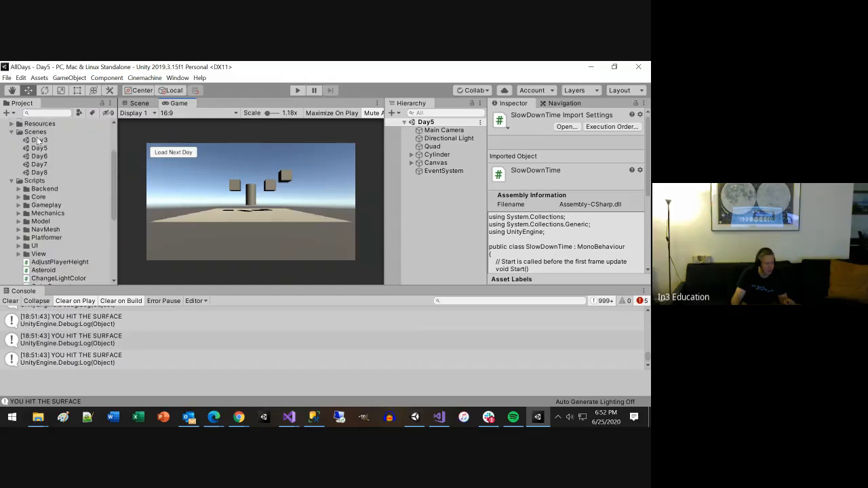
right_click(33, 181)
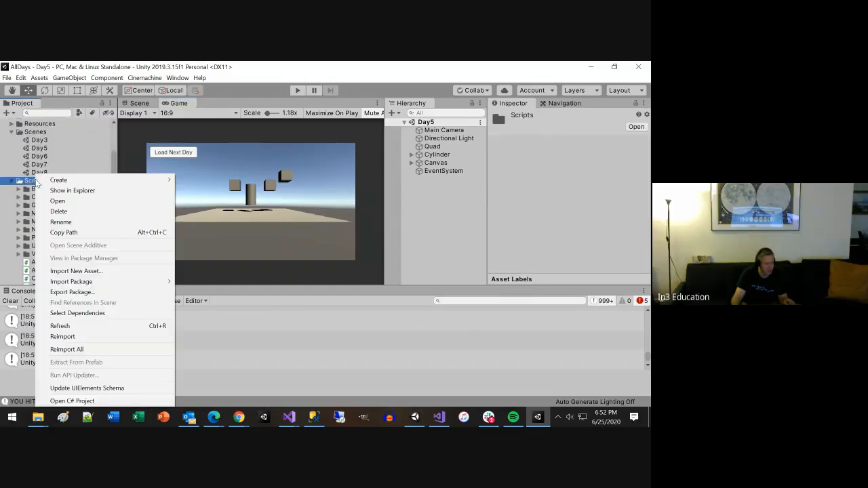
mouse_move(120, 180)
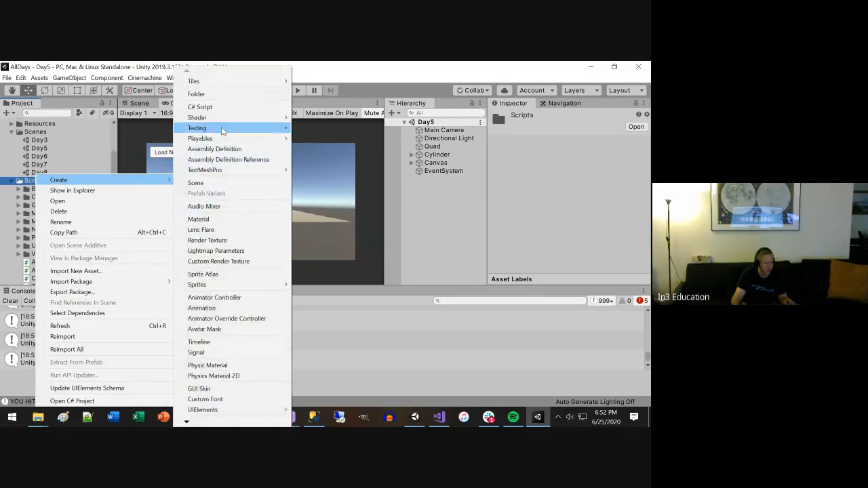
click(207, 106)
text(Le)
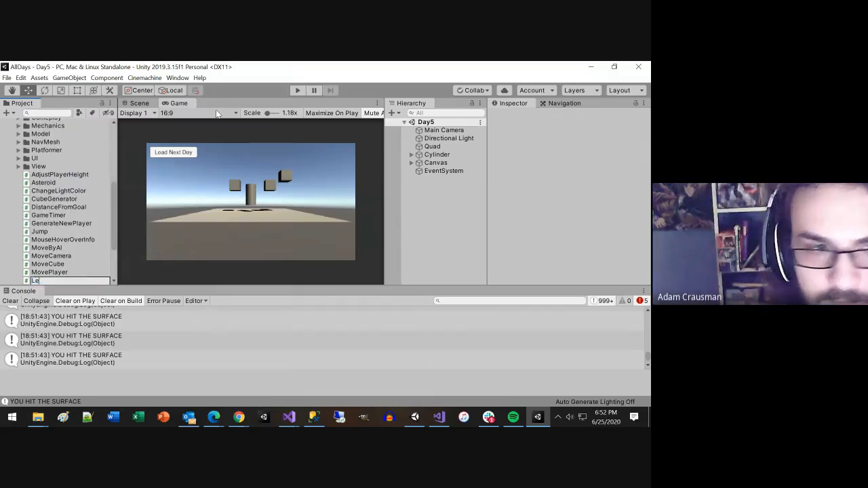
text(rpExam)
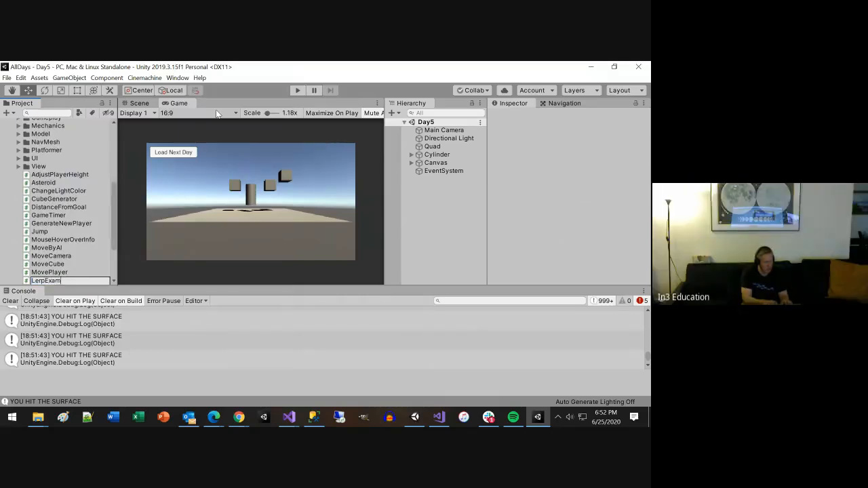
text(pl)
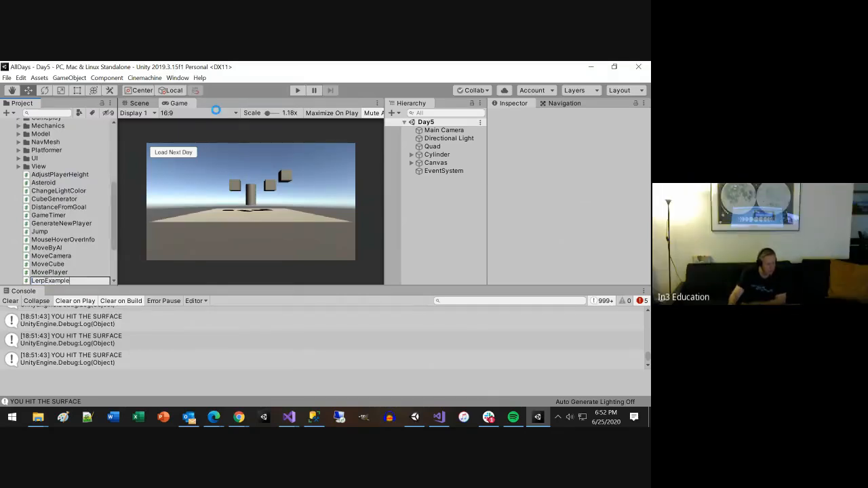
text(e)
key(Return)
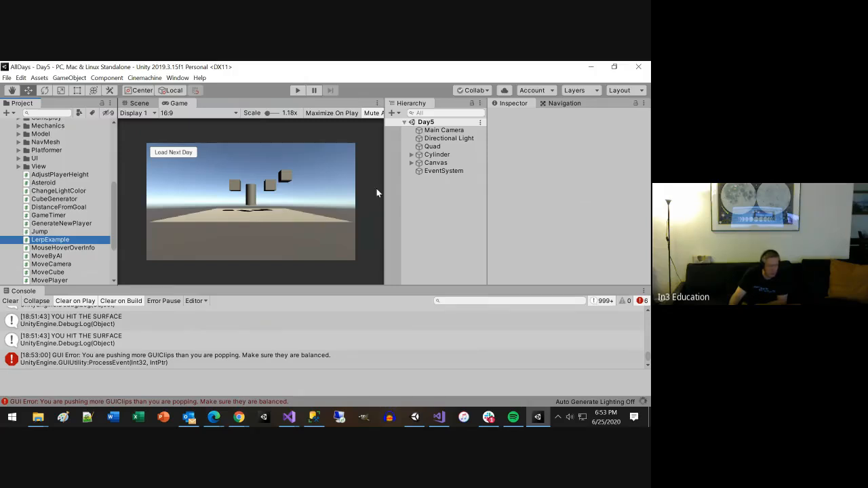
Step: Attach the LerpExample script to the Cylinder object in the Day5 scene and show its script components
click(411, 155)
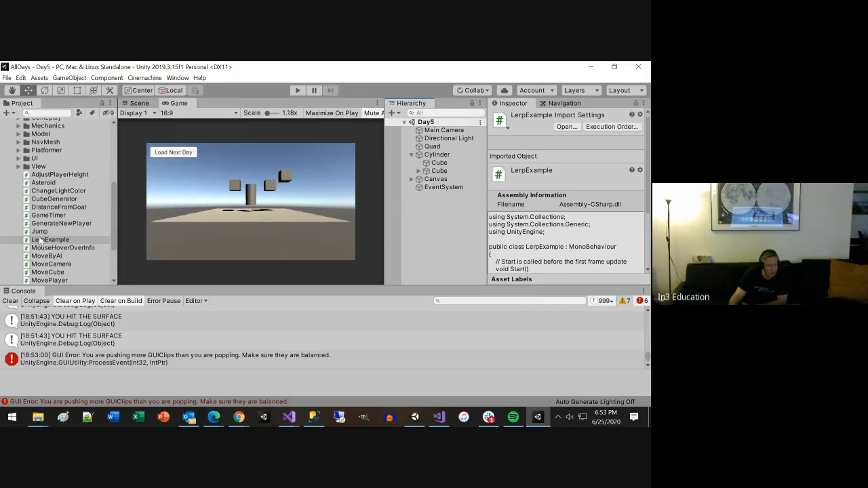
drag(42, 242, 442, 160)
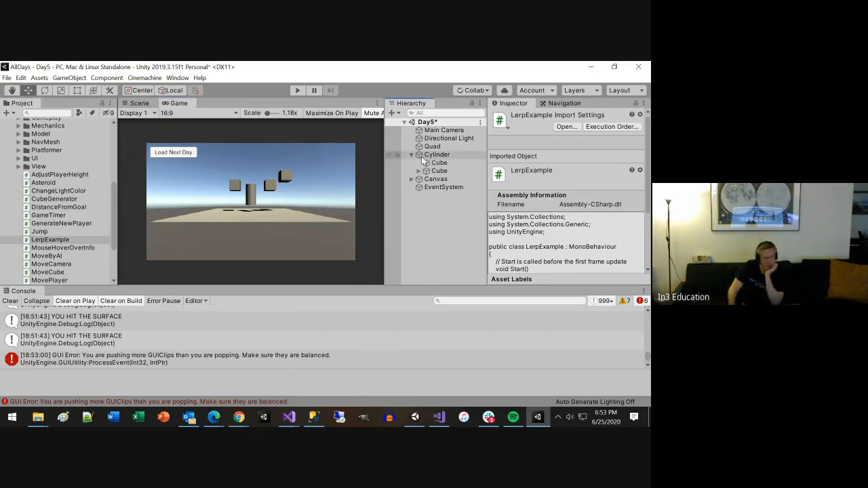
click(432, 156)
scroll(557, 277, down, 5)
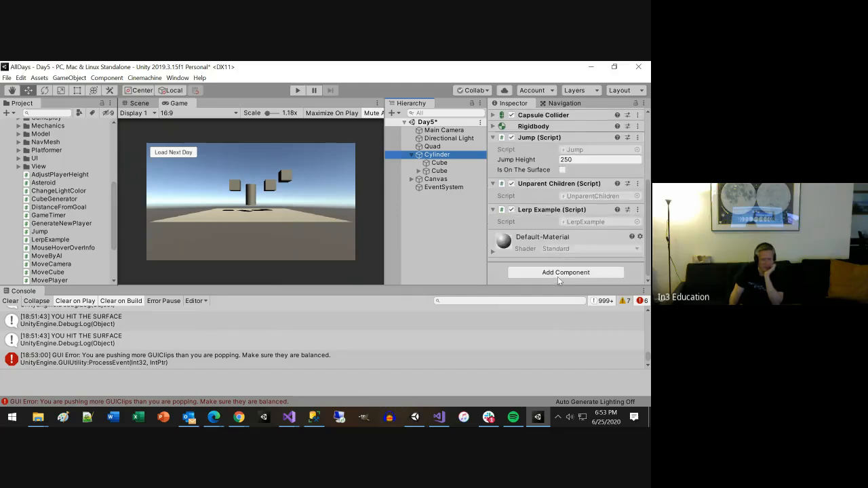
Step: Open LerpExample in Visual Studio from the Cylinder's script component and place the cursor in the empty Update body
click(573, 221)
double_click(576, 221)
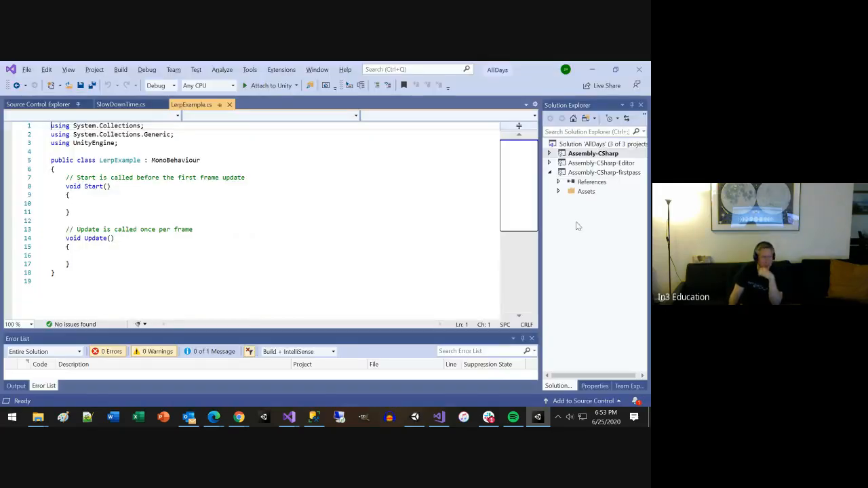
click(134, 276)
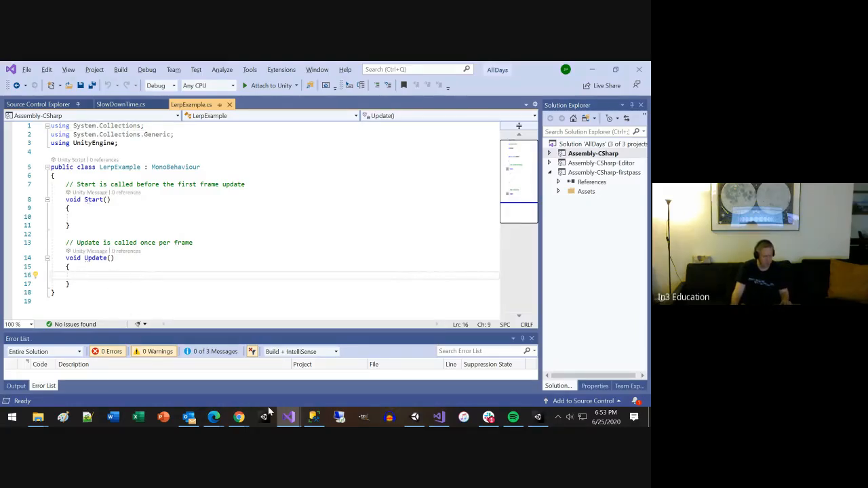
Step: Switch to Chrome and search the Unity Scripting API documentation for lerp
click(294, 367)
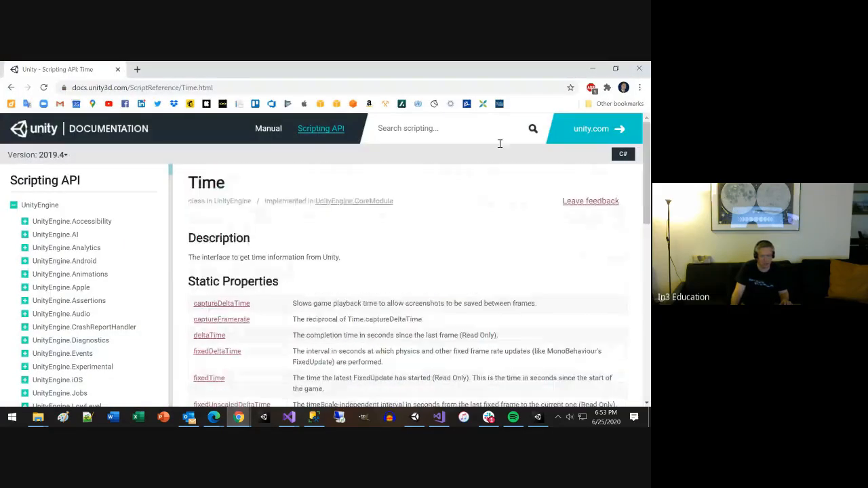
click(472, 134)
text(lerp)
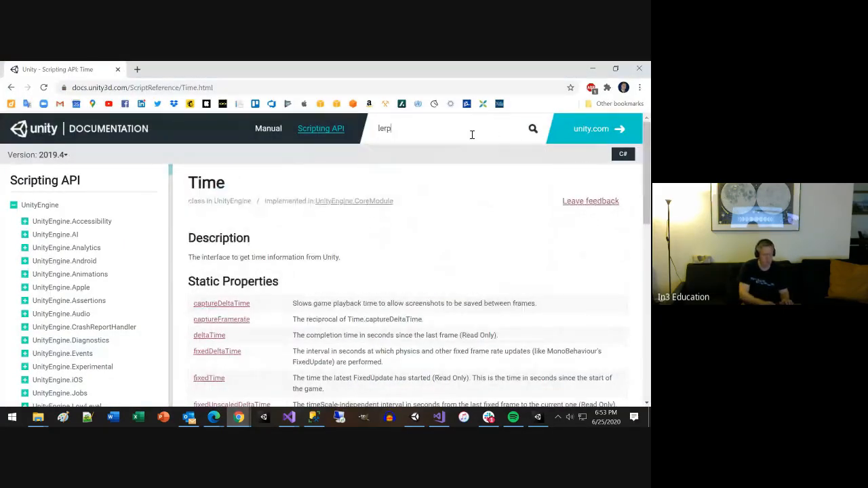
key(Return)
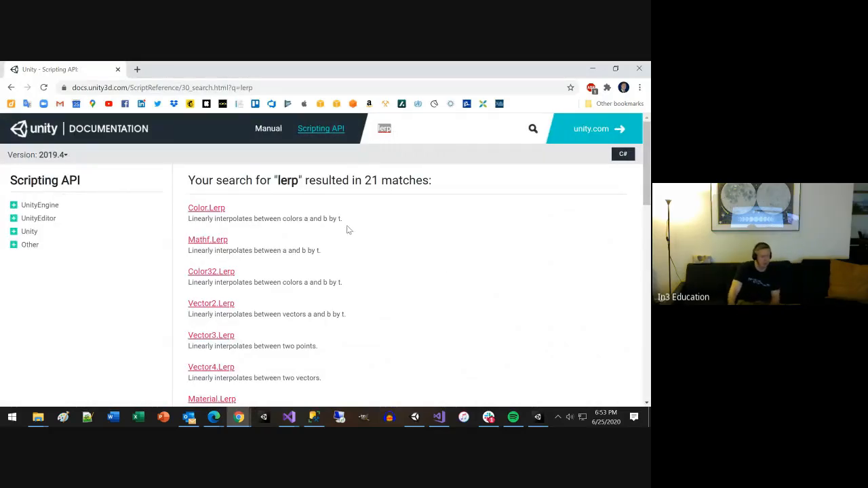
Step: Review the Lerp variants in the search results, glance at the Vector3.Lerp page and return to the list
scroll(470, 281, down, 2)
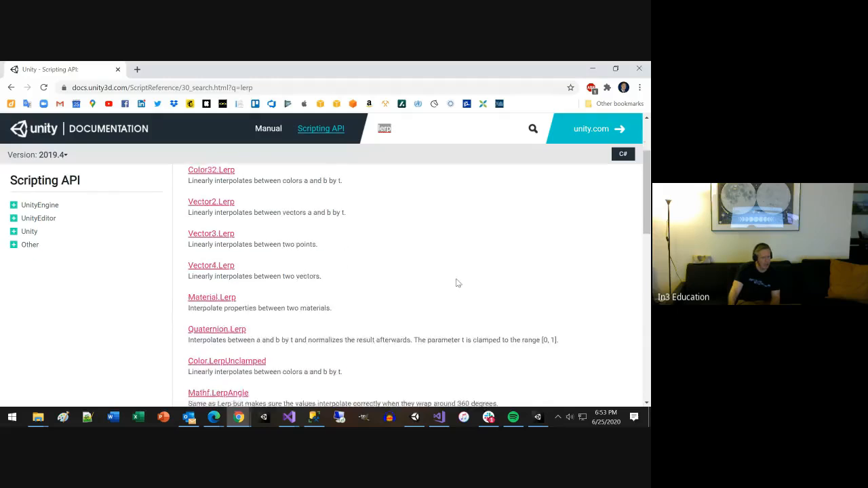
scroll(233, 309, down, 1)
scroll(229, 297, down, 1)
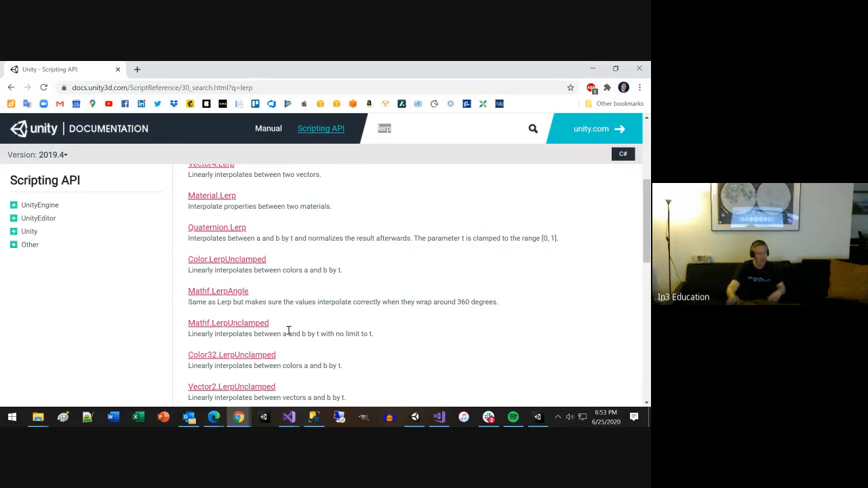
scroll(290, 334, down, 3)
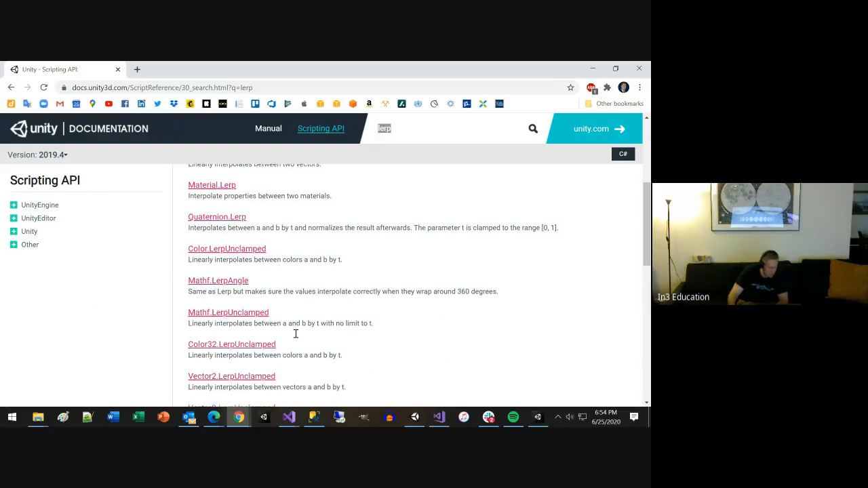
scroll(295, 337, up, 6)
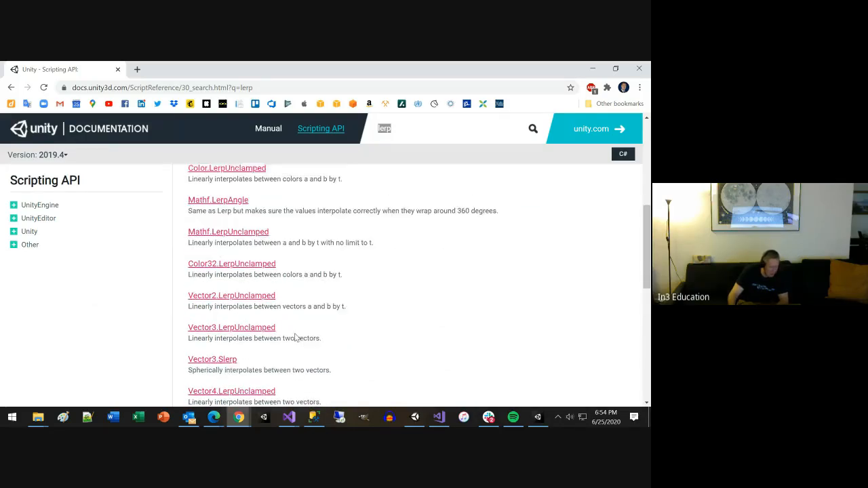
scroll(295, 337, up, 3)
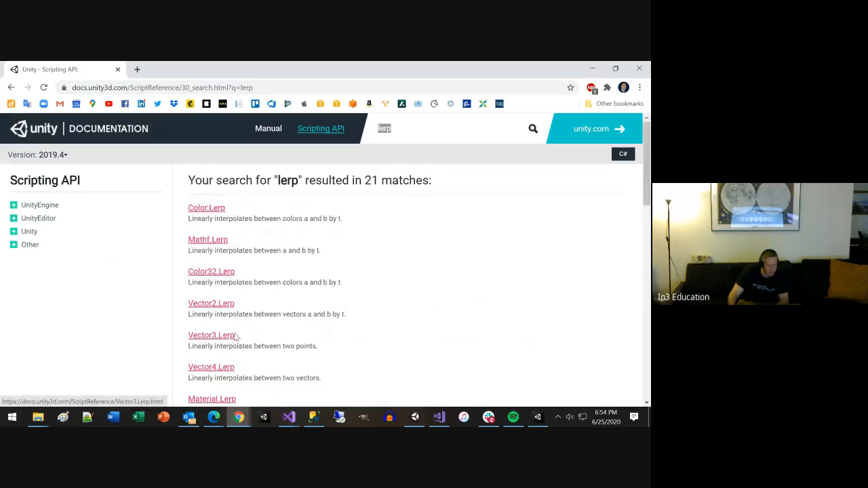
click(225, 337)
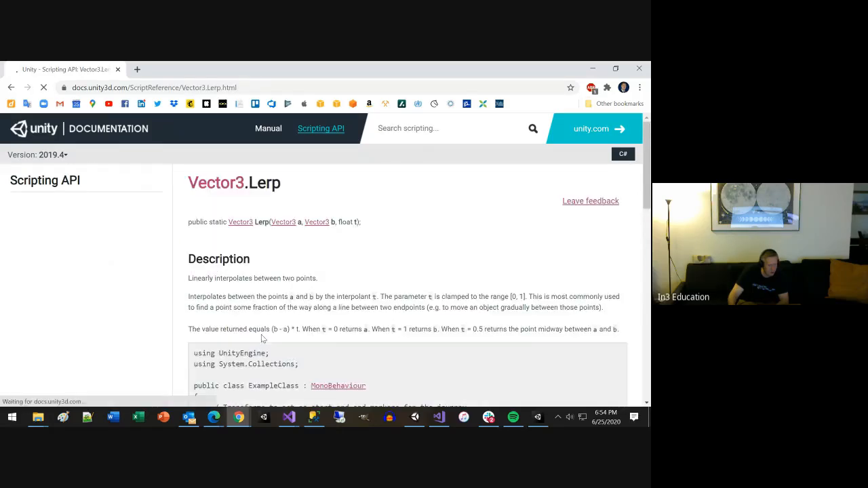
click(12, 88)
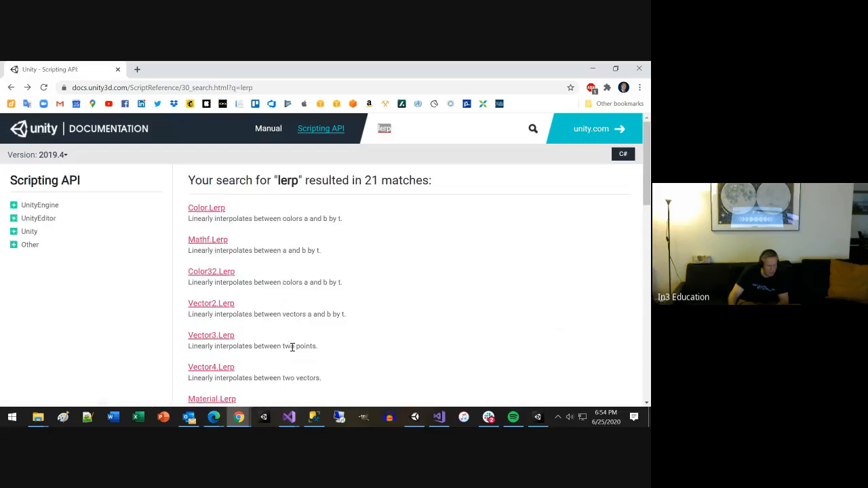
Step: Examine the search results again down to the ParticleSystem entries, including Vector3.Slerp, and return to the basic Lerp functions
scroll(292, 347, down, 3)
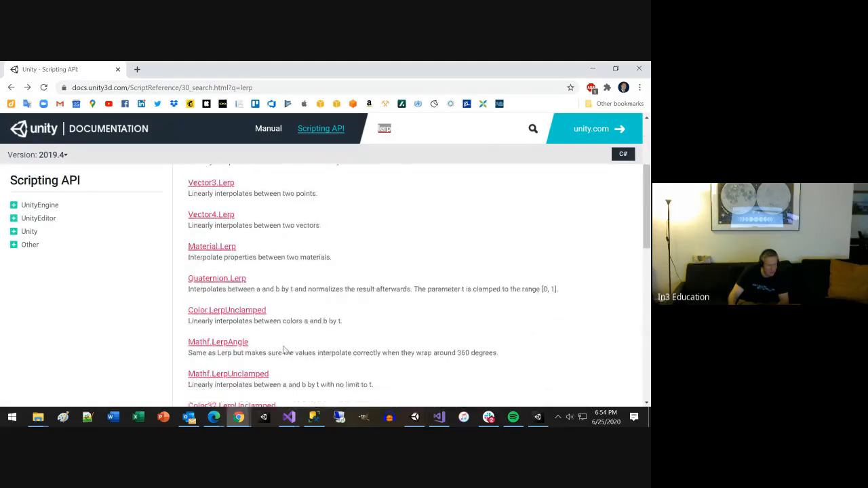
scroll(285, 350, down, 2)
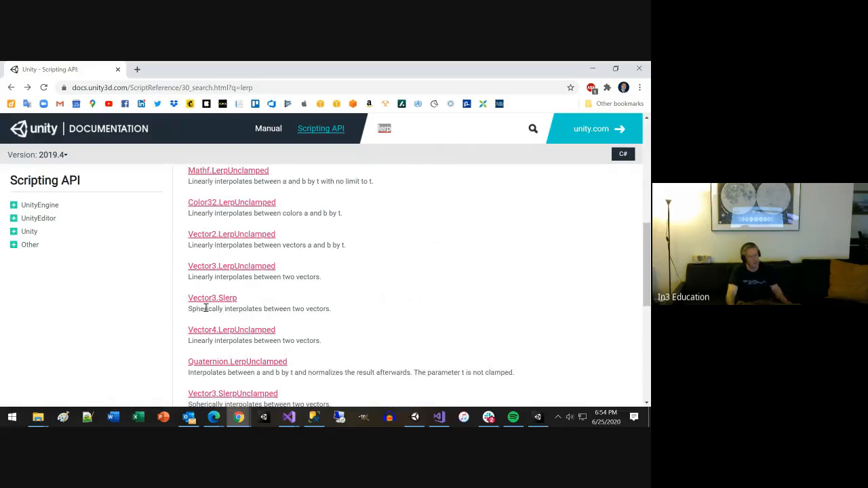
scroll(277, 306, down, 1)
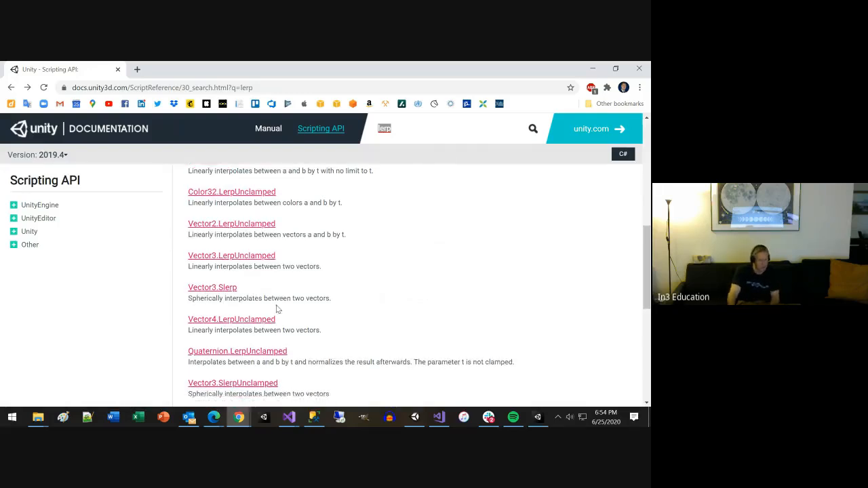
scroll(286, 322, down, 2)
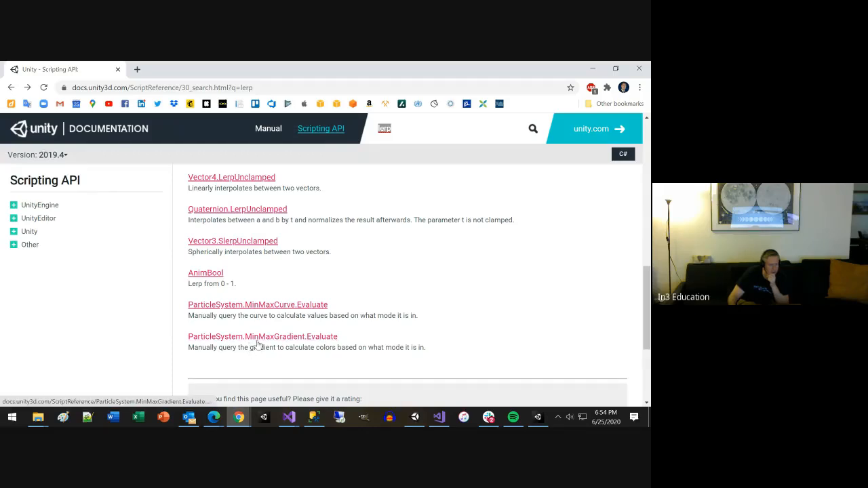
scroll(256, 346, up, 5)
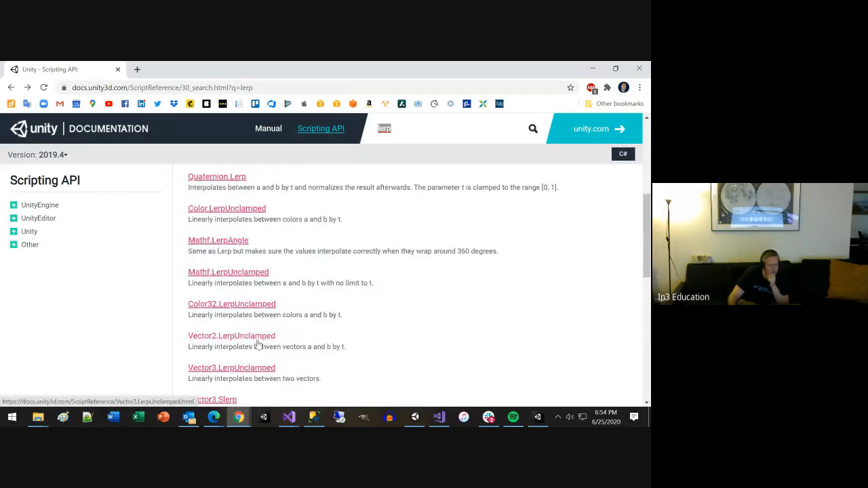
scroll(234, 300, up, 1)
scroll(234, 301, up, 2)
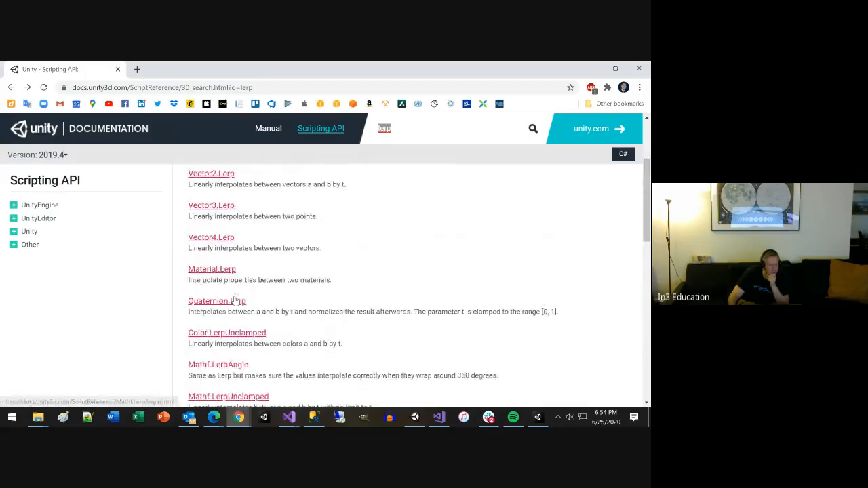
Step: Open the Vector3.Lerp documentation page and read its description and the ExampleClass sample code
click(210, 234)
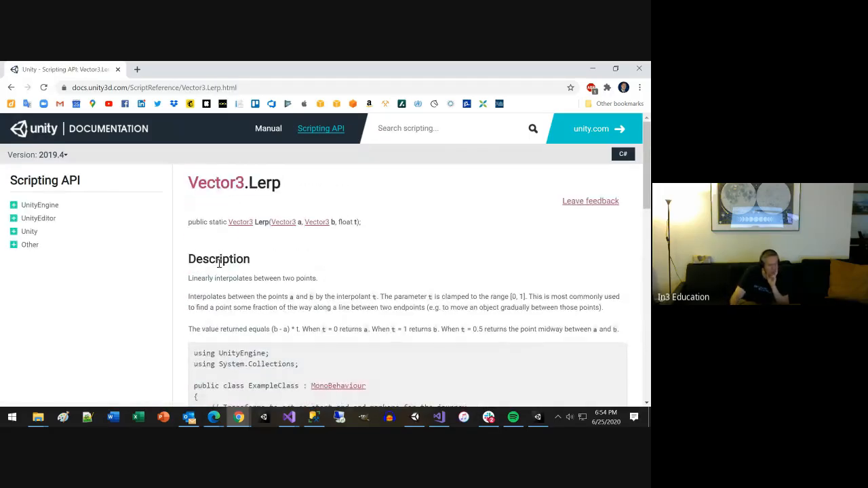
scroll(223, 274, down, 2)
scroll(219, 263, down, 1)
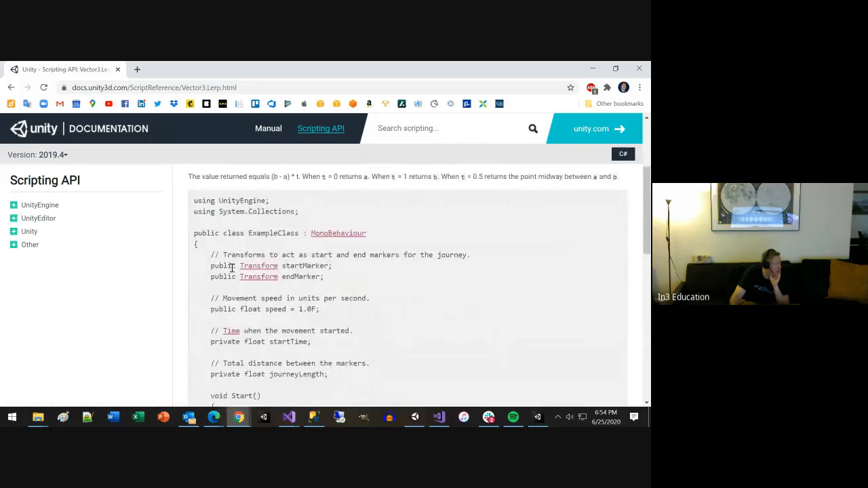
Step: Examine the sample's Start and Update methods, highlighting the Vector3.Lerp line and its startMarker.position, endMarker.position and fractionOfJourney arguments
scroll(291, 295, down, 1)
scroll(296, 293, down, 2)
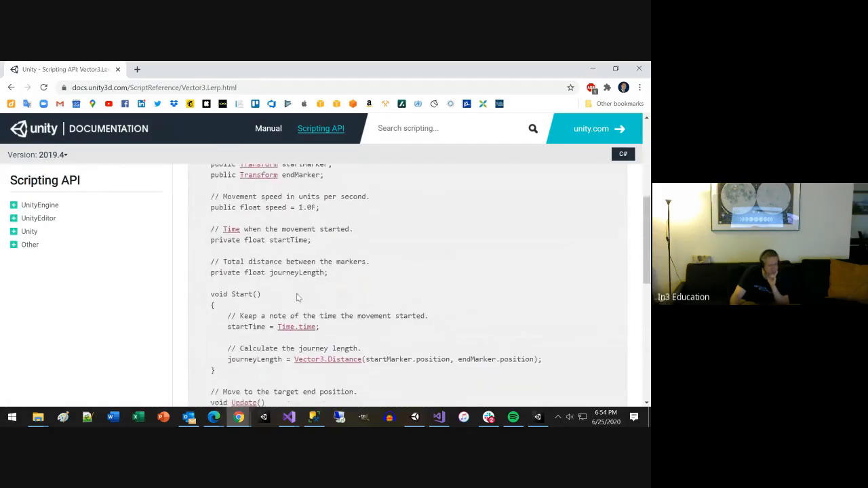
scroll(289, 328, down, 2)
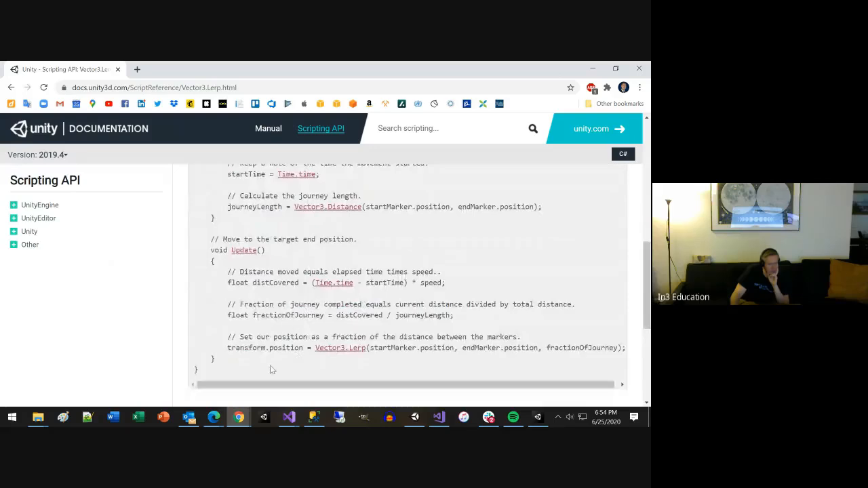
scroll(278, 384, right, 1)
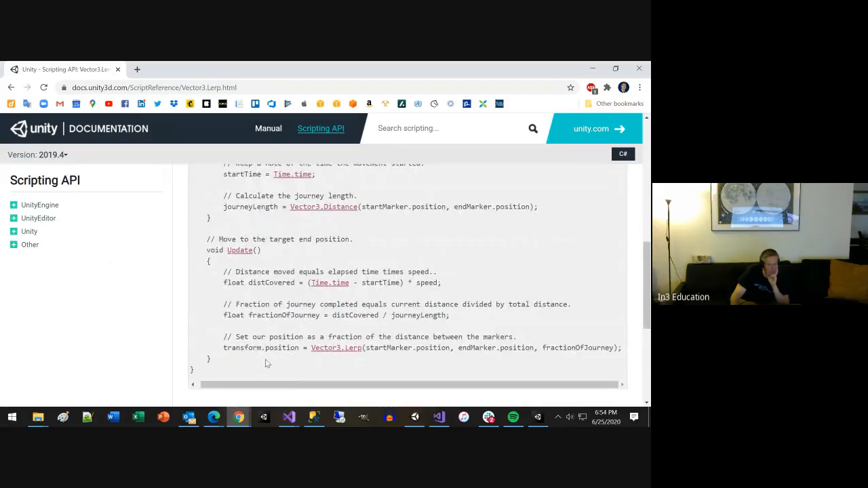
drag(223, 348, 596, 350)
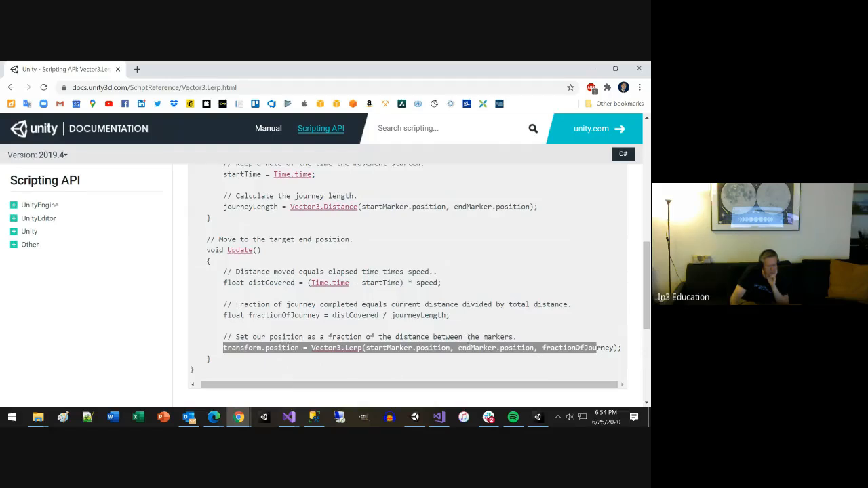
click(443, 358)
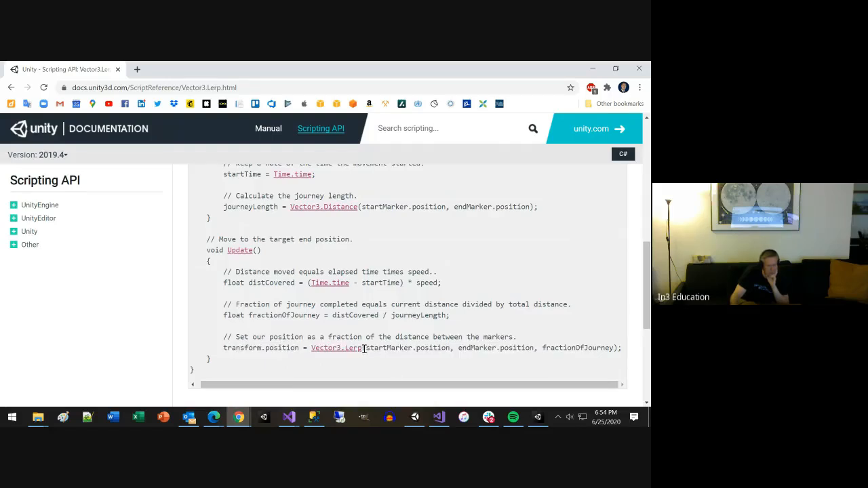
drag(365, 347, 449, 348)
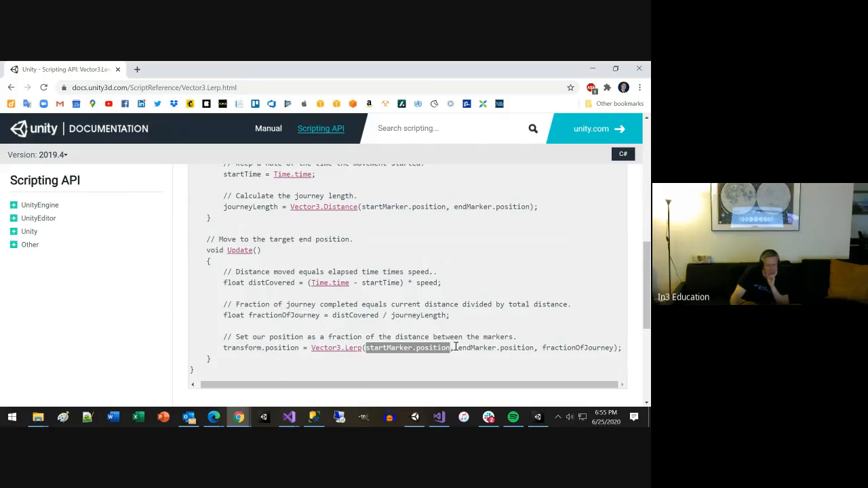
drag(458, 348, 533, 347)
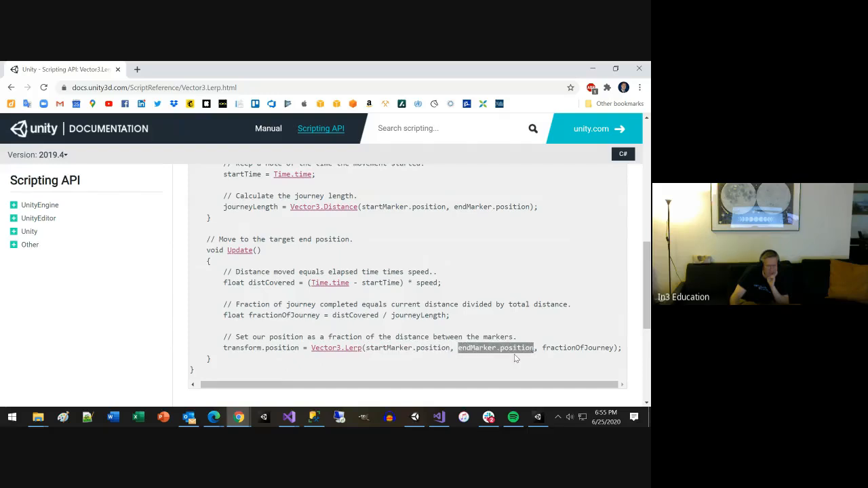
drag(543, 348, 624, 350)
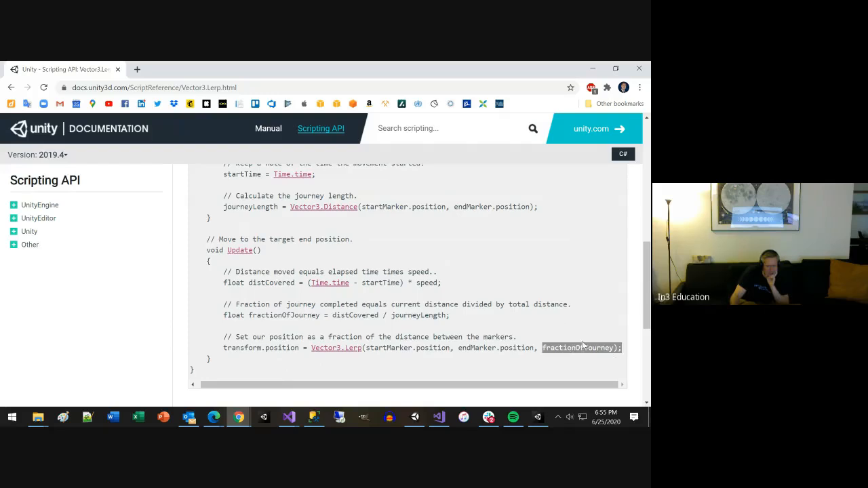
click(426, 349)
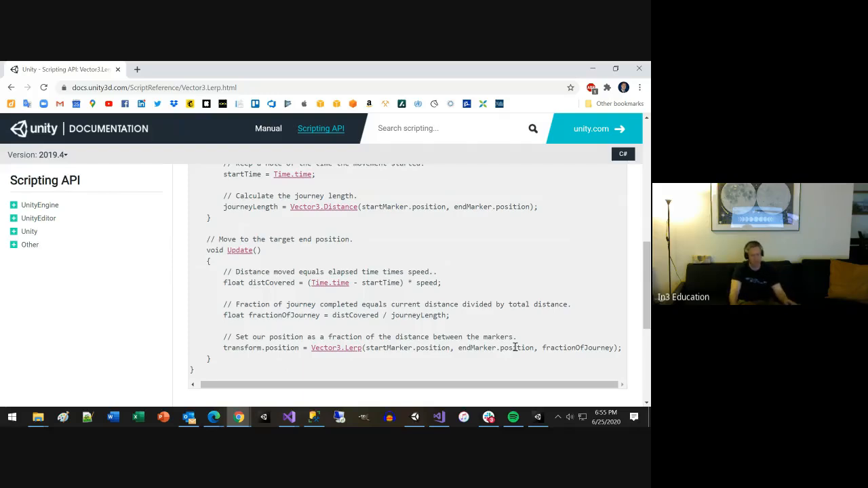
Step: Switch to Visual Studio, compare with the documentation sample, and begin an assignment to transform.position inside LerpExample's Update method
key(alt+Tab)
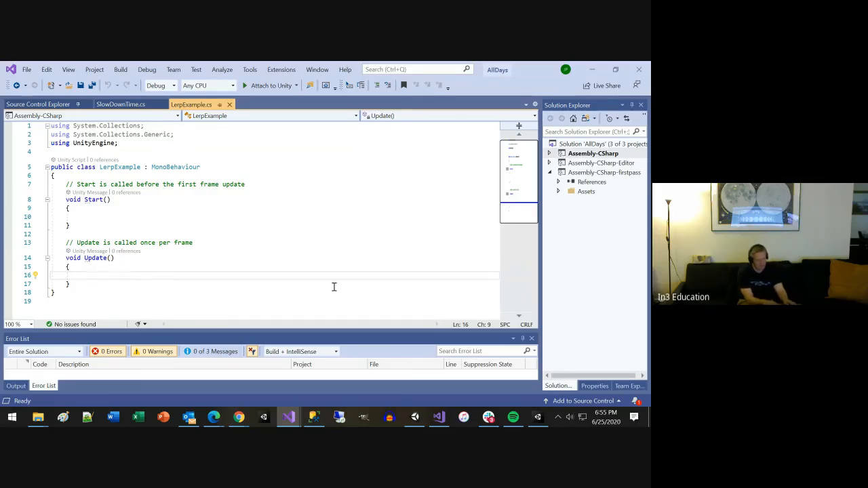
key(alt+Tab)
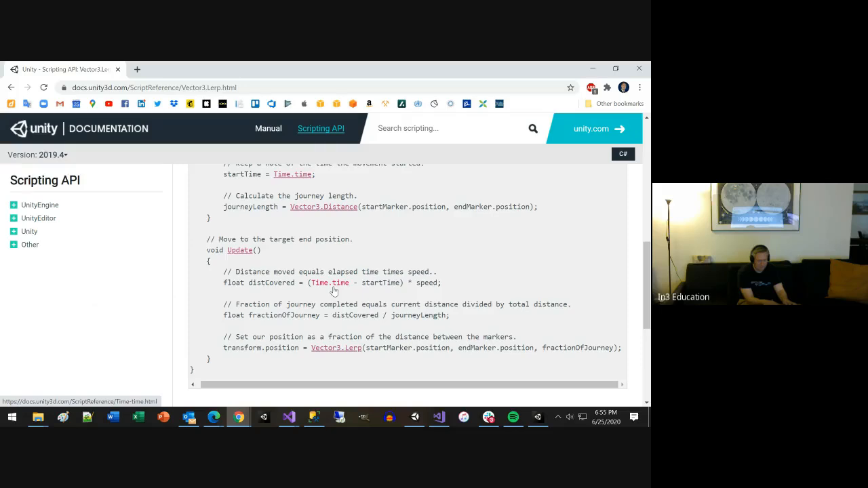
key(alt+Tab)
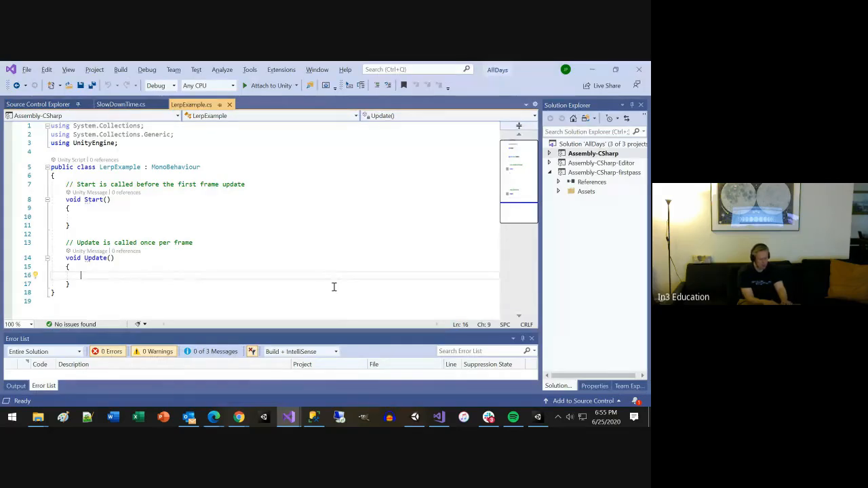
text(transform.poi)
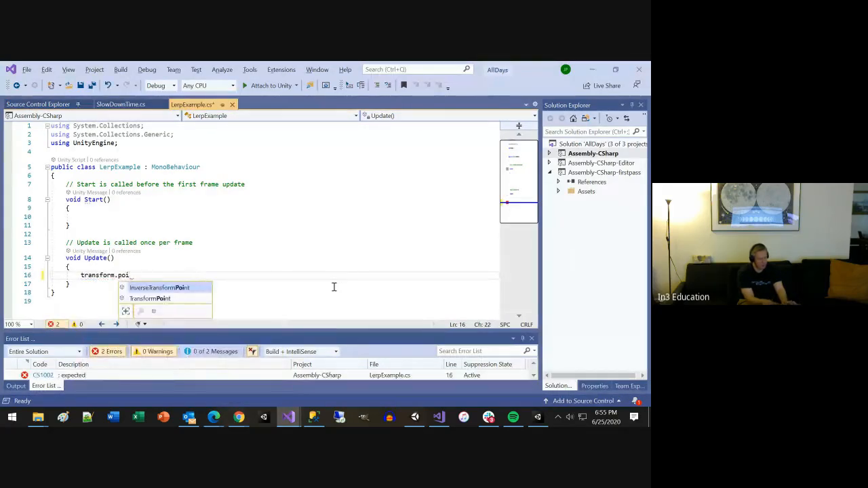
key(BackSpace)
key(Tab)
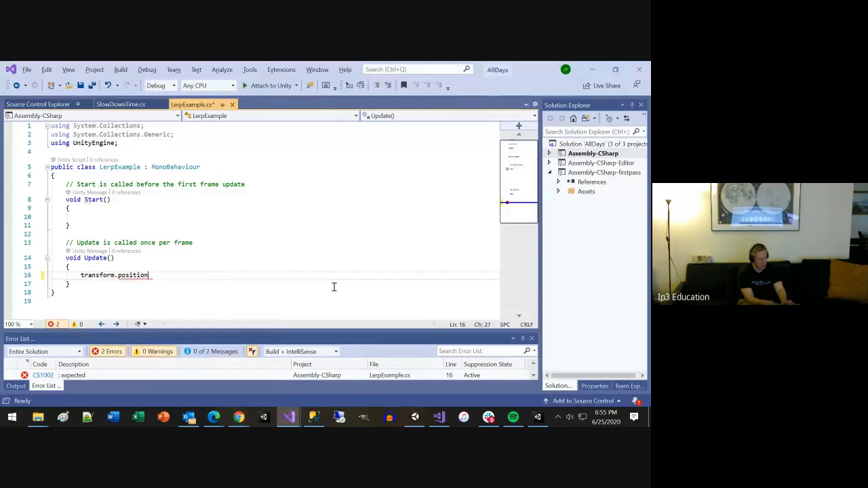
text(= )
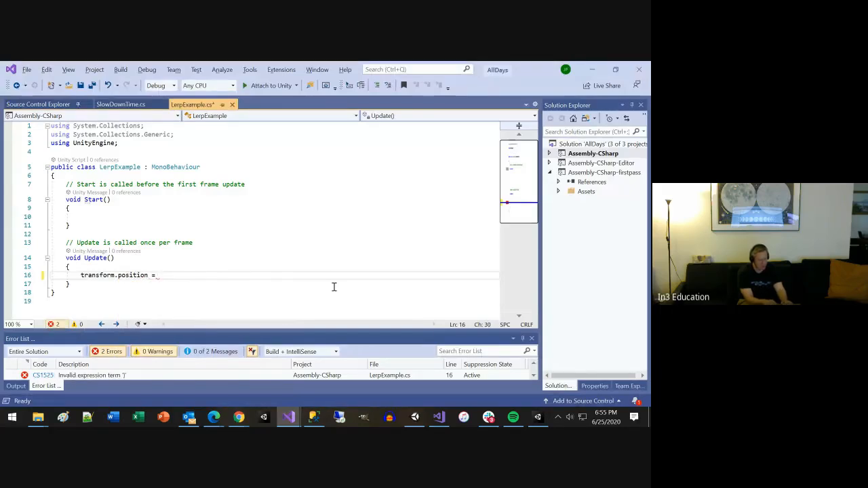
text(Vector3.)
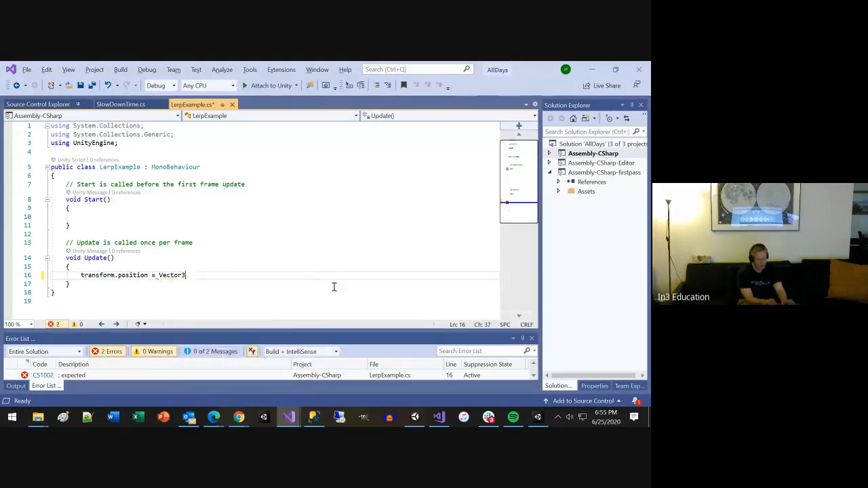
Step: Add an empty Vector3.Lerp() call as the value assigned to transform.position in Update
text(eft)
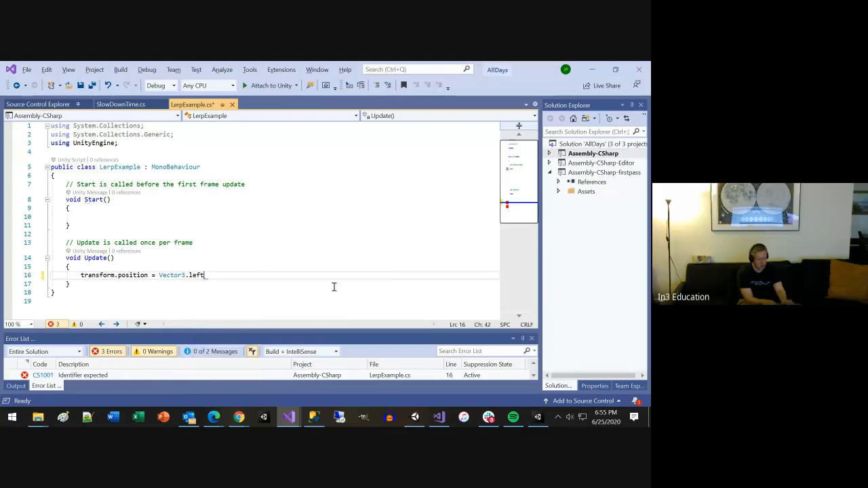
key(BackSpace)
key(BackSpace)
key(BackSpace)
key(BackSpace)
text(Le)
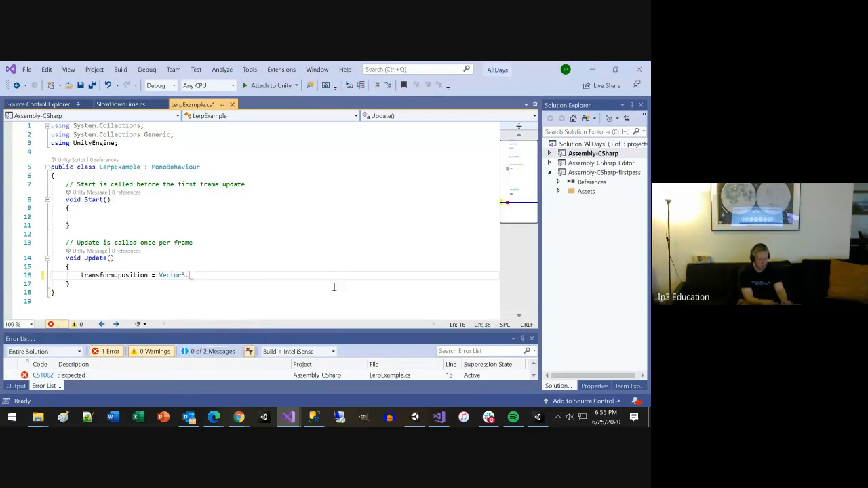
key(Tab)
text(()
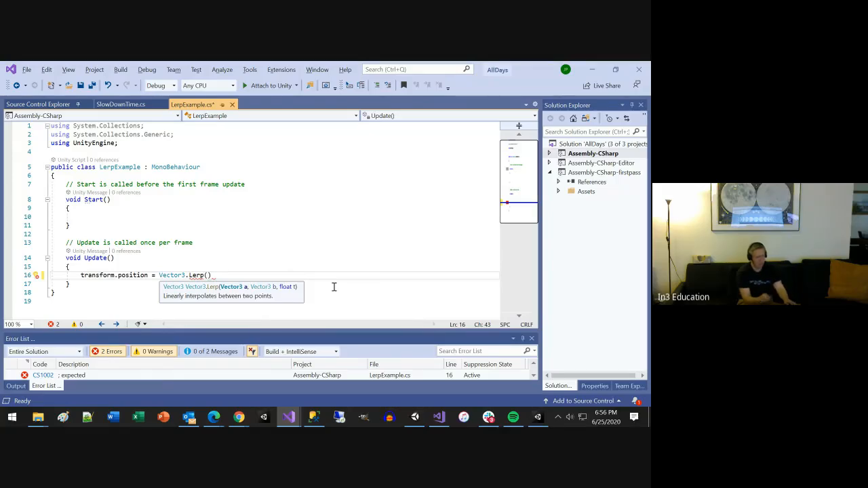
Step: Recheck the Vector3.Lerp sample in Chrome, return to Visual Studio and copy transform.position from the Update line
key(alt+Tab)
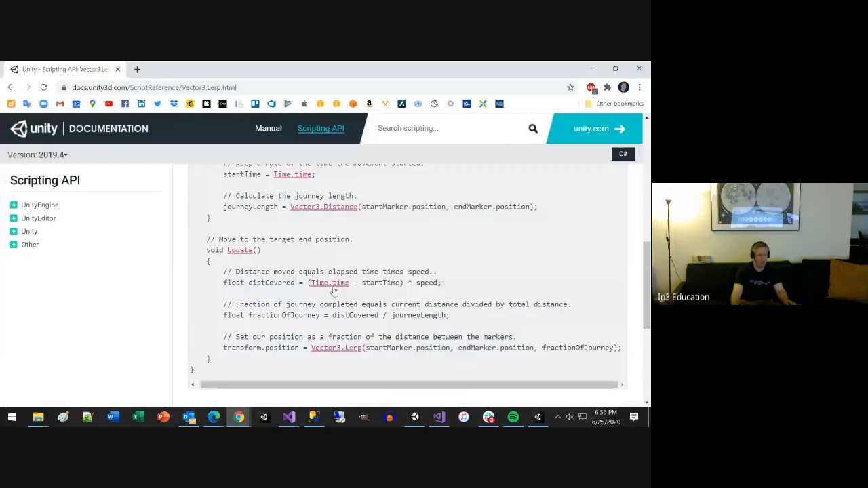
scroll(406, 344, up, 1)
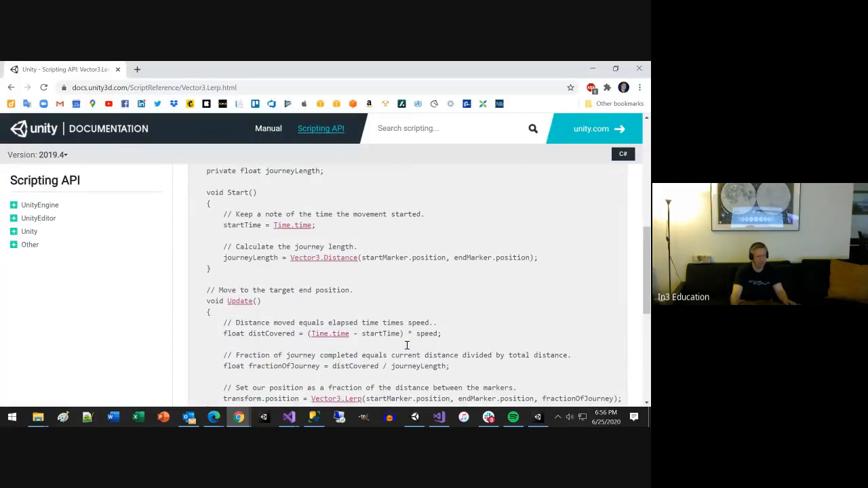
scroll(407, 346, down, 1)
key(alt+Tab)
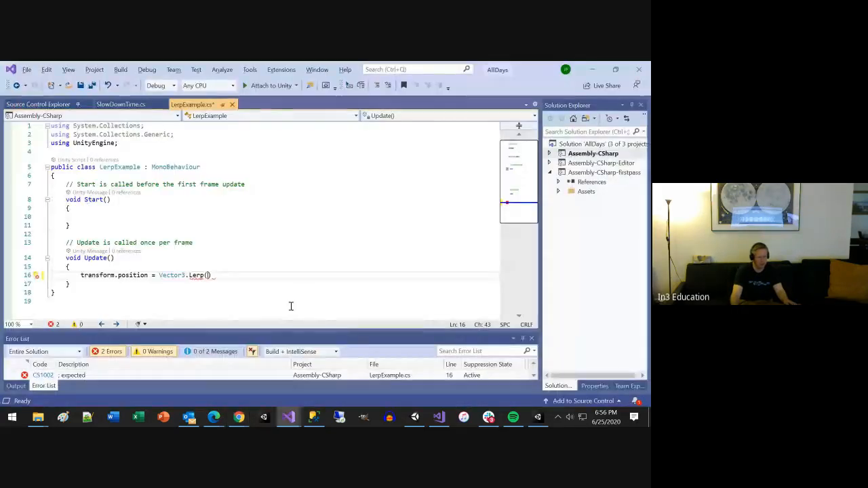
click(147, 275)
key(ctrl+shift+Left)
key(ctrl+shift+Left)
key(ctrl+shift+Left)
key(ctrl+c)
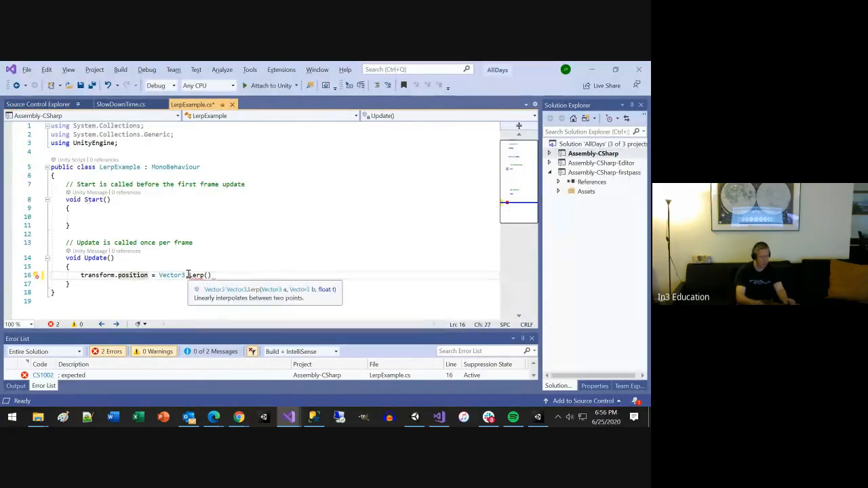
Step: Declare a private Vector3 field named StartingPosition at the beginning of the LerpExample class
key(Up)
key(Up)
key(Up)
key(Up)
key(Up)
key(Up)
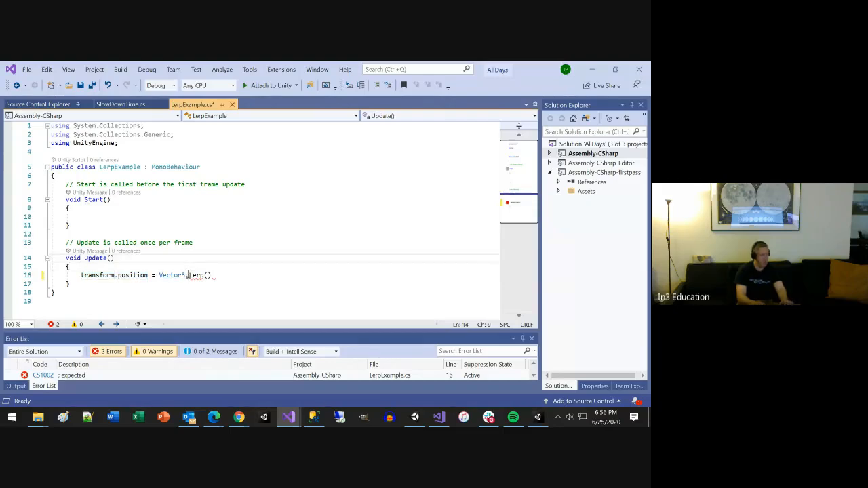
key(Up)
key(Up)
key(Up)
key(Up)
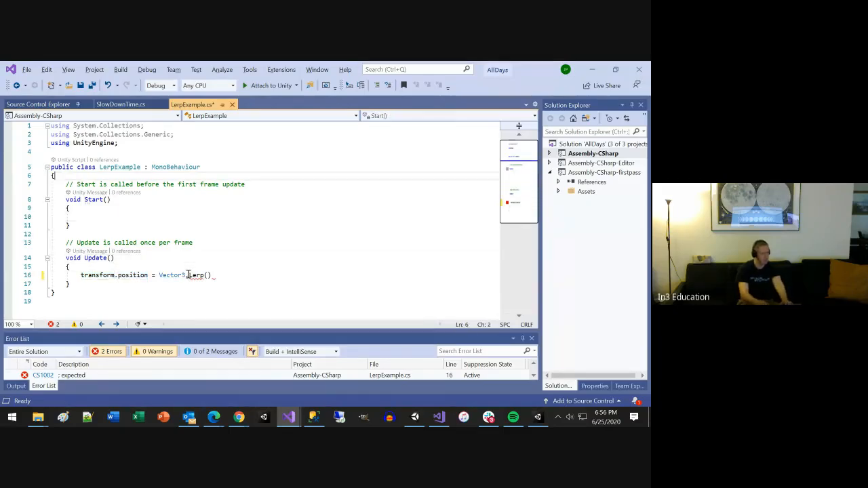
key(Return)
text(Vector3)
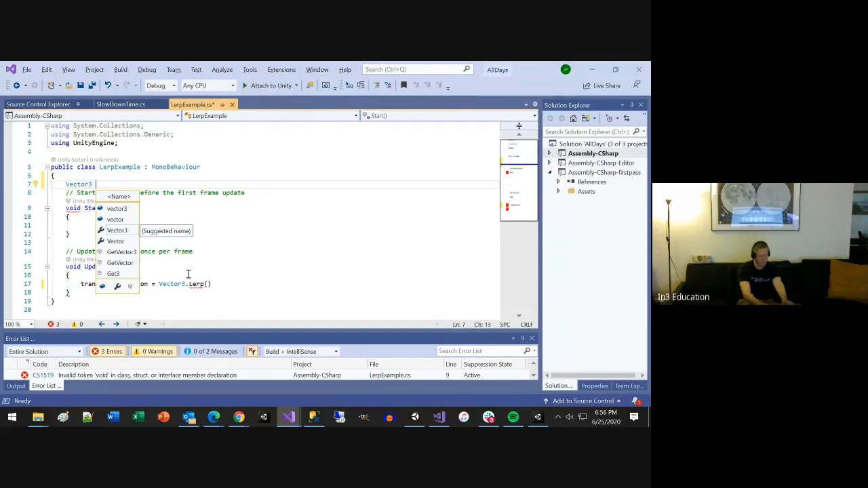
key(Escape)
key(Home)
text(private Vector3)
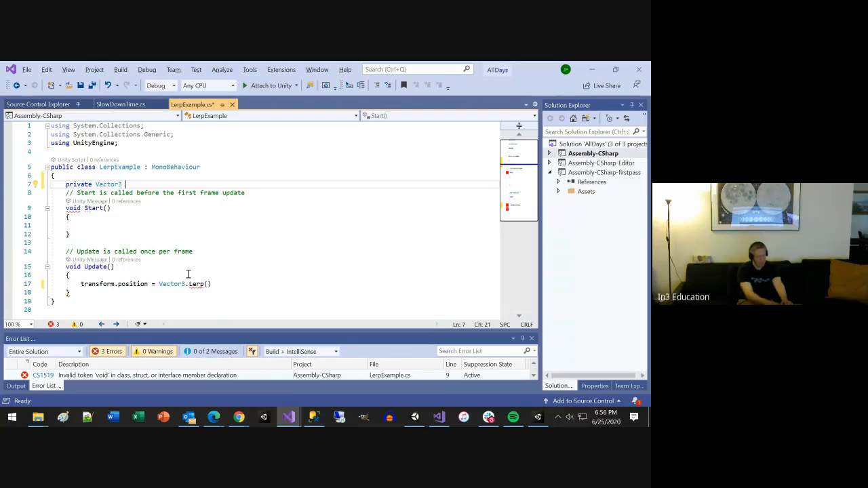
text( Star)
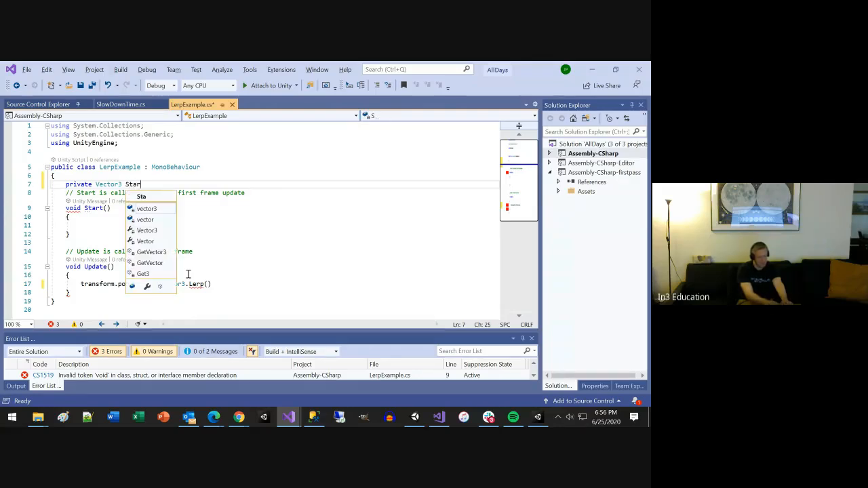
text(tingPosition)
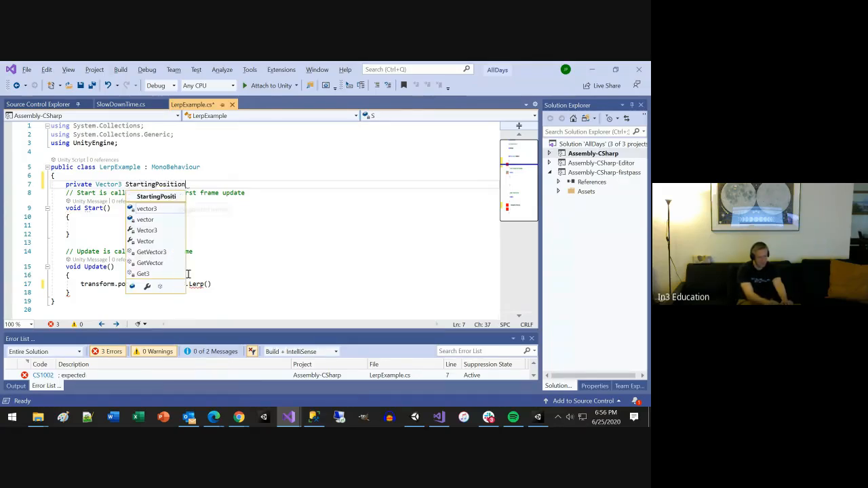
text(;)
Step: Store the object's initial position in Start with the line StartingPosition = transform.position;
key(Down)
key(Down)
key(Down)
key(Return)
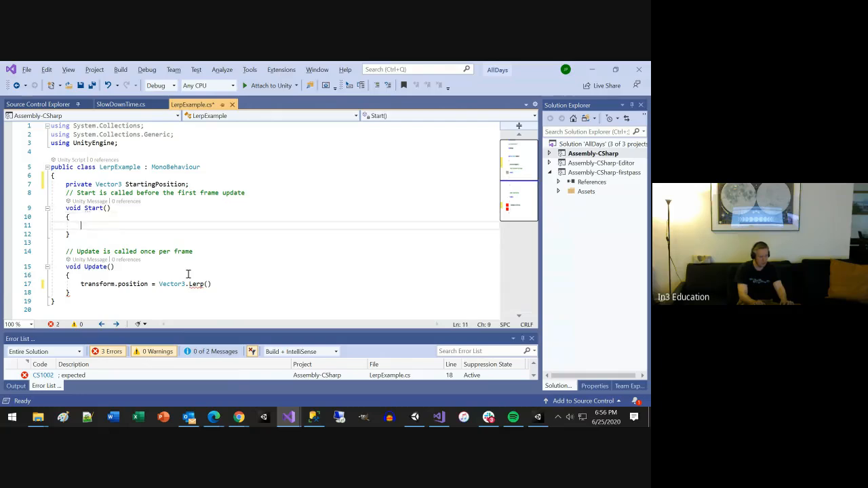
key(ctrl+v)
key(Home)
text(StartingPo)
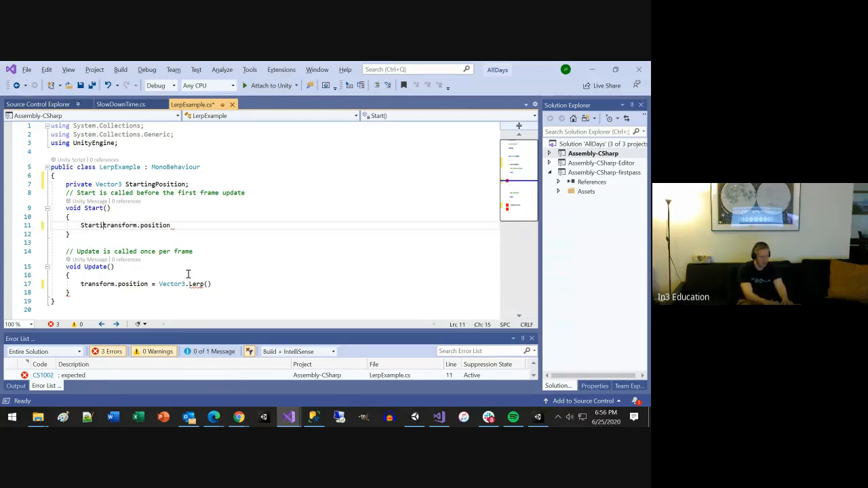
text(sition =)
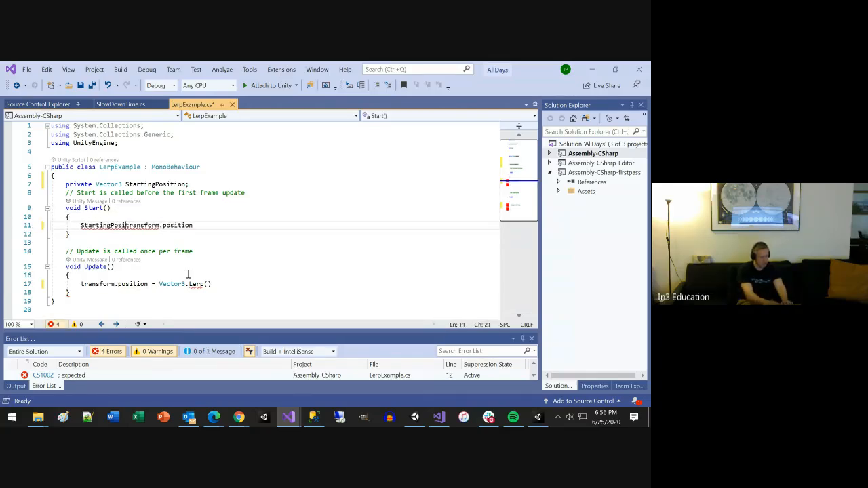
key(End)
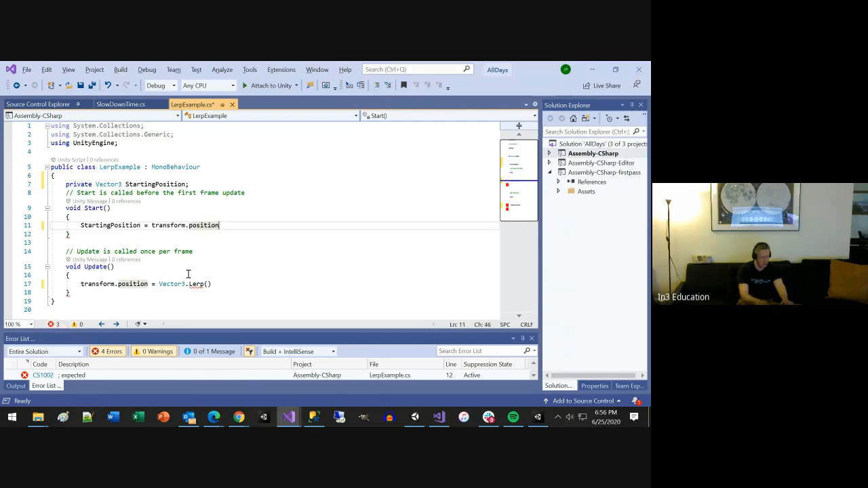
text(;)
Step: Pass StartingPosition as the first argument of the Vector3.Lerp call in Update, followed by a comma
double_click(107, 226)
key(ctrl+c)
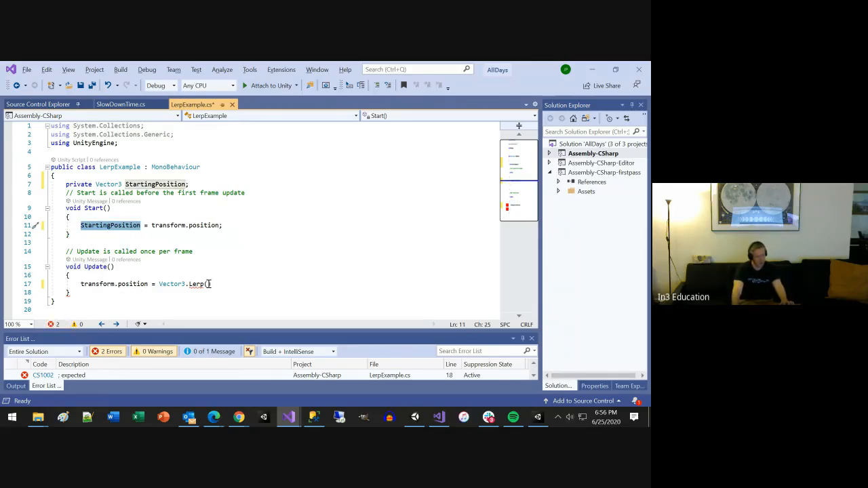
click(208, 283)
key(ctrl+v)
text(,)
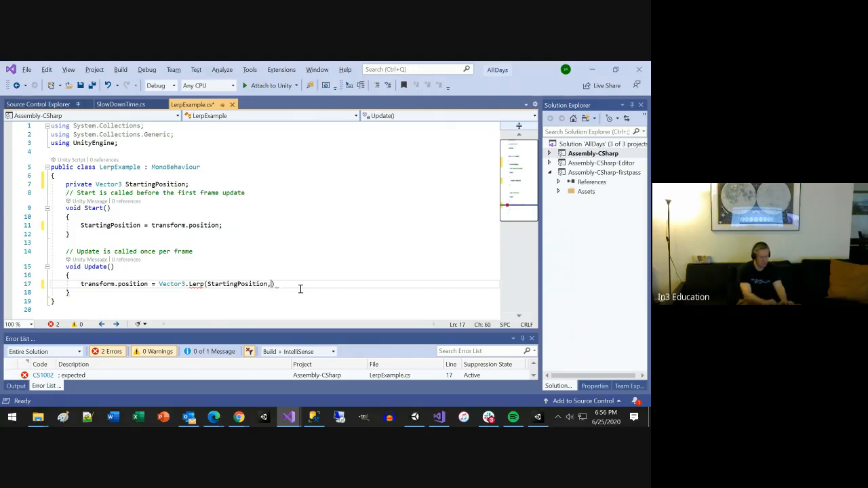
Step: Insert a blank line below the StartingPosition field and delete the comment above the Start method
key(Escape)
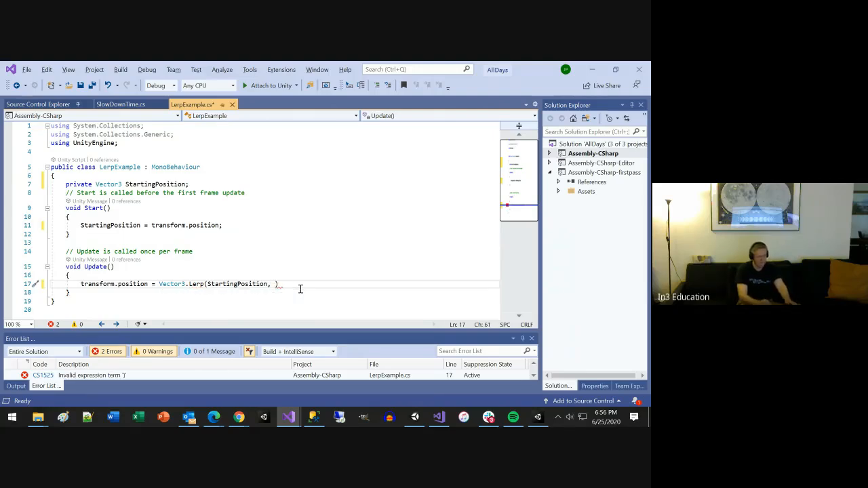
key(Up)
key(Up)
key(Up)
key(Up)
key(Up)
key(Up)
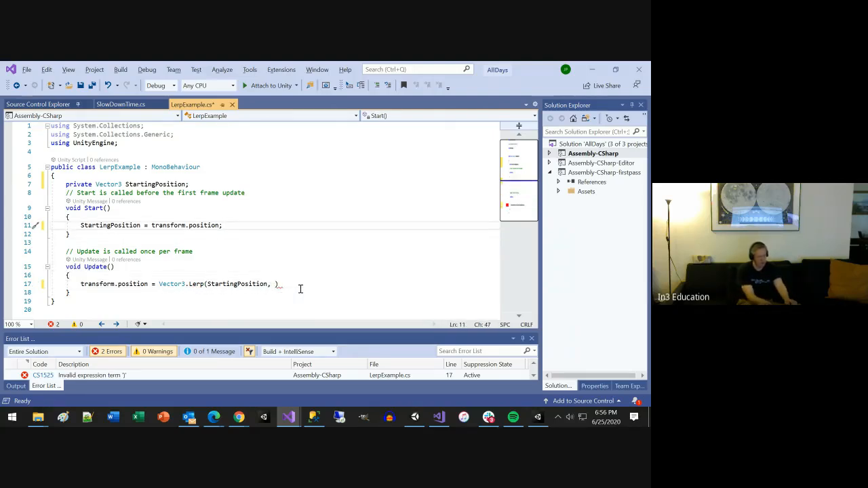
key(Up)
key(Up)
key(Up)
key(Up)
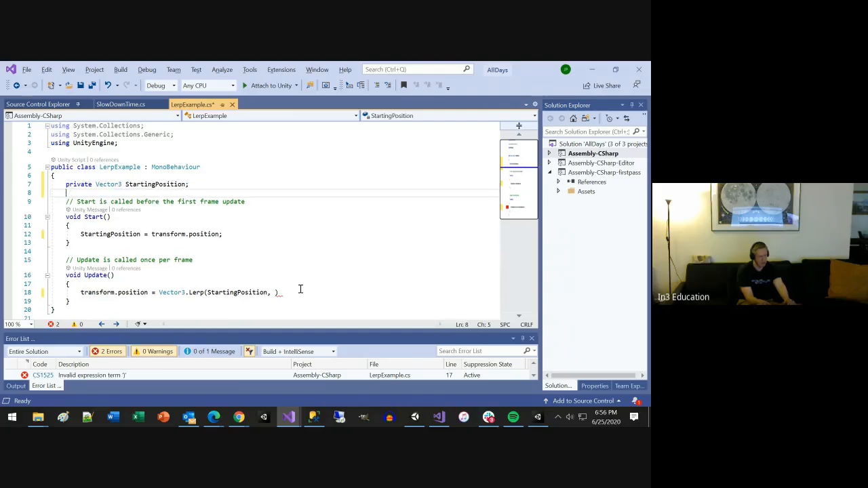
key(Return)
key(Down)
key(shift+End)
key(Delete)
key(Up)
key(Up)
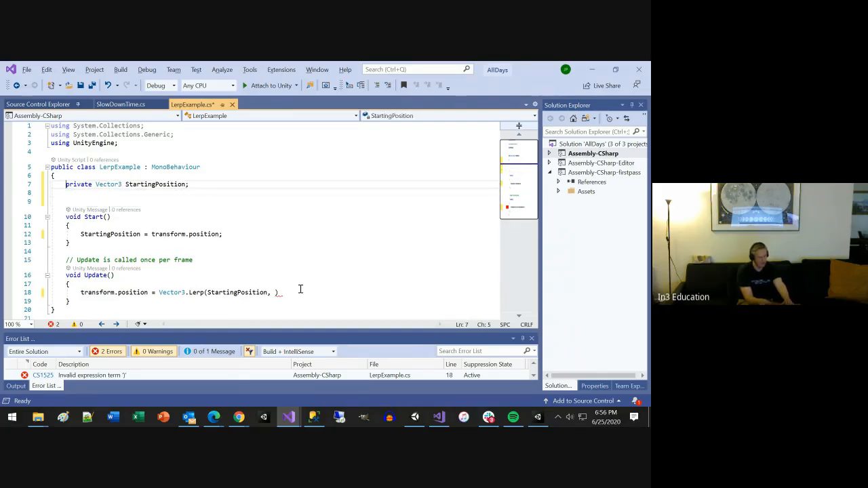
Step: Begin a private Vector3 field declaration on the line below StartingPosition
key(Down)
text(priva)
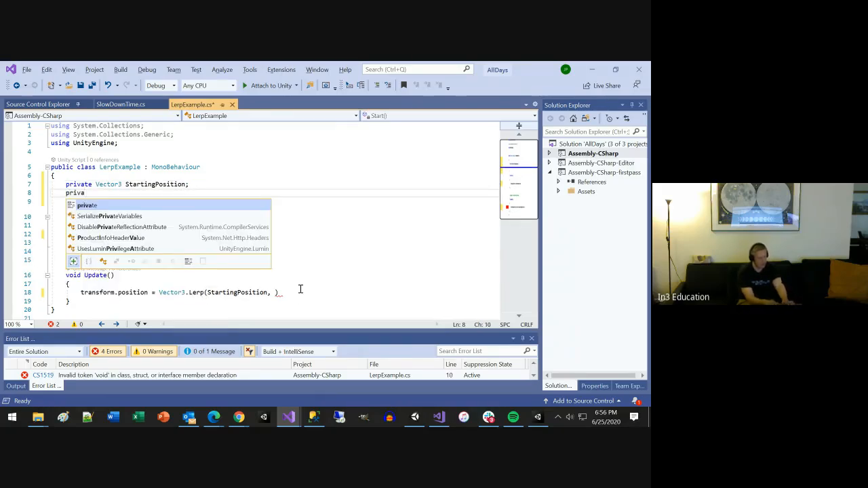
text(te Vefc)
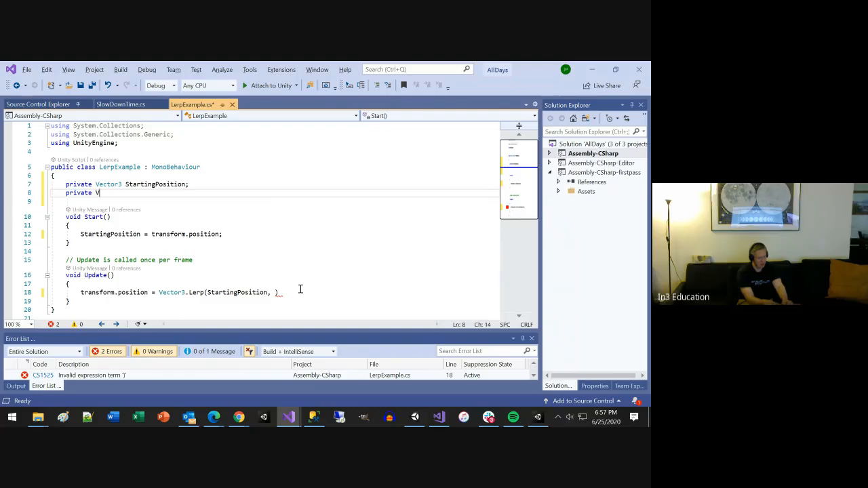
key(BackSpace)
key(BackSpace)
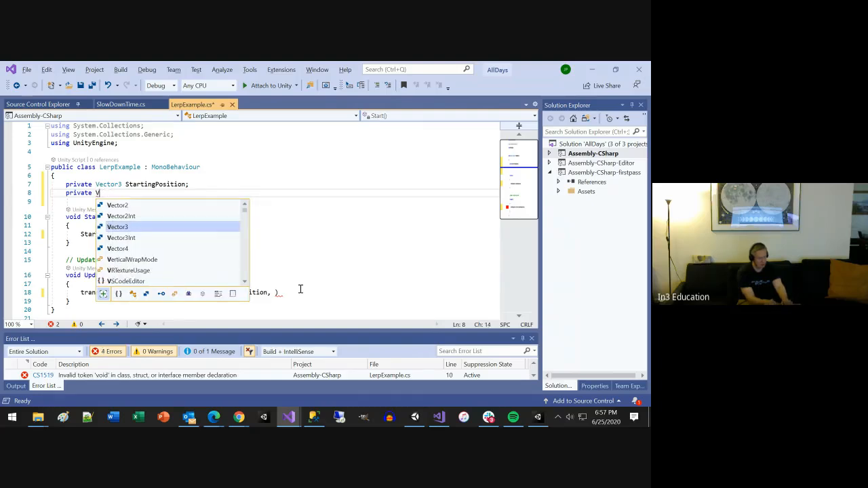
text(cto)
text(r3 E)
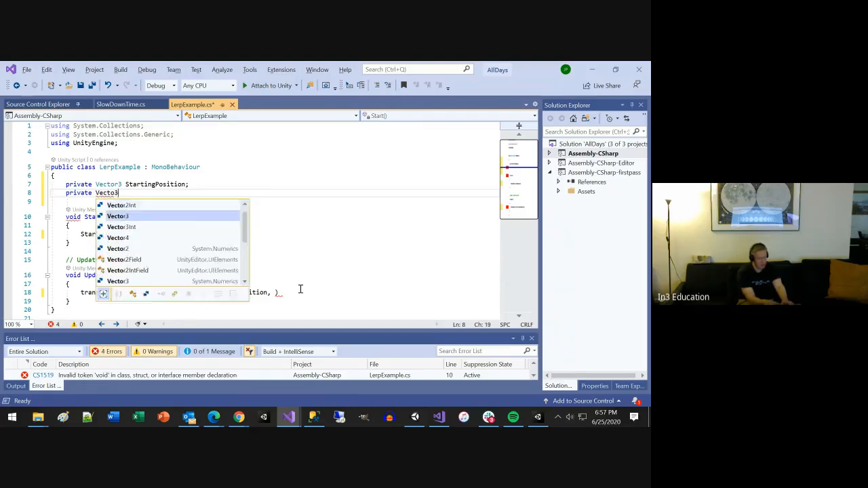
text(ndPos)
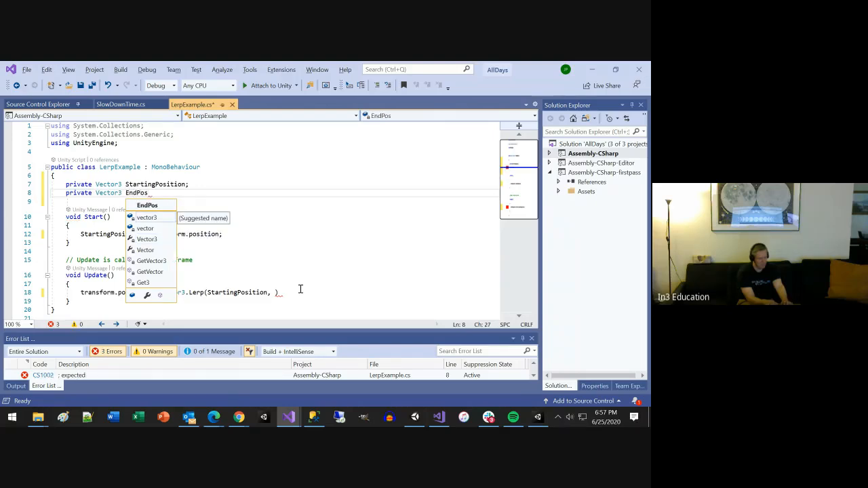
key(Tab)
key(ctrl+shift+Left)
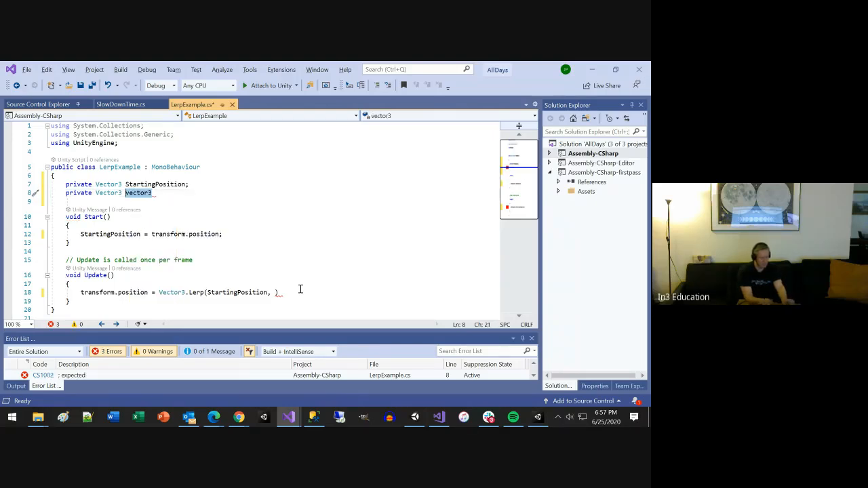
text(Sta)
key(BackSpace)
Step: Name the second private Vector3 field EndingPosition and close its declaration with a semicolon
key(BackSpace)
key(BackSpace)
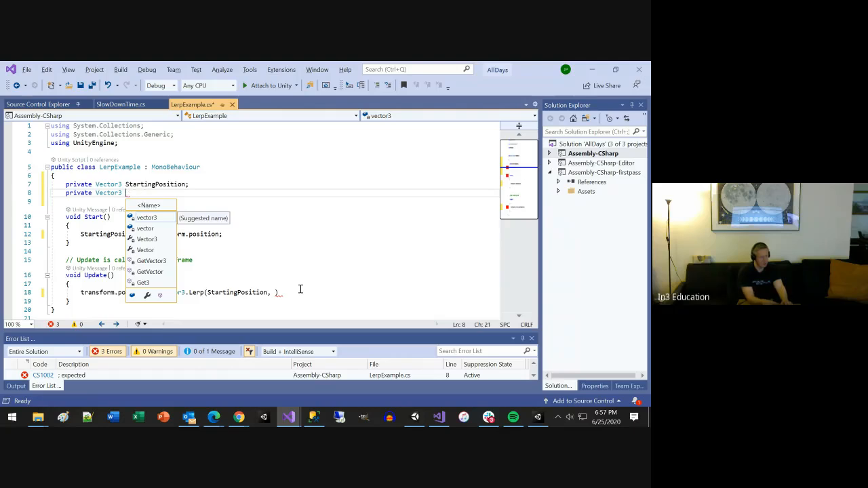
text(EndingPi)
key(BackSpace)
text(o)
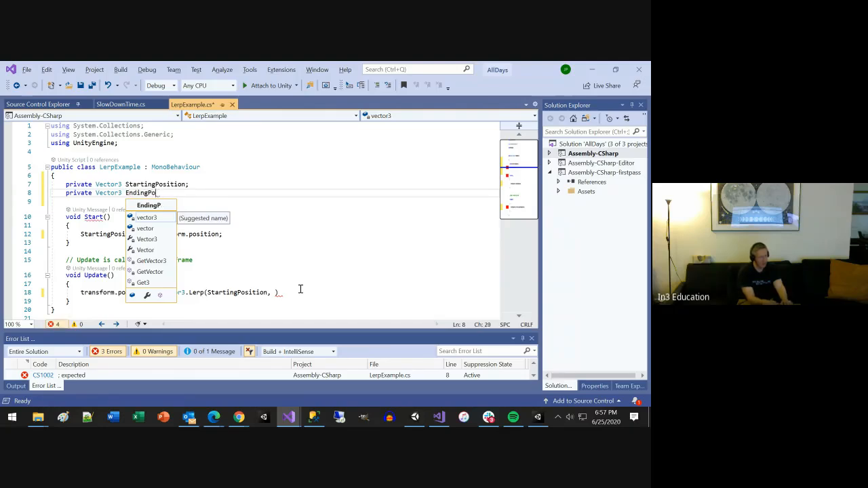
text(sition;)
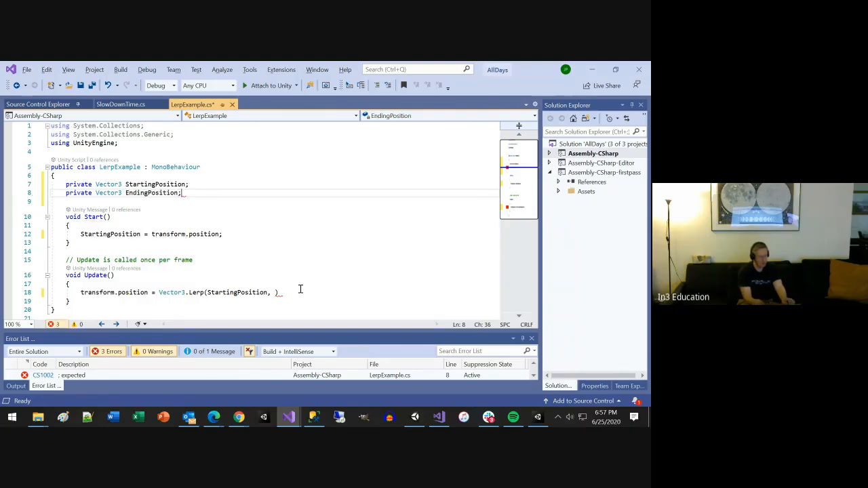
Step: Add a line in Start below the StartingPosition assignment that begins EndingPosition = StartingPosition
key(Down)
key(Down)
key(Down)
key(Down)
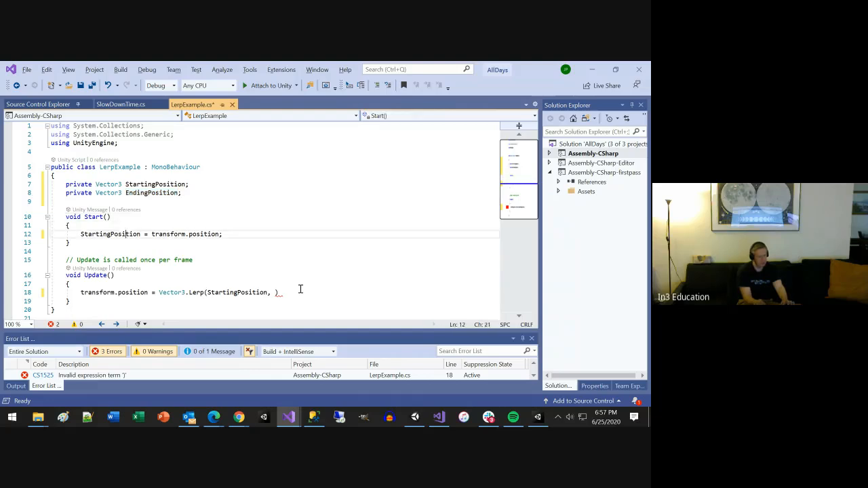
key(Return)
text(EndingPosition )
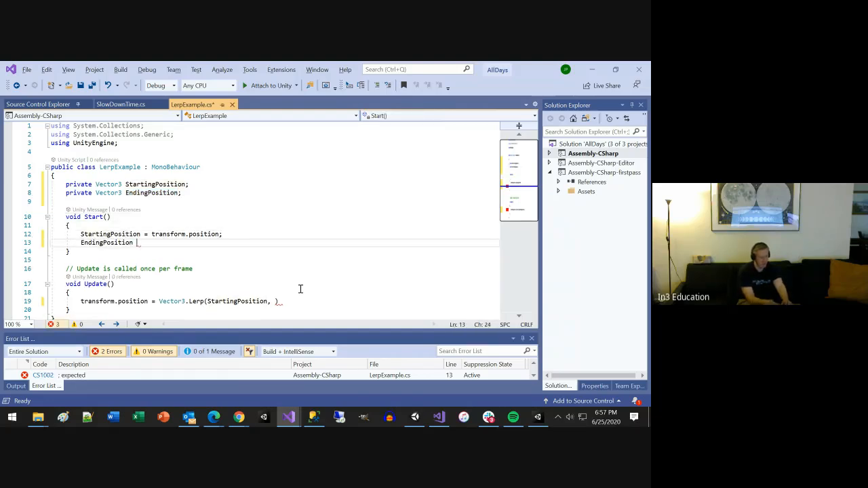
text(= StartingPo)
text(si)
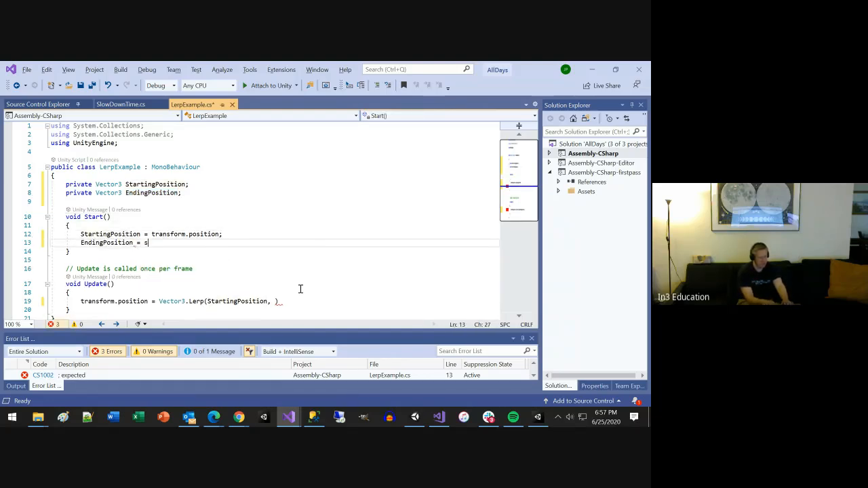
text(t)
key(Tab)
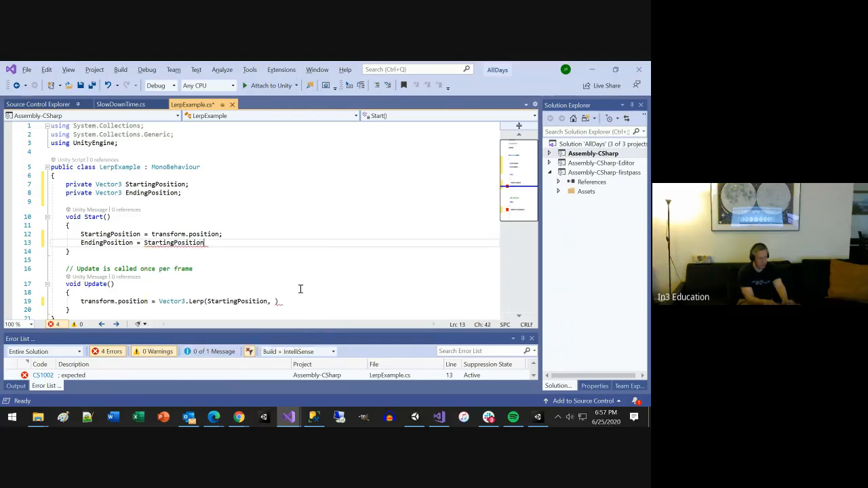
Step: Complete the EndingPosition assignment with + Vector3.forward * 3; and save the script
text(+ Ve)
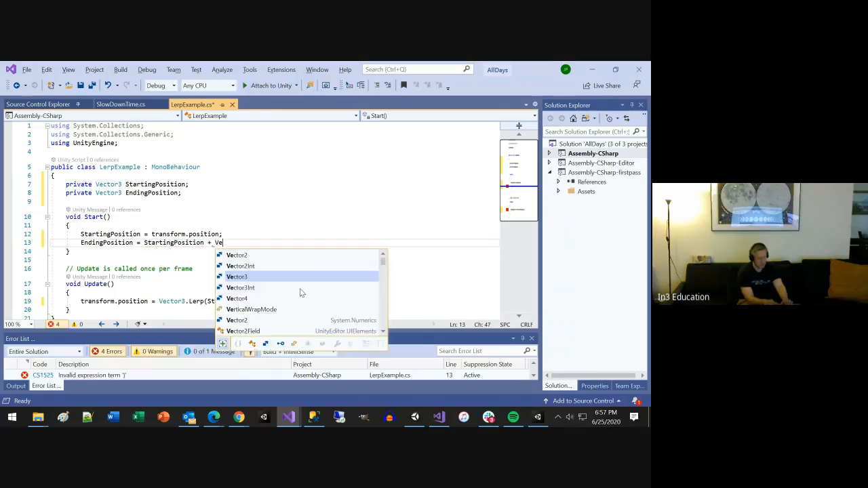
key(Tab)
text(()
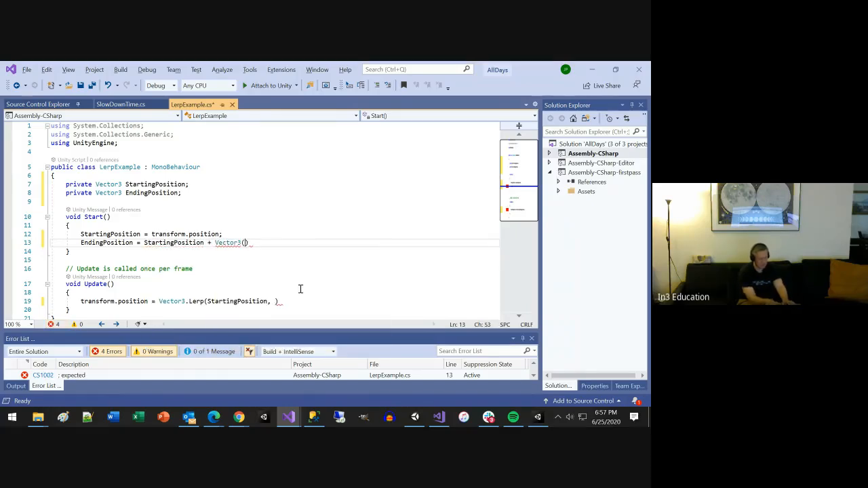
key(BackSpace)
text(.)
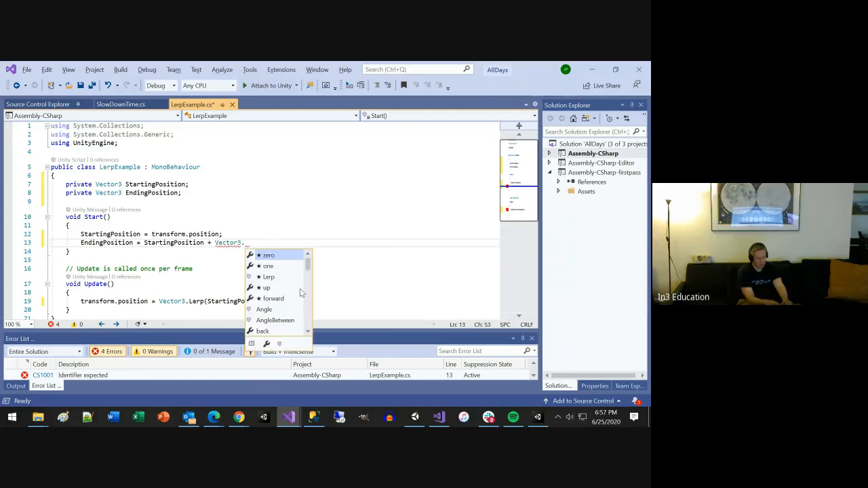
key(Down)
key(Down)
key(Down)
key(Down)
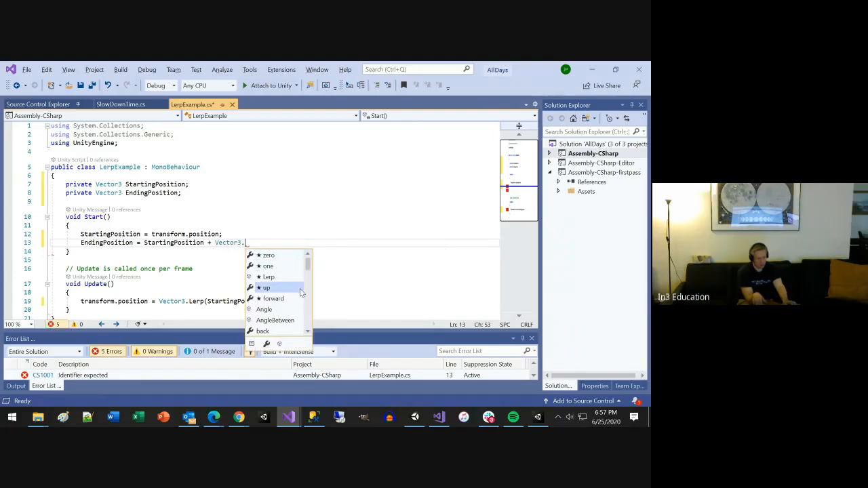
key(Tab)
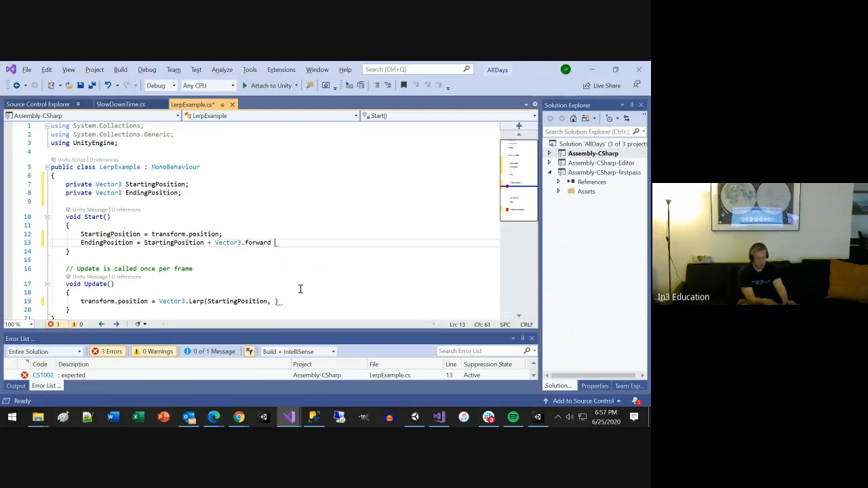
text(* 3)
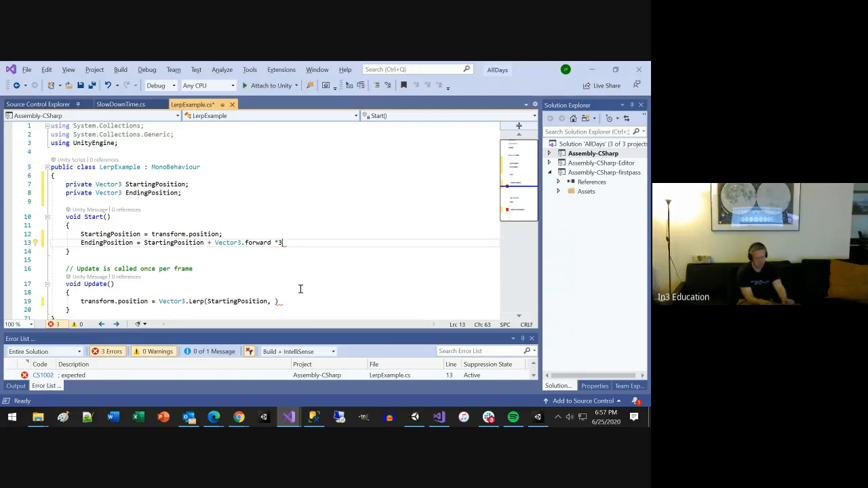
text(;)
key(ctrl+s)
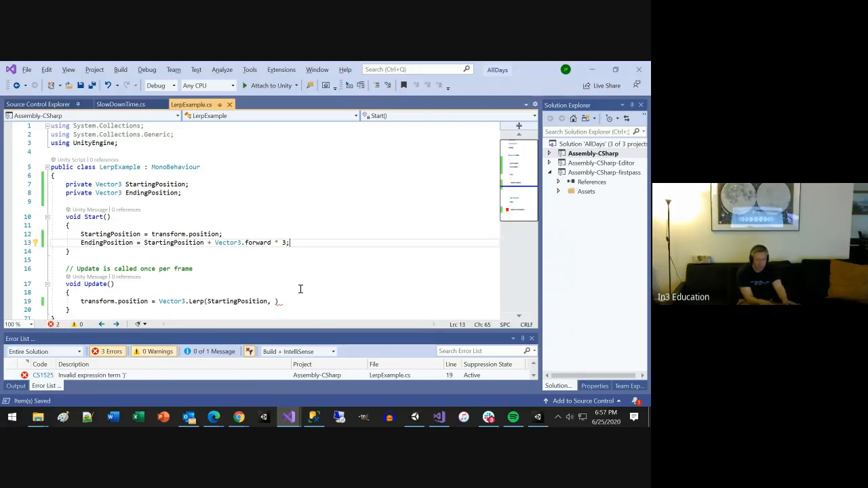
Step: Complete the Vector3.Lerp call in Update with EndingPosition and 2 as the remaining arguments, close the statement and save the script
key(alt+Tab)
key(alt+Tab)
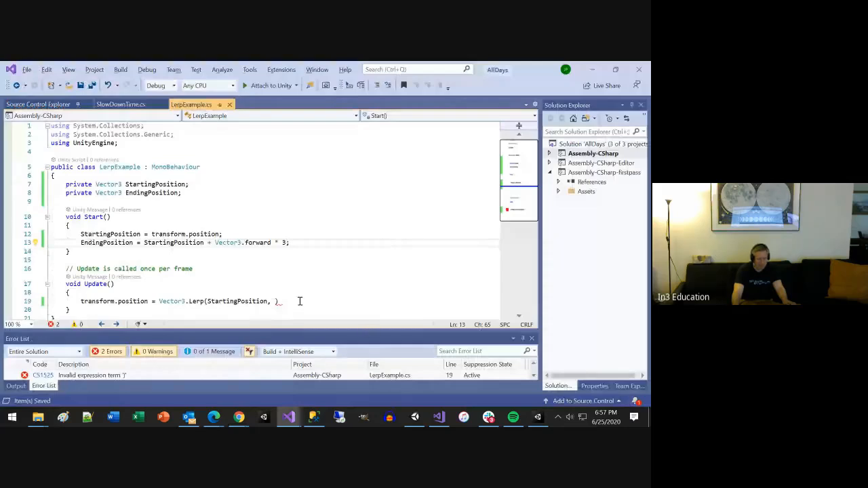
click(275, 301)
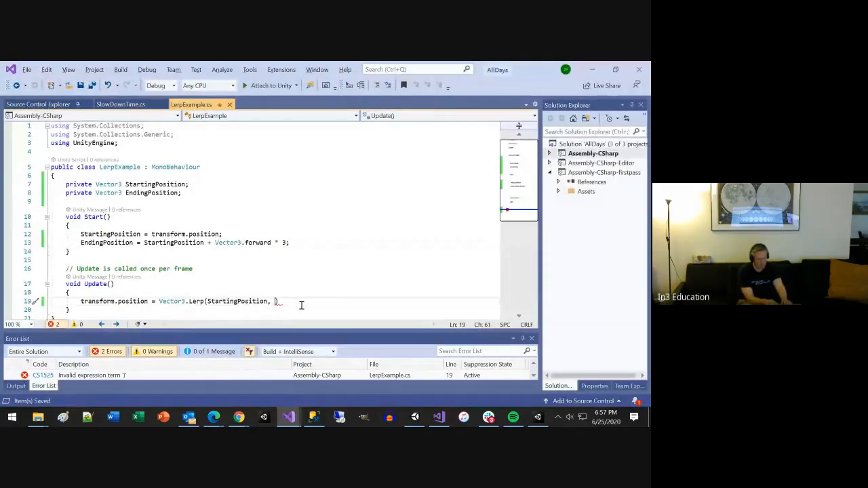
text(E)
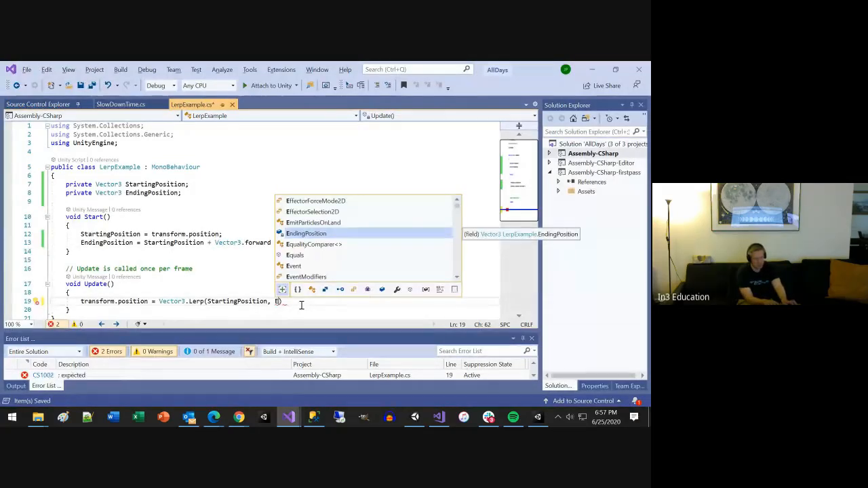
key(Tab)
text(, )
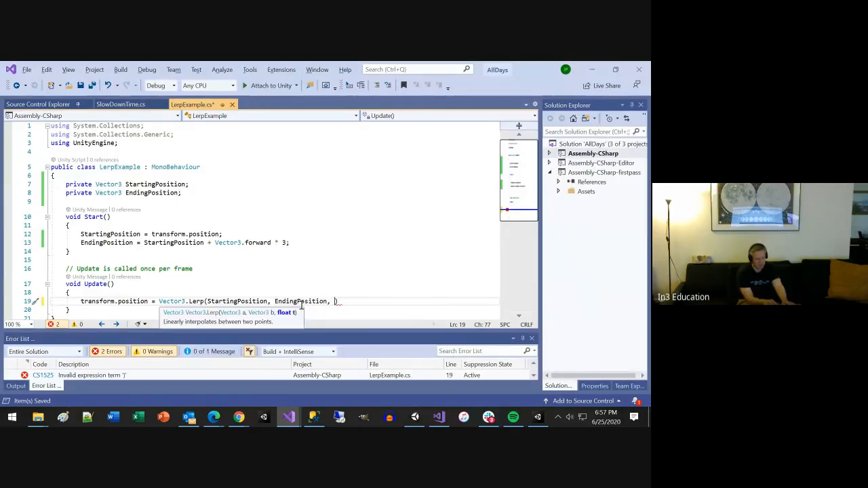
text(2);)
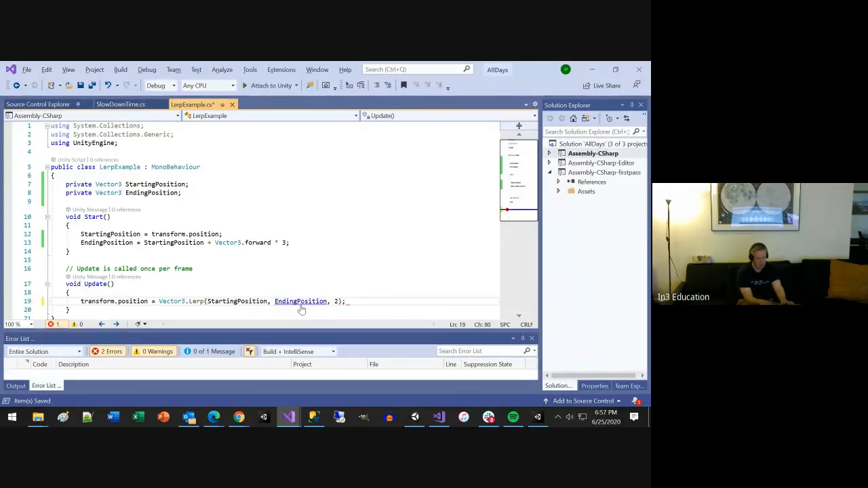
key(ctrl+s)
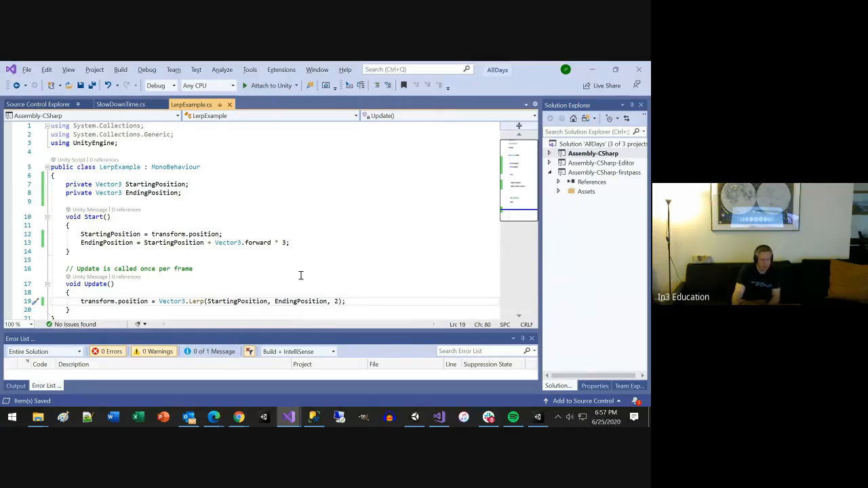
Step: Switch to Unity and run the Day5 scene in Play mode twice to check the Cylinder's movement, stopping after each run
key(alt+Tab)
key(alt+Tab)
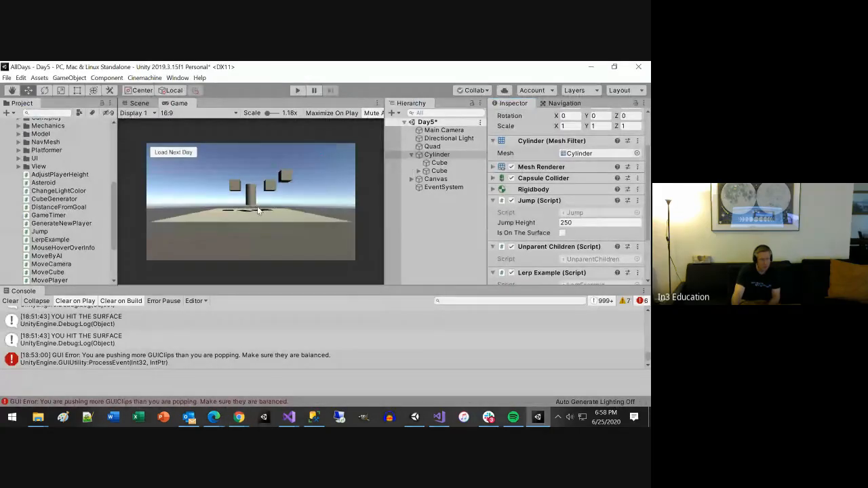
click(299, 91)
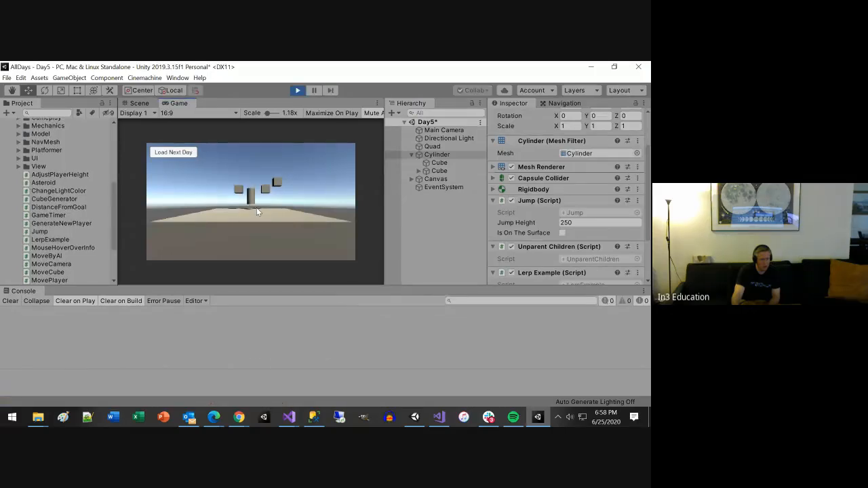
click(295, 90)
click(297, 91)
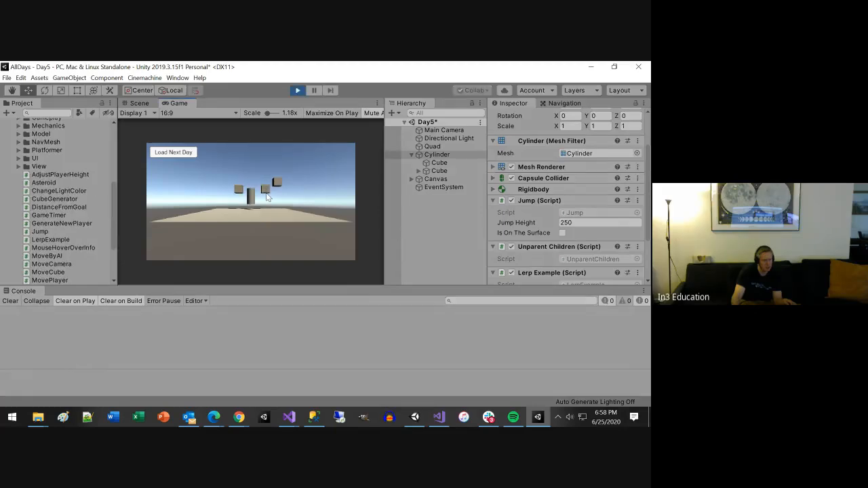
click(294, 90)
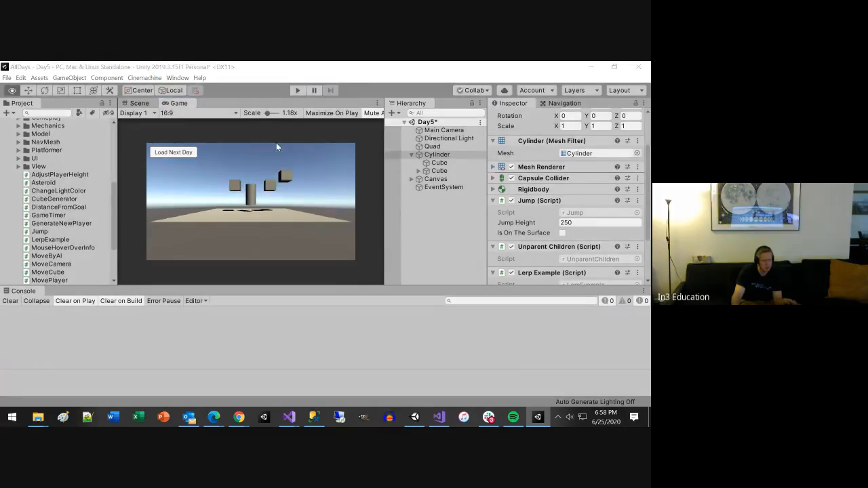
Step: Switch to the Vector3.Lerp documentation in Chrome and examine the description of t and the example's use of fractionOfJourney and journeyLength
key(alt+Tab)
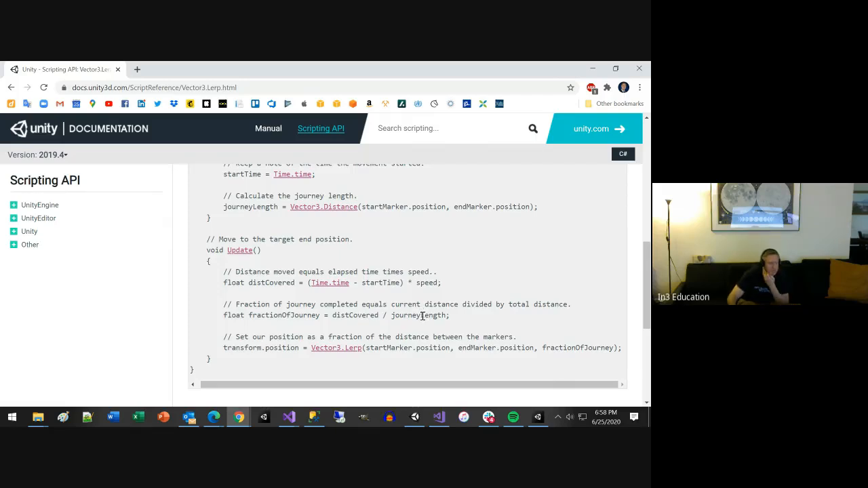
scroll(422, 316, up, 6)
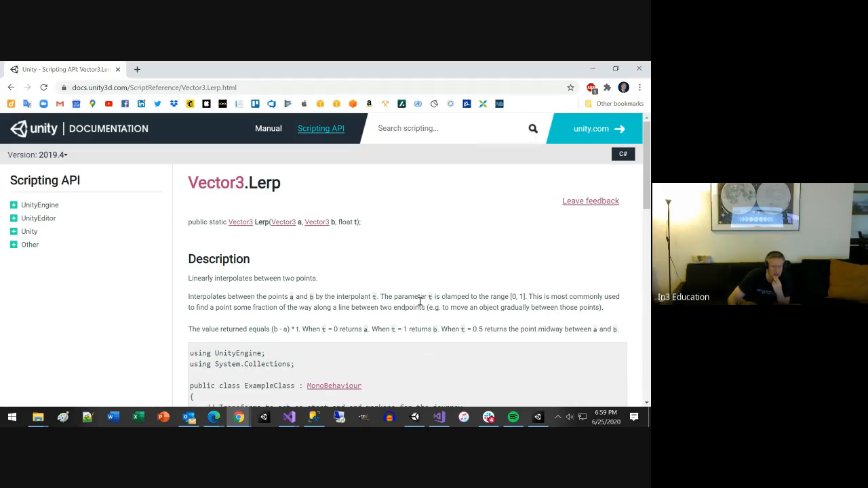
scroll(420, 301, down, 5)
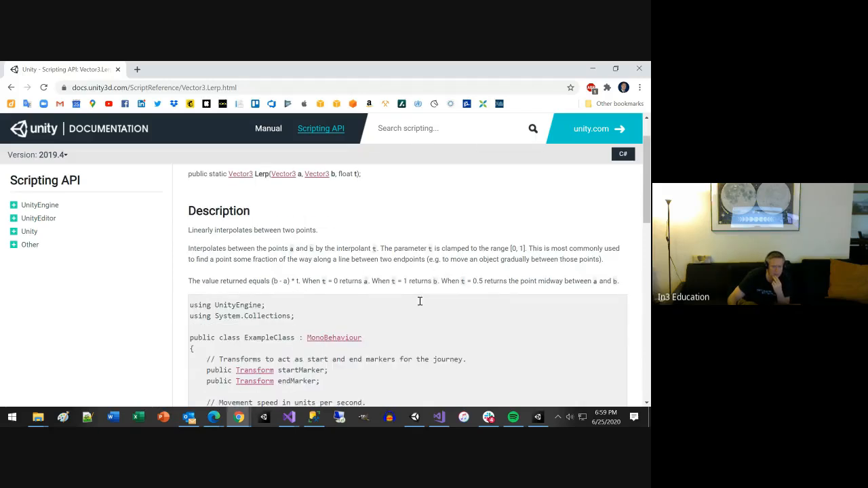
scroll(420, 304, down, 3)
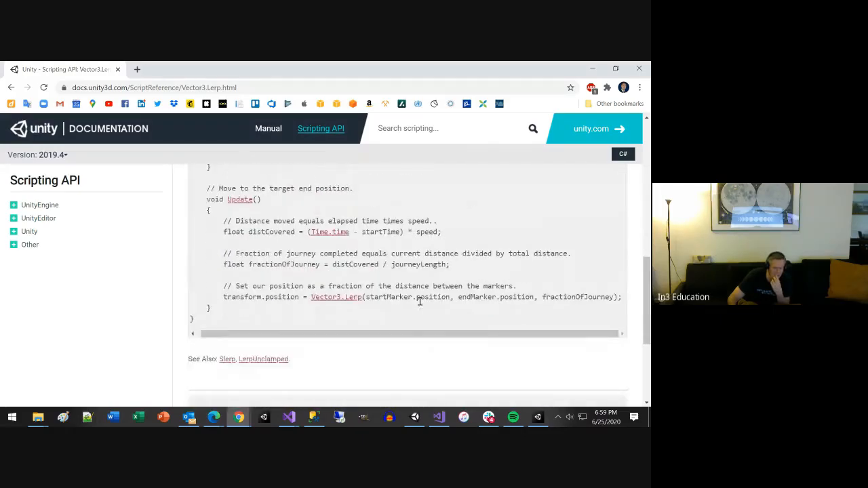
scroll(419, 301, up, 2)
scroll(419, 301, down, 2)
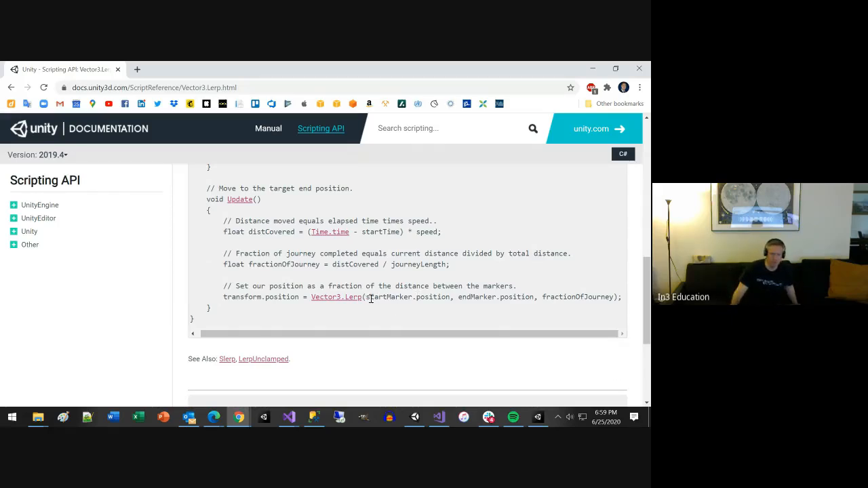
drag(367, 297, 615, 295)
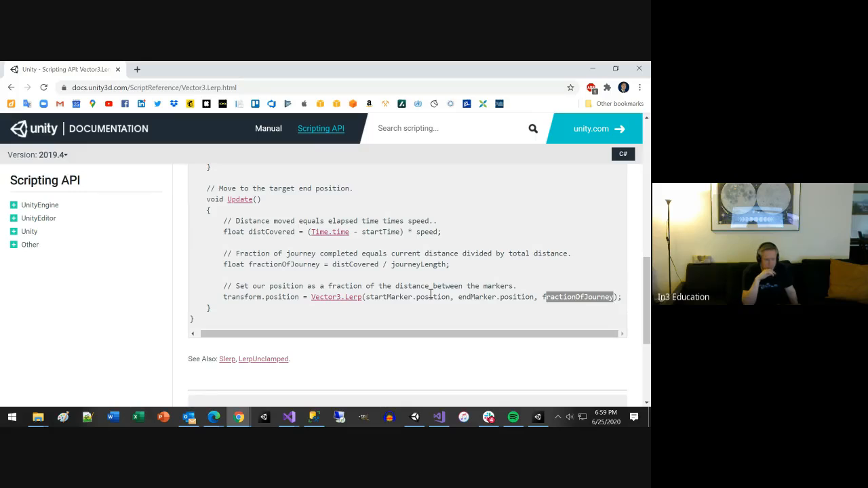
scroll(400, 286, up, 3)
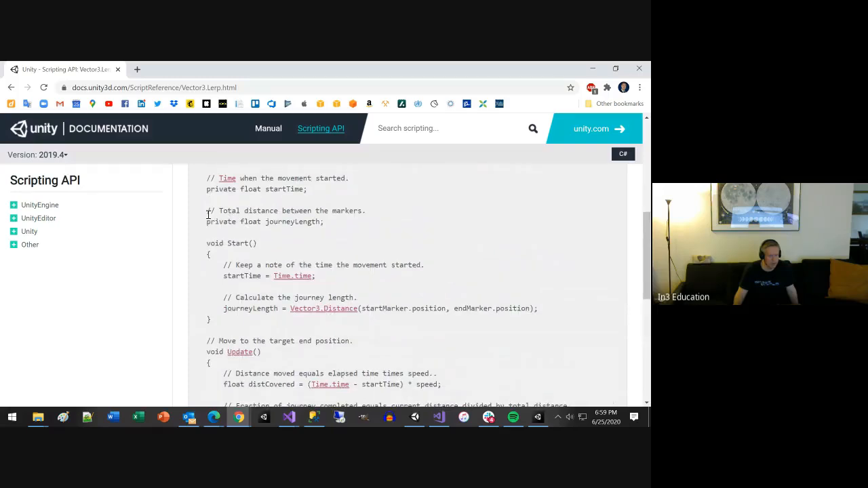
drag(207, 218, 333, 229)
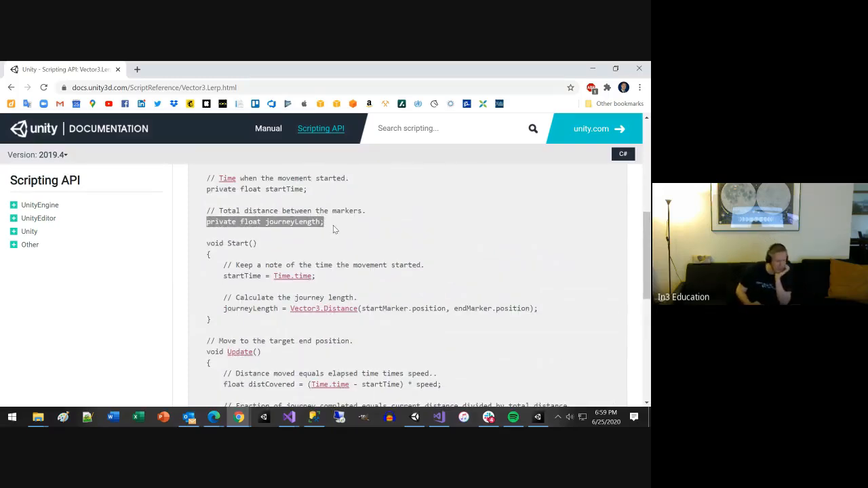
scroll(333, 229, down, 1)
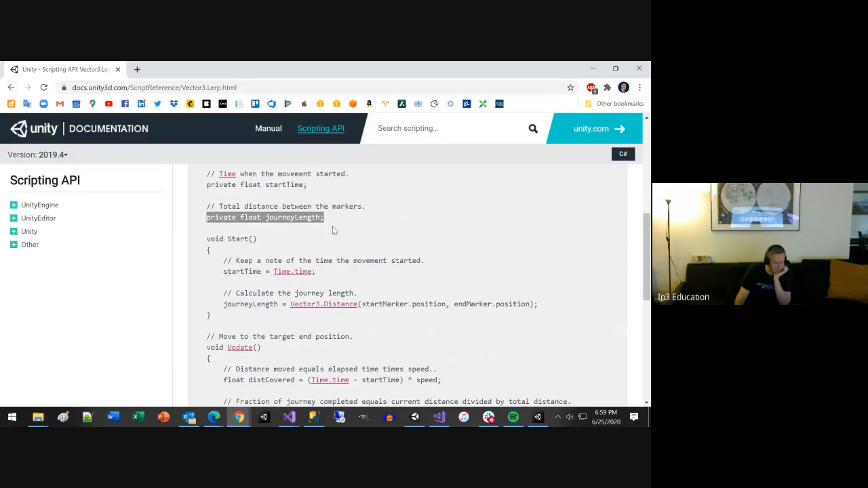
scroll(333, 229, down, 1)
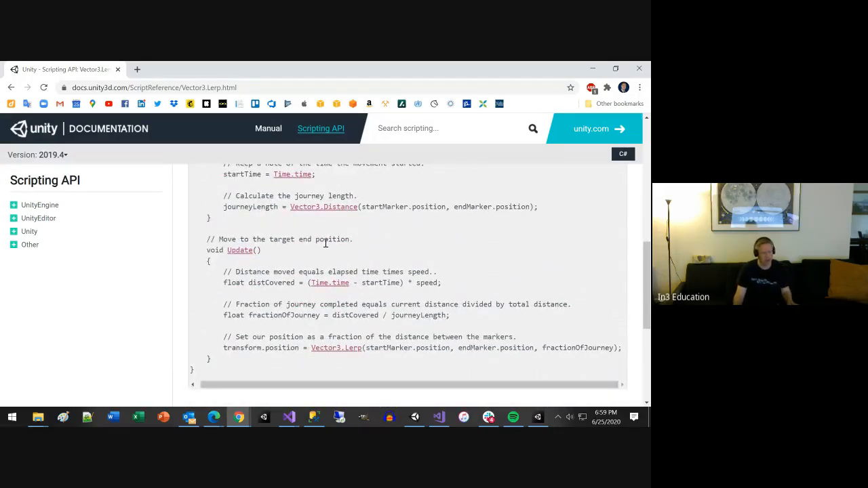
Step: Switch to Unity, open the LerpExample script from the Cylinder's component and remove the 2 argument from the Vector3.Lerp call
key(alt+Tab)
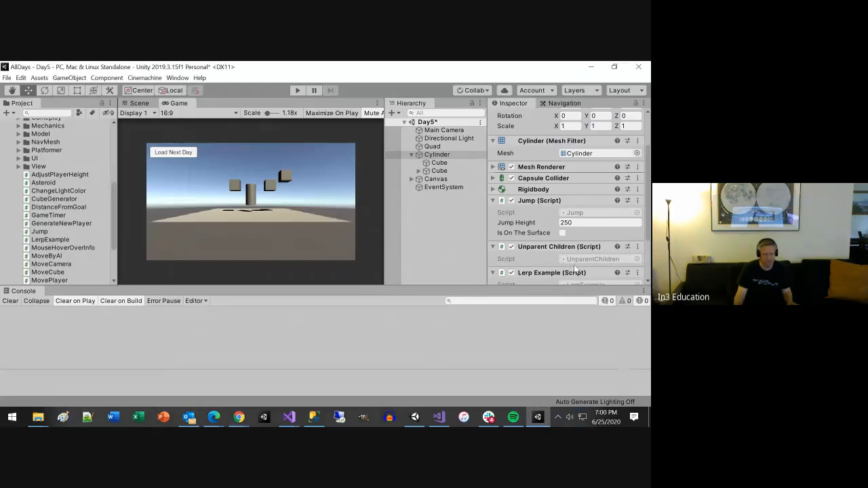
scroll(574, 269, down, 3)
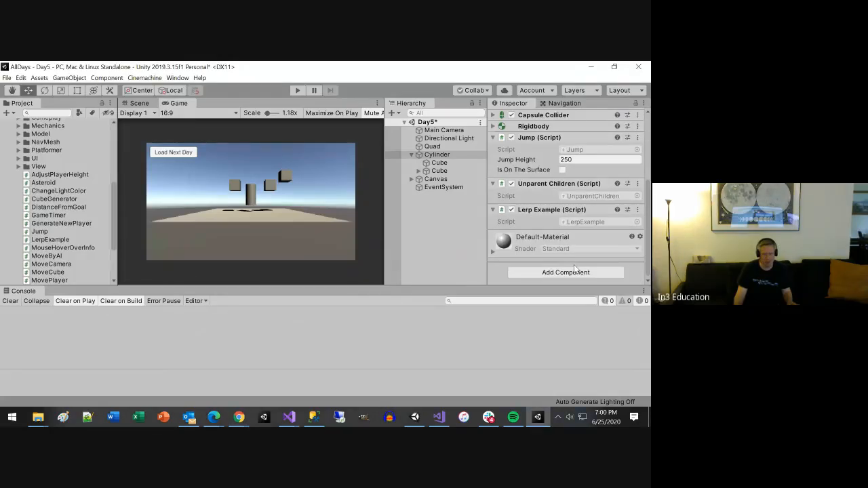
double_click(588, 222)
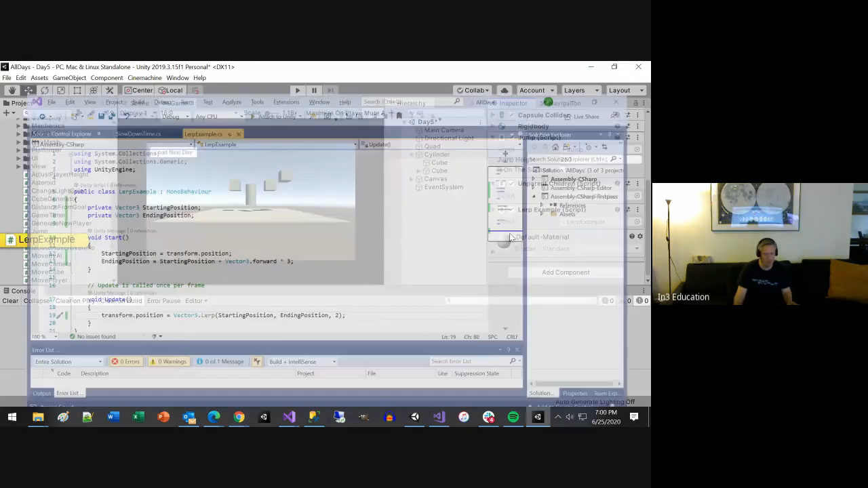
scroll(345, 287, down, 1)
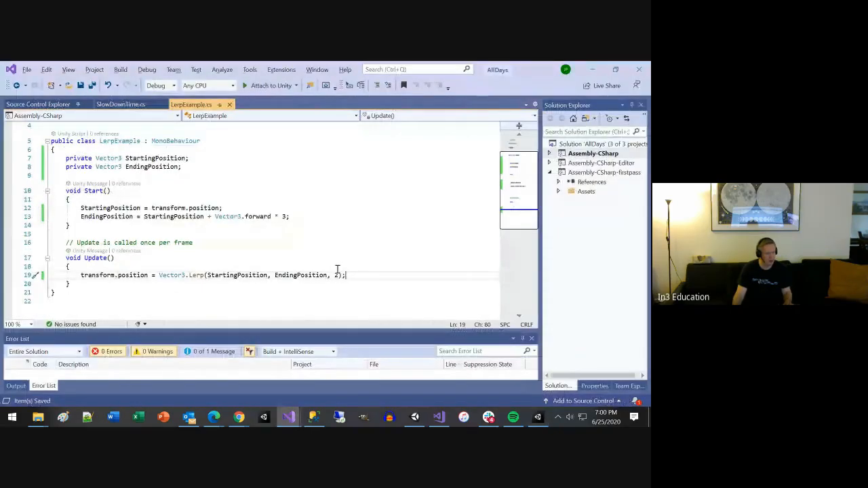
double_click(337, 275)
text(2)
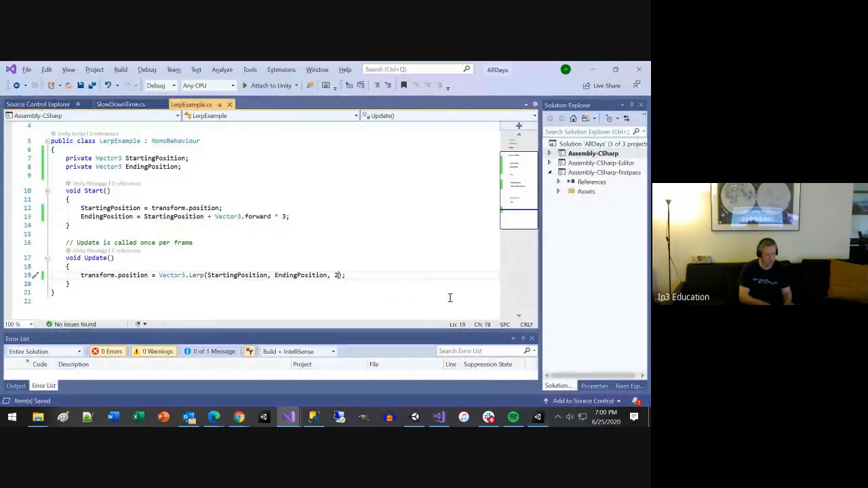
key(BackSpace)
text(P)
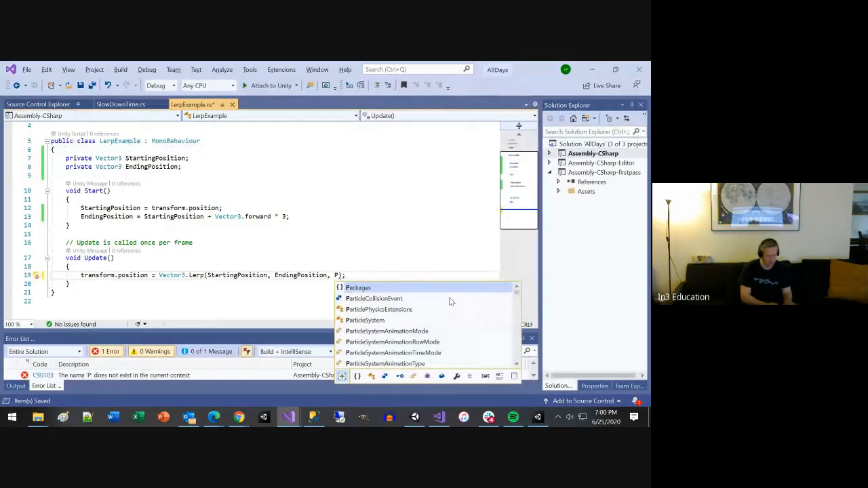
text(osition)
text(Along)
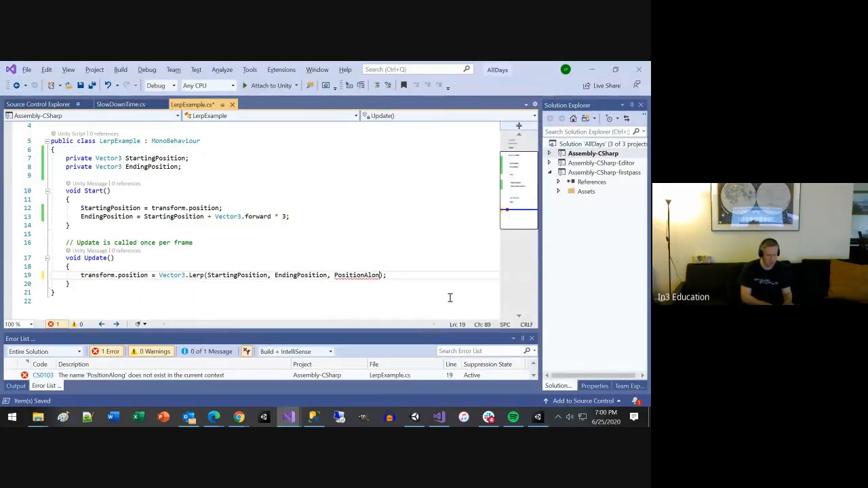
key(BackSpace)
key(BackSpace)
key(BackSpace)
key(BackSpace)
key(BackSpace)
text(F)
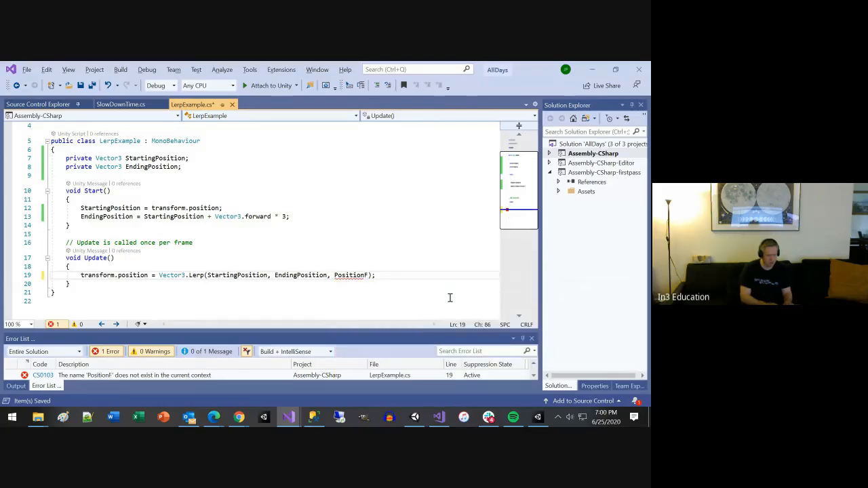
text(r)
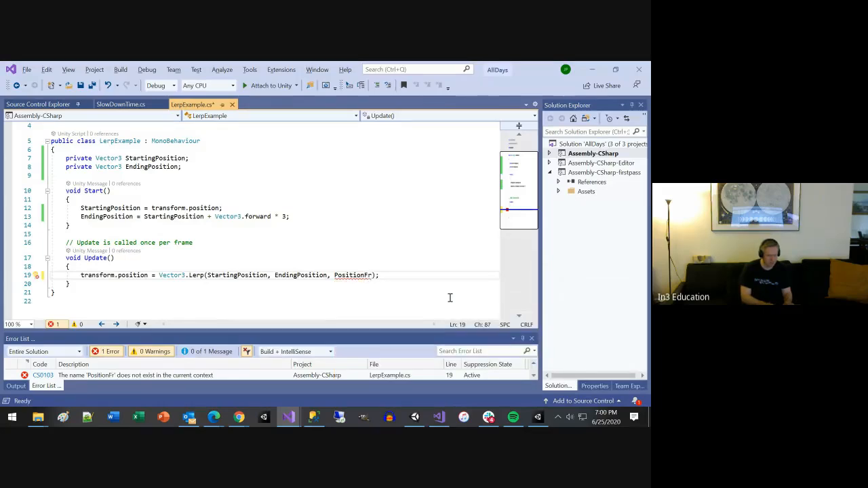
key(BackSpace)
key(BackSpace)
key(BackSpace)
key(BackSpace)
key(BackSpace)
key(BackSpace)
key(BackSpace)
key(BackSpace)
key(BackSpace)
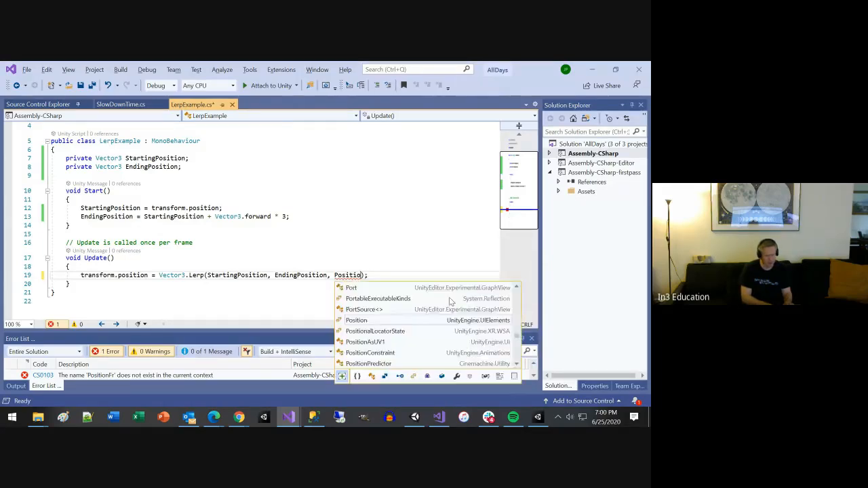
key(BackSpace)
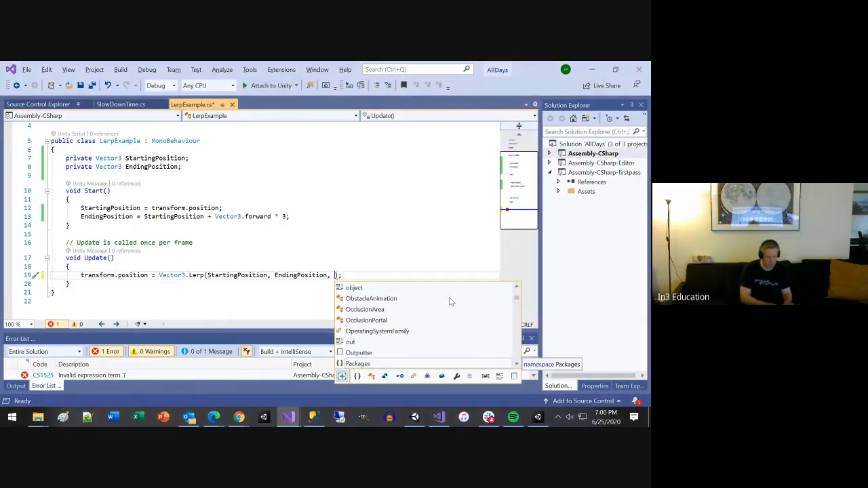
Step: Pass Progress as the third Vector3.Lerp argument, declare private float Progress; below EndingPosition and save the script
text(Progress)
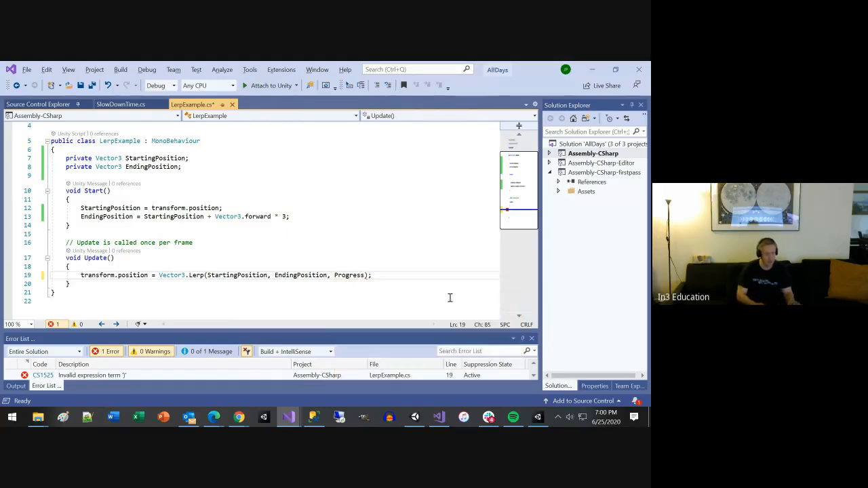
key(Up)
key(Up)
key(Up)
key(Up)
key(Up)
key(Up)
key(Up)
key(Up)
key(Up)
key(Up)
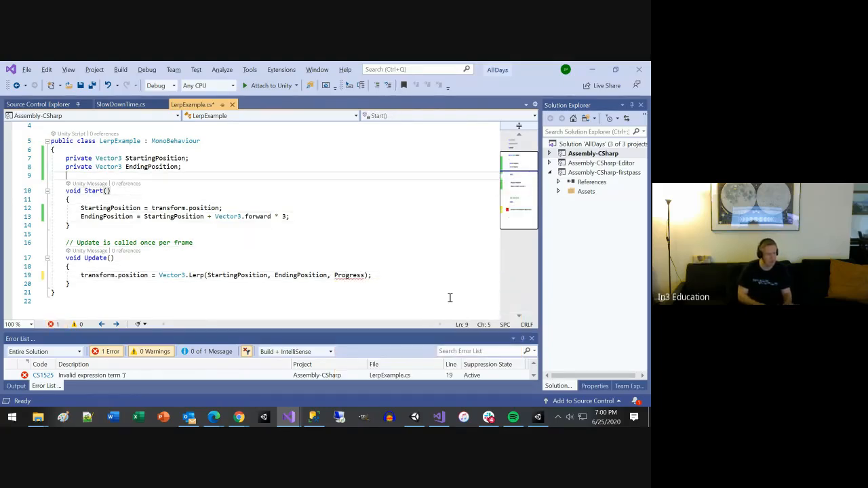
key(Up)
key(Return)
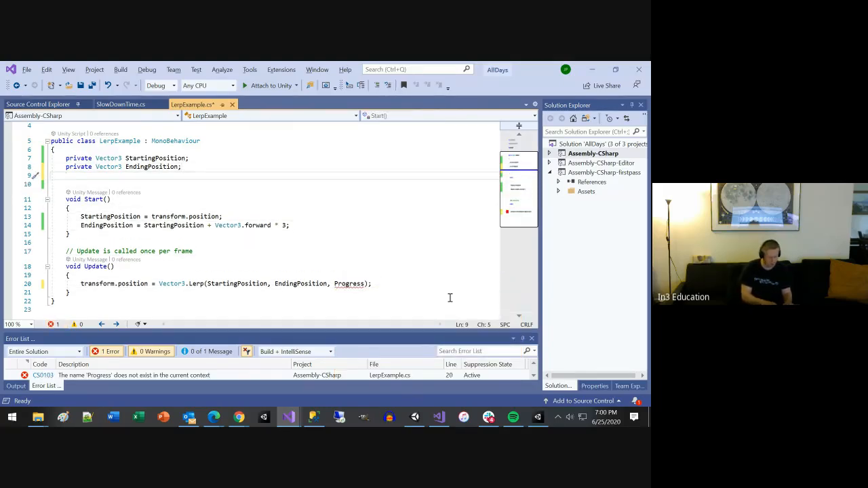
text(private )
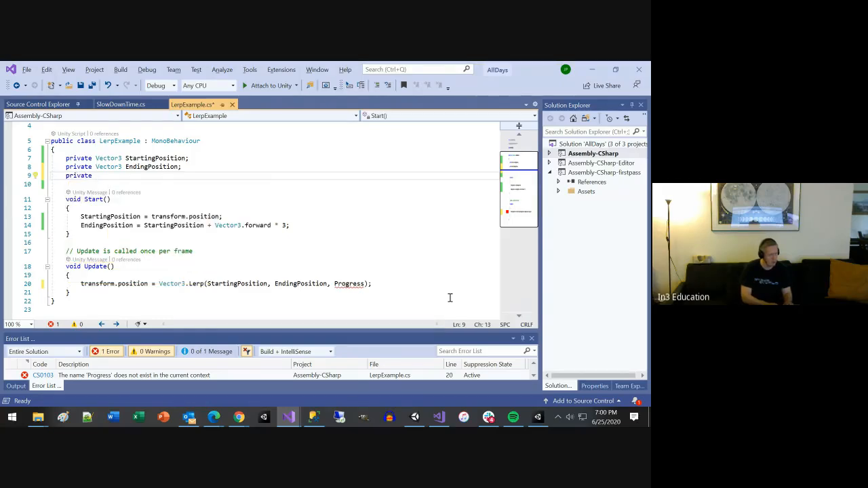
text(float )
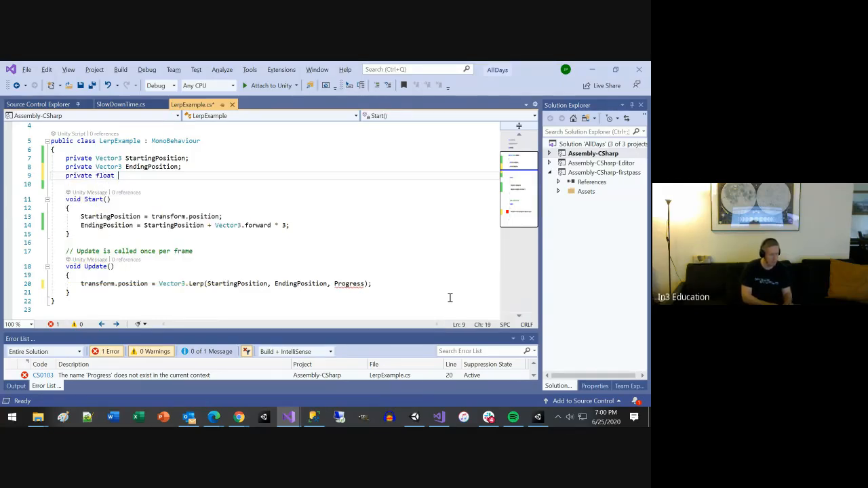
text(Progres)
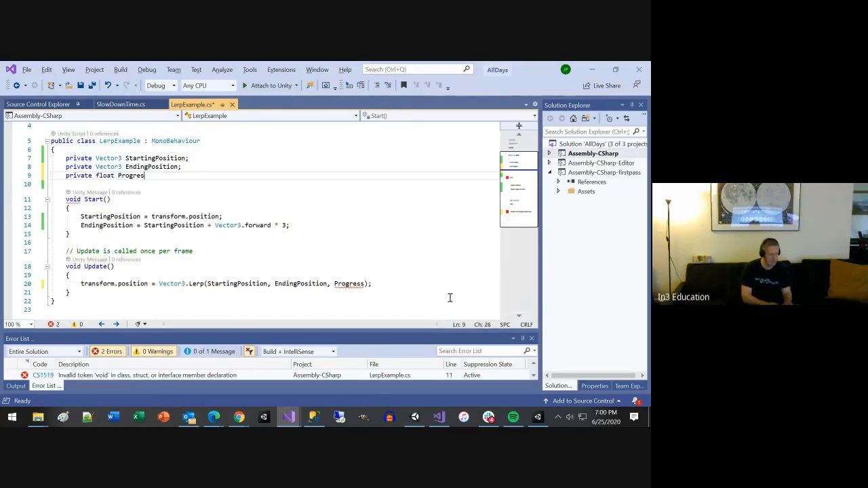
text(s;)
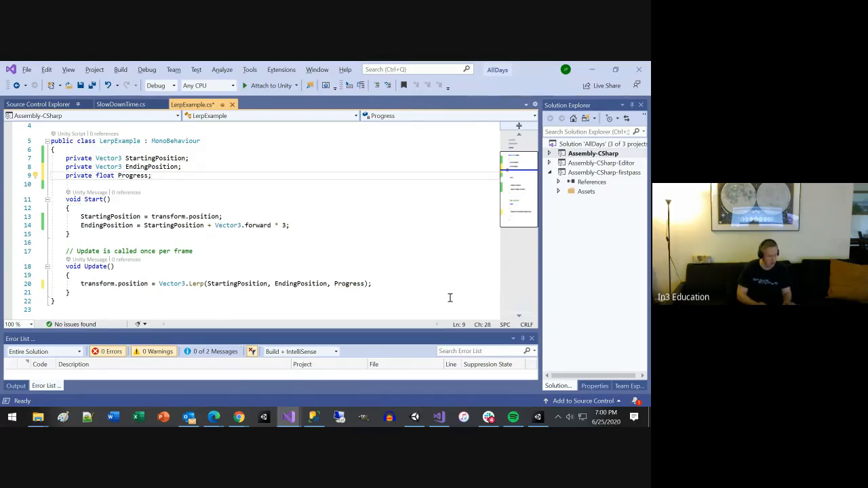
key(ctrl+s)
Step: Switch back to the Vector3.Lerp documentation in Chrome and examine how the example calculates journeyLength, distCovered and fractionOfJourney
key(alt+Tab)
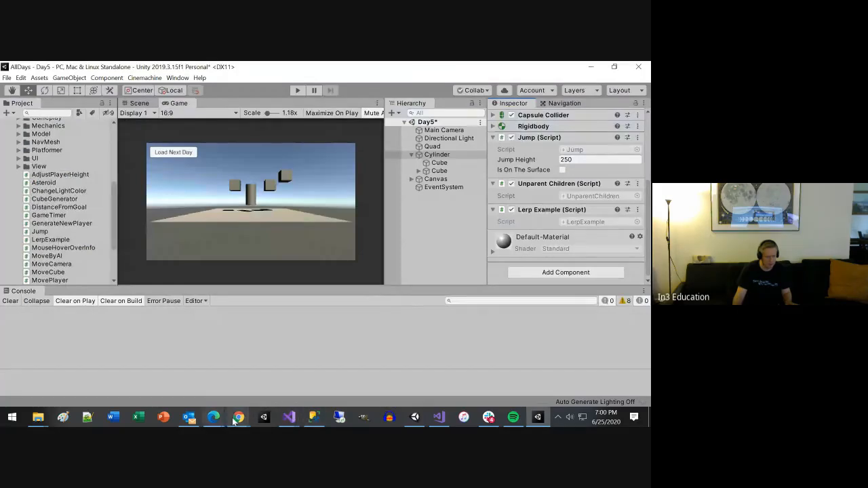
mouse_move(239, 417)
click(298, 370)
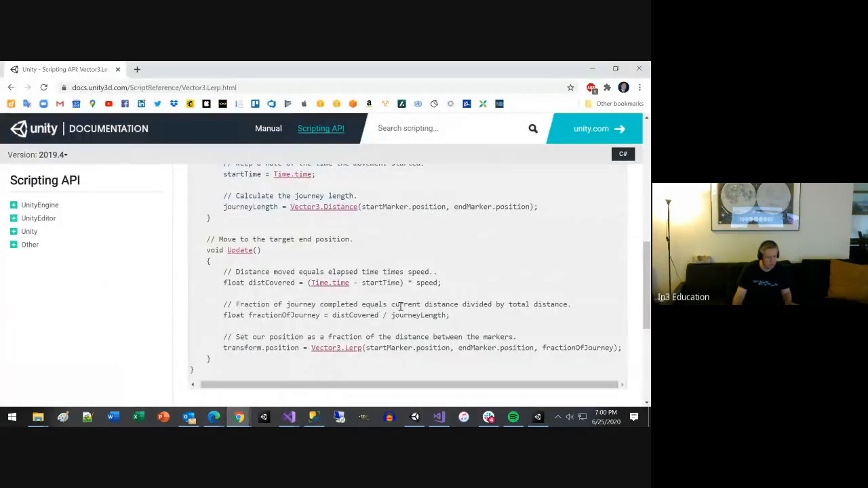
scroll(442, 311, up, 1)
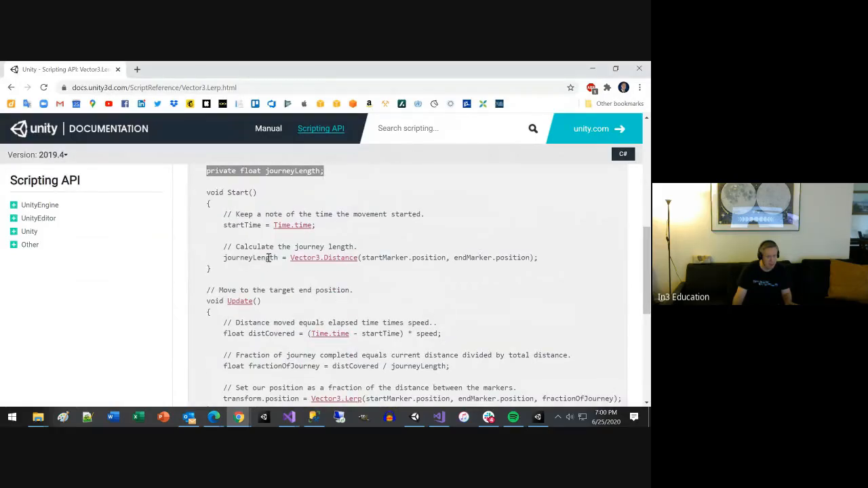
drag(539, 258, 230, 259)
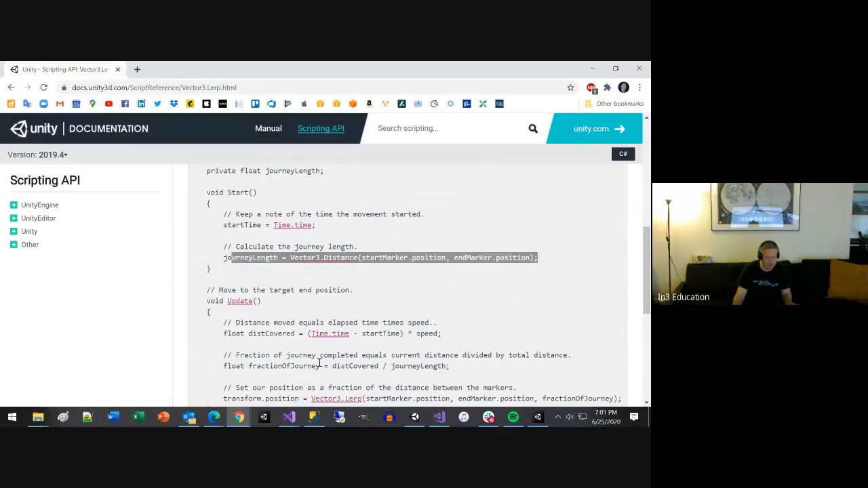
drag(264, 362, 380, 361)
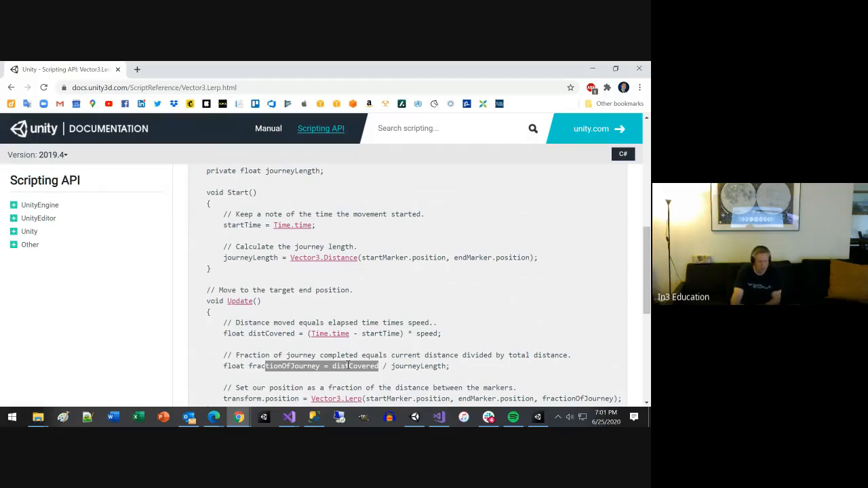
scroll(349, 365, down, 2)
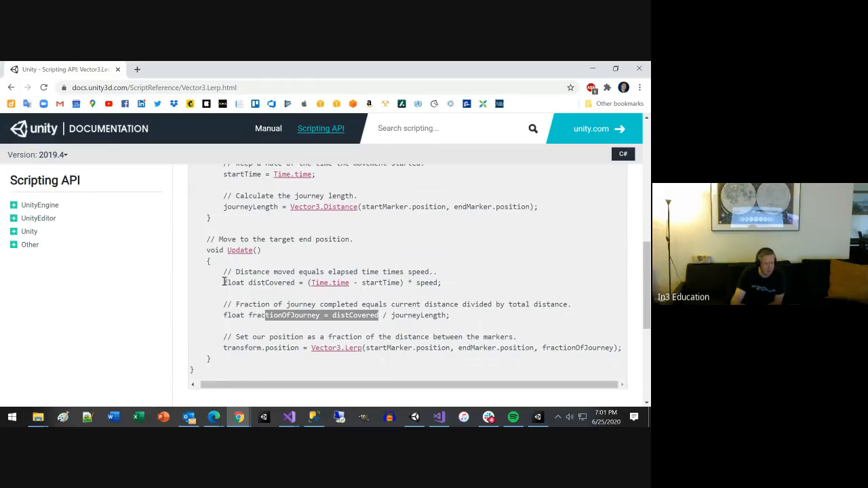
scroll(224, 281, up, 1)
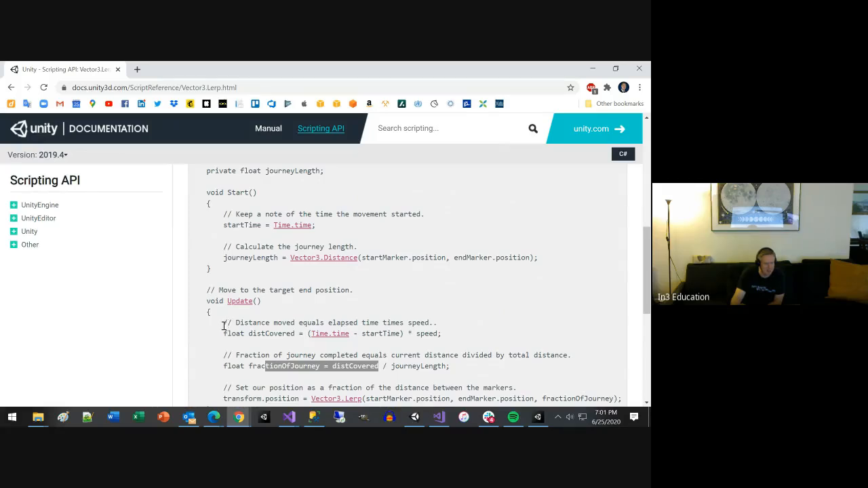
scroll(275, 322, up, 3)
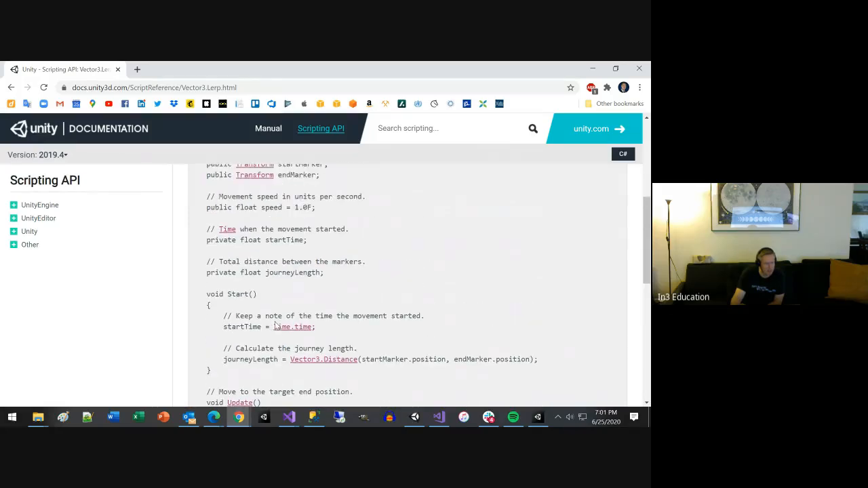
scroll(292, 260, down, 4)
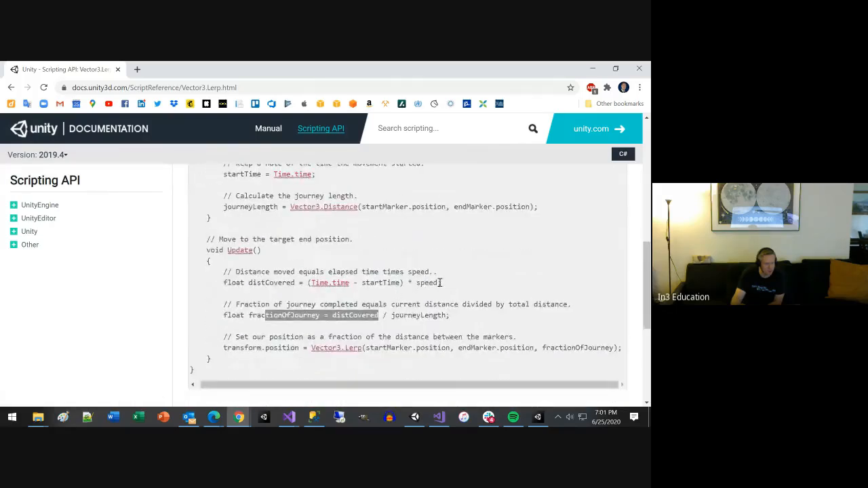
drag(441, 283, 404, 282)
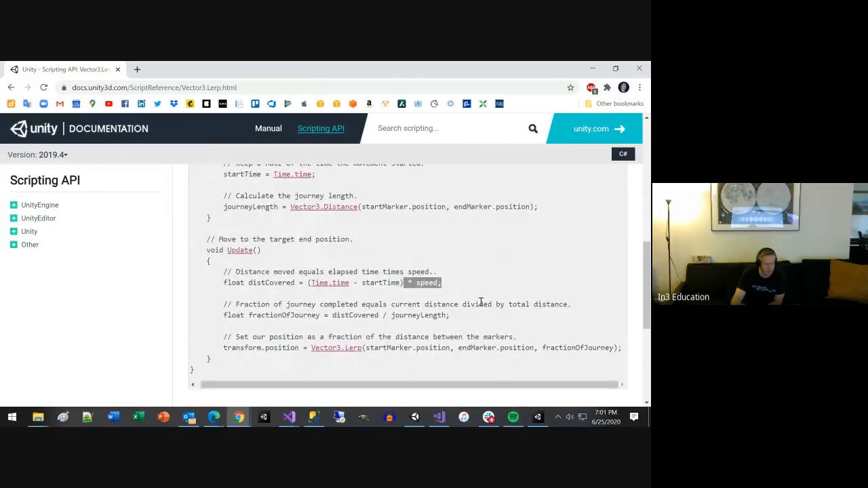
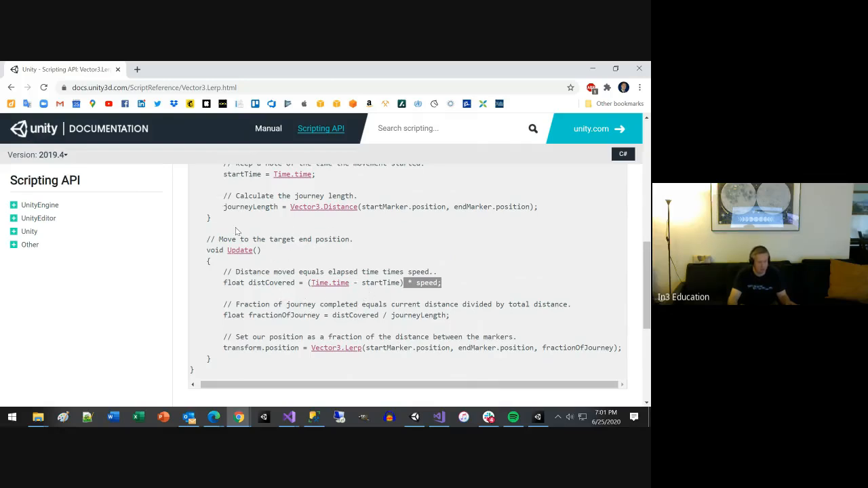
Step: Copy the example's journeyLength = Vector3.Distance(startMarker.position, endMarker.position) statement from the documentation and switch to the LerpExample script in Visual Studio
key(alt+Tab)
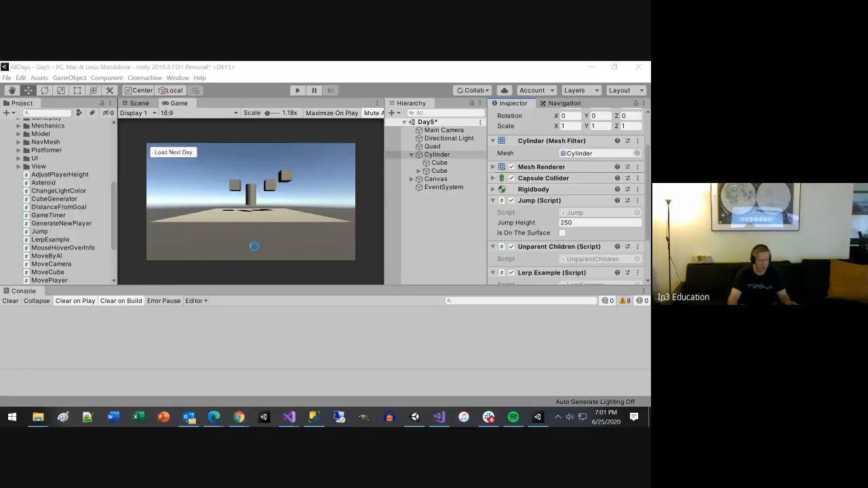
key(alt+Tab)
drag(224, 207, 538, 207)
key(ctrl+c)
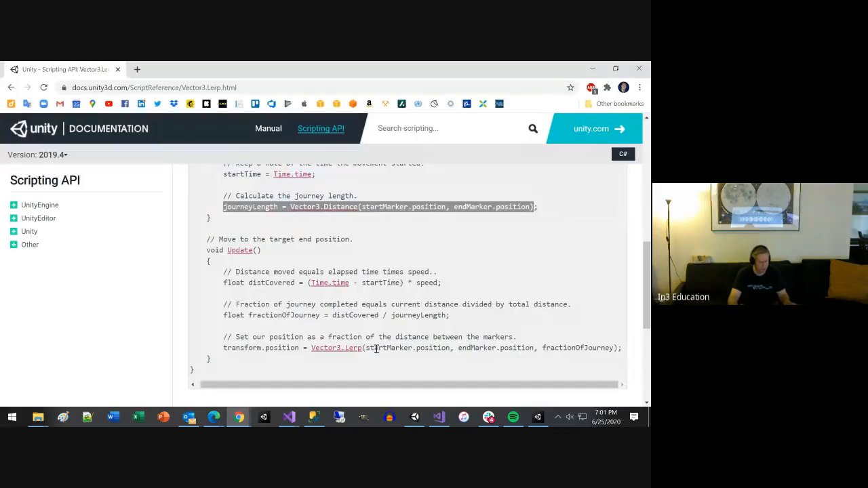
key(alt+Tab)
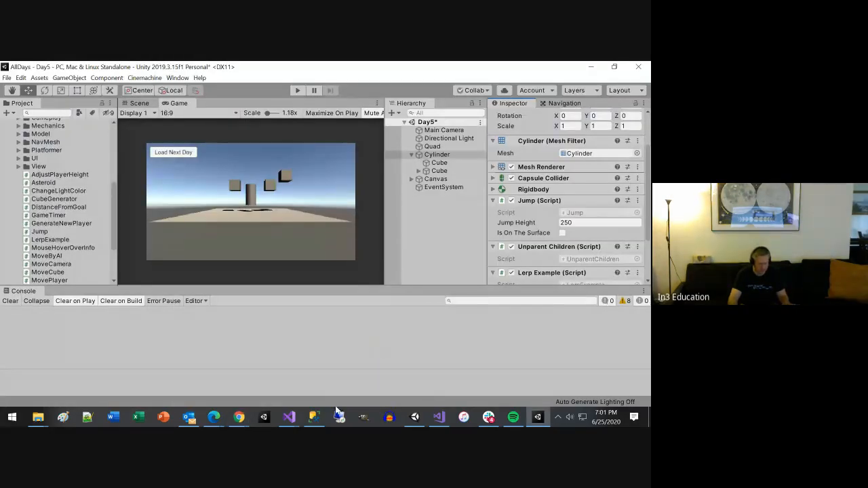
click(289, 416)
click(495, 357)
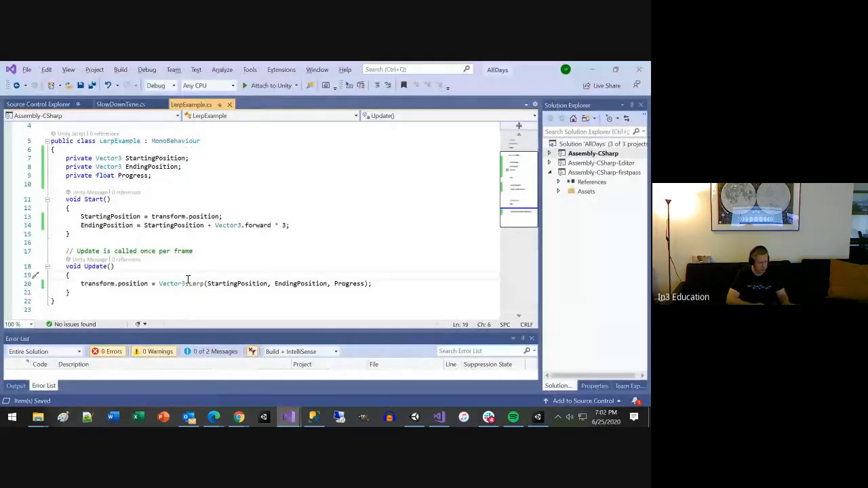
key(Return)
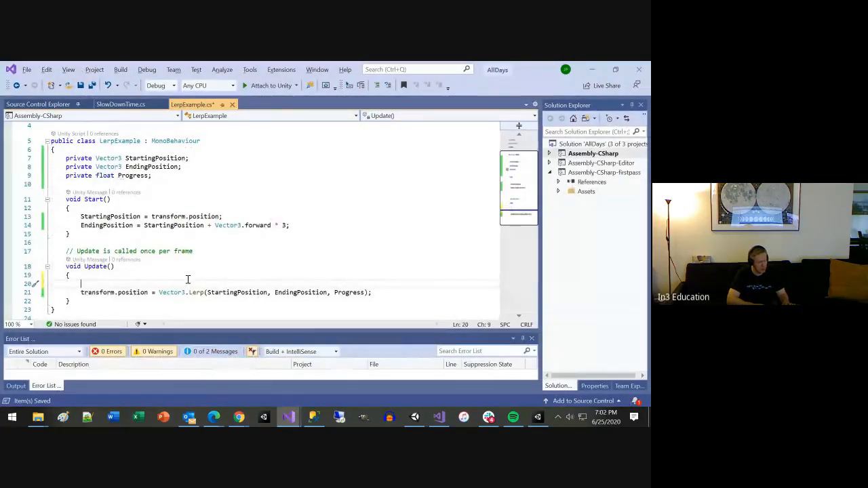
key(ctrl+v)
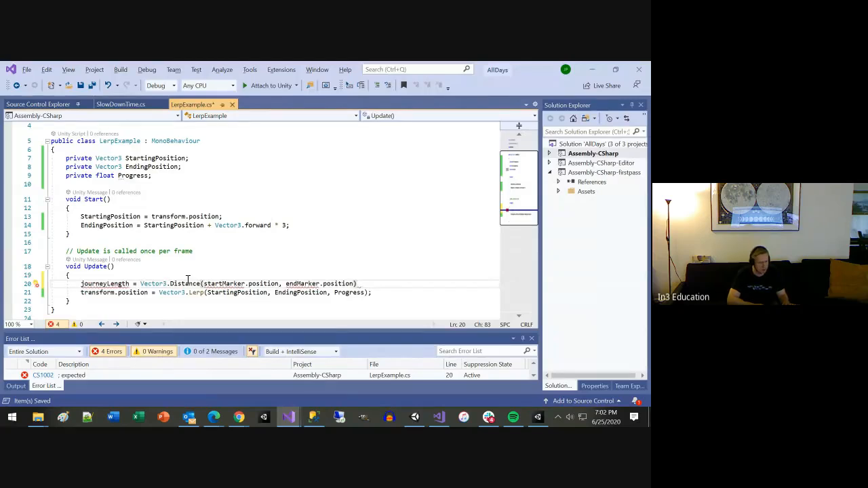
key(shift+Home)
key(ctrl+c)
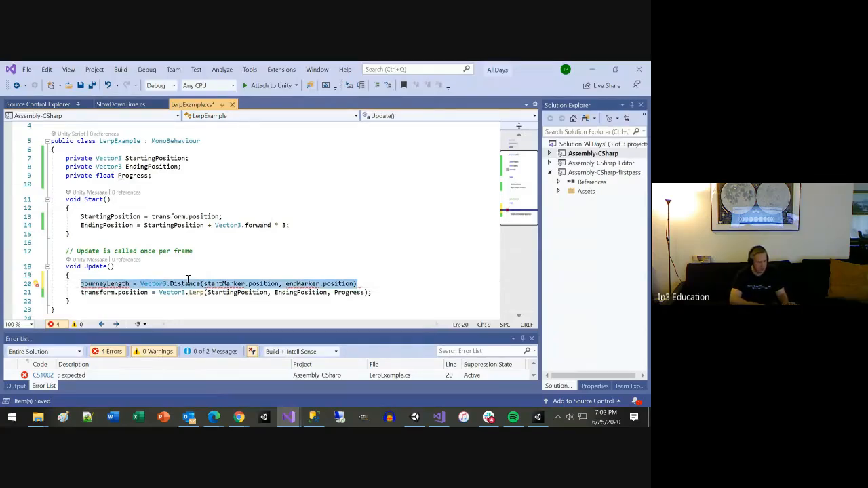
key(Delete)
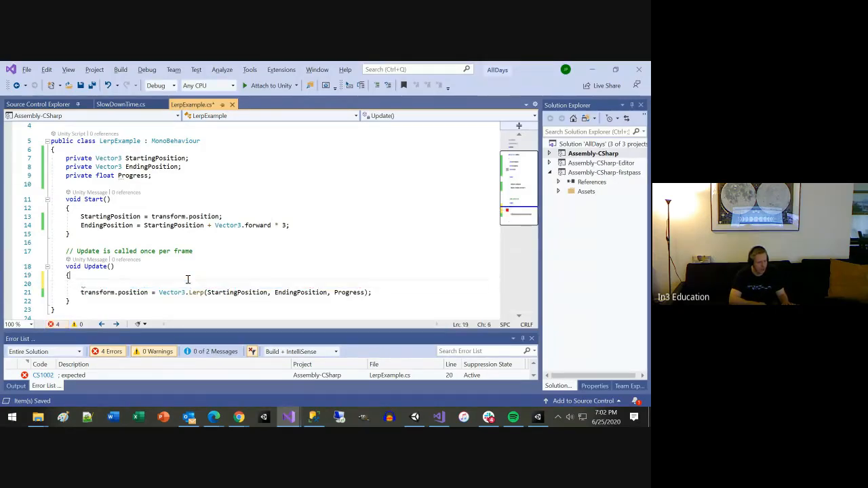
Step: Paste the copied journeyLength calculation on a new line below the EndingPosition assignment in Start()
key(Up)
key(Up)
key(Up)
key(Up)
key(Up)
key(Up)
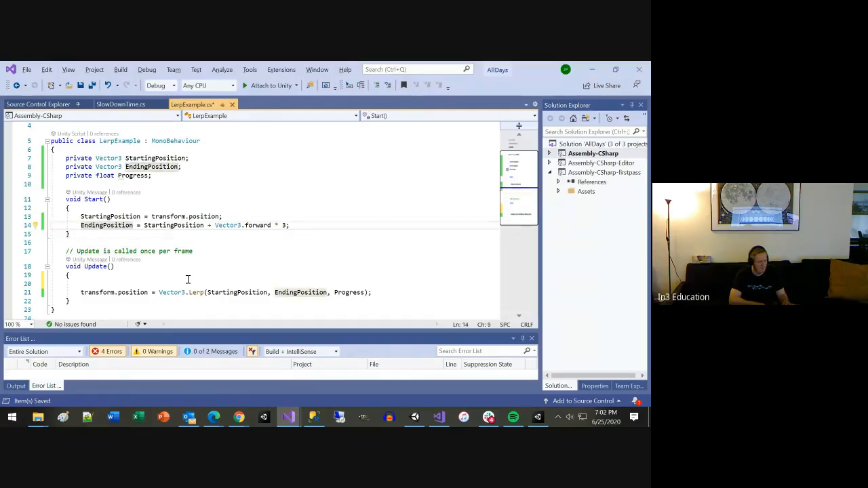
key(End)
key(Return)
key(ctrl+v)
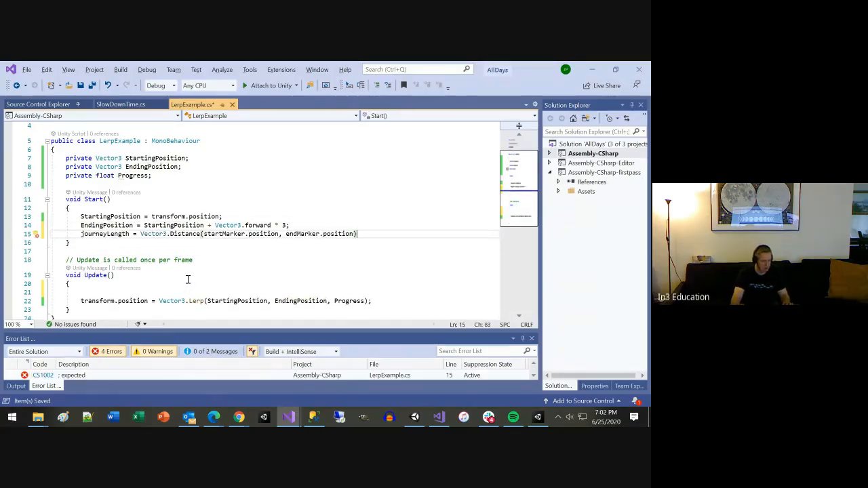
Step: Declare private float DistanceBetweenPoints; on a new line below the Progress field
click(160, 168)
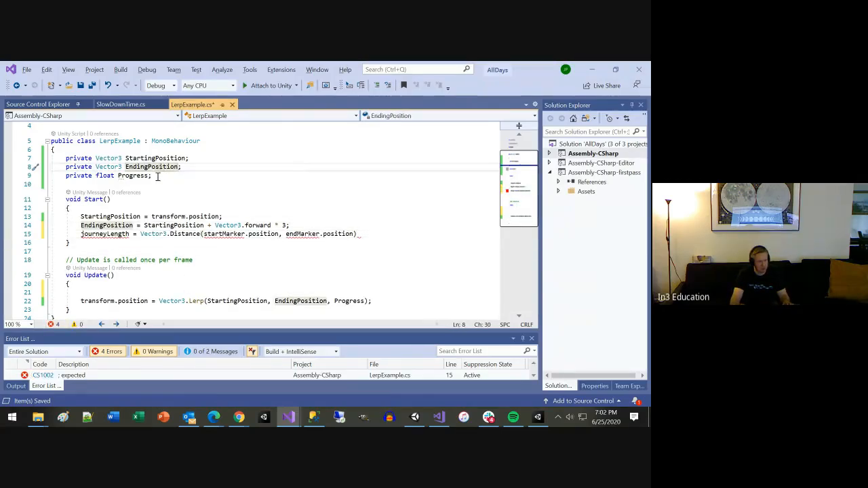
key(Down)
key(Return)
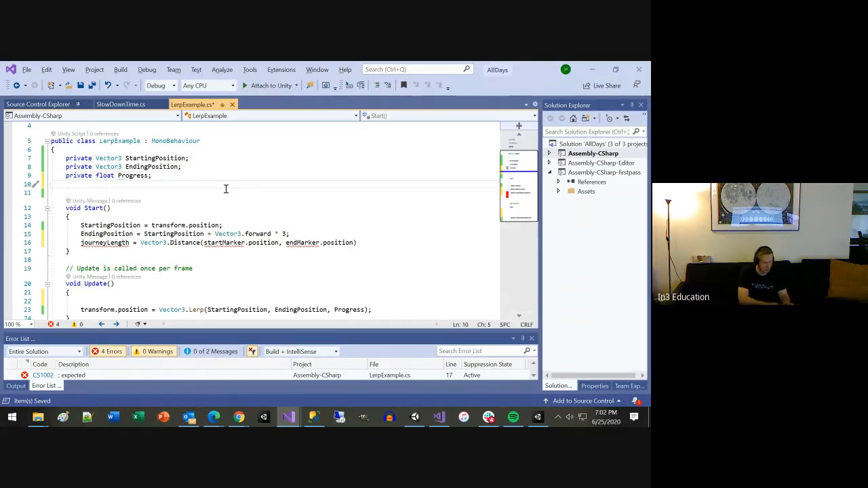
text(p)
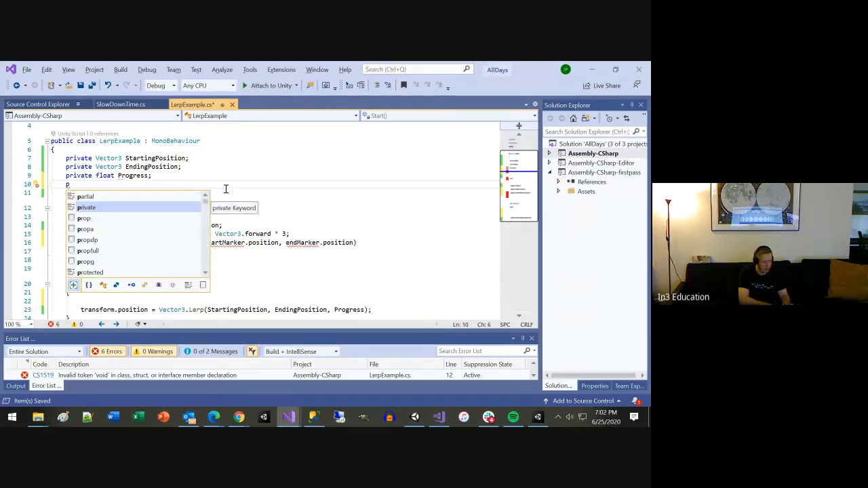
text(rivate)
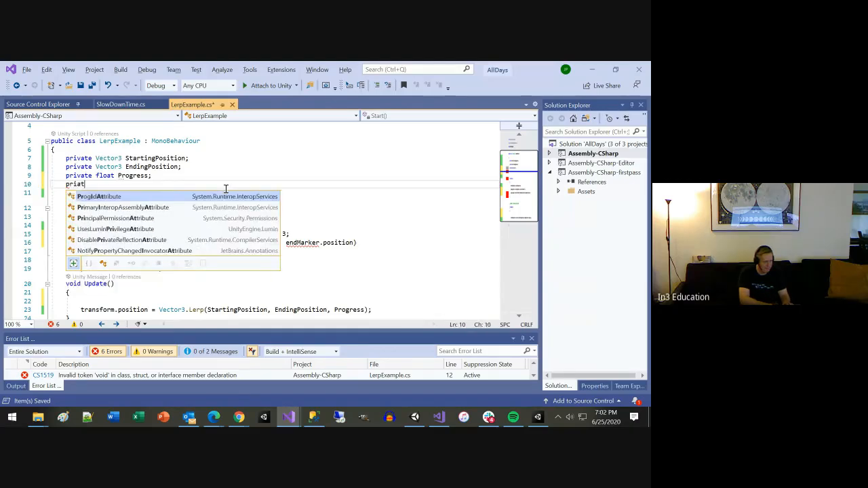
key(Escape)
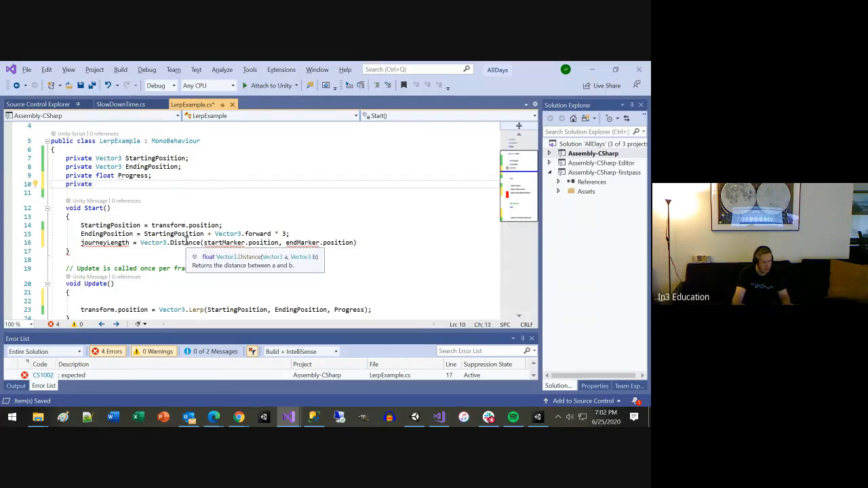
text(f)
text(loat)
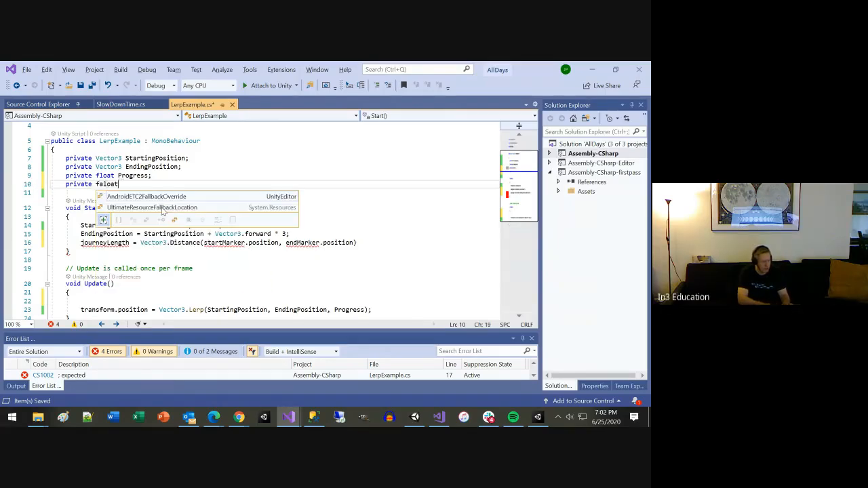
key(BackSpace)
key(BackSpace)
key(BackSpace)
key(BackSpace)
key(BackSpace)
text(oat)
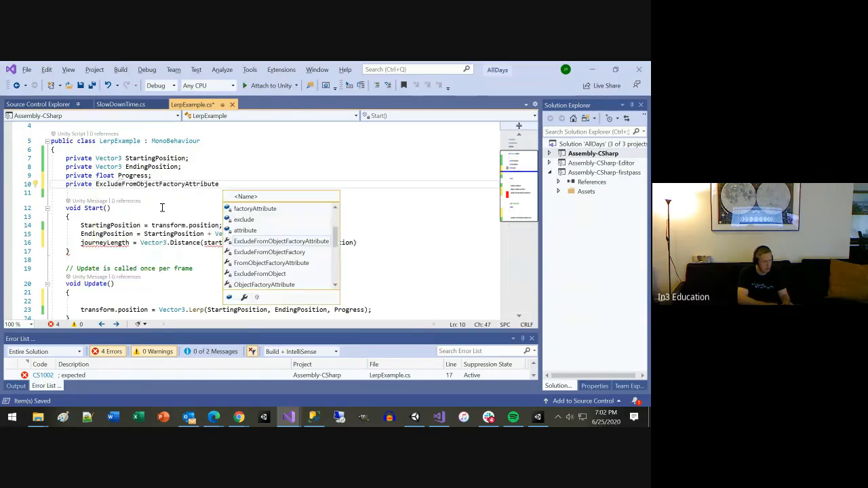
key(ctrl+shift+Left)
text(float )
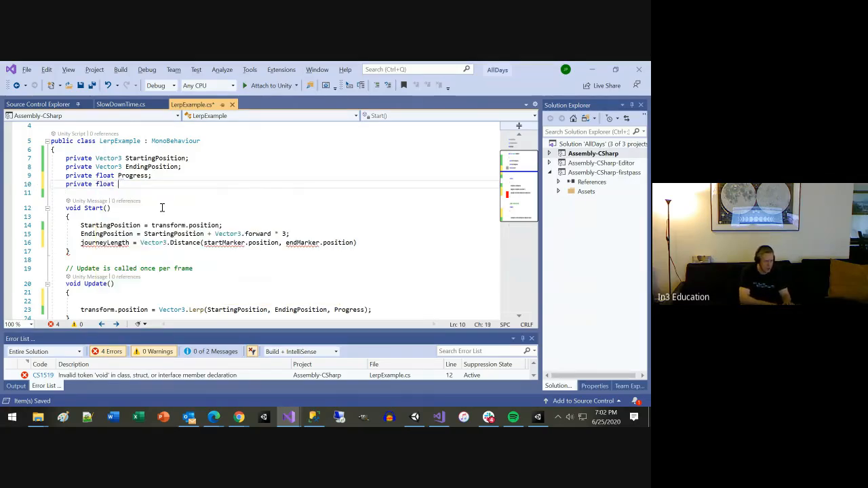
text(DistanceBet)
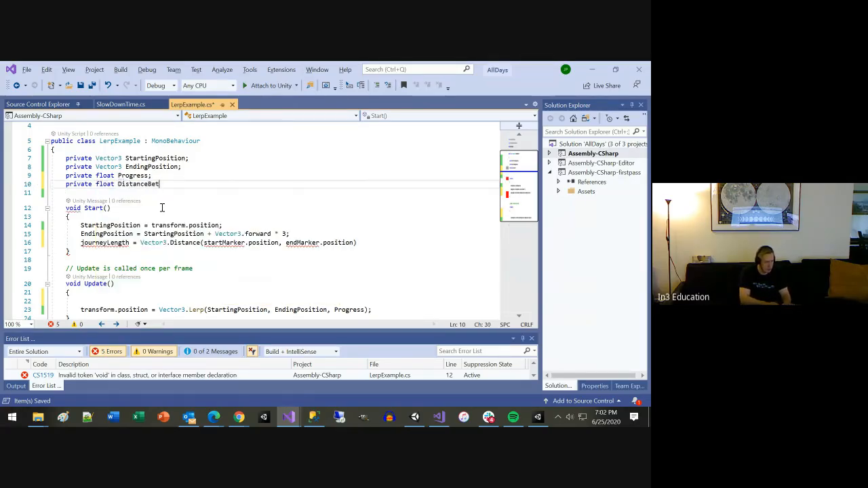
text(weenPoints;)
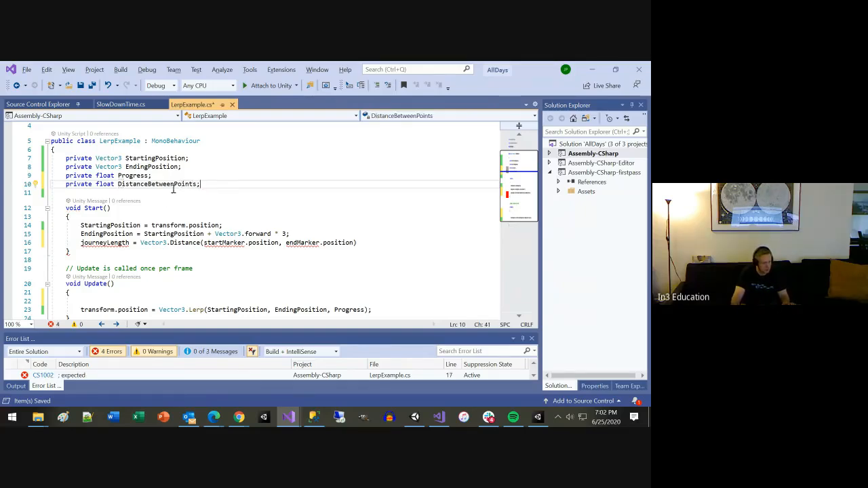
Step: Replace journeyLength in Start() with DistanceBetweenPoints
double_click(175, 184)
key(ctrl+c)
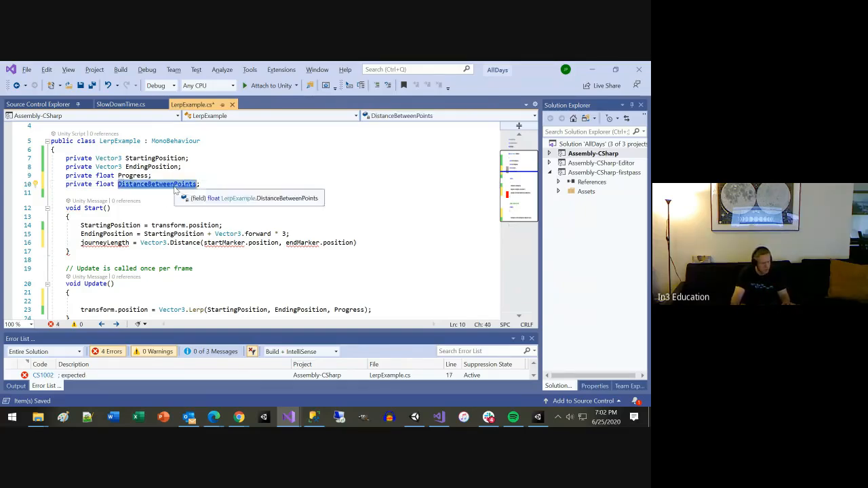
double_click(102, 243)
key(ctrl+v)
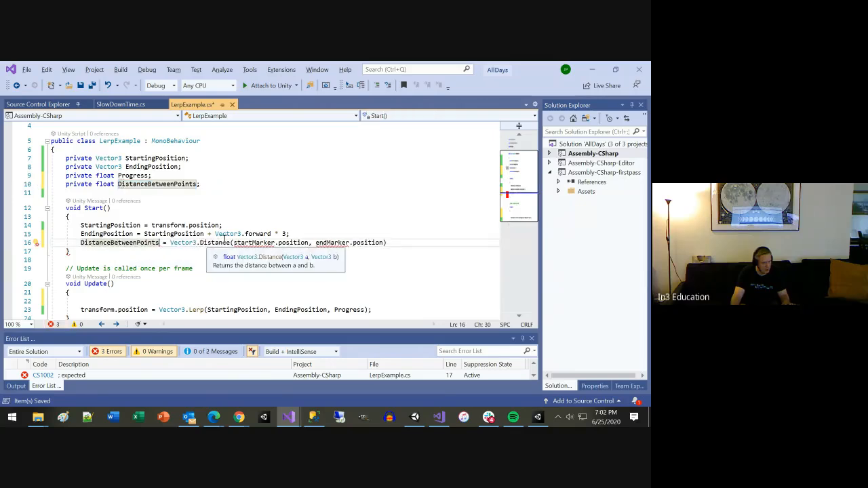
Step: Replace the first Vector3.Distance argument, startMarker.position, with StartingPosition
click(237, 243)
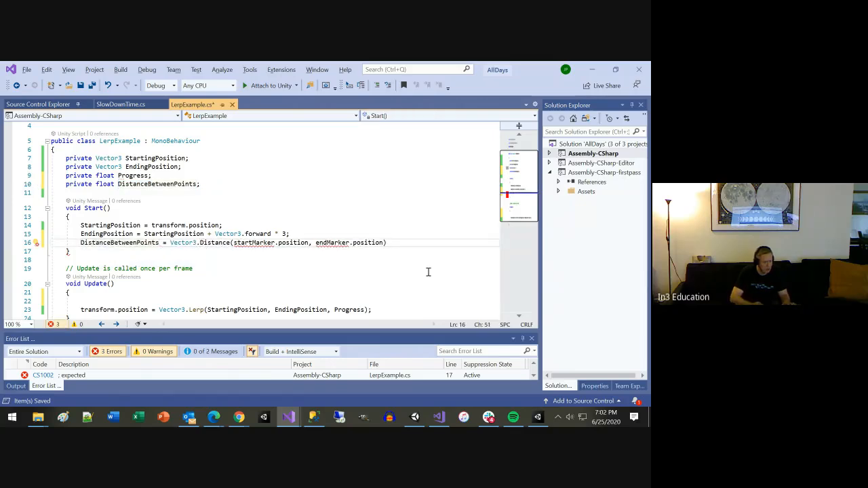
key(ctrl+shift+Right)
key(ctrl+shift+Right)
key(ctrl+shift+Right)
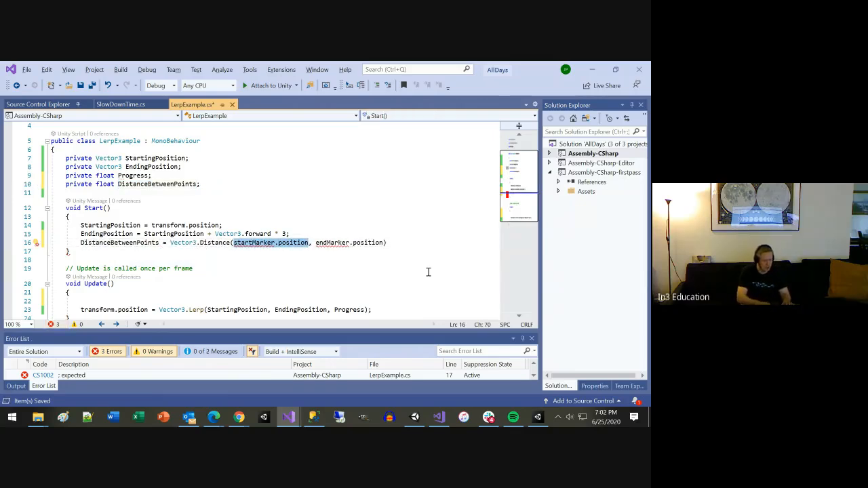
text(Starti)
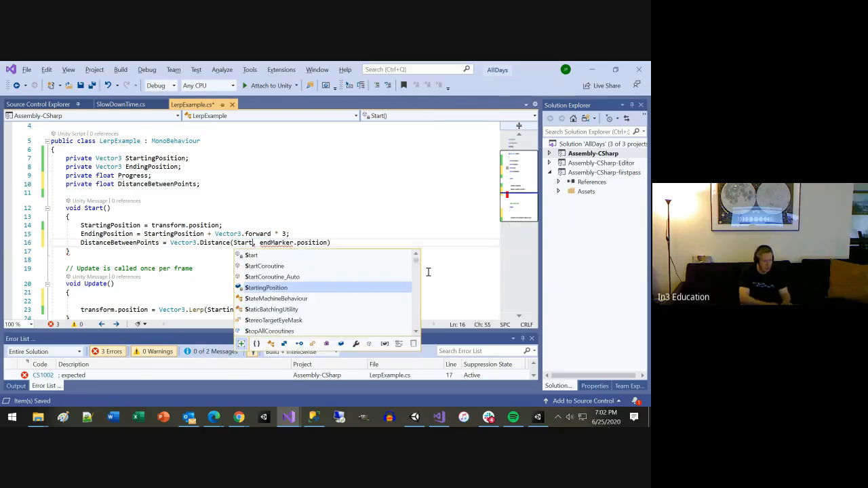
key(Tab)
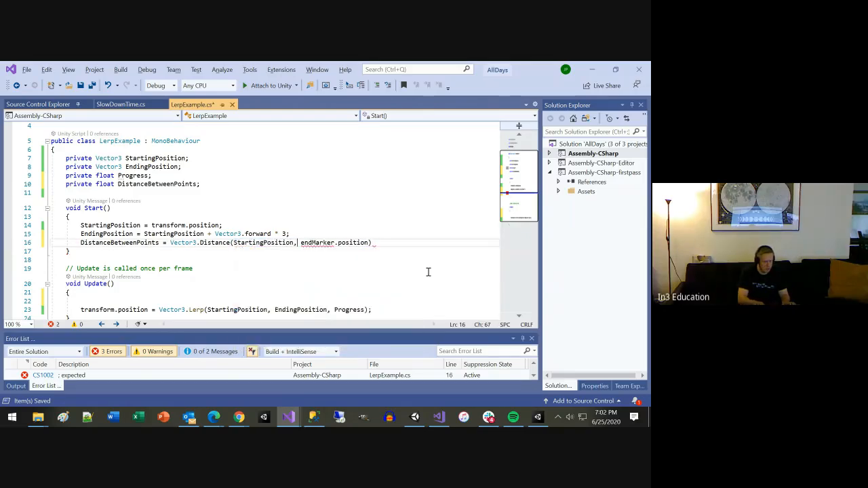
Step: Replace the second Vector3.Distance argument with EndingPosition, end the statement with a semicolon and save the script
key(ctrl+shift+Right)
key(ctrl+shift+Right)
text(Ending)
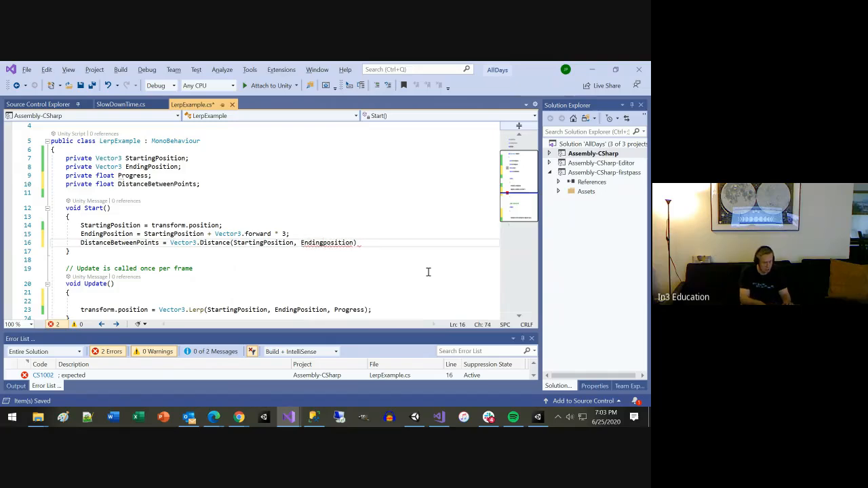
key(Delete)
text(P)
key(End)
text(;)
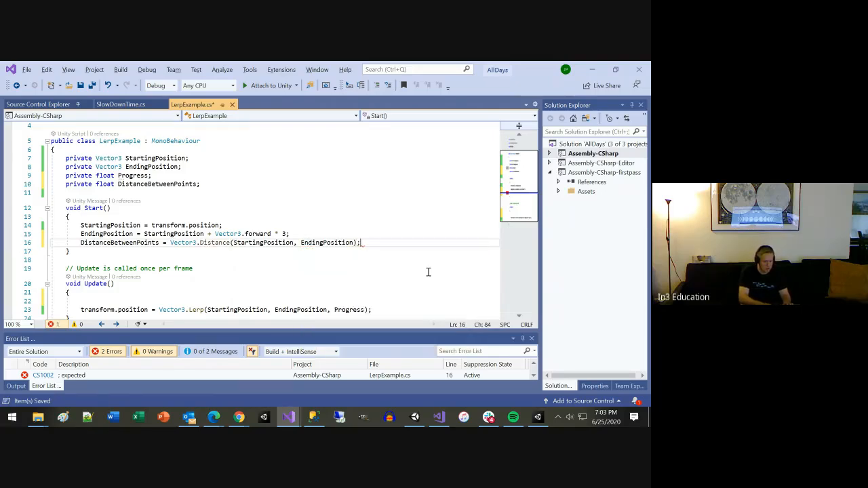
key(ctrl+s)
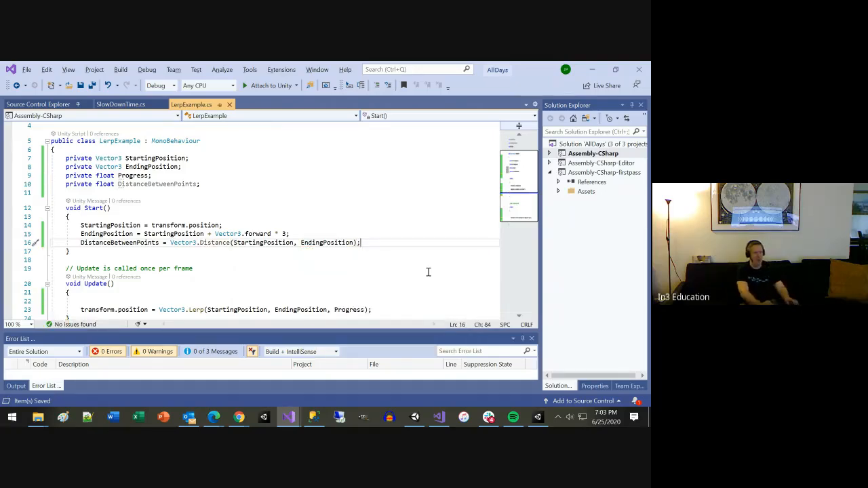
Step: Switch to the Vector3.Lerp documentation in Chrome, examine how fractionOfJourney is calculated from distCovered, and return to the script in Visual Studio
key(alt+Tab)
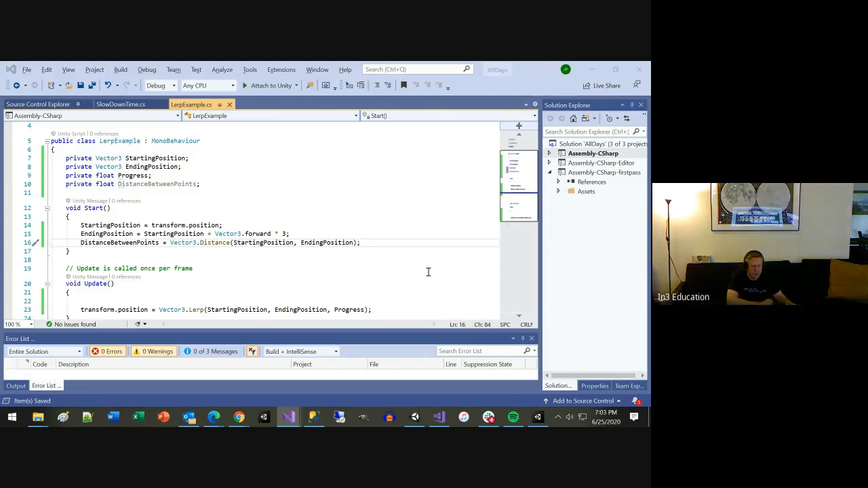
key(alt+Tab)
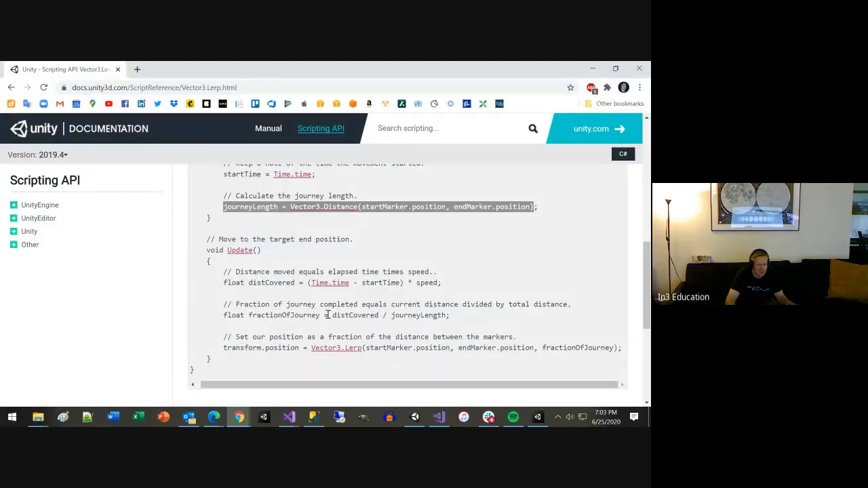
drag(326, 315, 358, 316)
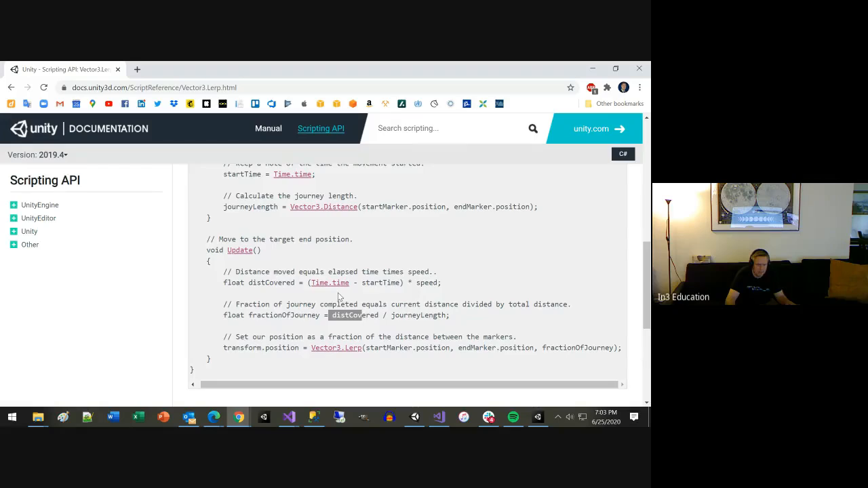
scroll(337, 294, up, 2)
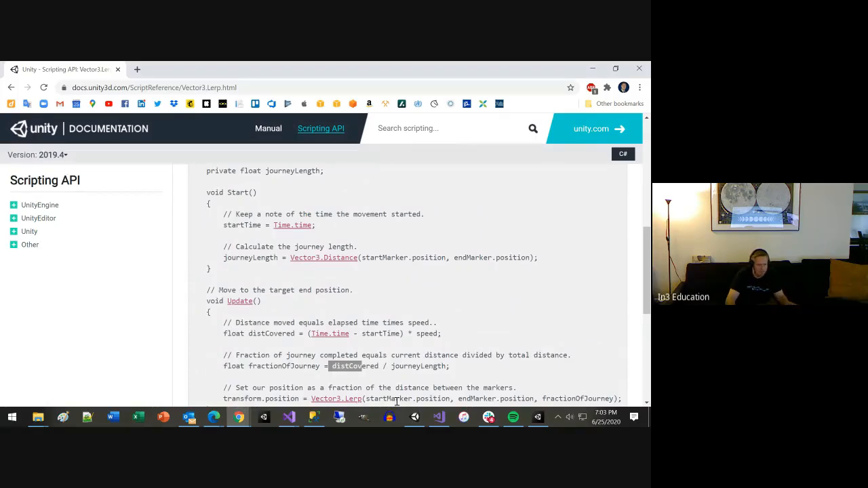
scroll(396, 401, down, 2)
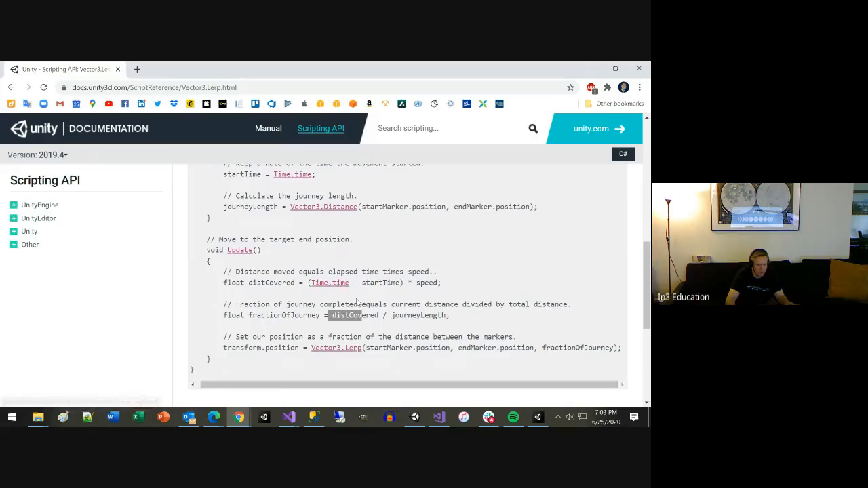
key(alt+Tab)
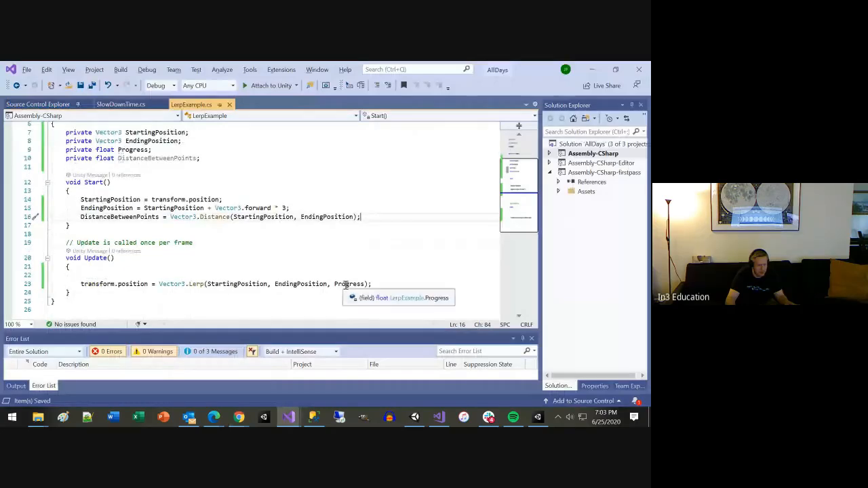
Step: Replace the Progress argument of Vector3.Lerp in Update() with Time.deltaTime
double_click(345, 285)
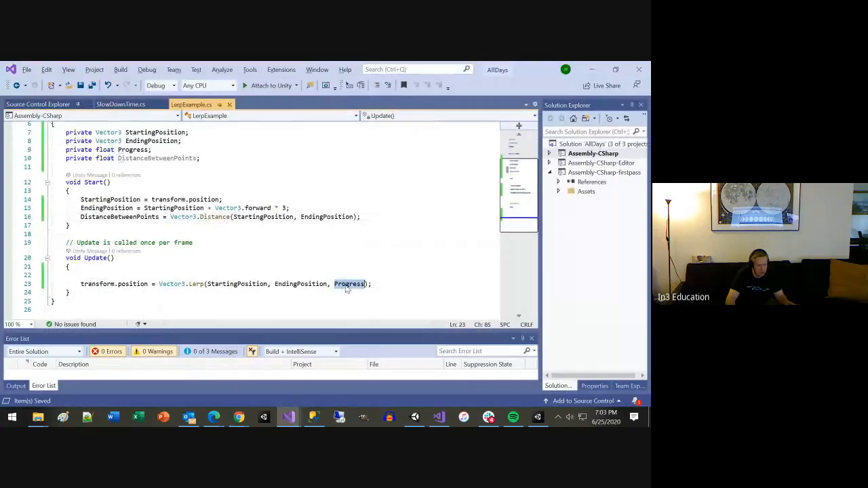
text(Time.)
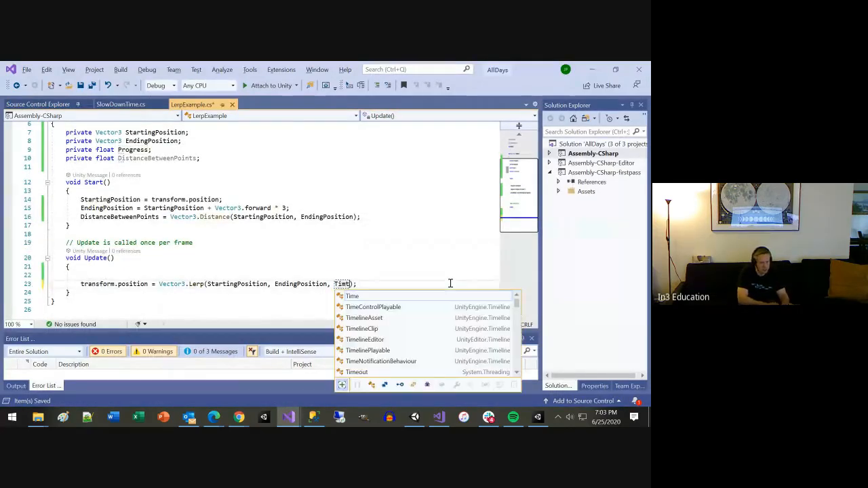
key(Tab)
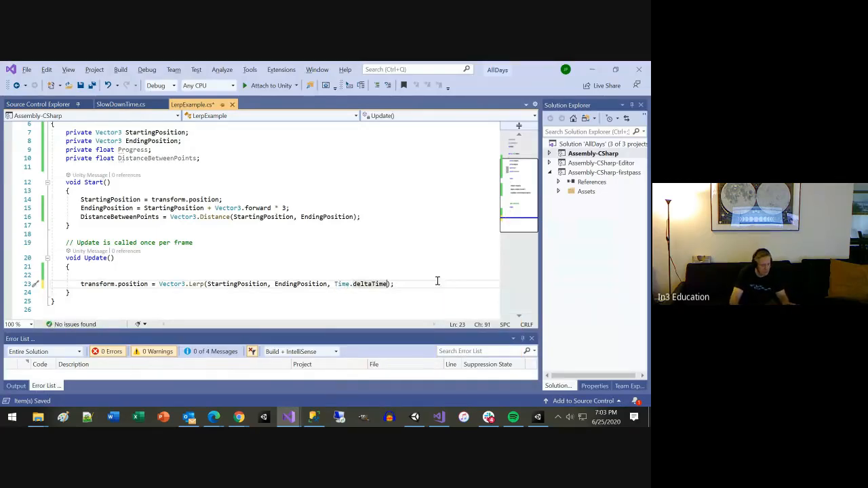
mouse_move(371, 286)
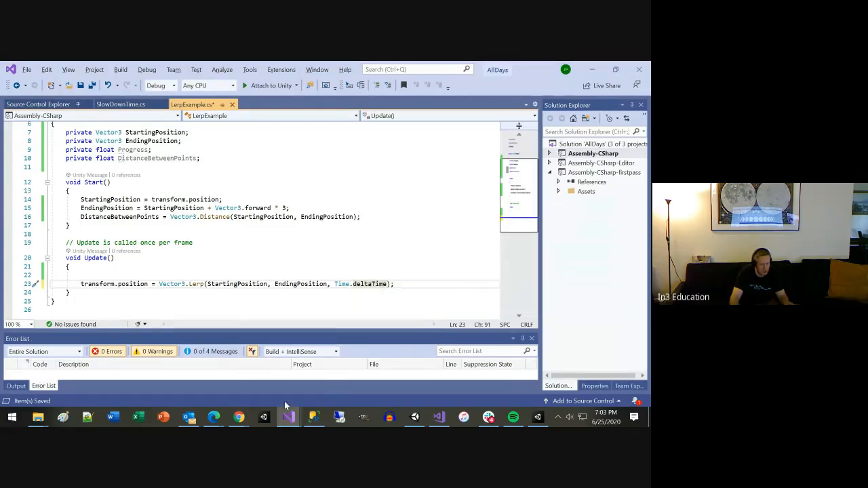
Step: Switch to Unity to check the Cylinder's placement in the Day5 scene, and return to the AllDays script in Visual Studio
click(535, 418)
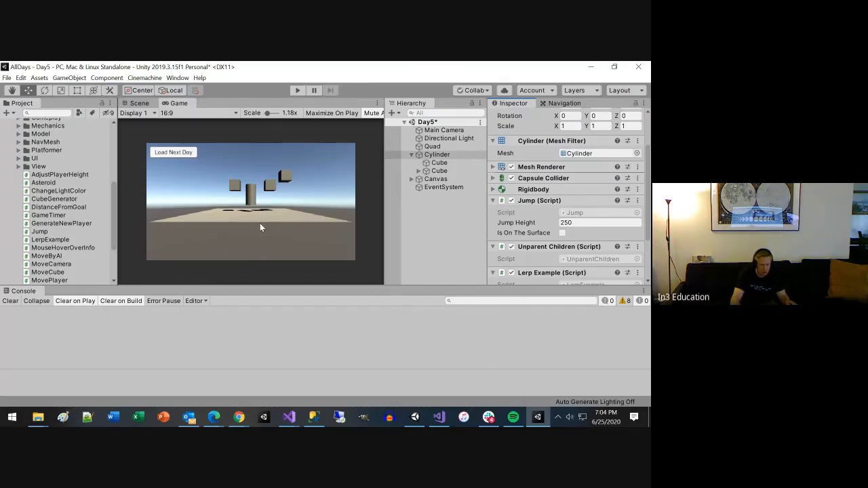
click(438, 417)
click(439, 417)
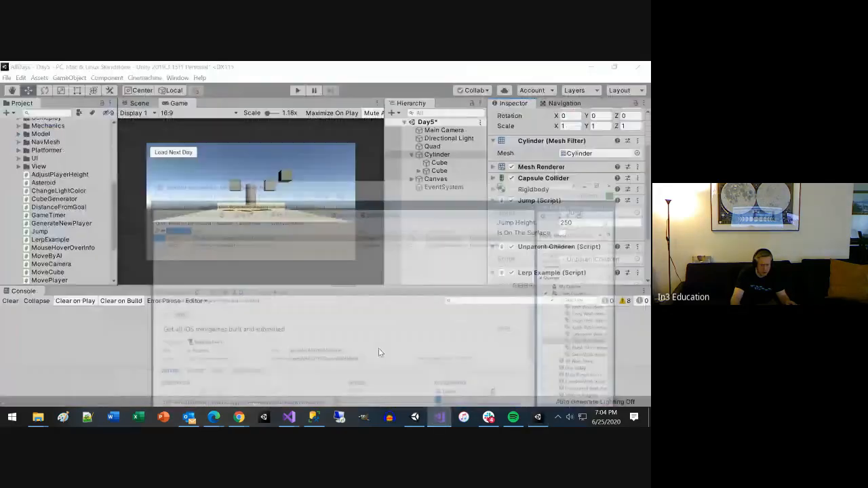
mouse_move(290, 416)
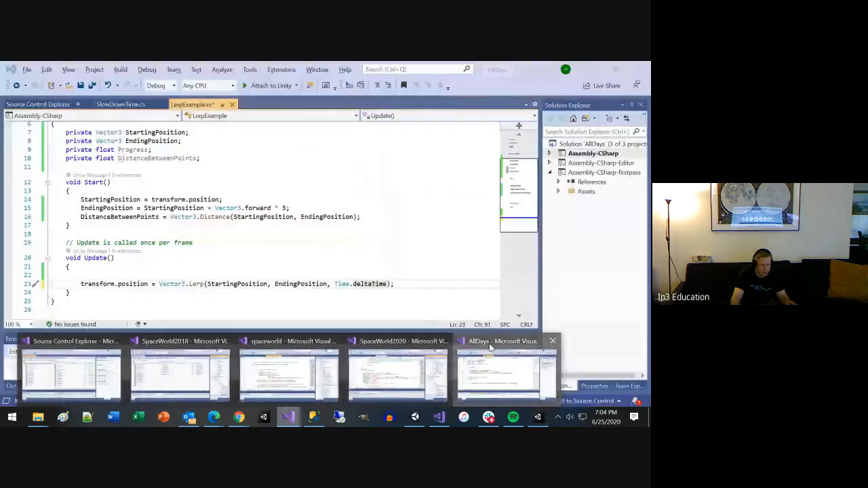
click(507, 373)
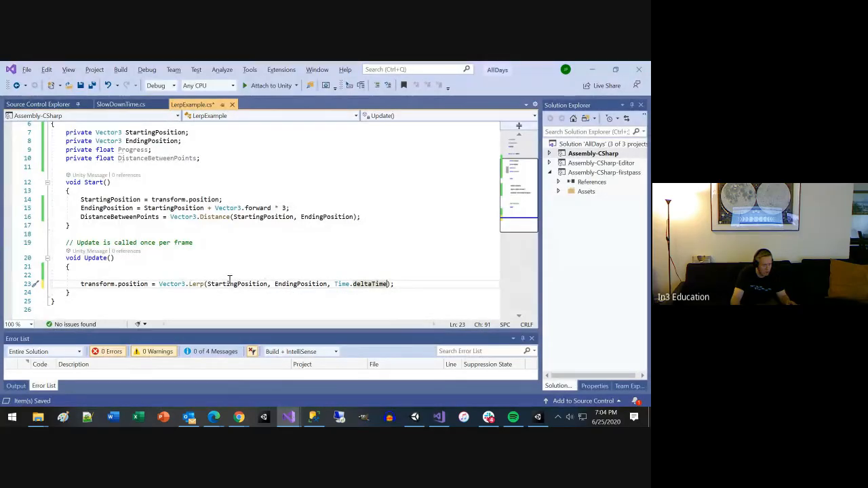
Step: Change the EndingPosition offset in Start() to Vector3.back * 6, saving the script along the way
double_click(259, 207)
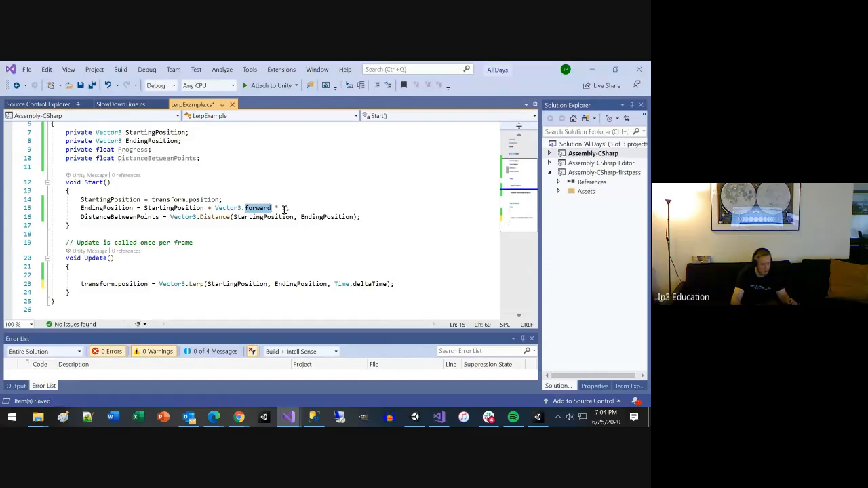
text(back)
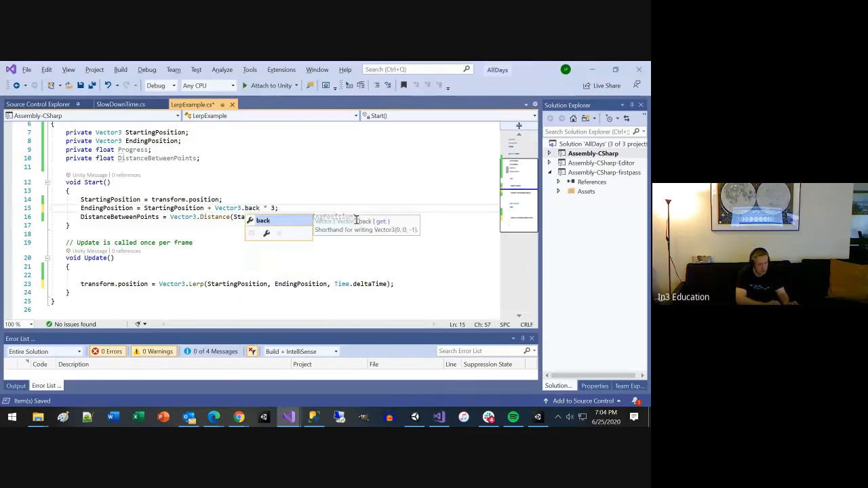
key(ctrl+s)
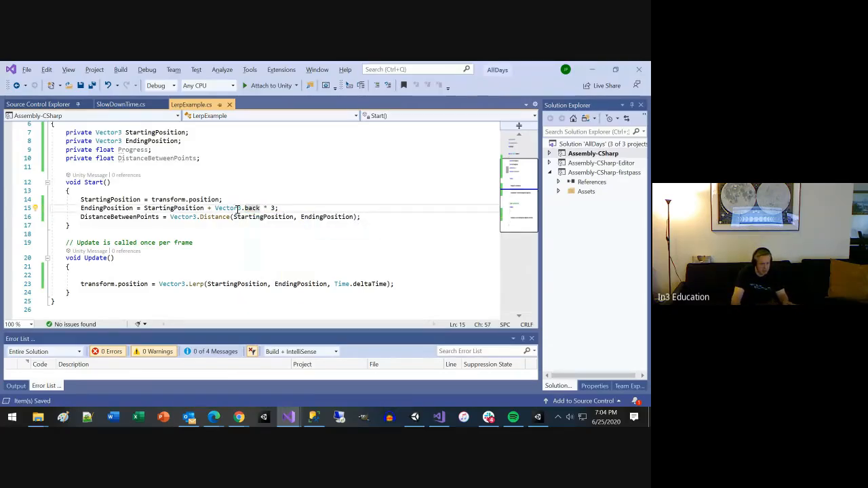
key(Right)
key(Right)
key(Right)
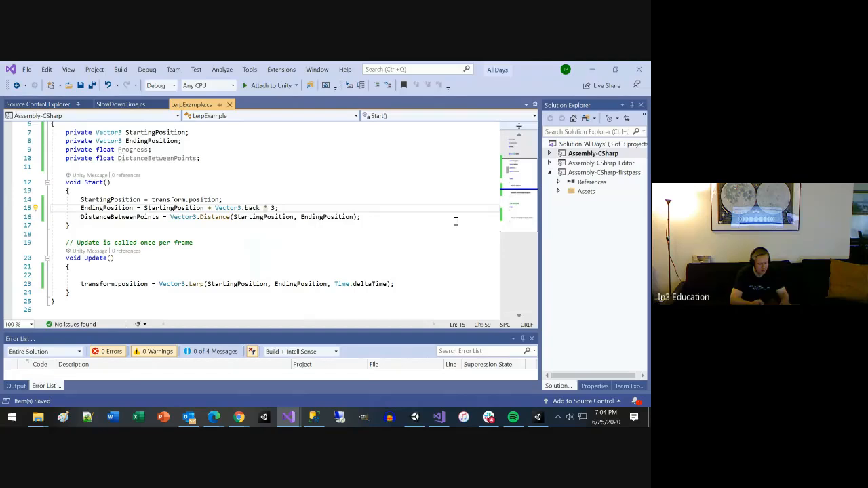
key(Delete)
text(6)
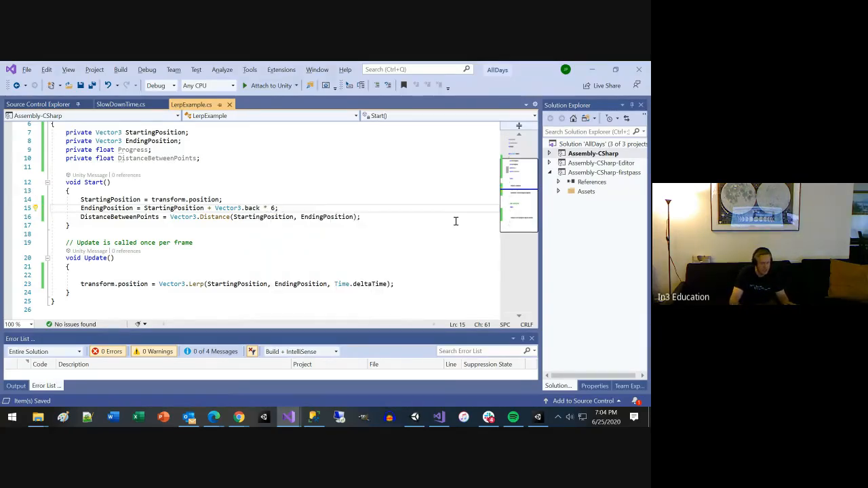
Step: Switch to Unity, run the Day5 scene to test the Cylinder's movement, and stop it
key(alt+Tab)
click(300, 90)
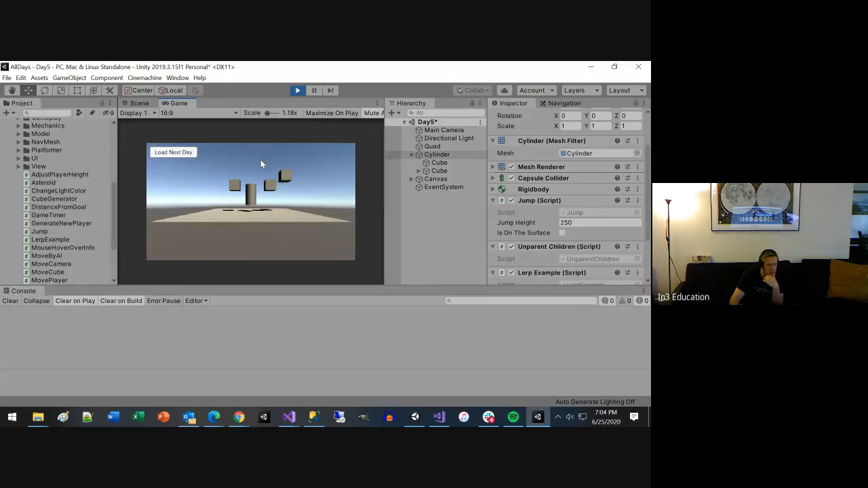
key(space)
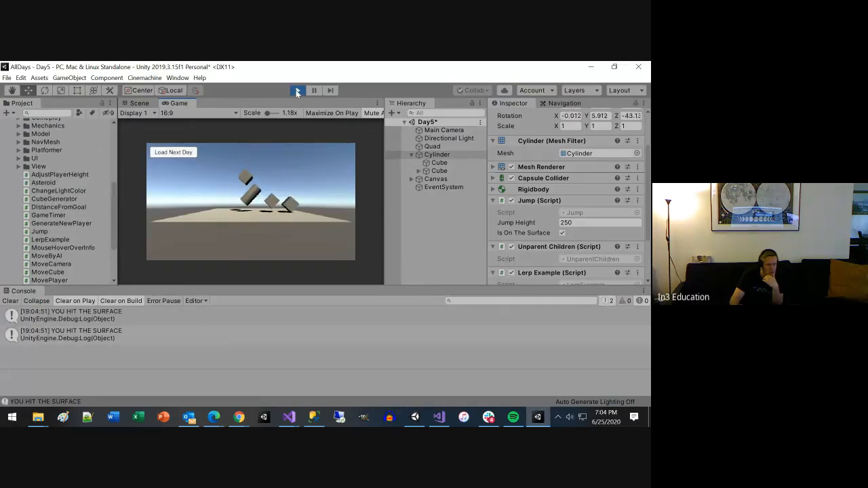
click(297, 90)
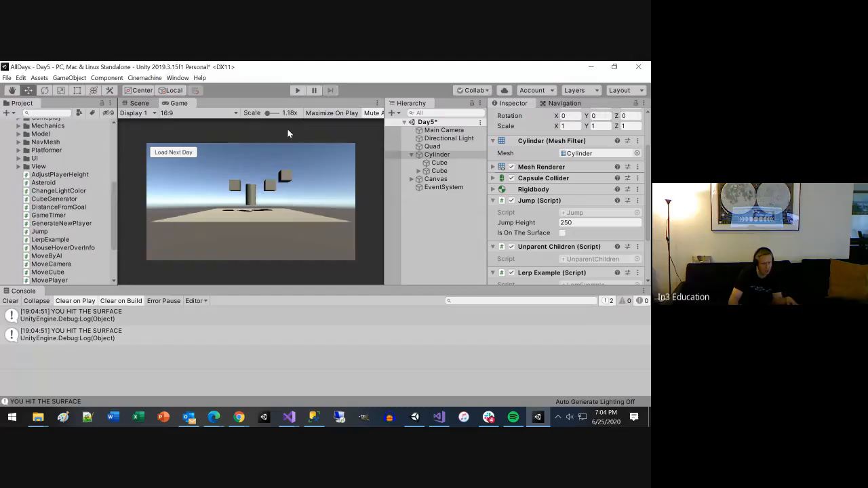
Step: Return to the script in Visual Studio, multiply Time.deltaTime in the Vector3.Lerp call by 0.1f and save
key(alt+Tab)
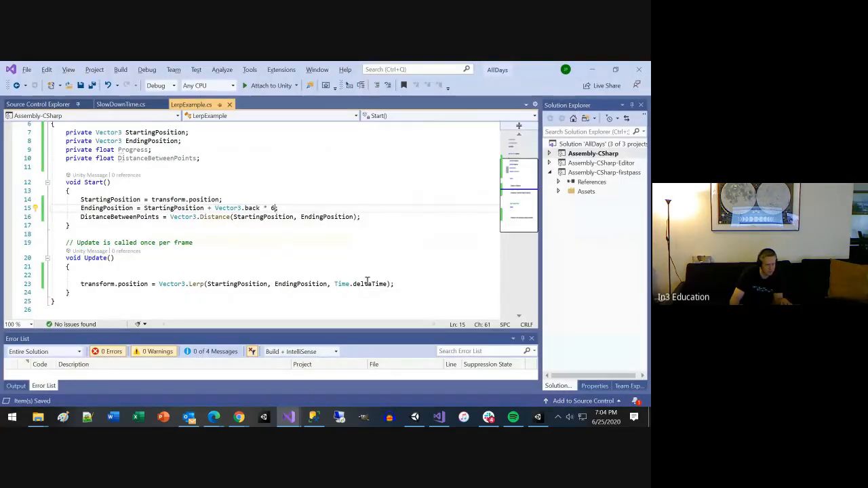
click(387, 283)
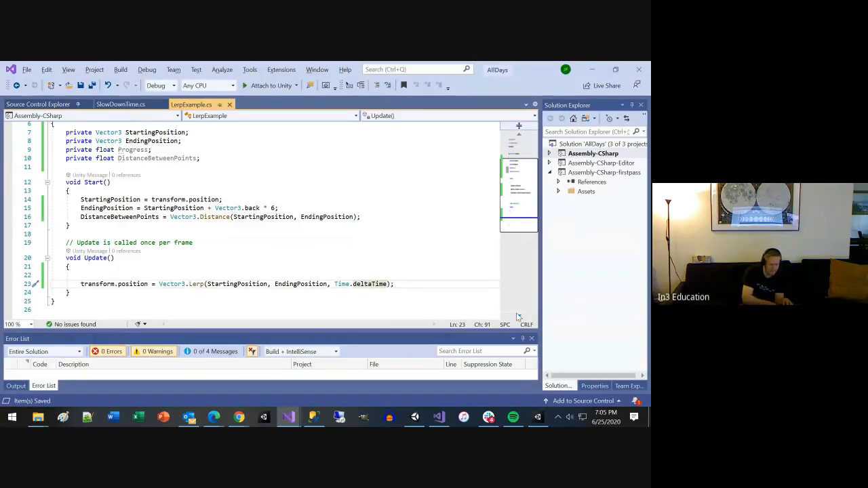
text(* 0.)
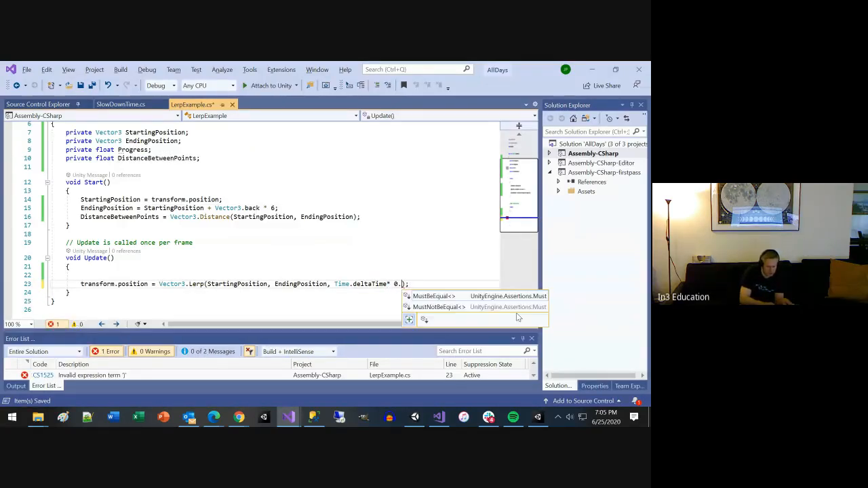
text(1f)
key(ctrl+s)
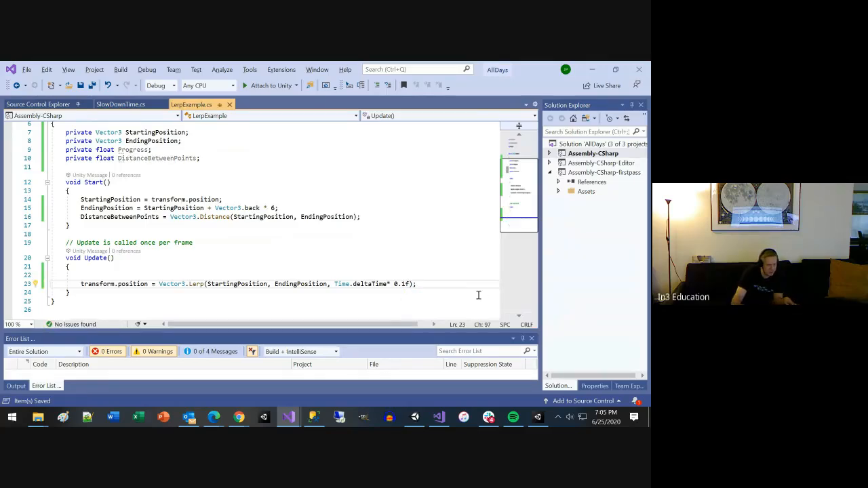
Step: Switch to Unity, run the scene, examine the Cylinder's motion in the Scene view and its Transform values, and stop the run
key(alt+Tab)
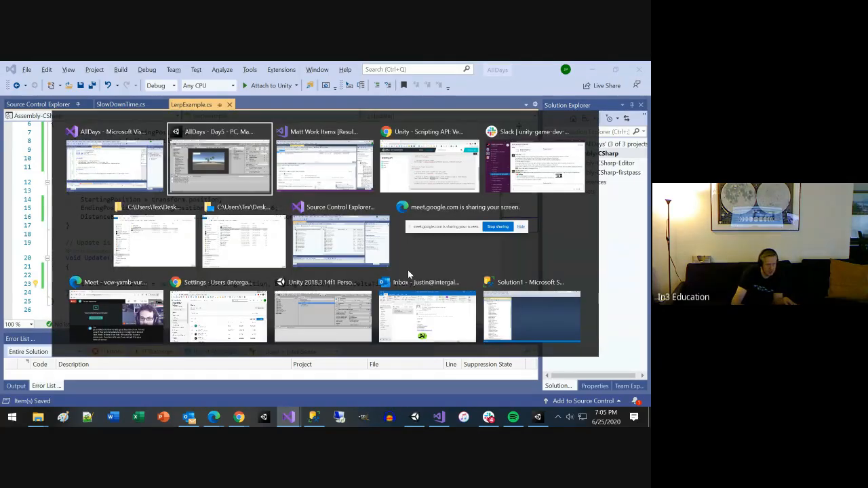
key(alt+Tab)
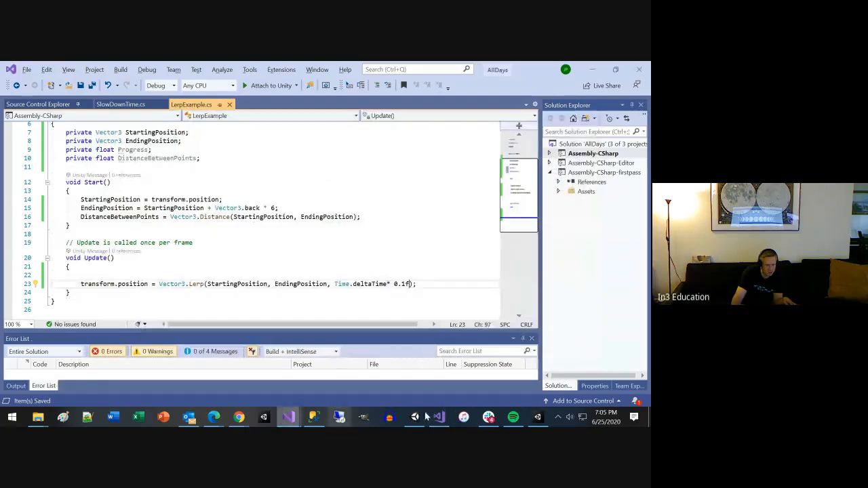
click(537, 416)
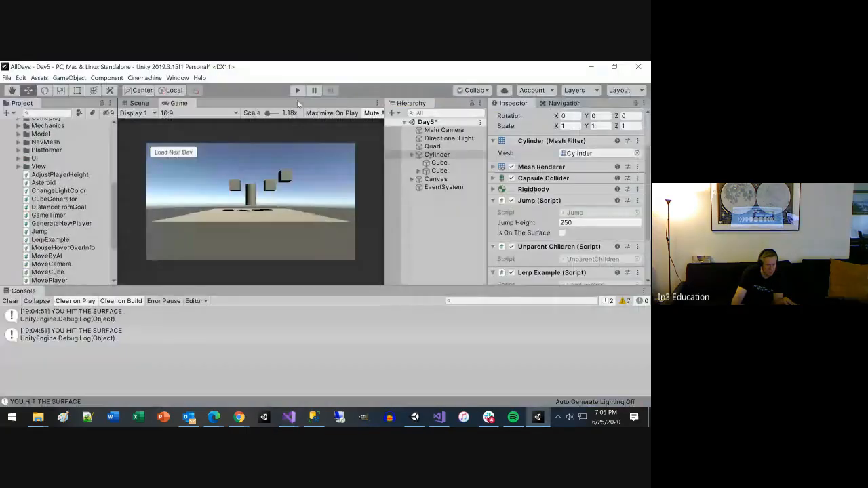
click(296, 90)
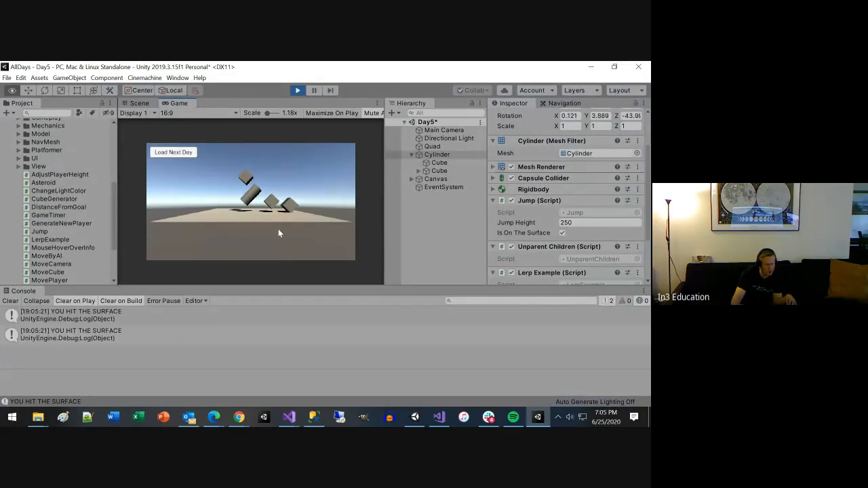
click(135, 103)
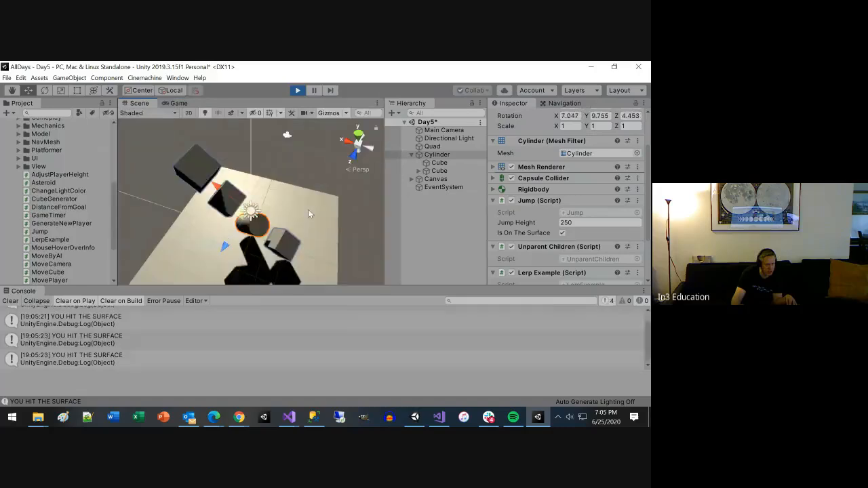
alt+drag(308, 213, 187, 160)
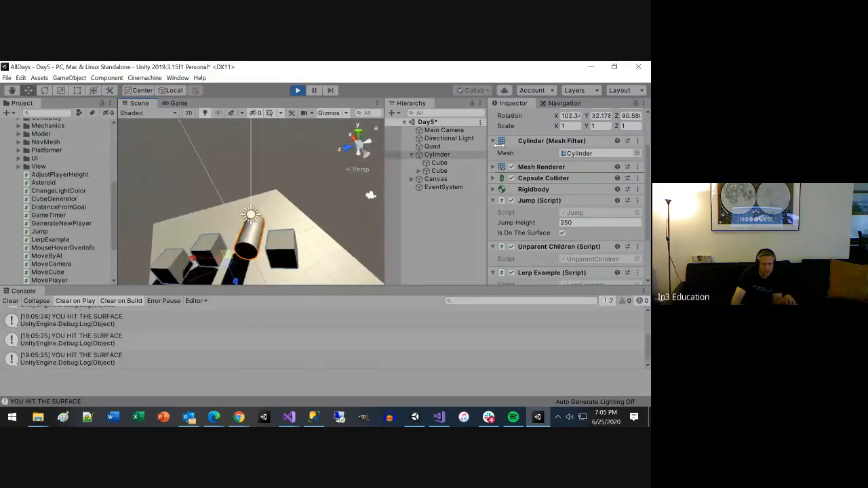
scroll(588, 167, up, 2)
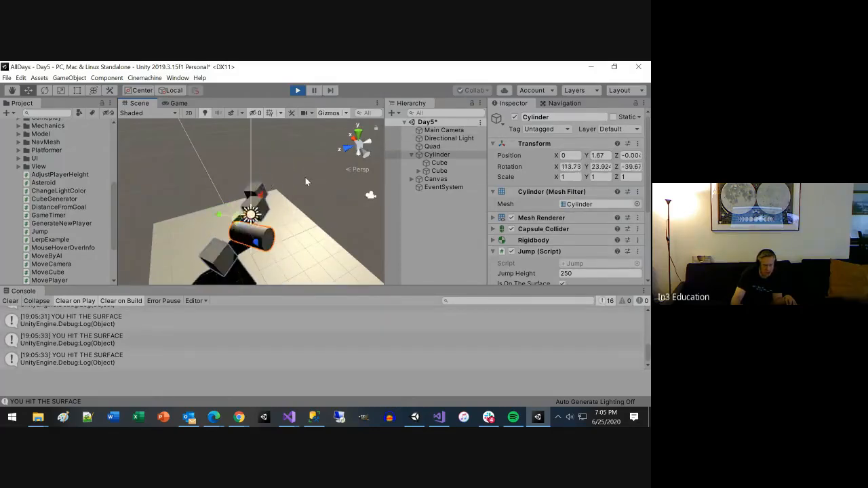
click(297, 90)
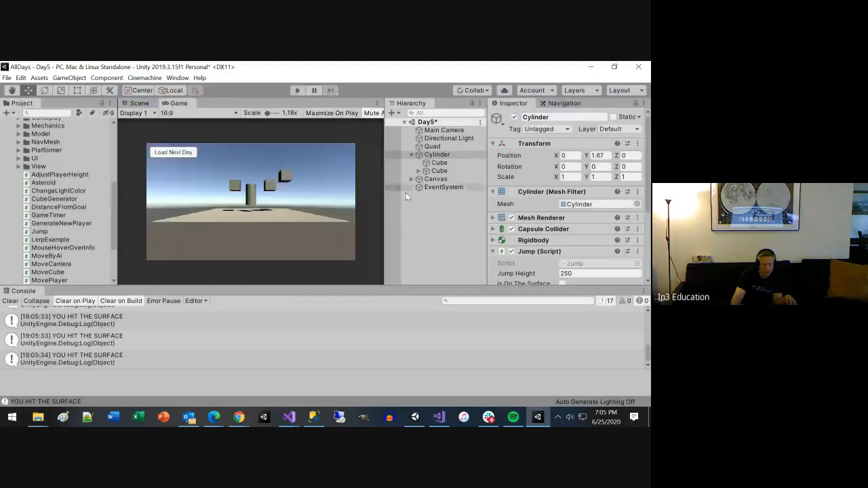
Step: Move both Cube children out of Cylinder to the root of the Day5 scene and save the scene
click(439, 163)
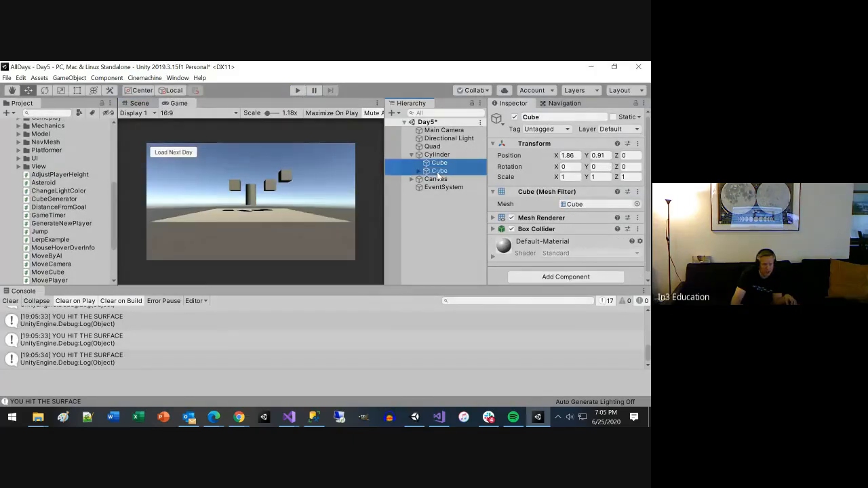
mouse_move(441, 160)
mouse_down()
mouse_move(442, 146)
mouse_move(435, 152)
mouse_up()
key(ctrl+s)
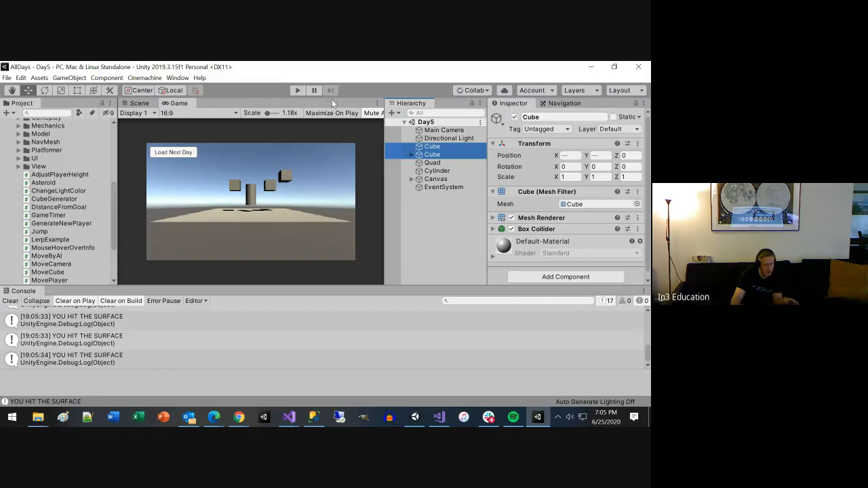
Step: Run the scene to check the Cylinder without its child cubes, stop it, and return to the script in Visual Studio
click(298, 90)
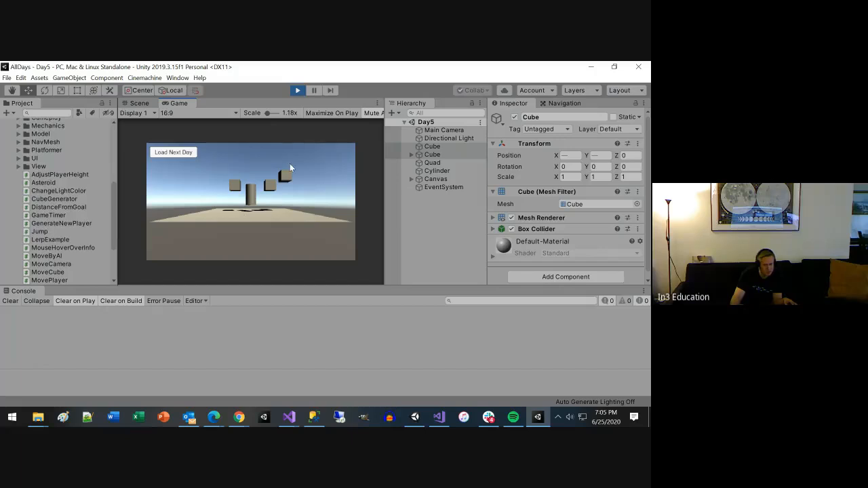
click(298, 91)
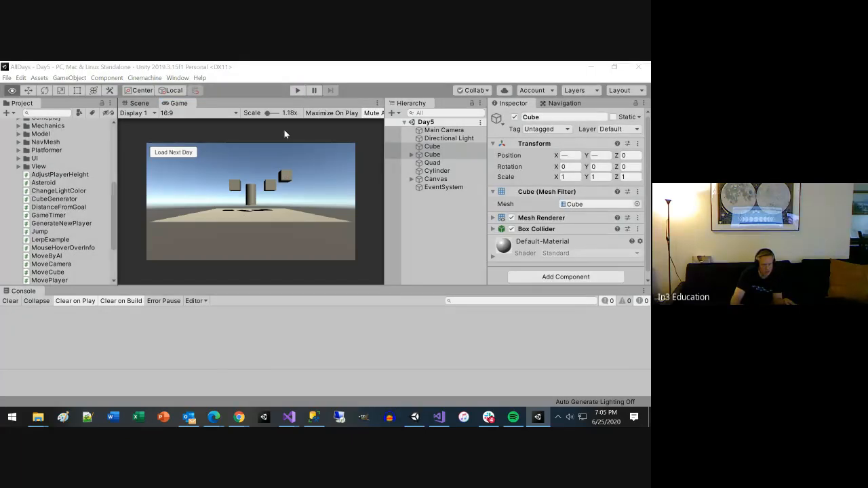
key(alt+Tab)
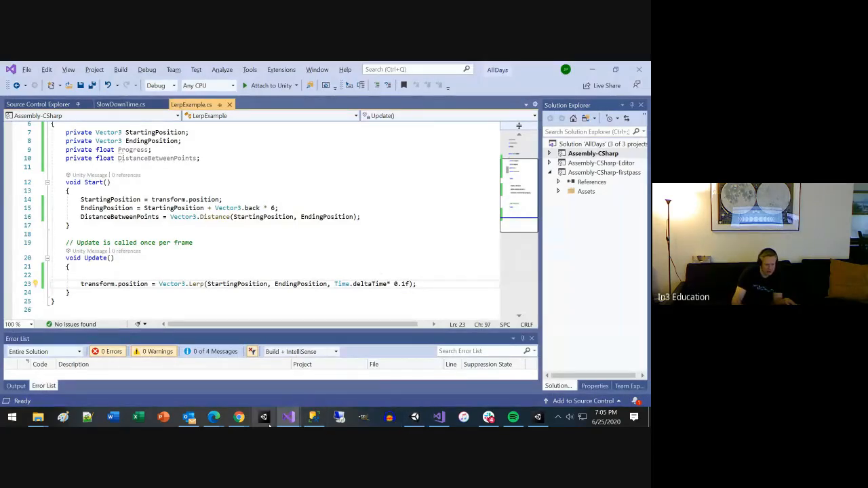
Step: Switch to the Vector3.Lerp documentation in Chrome and examine the line that calculates distCovered from Time.time, startTime and speed
click(238, 416)
click(263, 391)
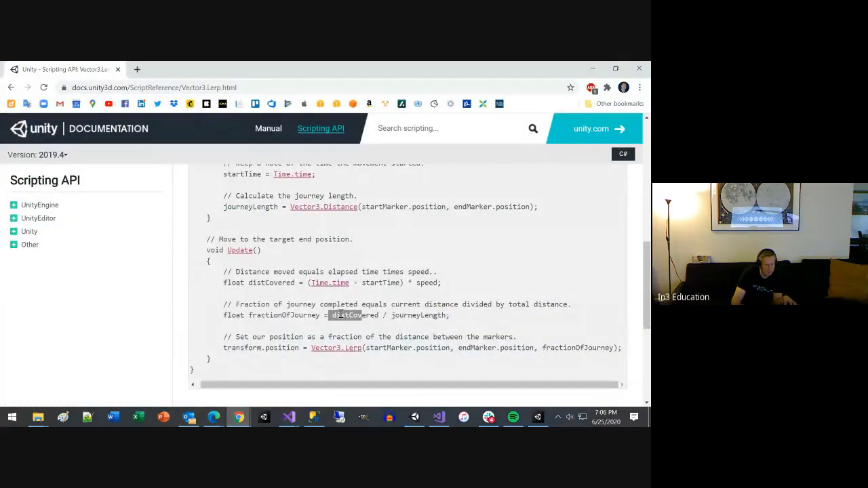
drag(221, 283, 441, 283)
key(ctrl+c)
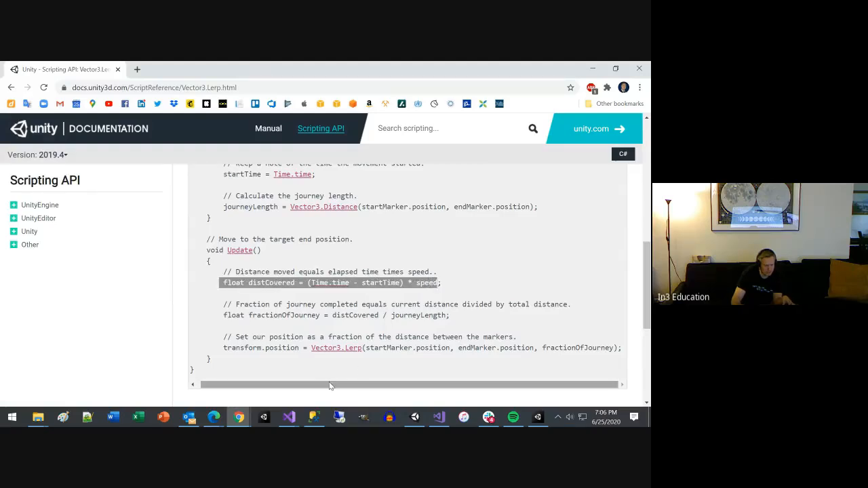
Step: Switch to Visual Studio and paste "float distCovered = (Time.time - startTime) * speed" into Update, above the Vector3.Lerp line
key(alt+Tab)
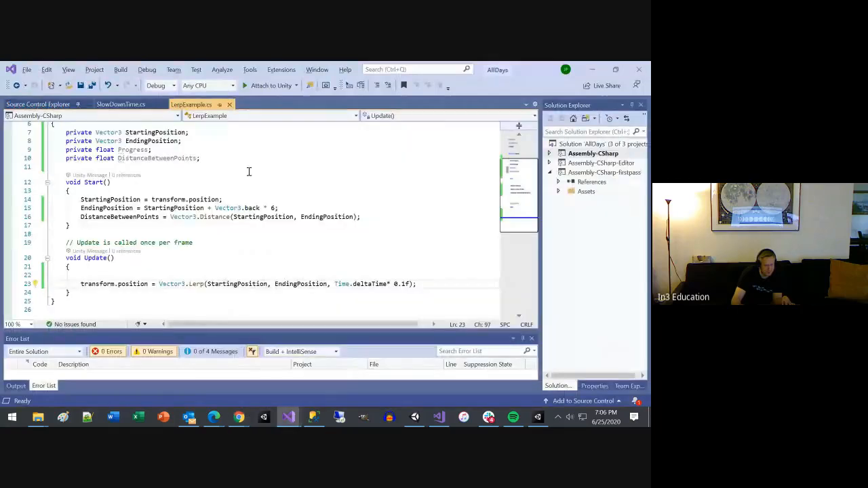
click(115, 273)
key(ctrl+v)
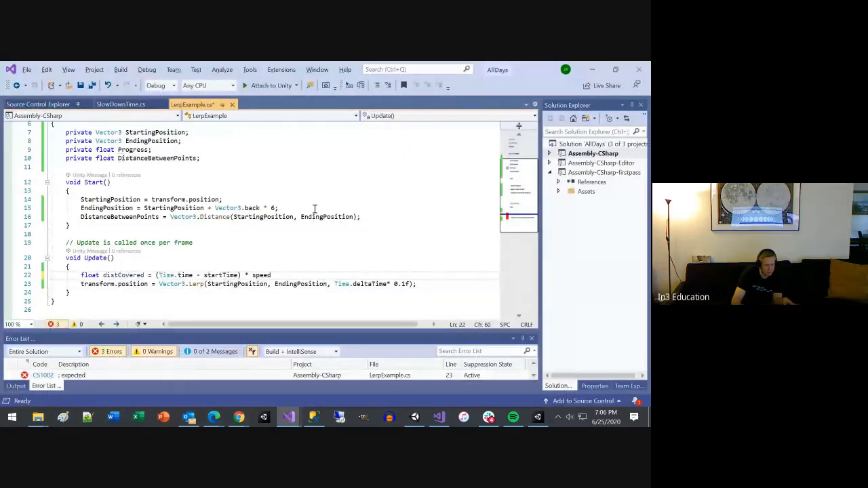
Step: Add an empty line after the DistanceBetweenPoints assignment in Start and declare the field "private float startTime;" below DistanceBetweenPoints
click(383, 216)
key(Return)
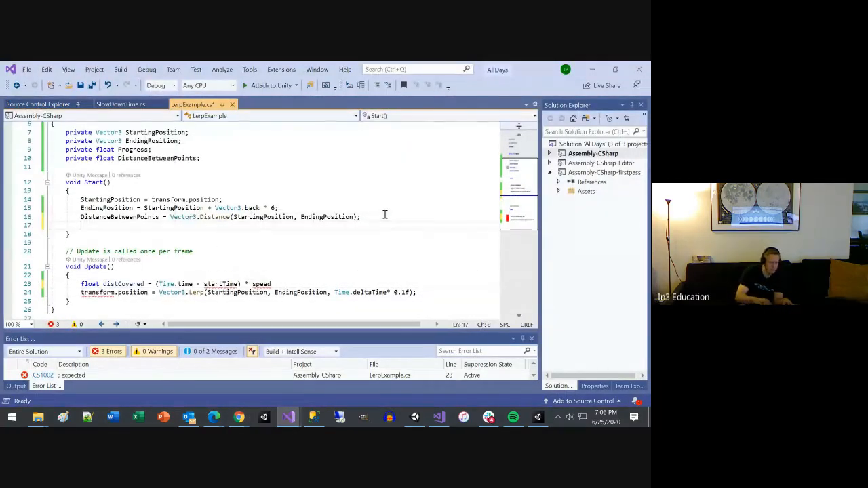
click(233, 166)
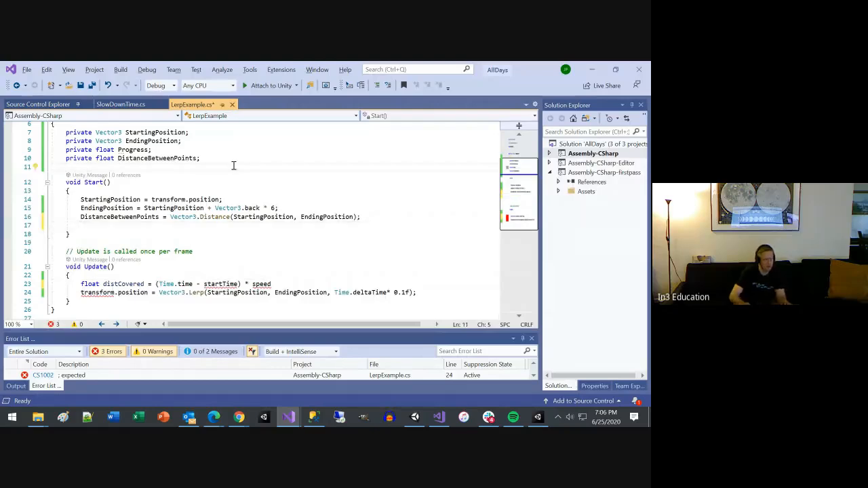
text(private )
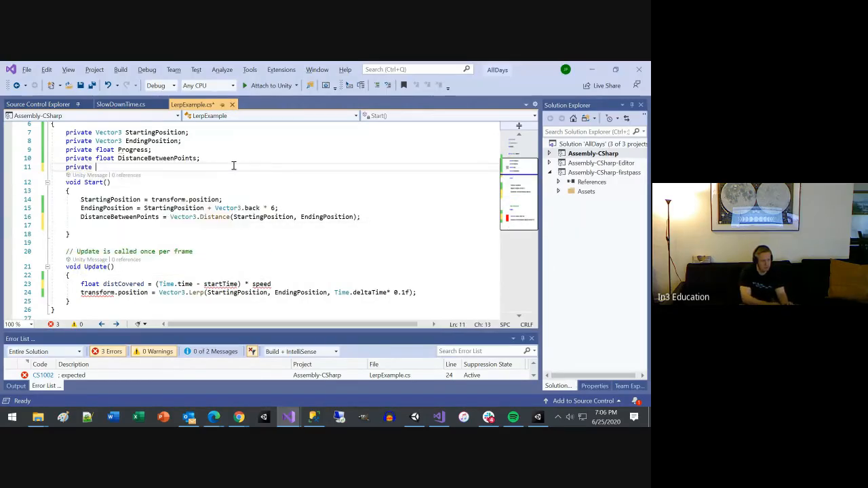
text(float startTim)
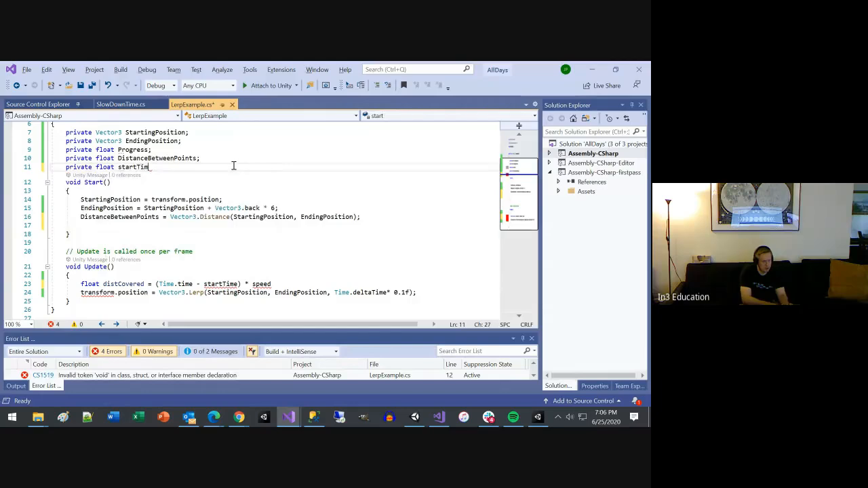
text(e;)
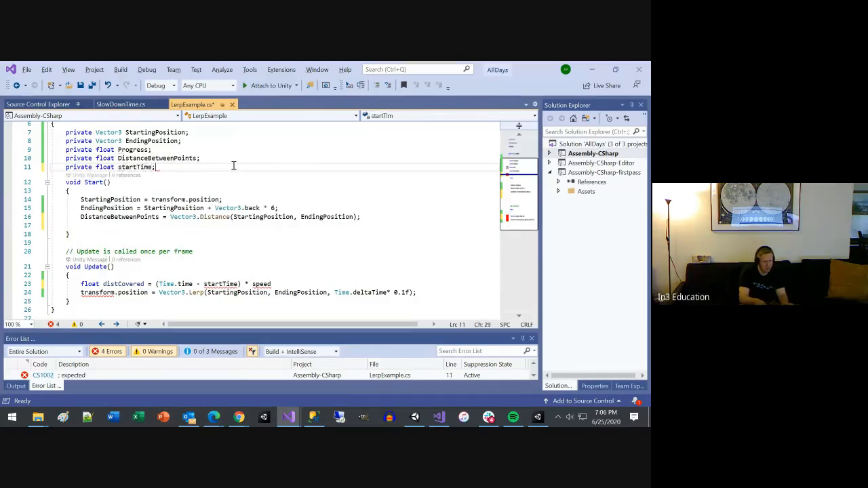
Step: Assign Time.time to startTime on the empty line at the end of Start and save the script
key(Down)
key(Down)
key(Down)
key(Down)
key(Down)
key(Down)
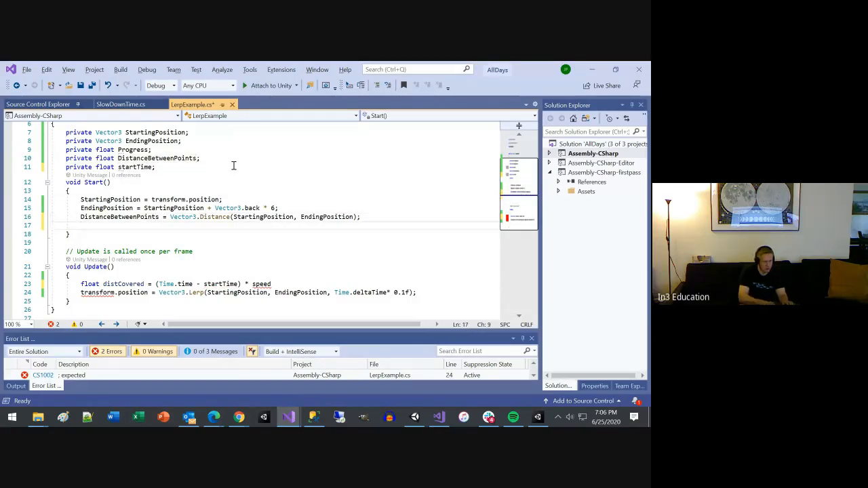
text(startTime )
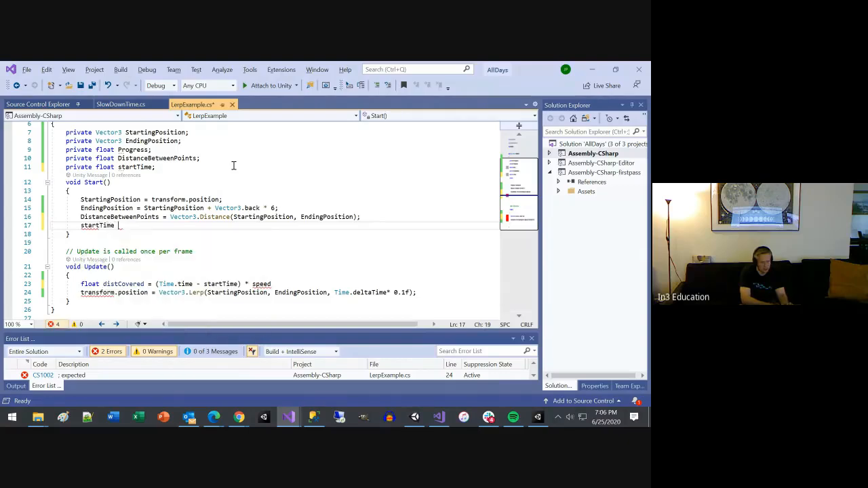
text(= Time.)
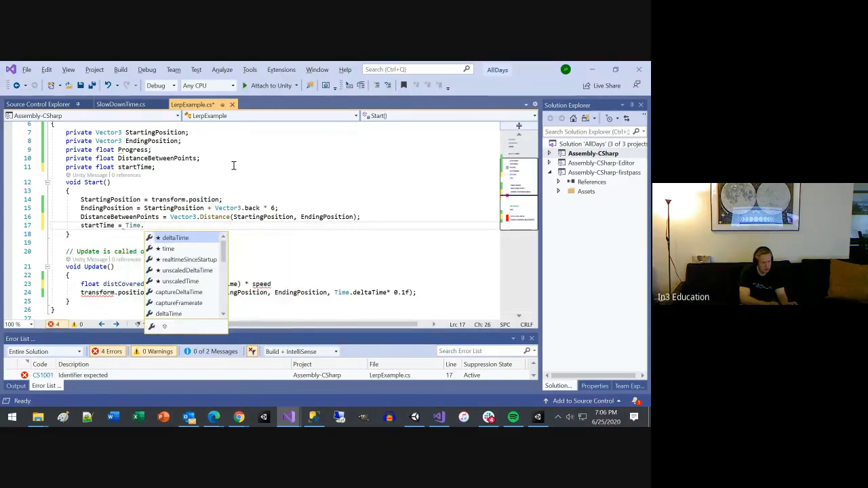
key(Down)
key(Tab)
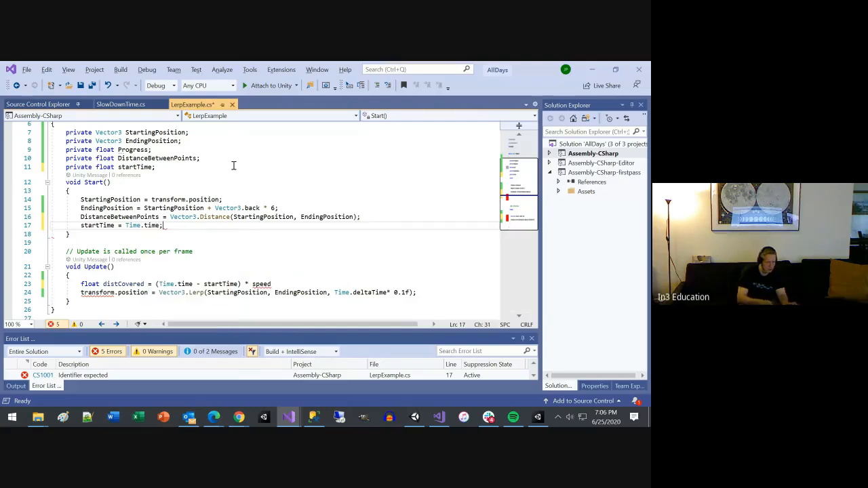
key(ctrl+s)
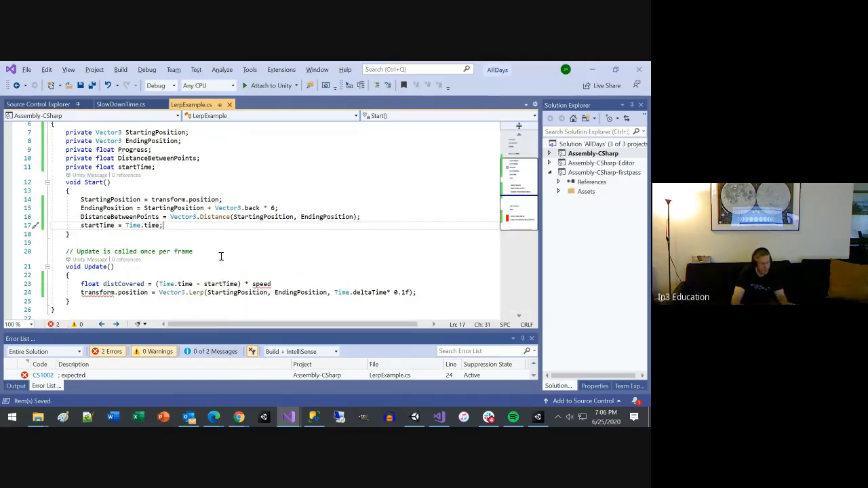
Step: Remove the speed multiplication from the distCovered line in Update and end the statement with a semicolon
double_click(263, 283)
key(BackSpace)
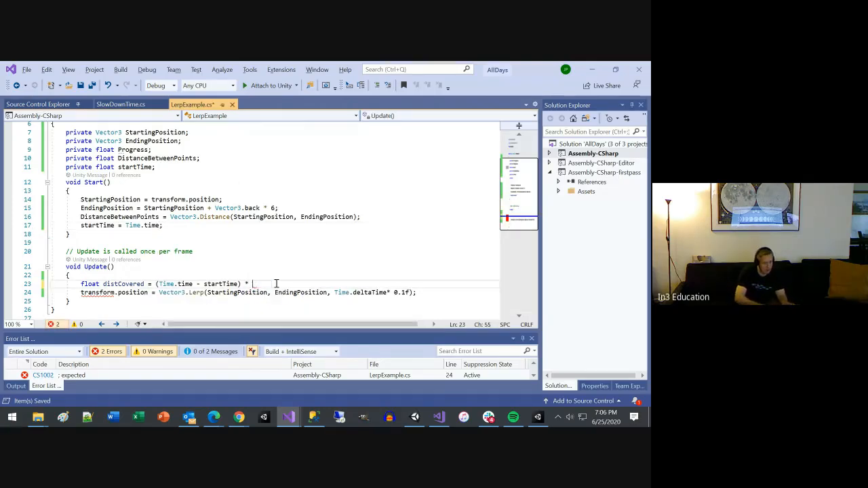
key(BackSpace)
key(BackSpace)
key(BackSpace)
text(;)
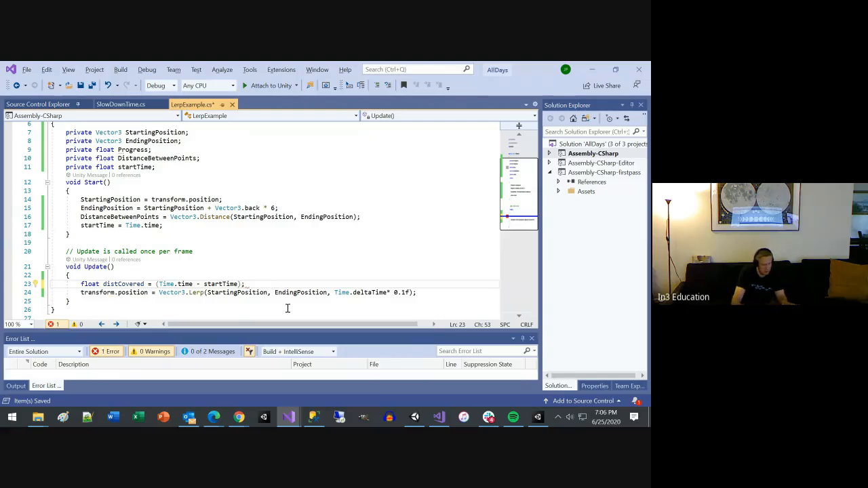
Step: Replace the Time.deltaTime* 0.1f argument of Vector3.Lerp with distCovered and save the script
double_click(129, 284)
key(ctrl+c)
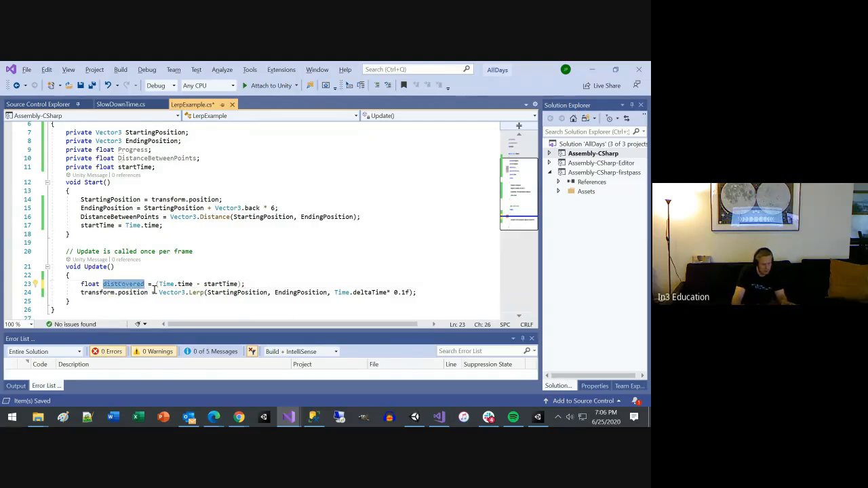
click(337, 293)
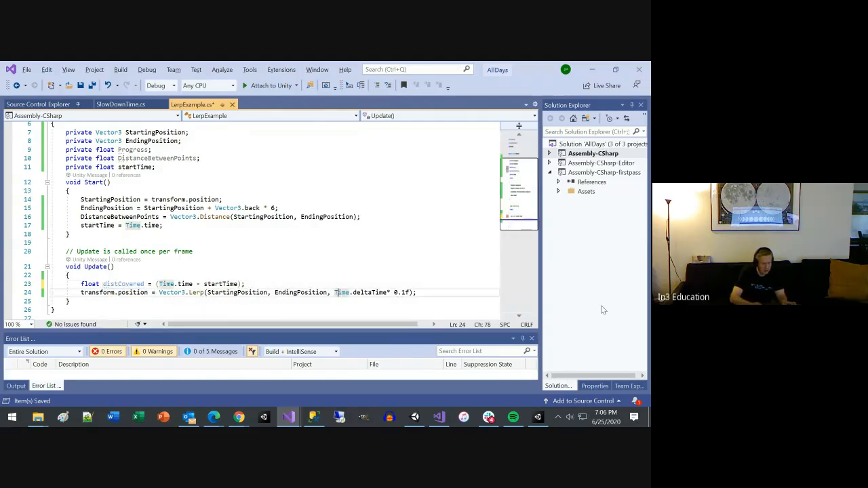
key(shift+End)
key(shift+Left)
key(shift+Left)
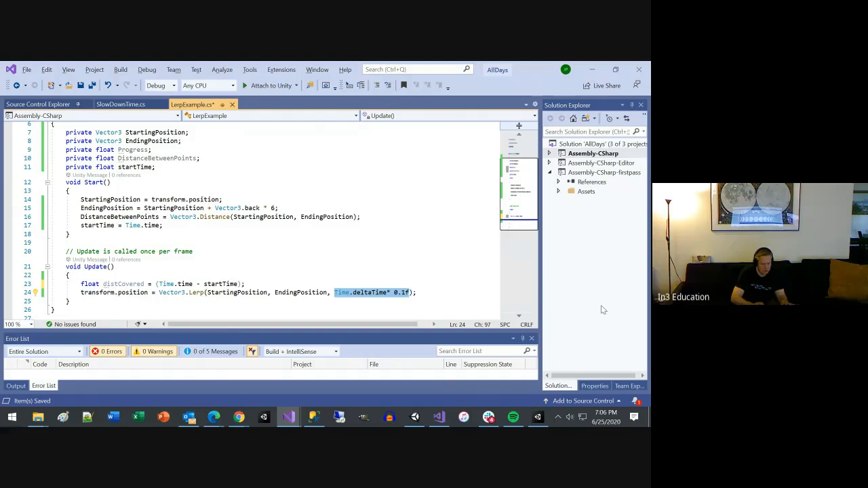
key(ctrl+v)
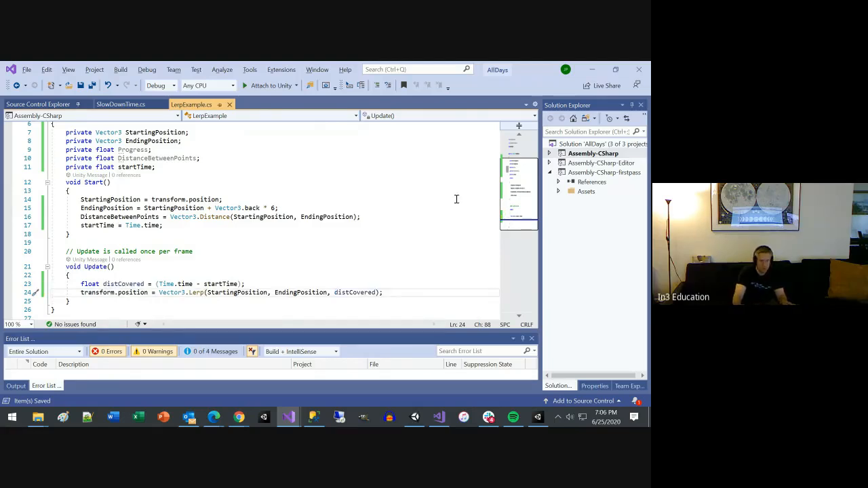
Step: Switch to Unity, run the Day5 scene to check the Cylinder's movement in the Game view, and stop the run
key(alt+Tab)
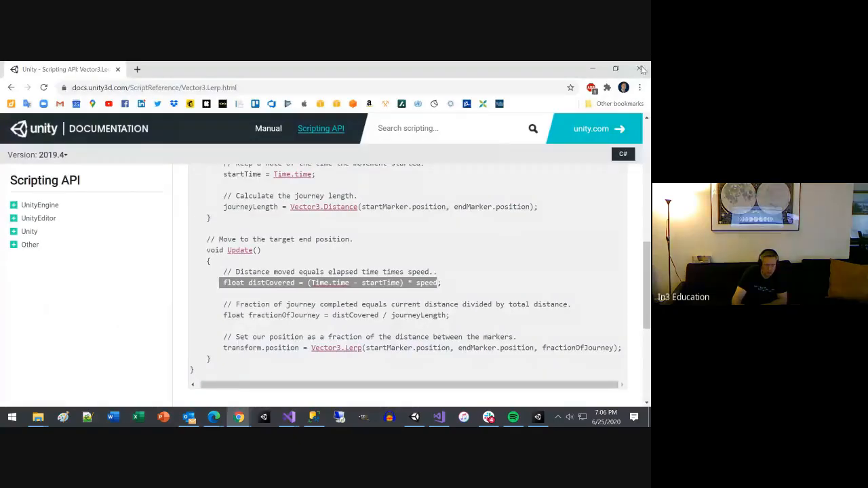
click(239, 417)
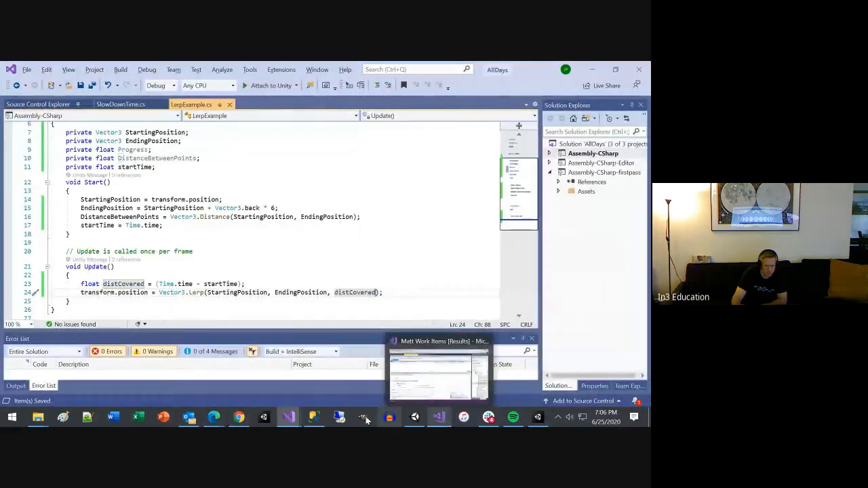
click(537, 417)
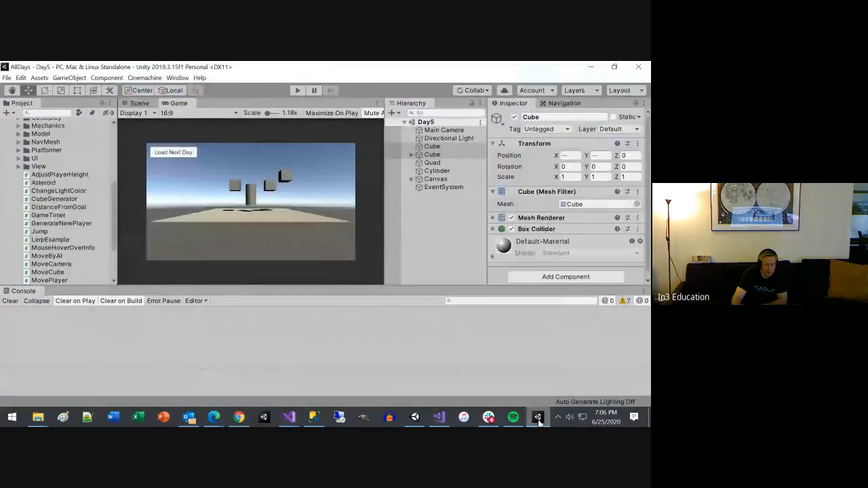
click(295, 91)
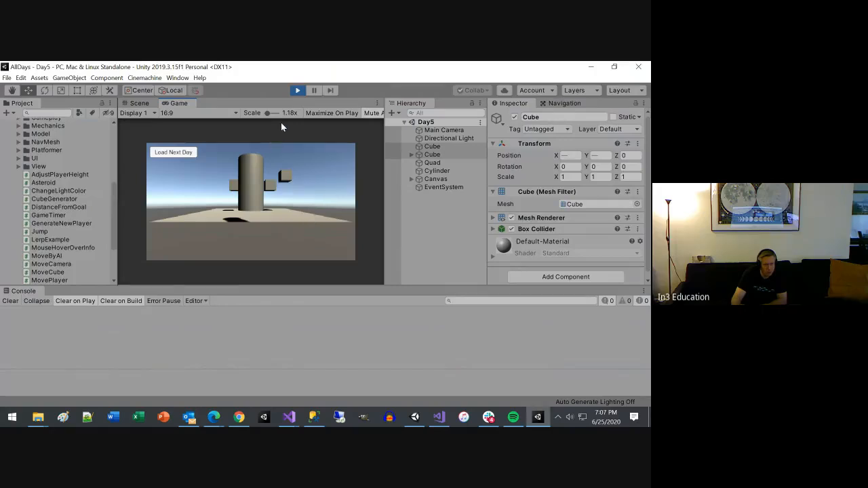
click(296, 91)
click(297, 91)
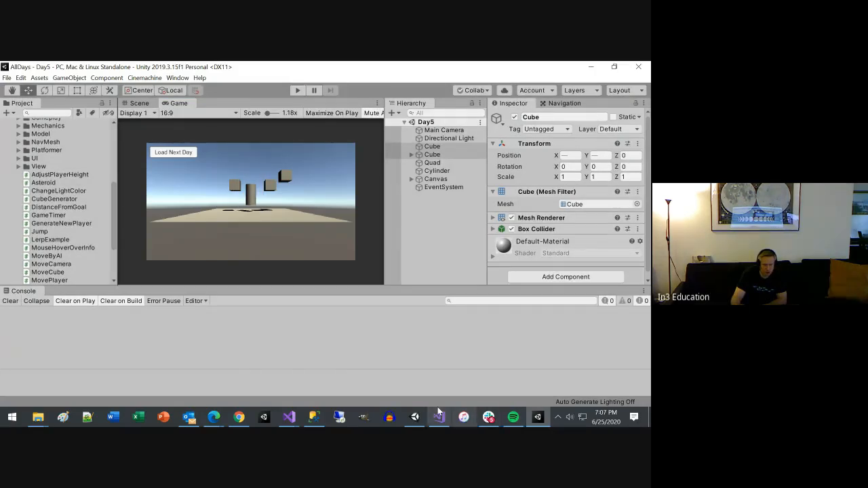
Step: Switch to Slack and examine the Inputs, Raycasting and Debugging topics in the course's scripting list
click(489, 417)
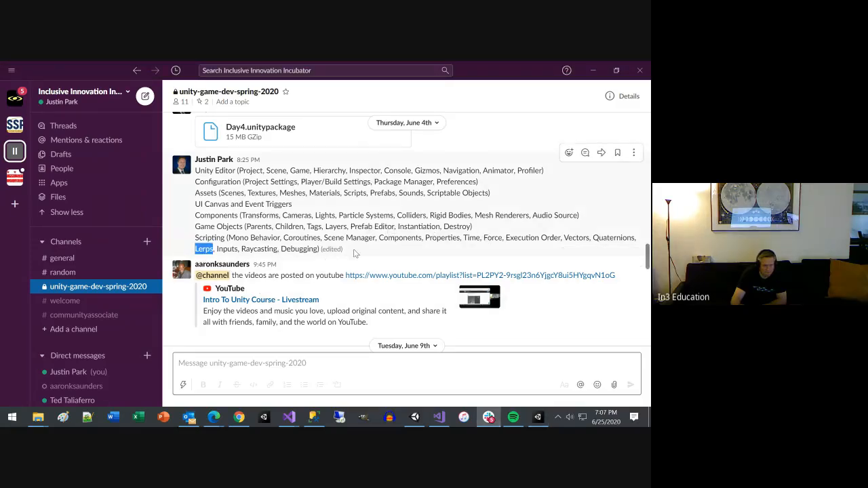
double_click(228, 249)
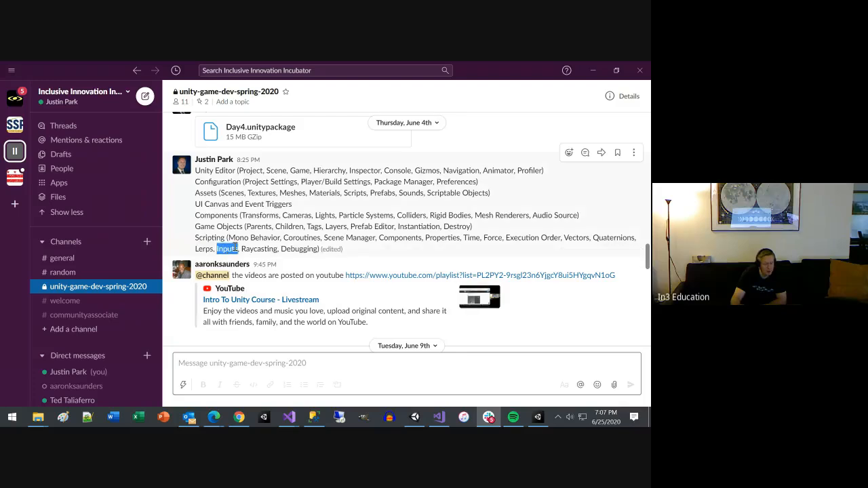
double_click(257, 249)
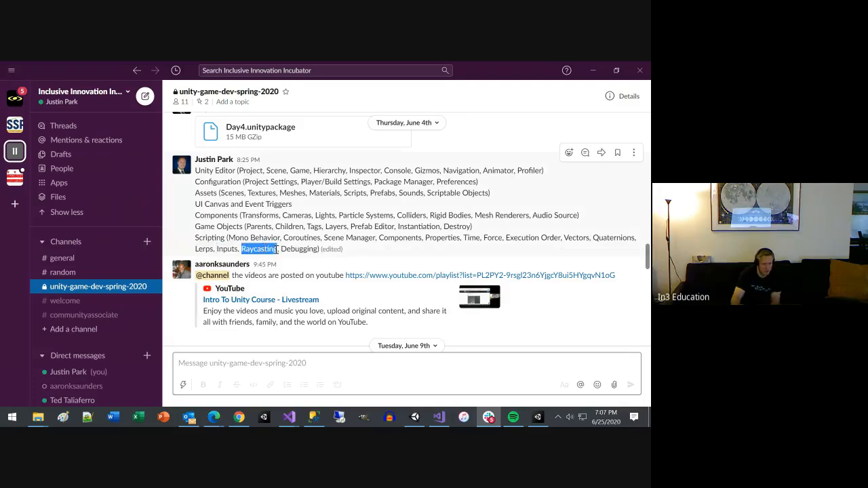
double_click(299, 249)
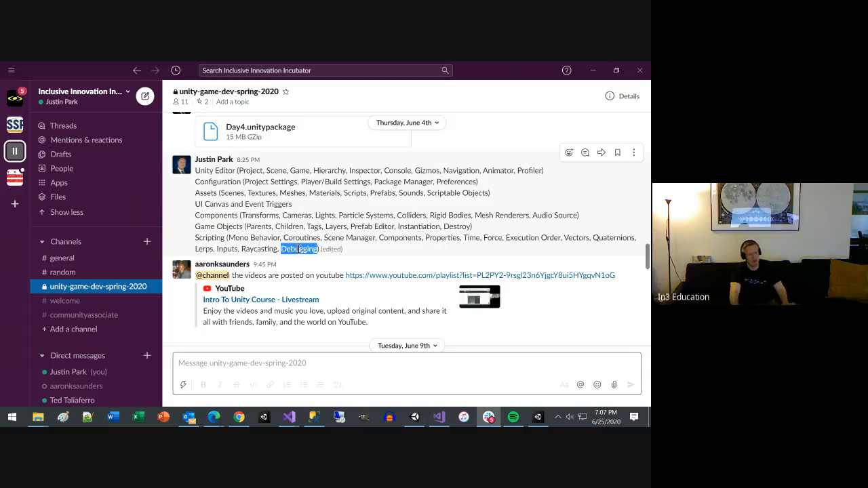
Step: Switch to Unity to view the Day5 objects in the Scene view, recheck the Slack topic list, and return to LerpExample in Visual Studio
key(alt+Tab)
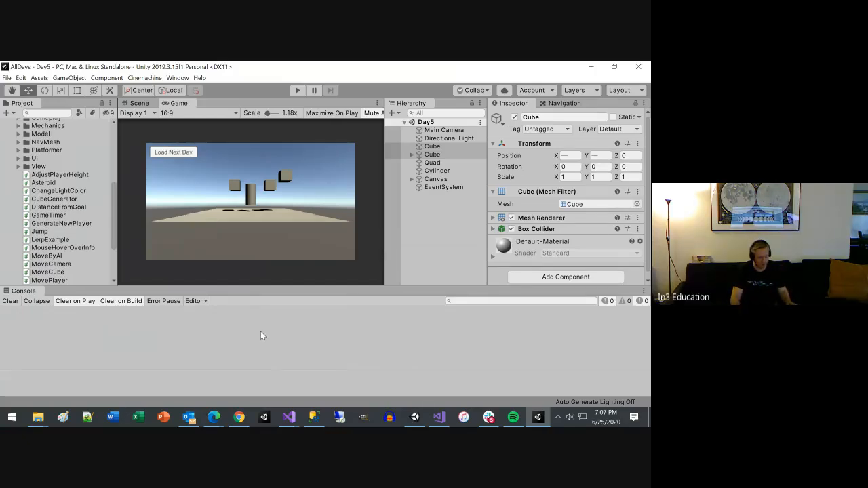
click(137, 103)
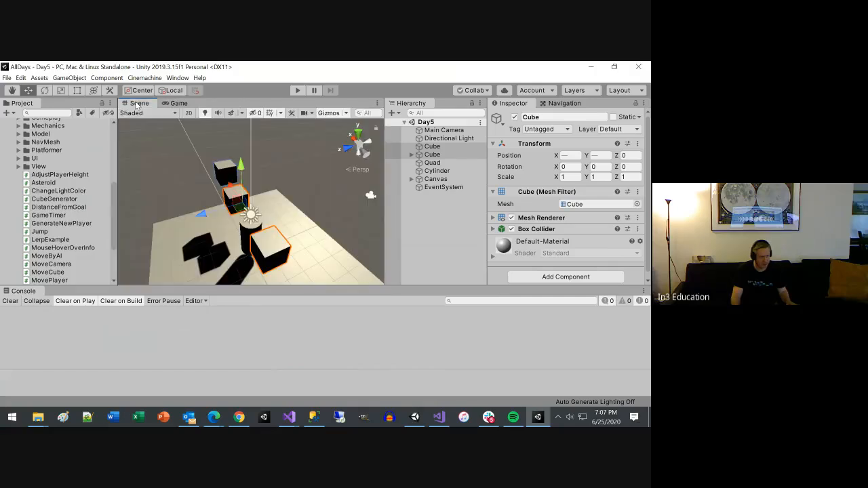
scroll(221, 244, down, 3)
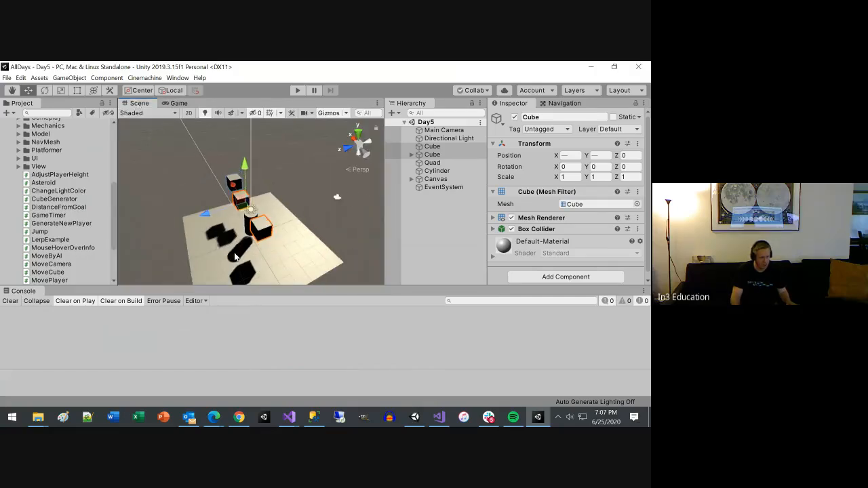
click(488, 417)
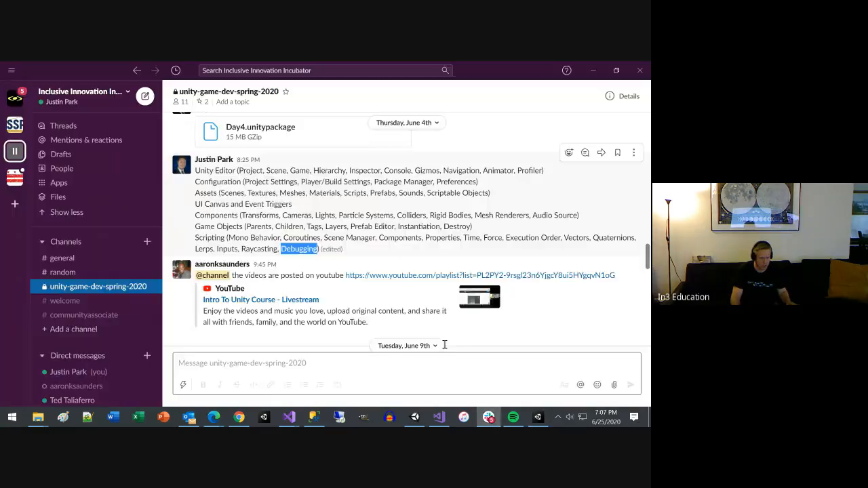
key(alt+Tab)
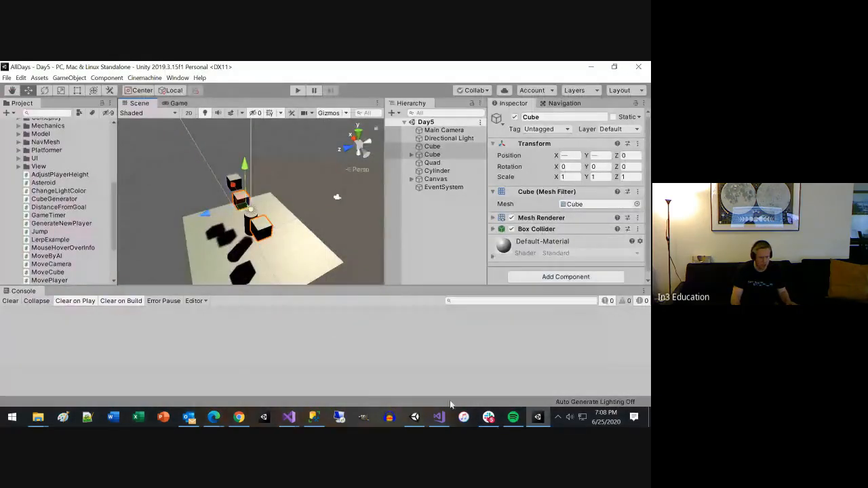
mouse_move(287, 418)
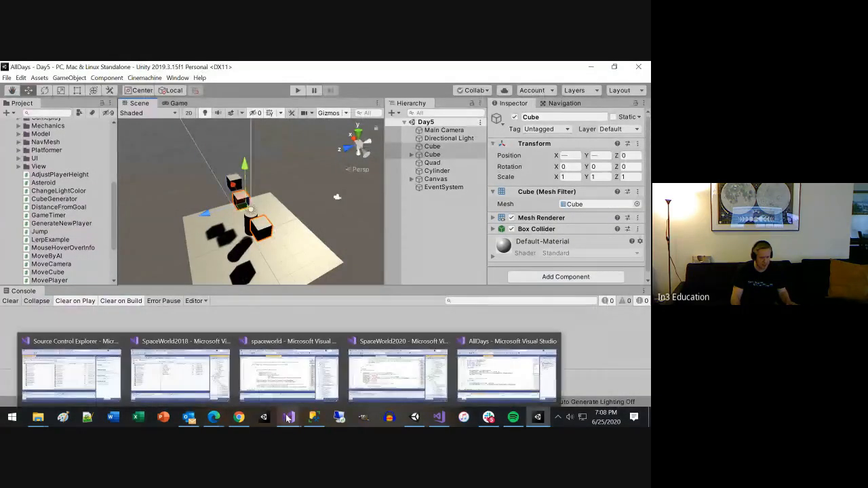
click(507, 373)
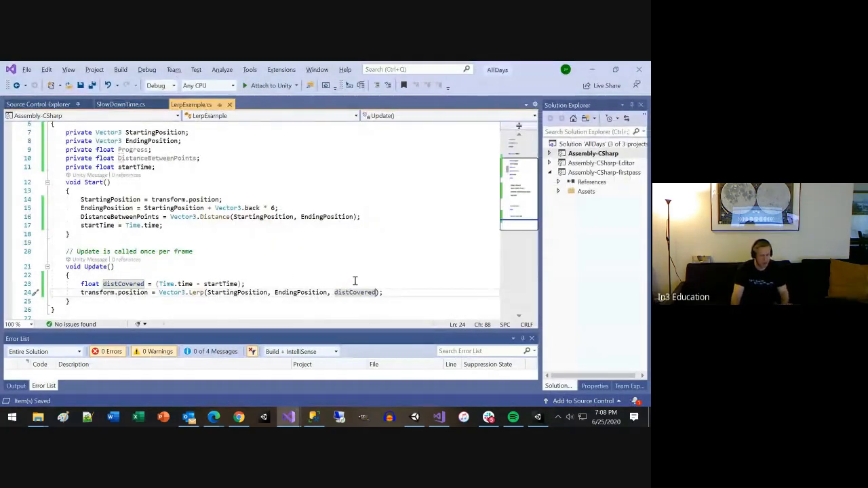
Step: Add a Debug.DrawLine call below the Vector3.Lerp line in Update, using the overload with start, end and color
click(411, 292)
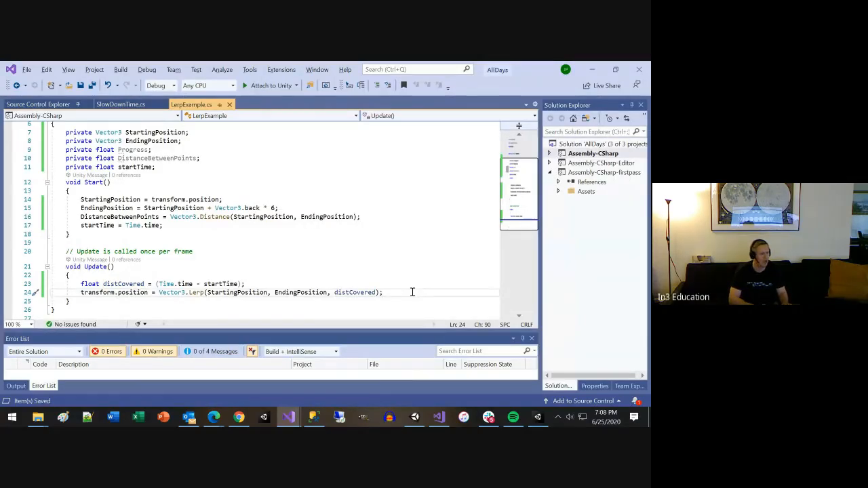
key(Return)
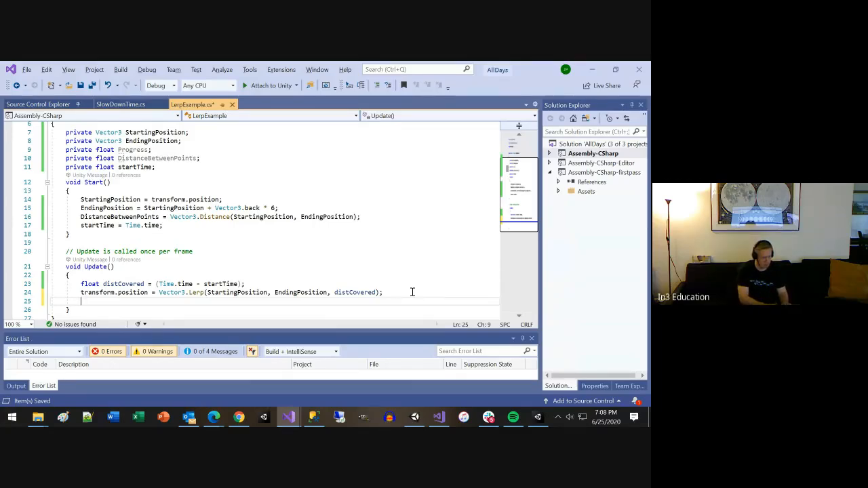
text(de)
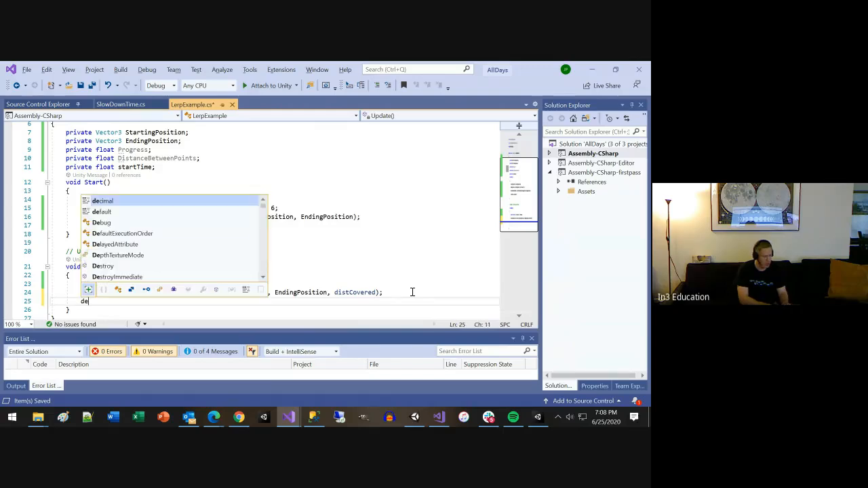
text(bug.dr)
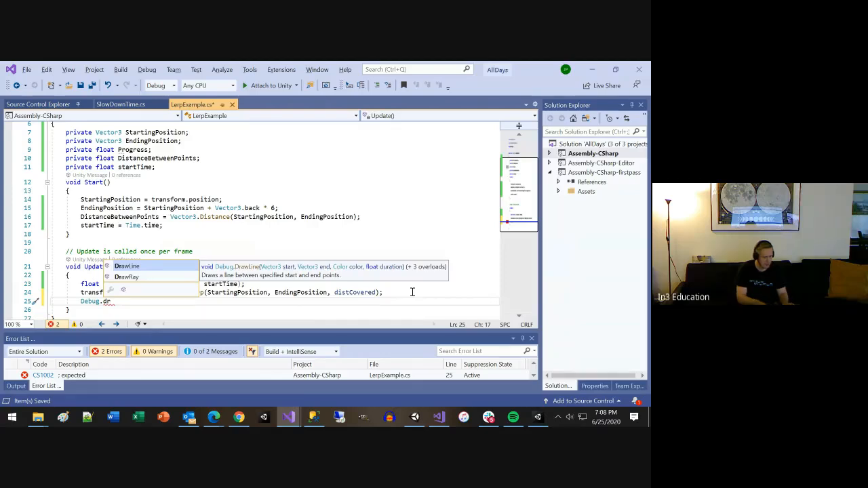
key(Tab)
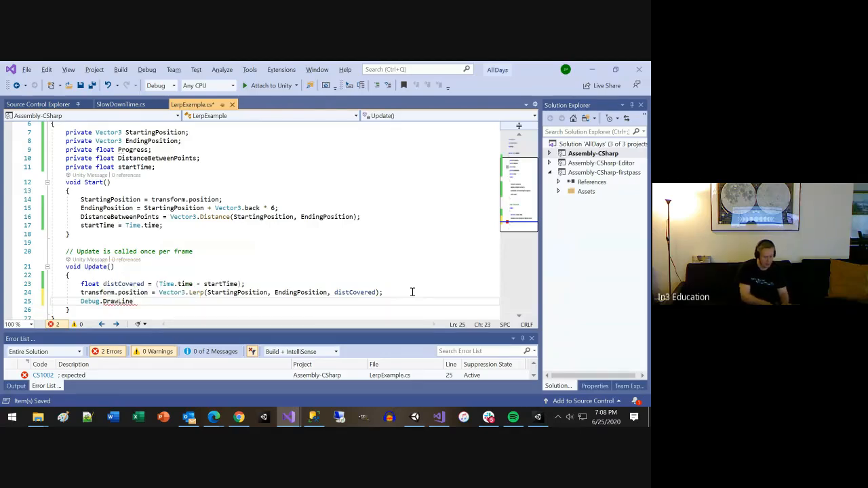
text(()
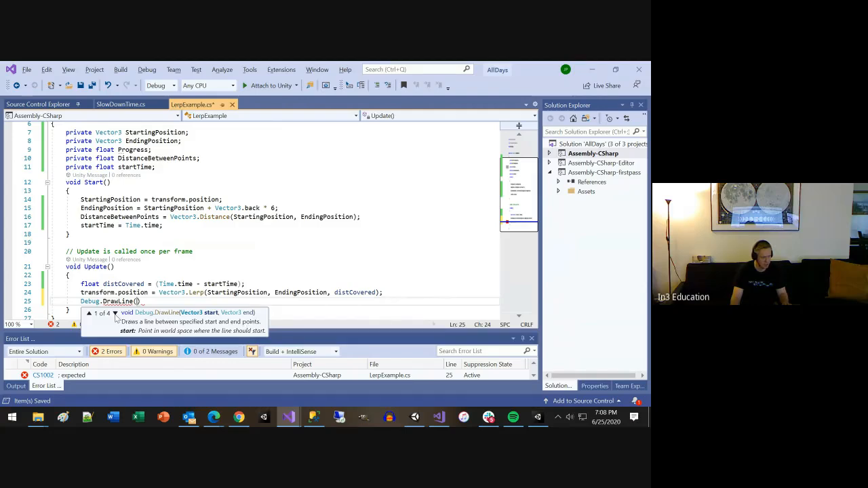
click(115, 314)
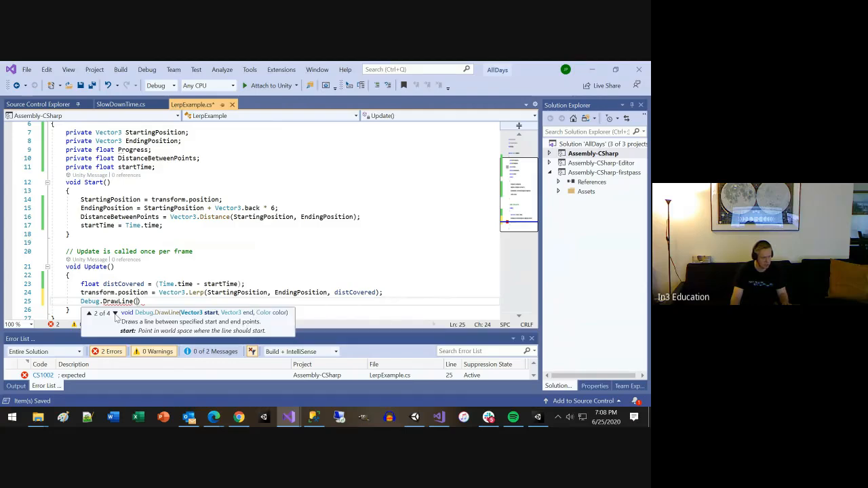
click(115, 314)
click(116, 314)
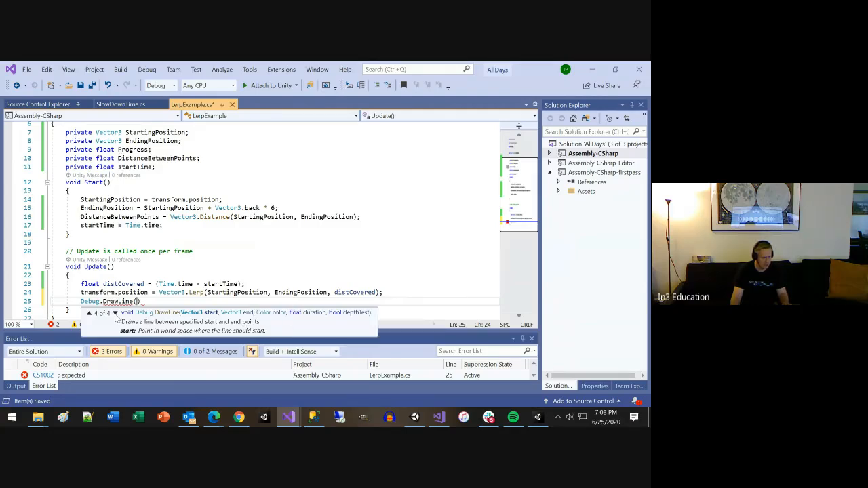
click(89, 314)
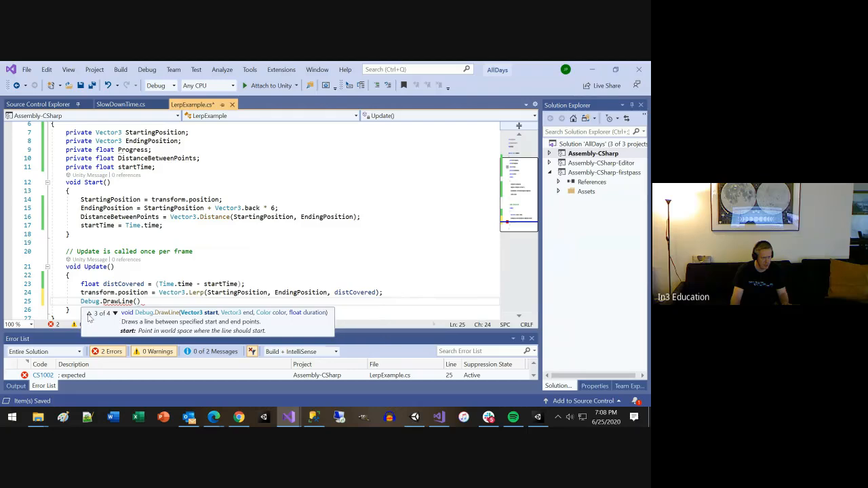
click(89, 314)
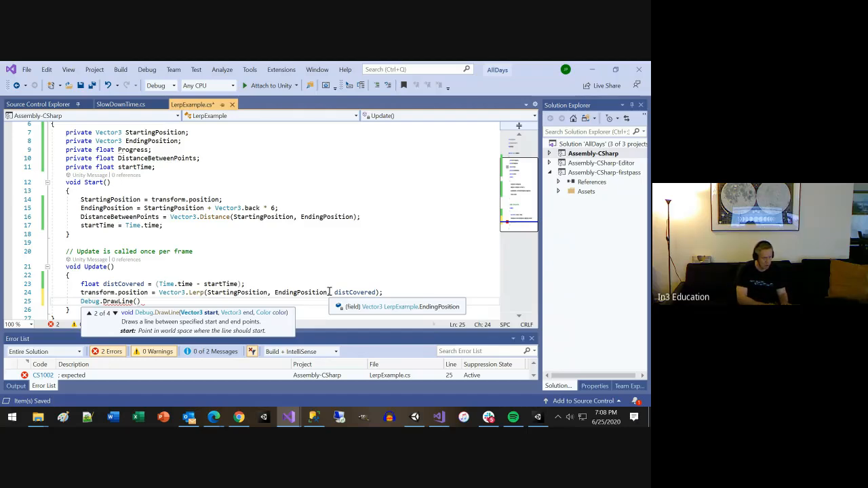
Step: Pass StartingPosition and EndingPosition as the start and end points of Debug.DrawLine
text(Star)
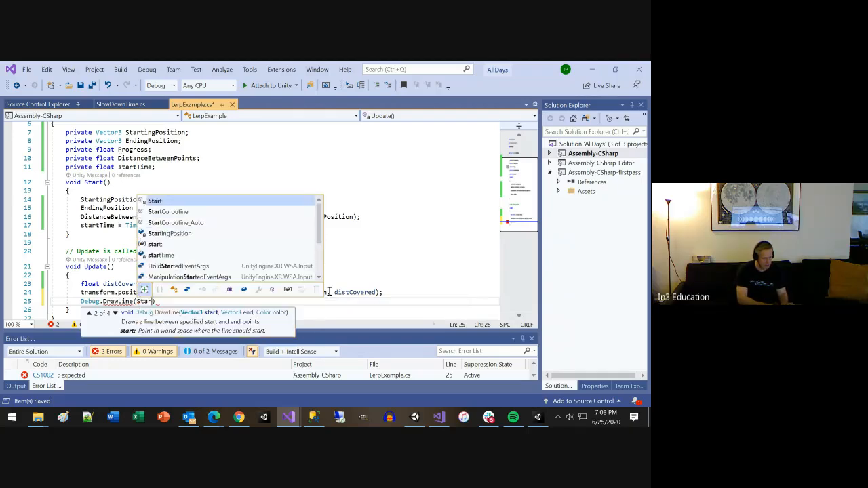
key(Down)
key(Down)
key(Down)
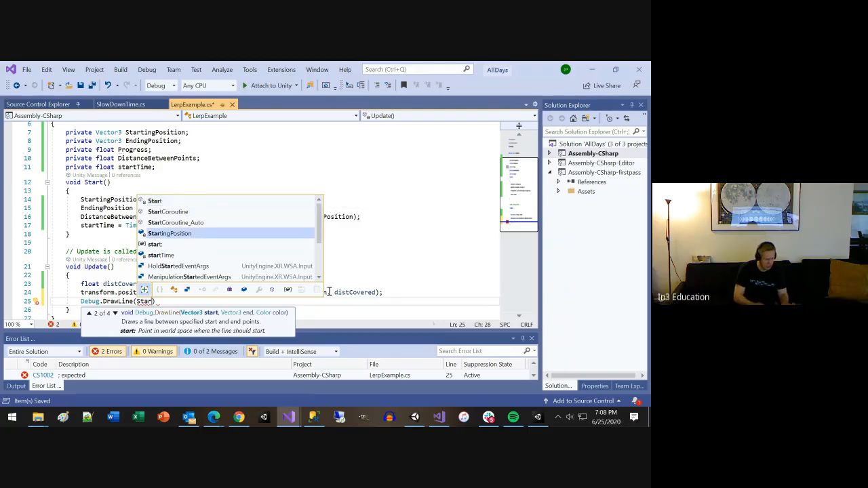
key(Tab)
text(, End)
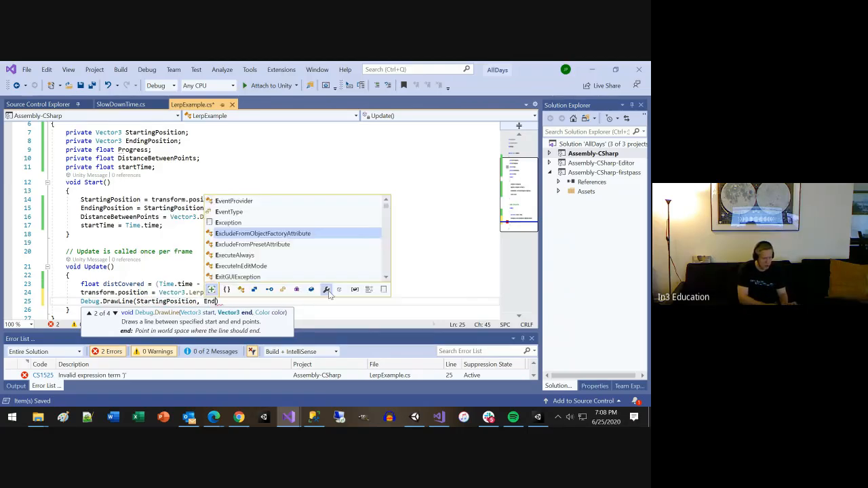
key(Down)
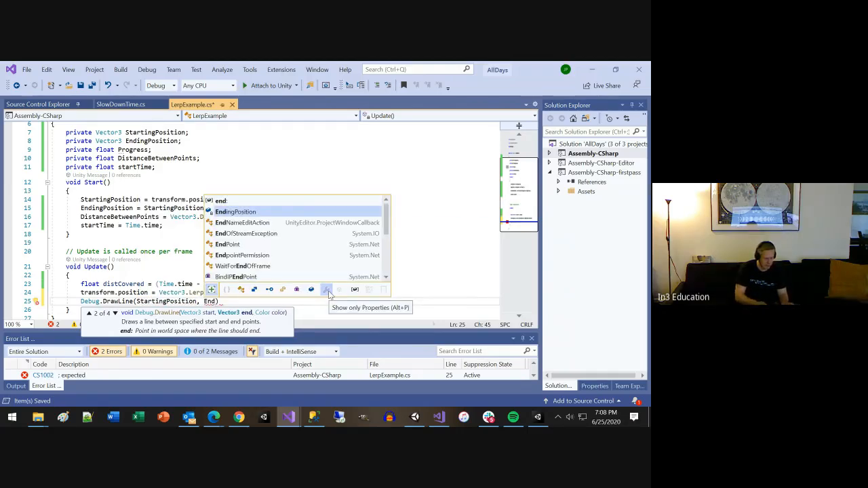
key(Tab)
Step: Set the DrawLine color argument to Color.red, complete the statement with a semicolon, and save the script
text(, Colo)
key(Tab)
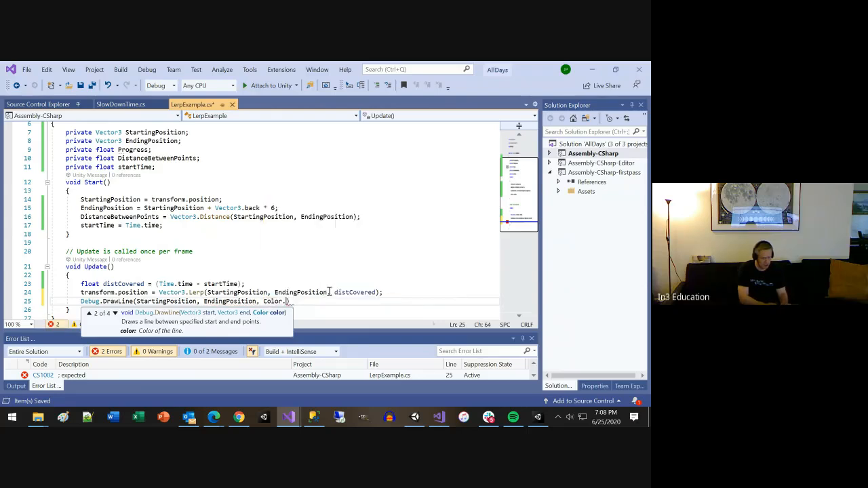
text(.Red))
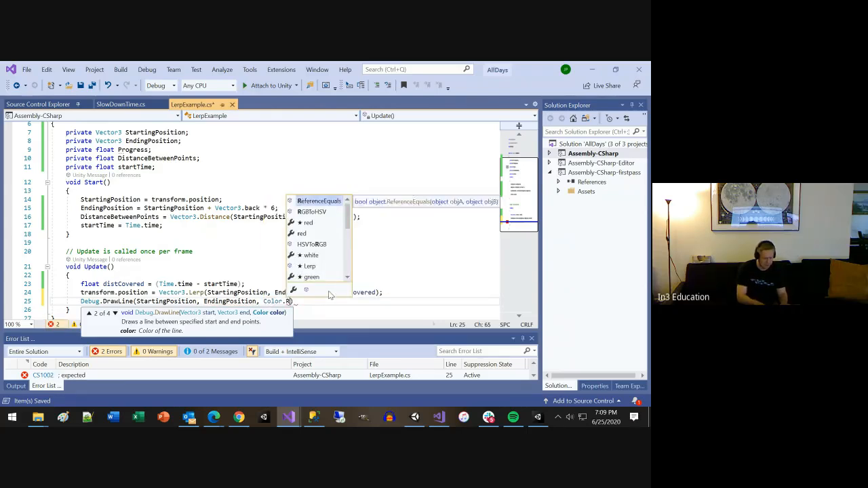
text(;)
key(ctrl+s)
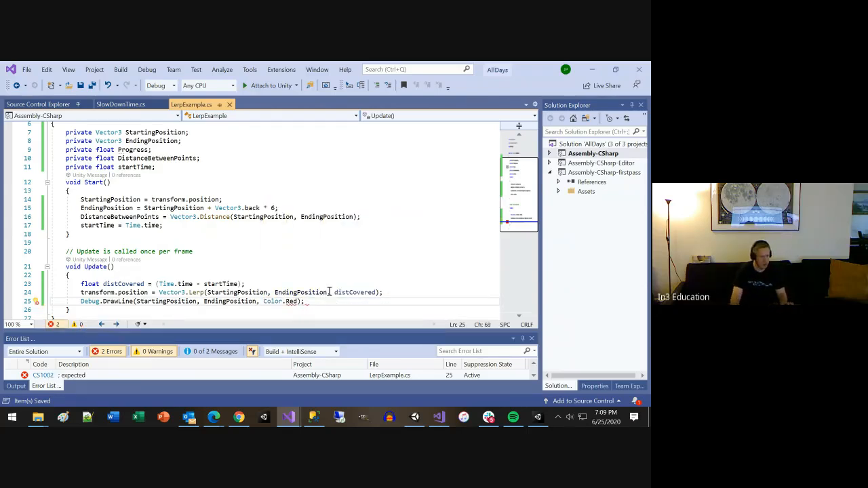
click(289, 301)
key(BackSpace)
text(r)
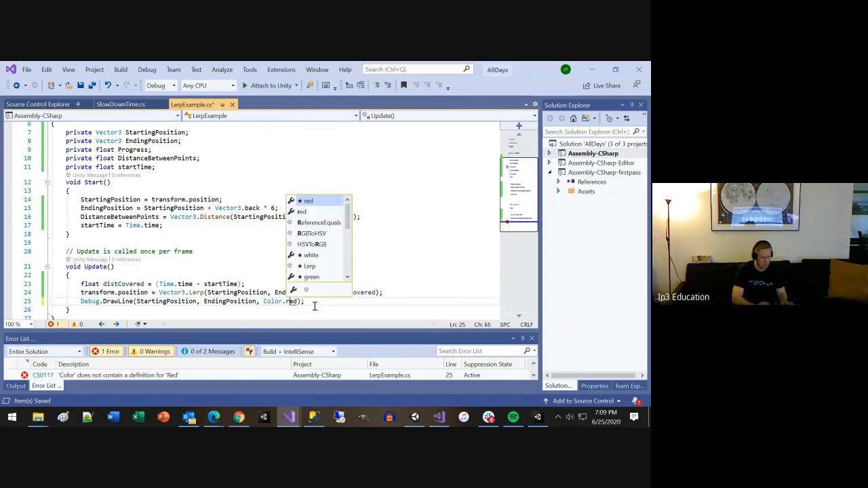
key(Escape)
key(ctrl+s)
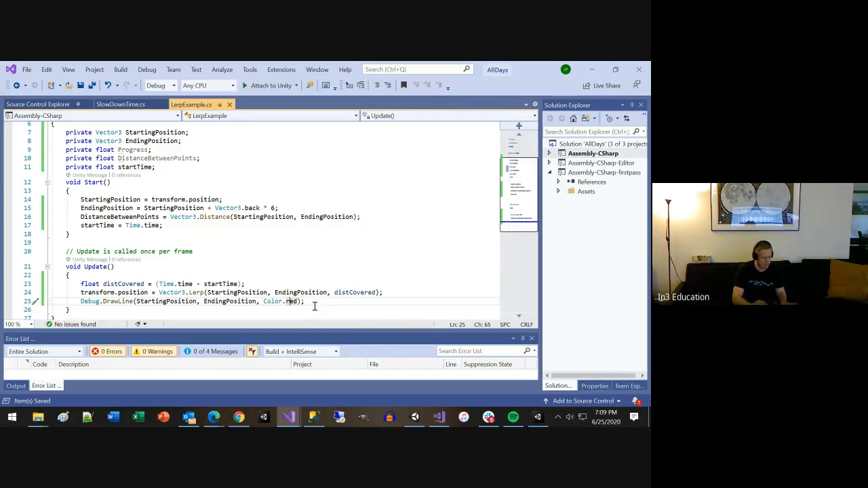
Step: Switch to Unity, run the Day5 scene, examine the debug line from several angles in the Scene view, and stop the run
click(415, 416)
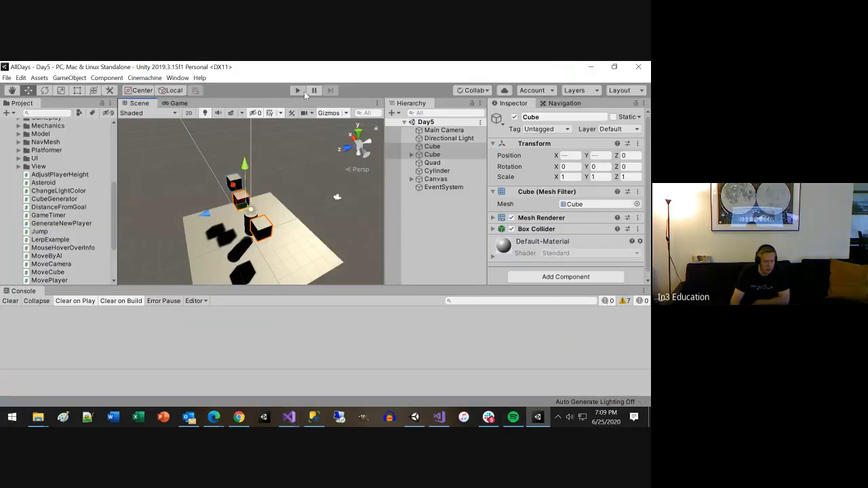
click(303, 91)
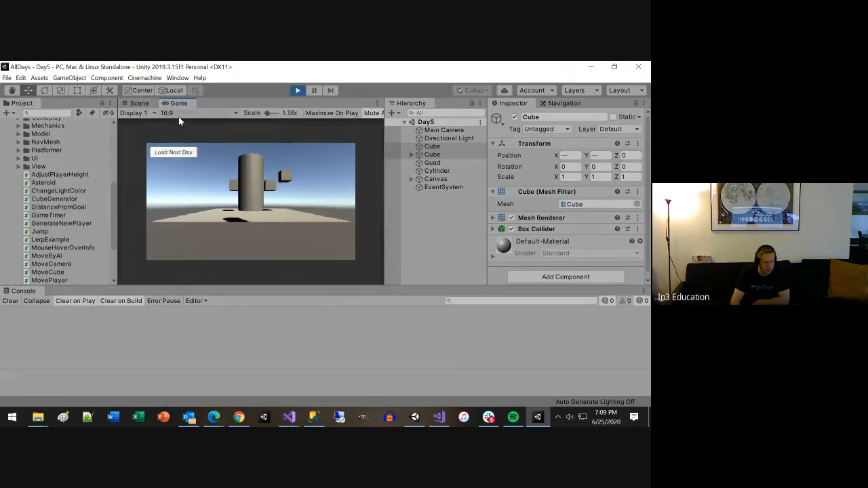
click(140, 103)
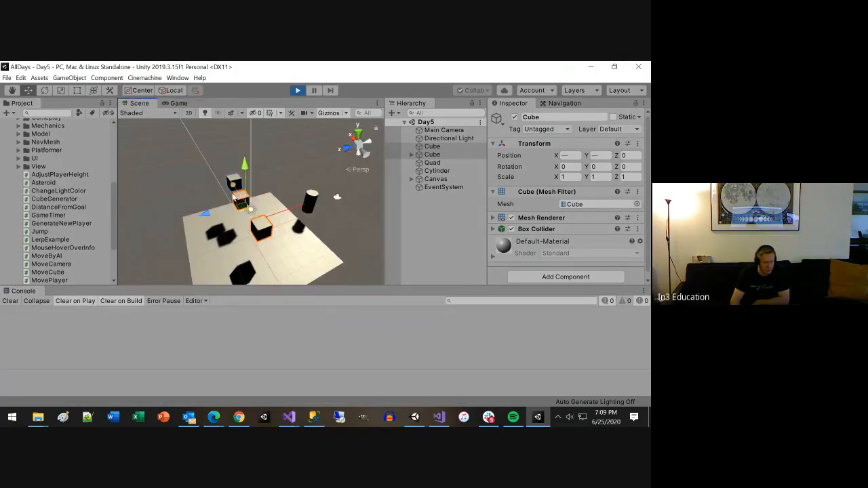
scroll(313, 238, up, 3)
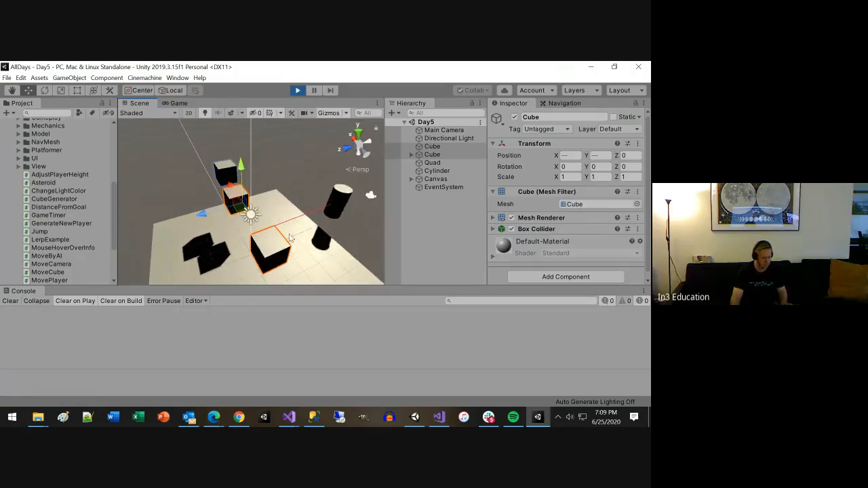
alt+drag(258, 237, 192, 149)
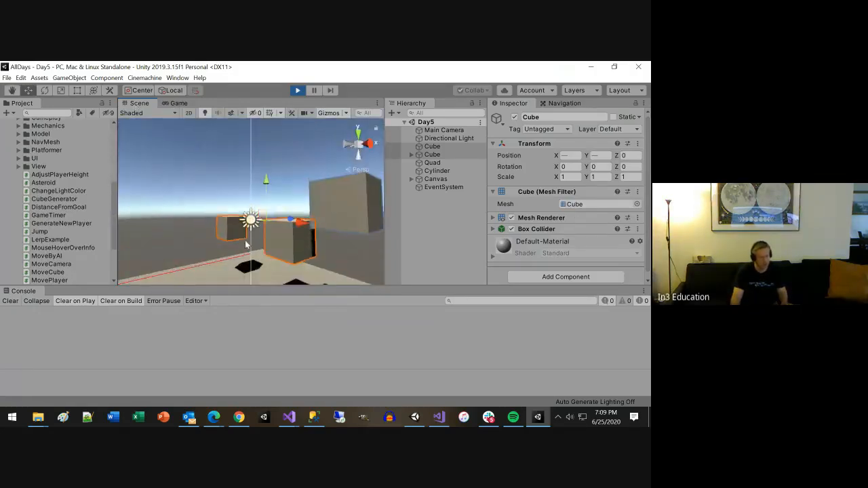
scroll(213, 260, down, 5)
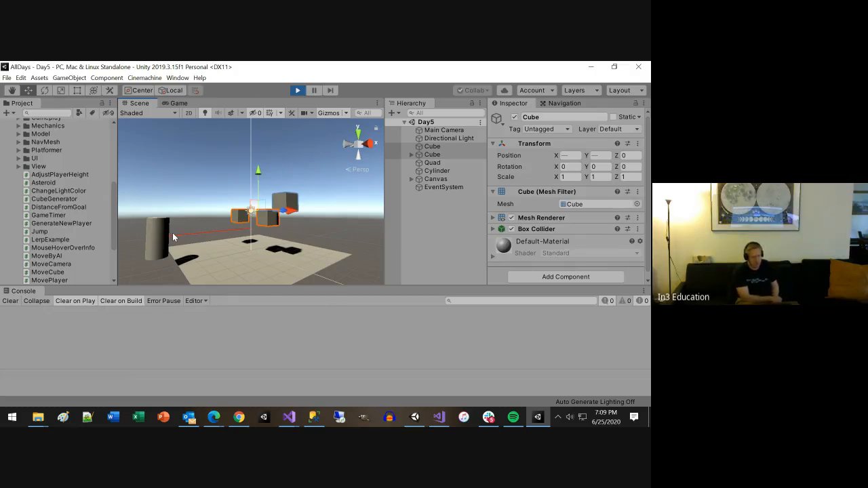
click(296, 91)
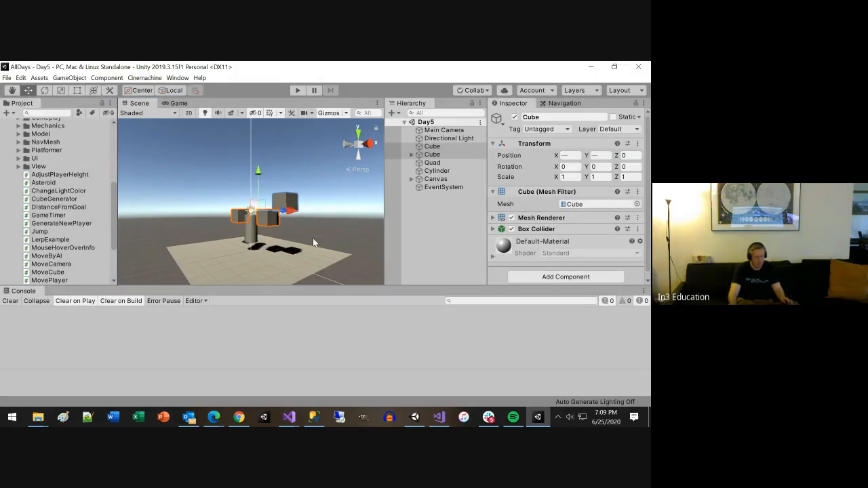
Step: Return to LerpExample in Visual Studio and replace DrawLine's StartingPosition argument with Camera.main.transform.position
key(alt+Tab)
double_click(145, 301)
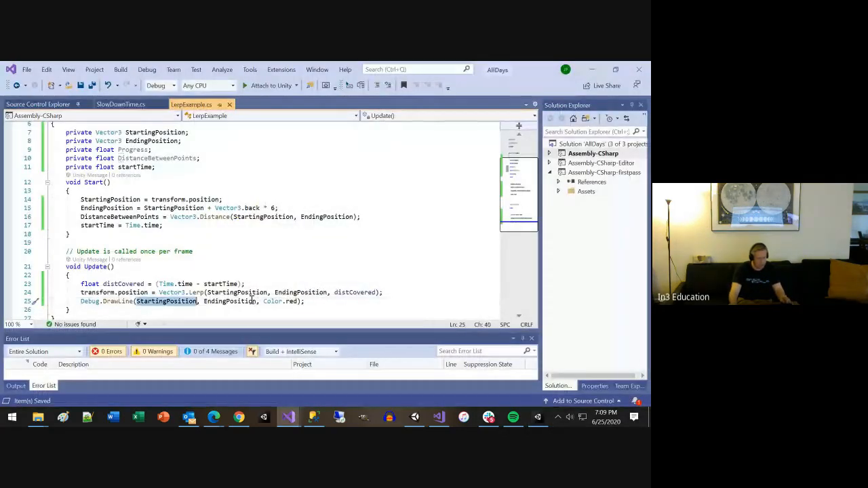
text(Camer)
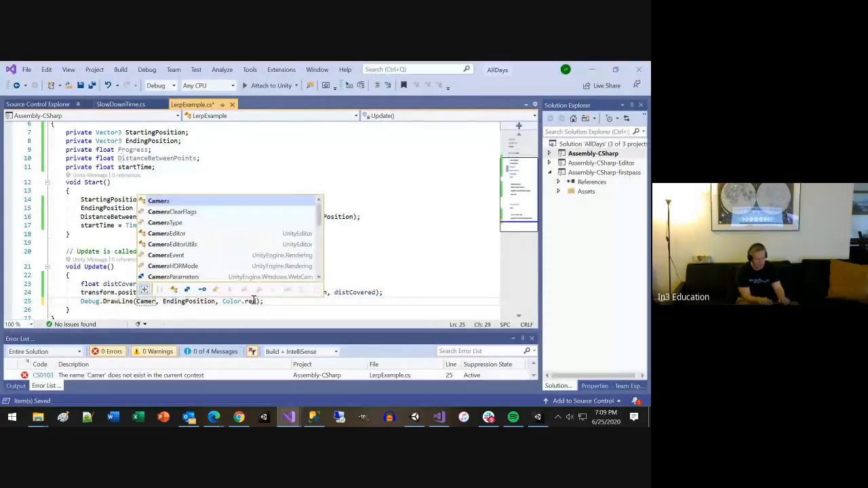
text(a.main)
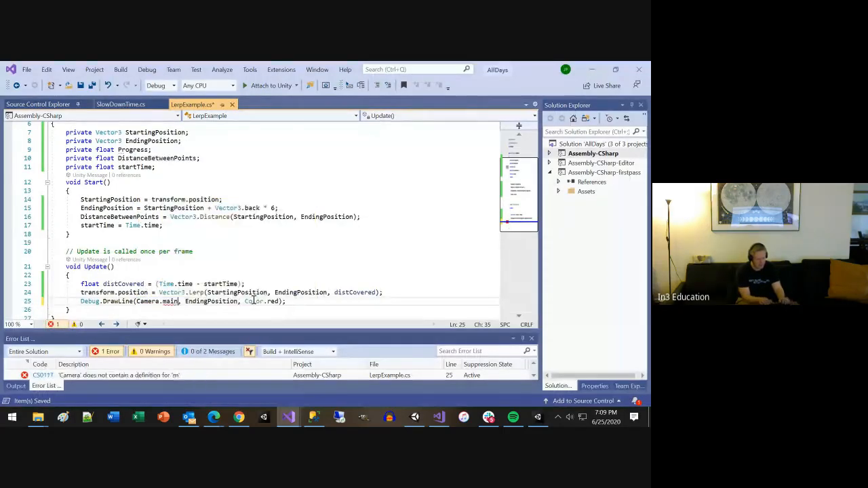
text(.ScreenToViewportPoint)
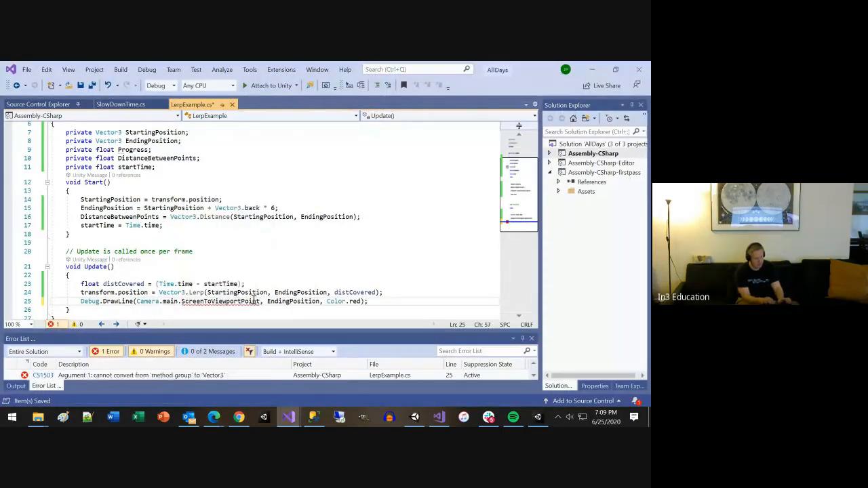
double_click(254, 301)
text(p)
key(Escape)
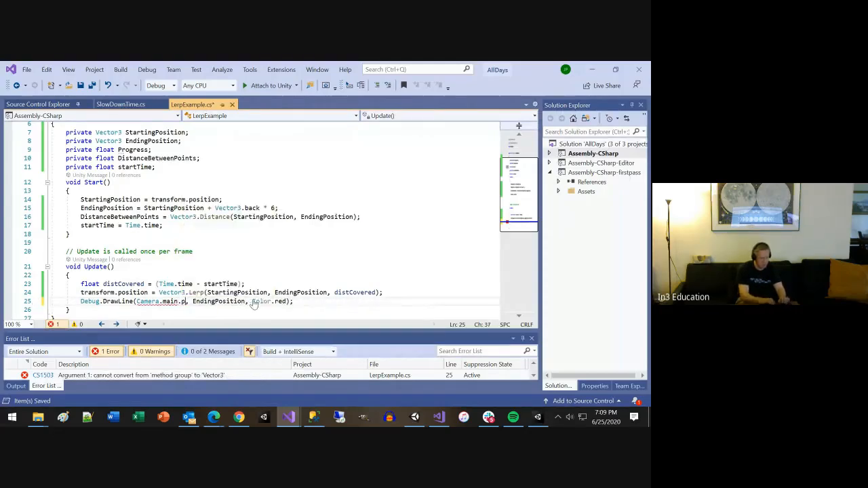
text(os)
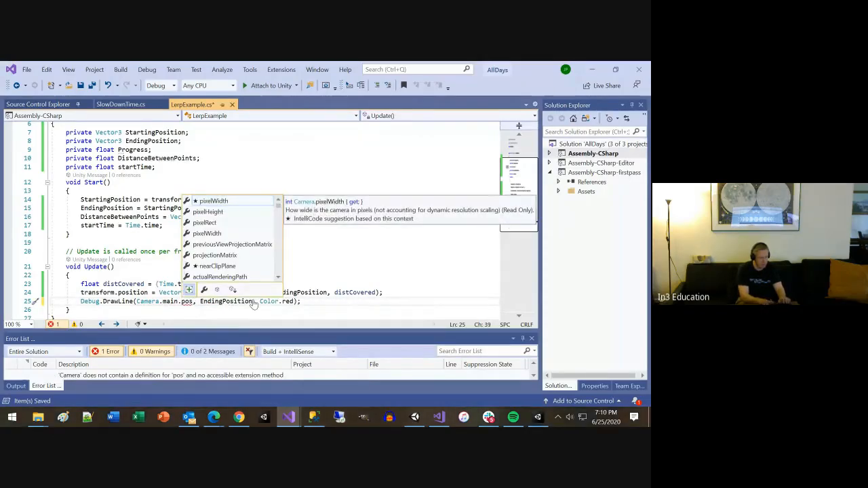
key(BackSpace)
key(BackSpace)
key(BackSpace)
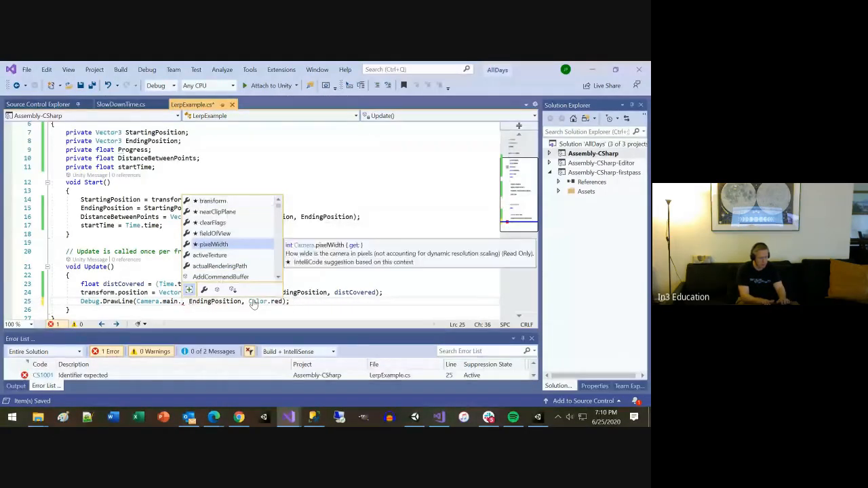
text(transform.)
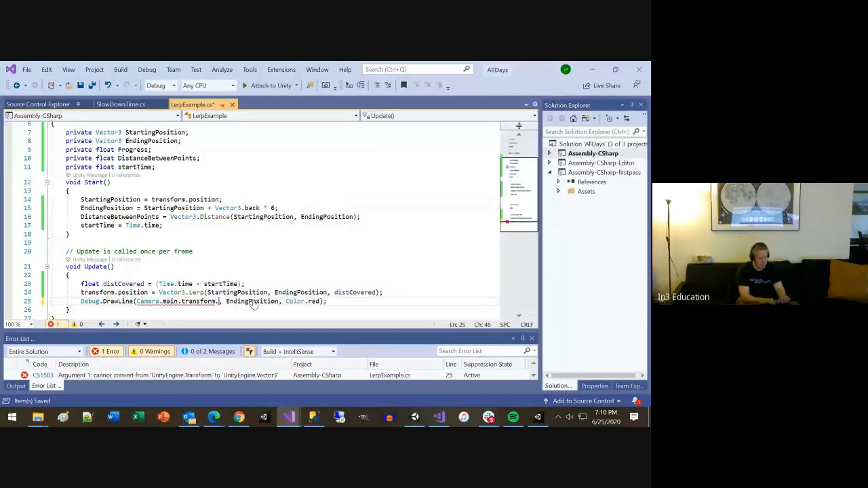
text(position)
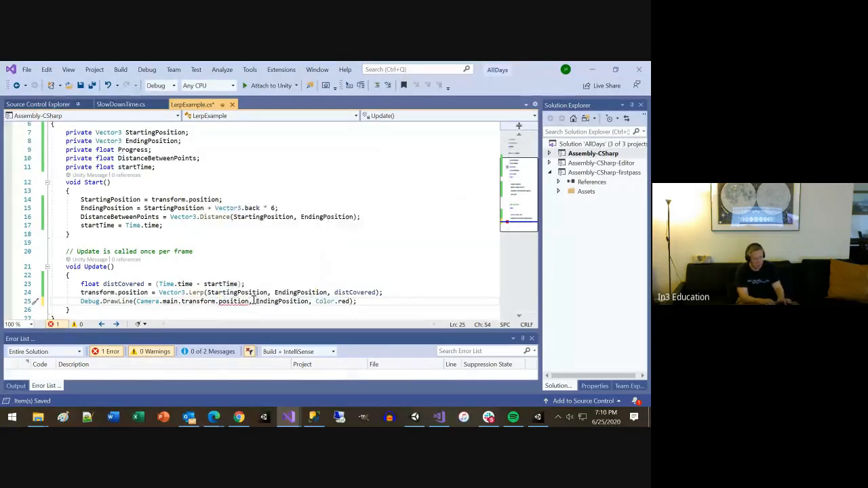
Step: Save LerpExample, run the Day5 scene in Unity, examine the debug line from the camera in the Scene view, and stop the run
key(ctrl+s)
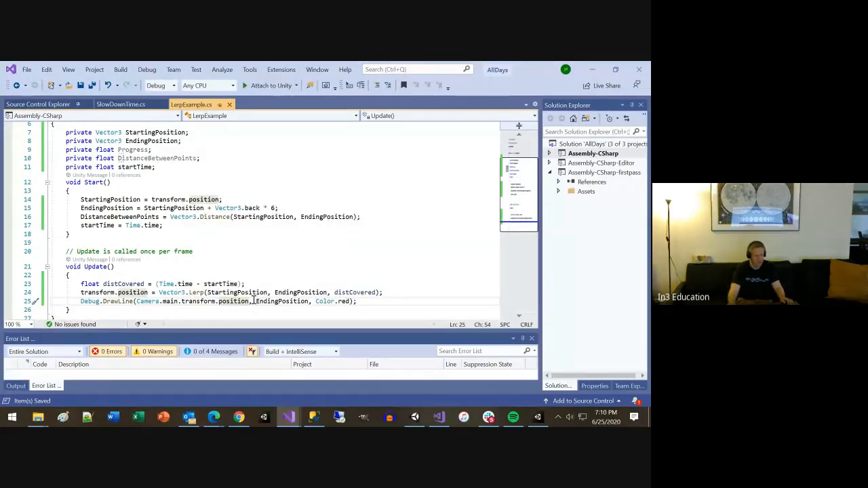
drag(136, 301, 310, 301)
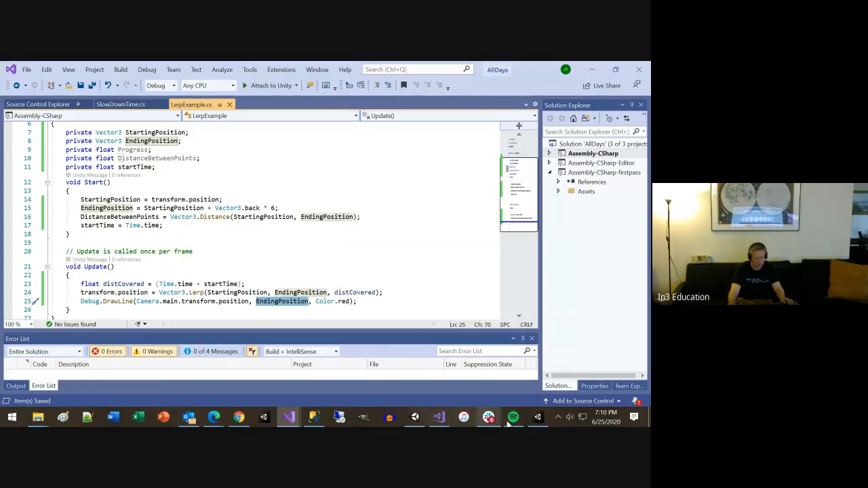
click(538, 418)
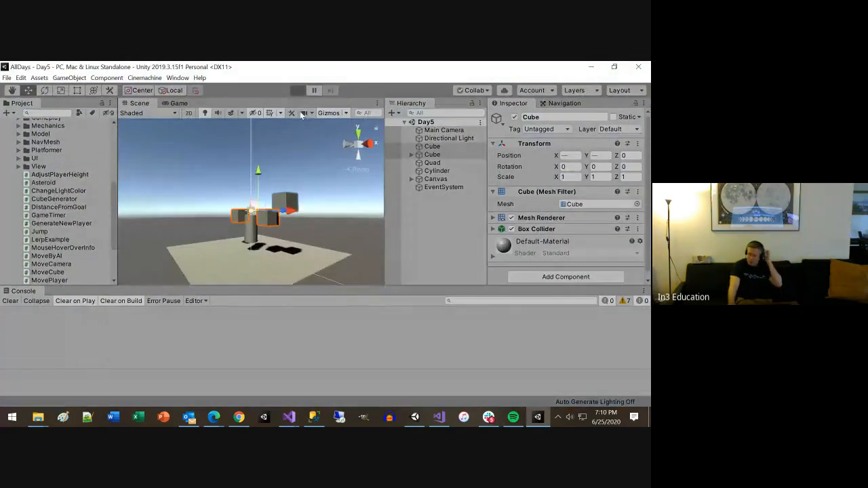
key(ctrl+p)
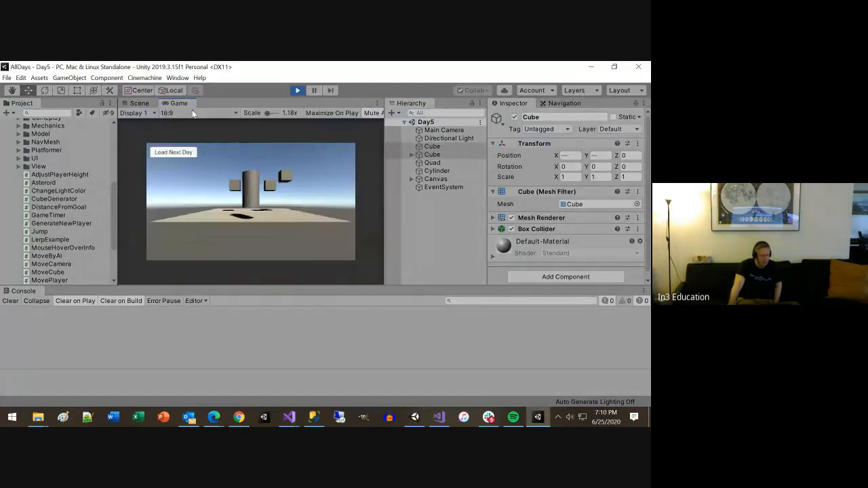
click(136, 103)
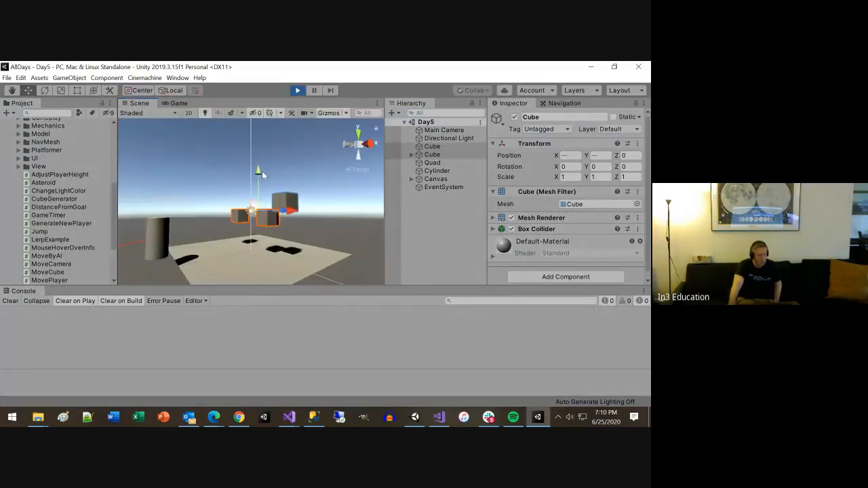
scroll(192, 255, down, 4)
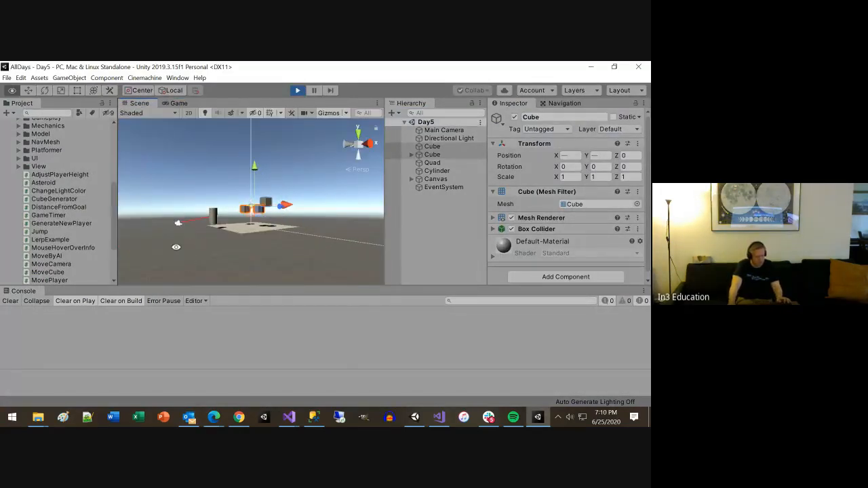
alt+drag(177, 248, 491, 245)
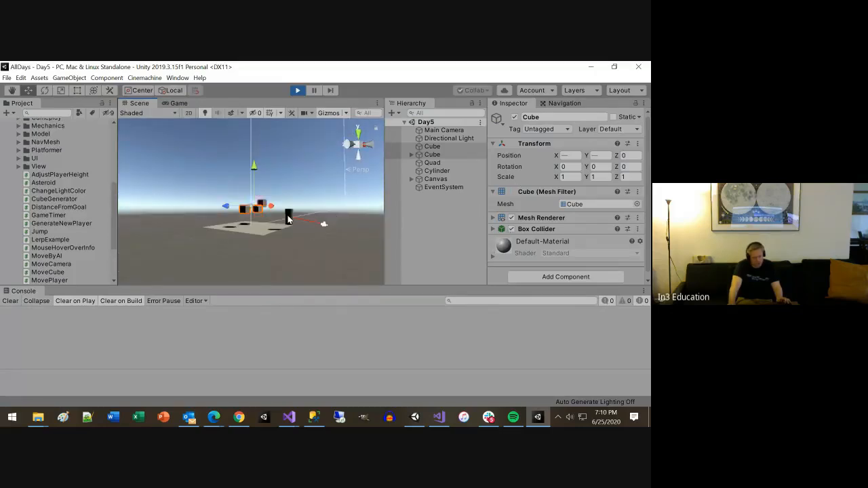
click(295, 91)
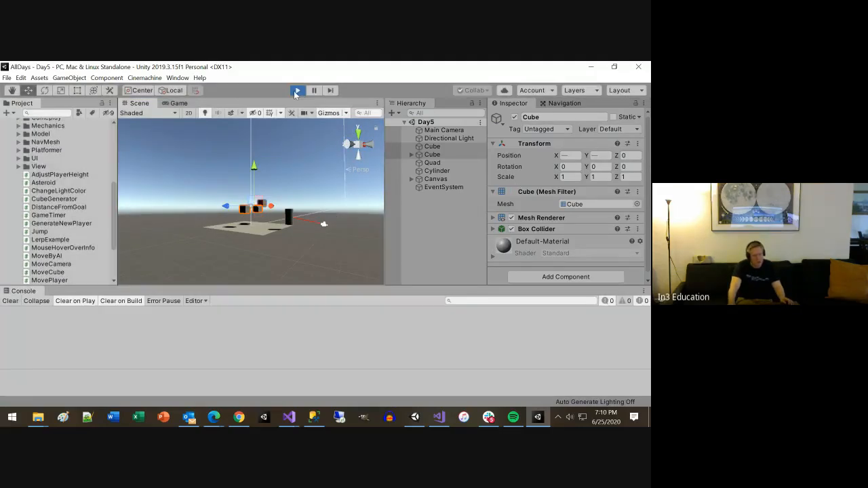
Step: Return to LerpExample in Visual Studio and duplicate the Debug.DrawLine statement on a new line below it in Update
key(alt+Tab)
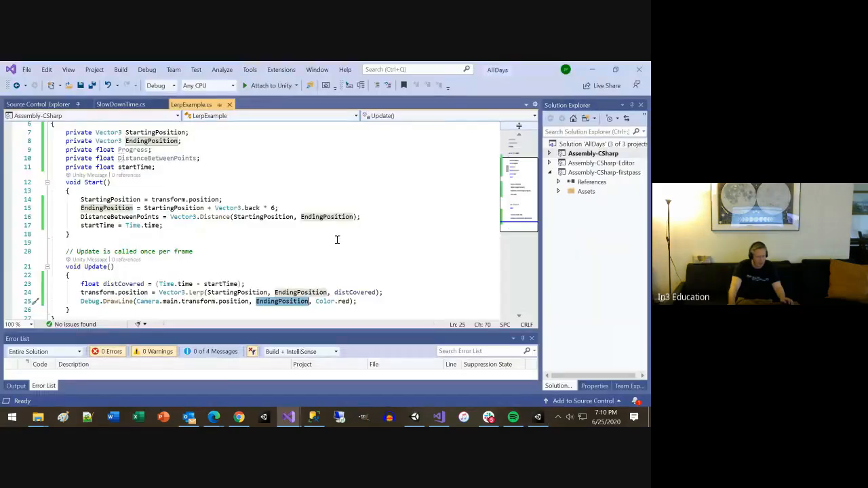
click(370, 299)
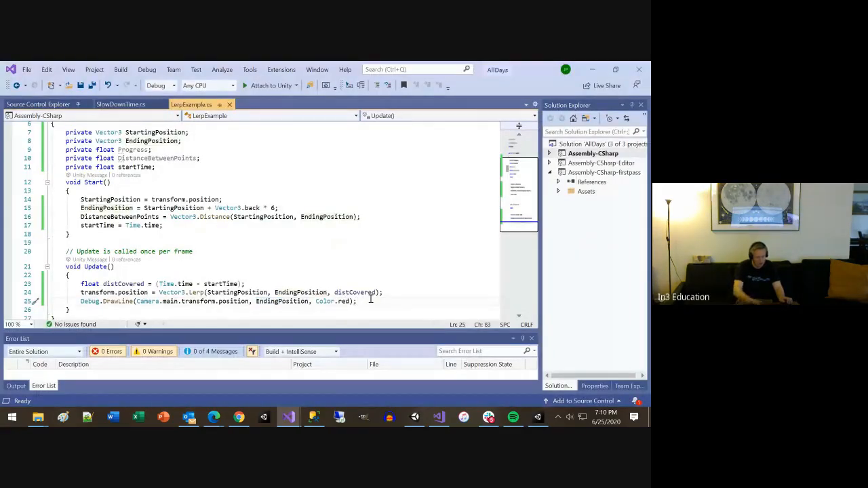
key(shift+Home)
key(ctrl+c)
key(End)
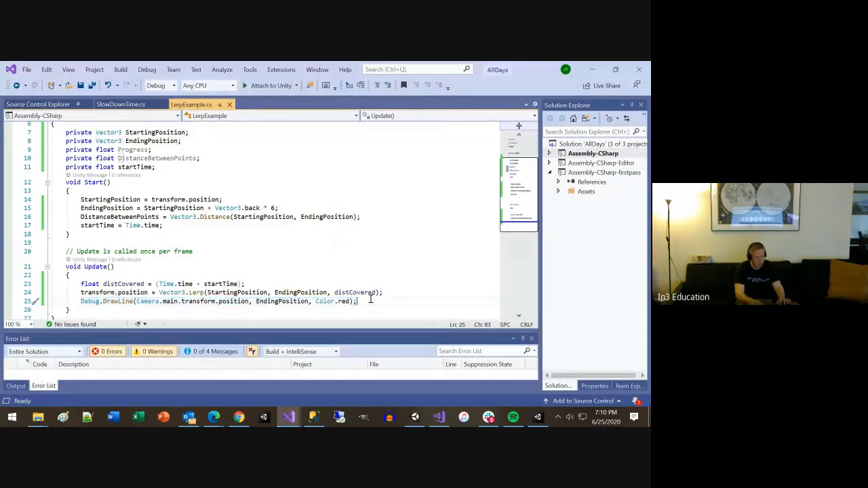
key(Return)
key(ctrl+v)
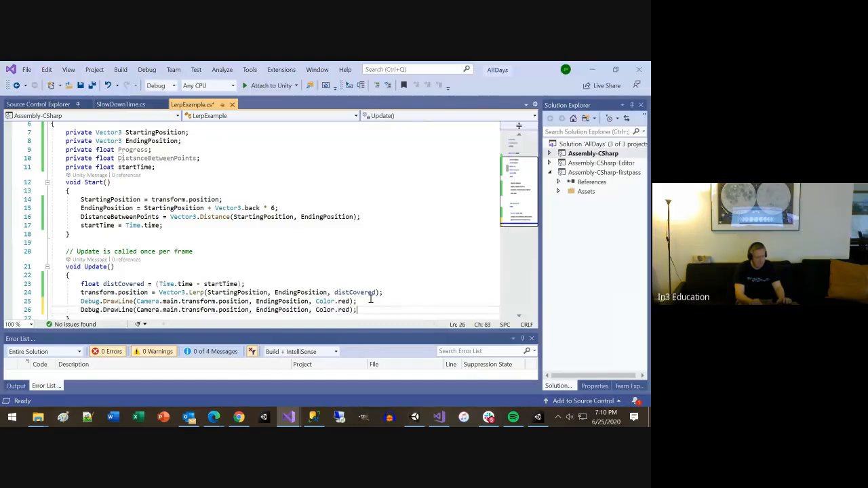
Step: Replace the EndingPosition argument of the second DrawLine statement with StartingPosition
double_click(257, 310)
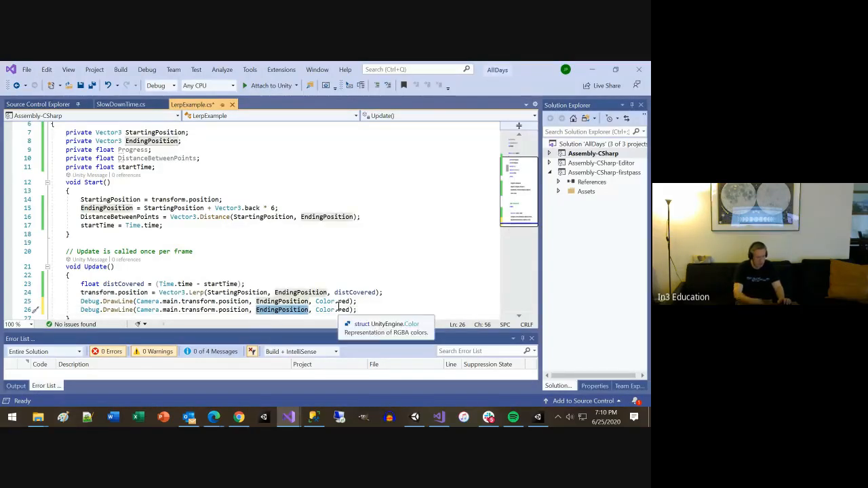
text(St)
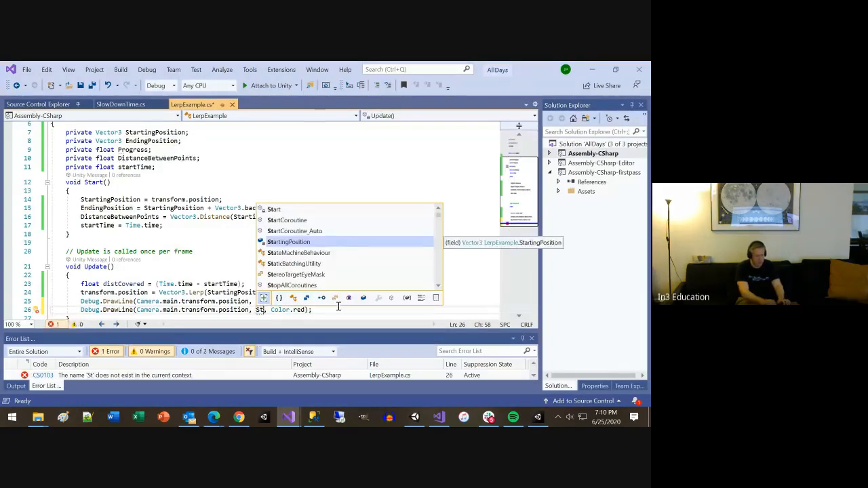
key(Tab)
Step: Set the second DrawLine statement's color to Color.blue and save the script
click(337, 310)
key(Right)
key(Right)
key(Right)
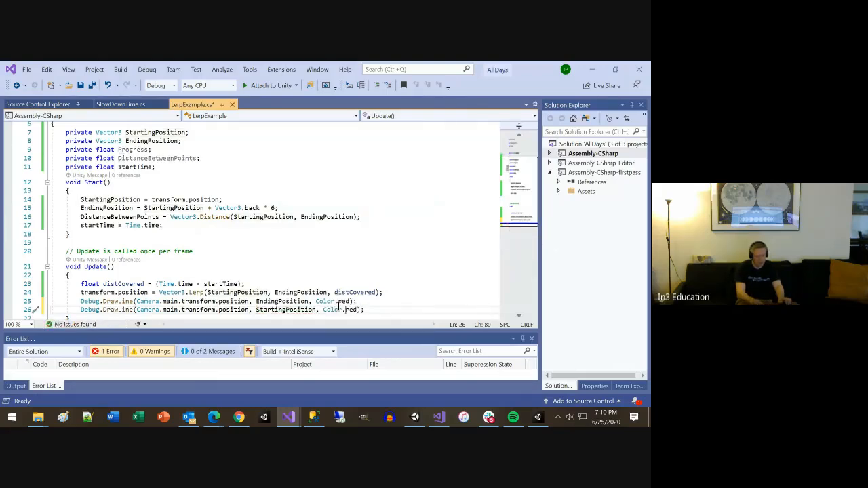
key(Delete)
key(Delete)
key(Delete)
text(blu)
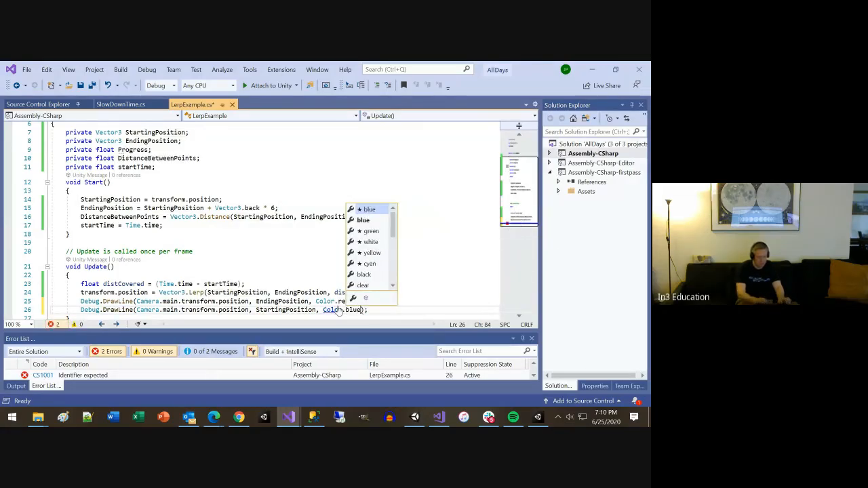
key(Tab)
key(ctrl+s)
Step: Switch to Unity, run the Day5 scene, and examine the red and blue debug lines from several angles in the Scene view
key(alt+Tab)
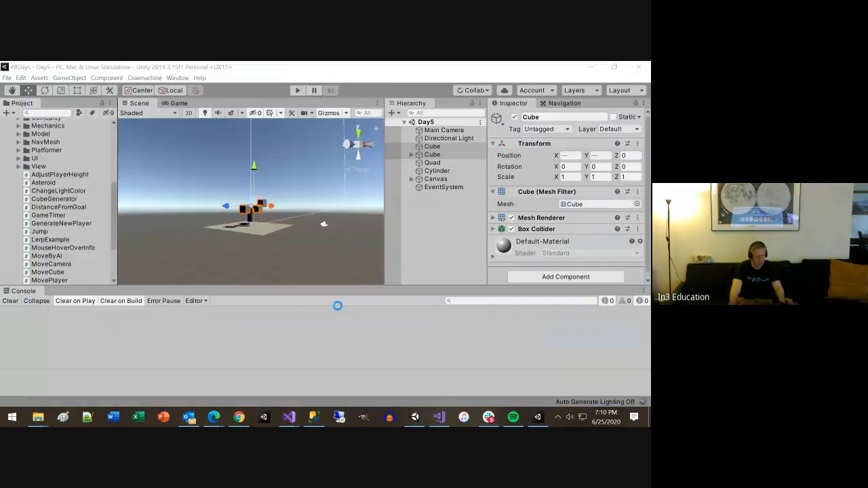
click(295, 90)
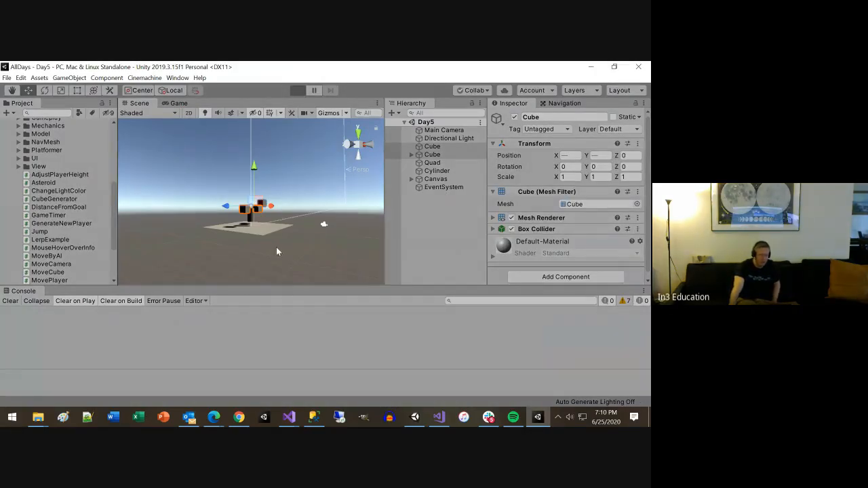
click(139, 103)
scroll(300, 241, up, 5)
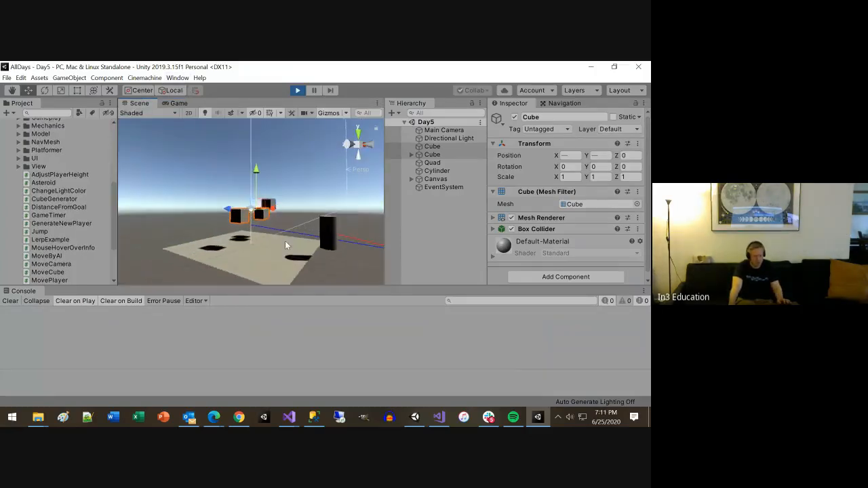
right_drag(284, 241, 376, 255)
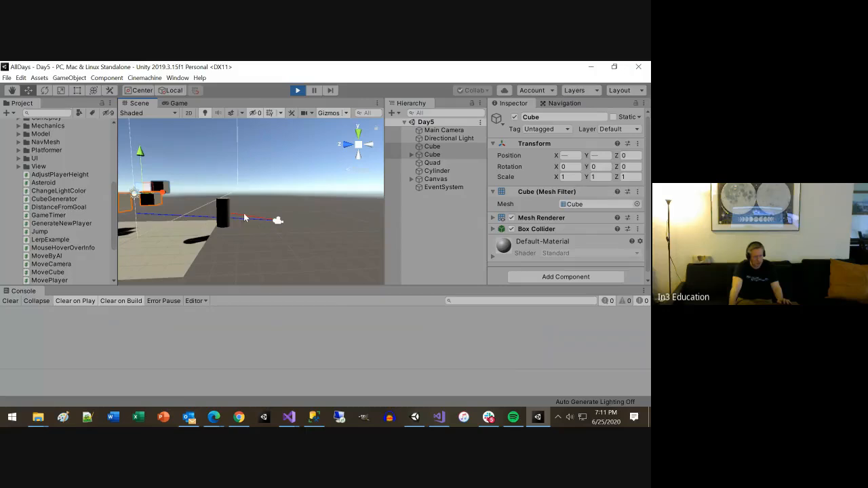
scroll(262, 226, down, 8)
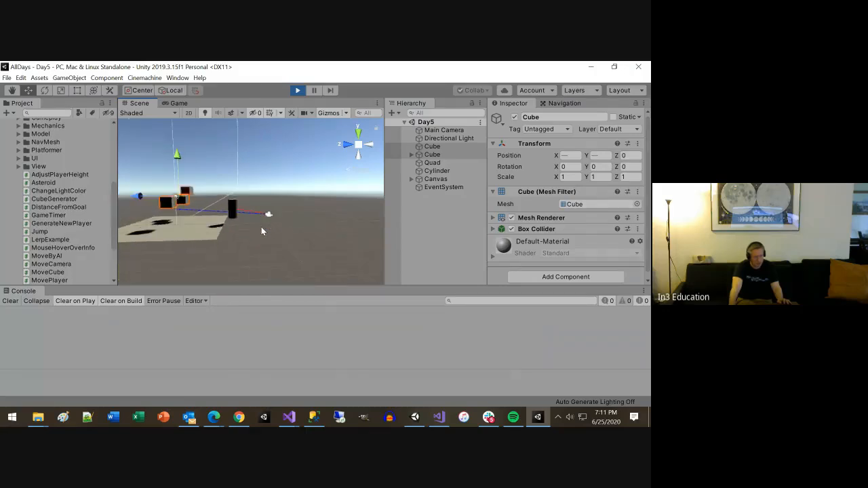
alt+drag(294, 212, 229, 268)
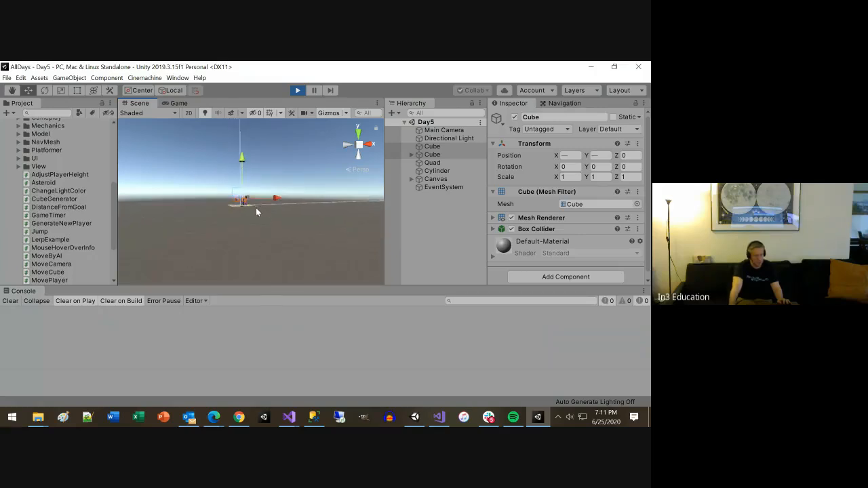
Step: Deactivate and reactivate the Canvas object during the run, and stop the Day5 scene
click(437, 180)
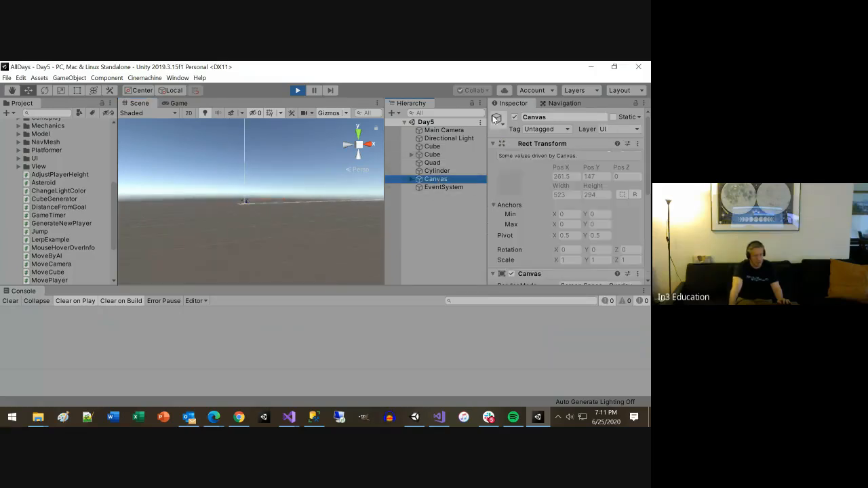
click(514, 117)
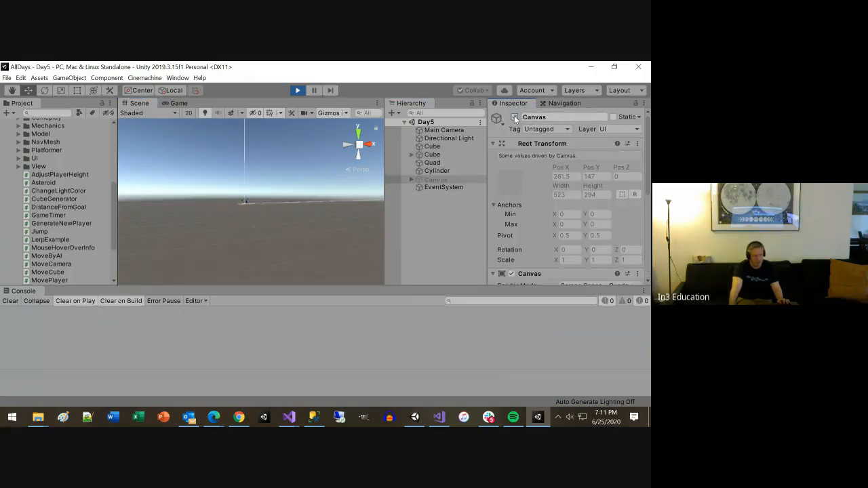
click(514, 116)
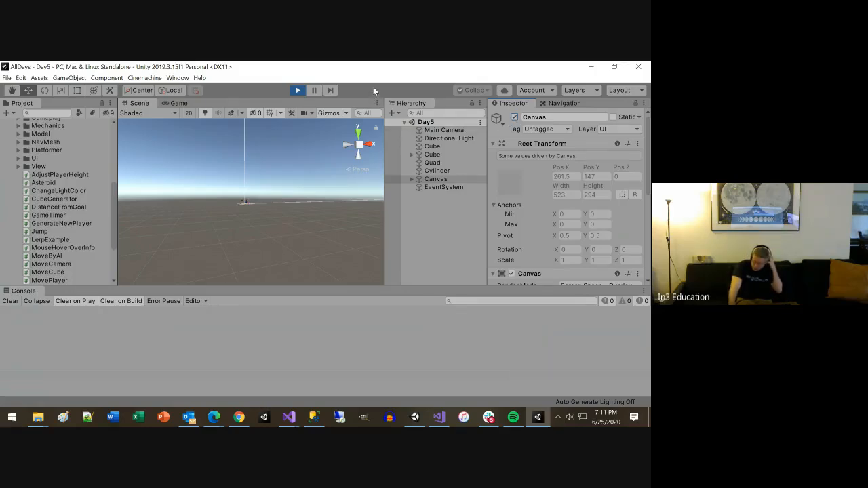
click(297, 90)
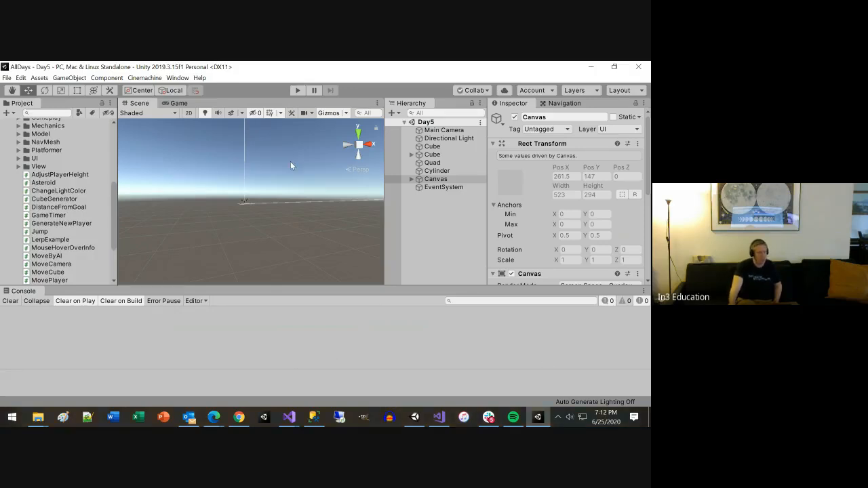
Step: Add a Video Player object to the Day5 scene
click(66, 79)
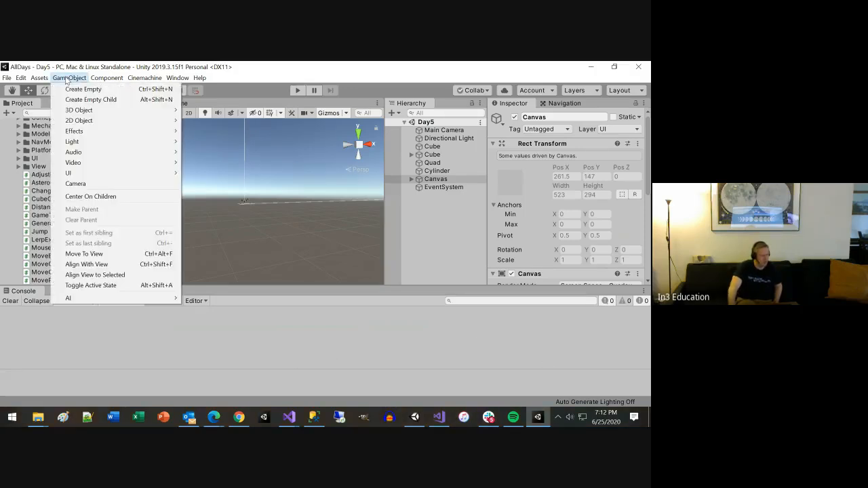
mouse_move(37, 80)
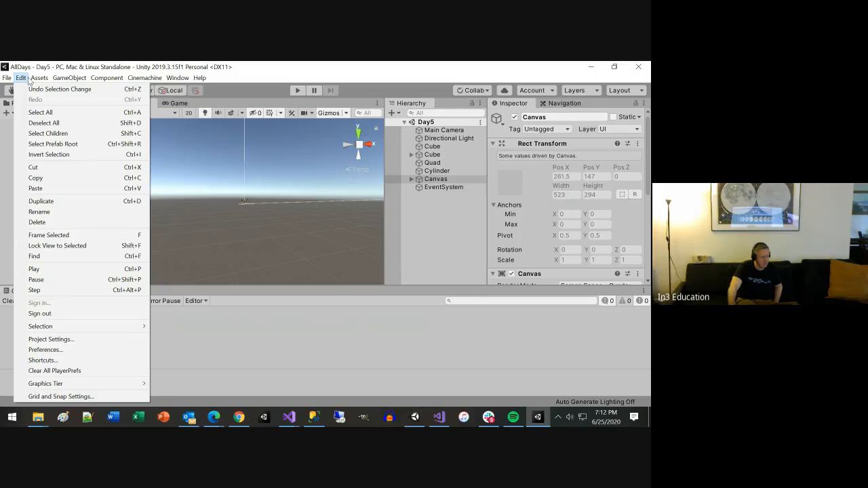
click(27, 79)
click(42, 80)
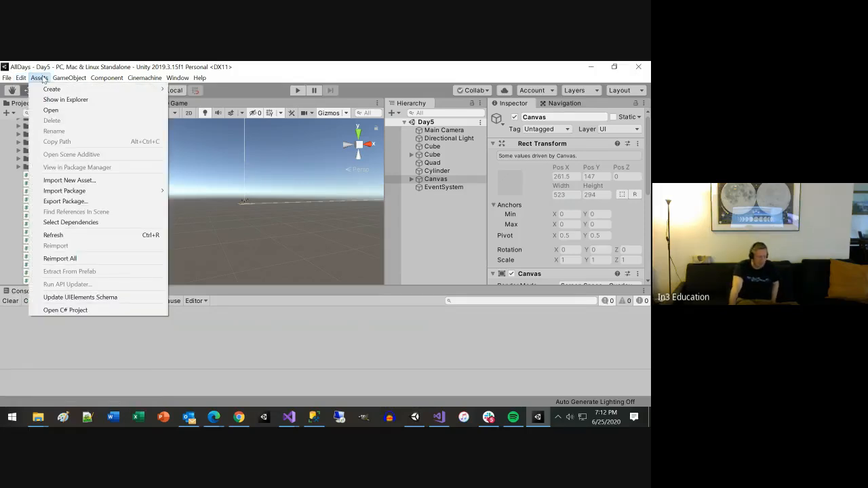
mouse_move(69, 76)
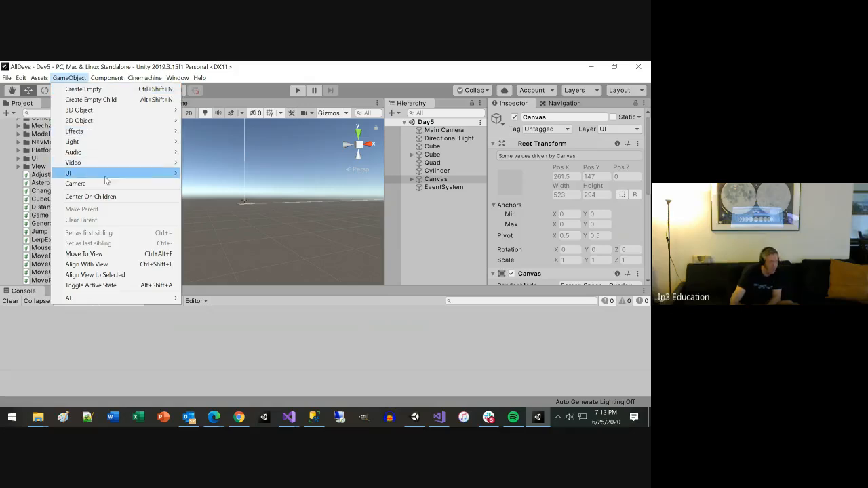
mouse_move(113, 165)
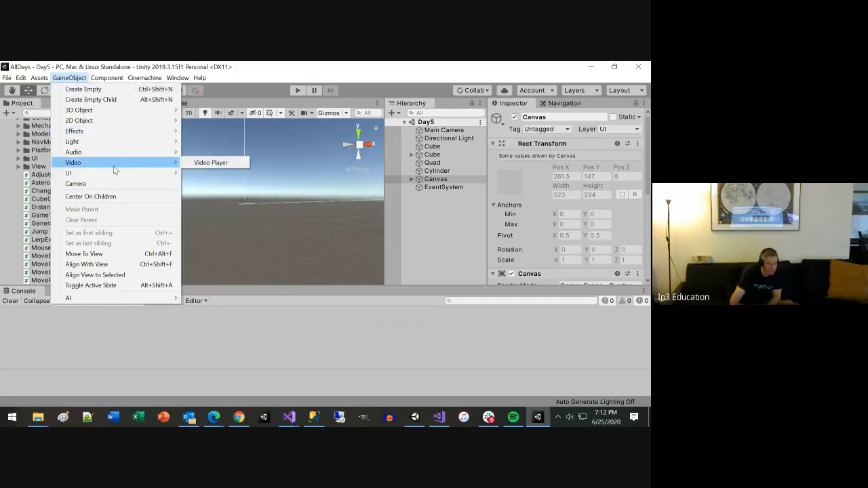
click(219, 163)
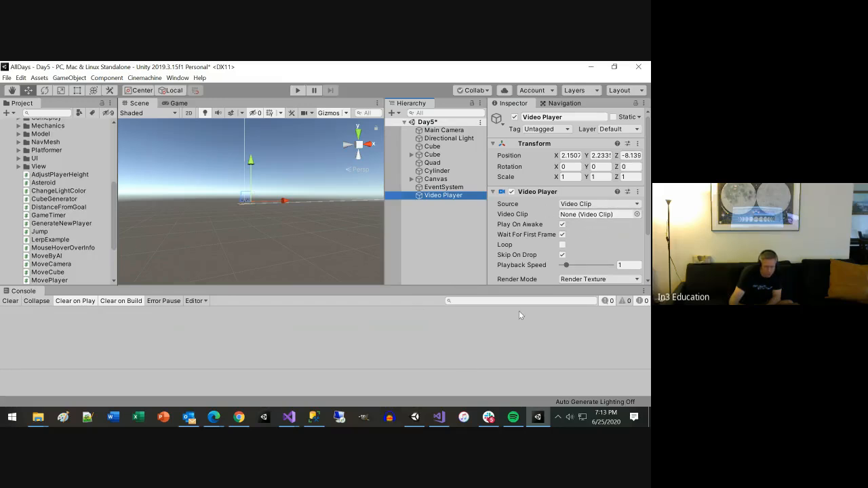
Step: Switch to the SpaceWorld2018 project, show its StreamingAssets folder in File Explorer, and copy DebrisLaser.mp4
click(414, 417)
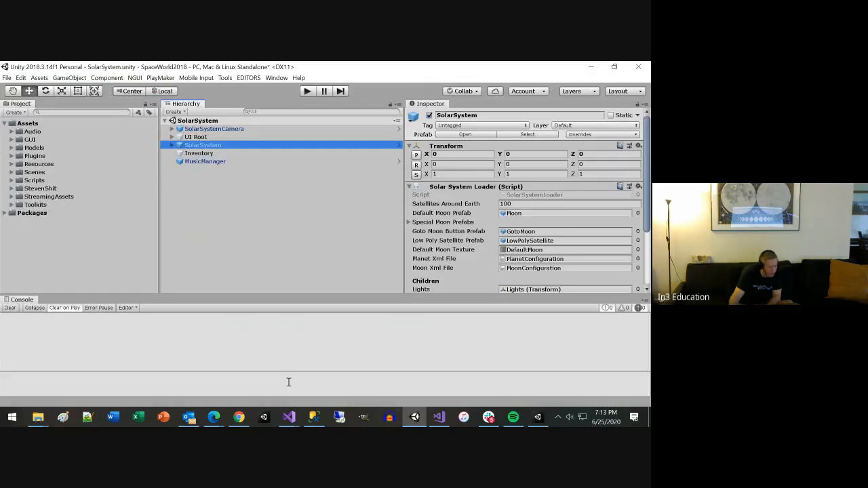
click(12, 197)
click(61, 207)
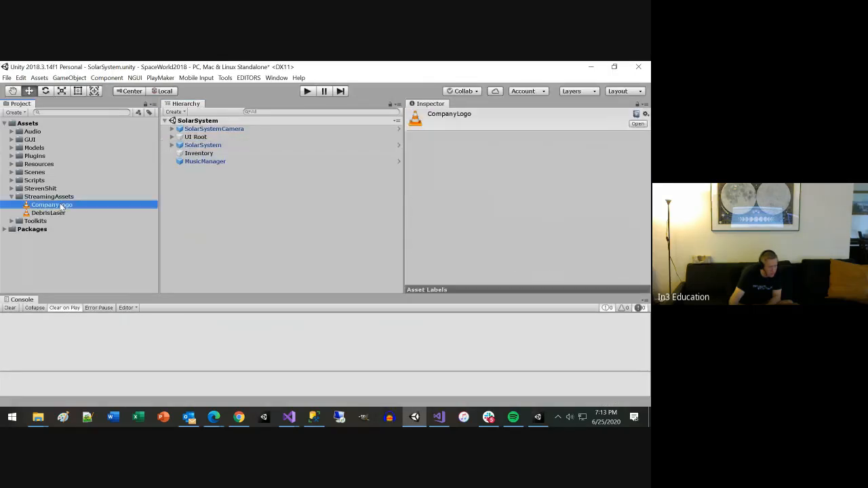
click(57, 214)
right_click(56, 212)
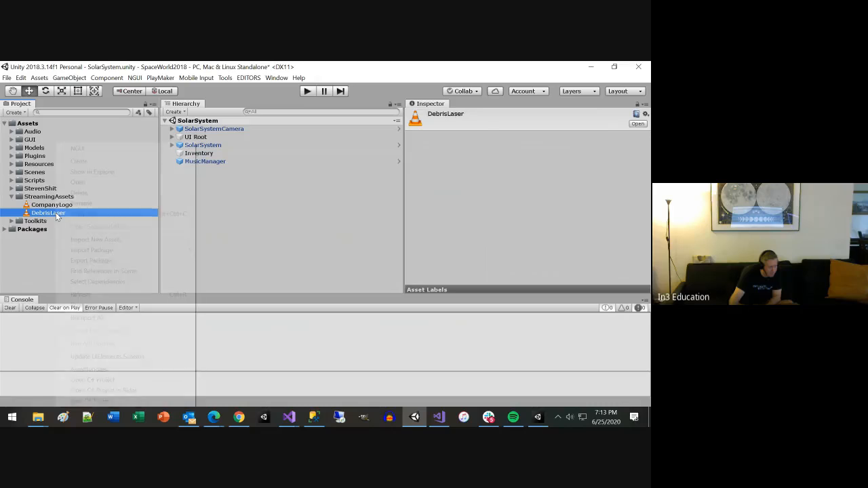
click(96, 172)
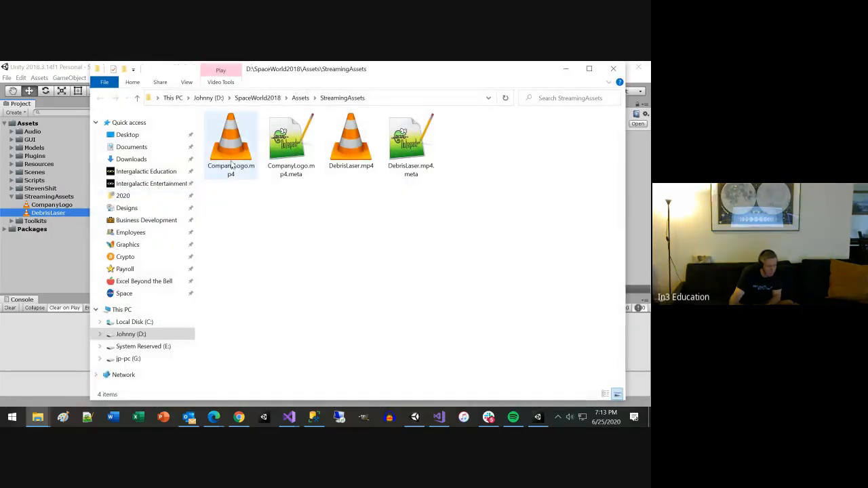
click(234, 164)
click(332, 161)
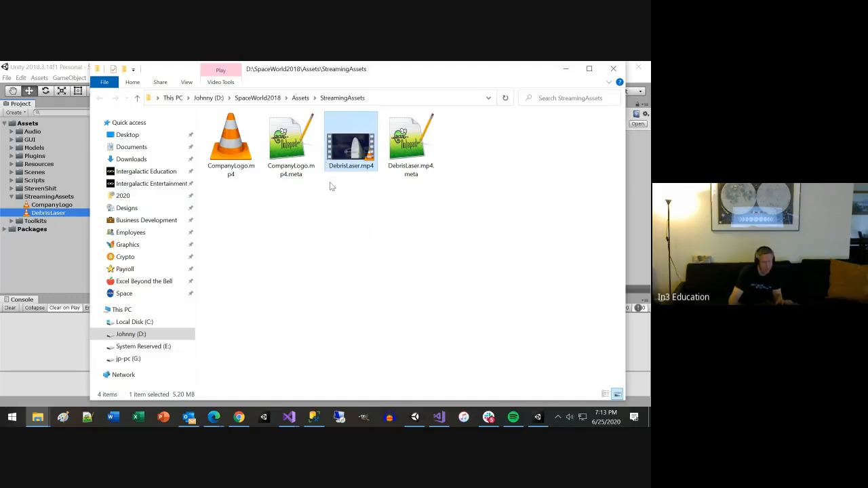
key(super+Down)
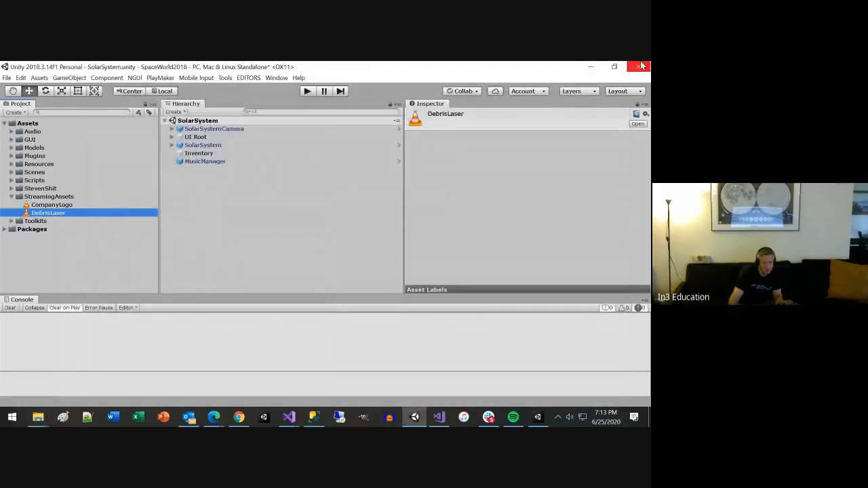
Step: Paste DebrisLaser.mp4 onto the desktop and import it into the Audio folder of the AllDays Unity project
click(590, 67)
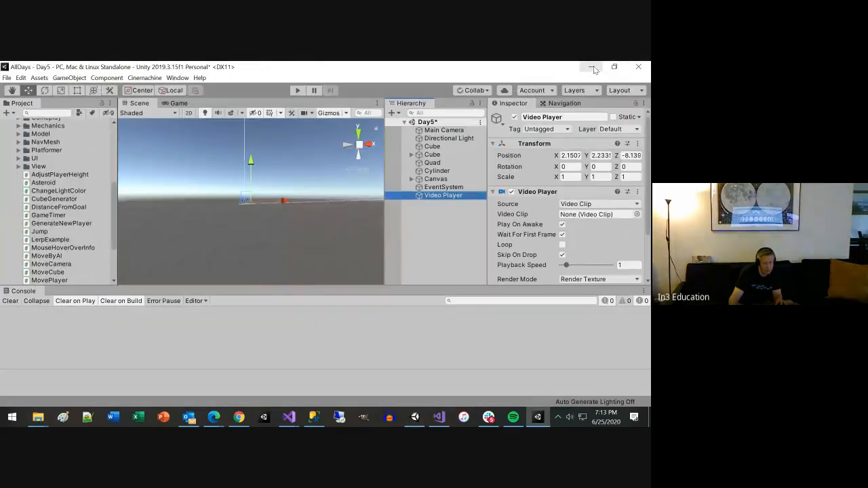
click(593, 68)
click(594, 70)
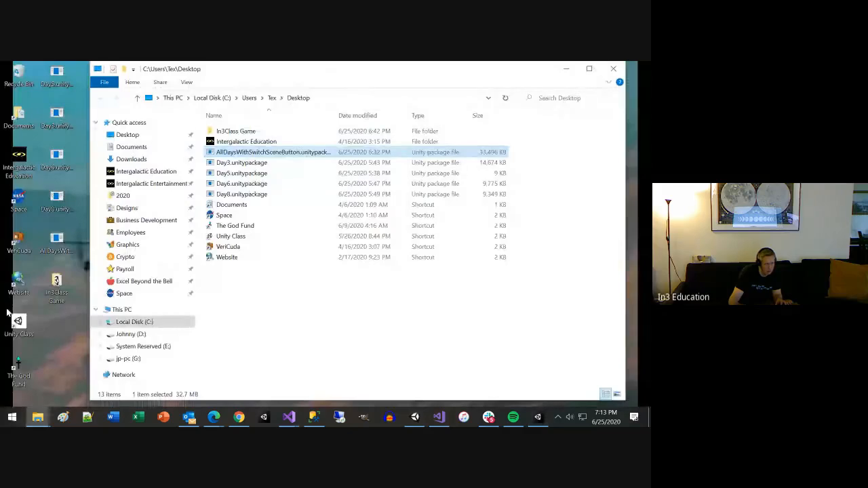
click(56, 341)
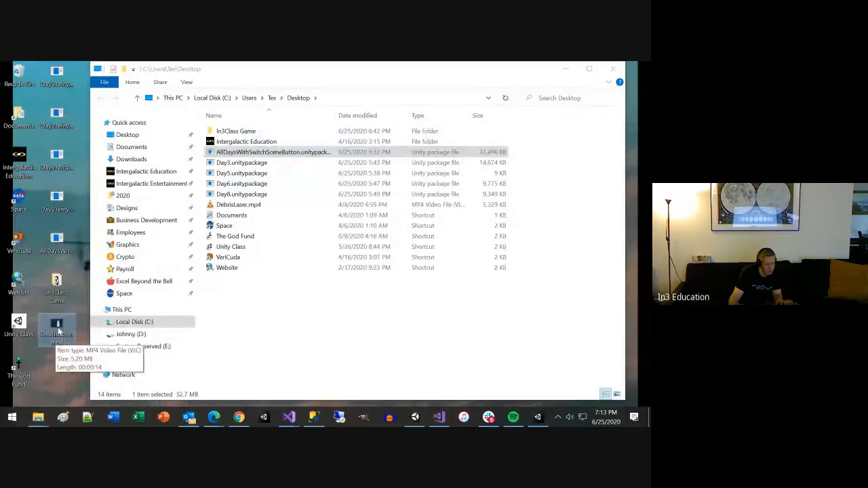
drag(59, 331, 37, 132)
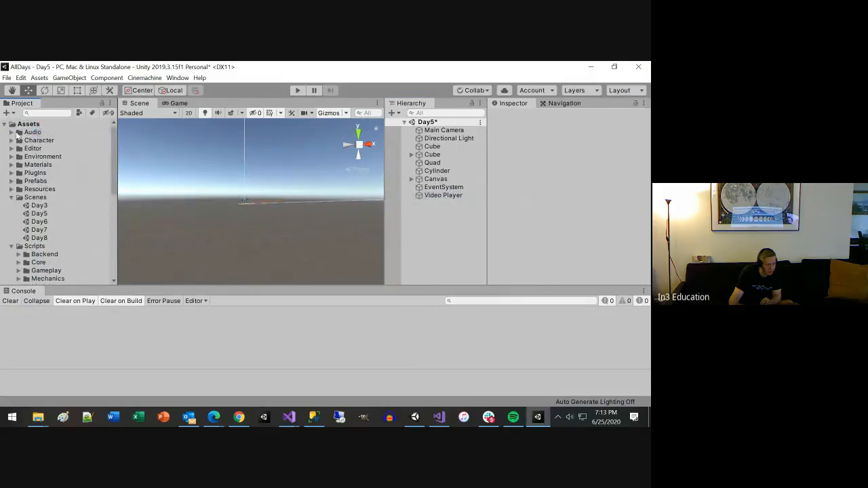
click(11, 132)
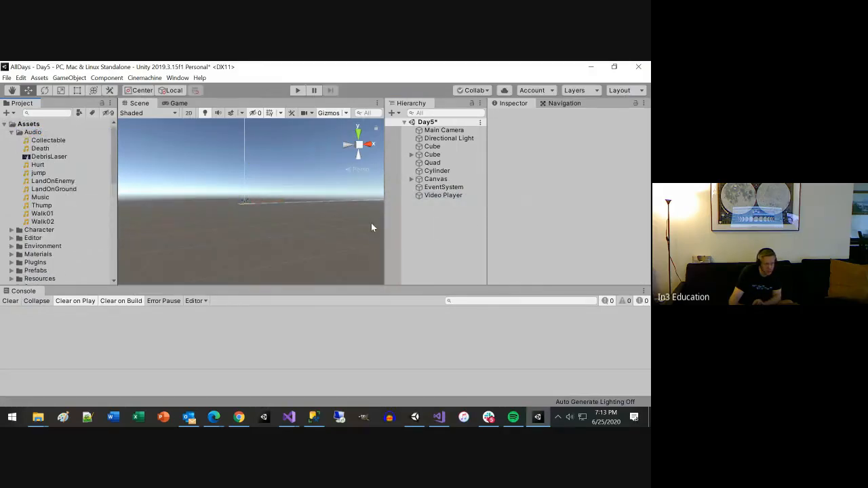
Step: Assign DebrisLaser as the video clip of the Video Player object
click(440, 196)
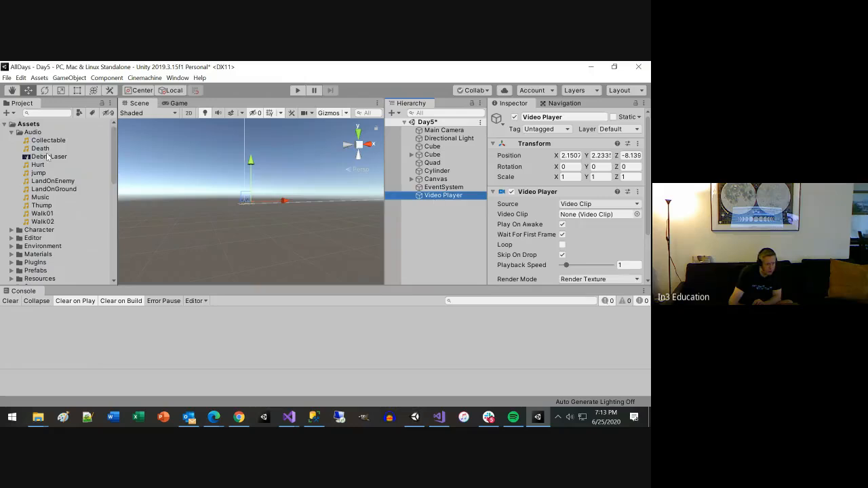
drag(51, 158, 584, 216)
scroll(576, 224, down, 3)
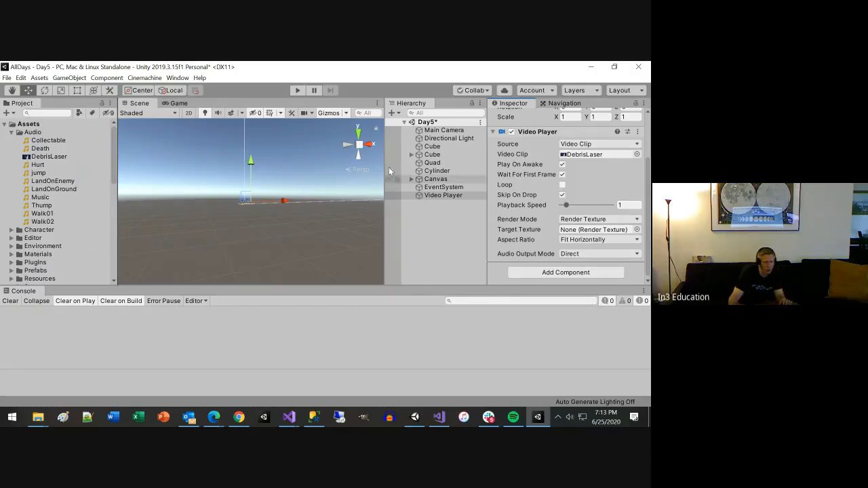
Step: Run the Day5 scene and look for the video in the Scene view from several angles and distances
click(298, 90)
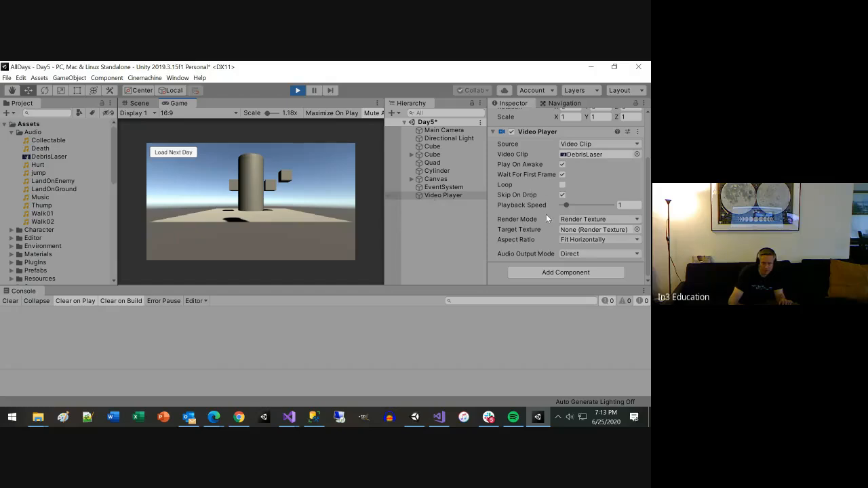
click(138, 103)
scroll(328, 209, down, 5)
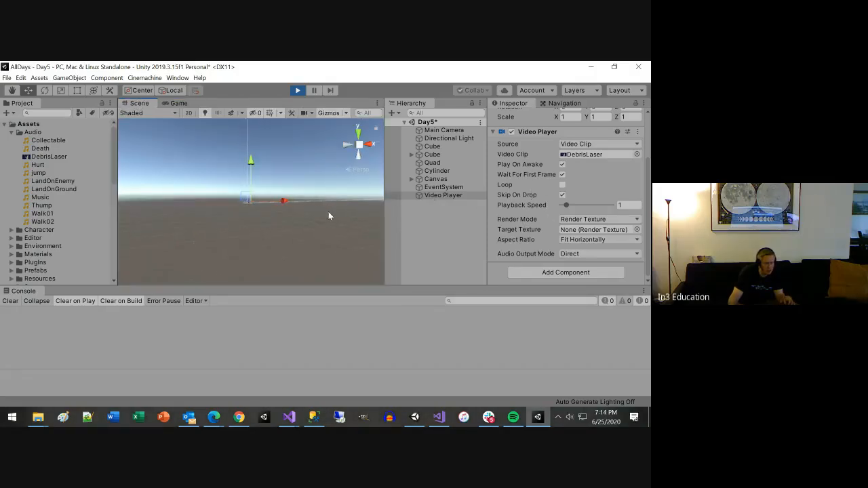
alt+drag(328, 213, 256, 204)
scroll(261, 207, down, 10)
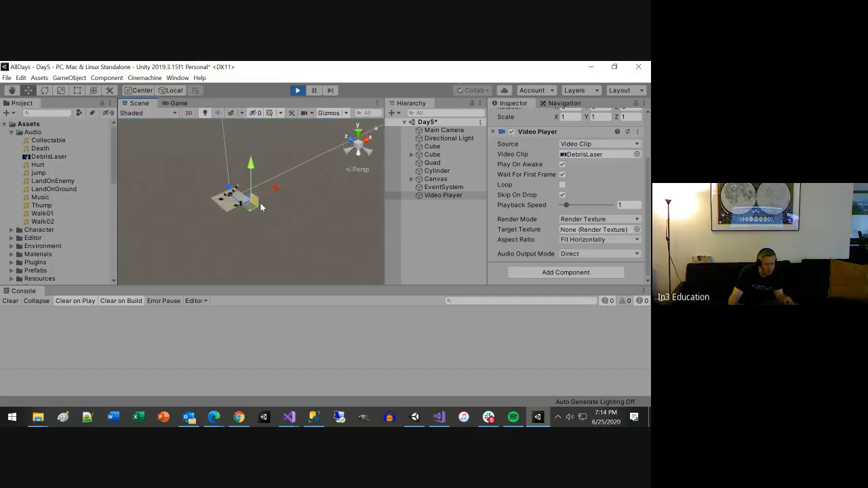
alt+drag(296, 211, 319, 169)
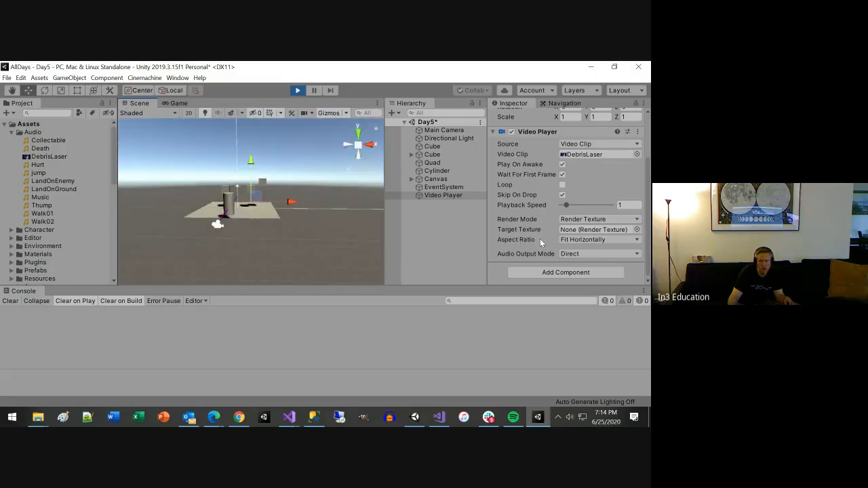
scroll(327, 212, down, 8)
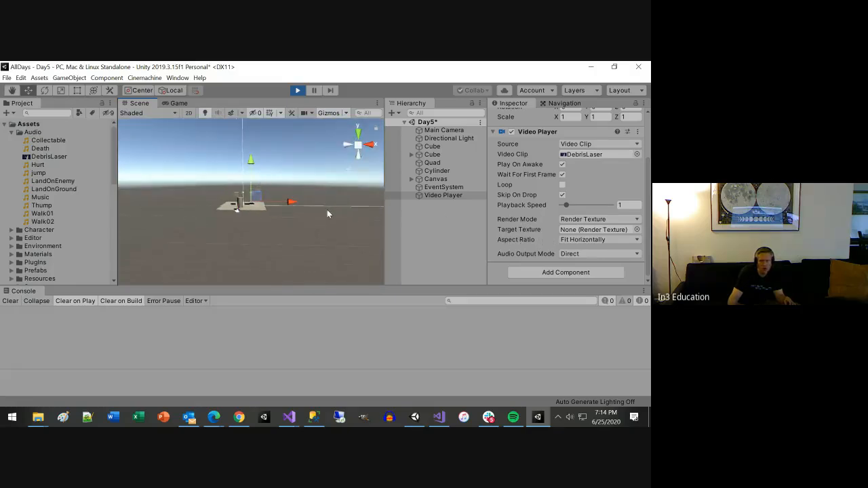
scroll(341, 212, down, 2)
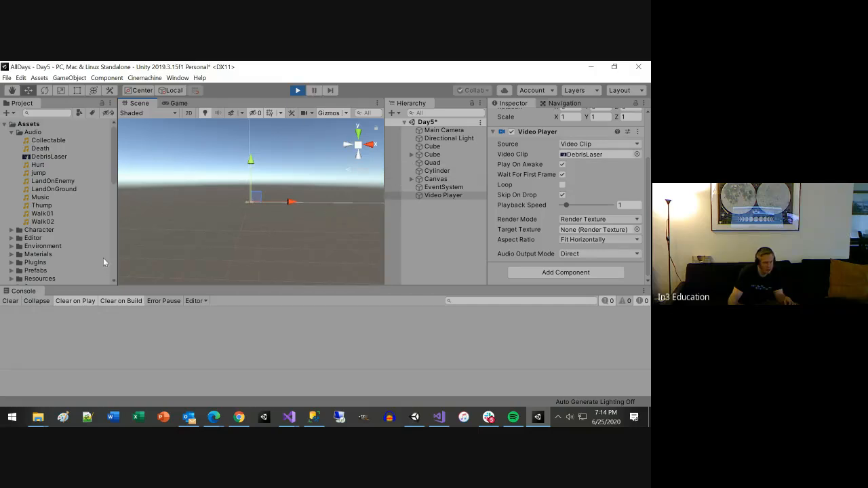
Step: Stop the scene and play the DebrisLaser clip in an enlarged asset preview
click(61, 156)
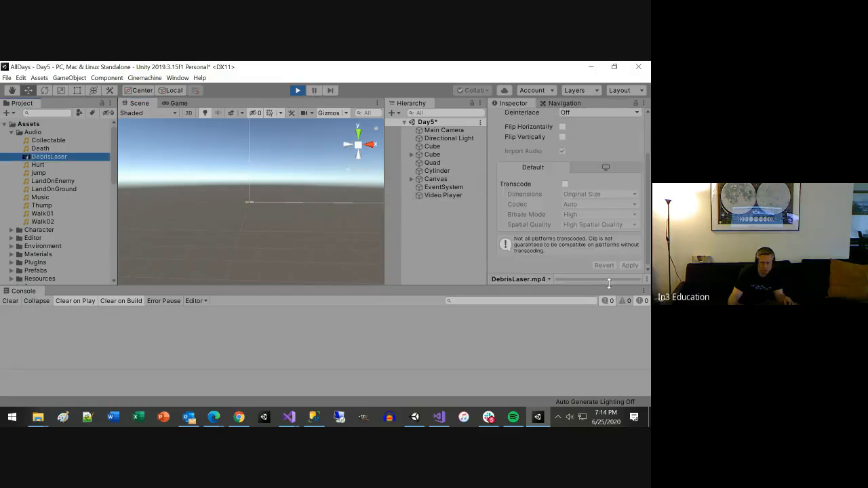
click(583, 279)
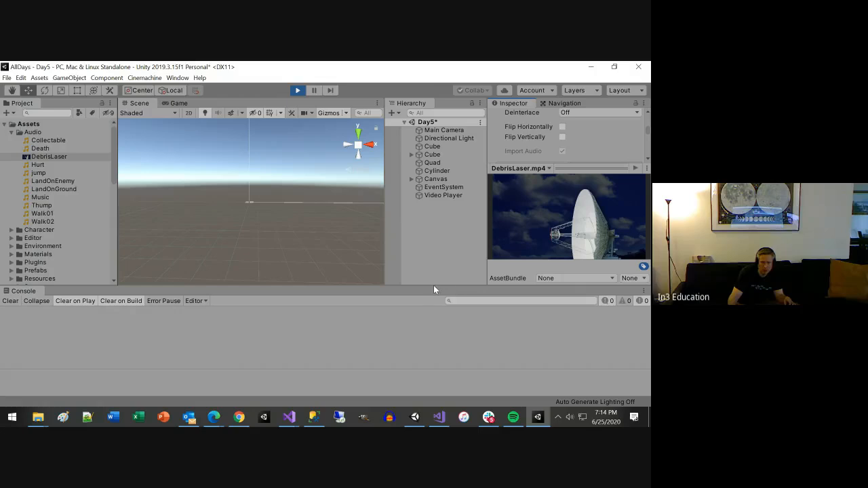
click(295, 91)
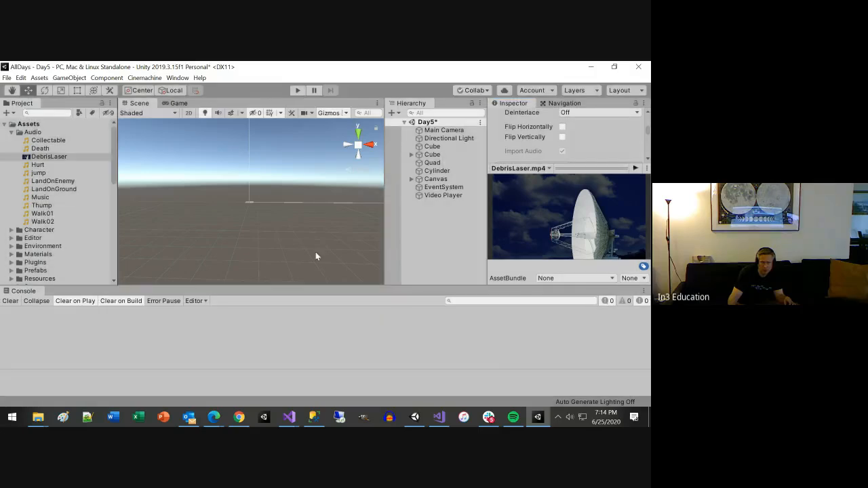
drag(318, 285, 319, 346)
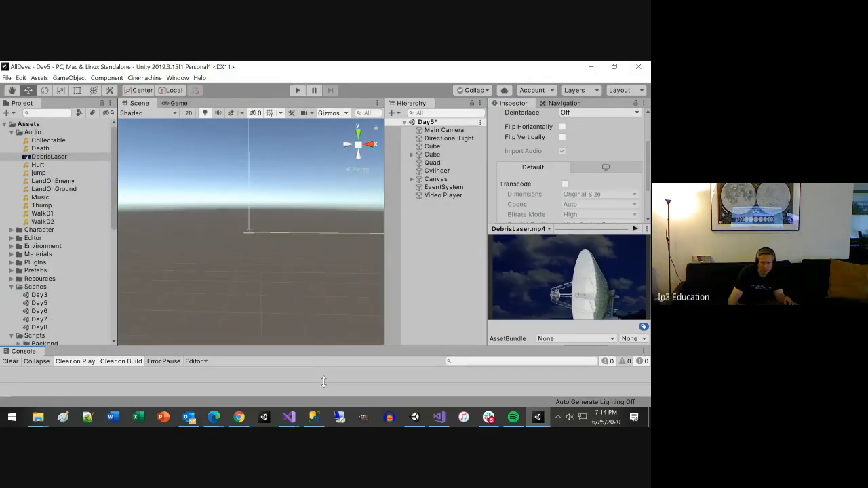
click(636, 230)
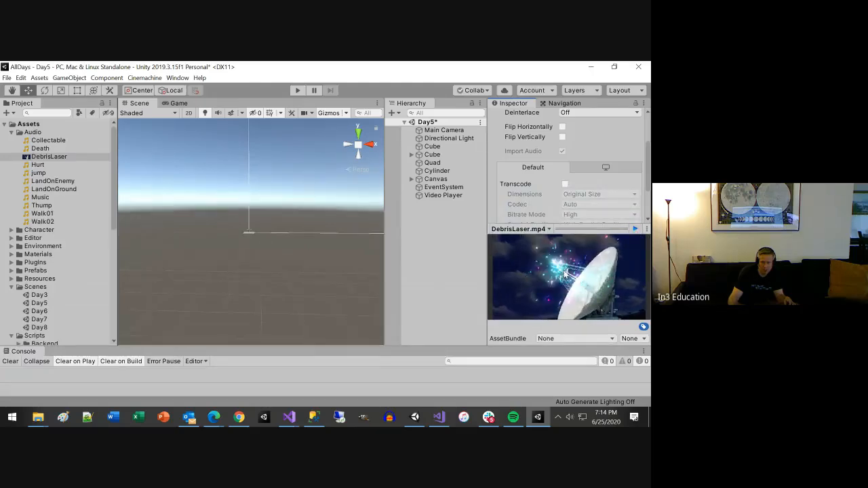
click(635, 229)
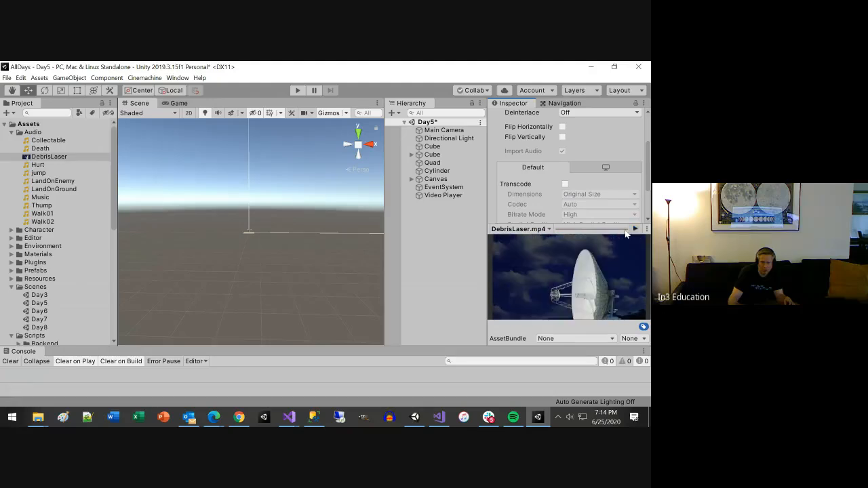
Step: Examine the Source and Aspect Ratio options of the Video Player, keeping Video Clip and Fit Horizontally
click(430, 196)
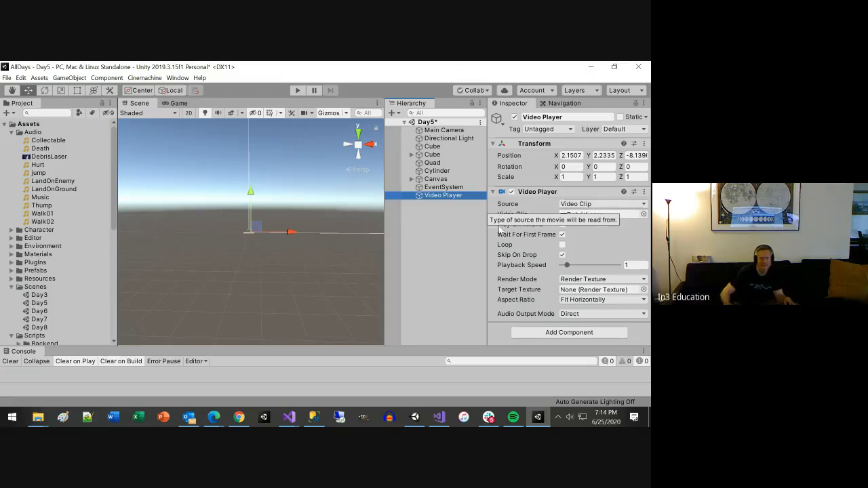
click(601, 205)
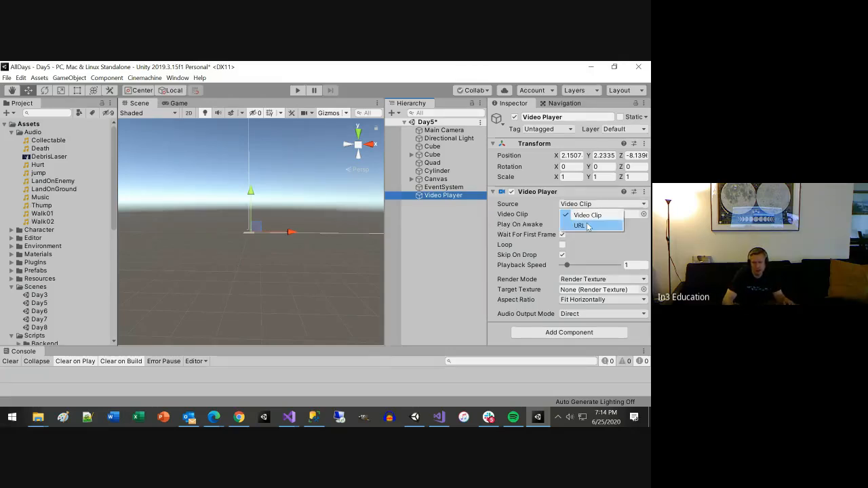
click(594, 204)
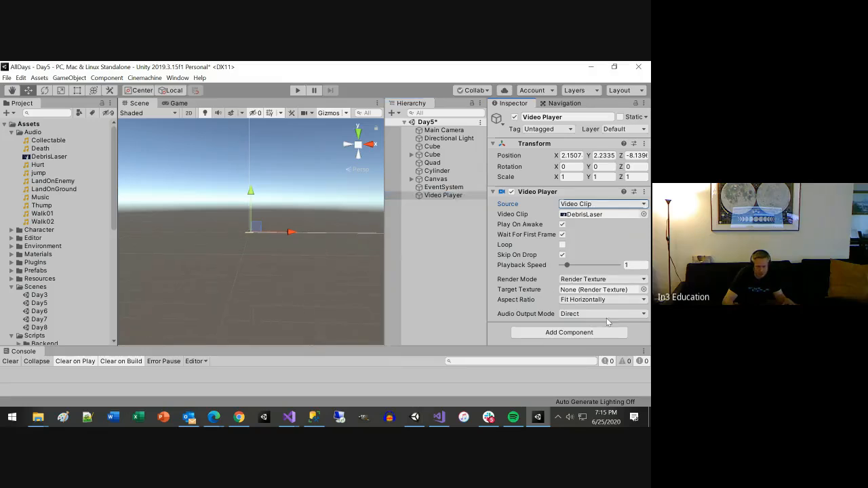
click(614, 299)
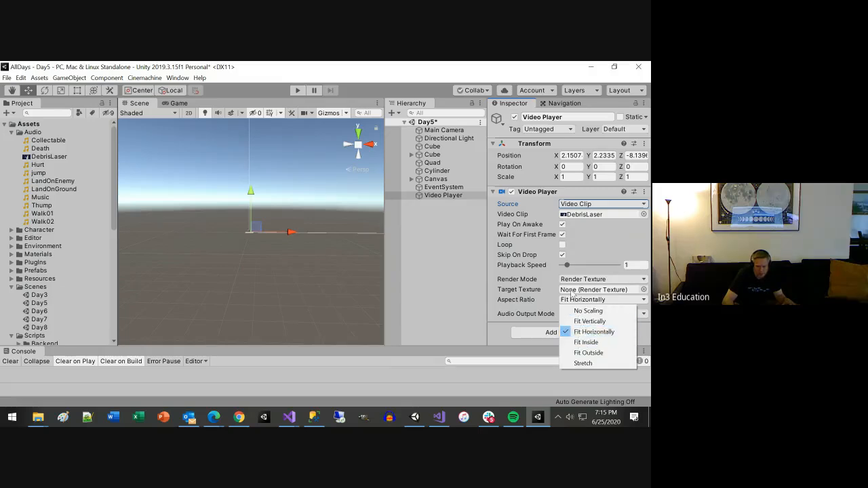
click(318, 280)
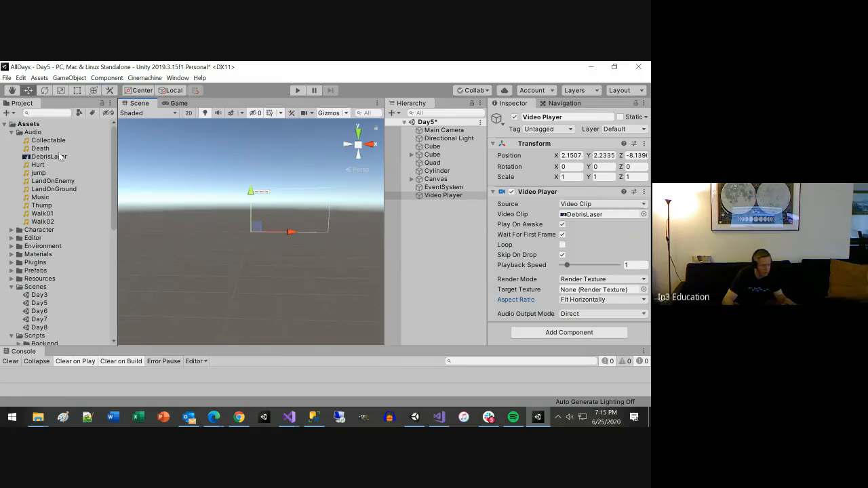
Step: Run the Day5 scene again to check video playback in the Game and Scene views, stop it, and reselect the Video Player
click(298, 91)
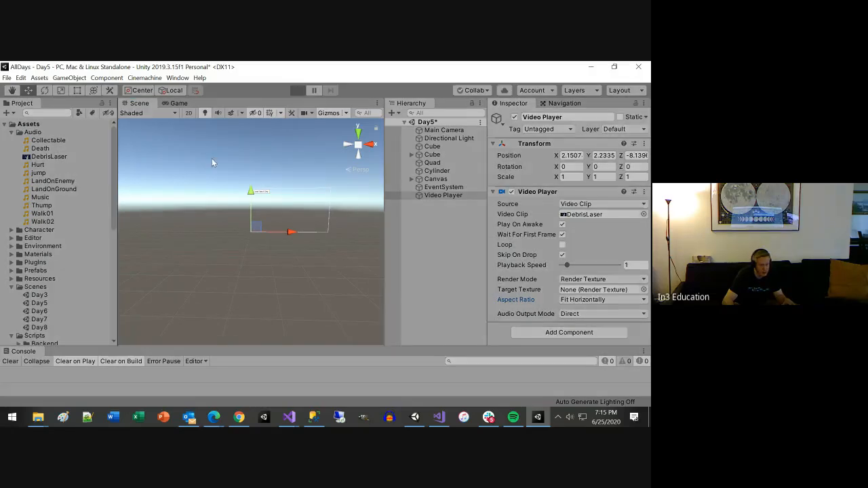
click(51, 156)
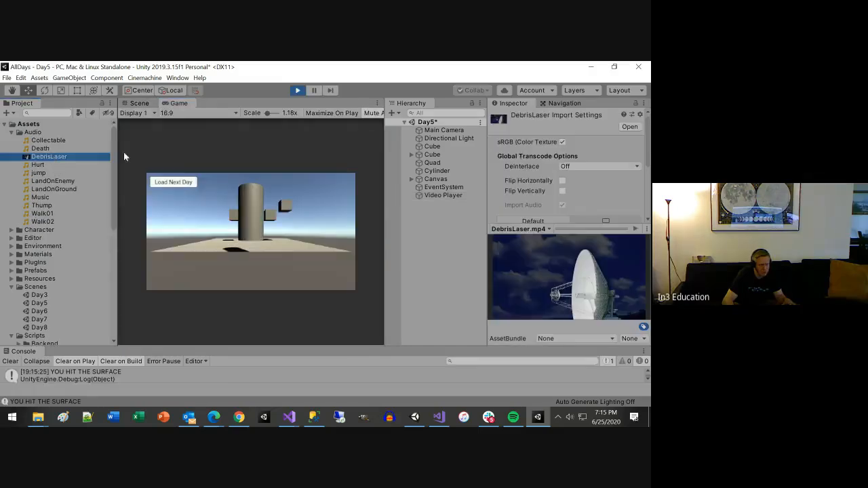
click(141, 104)
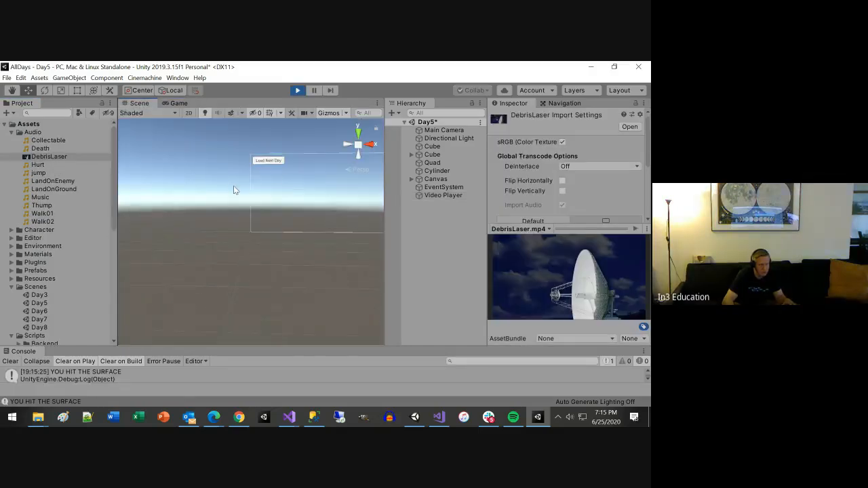
click(298, 90)
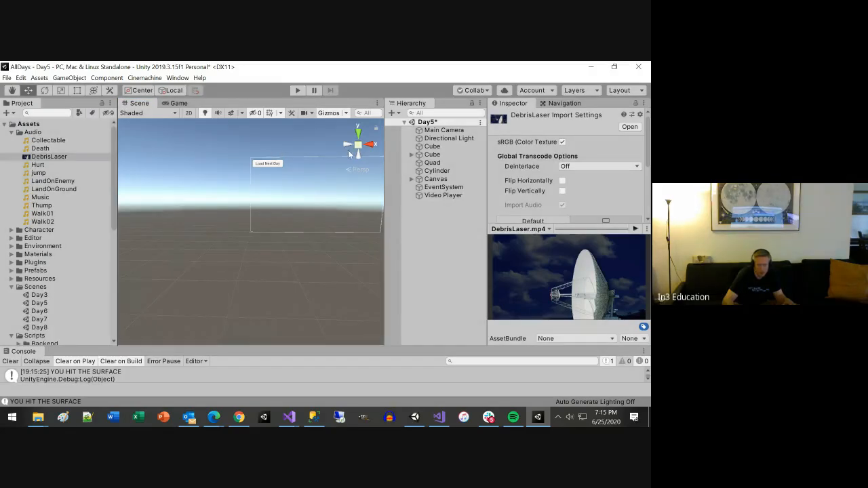
click(455, 197)
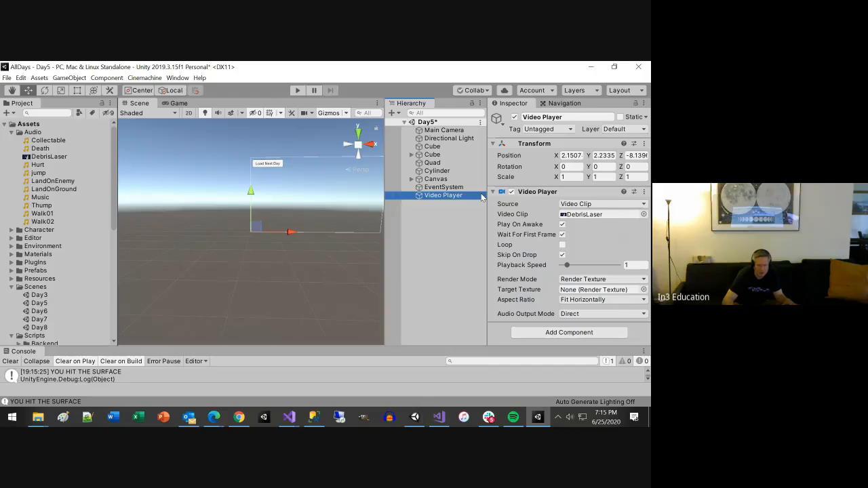
Step: Switch to Chrome in a new window and search Google for "unity videoplayer"
click(243, 419)
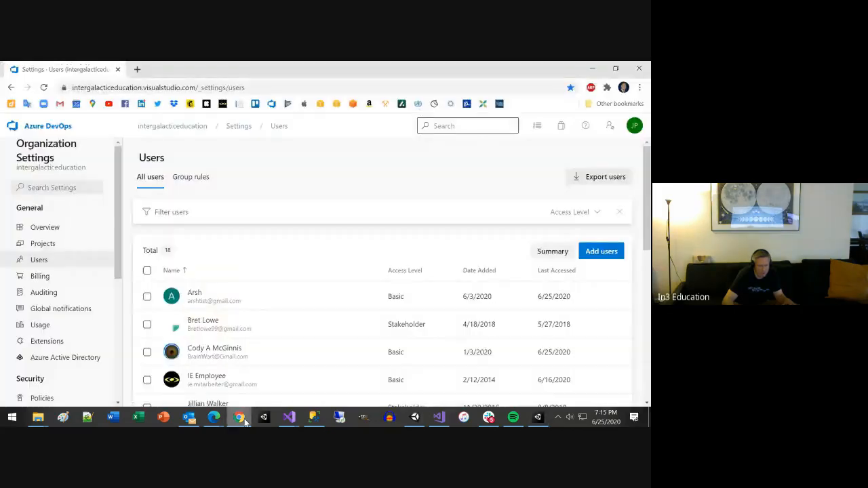
click(242, 419)
right_click(239, 417)
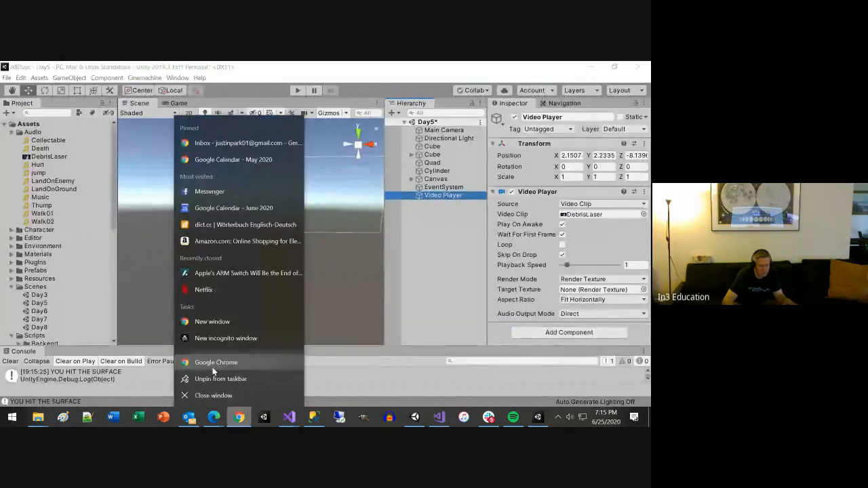
click(213, 365)
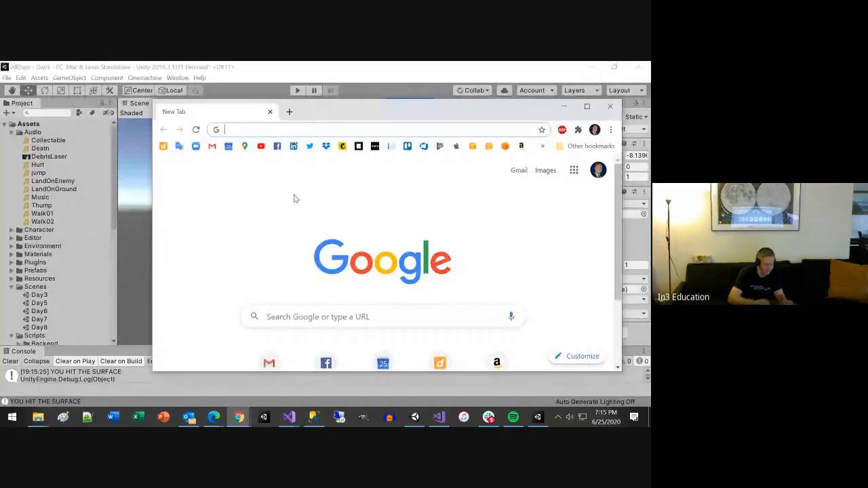
text(un)
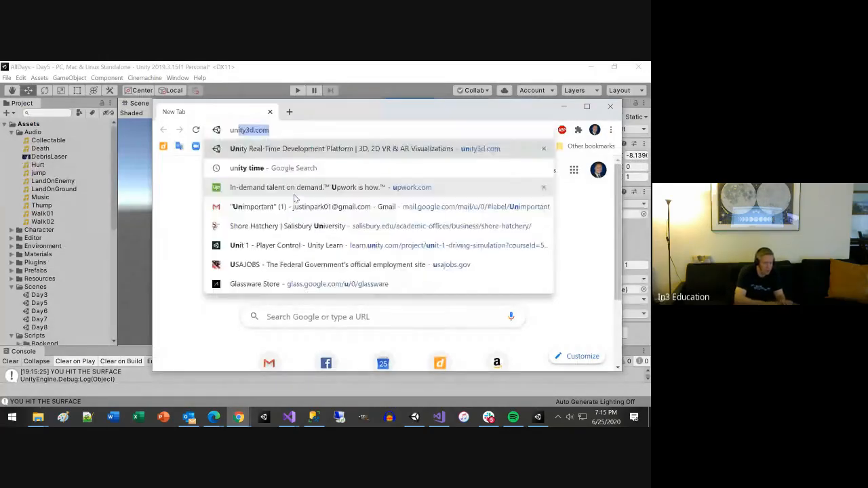
text(ity video)
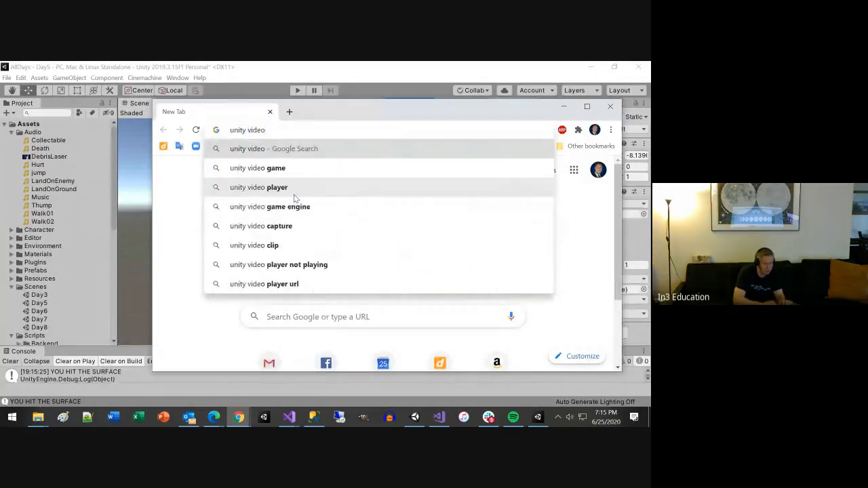
text(c)
key(BackSpace)
text(player)
key(Return)
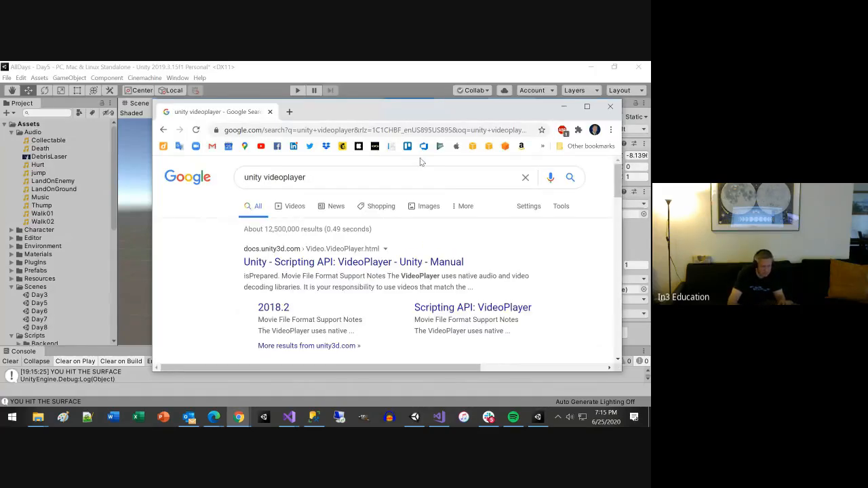
Step: Open the Unity Scripting API page for VideoPlayer in a maximized window and examine its description, format notes and example script
click(385, 262)
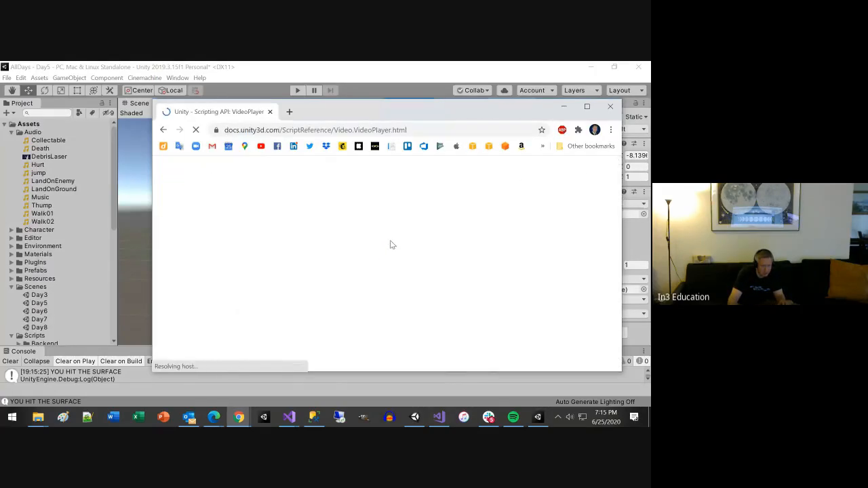
double_click(392, 116)
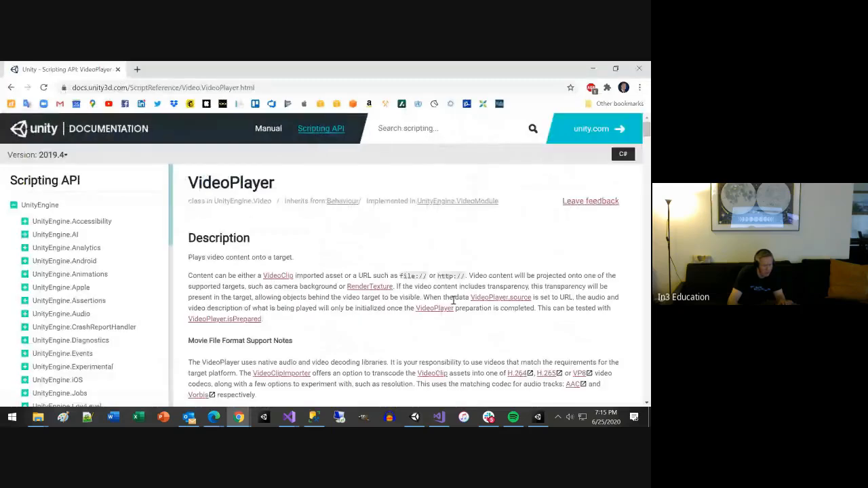
scroll(460, 327, down, 3)
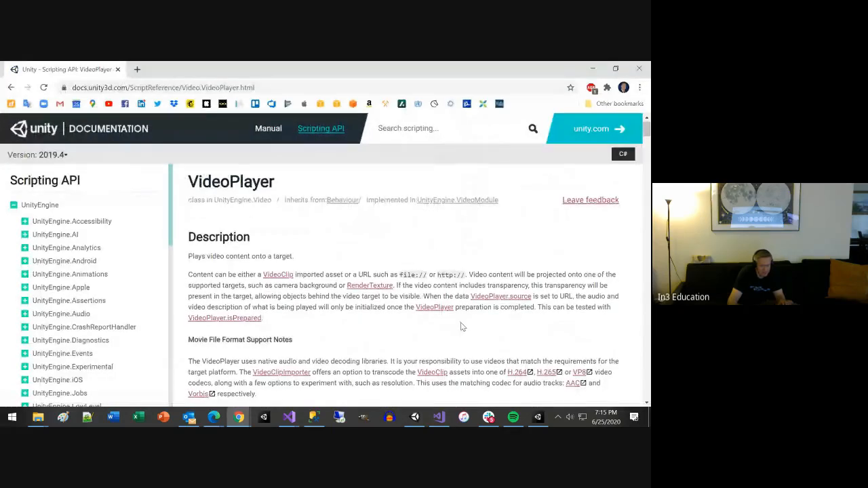
scroll(461, 323, down, 4)
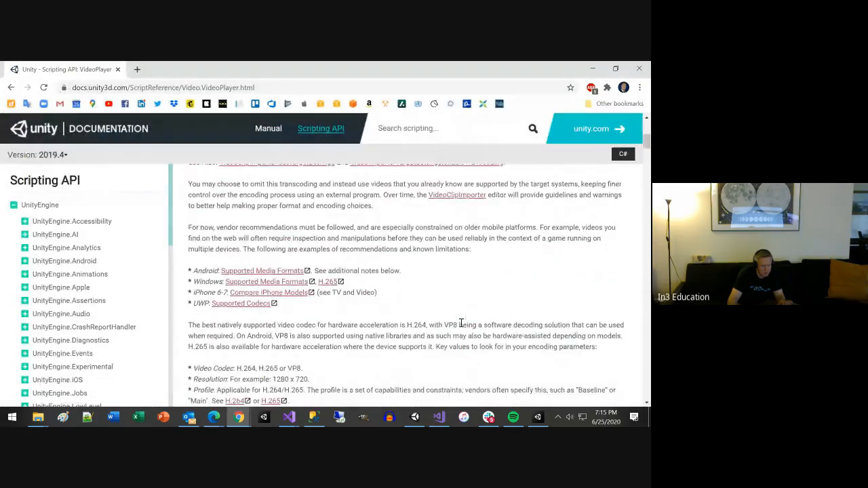
scroll(460, 327, down, 3)
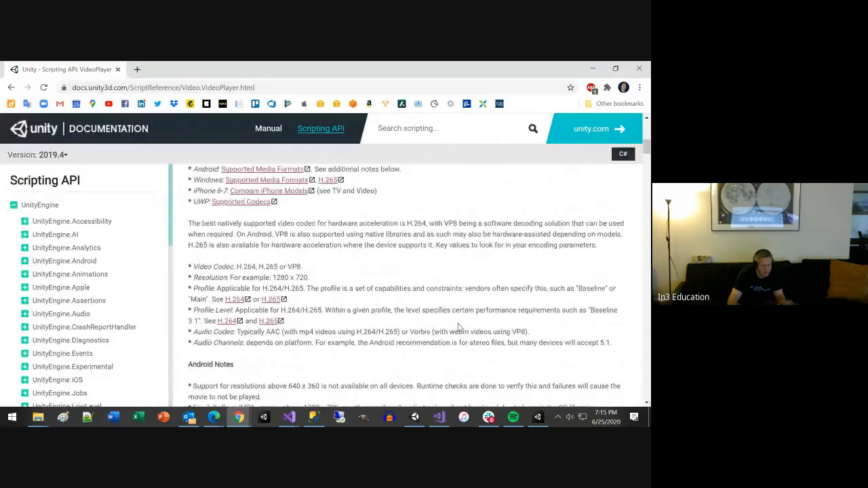
scroll(458, 327, down, 10)
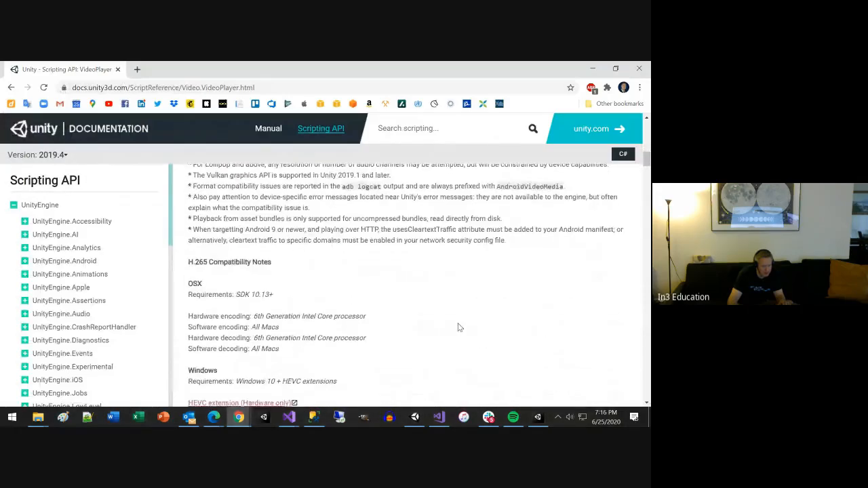
scroll(458, 328, down, 10)
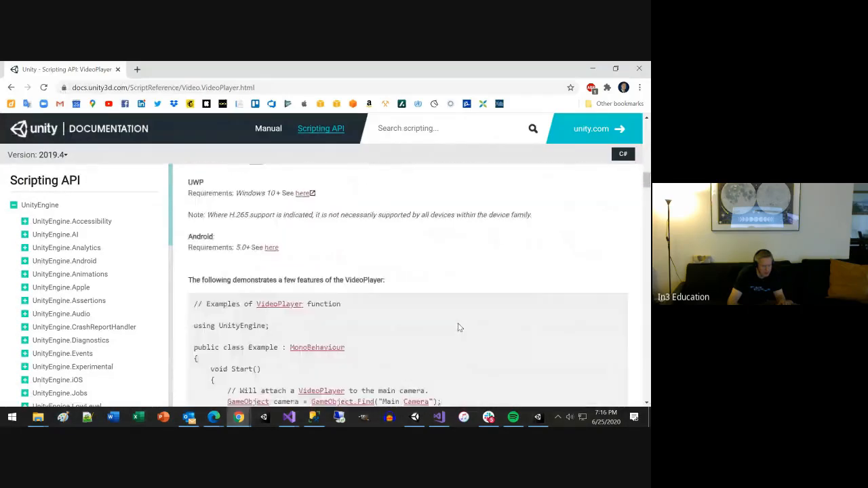
scroll(458, 328, down, 5)
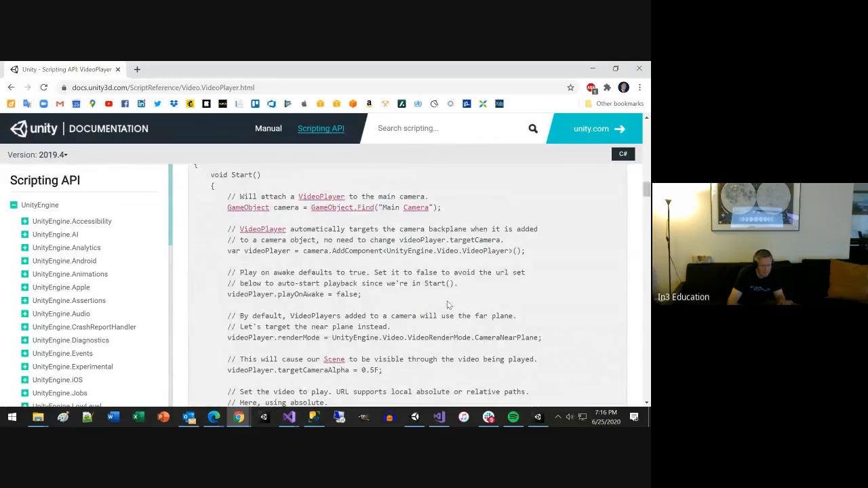
scroll(447, 304, up, 1)
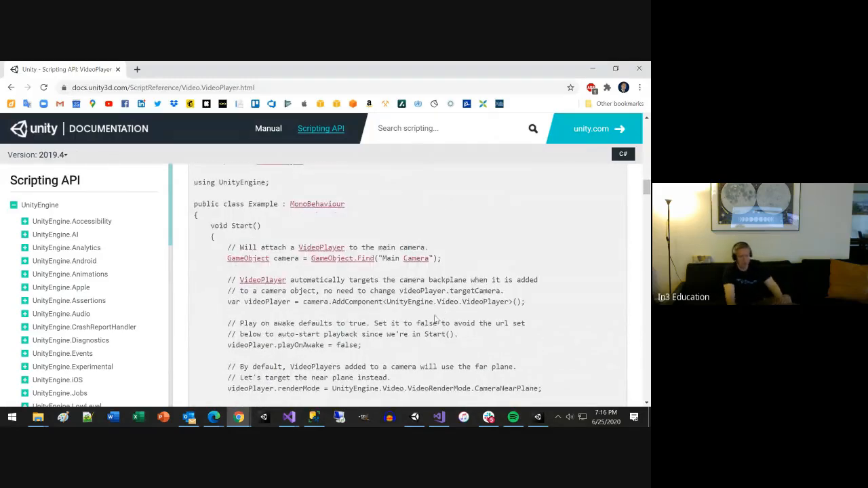
scroll(467, 278, up, 1)
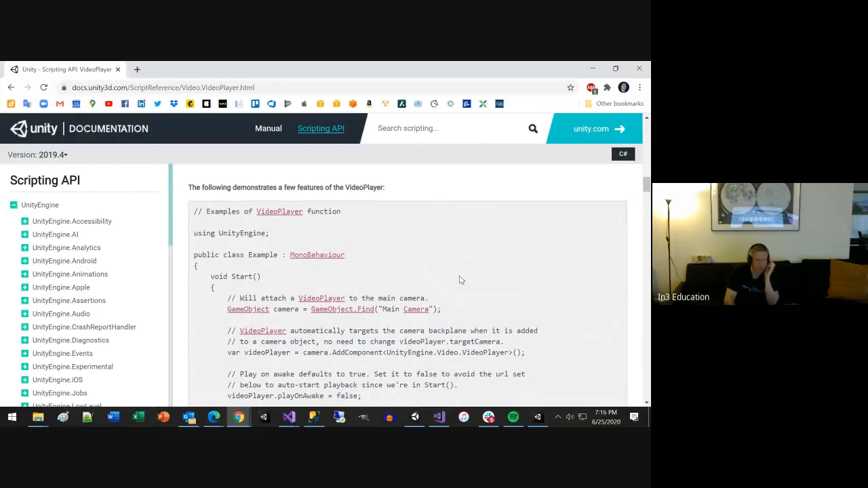
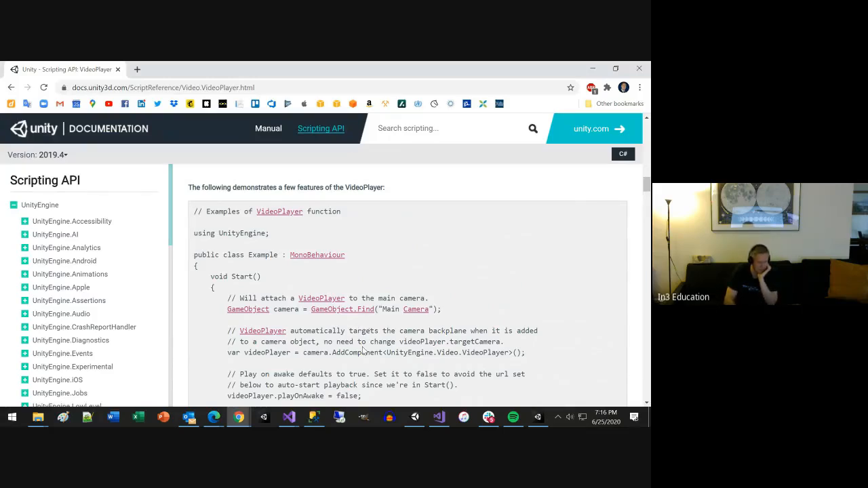
Step: Examine the rest of the VideoPlayer feature example script, down to its EndReached method
scroll(362, 348, down, 3)
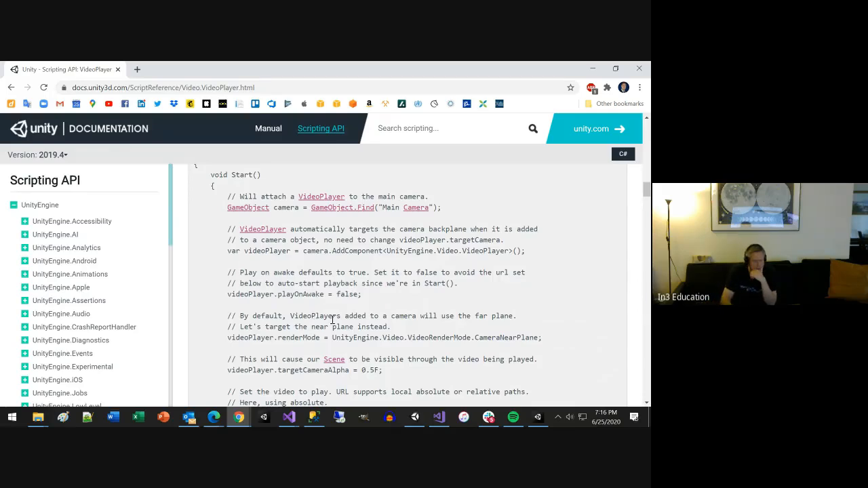
scroll(333, 327, down, 1)
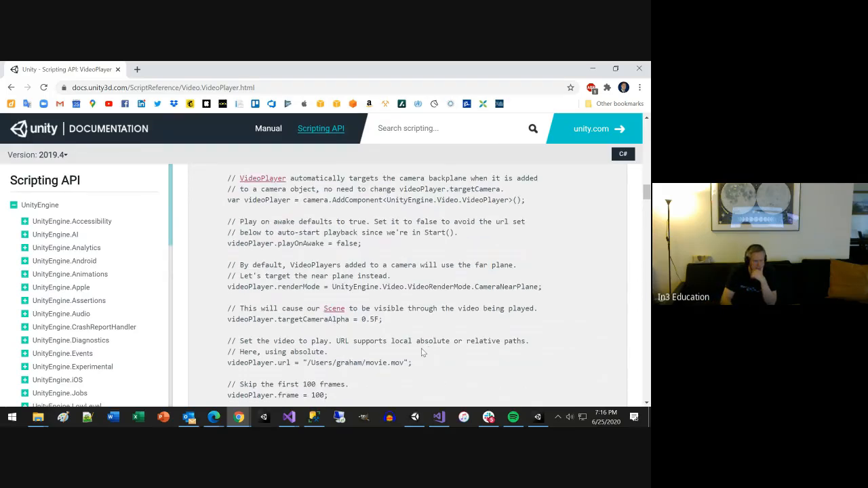
scroll(420, 351, down, 3)
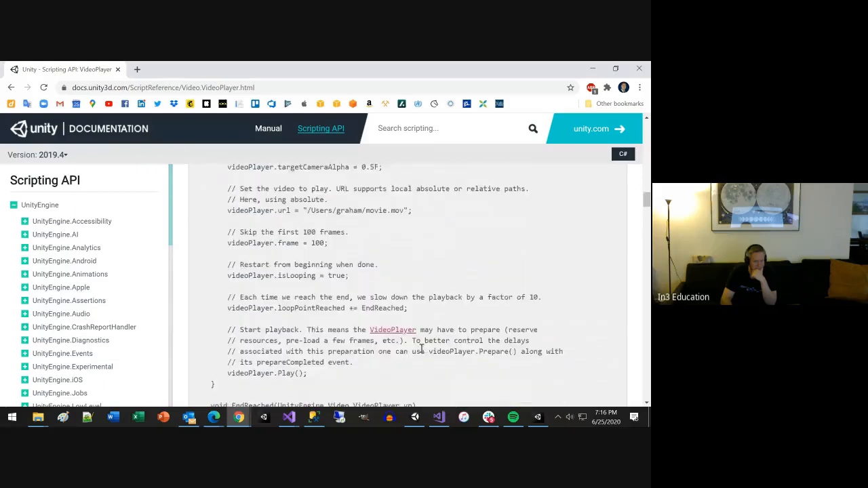
scroll(420, 350, down, 2)
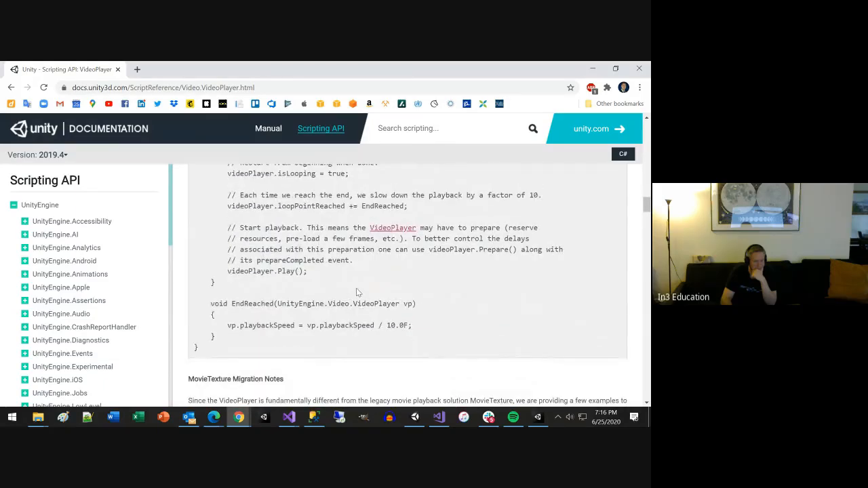
scroll(355, 292, down, 3)
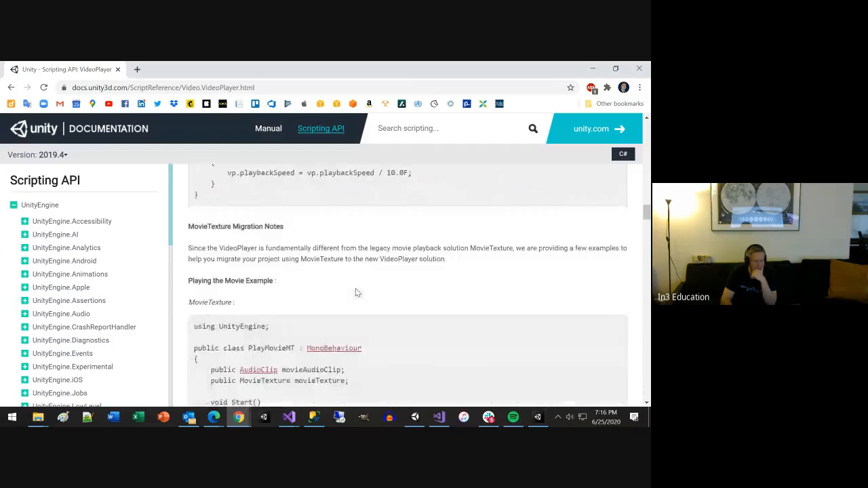
scroll(357, 292, up, 2)
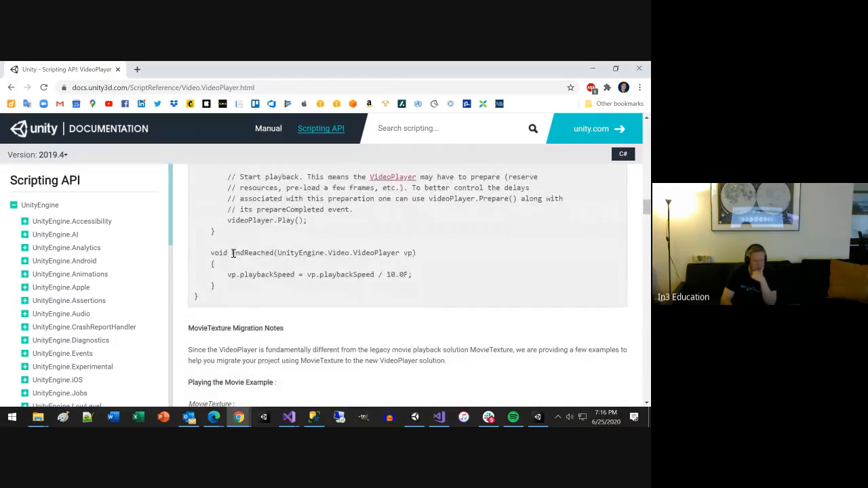
drag(233, 253, 268, 292)
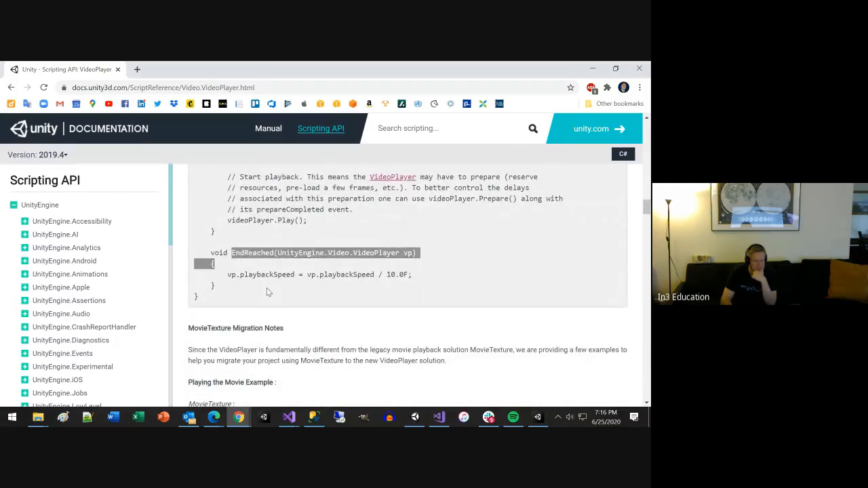
Step: Examine the MovieTexture Migration Notes and the PlayMovieMT script, and return to the start of the first VideoPlayer example
scroll(268, 293, down, 4)
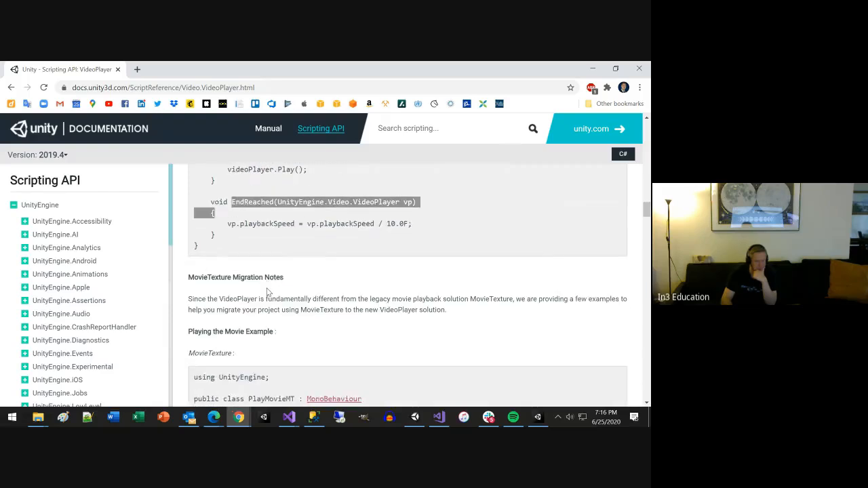
scroll(267, 292, down, 2)
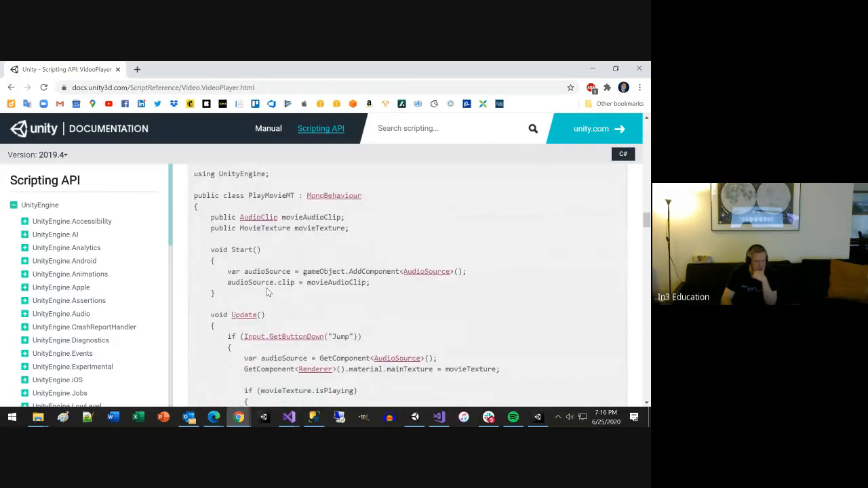
scroll(267, 292, down, 1)
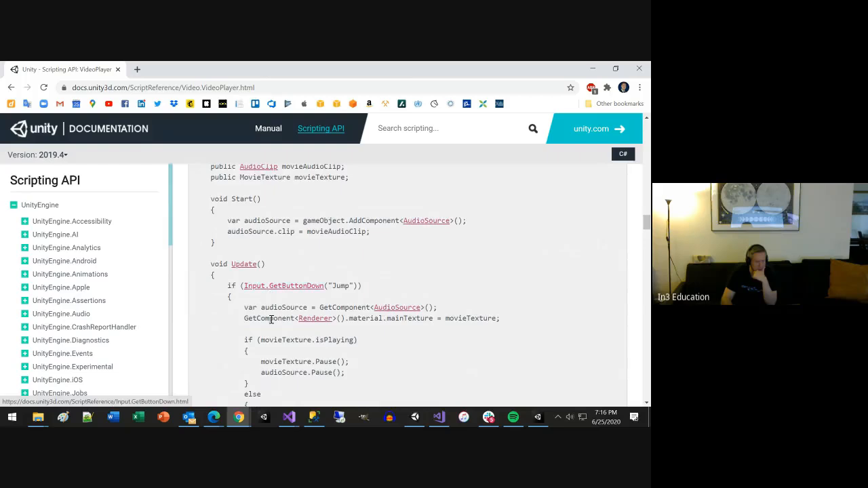
scroll(275, 320, down, 1)
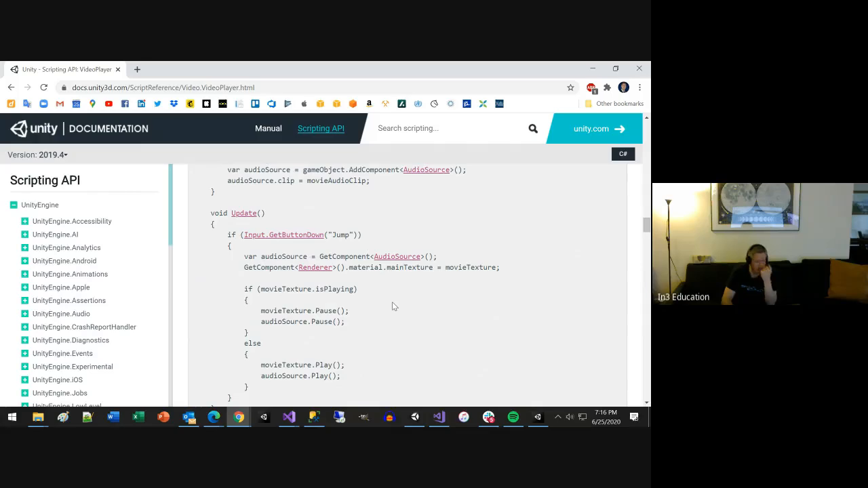
scroll(392, 306, down, 1)
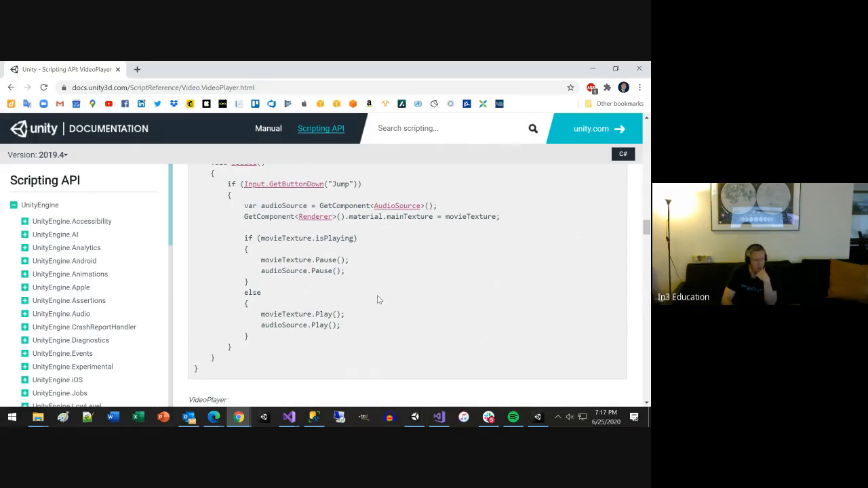
scroll(378, 300, up, 1)
scroll(378, 300, up, 1)
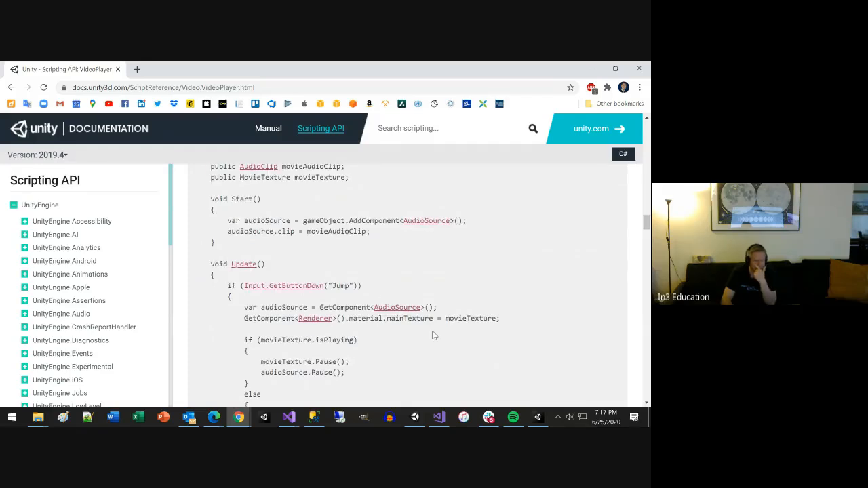
scroll(434, 335, up, 4)
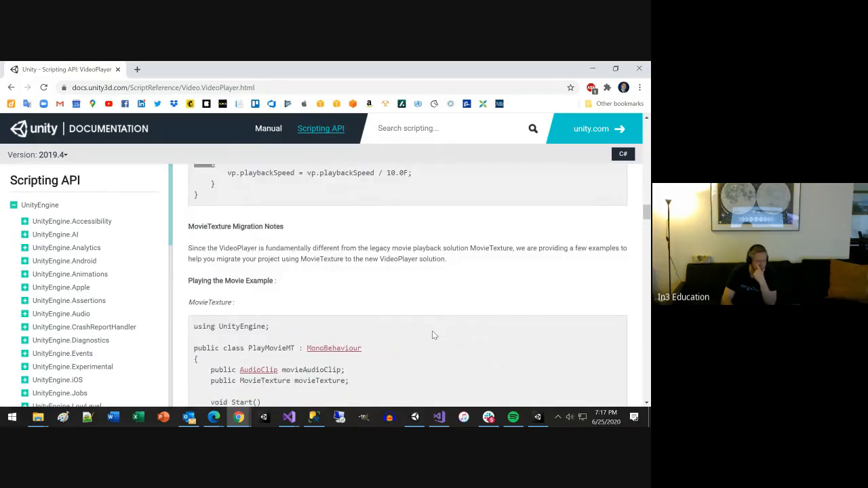
scroll(434, 335, up, 8)
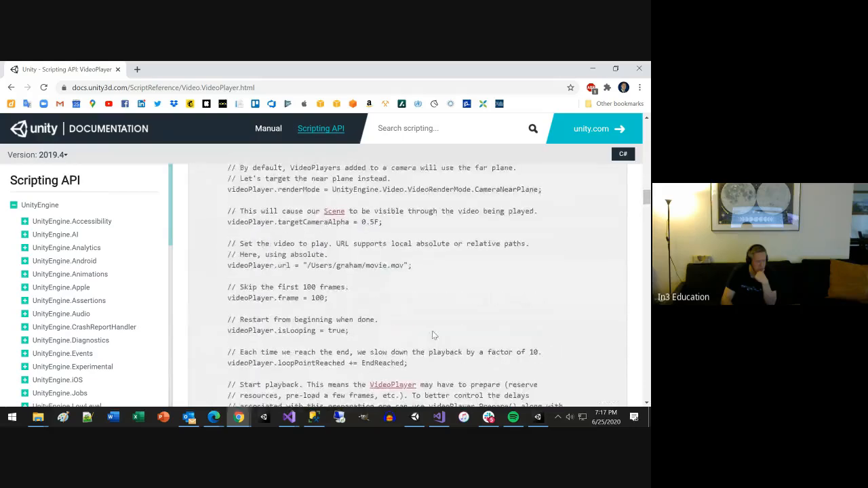
scroll(434, 334, up, 3)
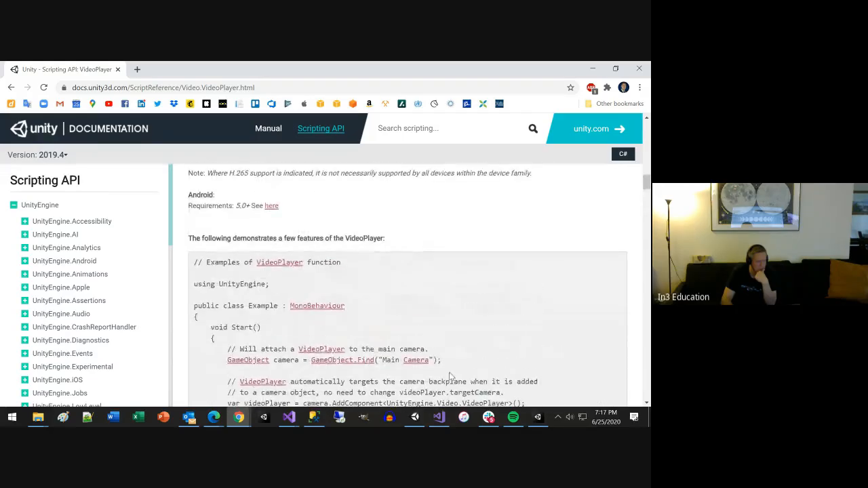
Step: Look through the movie playing and downloading examples, returning to the Start method of the PlayMovieVP script
scroll(434, 346, down, 15)
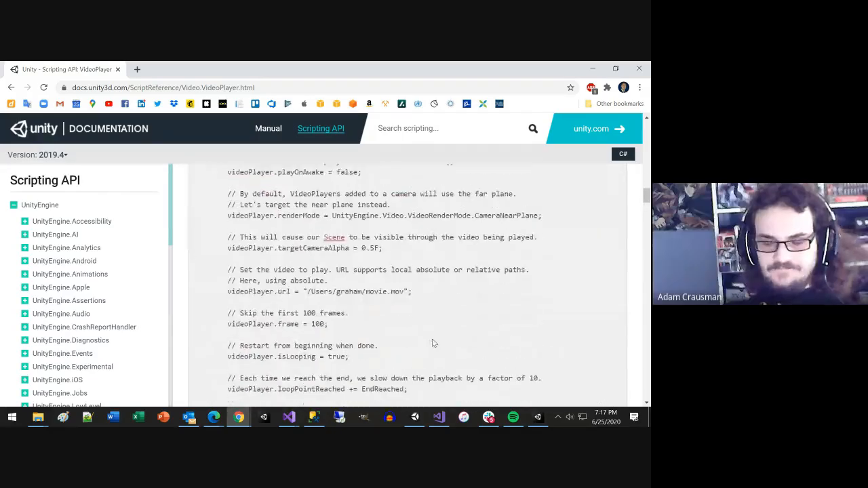
scroll(426, 345, down, 5)
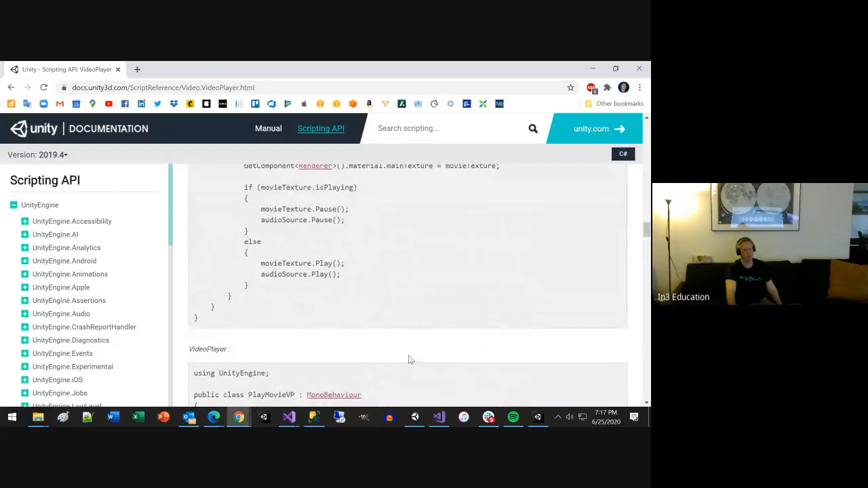
scroll(409, 358, down, 3)
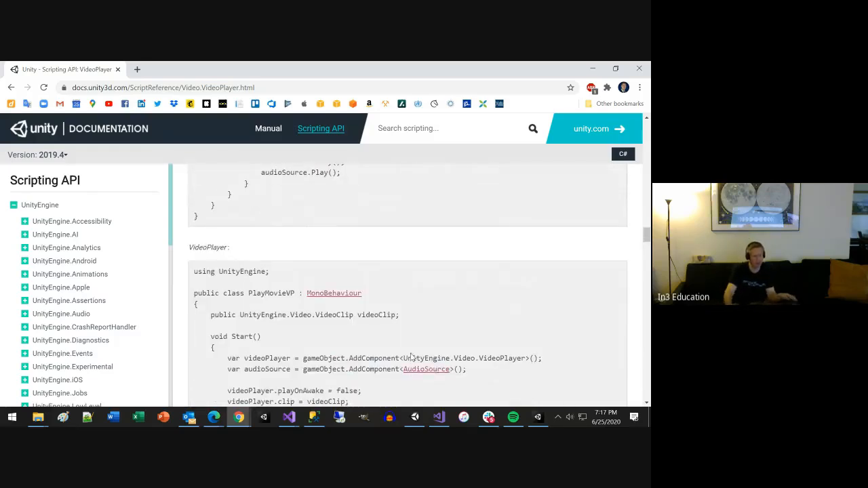
scroll(447, 384, down, 1)
scroll(408, 326, down, 8)
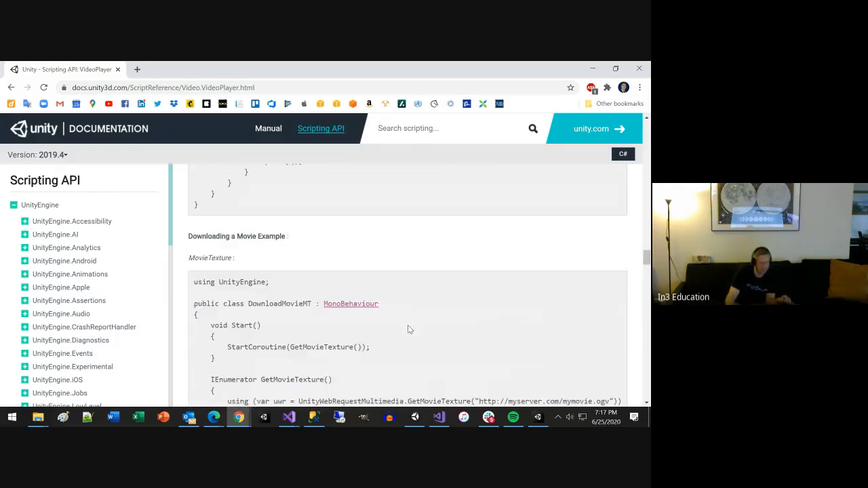
scroll(408, 329, down, 1)
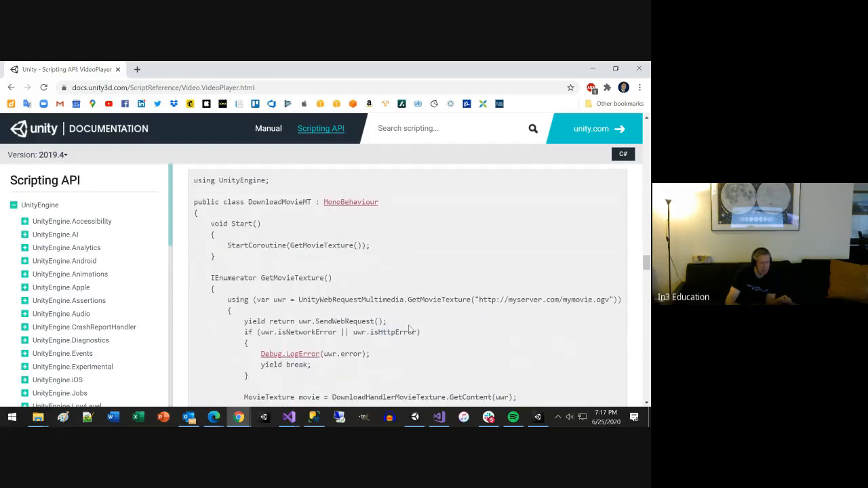
scroll(408, 325, down, 3)
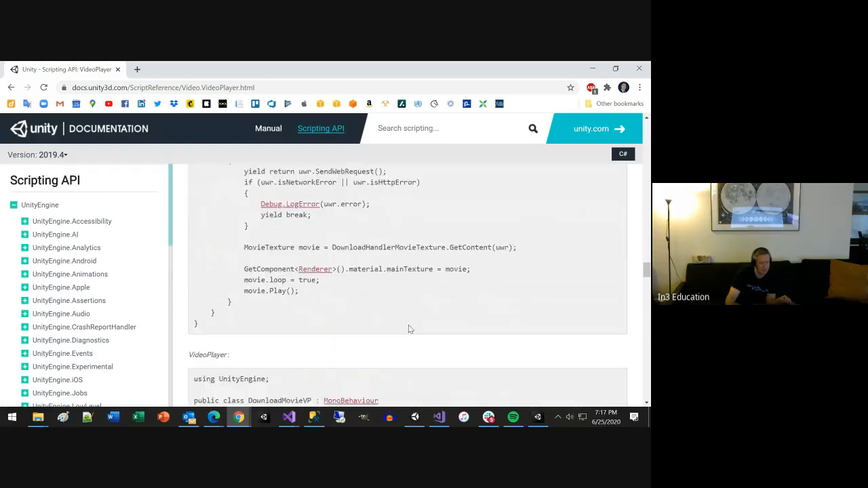
scroll(408, 325, down, 5)
scroll(409, 325, up, 1)
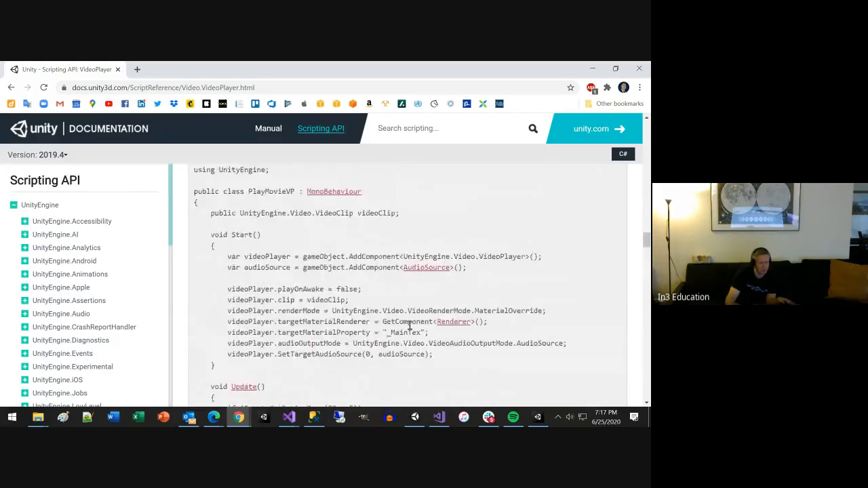
Step: Switch to Unity, select the Quad and frame it in the Scene view, and show the Game view
key(alt+Tab)
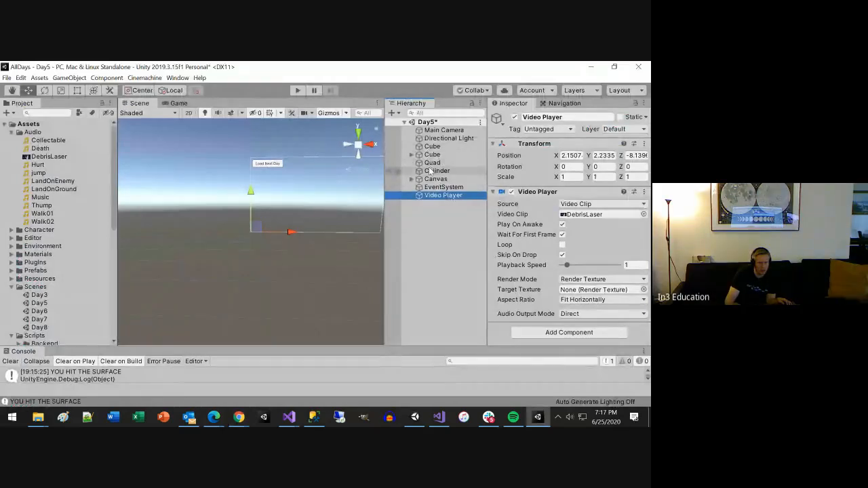
click(432, 163)
key(f)
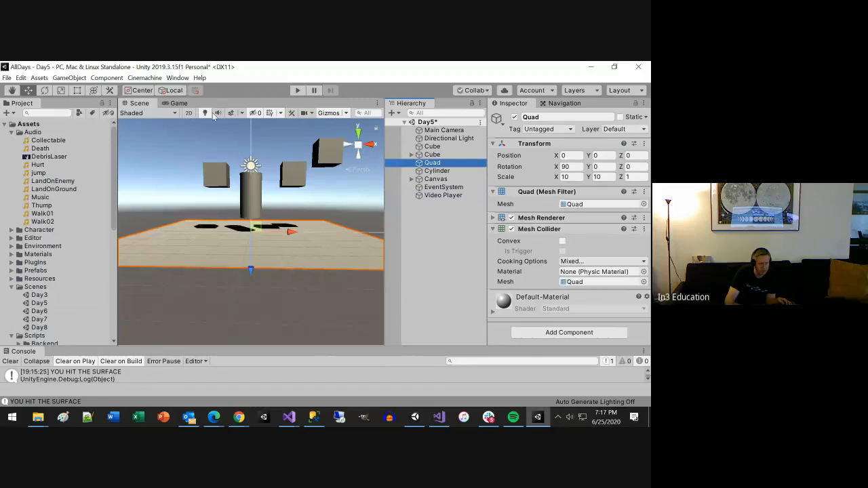
click(179, 103)
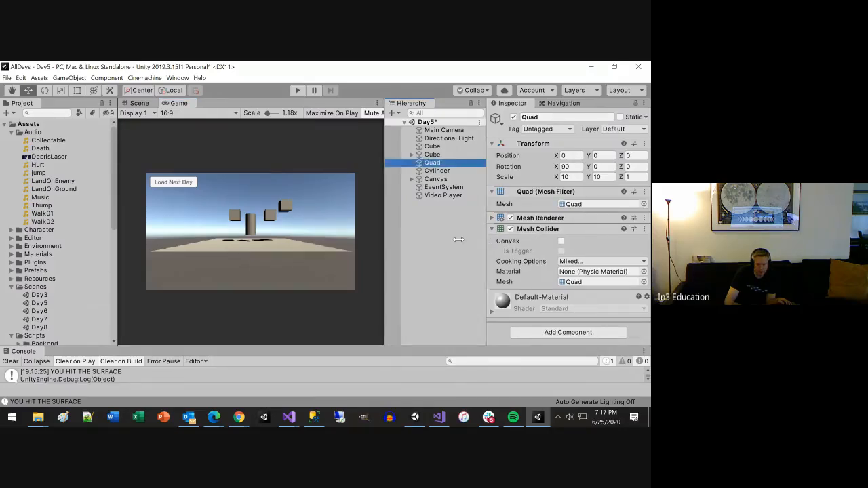
Step: Widen the Inspector, expand the Quad's Mesh Renderer, and try to assign the Video Player to its Element 0 material
drag(487, 240, 442, 220)
click(446, 218)
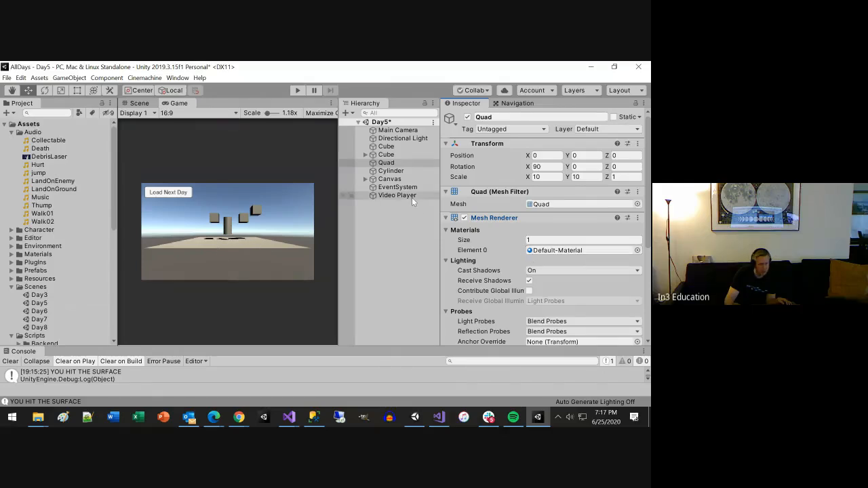
drag(406, 194, 479, 250)
Step: Switch to Chrome and examine the DownloadMovieVP script's material override settings, checking them against the Quad's Mesh Renderer in Unity
key(alt+Tab)
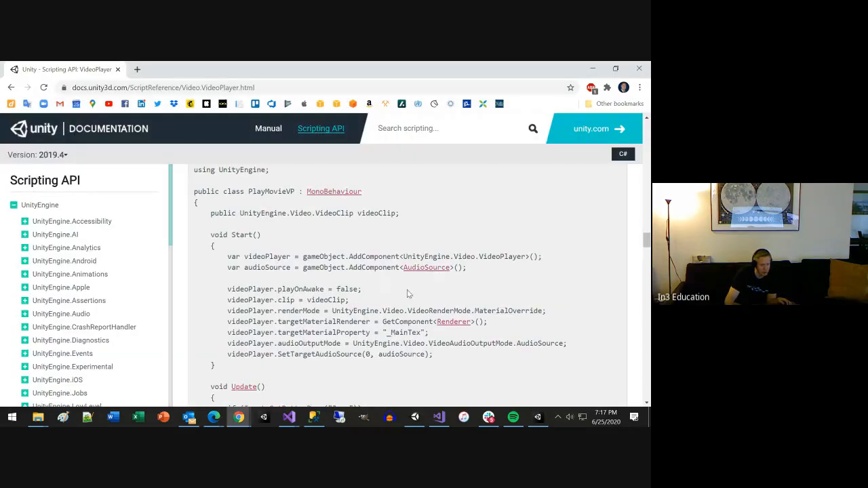
scroll(409, 292, down, 4)
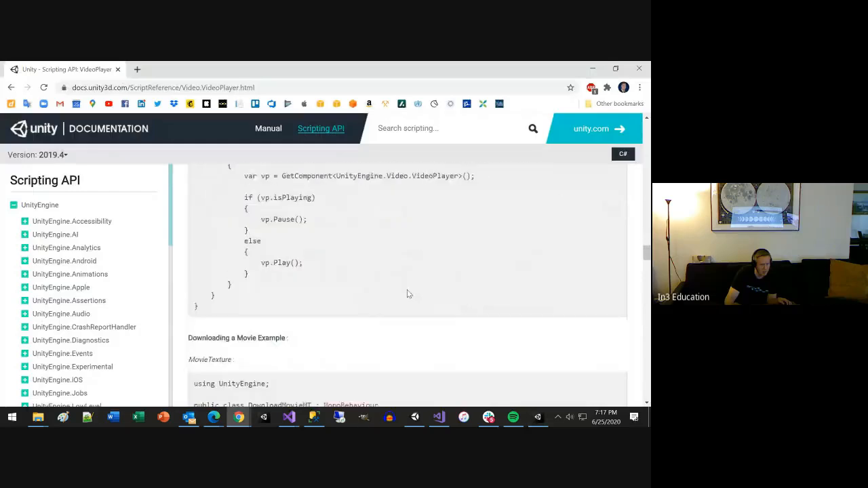
scroll(408, 293, down, 4)
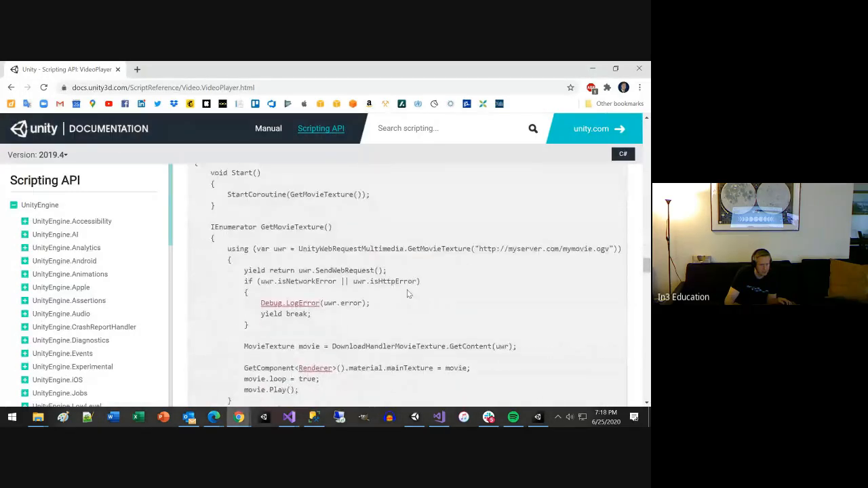
scroll(407, 294, down, 1)
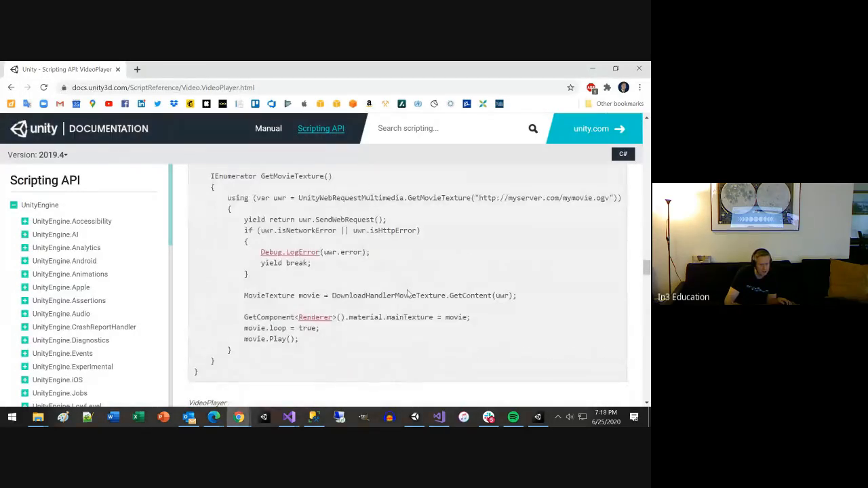
scroll(407, 293, down, 4)
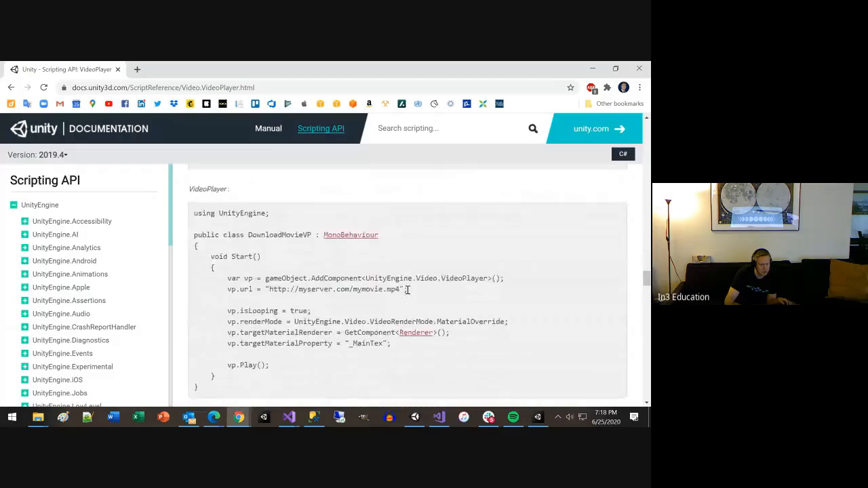
scroll(406, 289, down, 1)
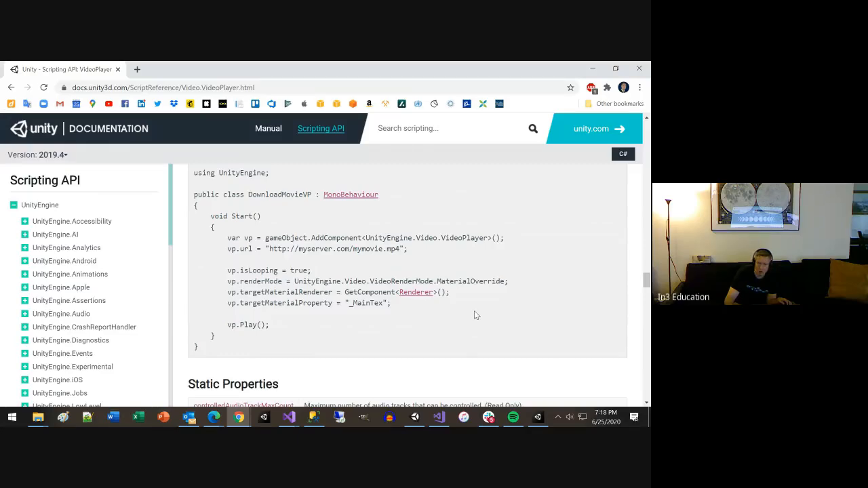
key(alt+Tab)
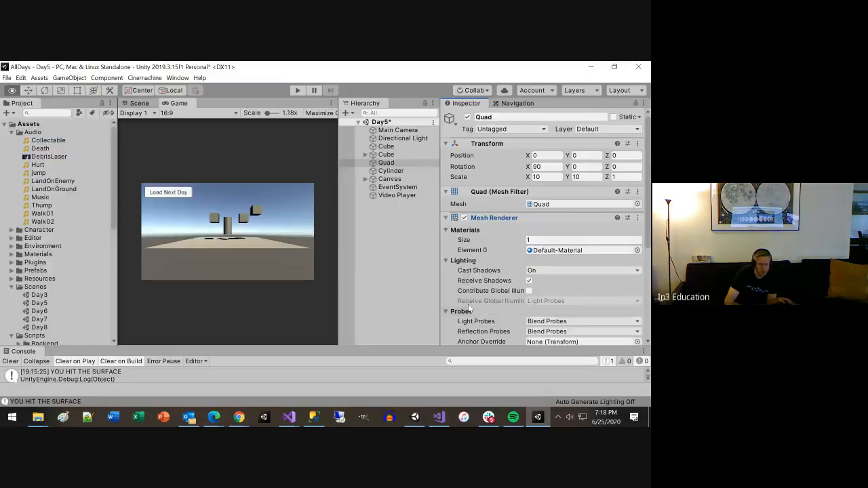
key(alt+Tab)
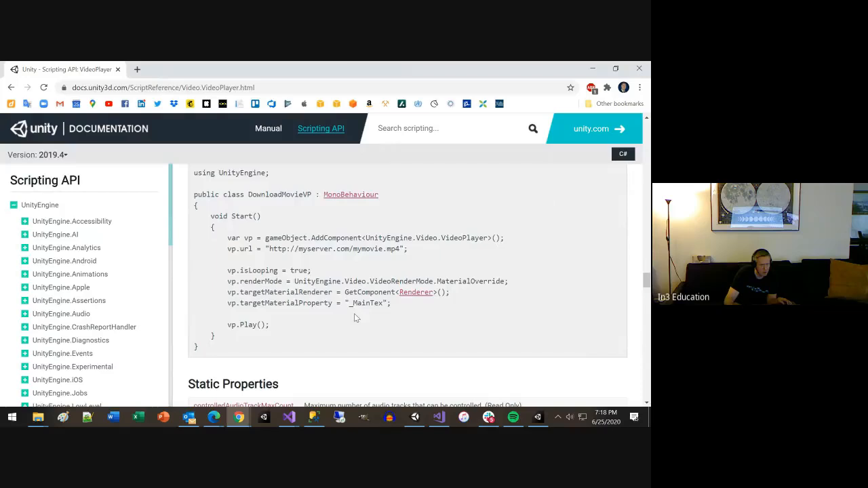
Step: Switch to Unity and create a new material named VideoMaterial in the Materials folder
key(alt+Tab)
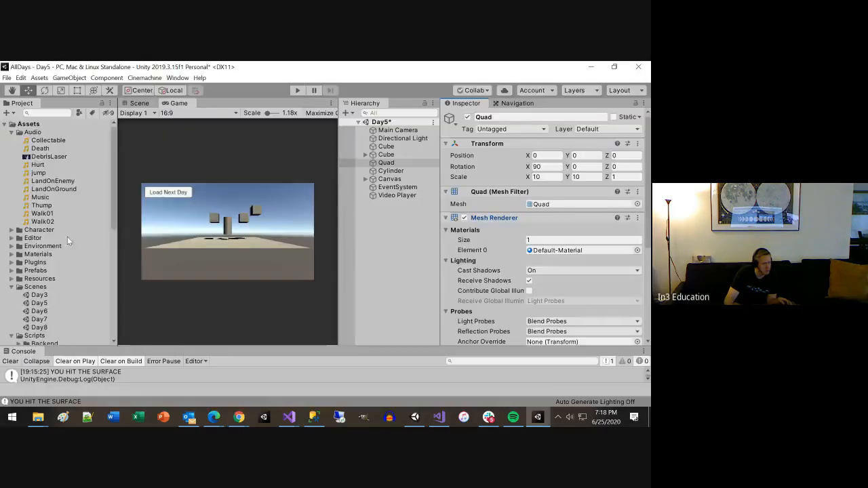
click(11, 132)
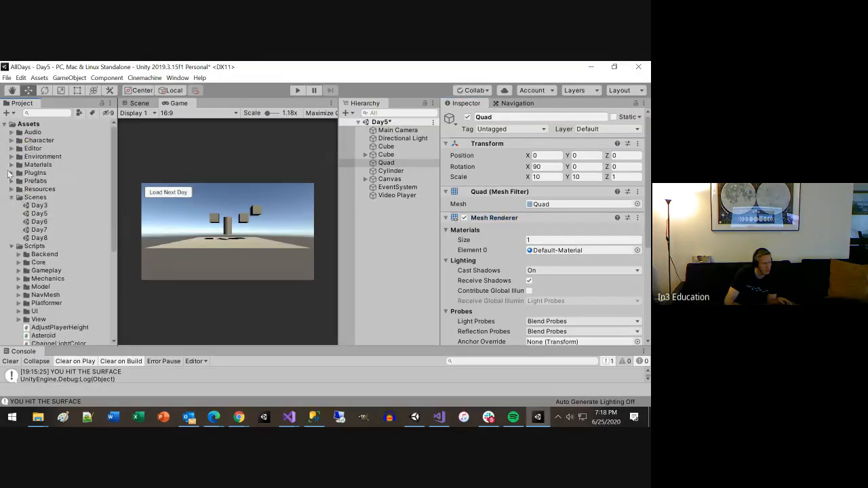
click(27, 165)
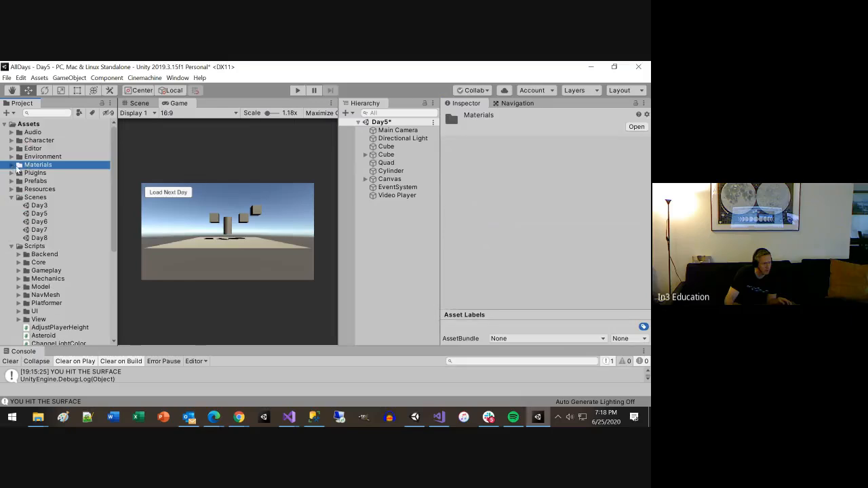
click(11, 165)
right_click(37, 165)
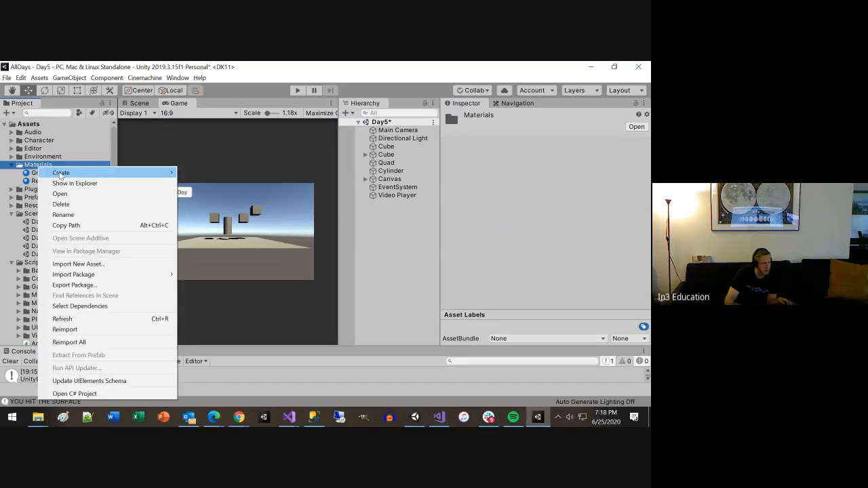
mouse_move(60, 173)
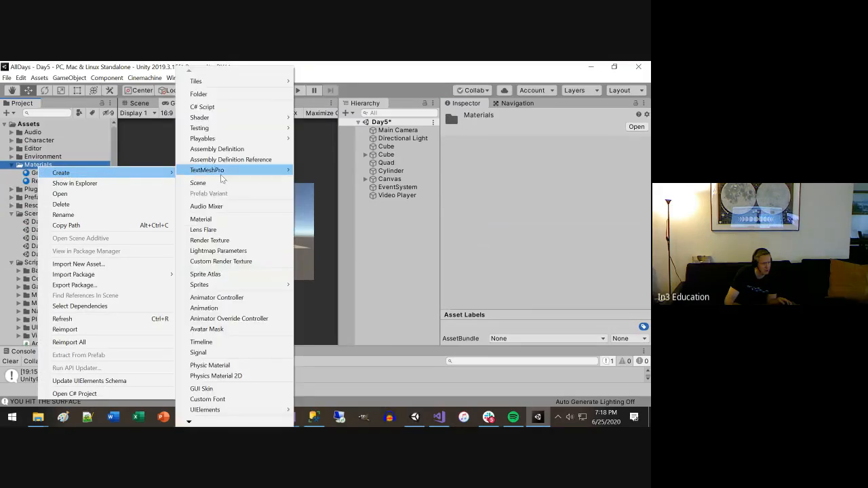
click(220, 219)
text(Vid)
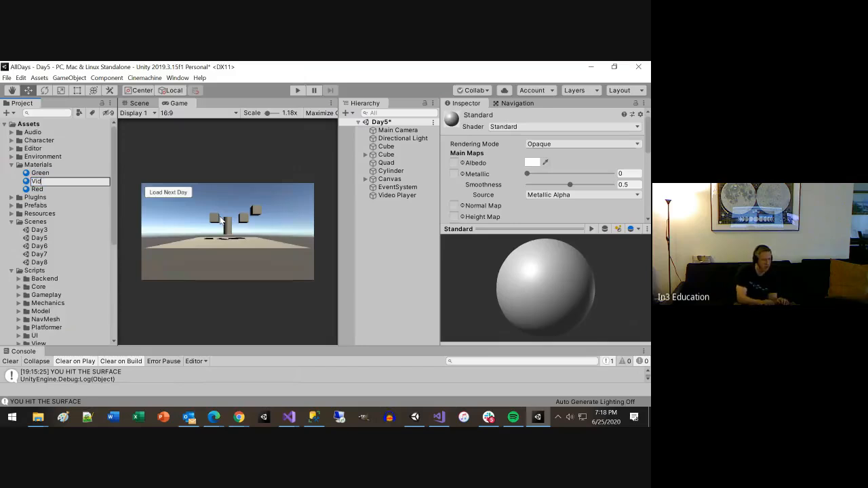
text(eoMat)
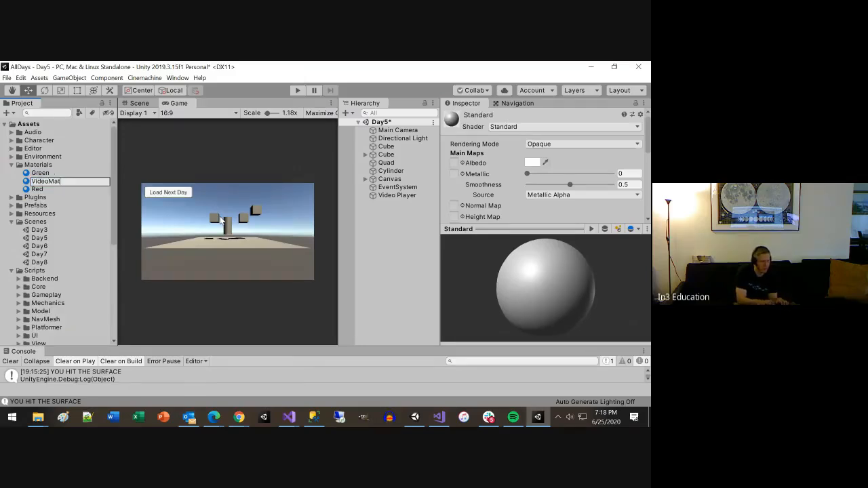
text(erial)
key(Return)
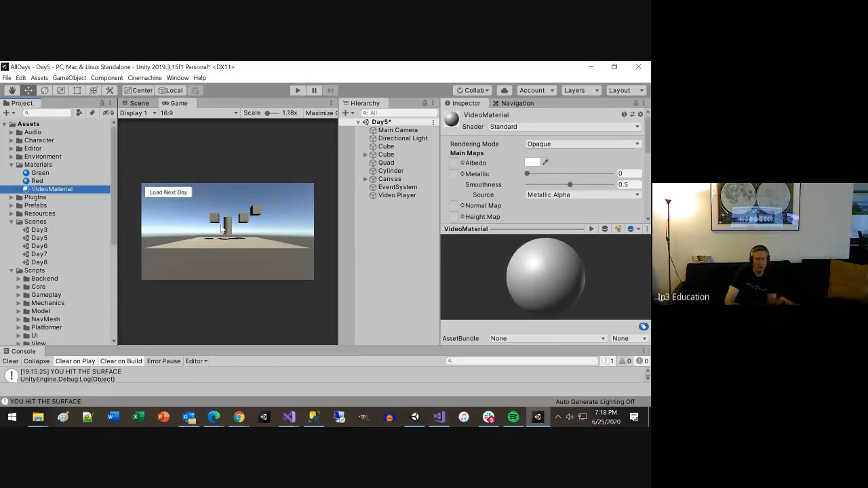
Step: Collapse the VideoMaterial preview and try to assign the DebrisLaser video from the Audio folder to the material
click(558, 229)
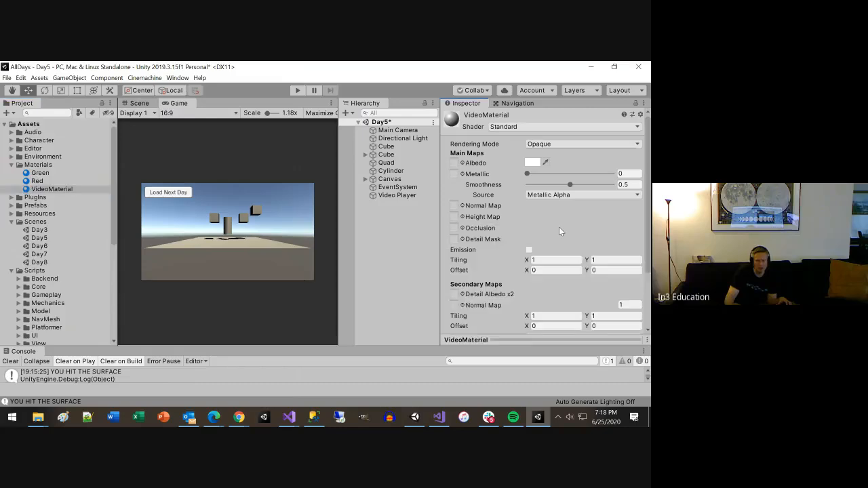
click(598, 129)
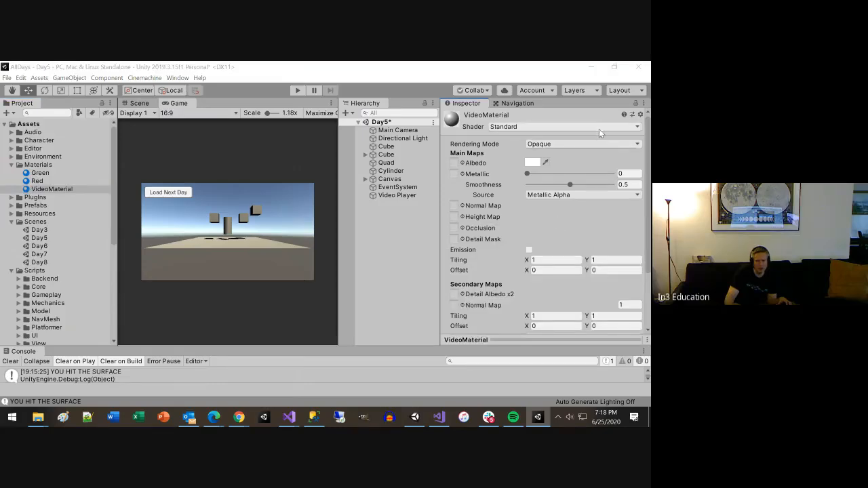
click(600, 129)
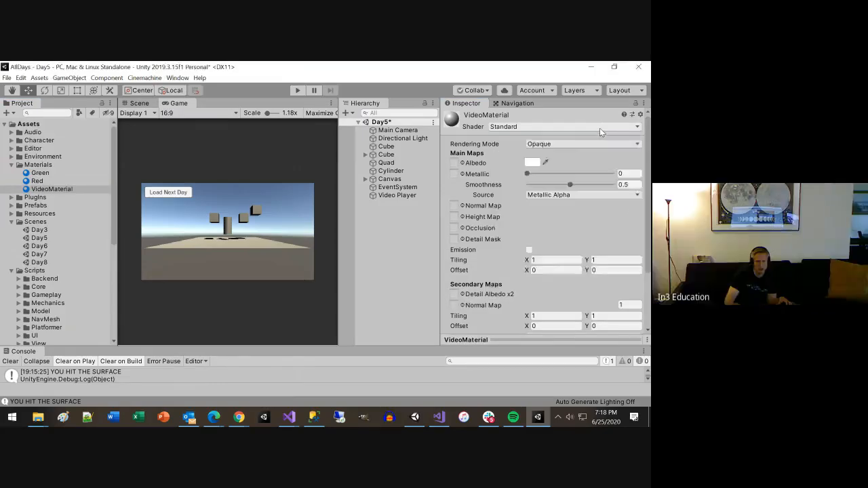
click(600, 129)
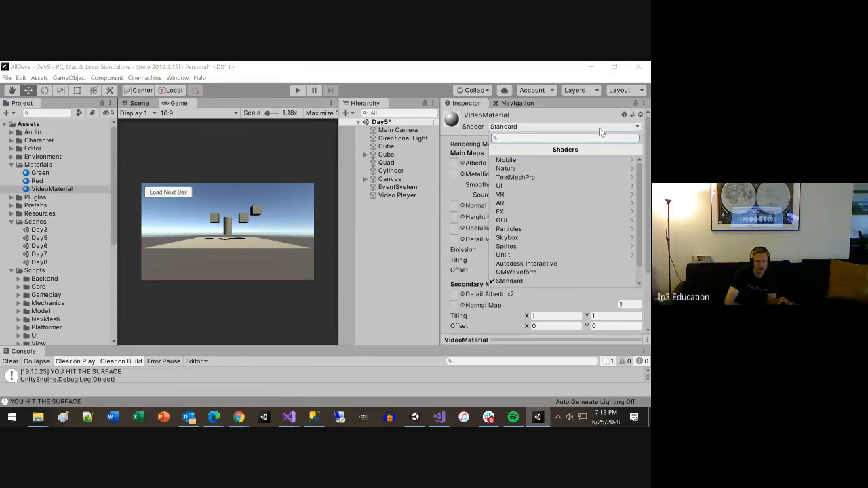
click(12, 136)
click(11, 133)
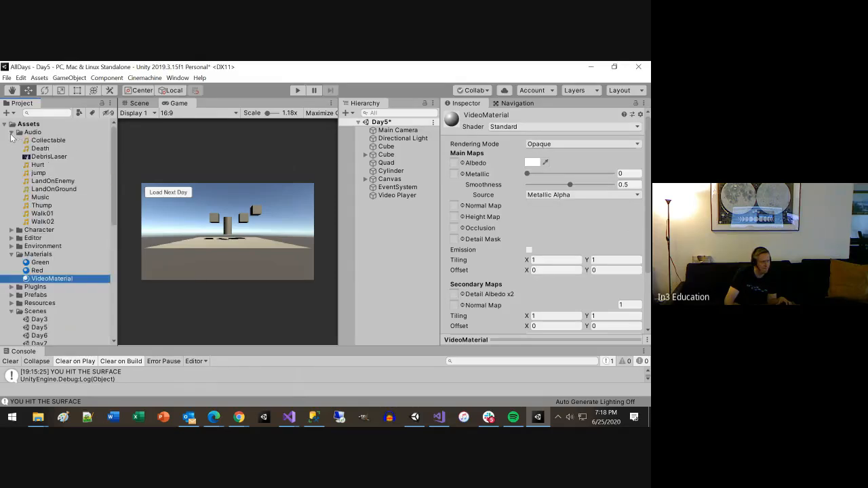
click(49, 157)
drag(49, 158, 550, 290)
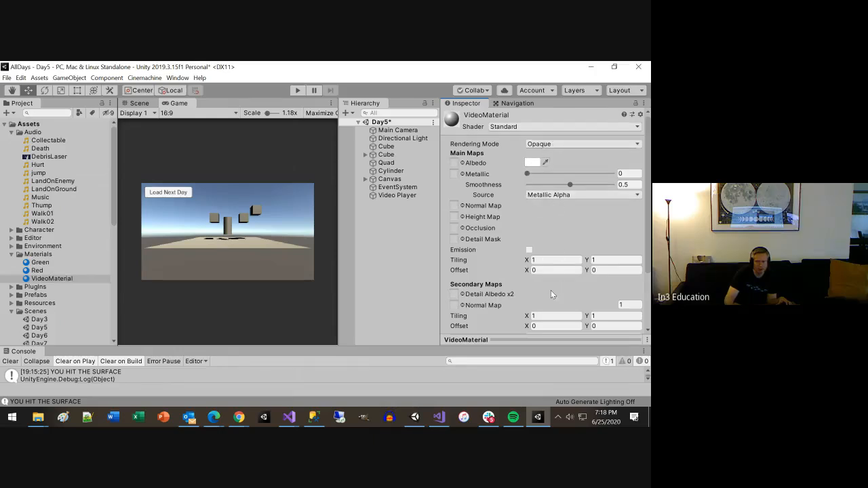
Step: Examine VideoMaterial's rendering modes, available shaders and map settings for a way to use a video
scroll(548, 298, down, 3)
scroll(555, 307, up, 3)
click(556, 144)
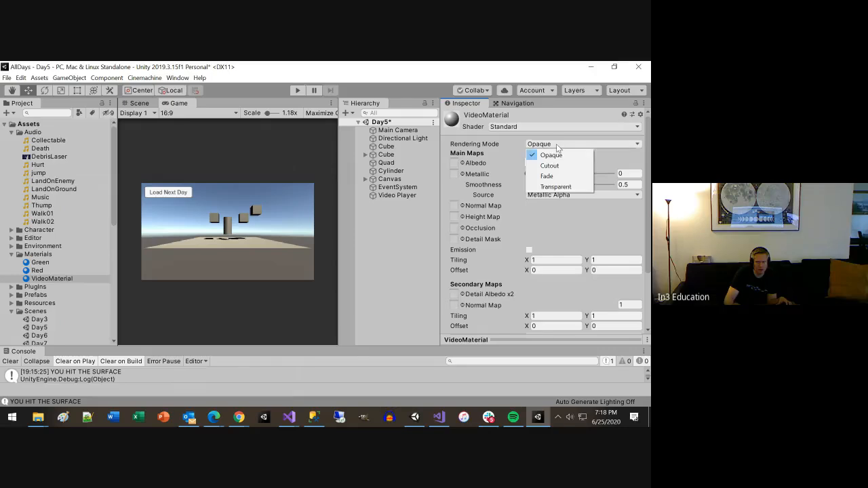
click(548, 127)
click(548, 127)
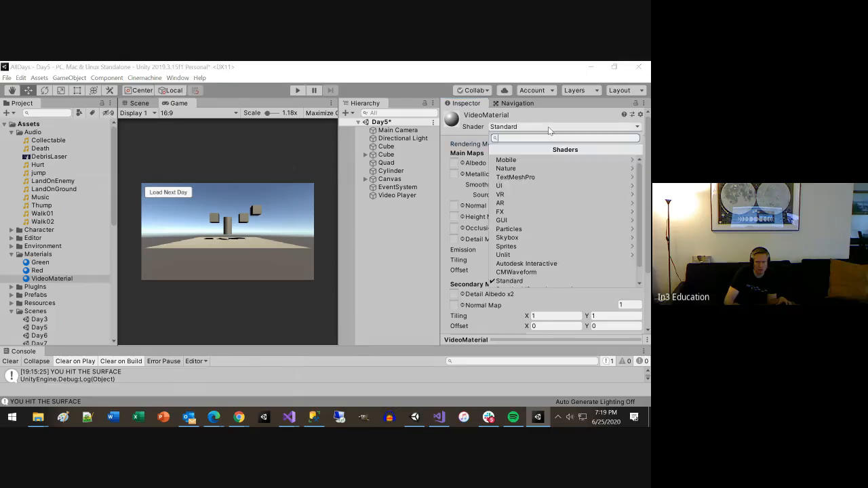
scroll(552, 183, down, 1)
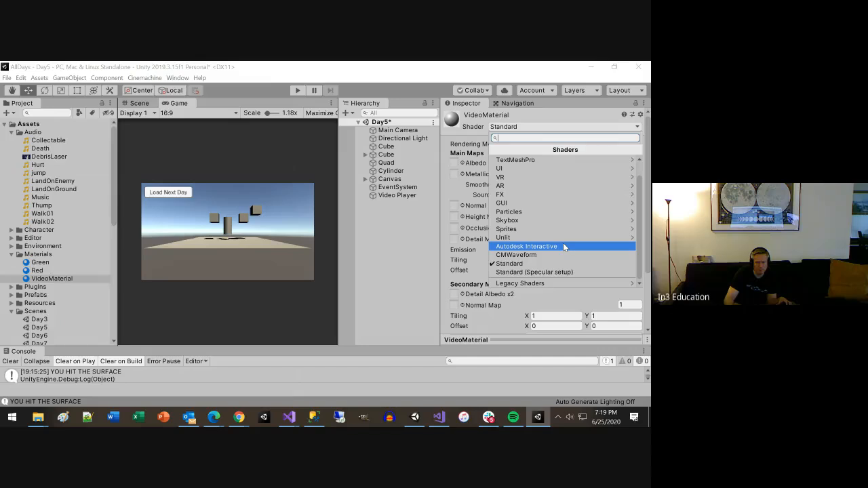
click(441, 264)
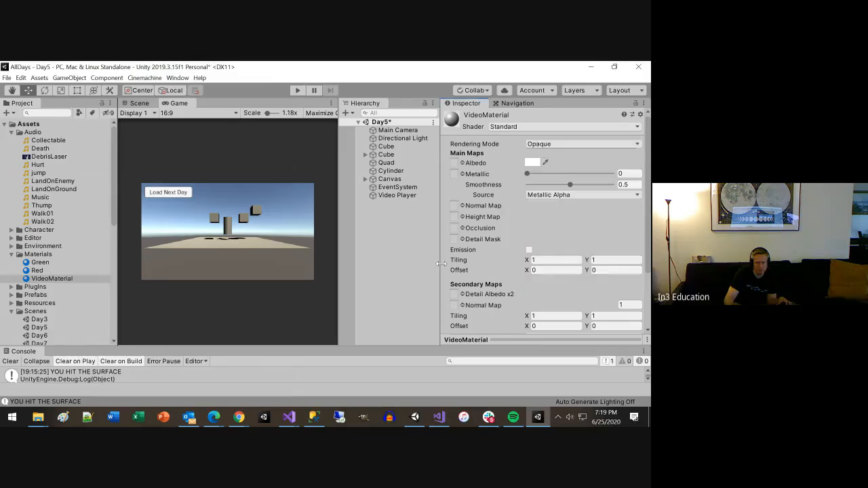
scroll(491, 251, down, 3)
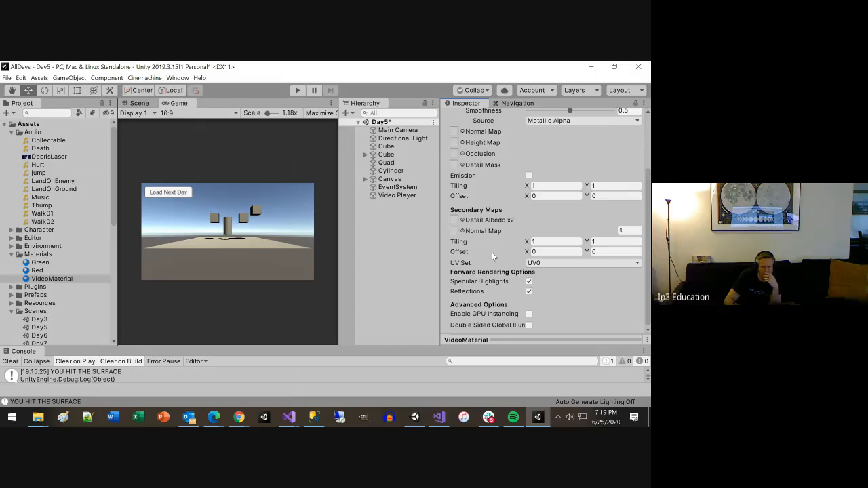
scroll(491, 252, up, 3)
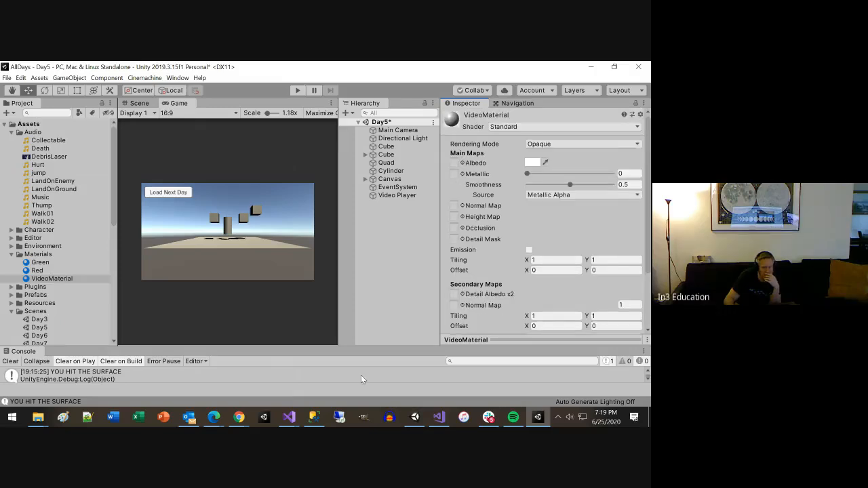
Step: Switch to the VideoPlayer documentation in Chrome, review the movie examples and highlight the public MovieTexture declaration in the PlayMovieMT script
click(240, 420)
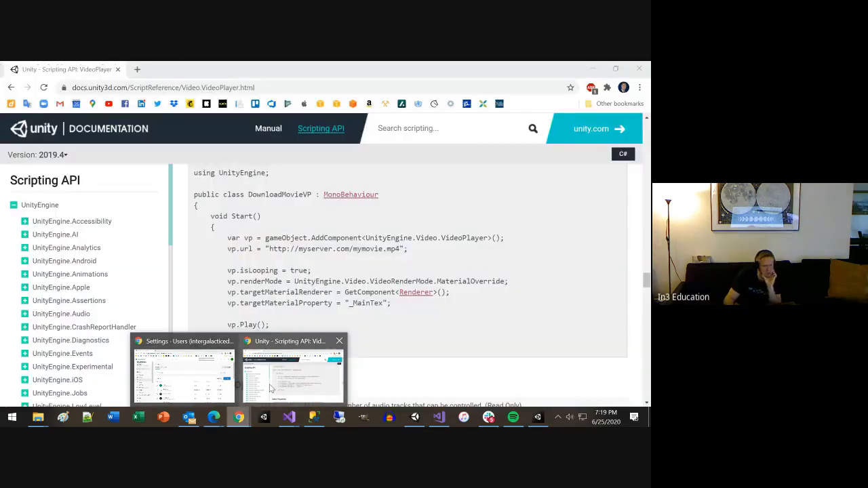
click(275, 388)
scroll(322, 301, down, 2)
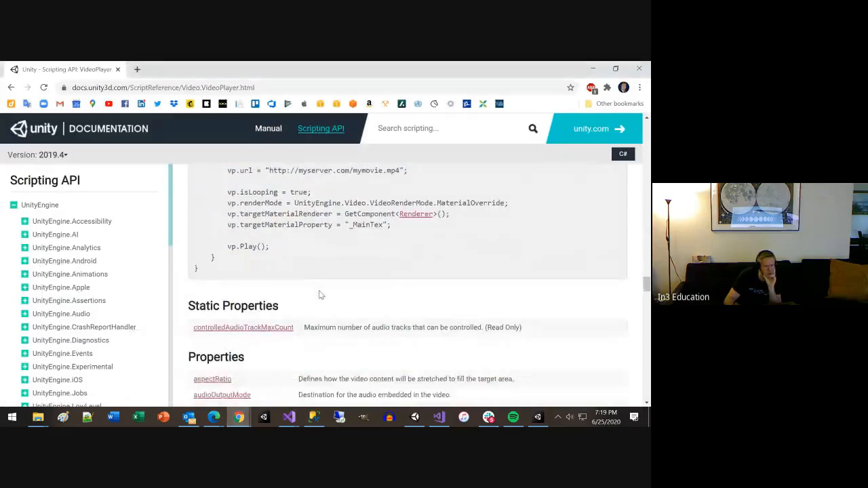
scroll(318, 294, up, 2)
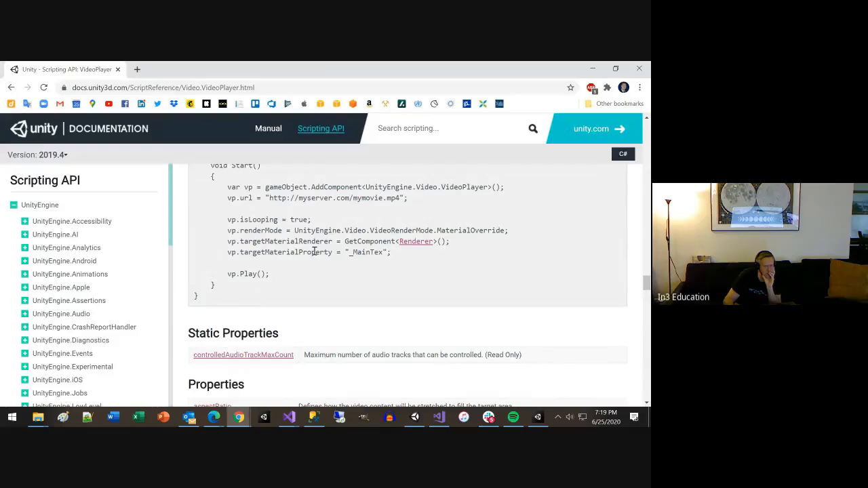
scroll(313, 250, up, 2)
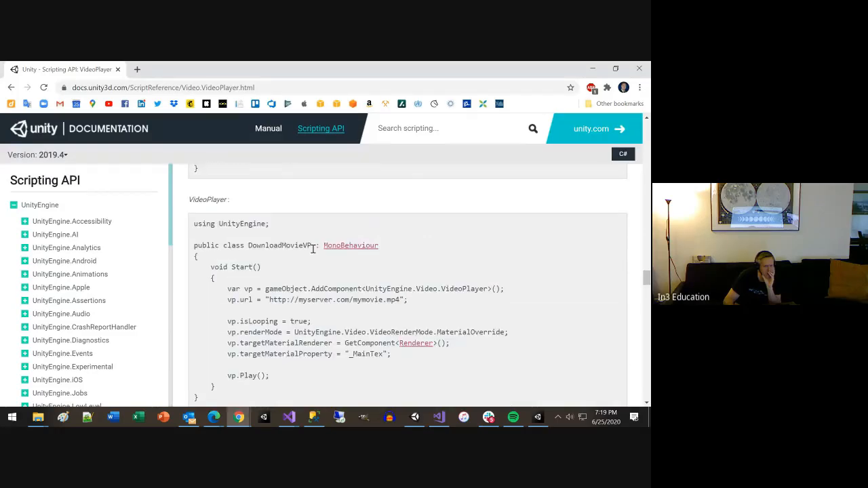
scroll(314, 249, up, 8)
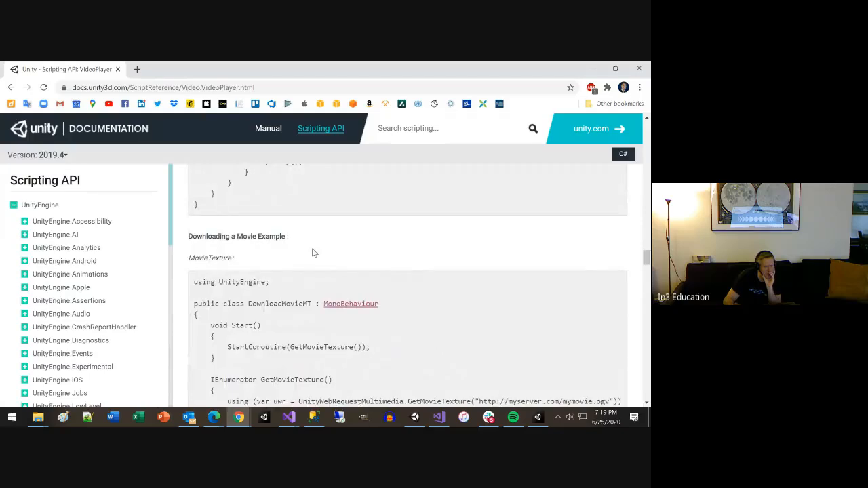
scroll(313, 251, up, 9)
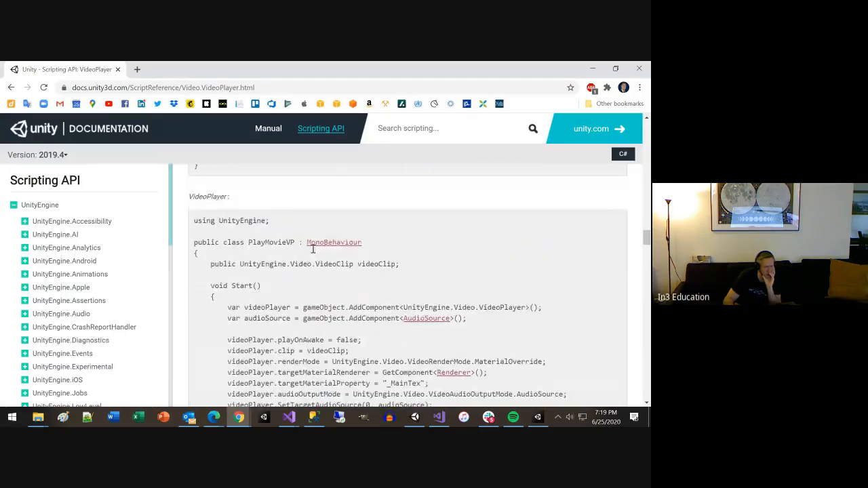
scroll(313, 252, up, 8)
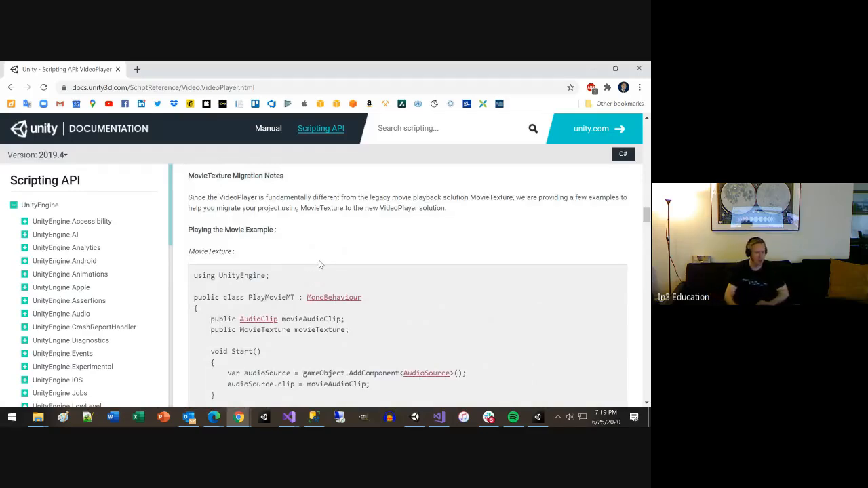
scroll(304, 271, down, 3)
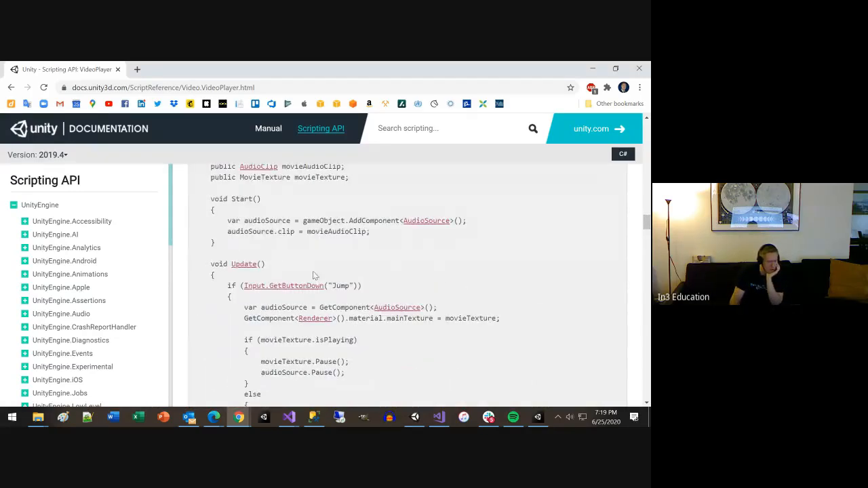
scroll(314, 275, down, 1)
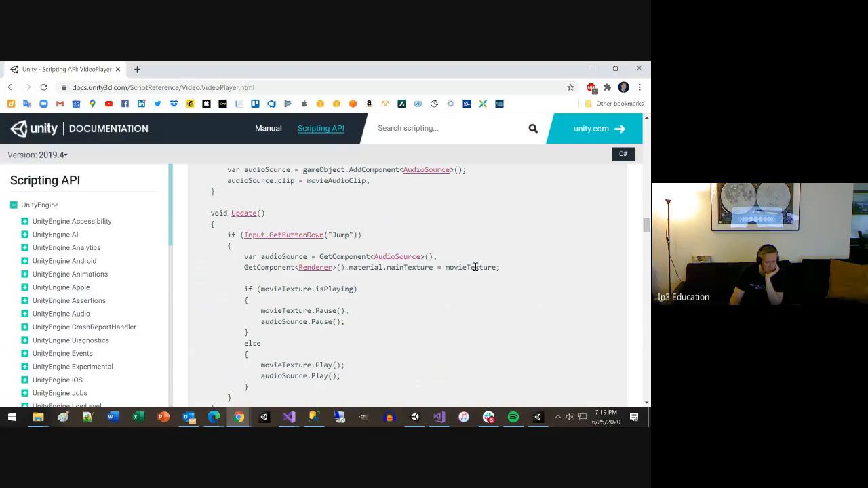
scroll(467, 298, up, 3)
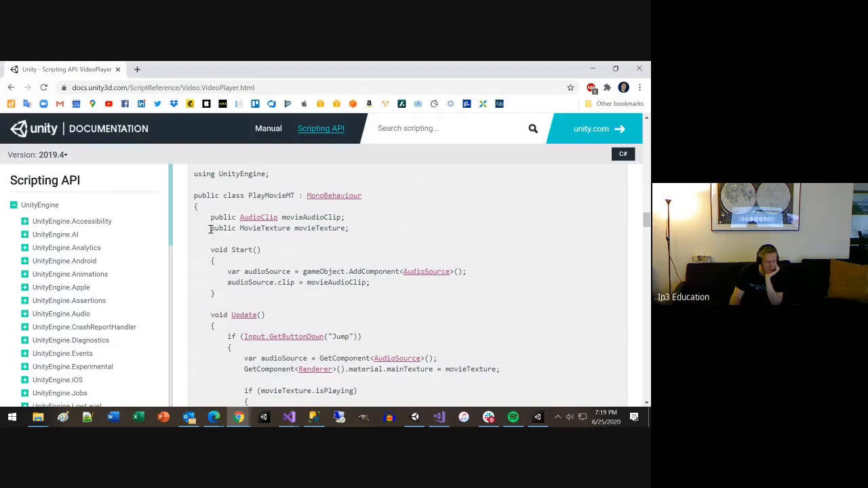
drag(210, 228, 332, 229)
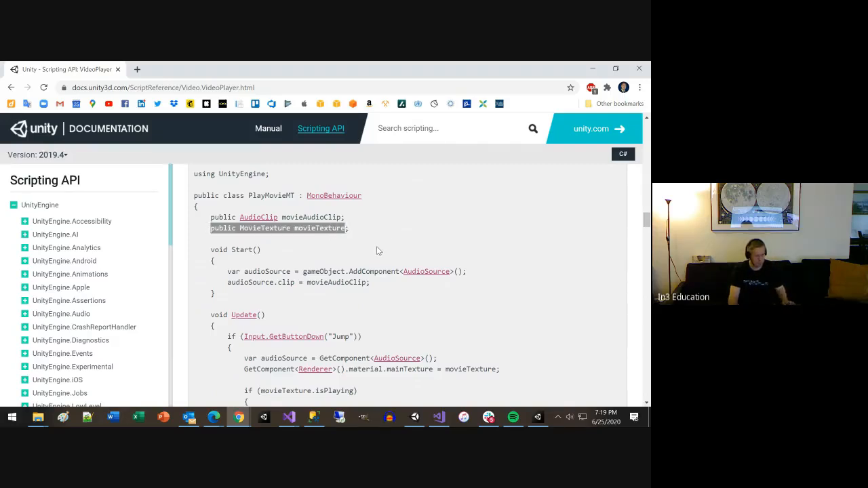
Step: Switch to Unity and add a new script named PlayVideoMaterial to the Quad
key(alt+Tab)
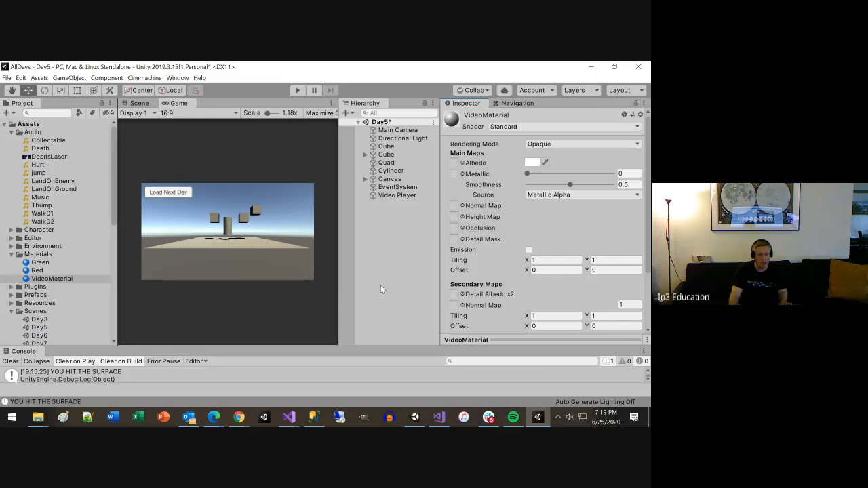
click(388, 165)
right_click(388, 165)
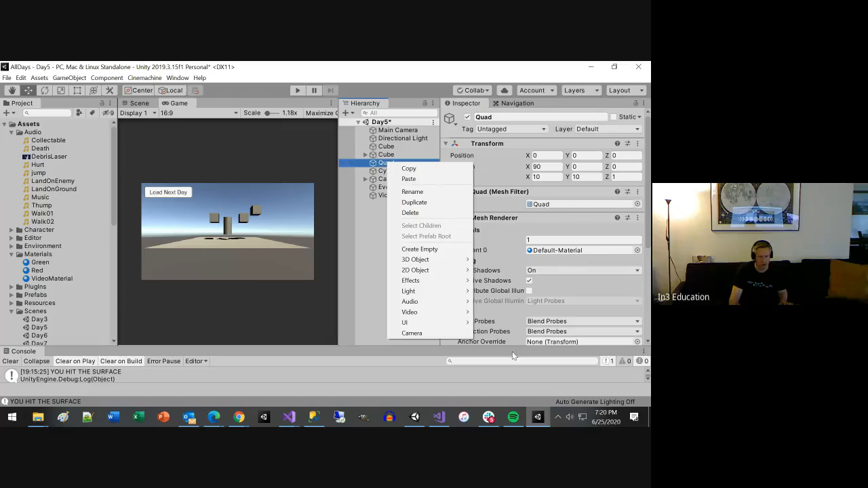
click(648, 197)
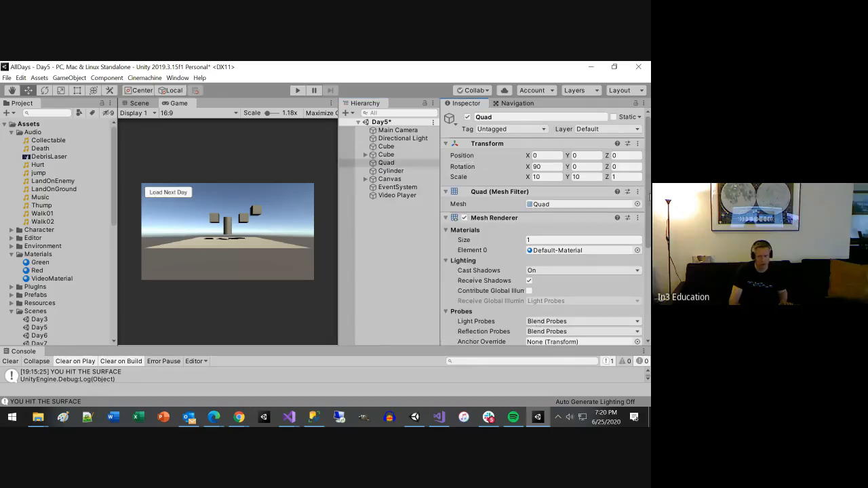
drag(649, 197, 648, 290)
click(554, 333)
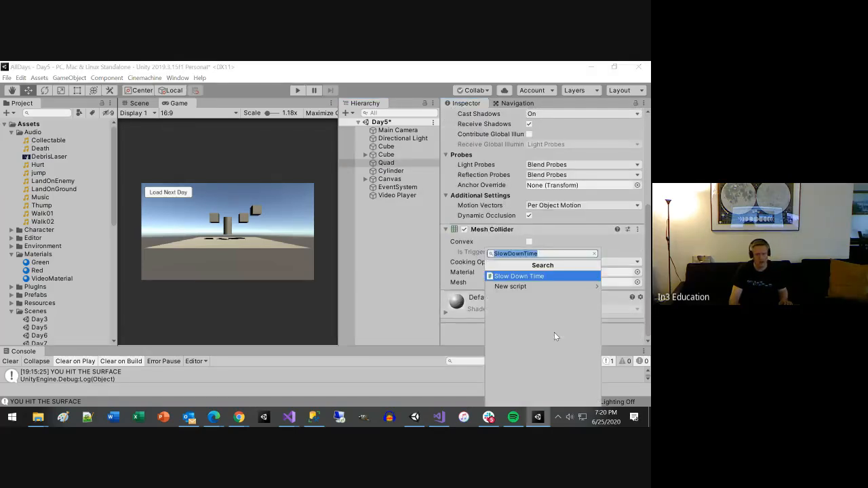
text(Play)
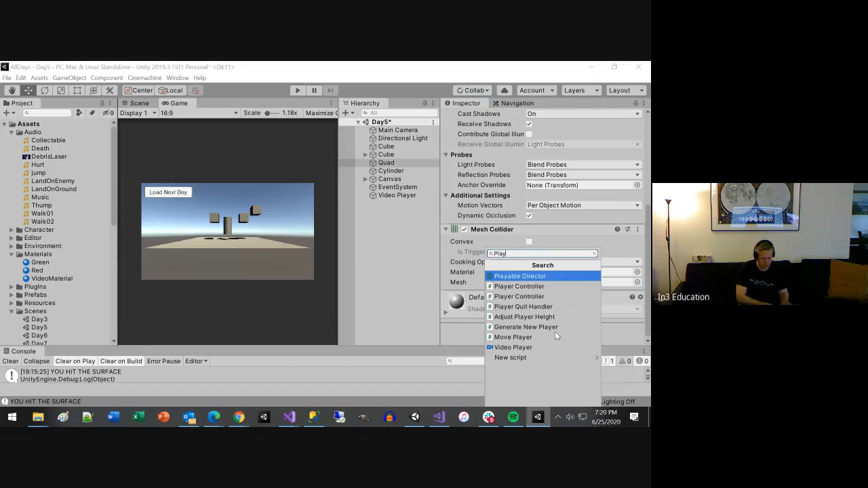
text(VideoMat)
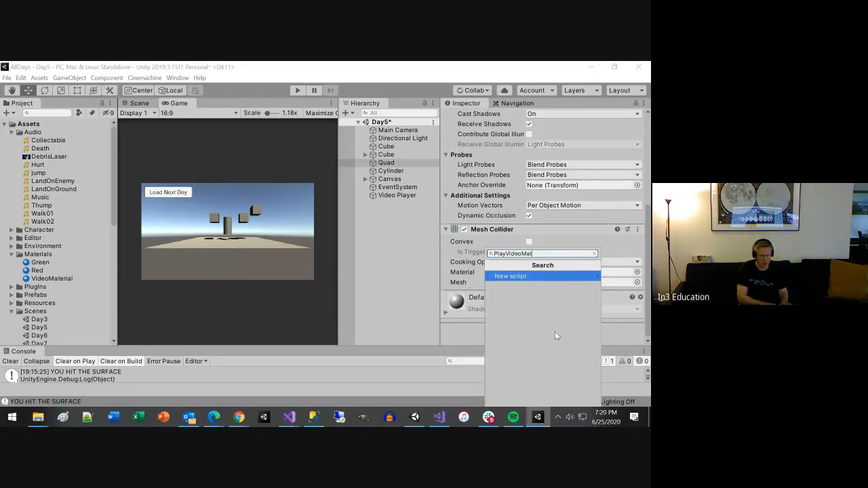
text(erial)
key(Return)
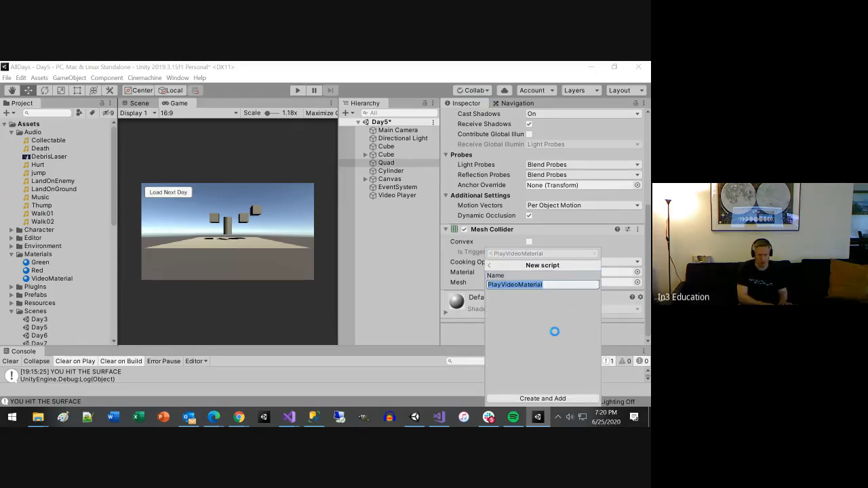
key(Return)
Step: Open the PlayVideoMaterial script in Visual Studio and try declaring a public MovieTexture field named movieTexture at the top of the class
key(alt+Tab)
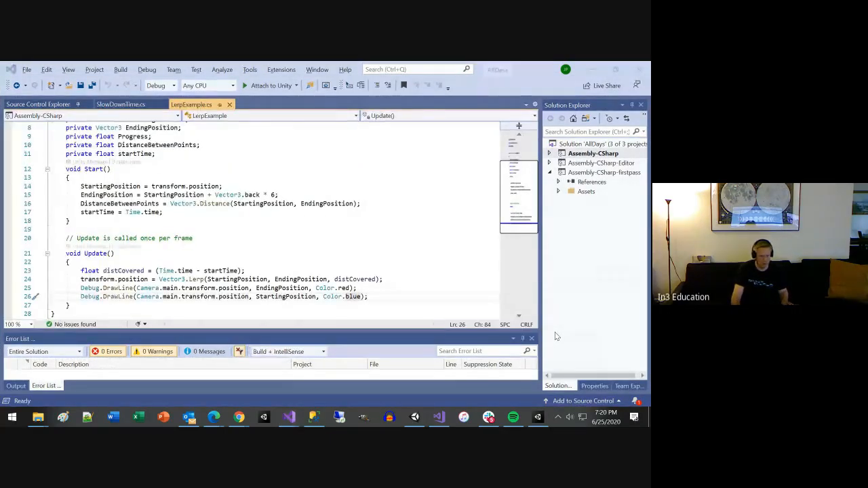
key(alt+Tab)
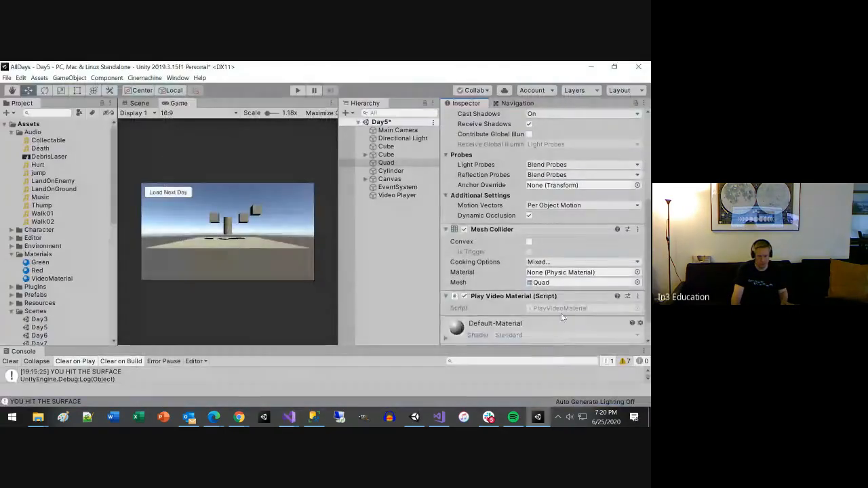
double_click(560, 309)
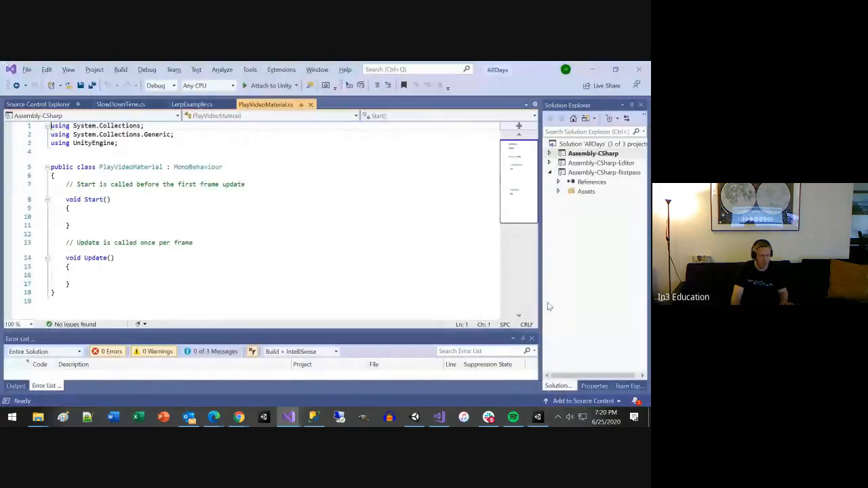
click(124, 177)
key(Return)
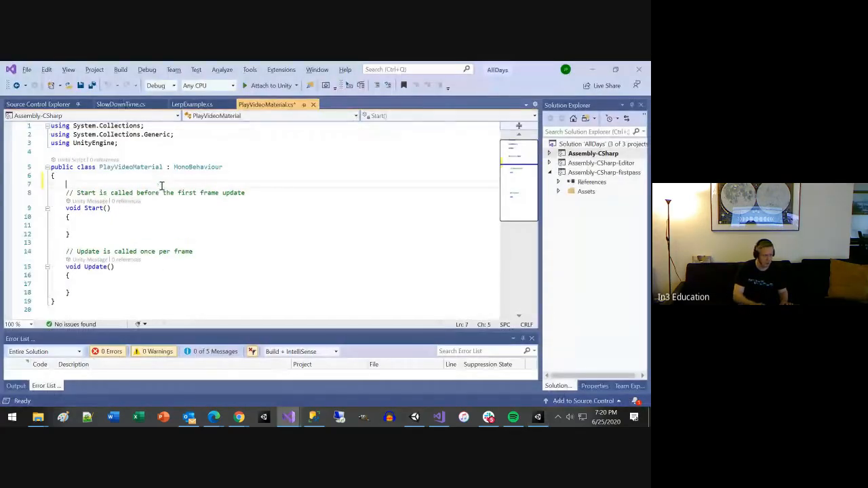
text(public MovieTexture movieTexture;)
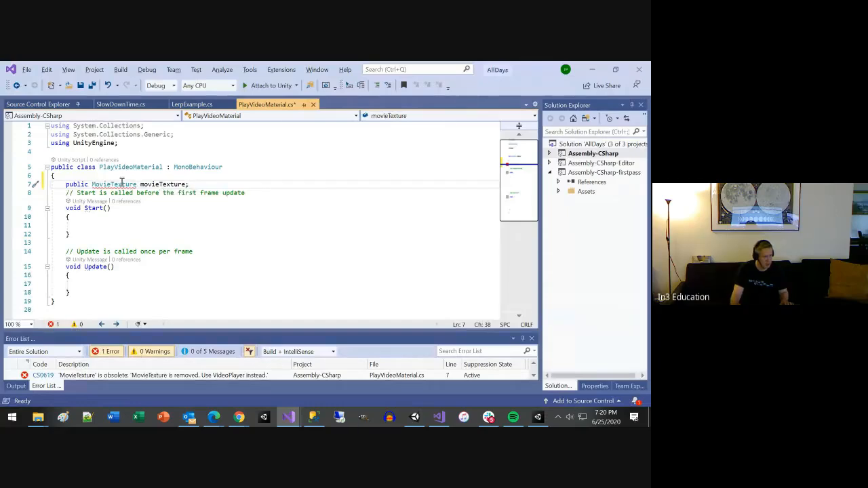
click(119, 185)
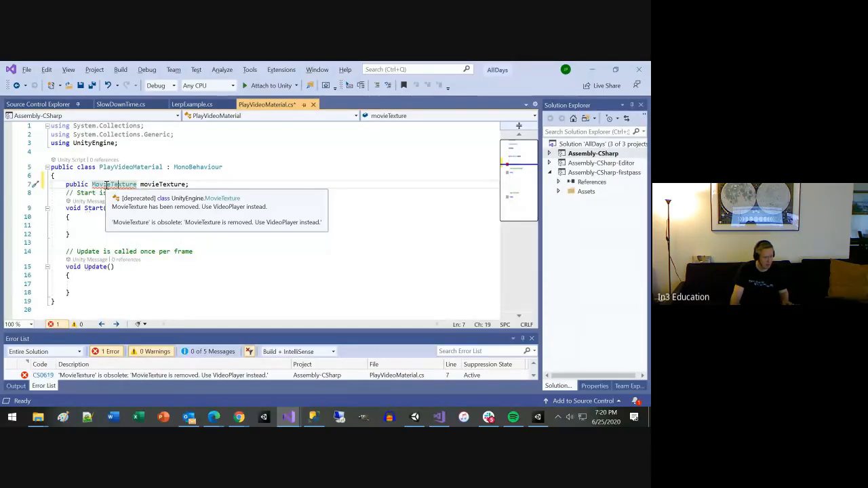
Step: Switch to the VideoPlayer documentation in Chrome and examine the playback script, the MovieTexture Migration Notes and the PlayMovieMT example
key(alt+Tab)
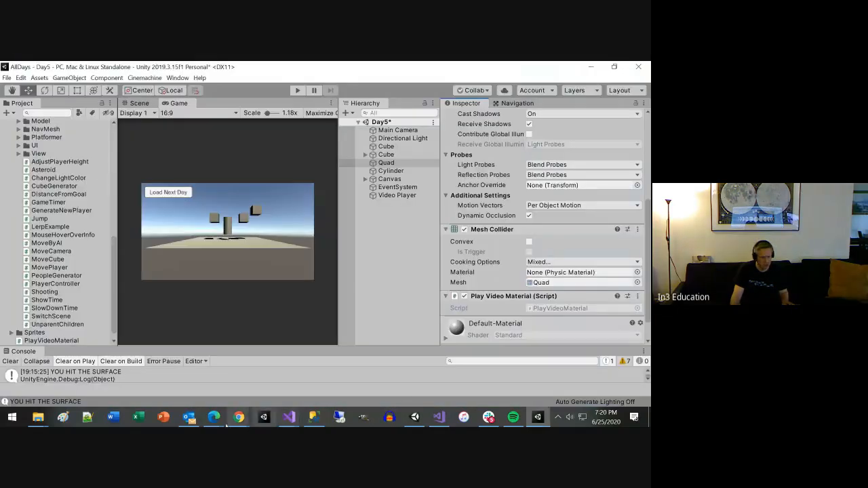
mouse_move(239, 417)
click(298, 379)
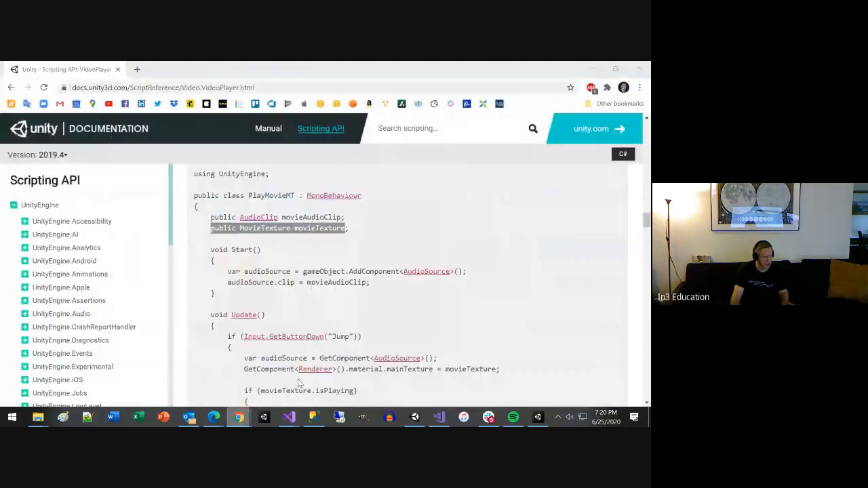
scroll(229, 293, up, 4)
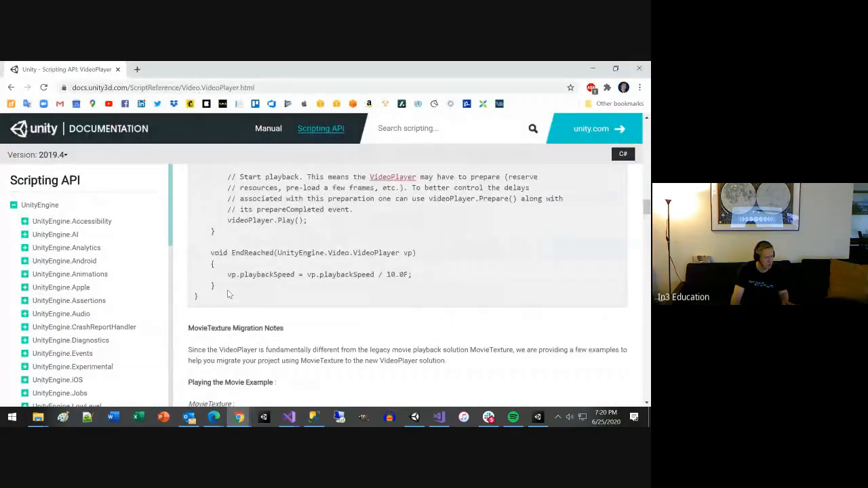
scroll(229, 294, down, 3)
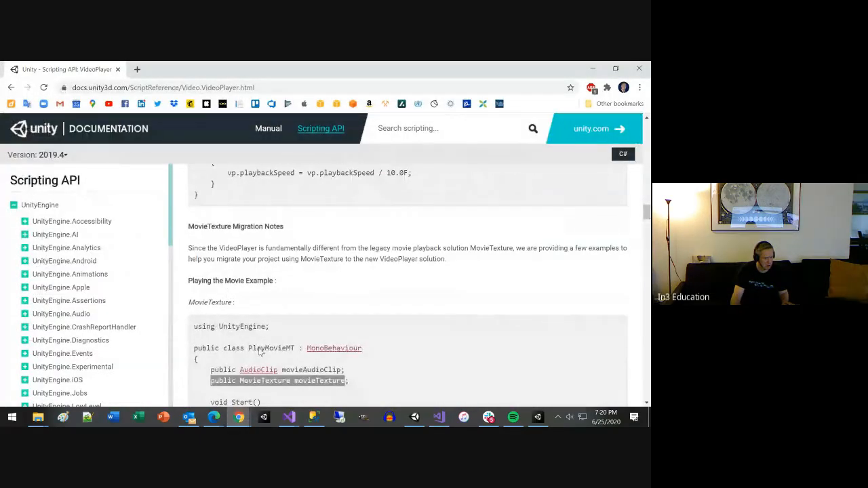
click(351, 378)
scroll(351, 374, down, 1)
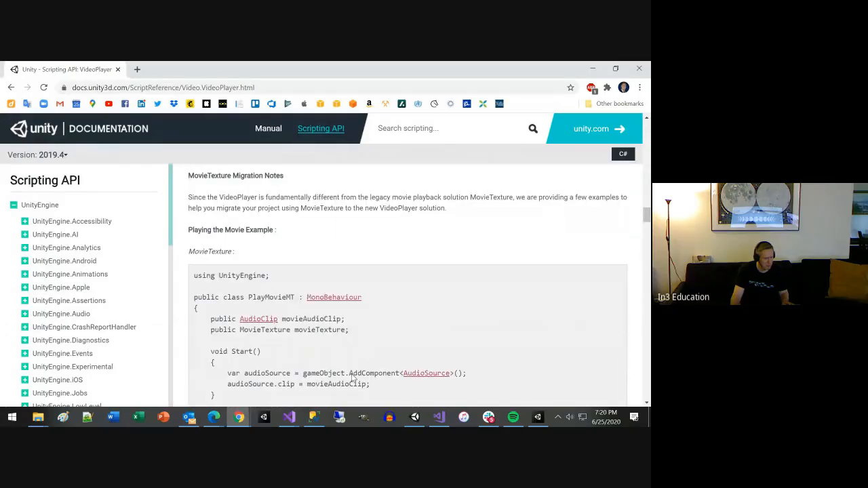
scroll(351, 375, up, 8)
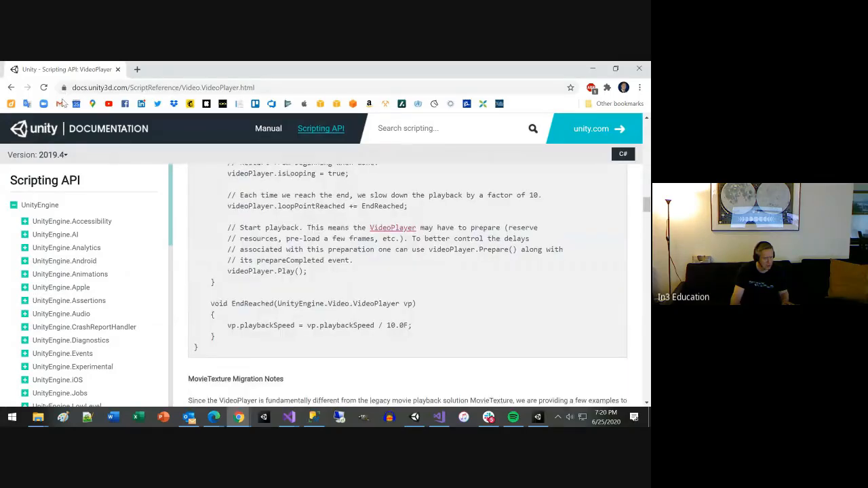
scroll(228, 223, up, 5)
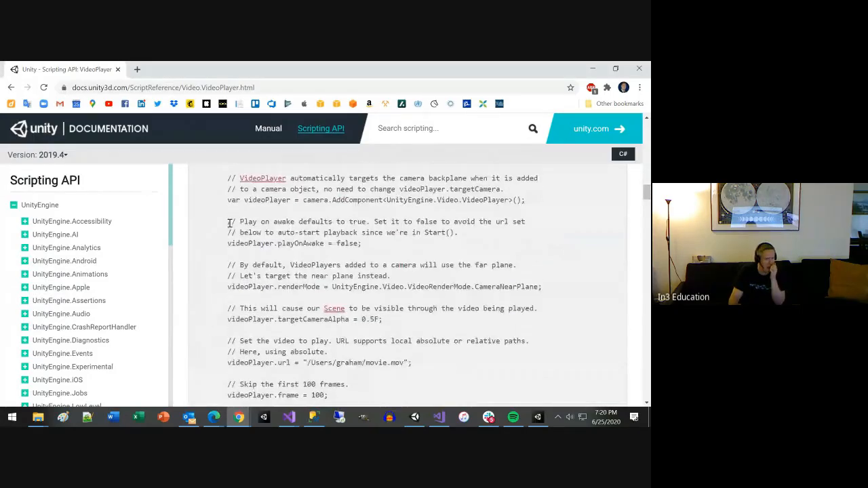
scroll(231, 226, down, 12)
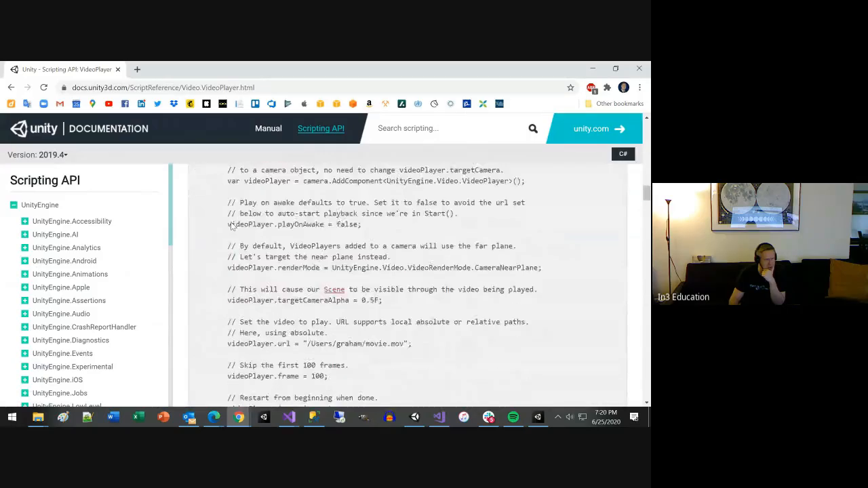
scroll(231, 226, down, 1)
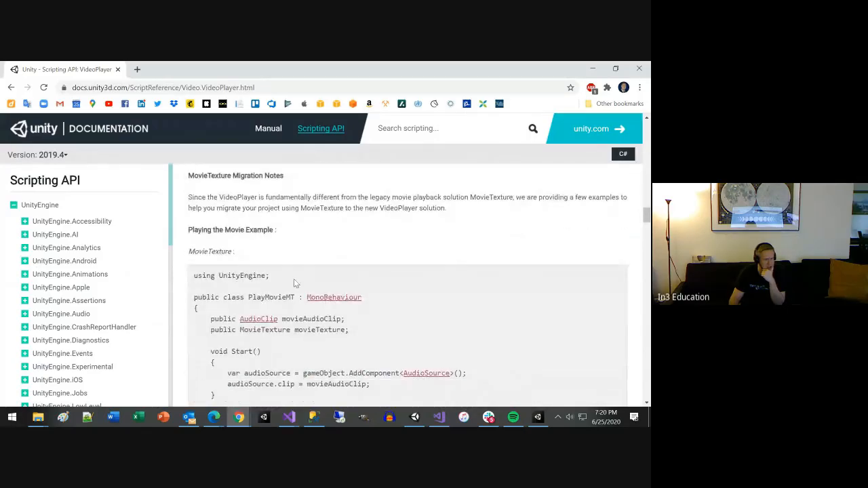
scroll(288, 309, down, 2)
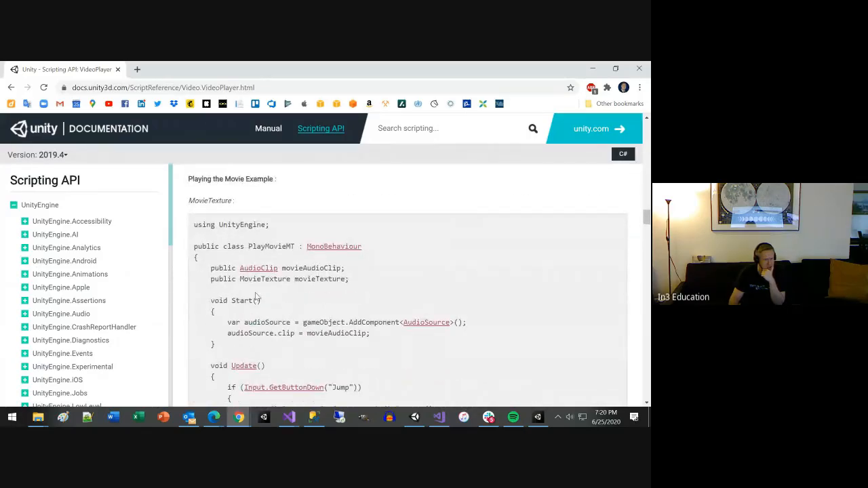
drag(238, 278, 292, 280)
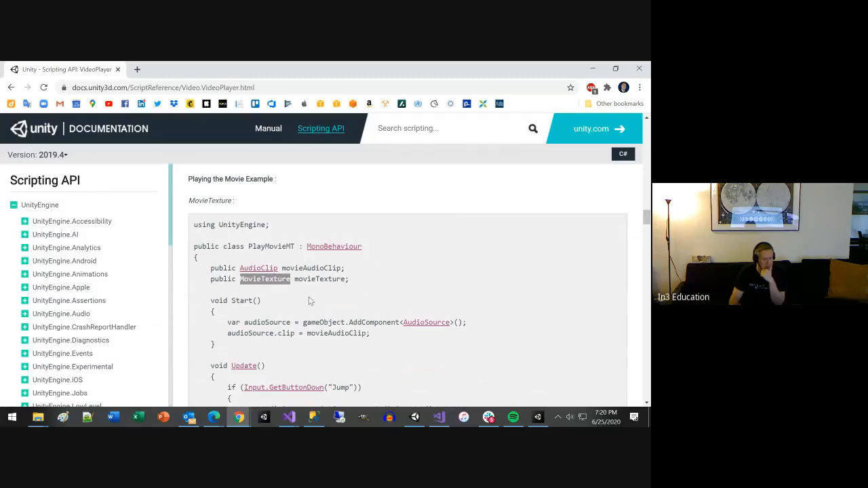
click(282, 303)
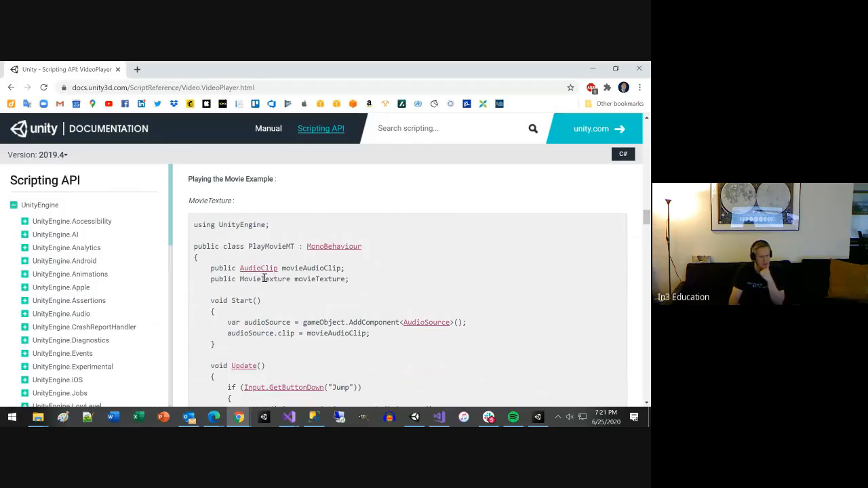
Step: Switch to the AllDays project in Visual Studio, delete the movieTexture declaration from PlayVideoMaterial and save the script
key(alt+Tab)
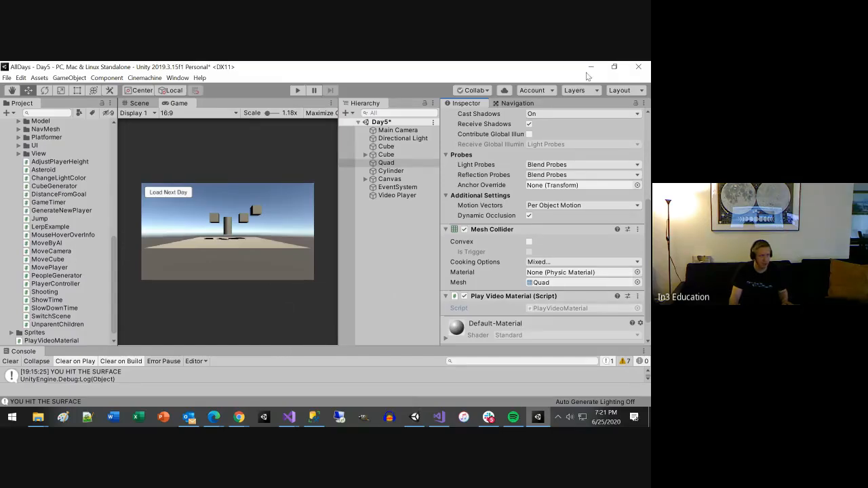
drag(230, 348, 246, 293)
key(alt+Tab)
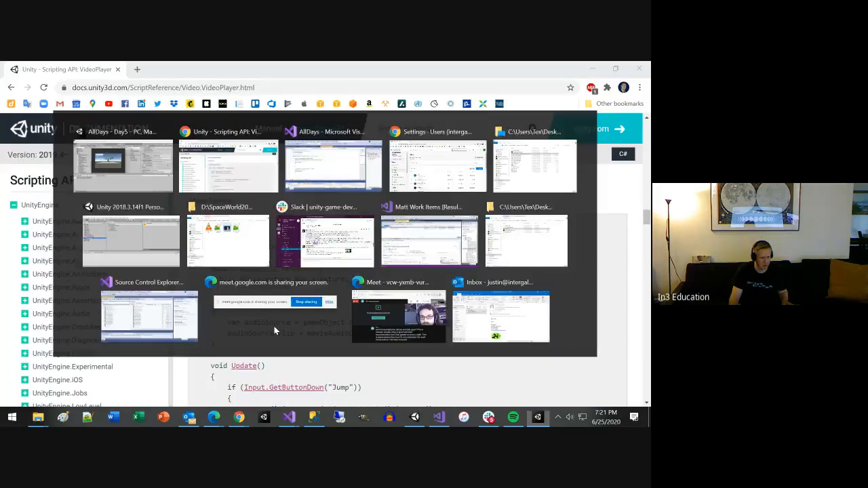
mouse_move(289, 417)
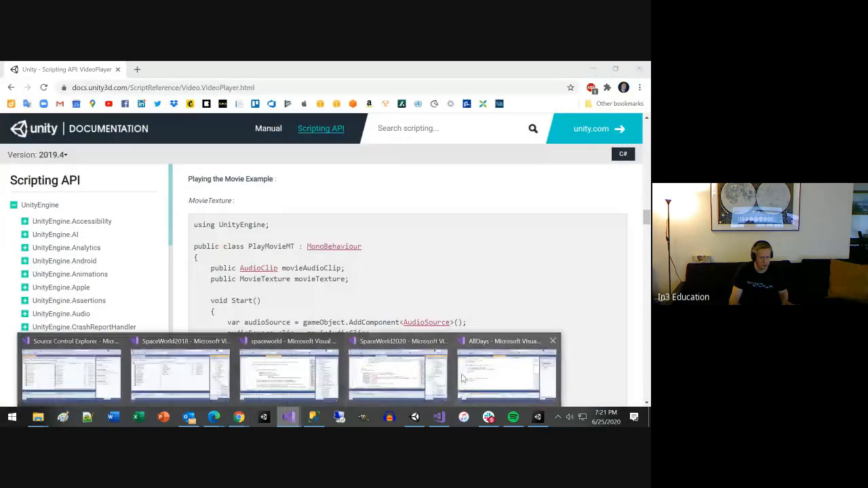
click(507, 371)
mouse_move(123, 185)
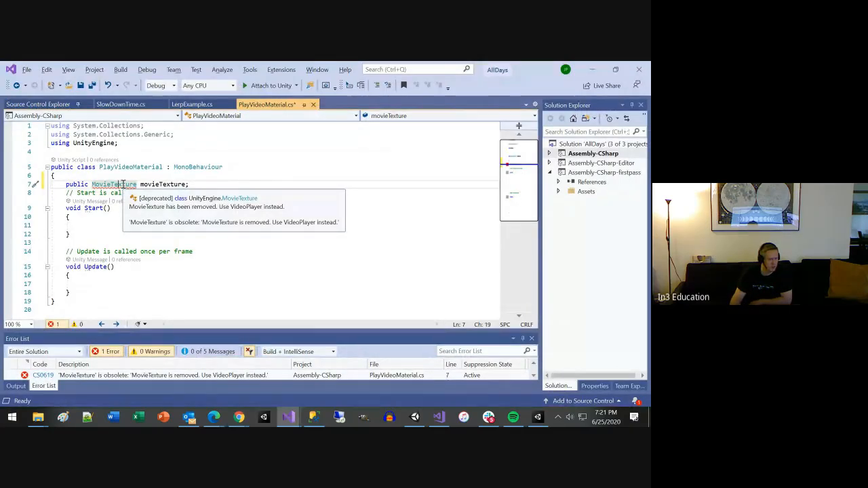
click(229, 180)
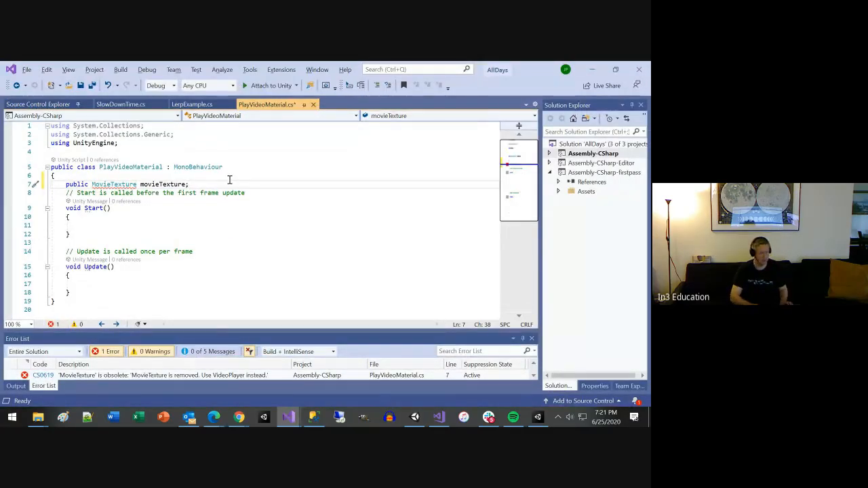
key(shift+Home)
key(BackSpace)
key(ctrl+s)
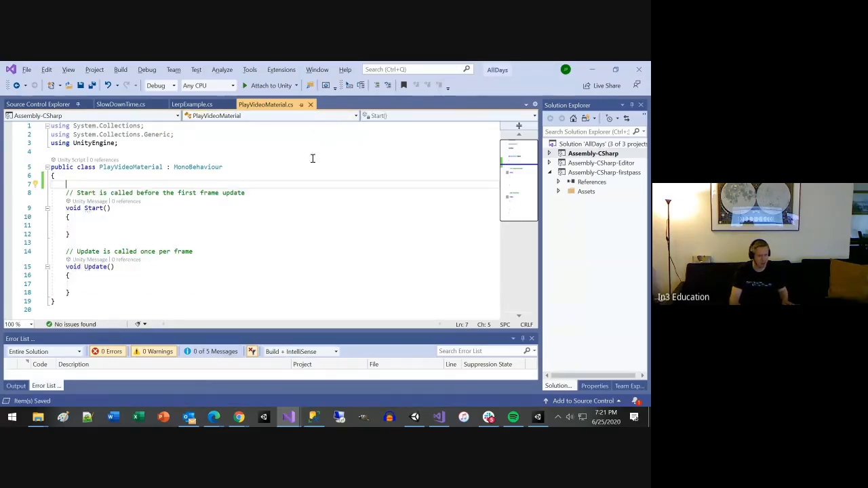
Step: Return to the VideoPlayer documentation in Chrome and highlight the MovieTexture type in the PlayMovieMT example
mouse_move(435, 418)
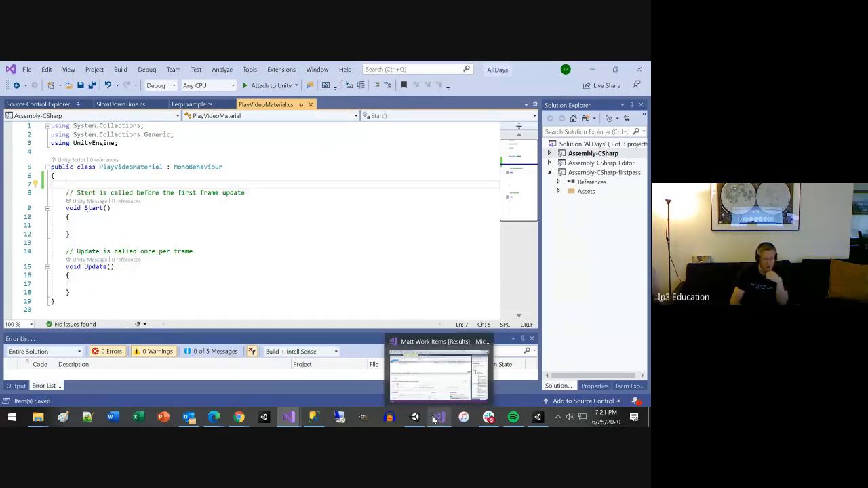
mouse_move(284, 418)
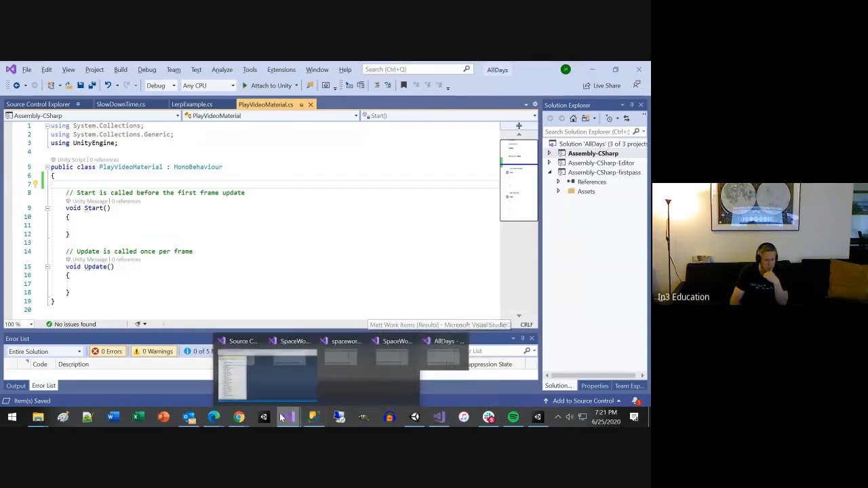
mouse_move(238, 417)
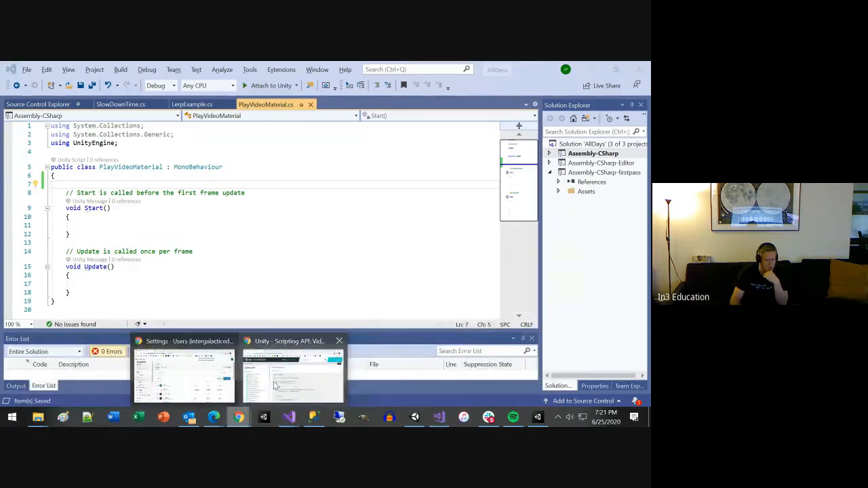
click(252, 360)
double_click(264, 278)
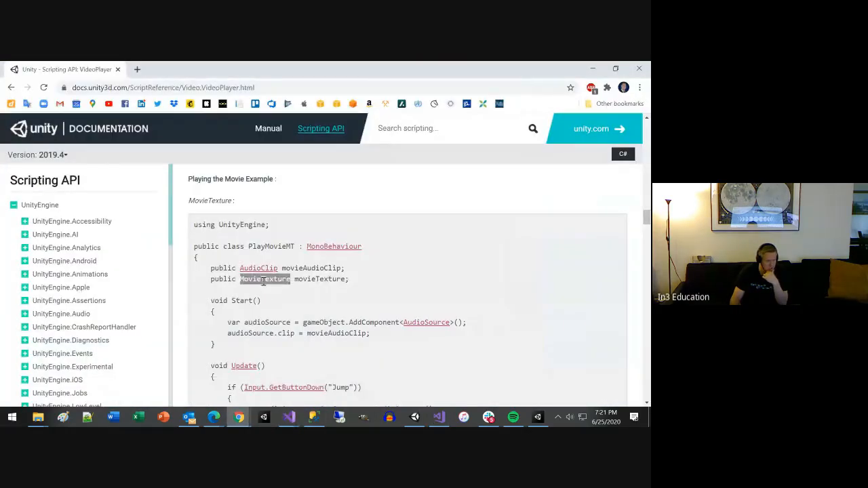
Step: Examine the MovieTexture notes, the VideoPlayer feature example and the PlayMovieVP example in the VideoPlayer documentation
scroll(221, 302, up, 2)
double_click(206, 302)
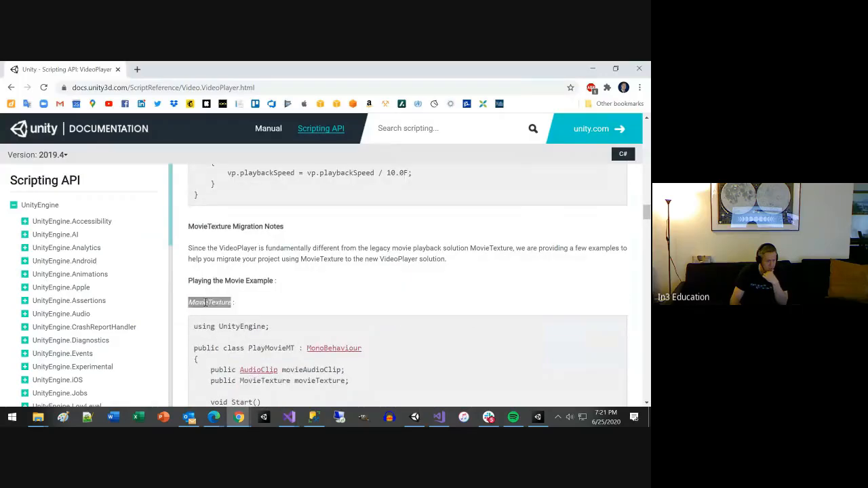
scroll(382, 313, up, 10)
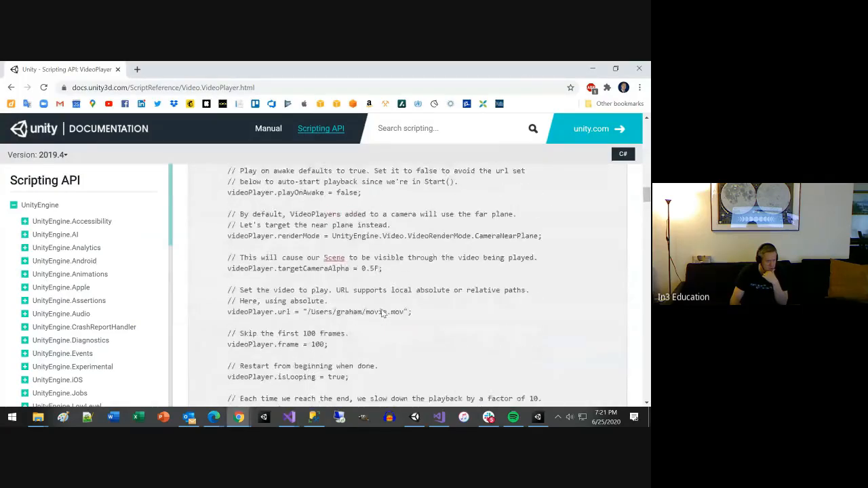
scroll(382, 310, up, 3)
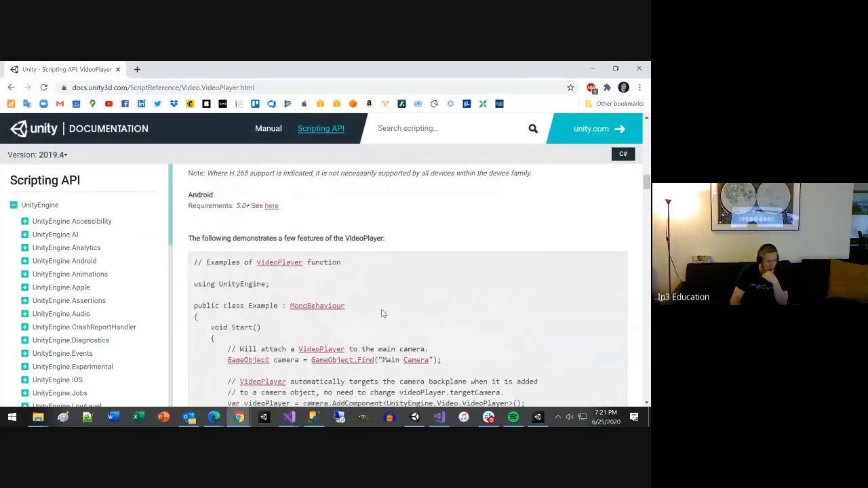
scroll(382, 314, up, 2)
scroll(381, 313, down, 10)
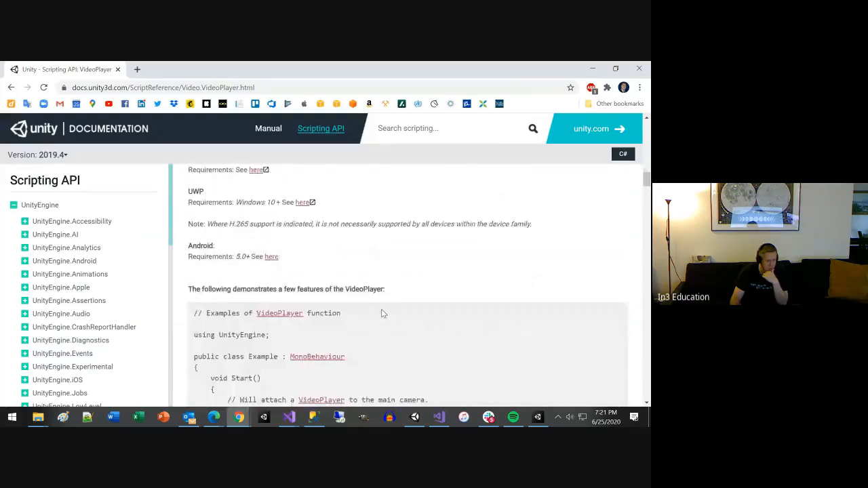
scroll(382, 313, down, 10)
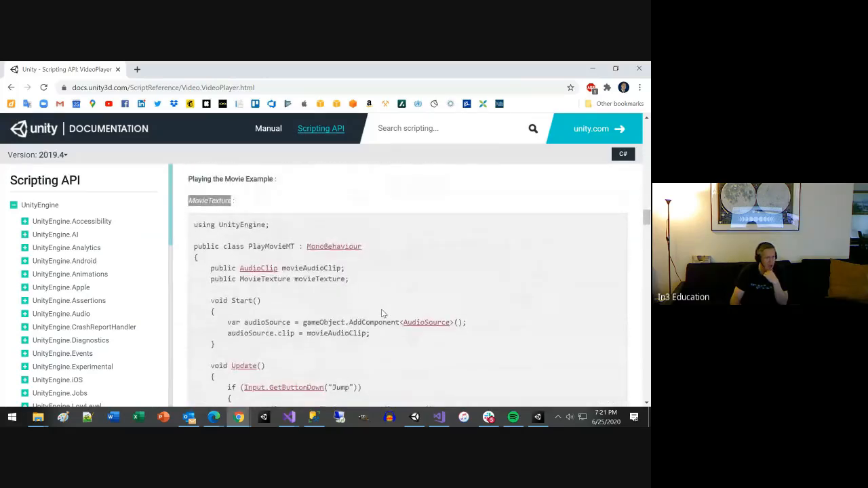
scroll(382, 313, down, 3)
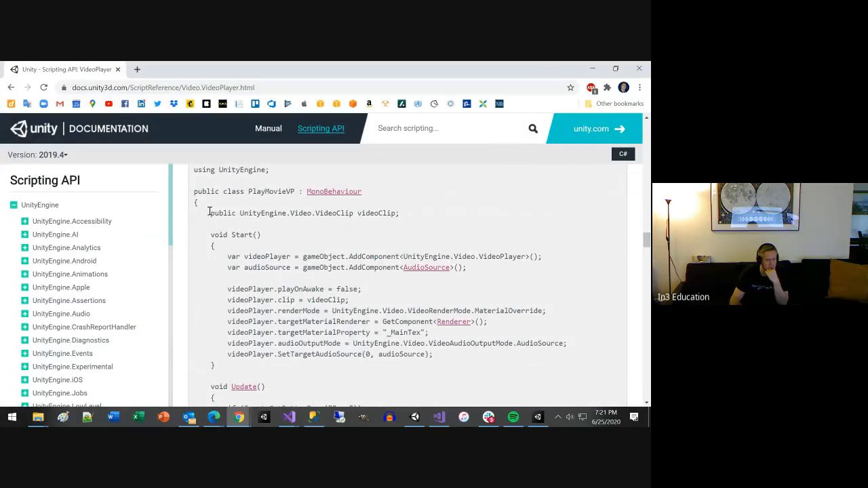
Step: Copy the public UnityEngine.Video.VideoClip videoClip declaration from PlayMovieVP into the PlayVideoMaterial class in Visual Studio, end it with a semicolon and save
drag(209, 213, 397, 213)
key(ctrl+c)
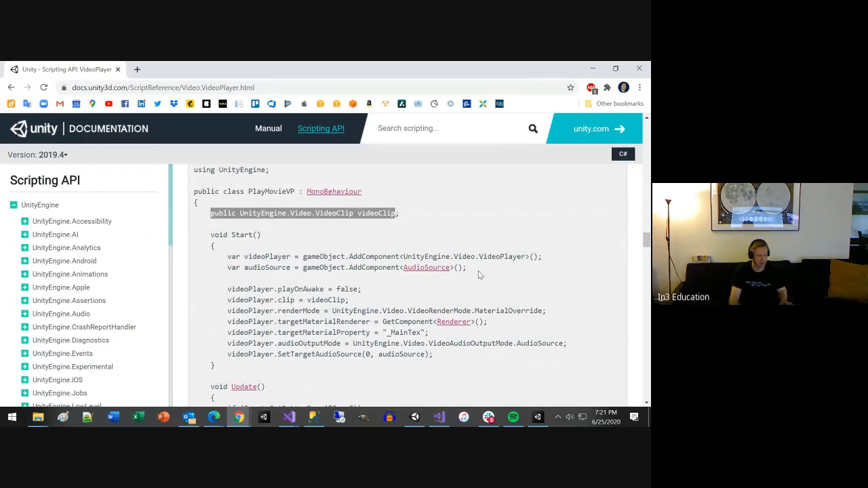
key(alt+Tab)
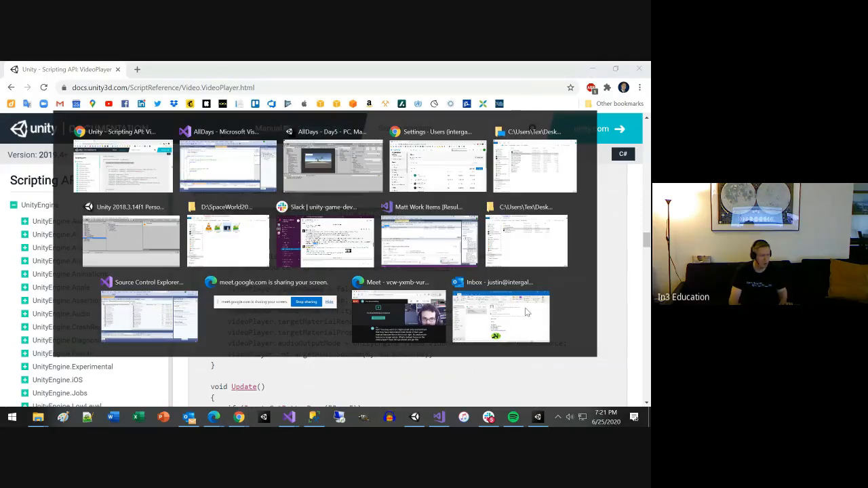
key(ctrl+v)
text(;)
key(Return)
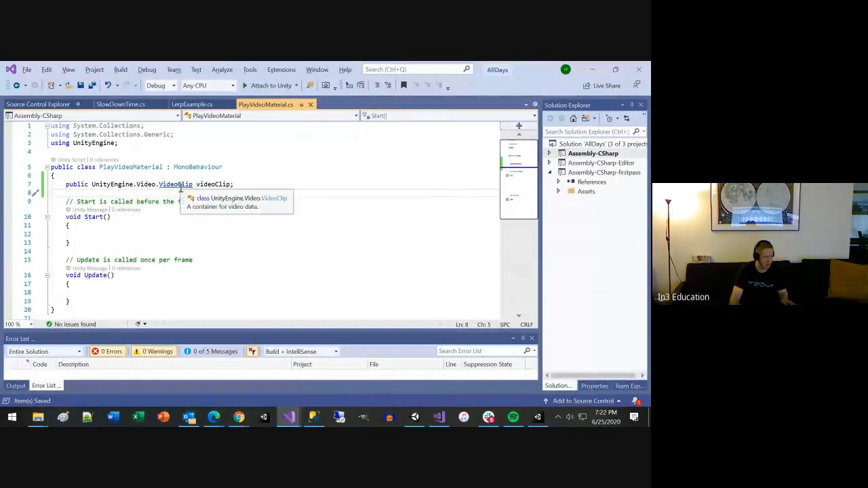
key(ctrl+s)
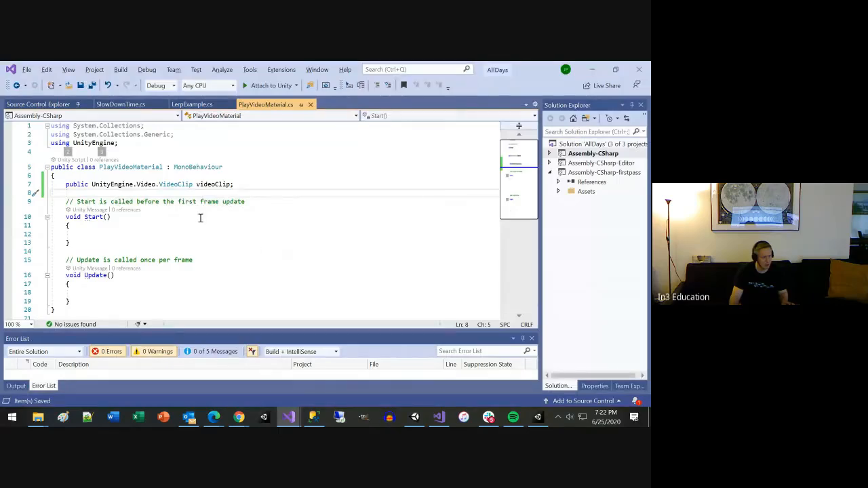
Step: Switch to the Unity editor and assign the DebrisLaser video as the Video Clip of the Quad's Play Video Material script
key(alt+Tab)
key(alt+Tab)
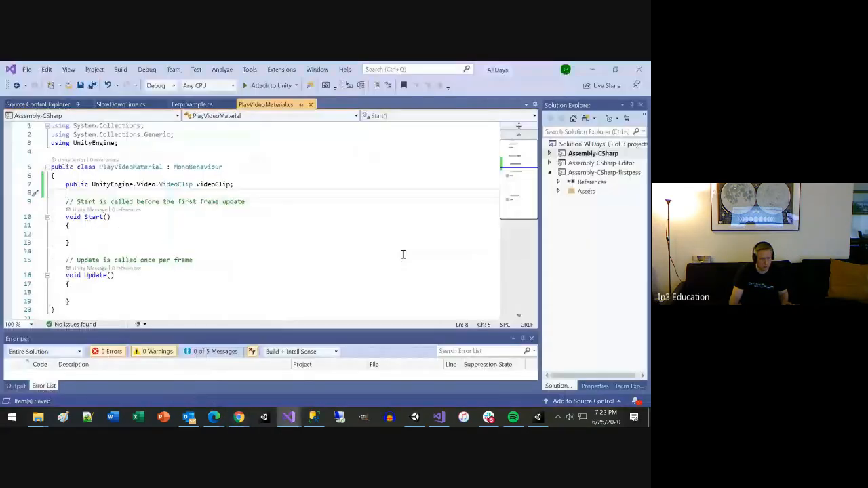
click(536, 417)
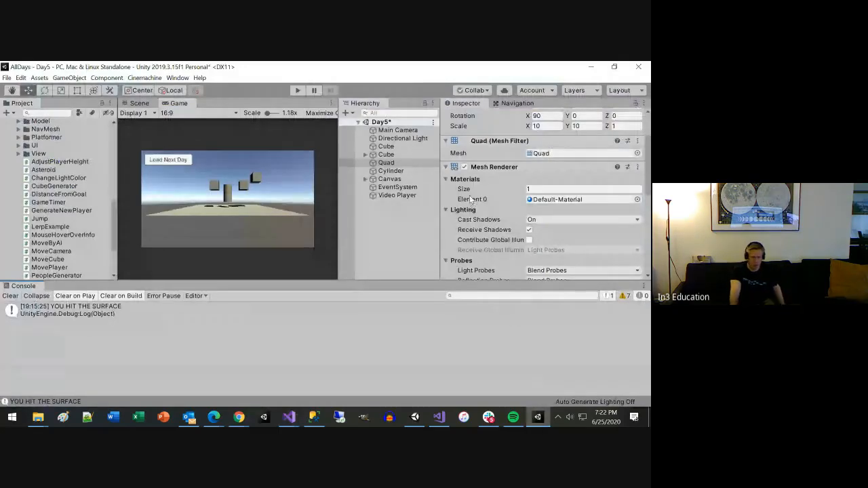
click(449, 167)
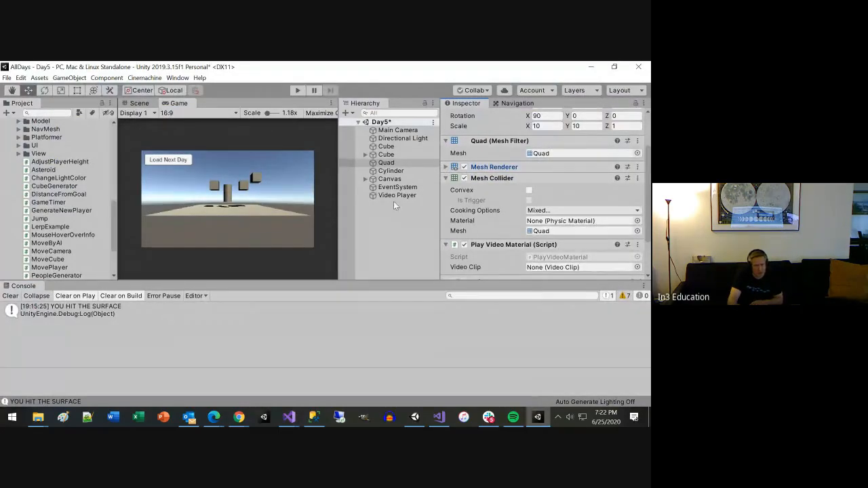
drag(395, 195, 559, 217)
scroll(551, 265, down, 2)
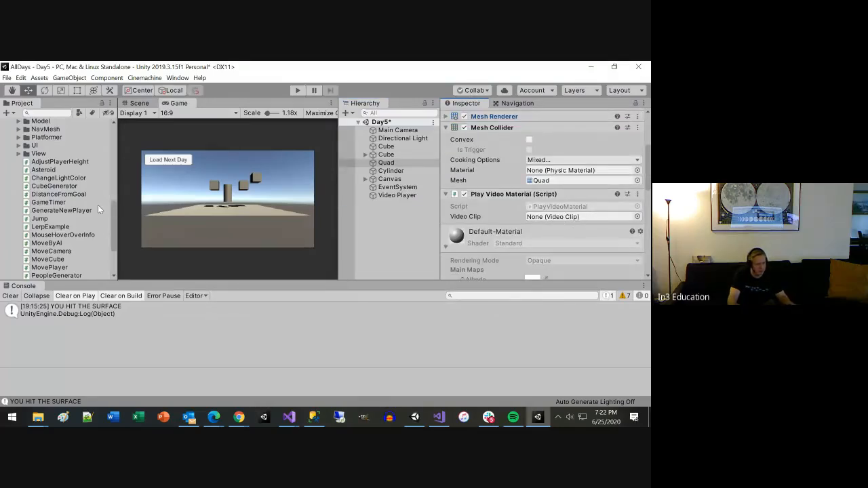
drag(114, 224, 114, 150)
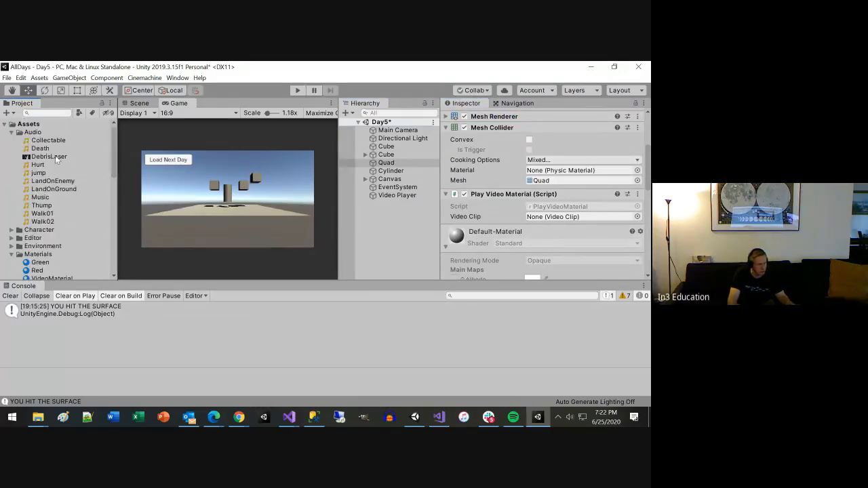
drag(55, 155, 550, 217)
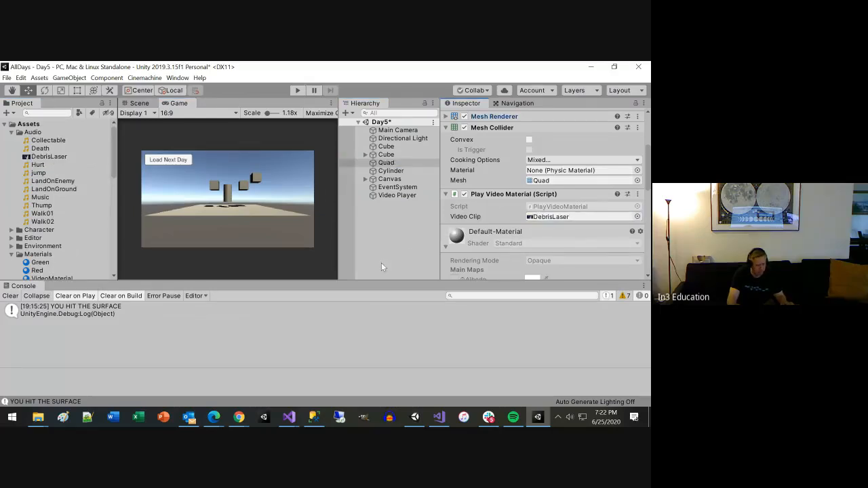
Step: Return to the VideoPlayer documentation in Chrome and read the Start and Update code of the PlayMovieVP example
key(alt+Tab)
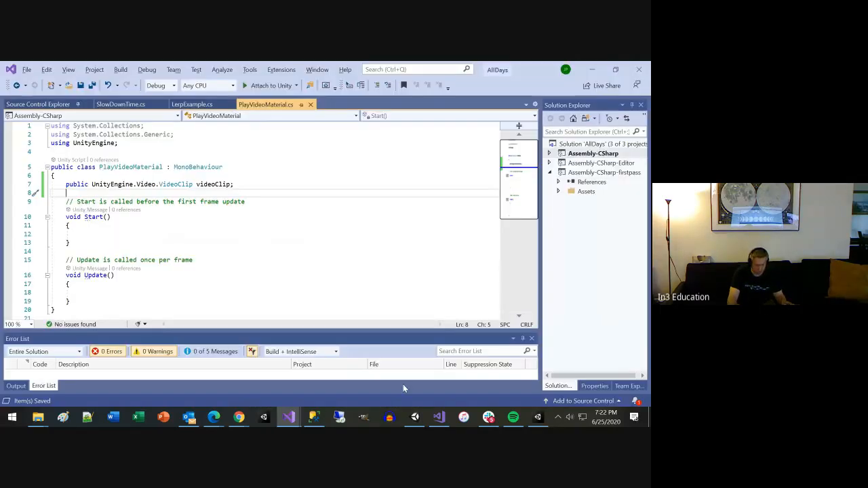
click(240, 415)
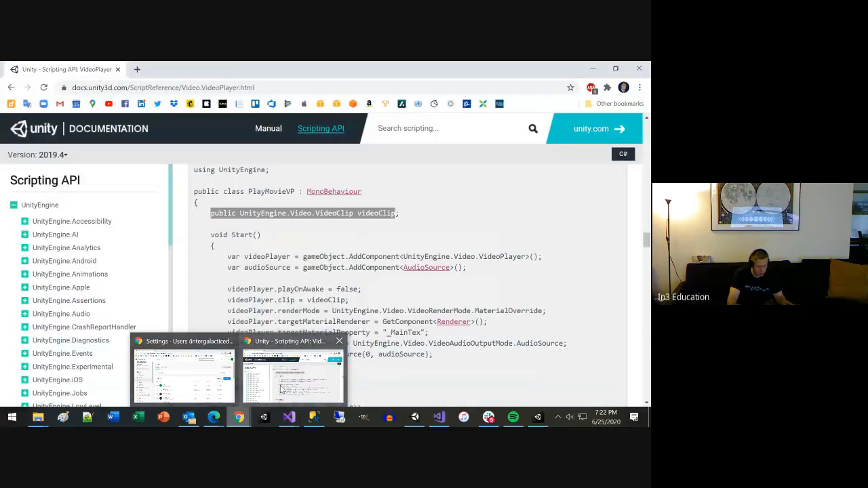
click(281, 388)
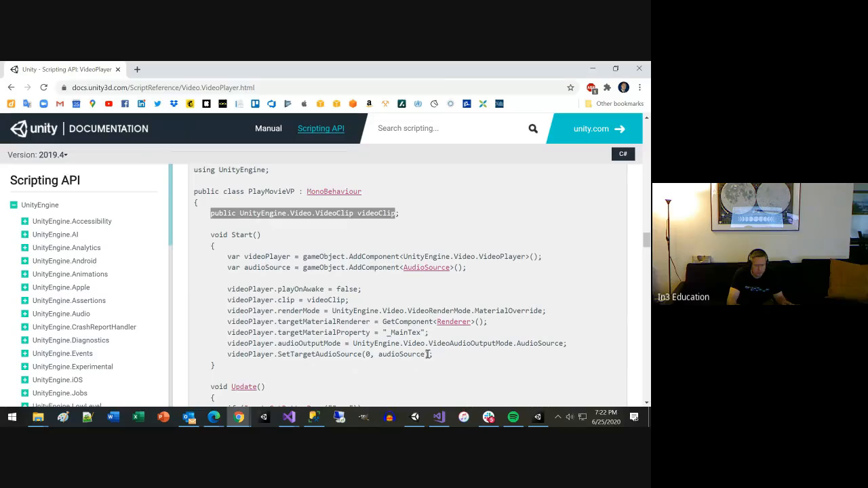
scroll(427, 362, down, 3)
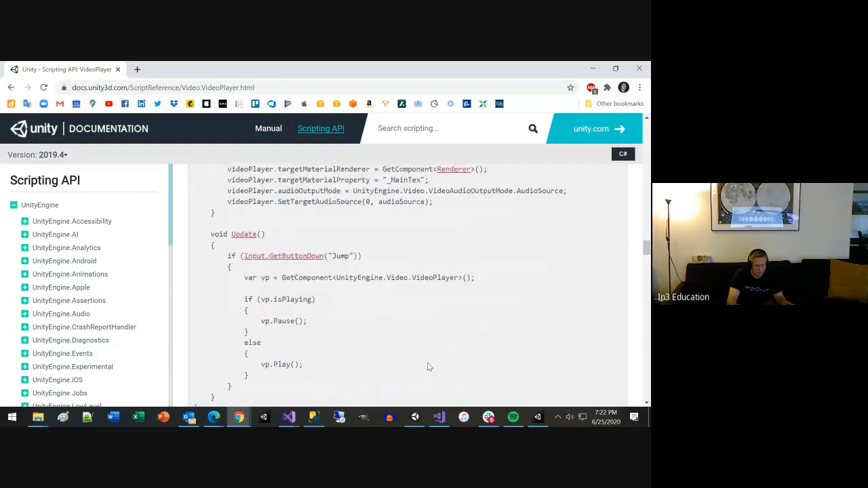
scroll(428, 367, down, 1)
Step: Switch to Unity, run the Day5 scene and inspect the Quad in the Scene view for video playback
key(alt+Tab)
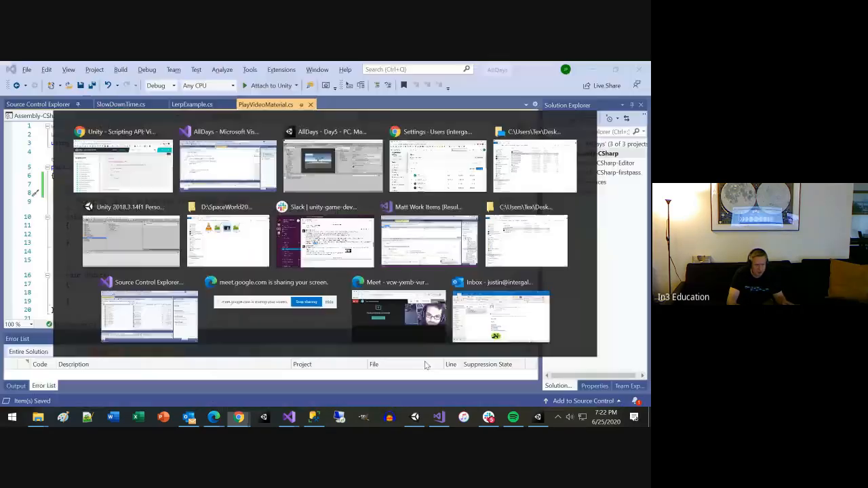
key(alt+Tab)
key(alt+Tab)
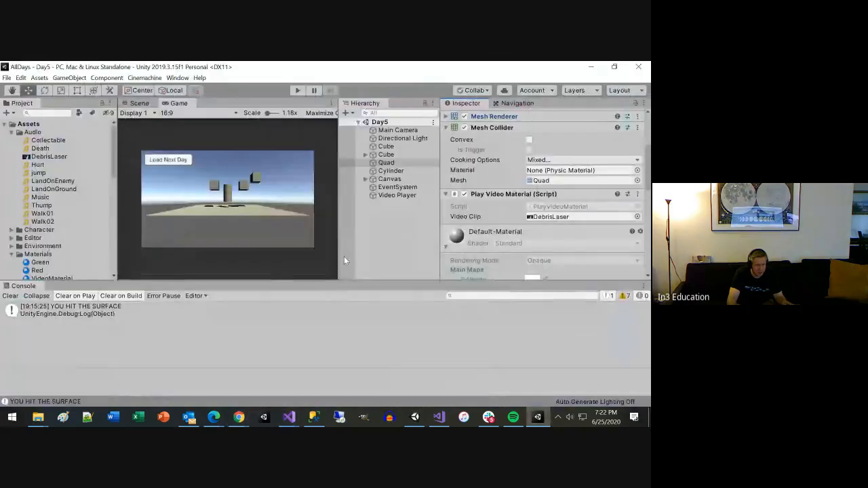
click(299, 89)
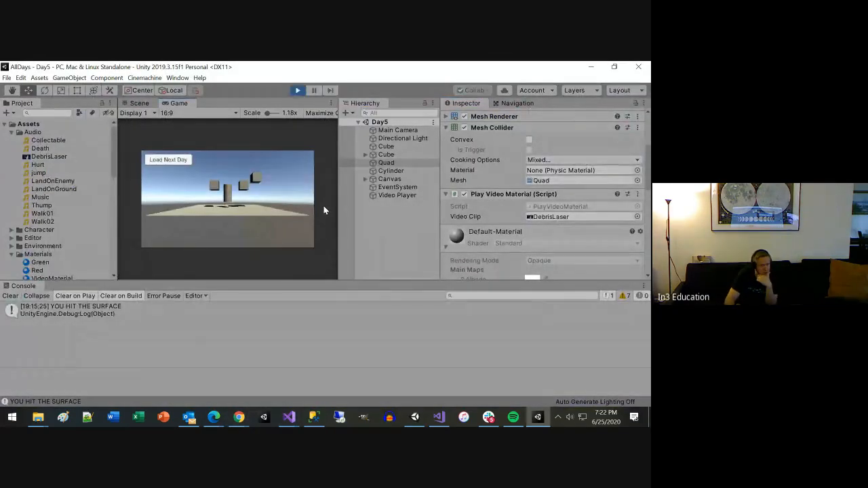
click(139, 103)
key(f)
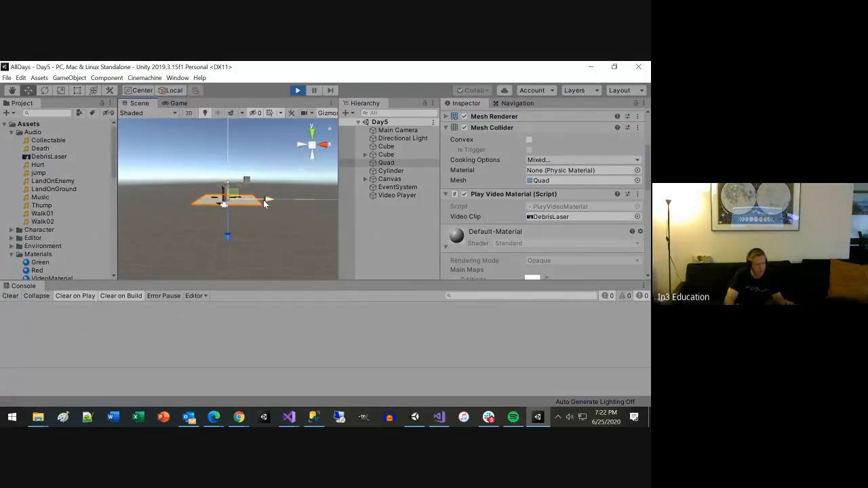
alt+drag(291, 210, 436, 179)
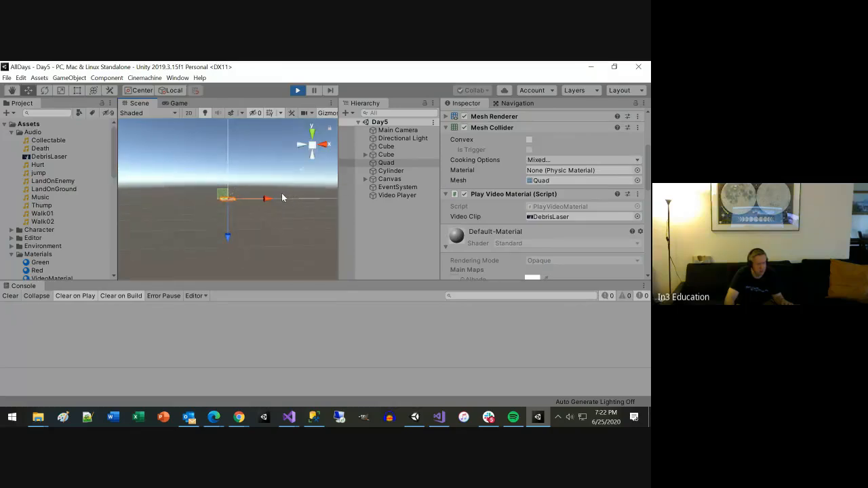
scroll(282, 193, down, 10)
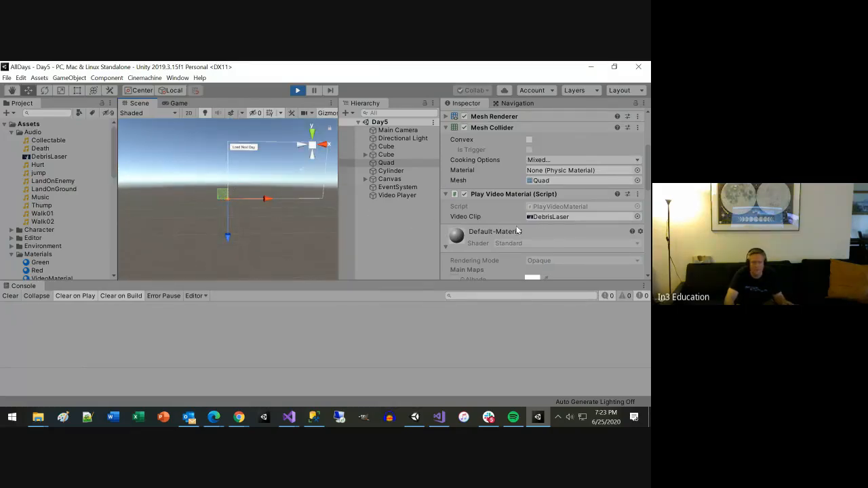
scroll(297, 211, up, 5)
scroll(290, 207, up, 5)
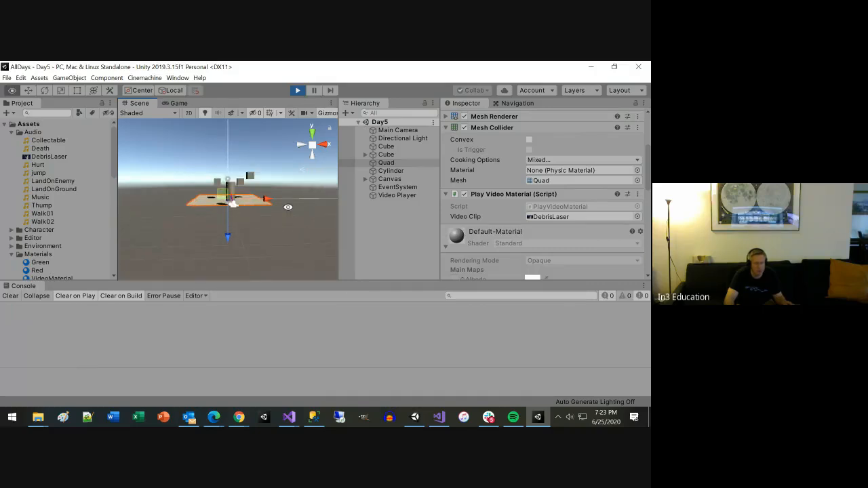
Step: Switch to the VideoPlayer documentation in Chrome and examine the DownloadMovieMT and DownloadMovieVP examples
key(alt+Tab)
scroll(369, 296, down, 2)
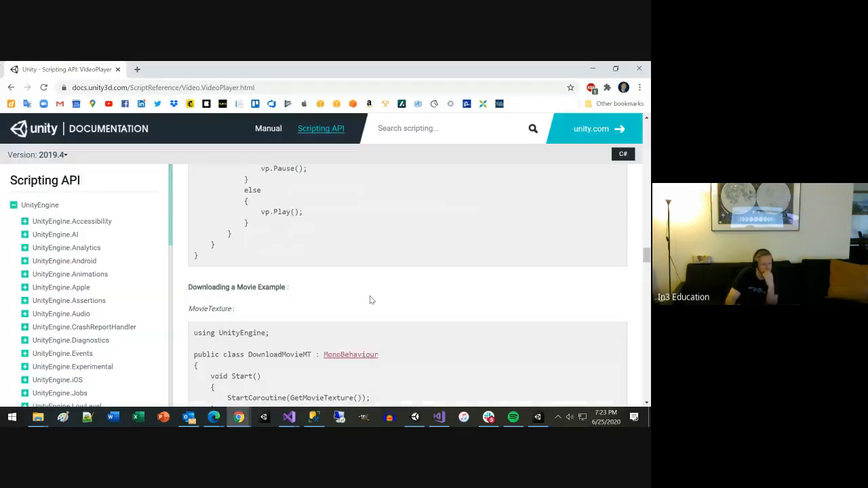
scroll(370, 296, down, 3)
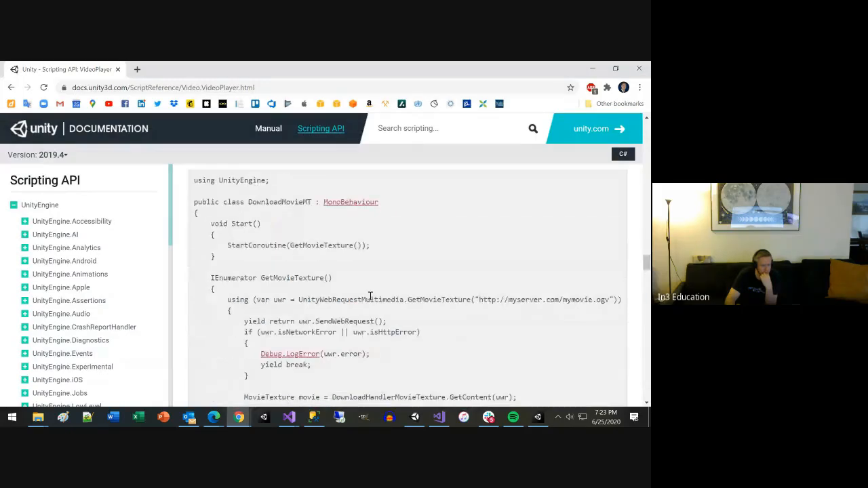
scroll(370, 296, down, 4)
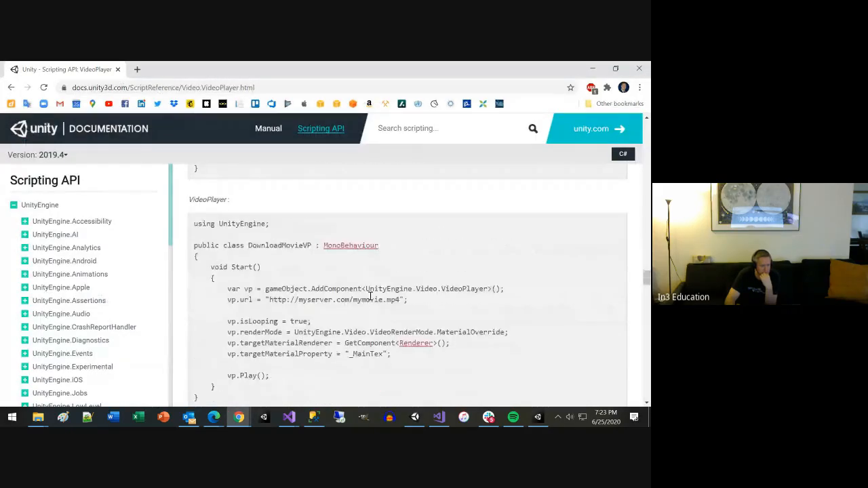
scroll(369, 296, down, 1)
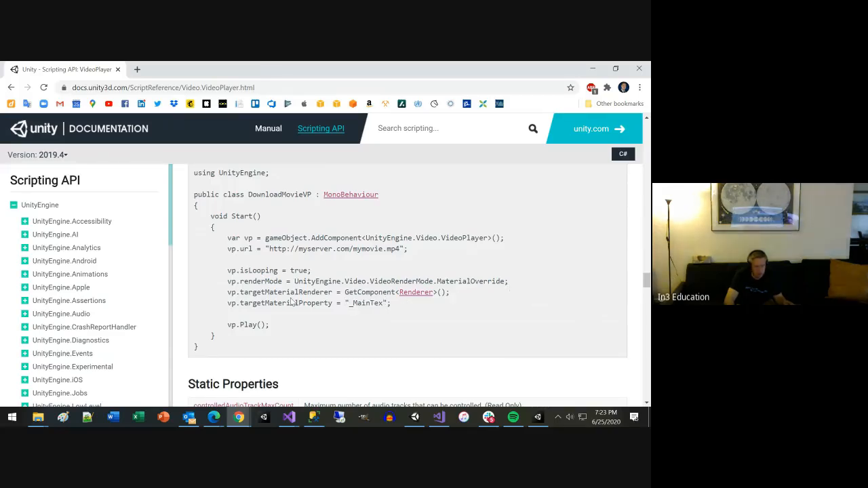
Step: Return to Unity, stop the running scene and set the Video Player object's Render Mode to Material Override
key(alt+Tab)
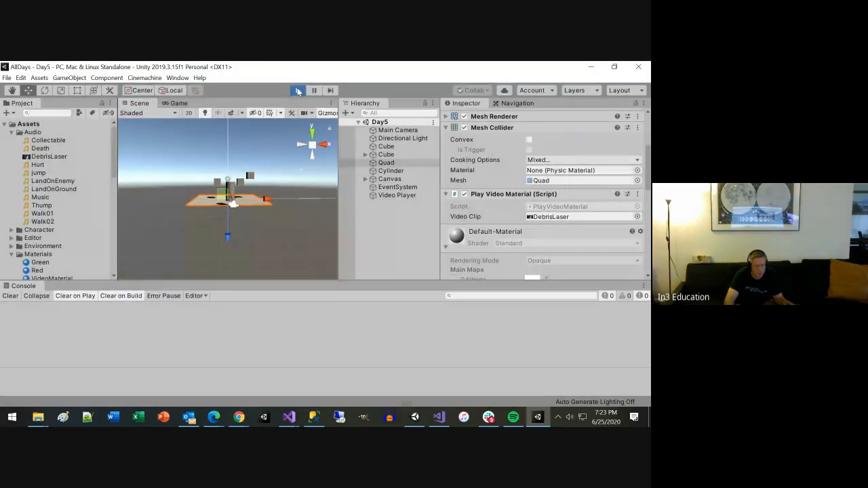
click(396, 196)
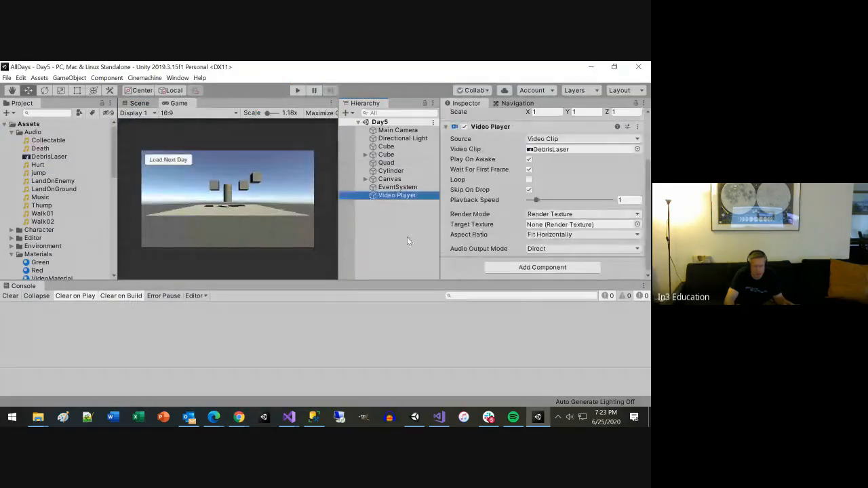
click(559, 214)
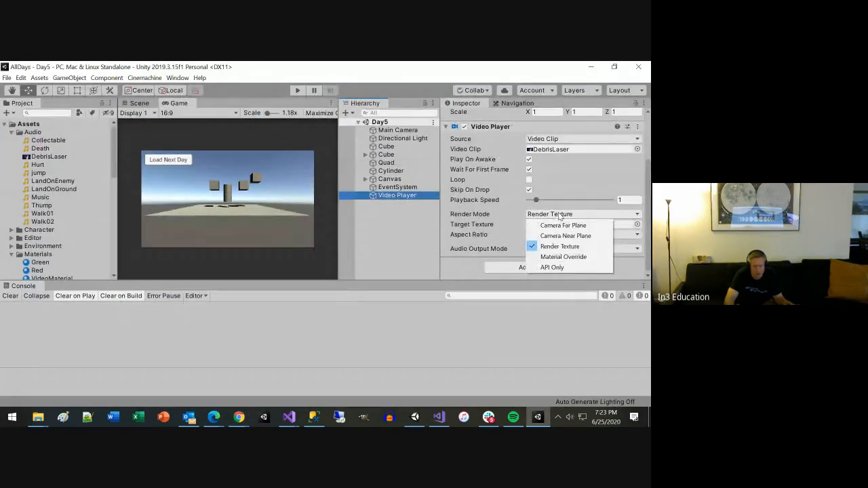
click(562, 257)
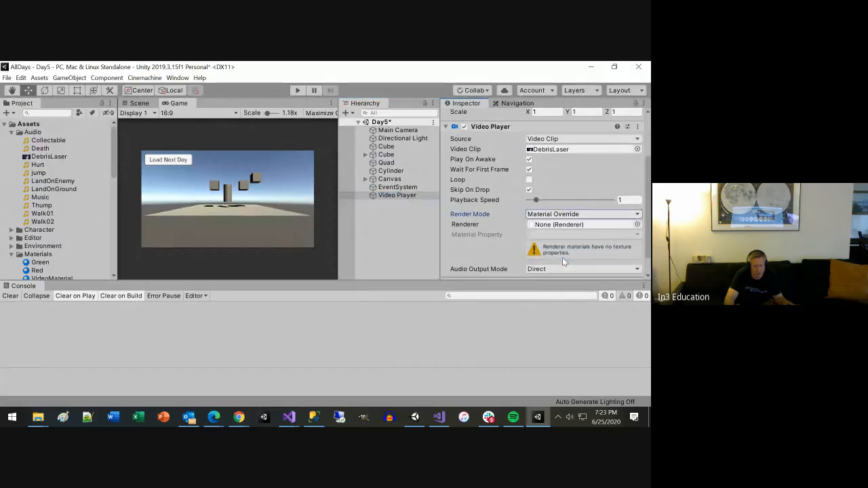
Step: Assign the Quad's Mesh Renderer as the Video Player's target renderer
click(601, 223)
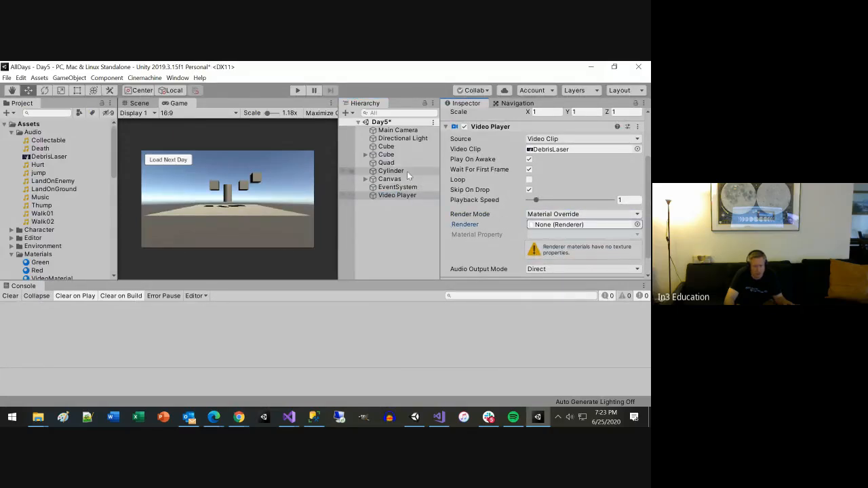
drag(391, 166, 550, 229)
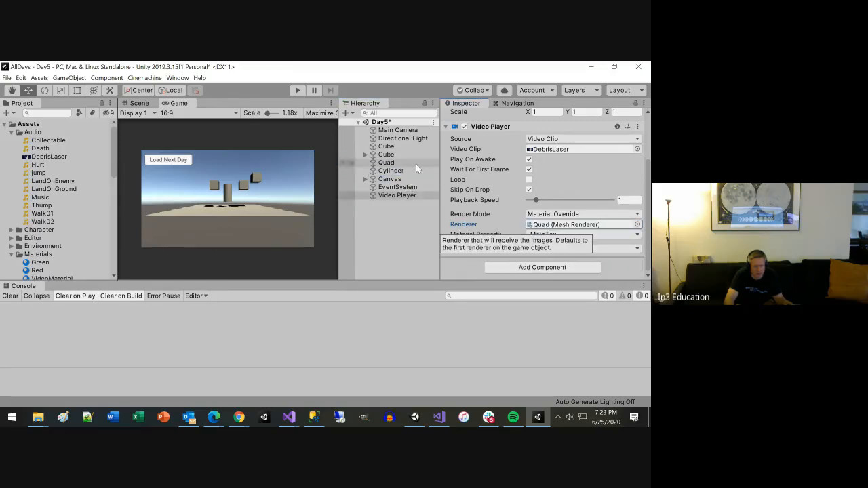
Step: Run the Day5 scene, inspect the video on the Quad from several angles in the Scene view, and stop the run
click(297, 91)
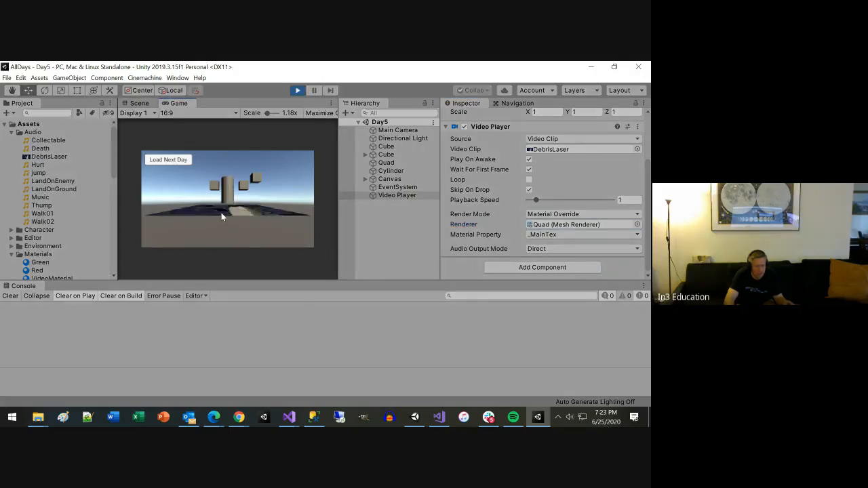
click(139, 103)
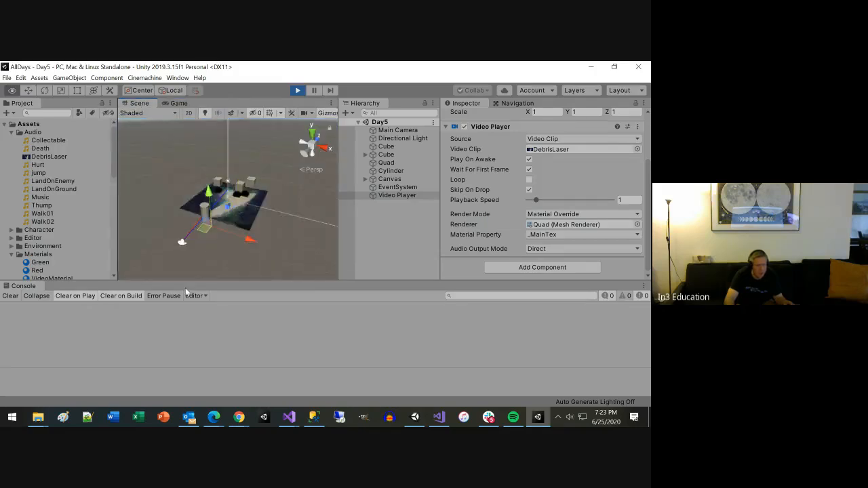
alt+drag(186, 292, 130, 78)
scroll(243, 251, up, 3)
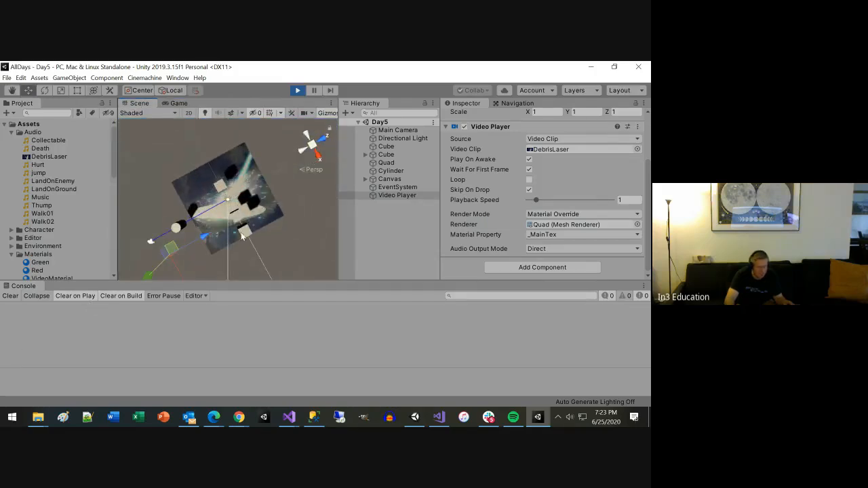
scroll(243, 236, up, 3)
alt+drag(242, 236, 139, 415)
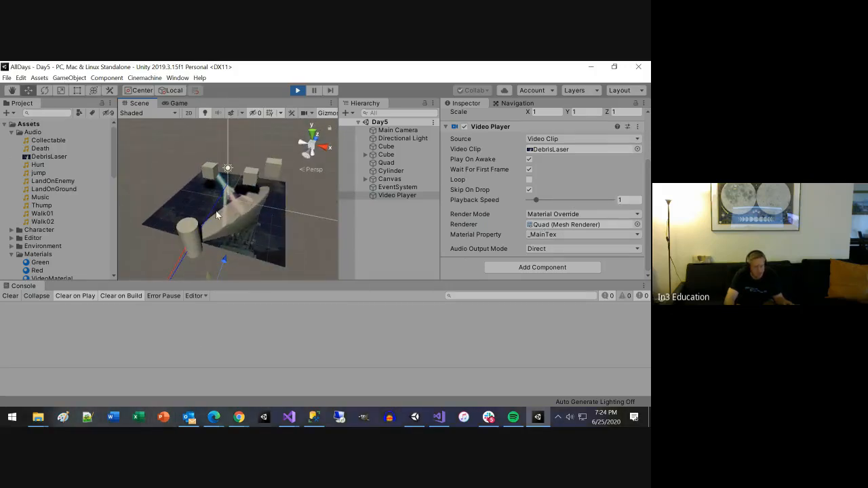
click(297, 91)
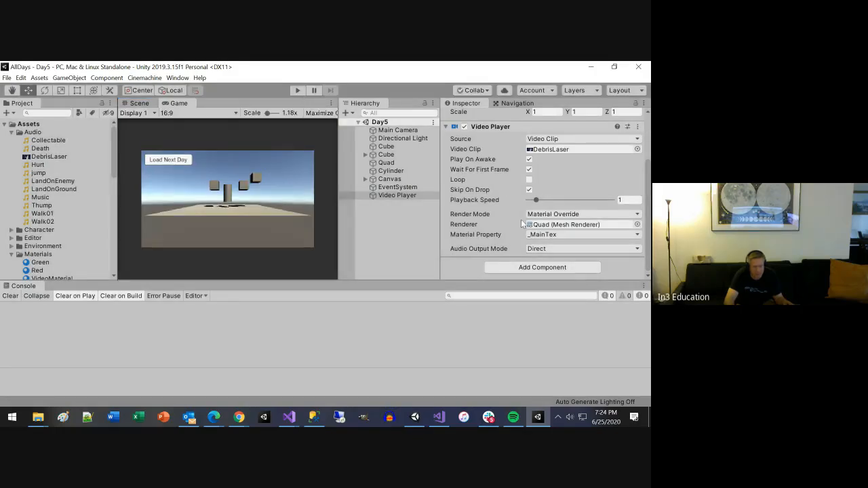
Step: Set the Video Player's Render Mode to Camera Far Plane with Main Camera as its camera, and test-run the scene
click(600, 214)
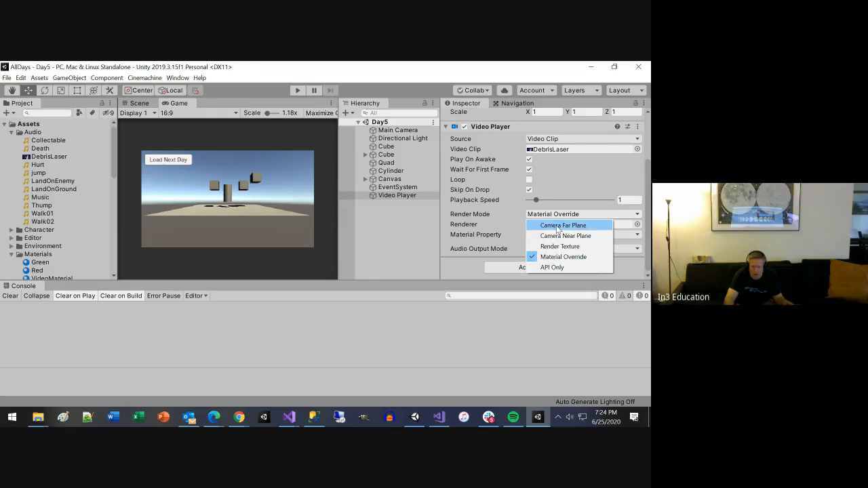
click(568, 225)
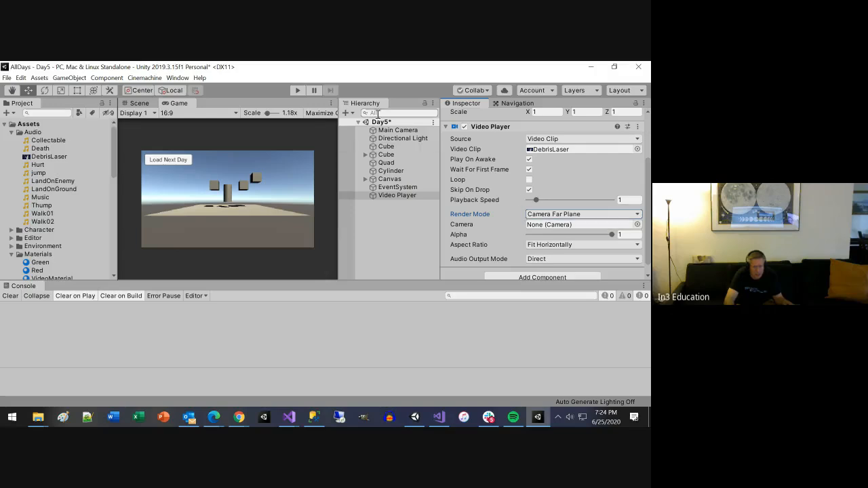
drag(397, 130, 577, 224)
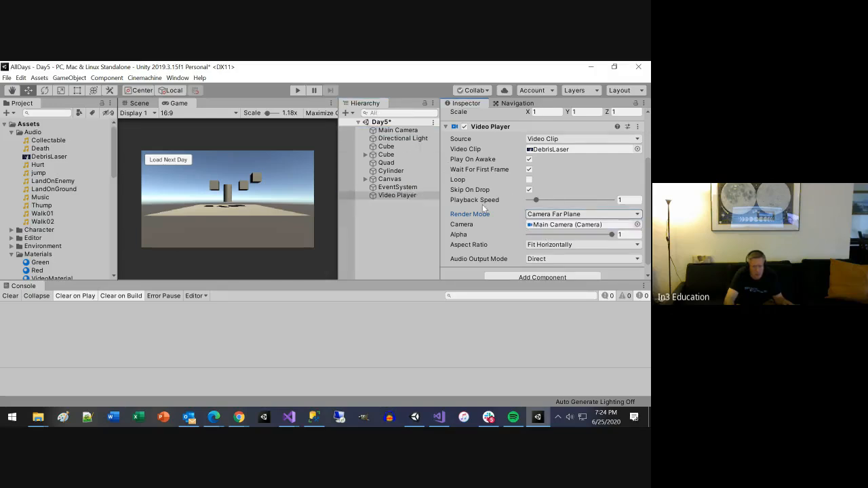
click(294, 91)
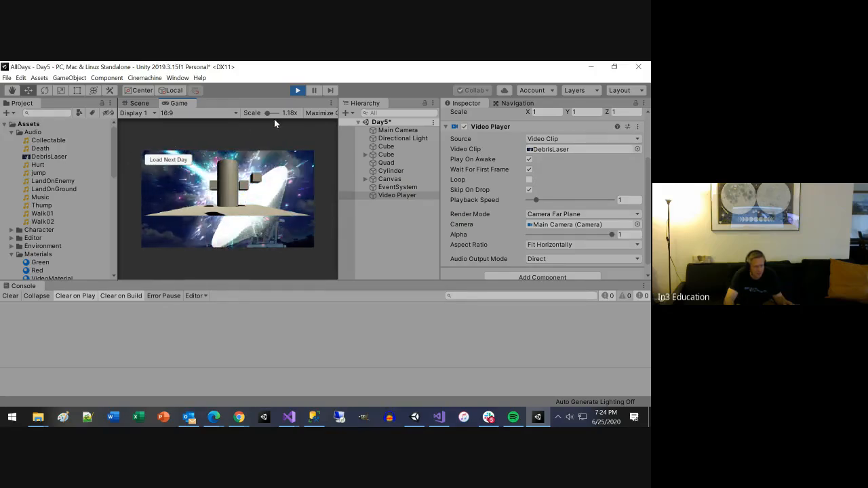
click(296, 91)
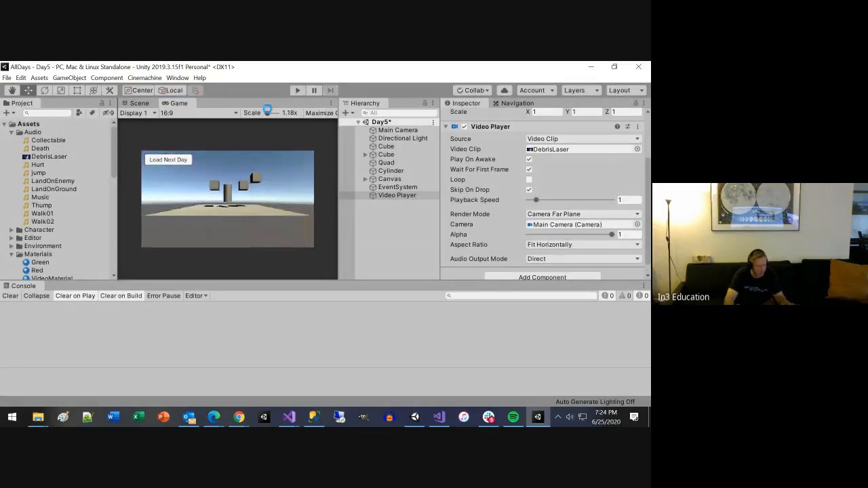